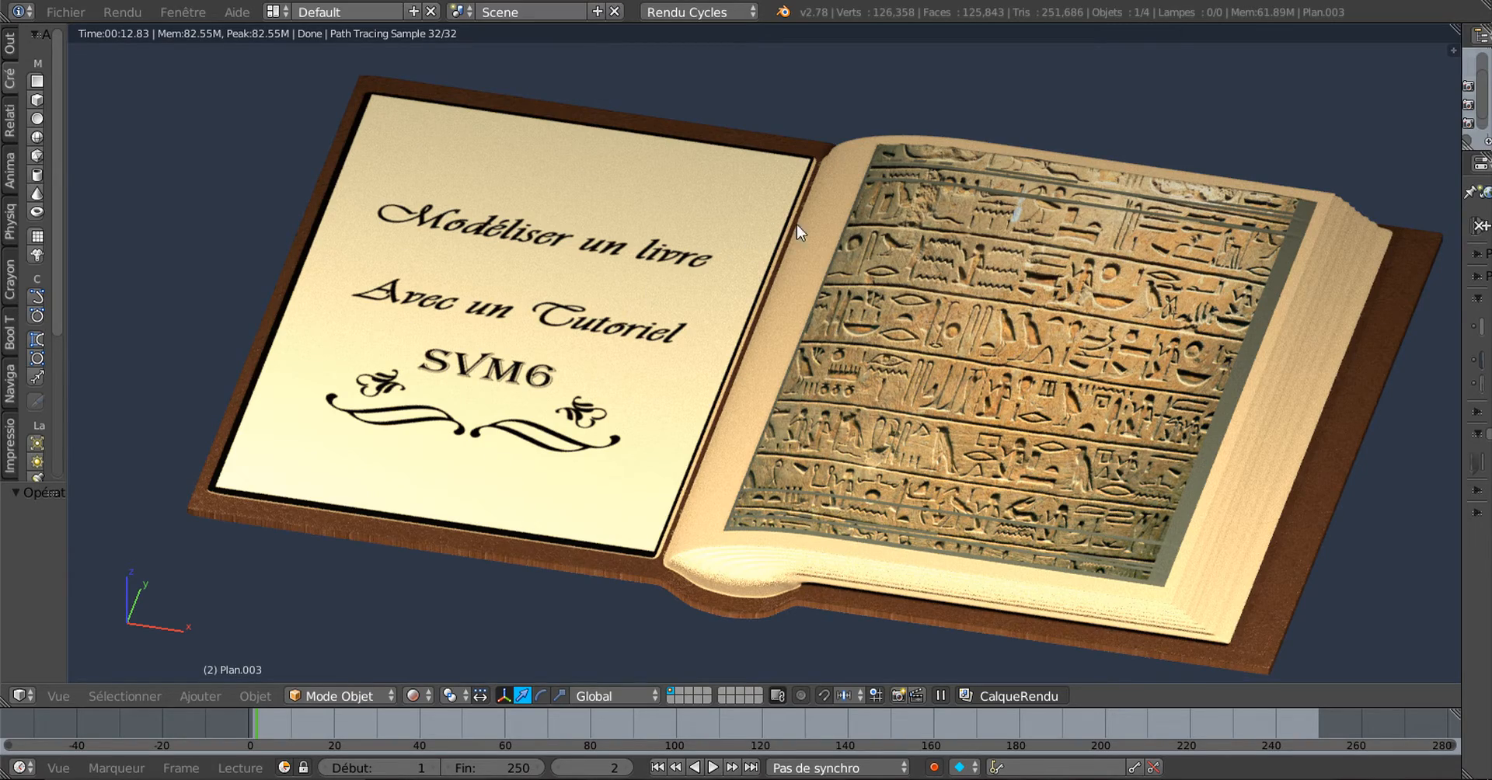
# Examine the finished book's pages and the back of its cover, then its unrendered model in the other Blender window
pyautogui.moveTo(753, 413); pyautogui.dragTo(722, 233, button='middle')
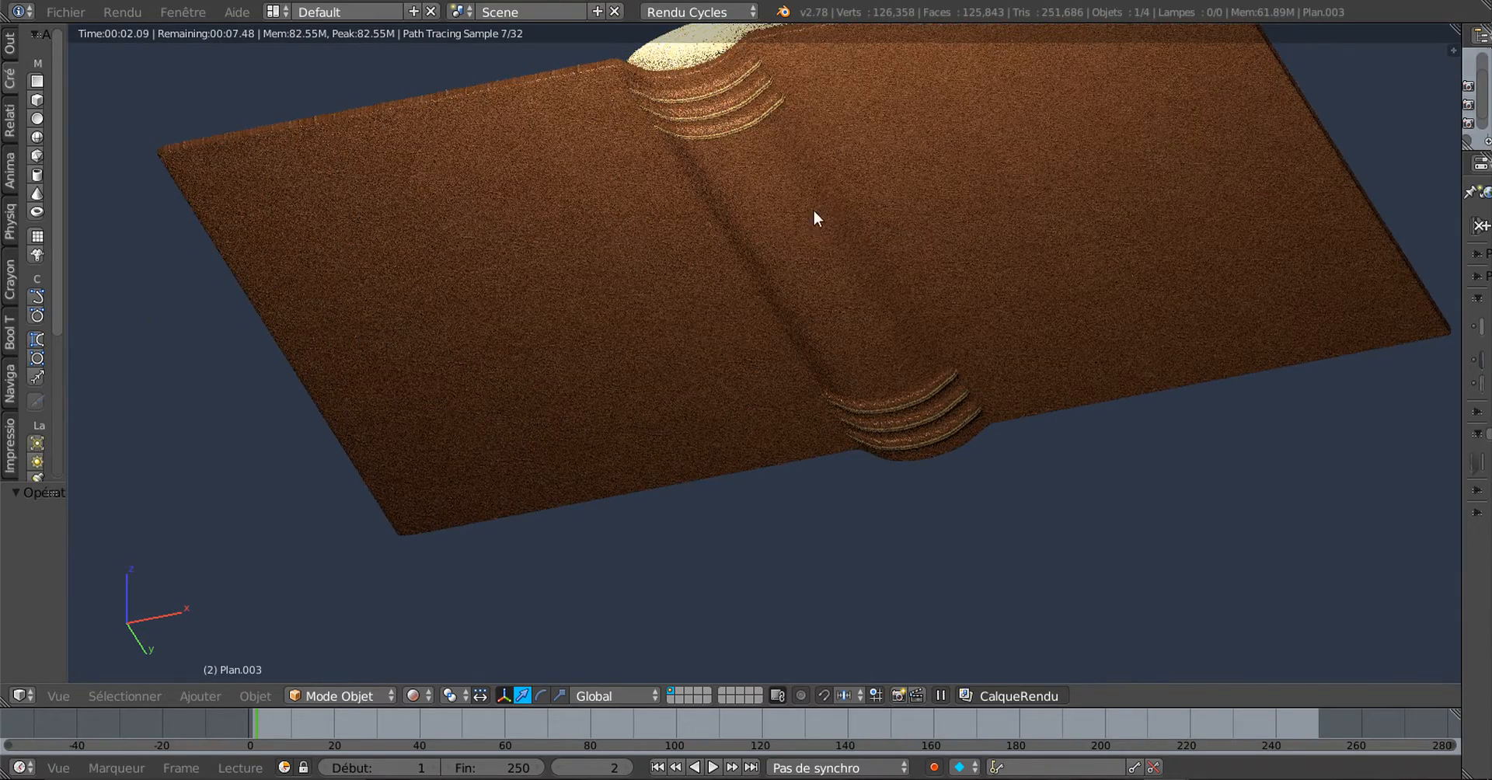
pyautogui.moveTo(796, 299); pyautogui.dragTo(825, 420, button='middle')
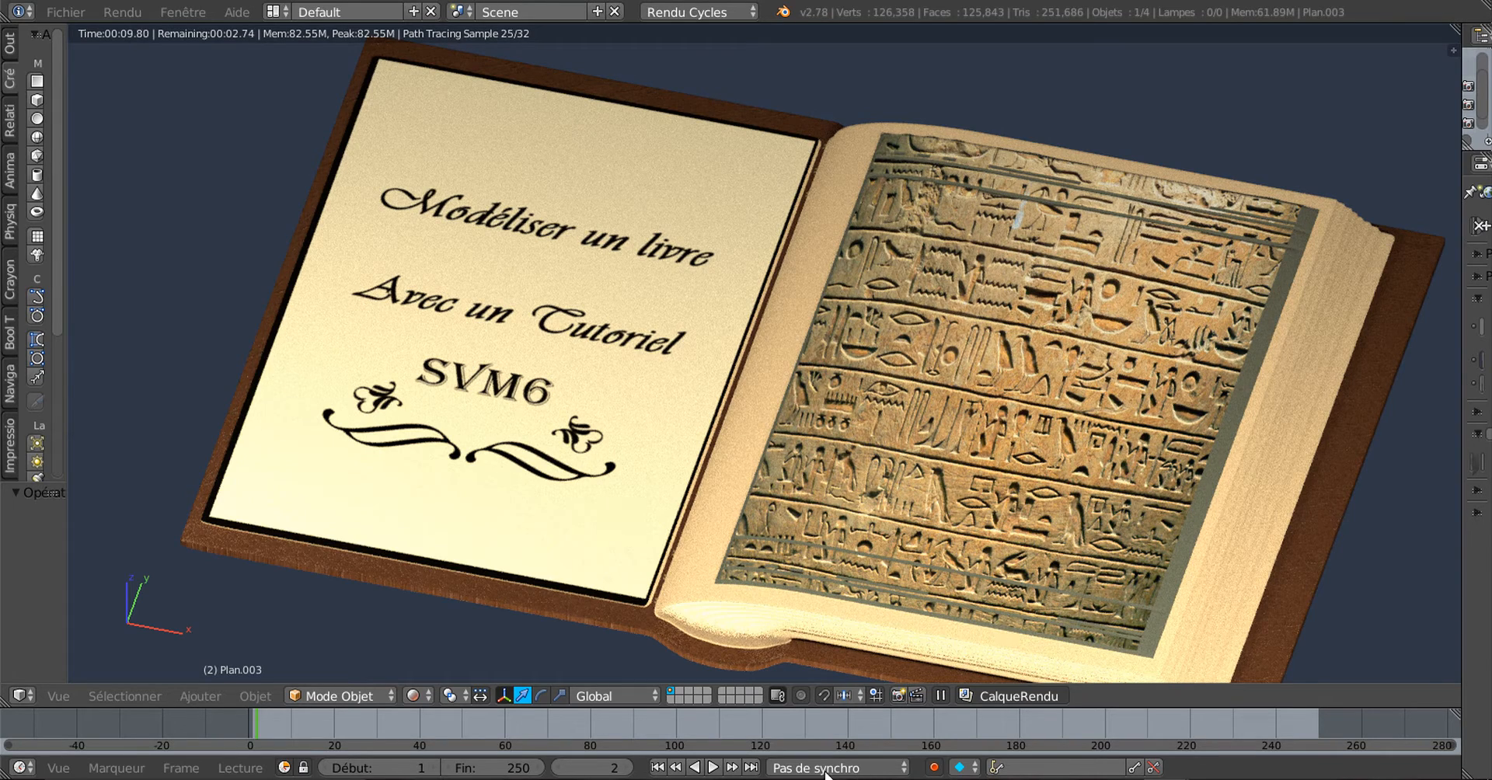
pyautogui.moveTo(1182, 777)
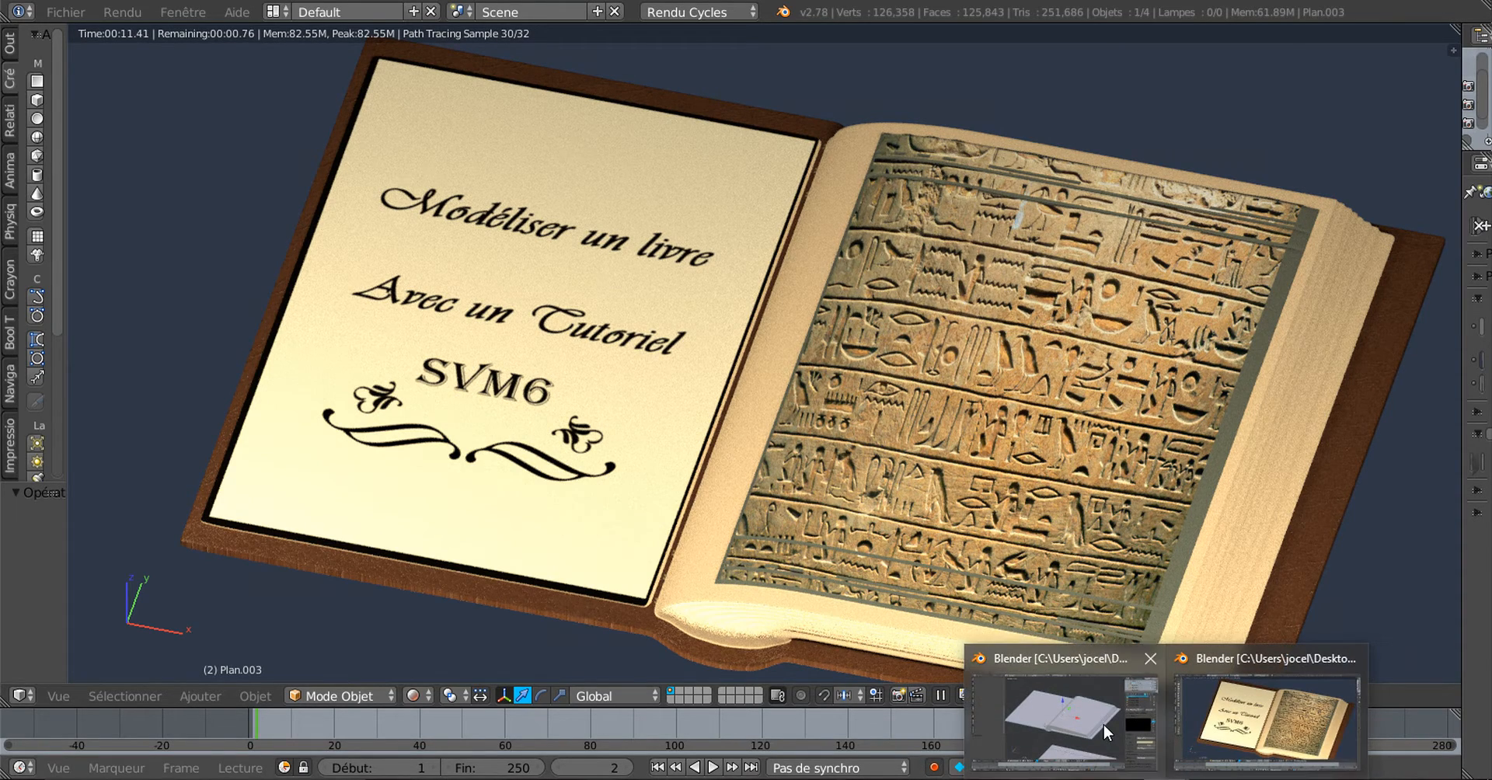
pyautogui.click(1104, 726)
pyautogui.scroll(-2, 918, 604)
pyautogui.scroll(3, 917, 601)
pyautogui.moveTo(917, 600)
pyautogui.mouseDown(button='middle')
pyautogui.moveTo(926, 570)
pyautogui.moveTo(906, 585)
pyautogui.mouseUp(button='middle')
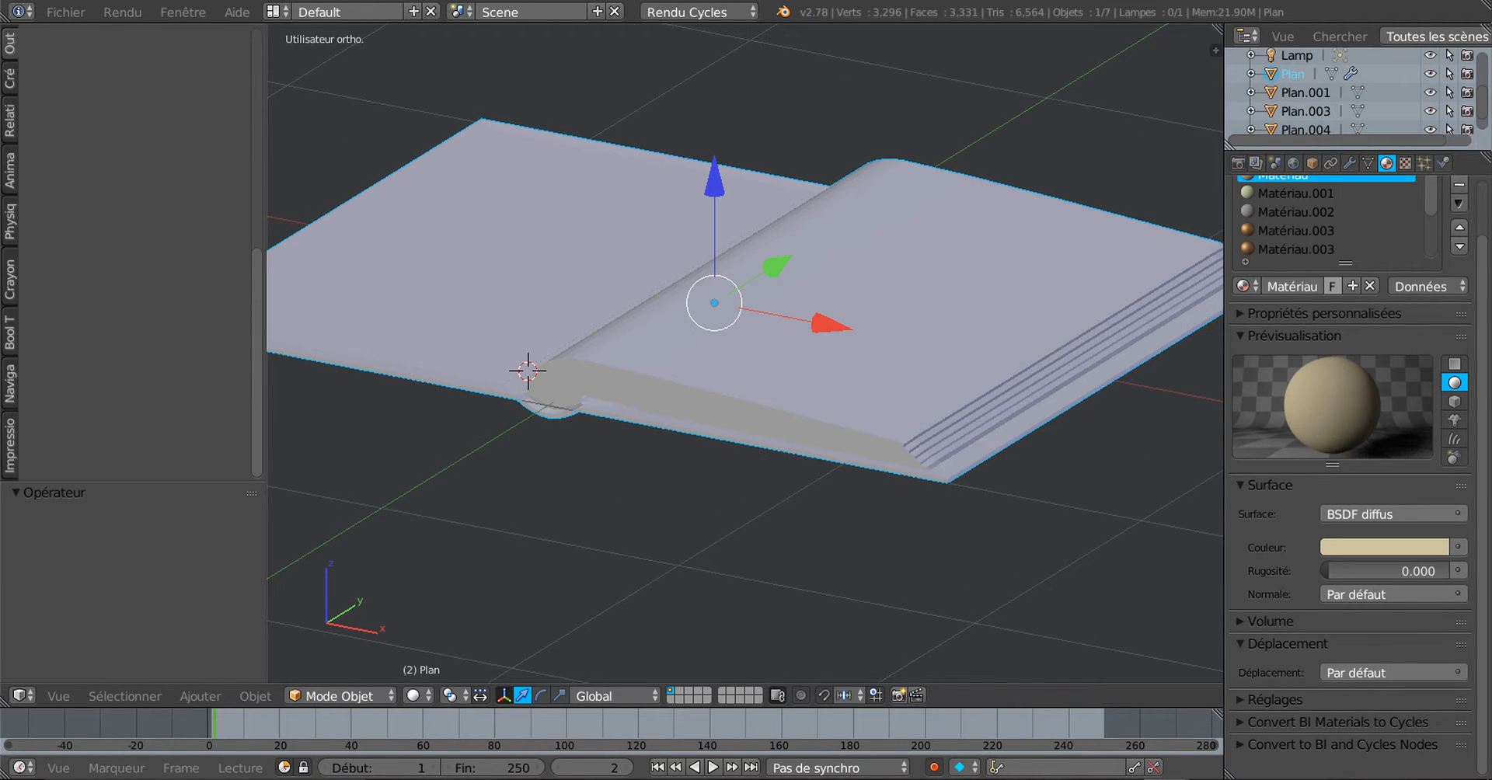
pyautogui.moveTo(1166, 777)
pyautogui.moveTo(996, 496); pyautogui.dragTo(1026, 565, button='middle')
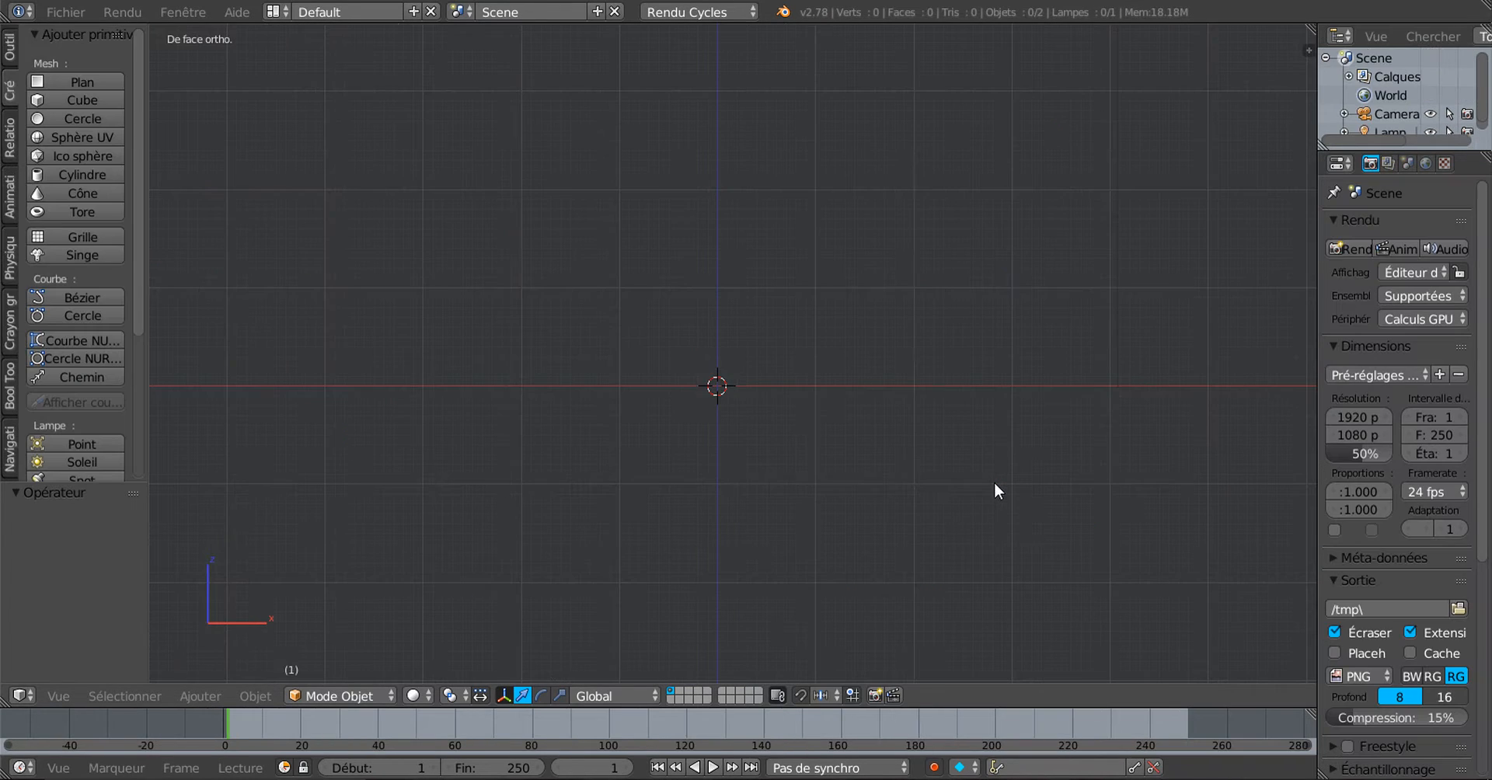
# Place the 3D cursor off-centre at about X 1.99, Z 2.10 in the front view and add a plane there
pyautogui.click(913, 181)
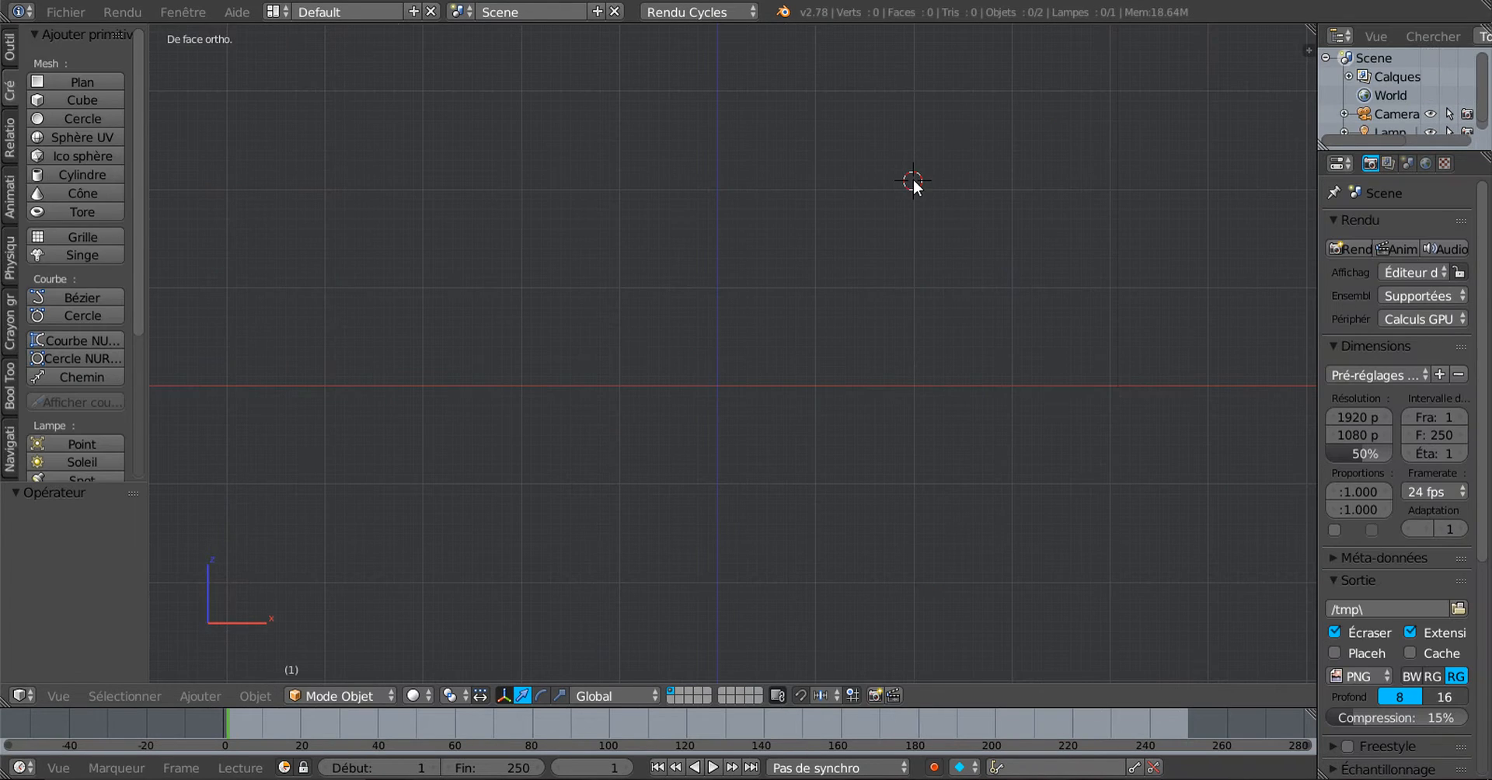
pyautogui.click(76, 82)
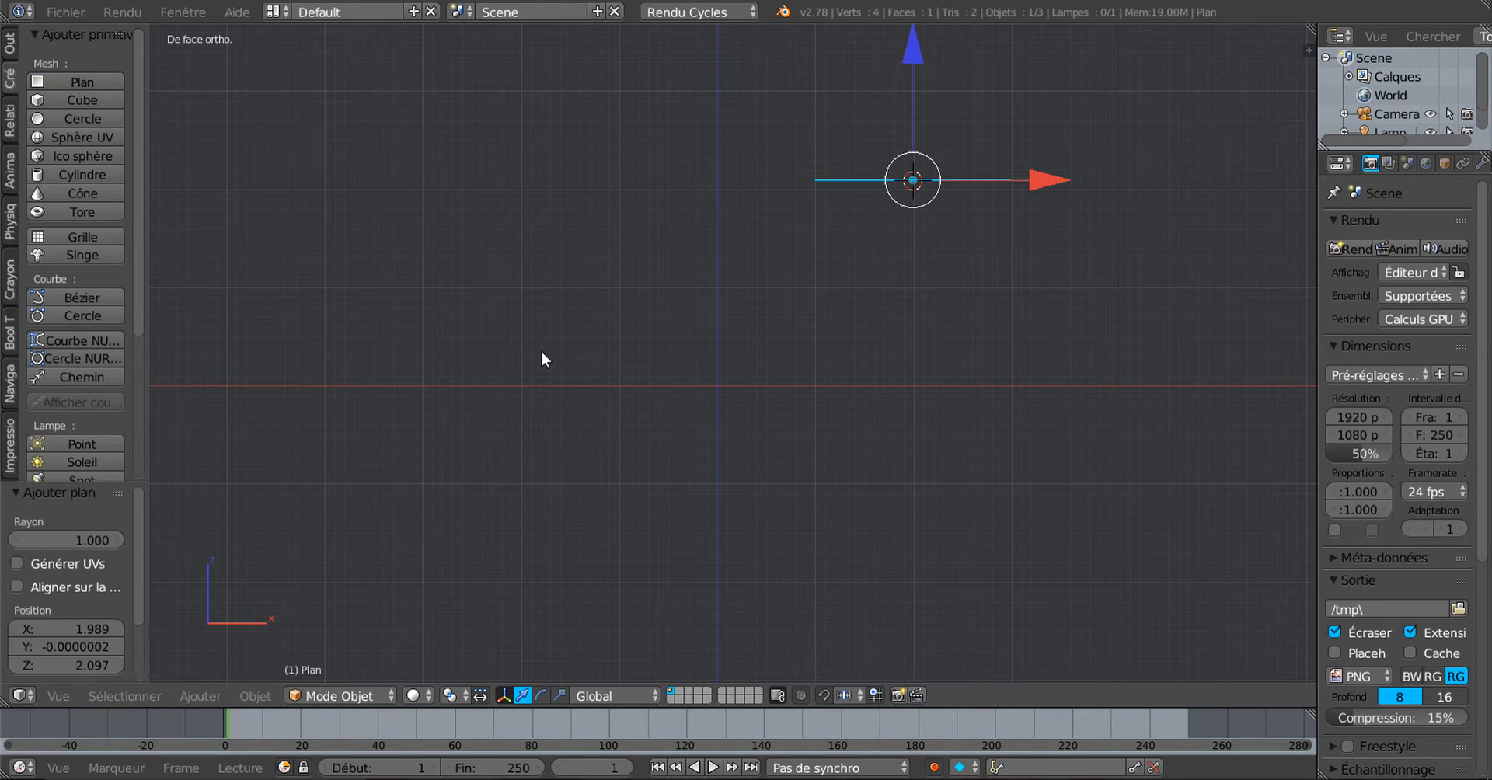
pyautogui.scroll(-1, 591, 384)
pyautogui.scroll(-2, 734, 376)
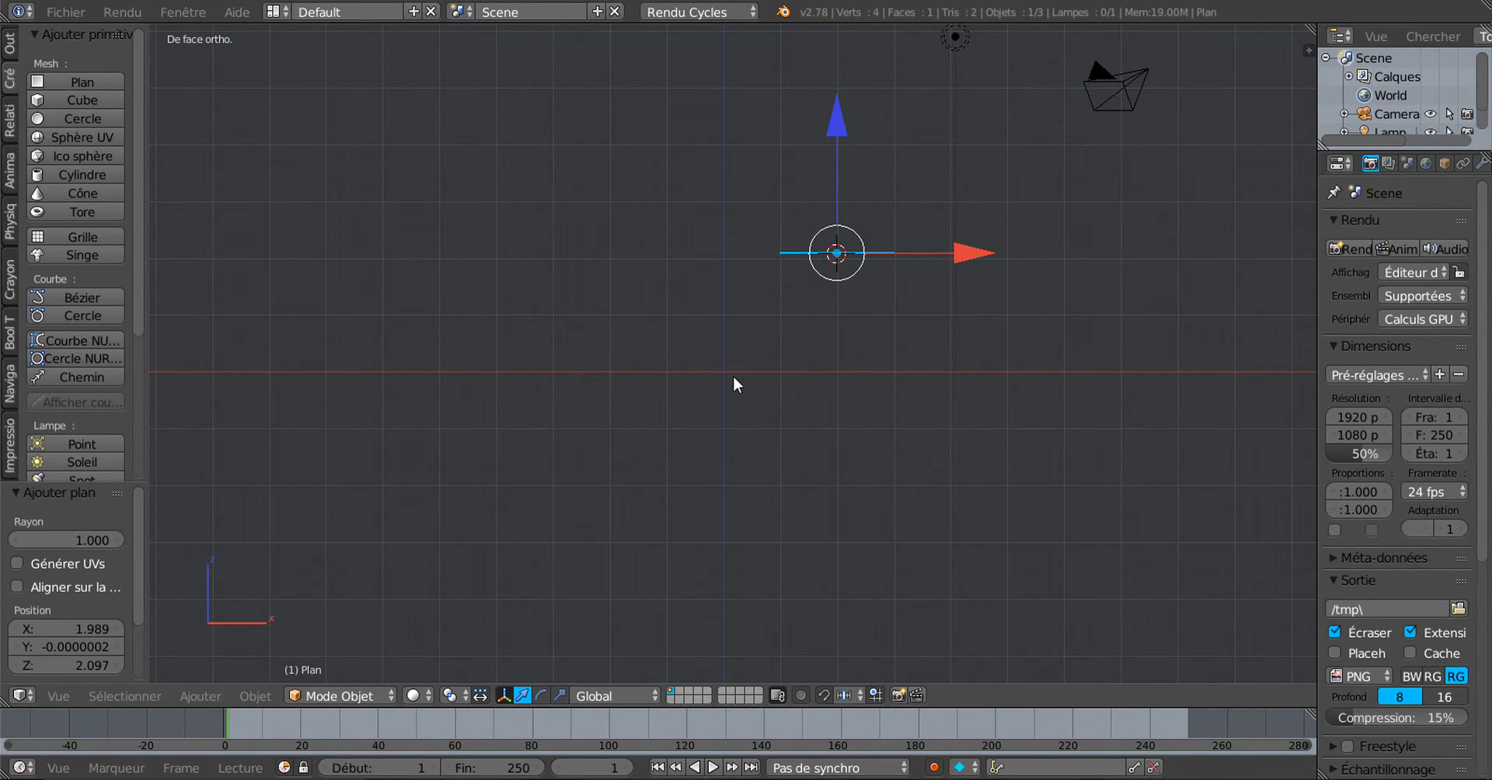
# Snap the 3D cursor to the scene centre and, in top view, move the plane onto the cursor with offset
pyautogui.hotkey('shift', 's')
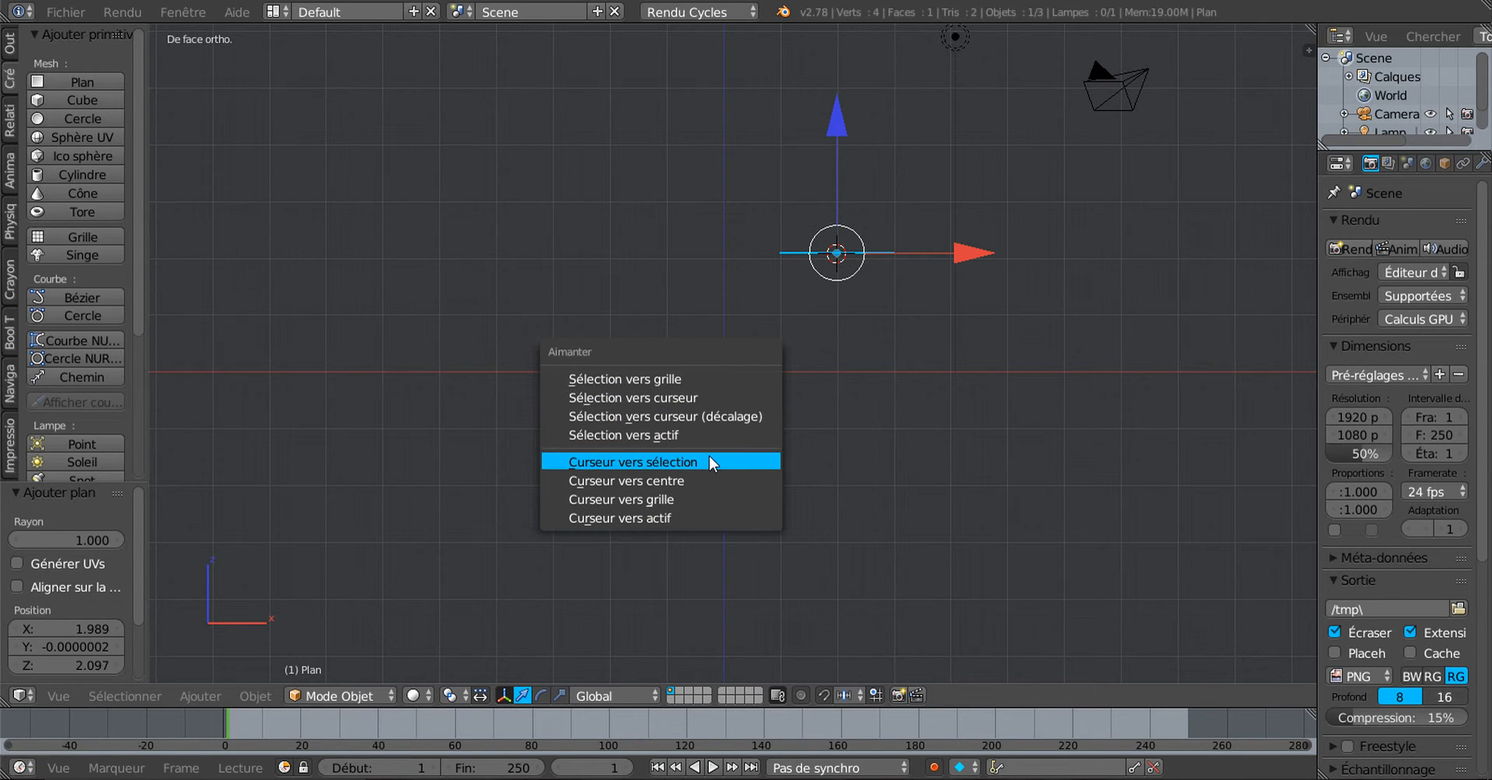
pyautogui.click(711, 477)
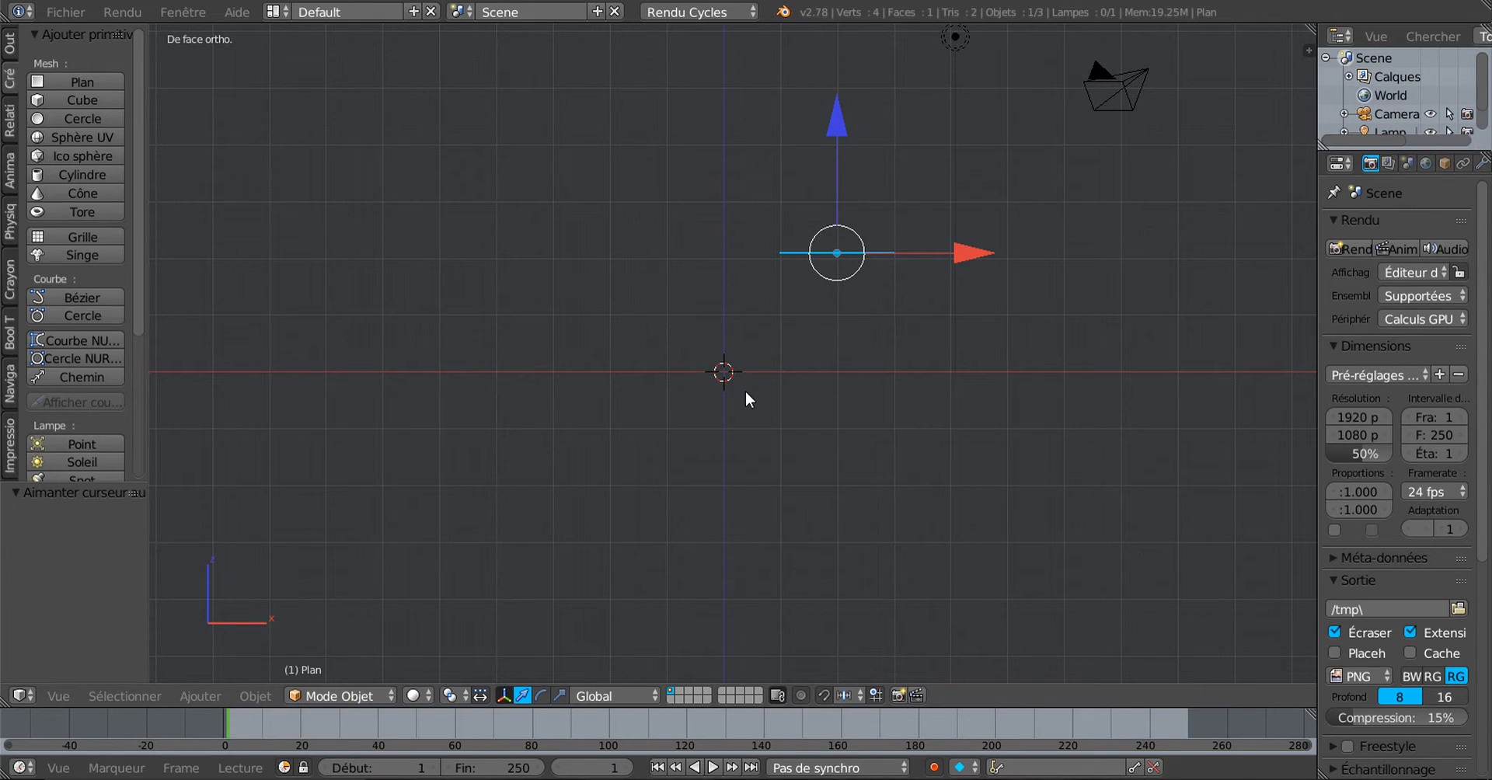
pyautogui.press('KP_7')
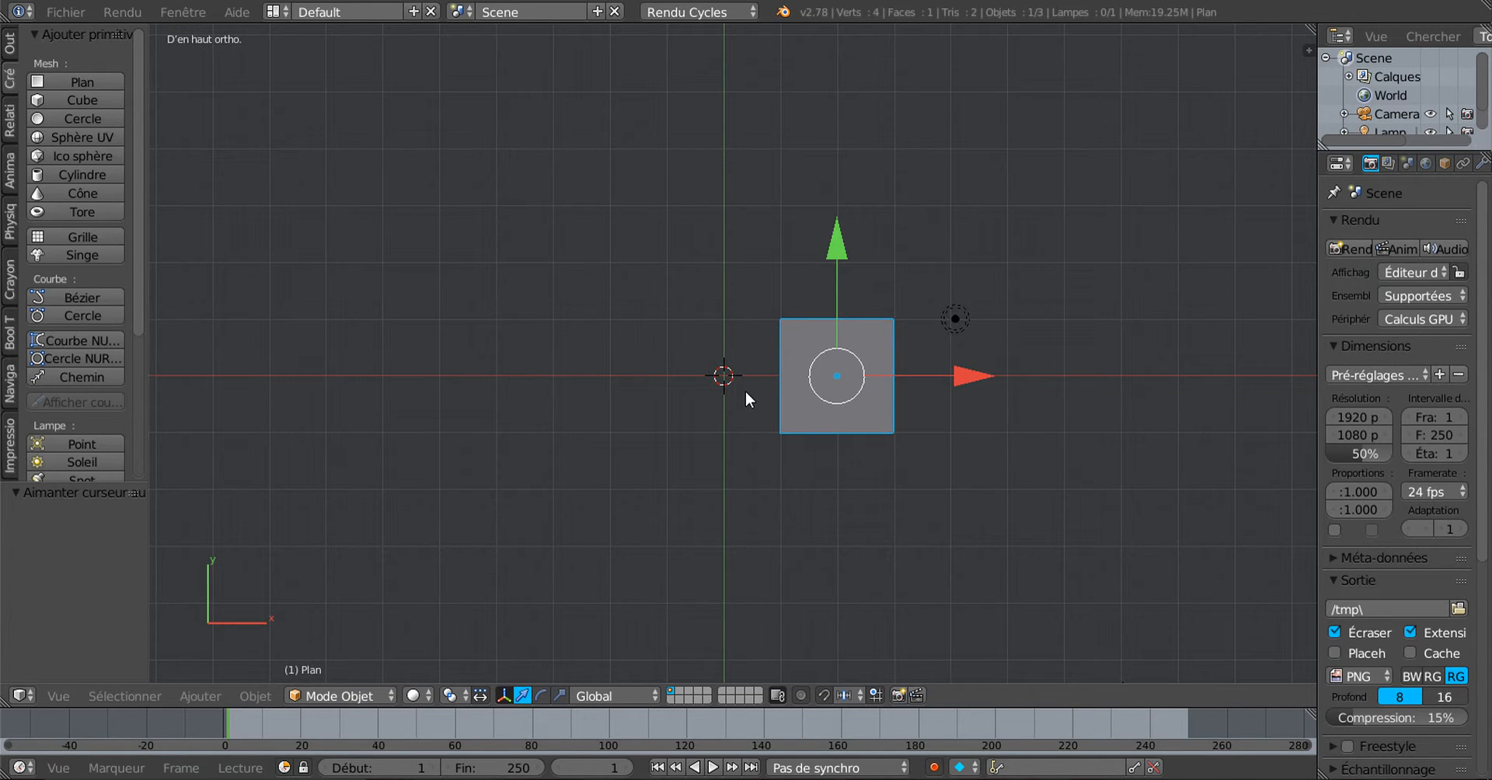
pyautogui.hotkey('shift', 's')
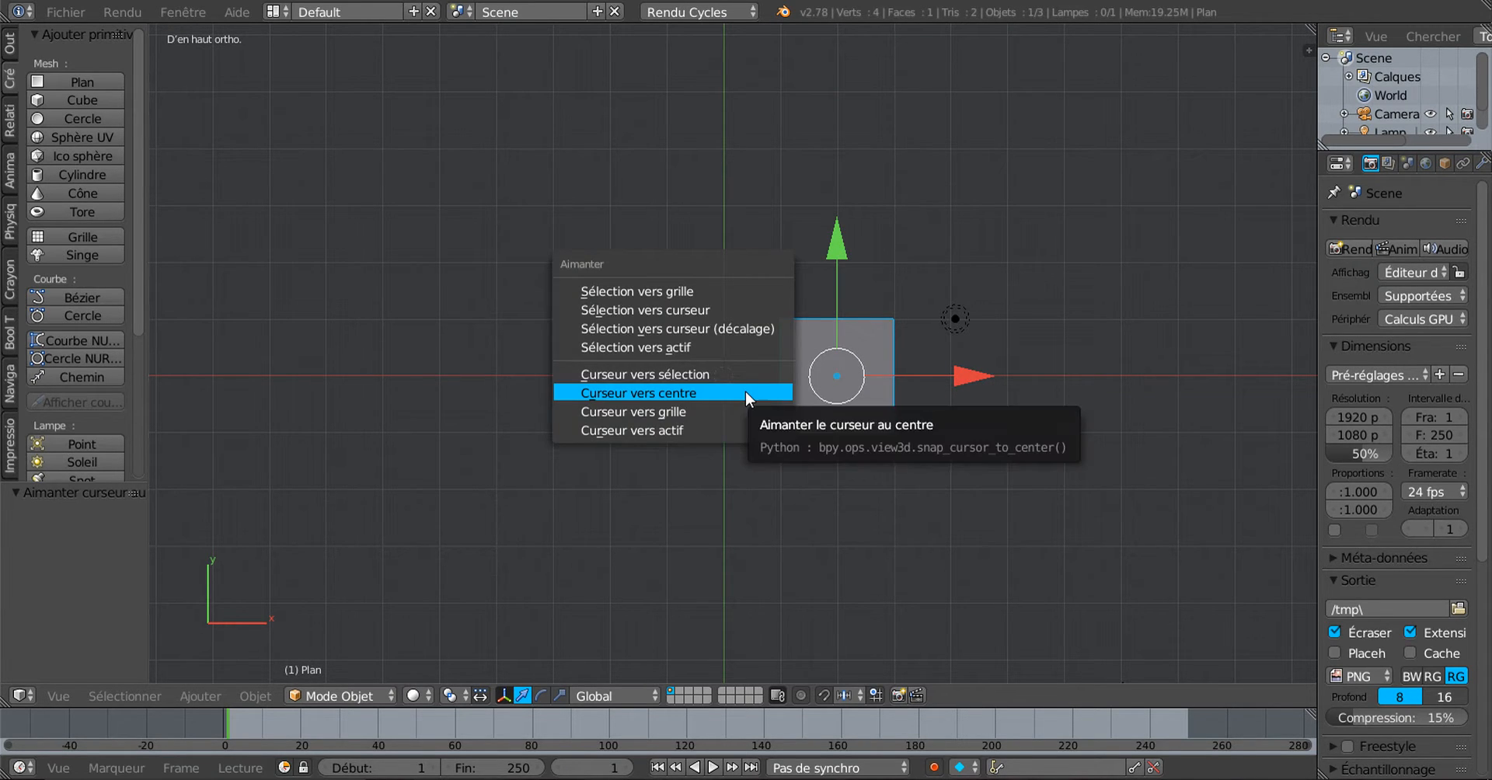
pyautogui.click(753, 331)
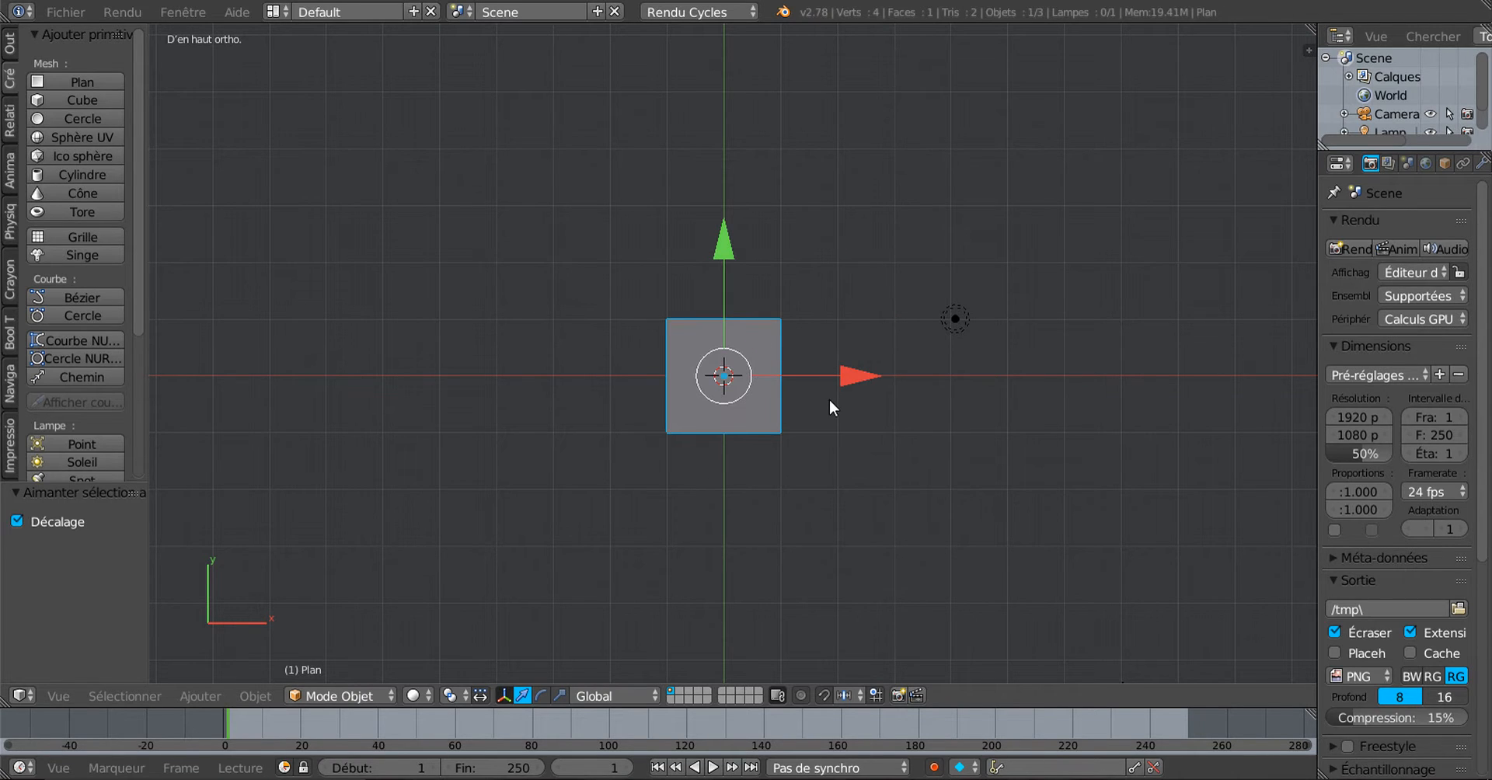
# Delete the lamp and the camera so that only the plane stays in the scene
pyautogui.scroll(5, 827, 413)
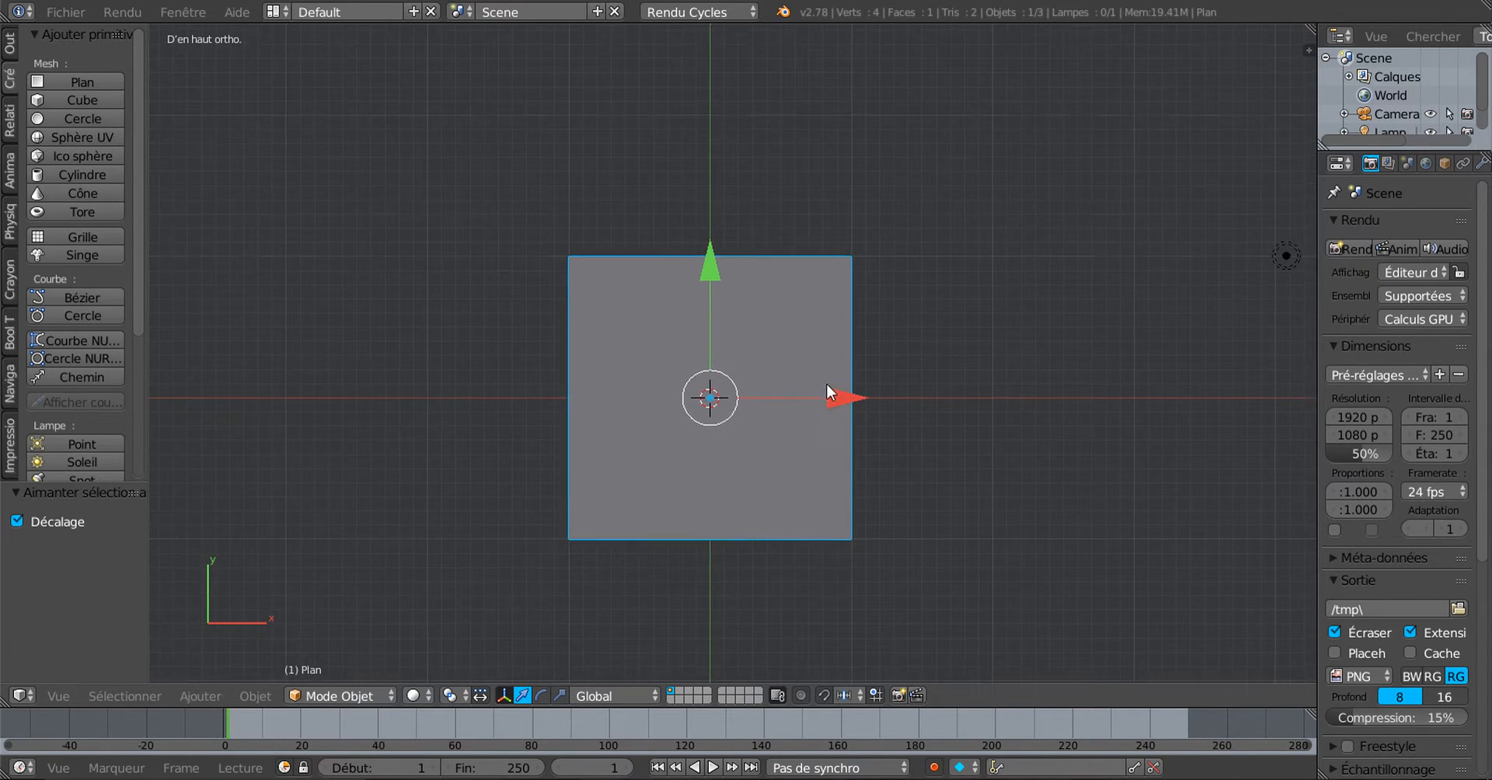
pyautogui.rightClick(1280, 218)
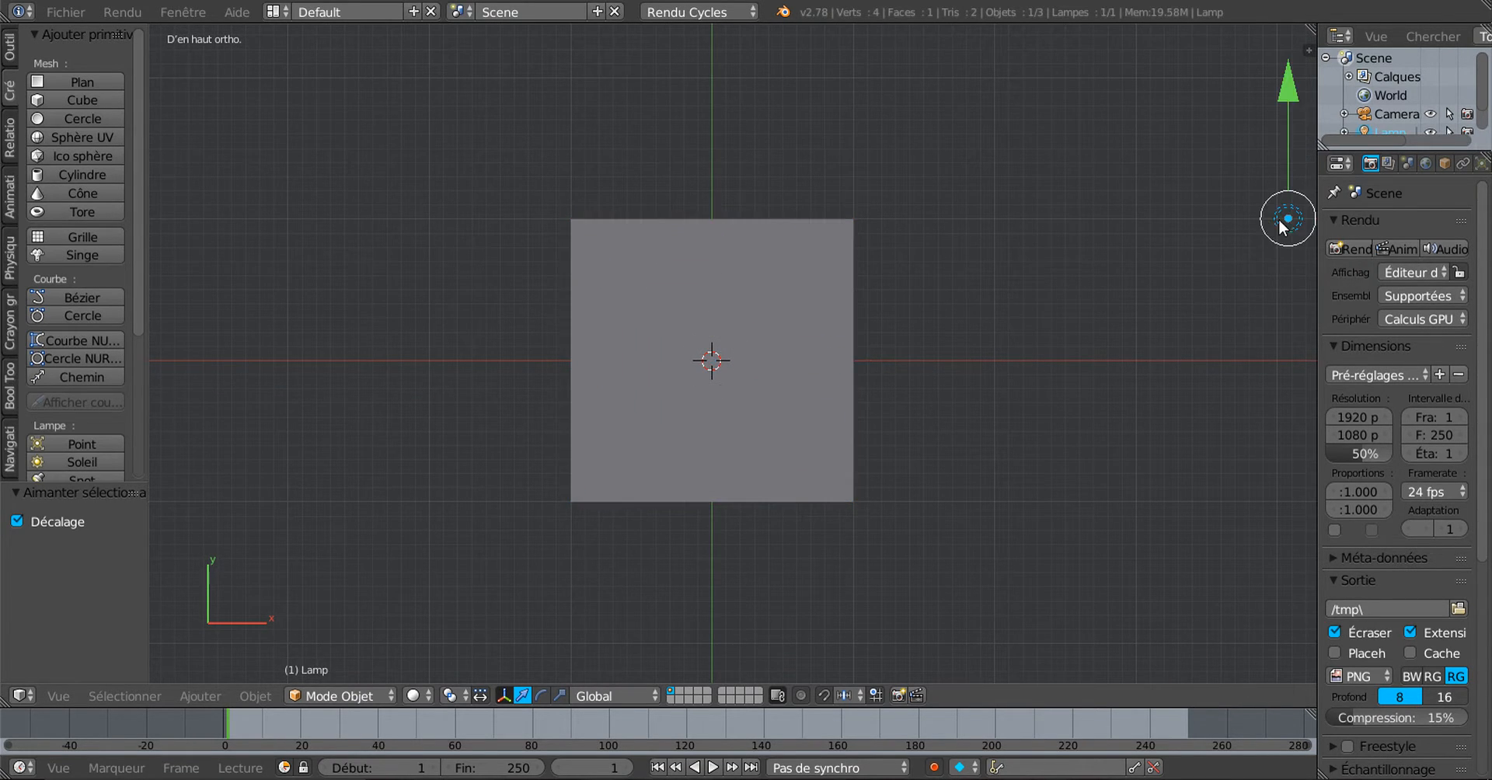
pyautogui.press('x')
pyautogui.click(1102, 328)
pyautogui.scroll(-5, 1102, 330)
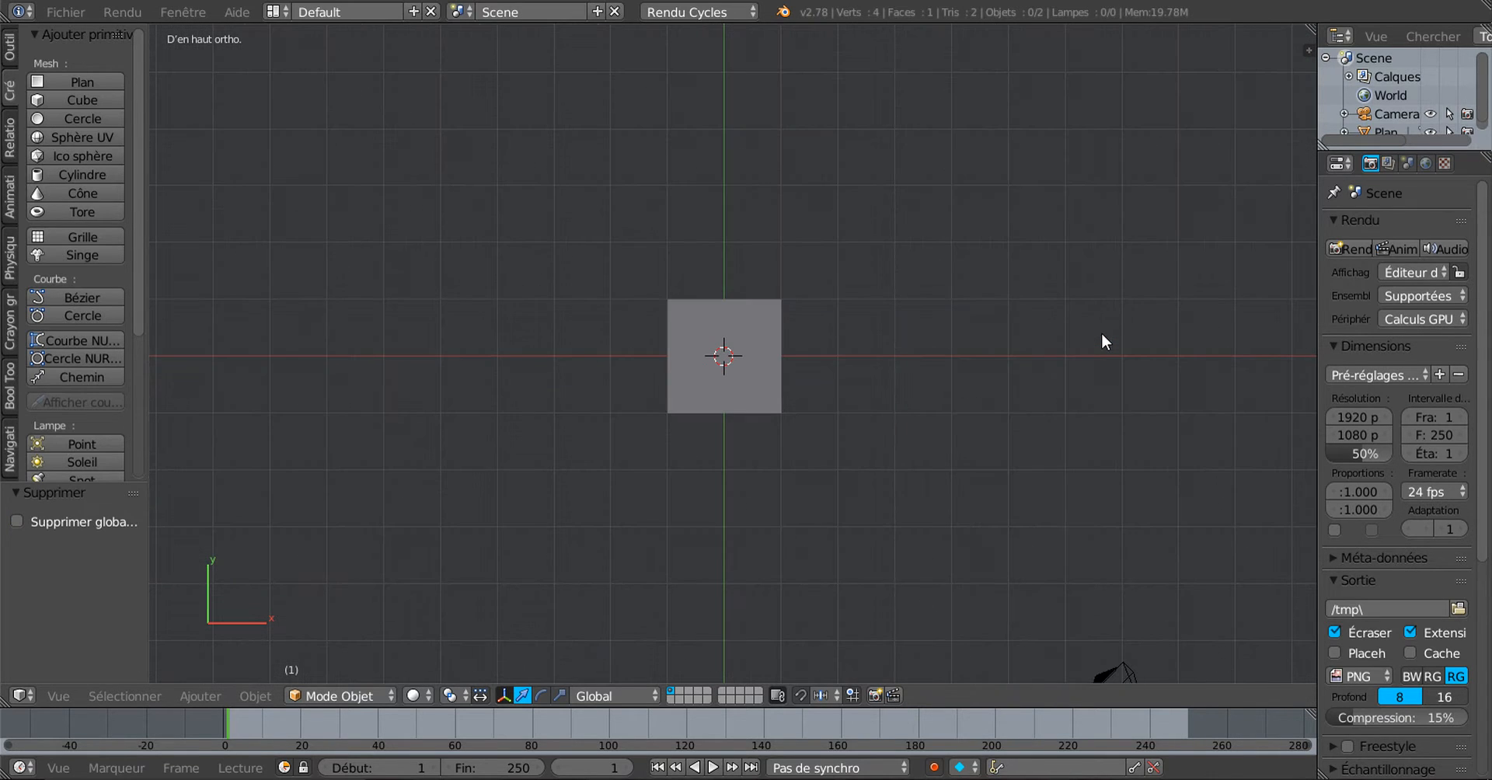
pyautogui.keyDown('shift'); pyautogui.moveTo(1073, 505); pyautogui.dragTo(1065, 325, button='middle'); pyautogui.keyUp('shift')
pyautogui.rightClick(1086, 486)
pyautogui.press('x')
pyautogui.click(1025, 436)
# Start the Screencast Keys display and hide the 3D view's properties region
pyautogui.keyDown('shift'); pyautogui.moveTo(1257, 429); pyautogui.dragTo(1219, 582, button='middle'); pyautogui.keyUp('shift')
pyautogui.press('n')
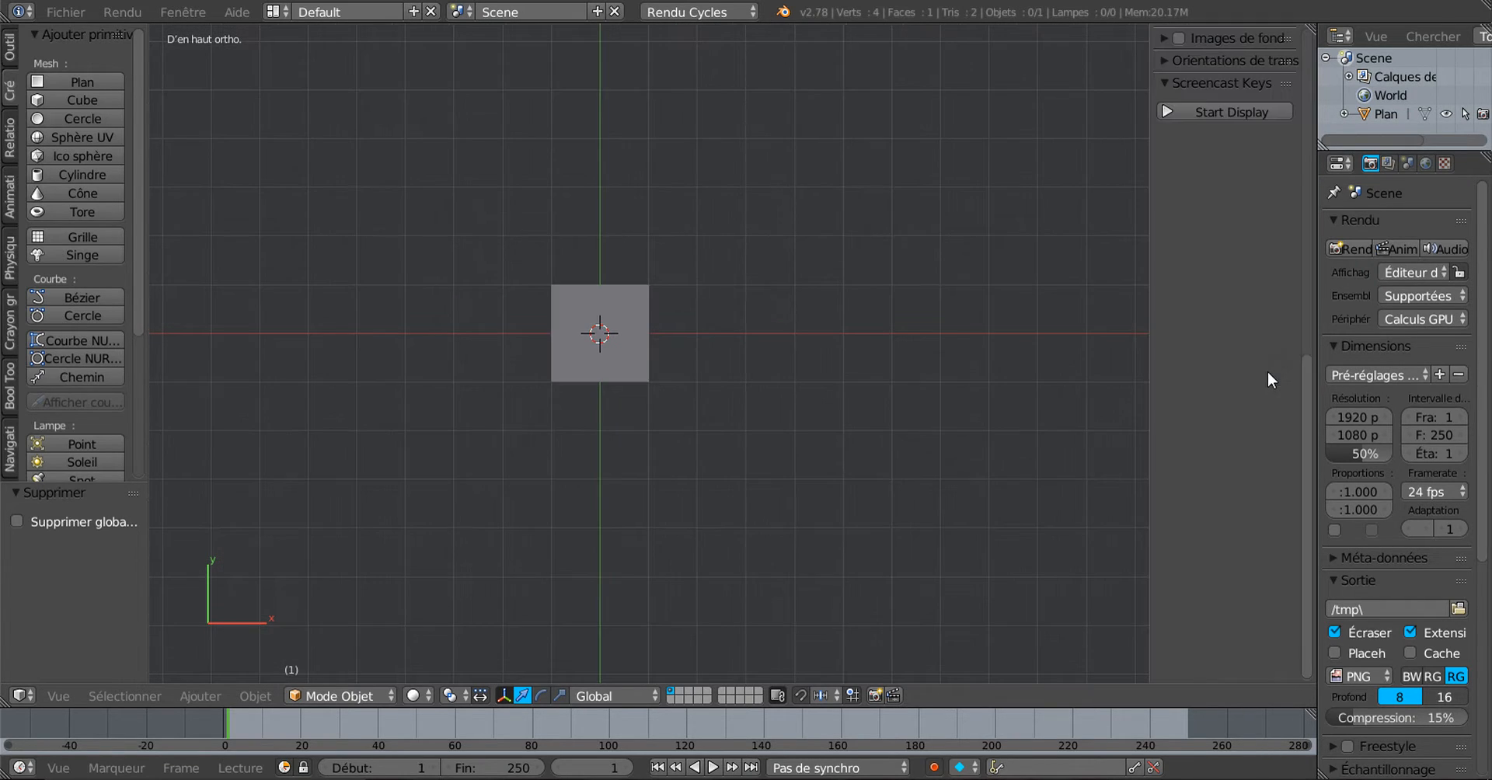
pyautogui.click(1230, 110)
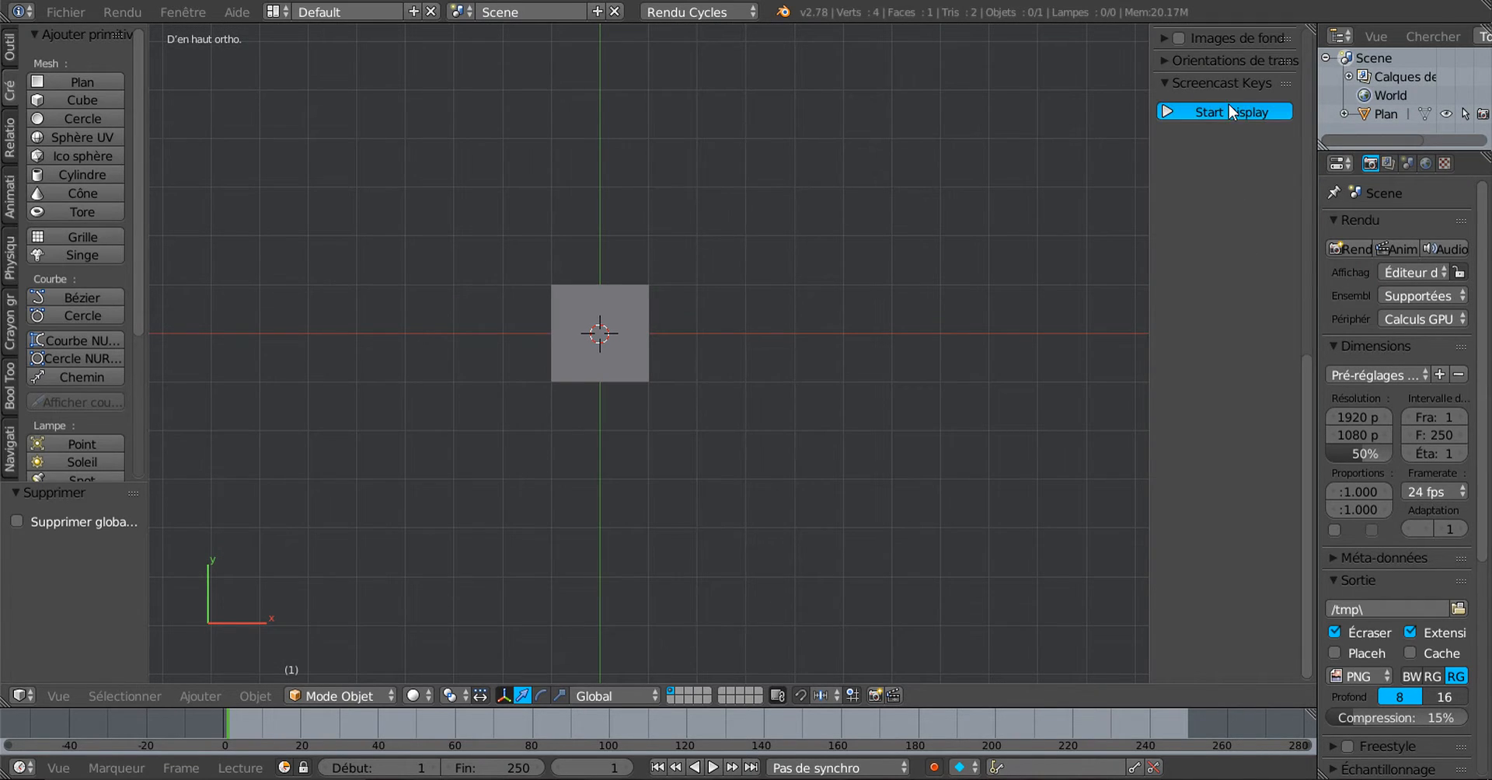
pyautogui.click(1147, 139)
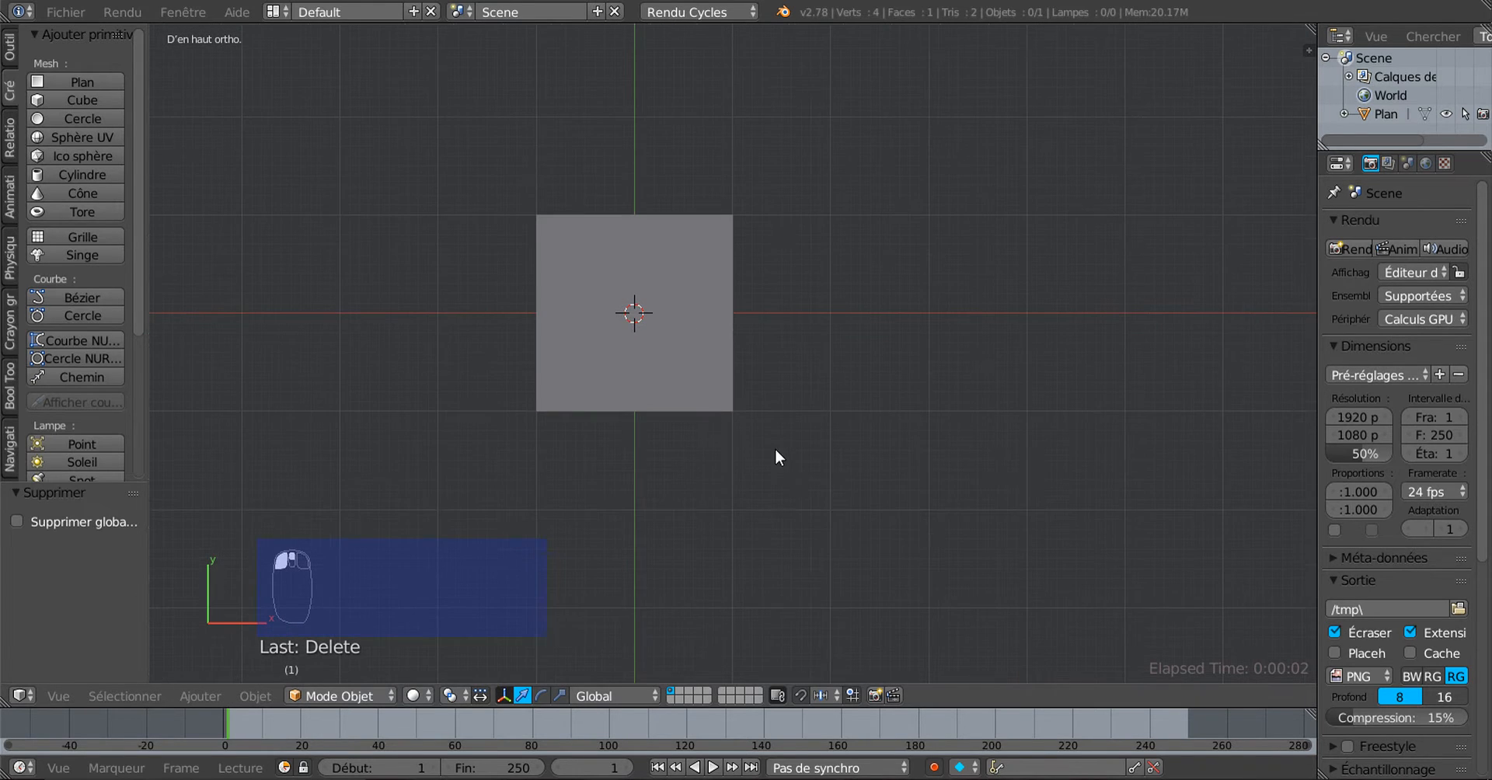
# Switch to the scale manipulator and stretch the plane along the X axis by a factor of 1.620
pyautogui.keyDown('shift'); pyautogui.moveTo(790, 435); pyautogui.dragTo(917, 455, button='middle'); pyautogui.keyUp('shift')
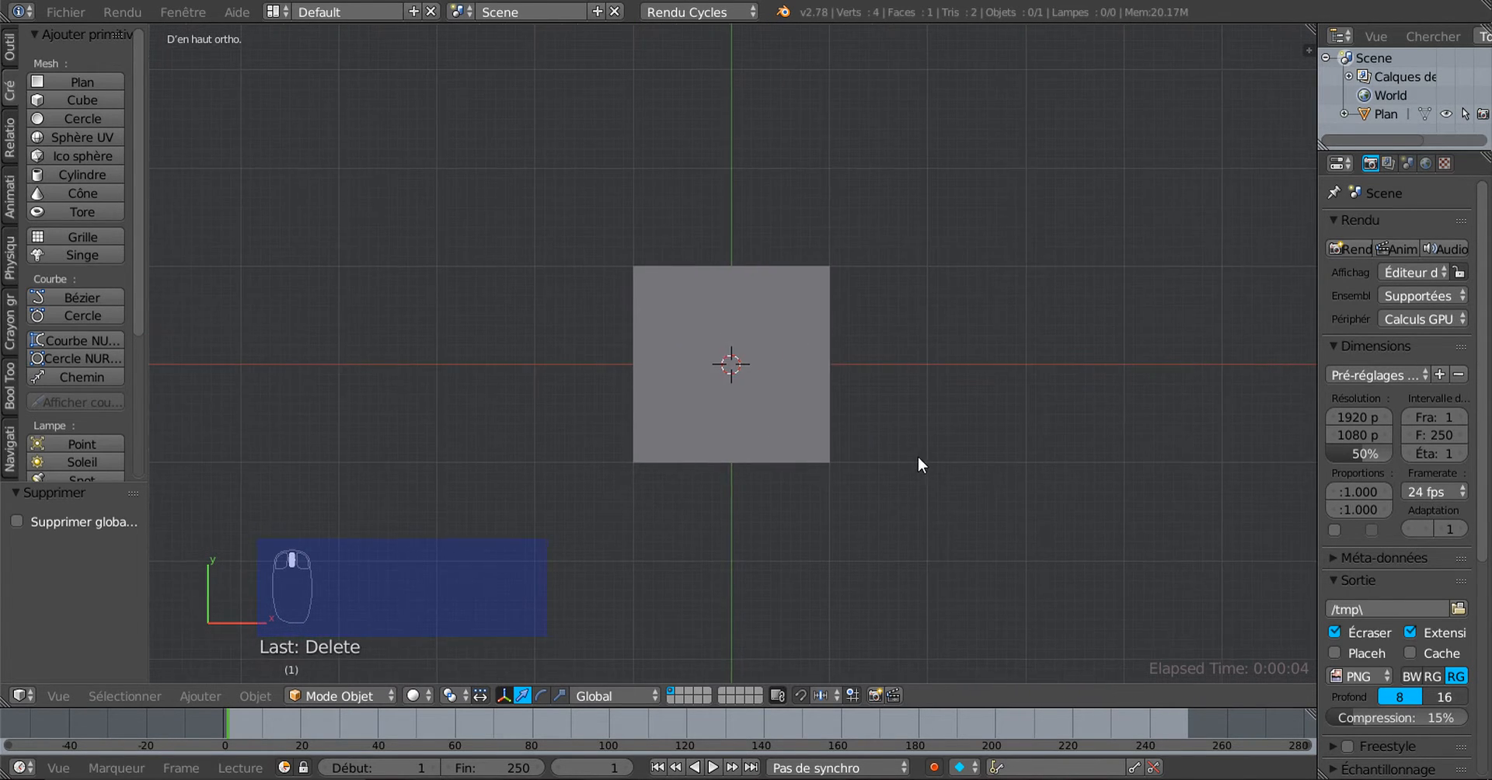
pyautogui.scroll(3, 833, 457)
pyautogui.scroll(-1, 833, 457)
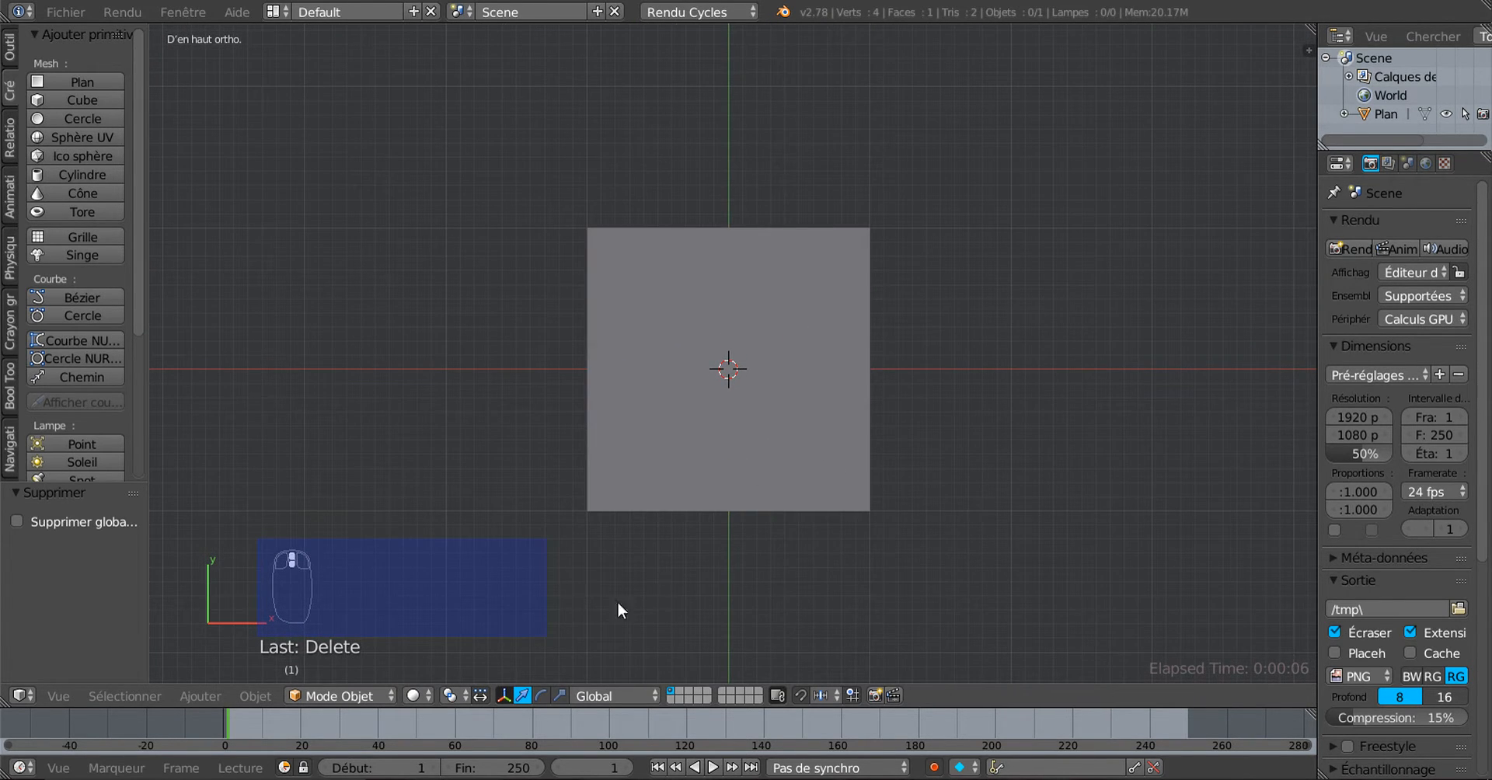
pyautogui.click(560, 695)
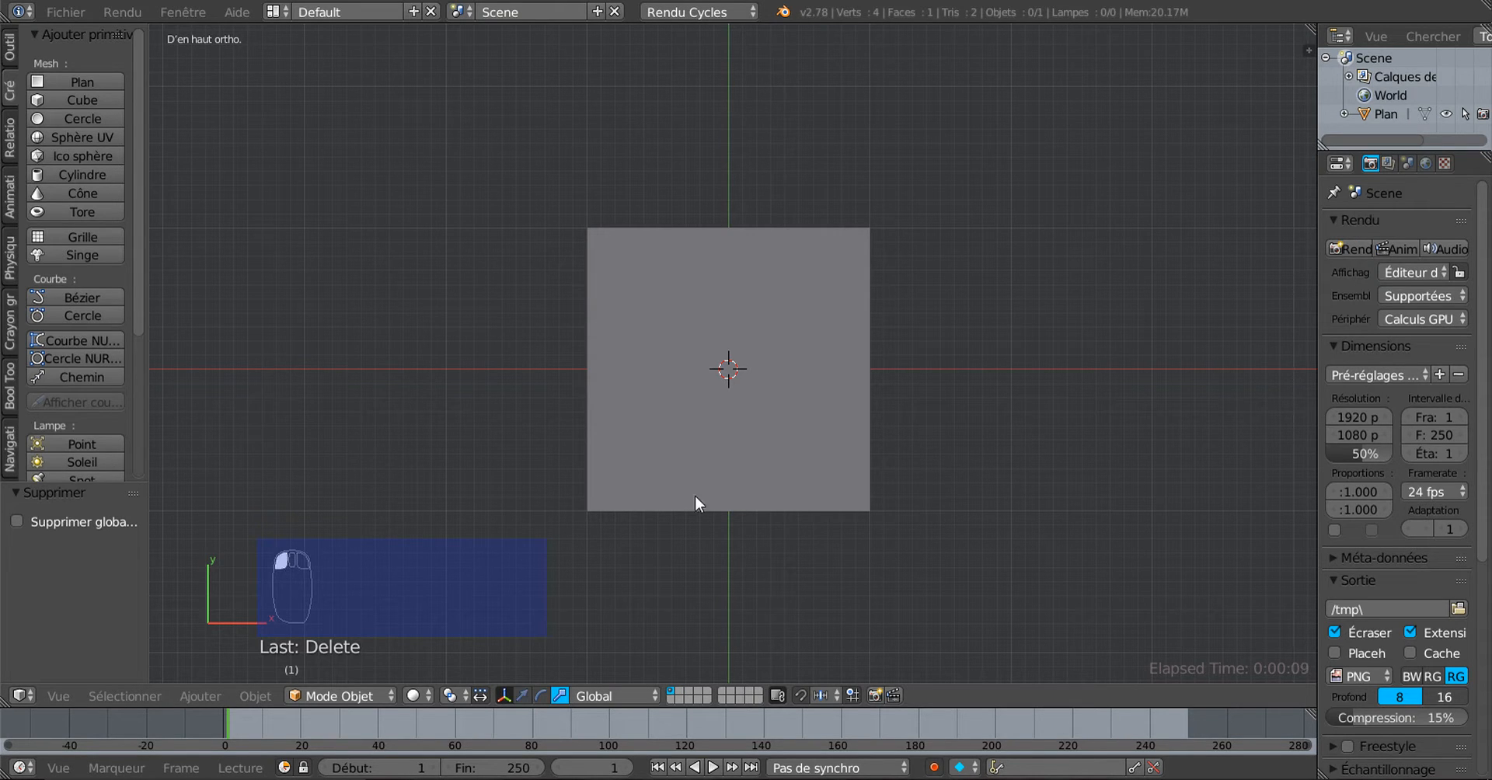
pyautogui.rightClick(749, 403)
pyautogui.moveTo(867, 369); pyautogui.dragTo(963, 361)
pyautogui.scroll(1, 733, 486)
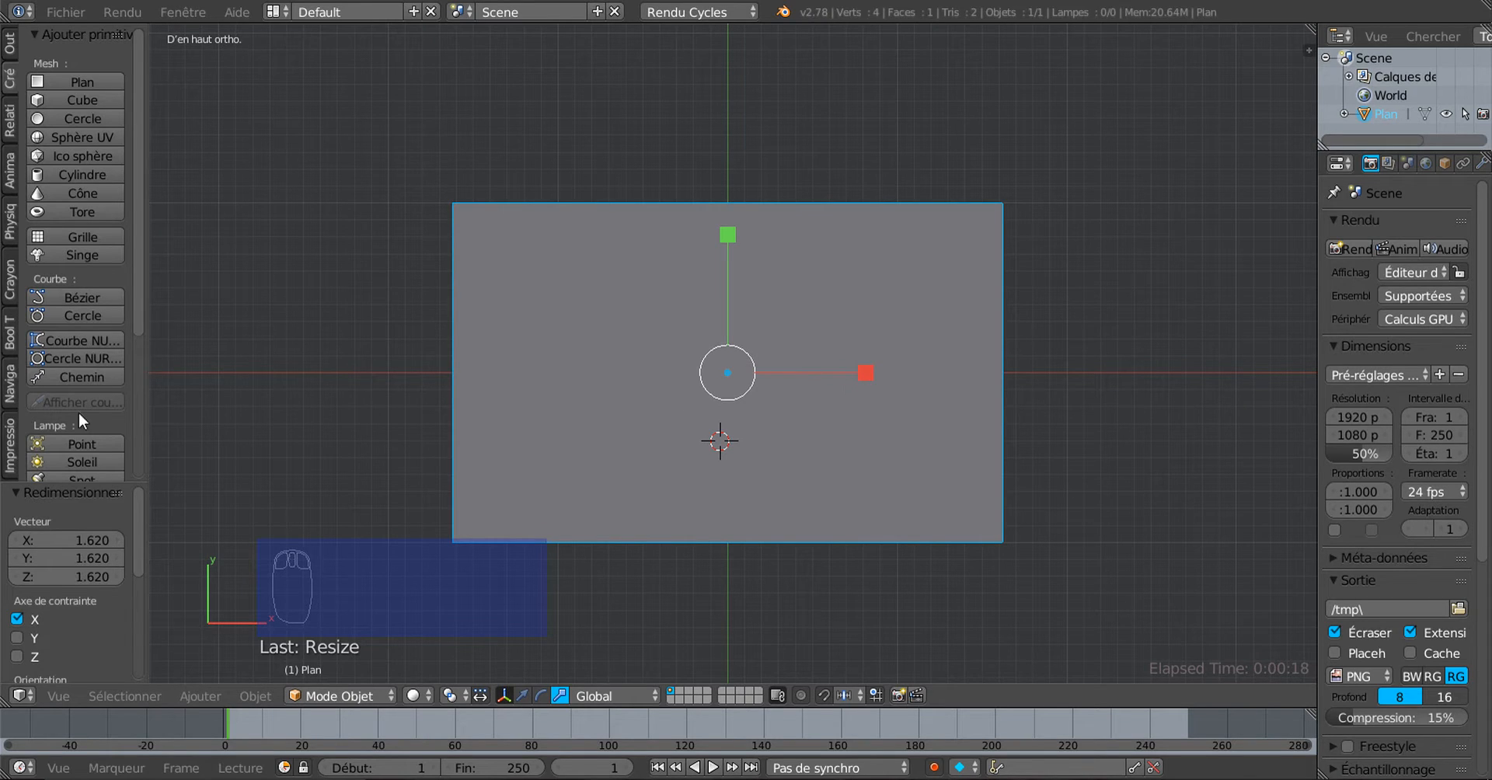
# Enter edit mode and add one centred loop cut across the plane, parallel to the Y axis
pyautogui.press('Tab')
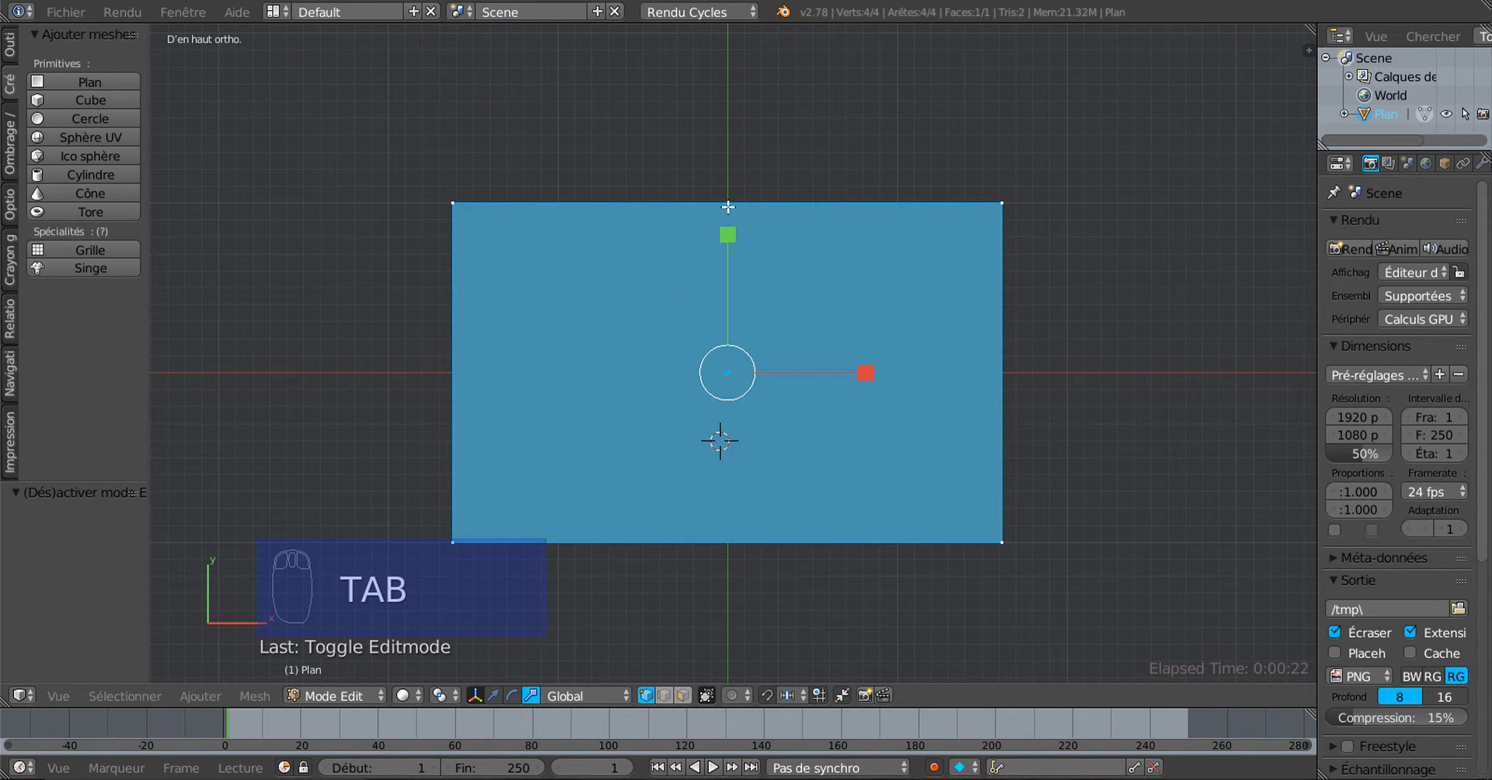
pyautogui.hotkey('ctrl', 'r')
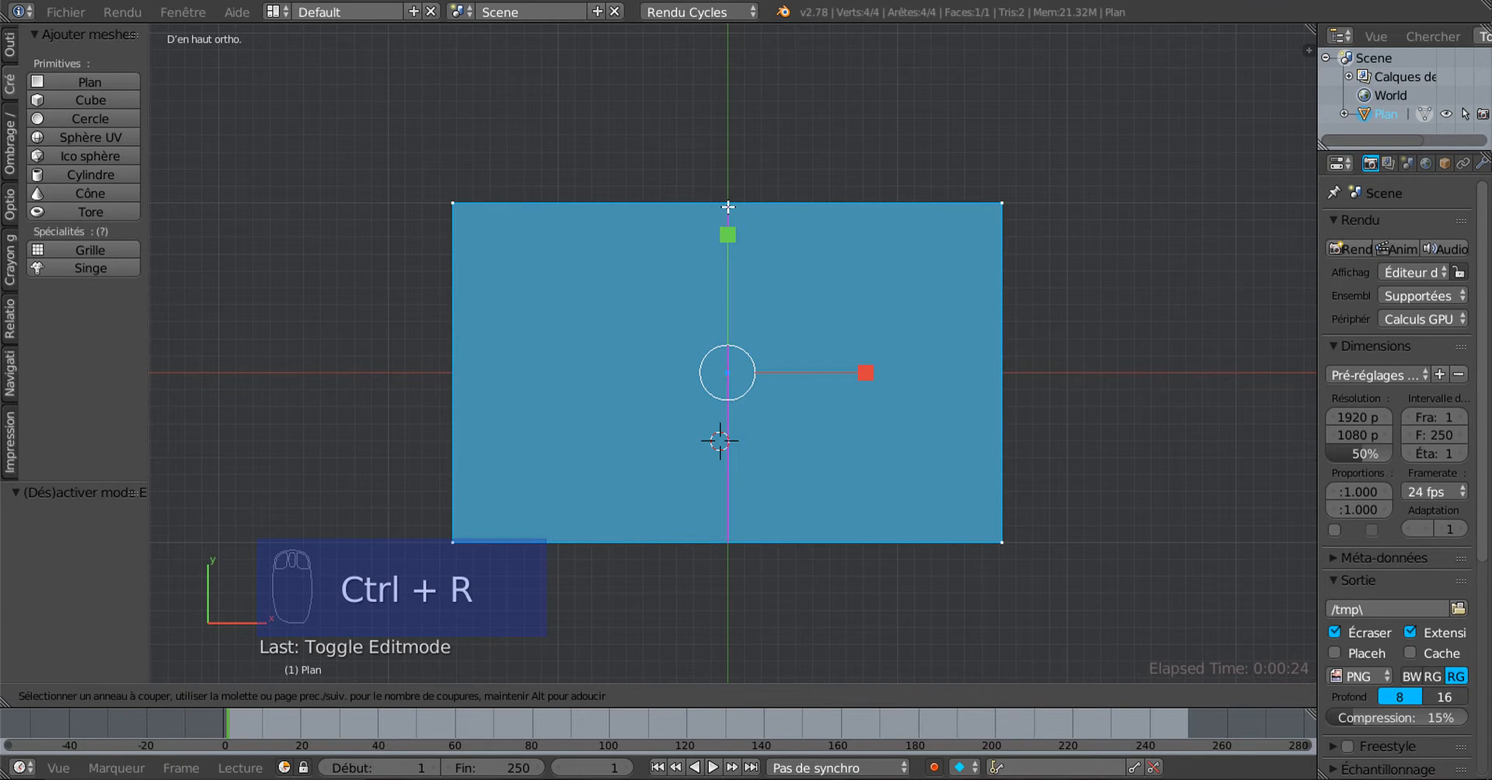
pyautogui.click(723, 436)
pyautogui.rightClick(715, 433)
pyautogui.scroll(1, 711, 393)
pyautogui.scroll(-1, 710, 393)
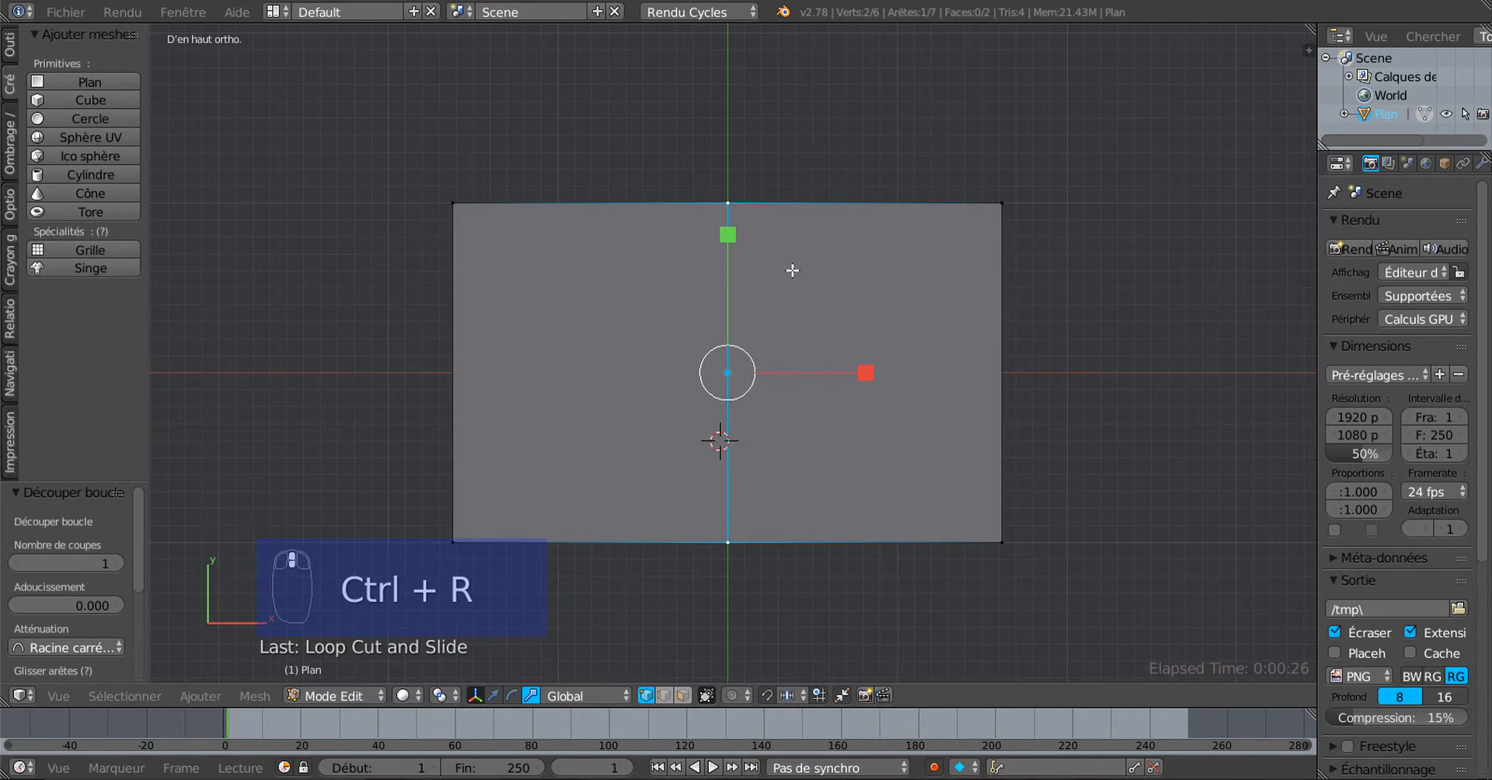
# Add a loop cut in the plane's right half, slid close to the centre line at a factor of about 0.81
pyautogui.keyDown('shift'); pyautogui.moveTo(792, 286); pyautogui.dragTo(804, 363, button='middle'); pyautogui.keyUp('shift')
pyautogui.scroll(1, 807, 298)
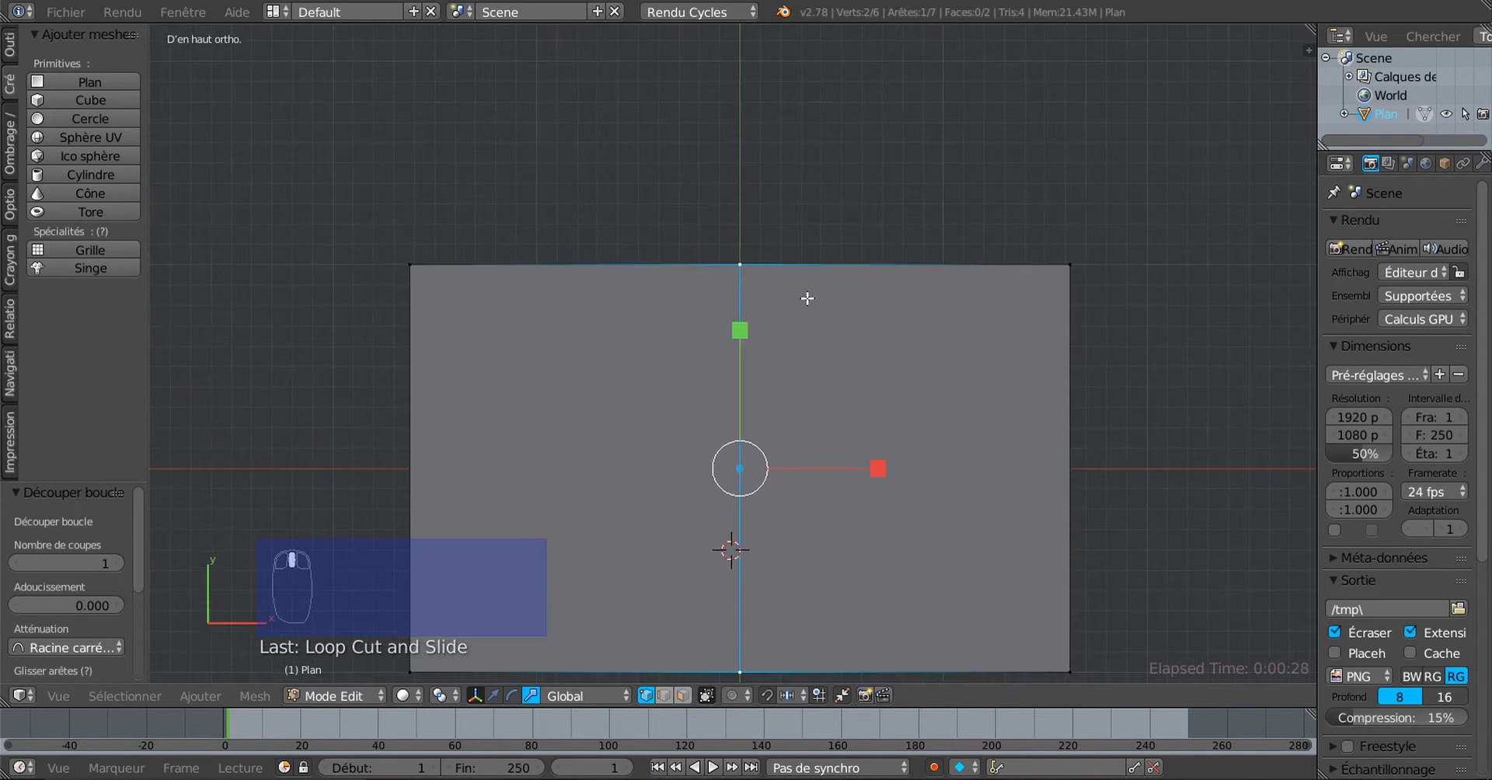
pyautogui.hotkey('ctrl', 'r')
pyautogui.click(826, 264)
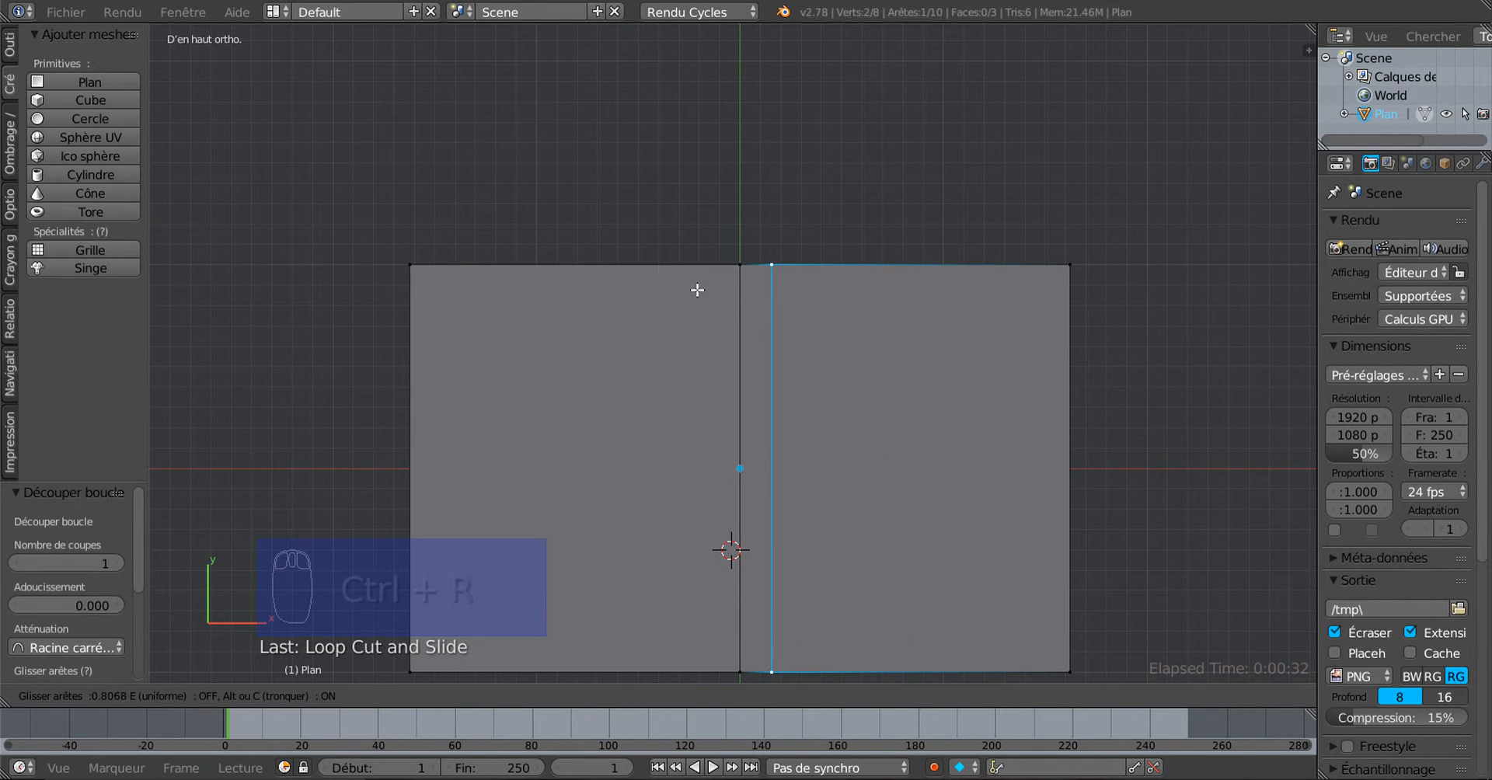
pyautogui.click(697, 290)
# Add a matching loop cut in the plane's left half, slid close to the centre line at about -0.82
pyautogui.scroll(3, 769, 198)
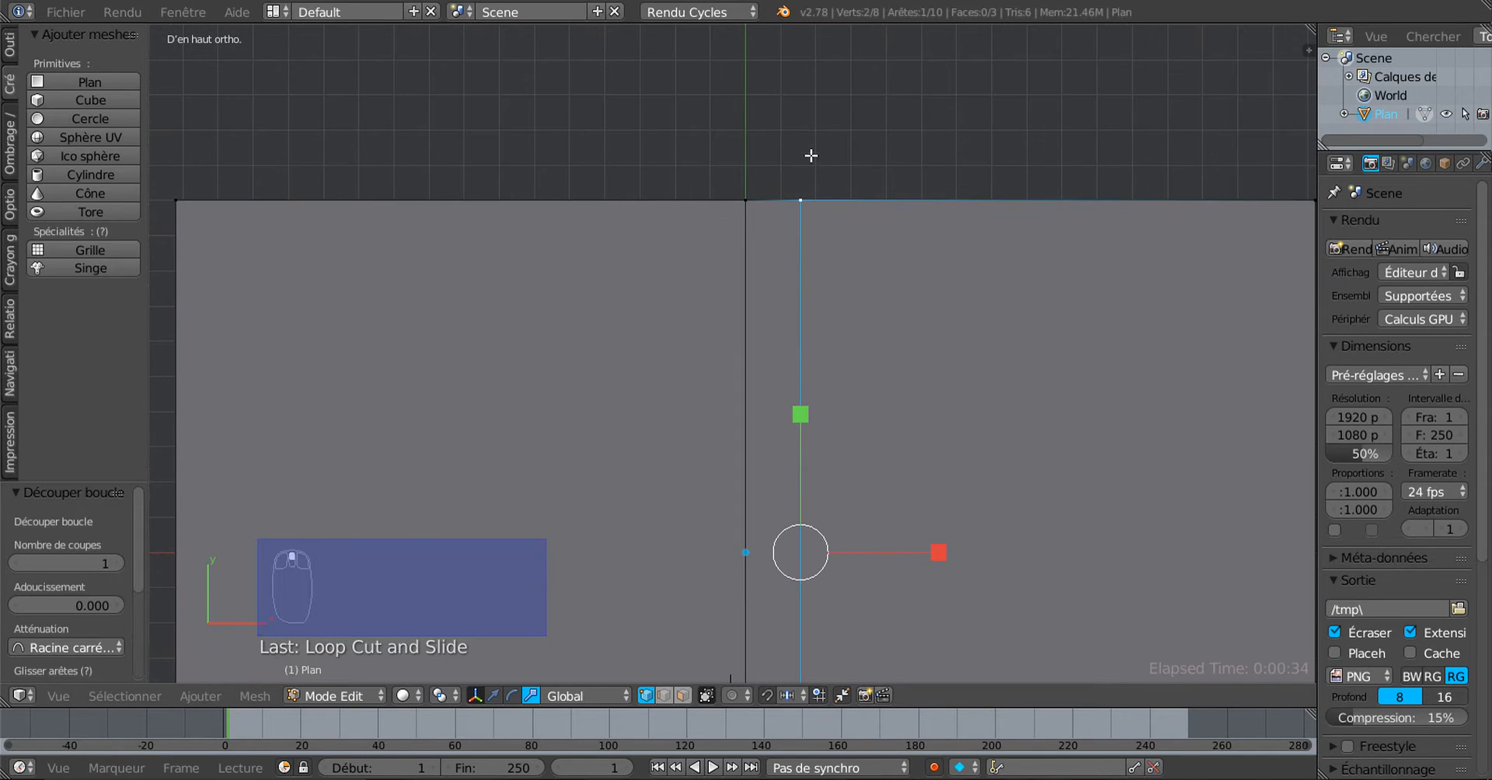
pyautogui.hotkey('ctrl', 'r')
pyautogui.click(594, 209)
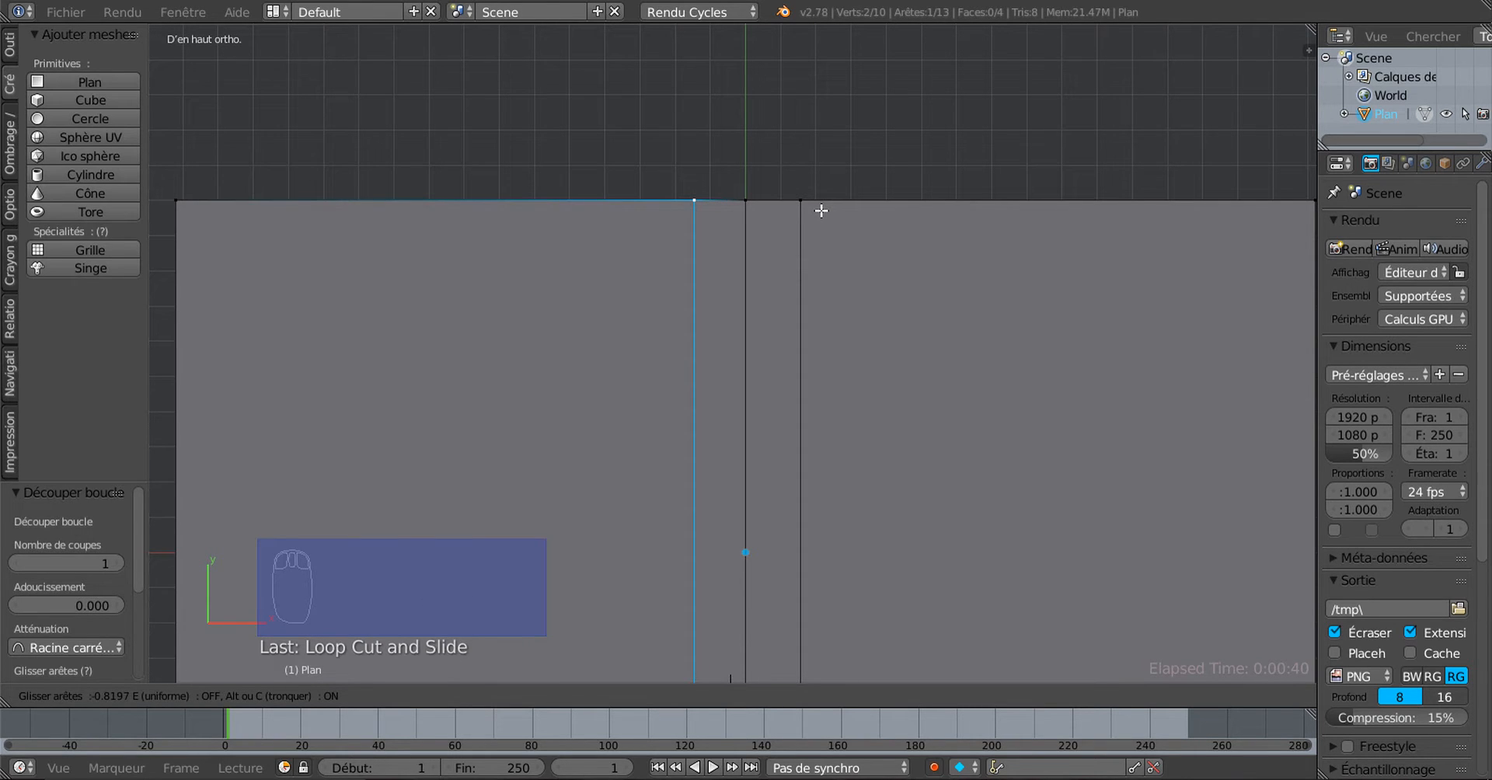
pyautogui.click(821, 212)
pyautogui.scroll(-4, 895, 299)
pyautogui.moveTo(840, 393); pyautogui.dragTo(781, 324, button='middle')
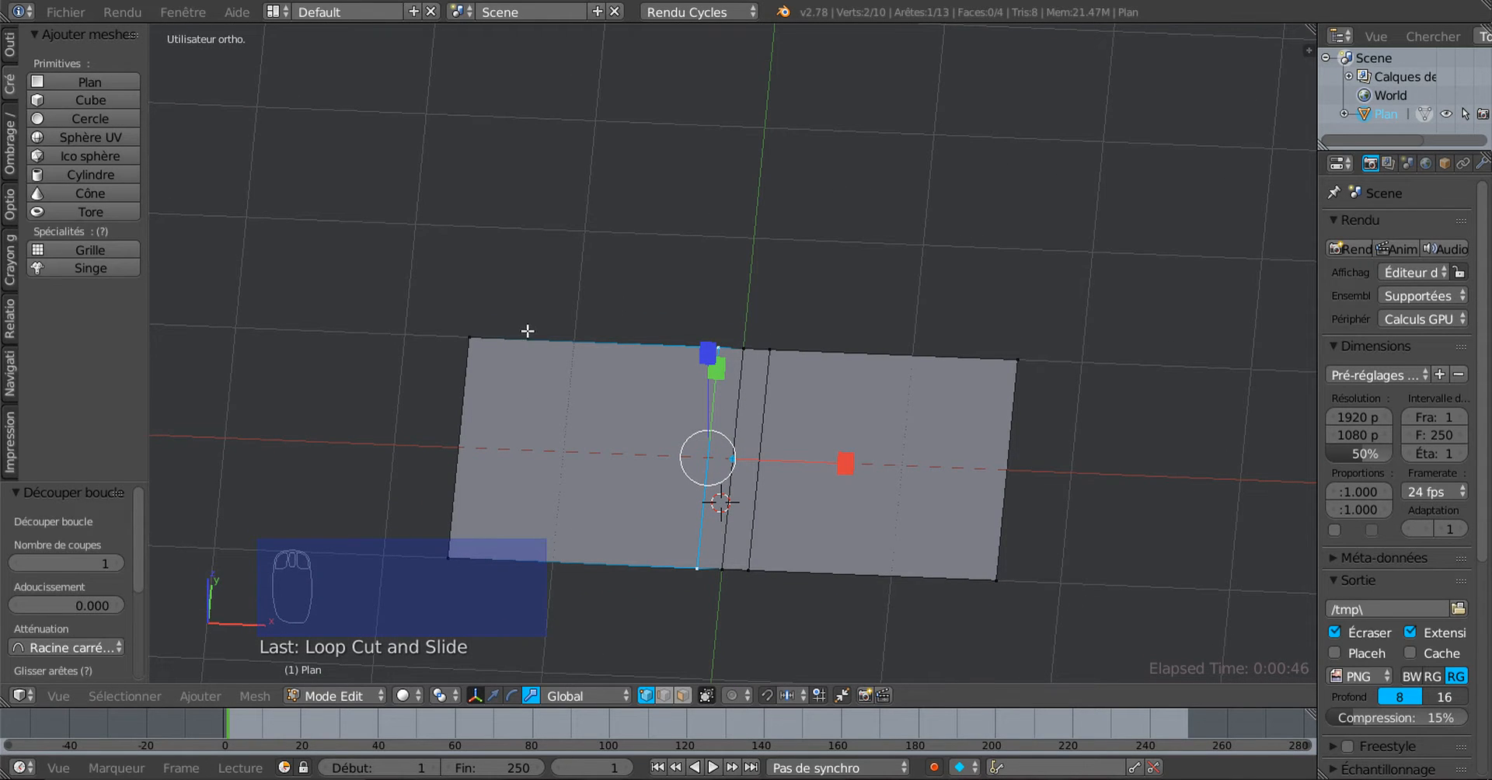
pyautogui.moveTo(755, 422); pyautogui.dragTo(749, 528, button='middle')
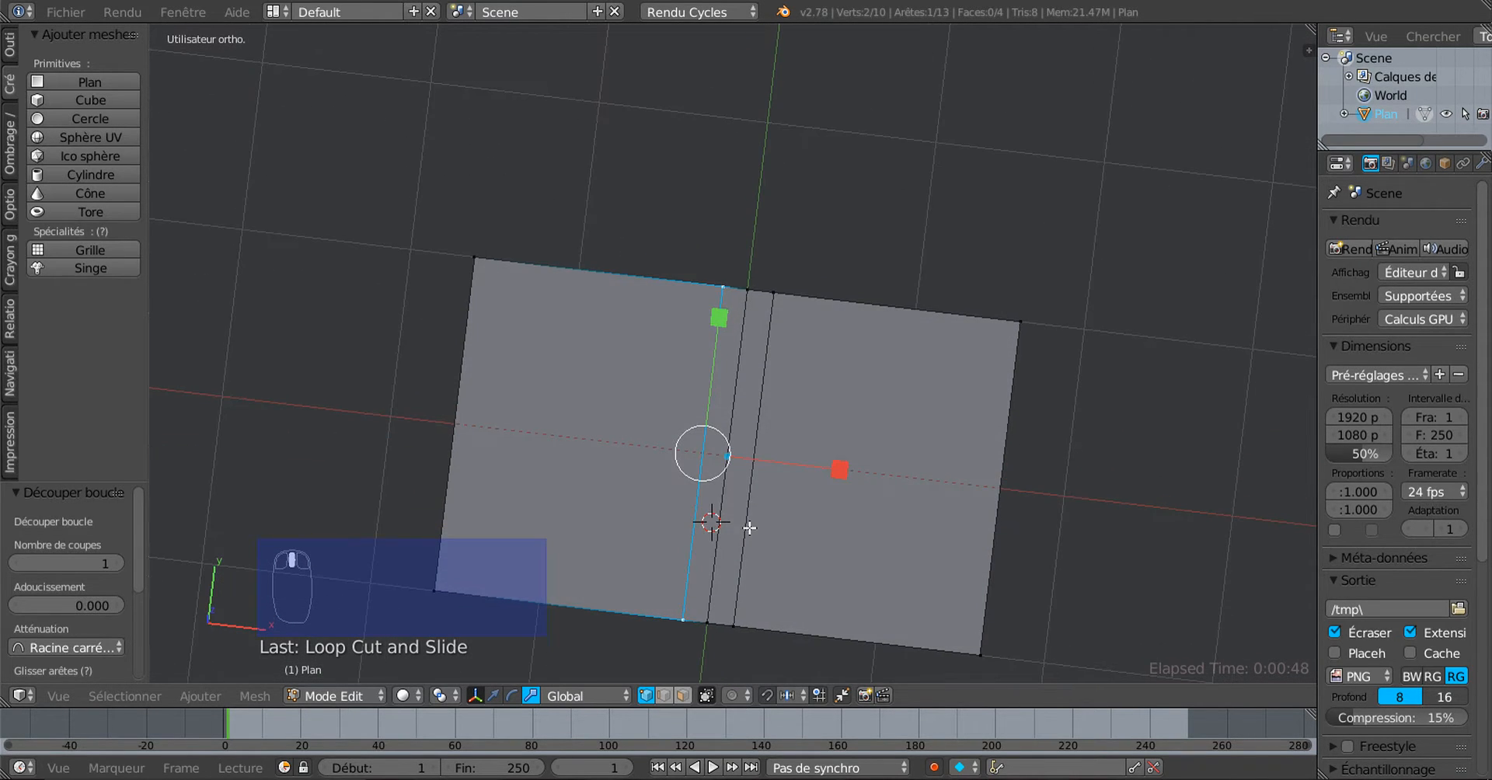
pyautogui.press('KP_7')
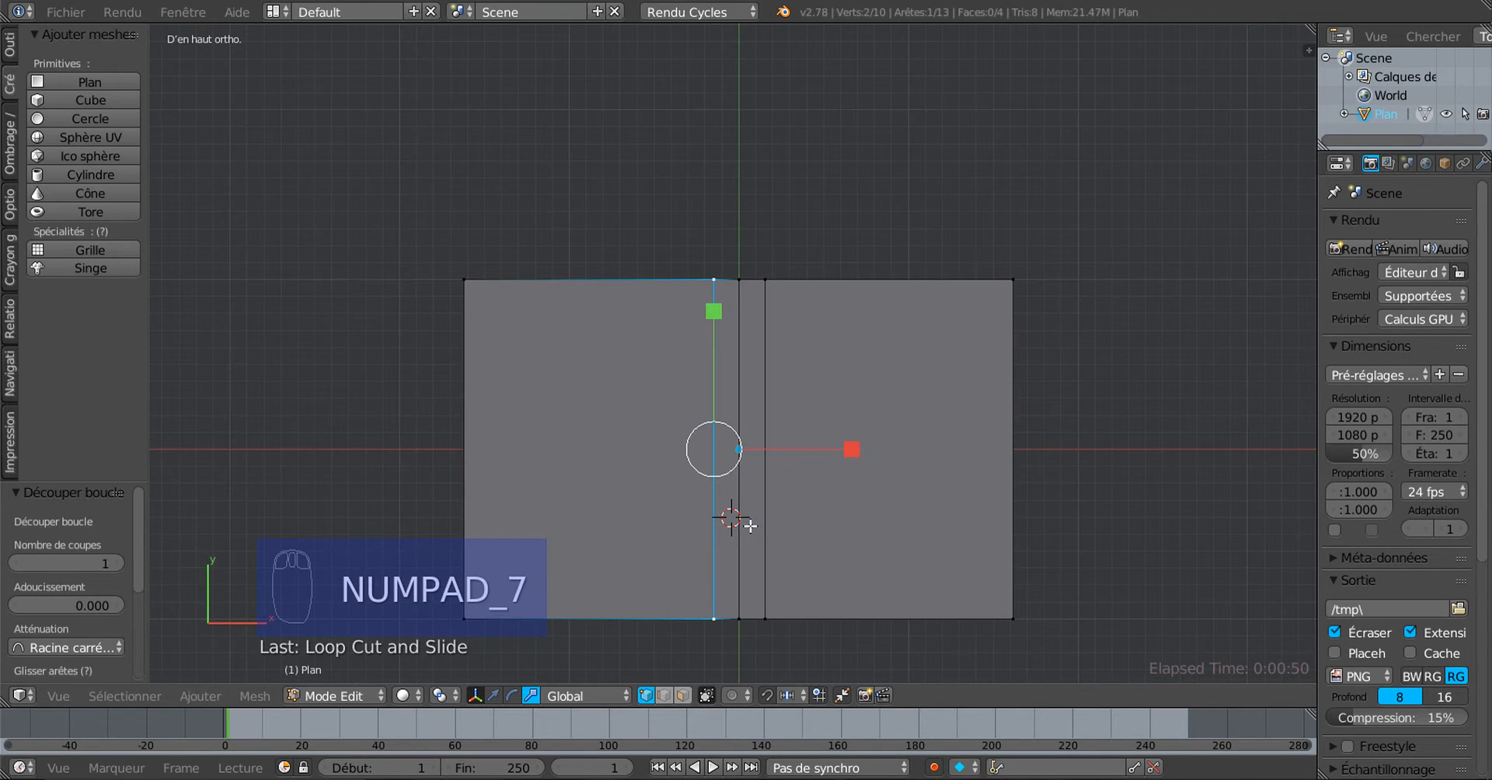
pyautogui.scroll(2, 751, 447)
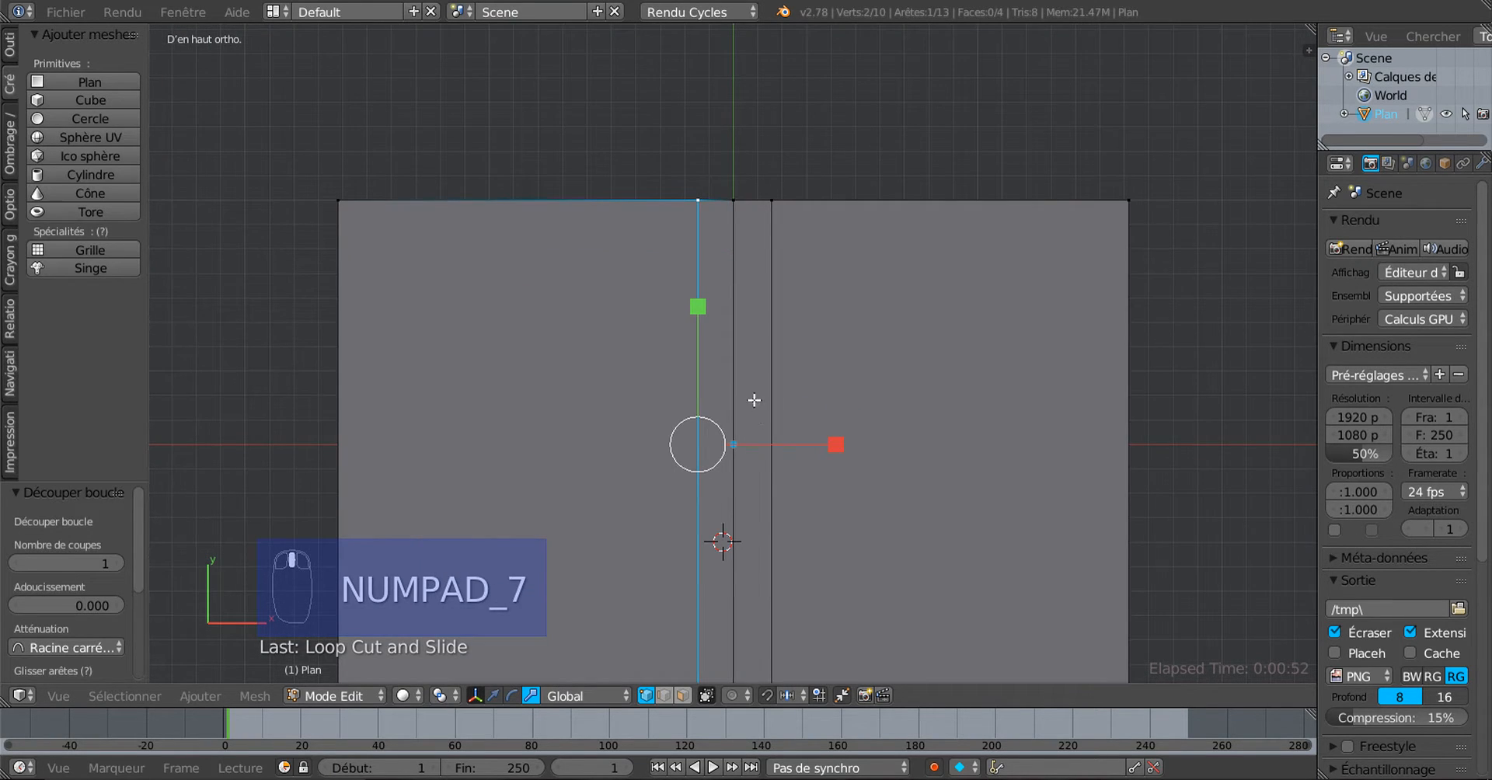
pyautogui.keyDown('shift'); pyautogui.moveTo(760, 416); pyautogui.dragTo(753, 369, button='middle'); pyautogui.keyUp('shift')
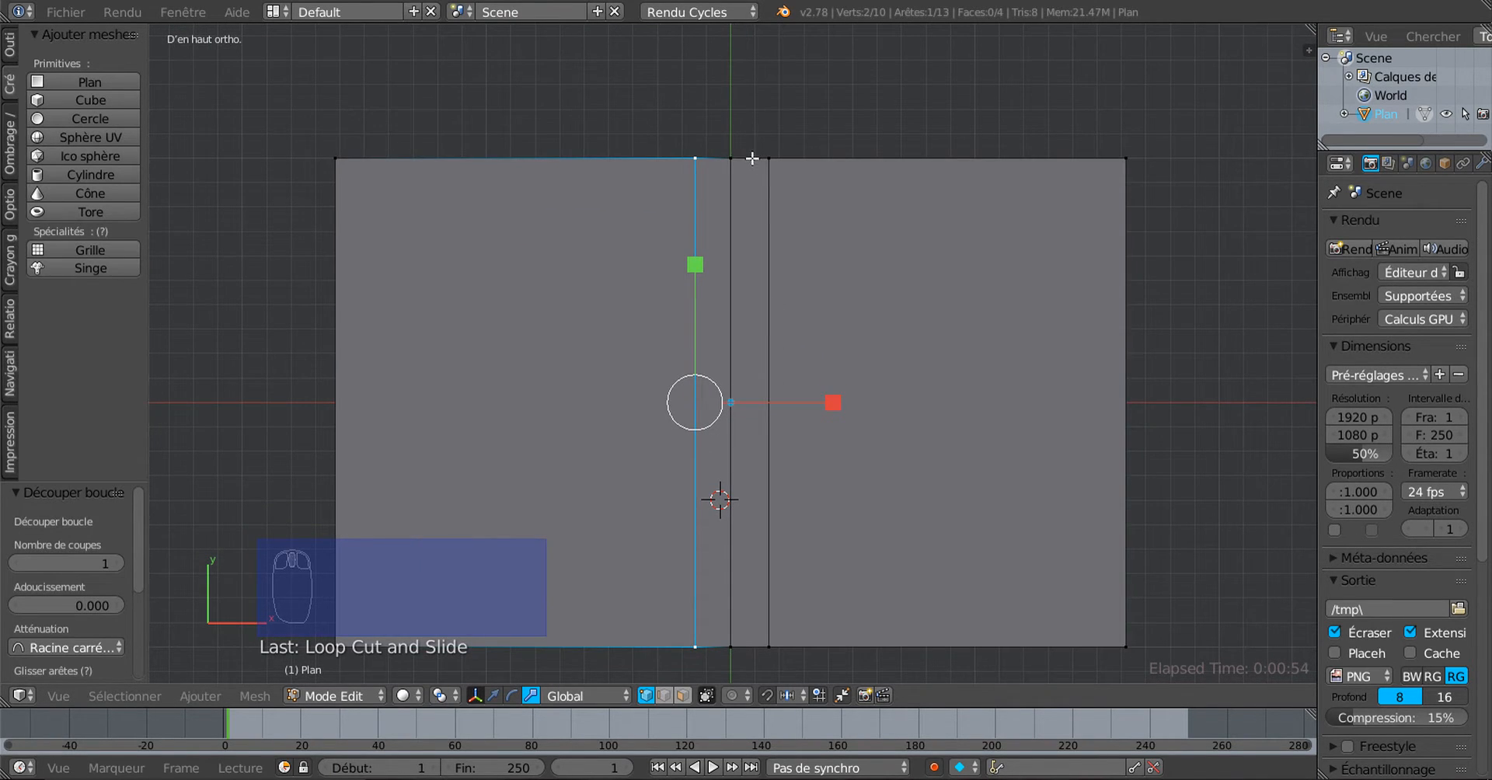
# Add four evenly spaced loop cuts in the narrow spine strip between the centre line and the right-hand cut
pyautogui.moveTo(750, 461); pyautogui.dragTo(756, 323, button='middle')
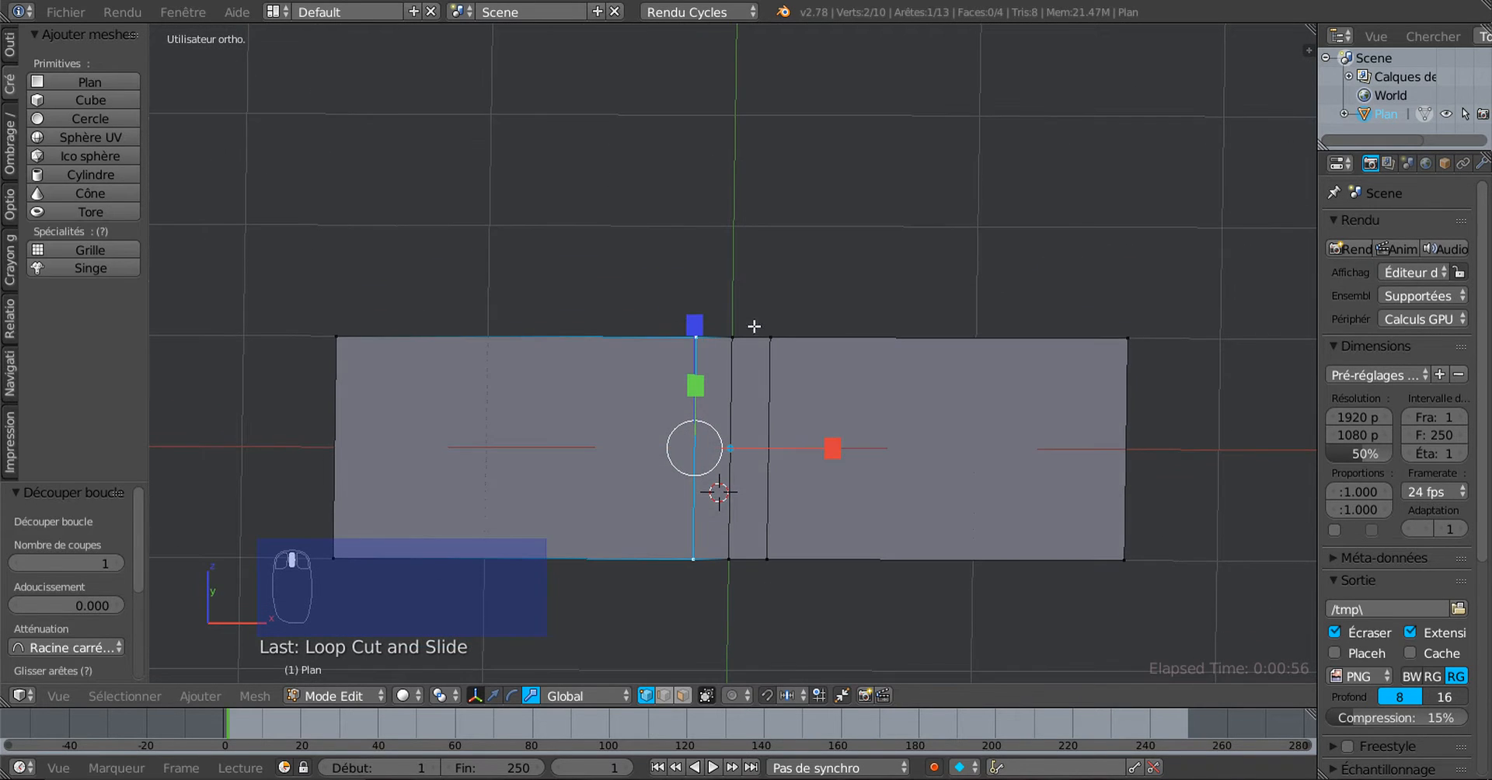
pyautogui.keyDown('shift'); pyautogui.moveTo(730, 496); pyautogui.dragTo(737, 448, button='middle'); pyautogui.keyUp('shift')
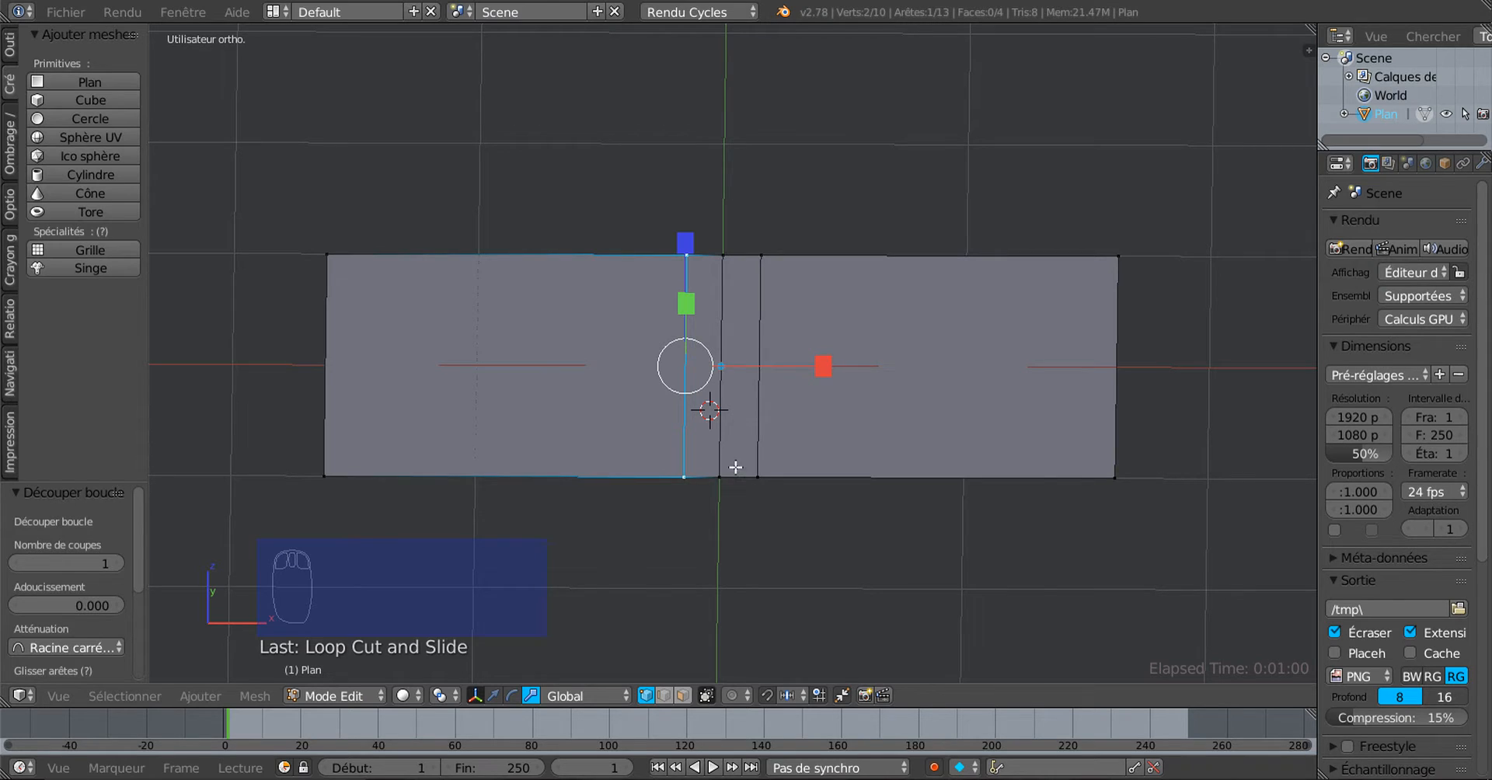
pyautogui.scroll(1, 754, 500)
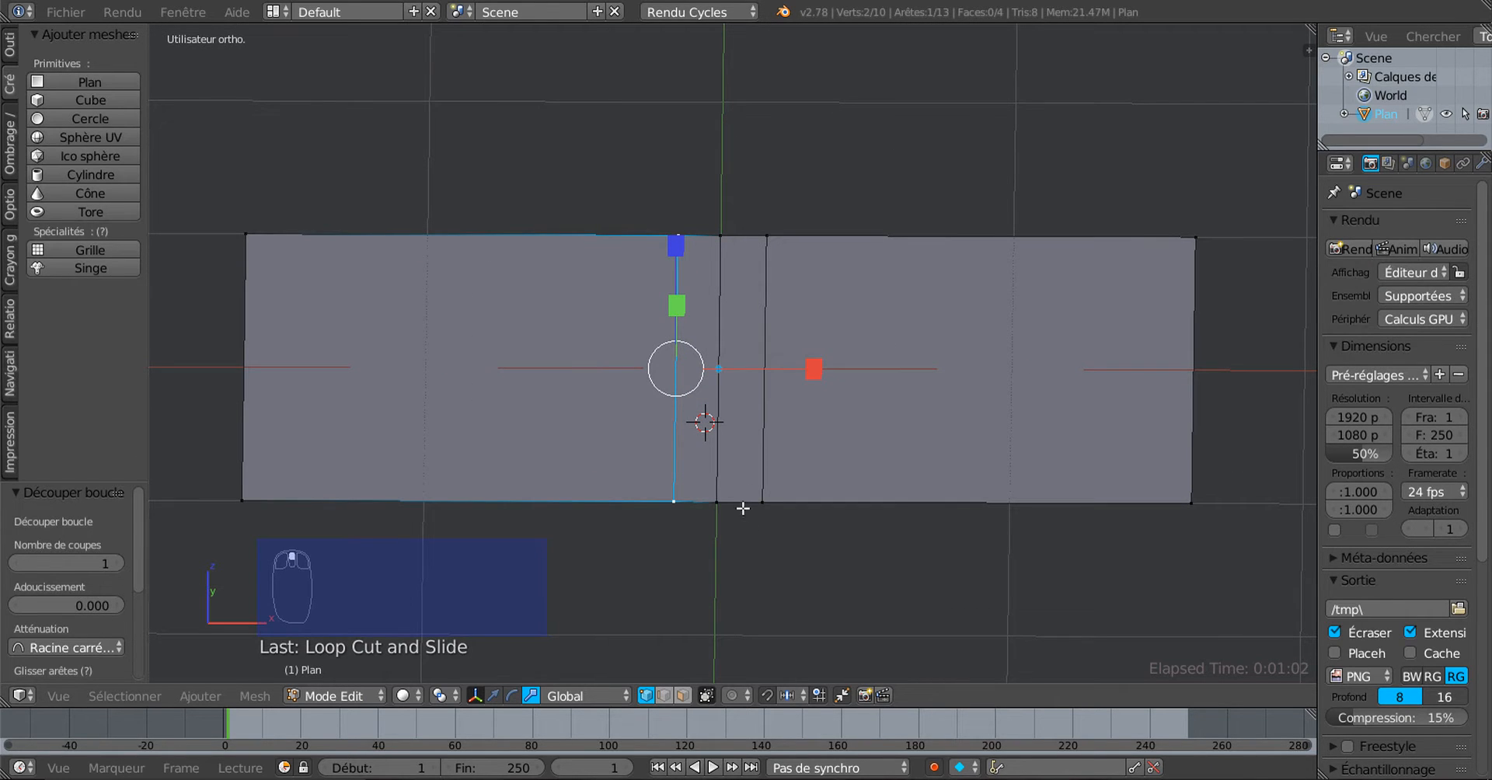
pyautogui.hotkey('ctrl', 'r')
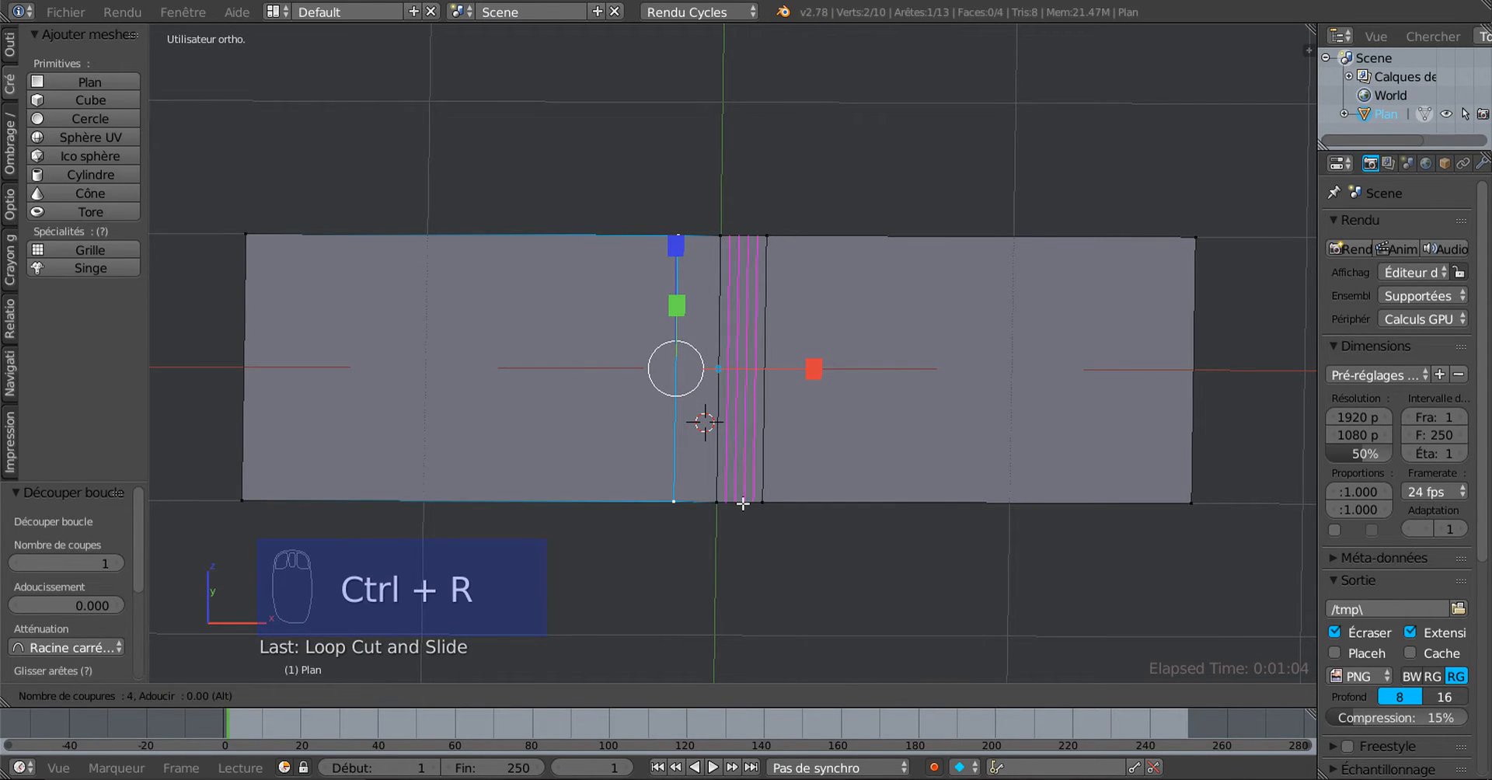
pyautogui.click(742, 503)
pyautogui.rightClick(699, 499)
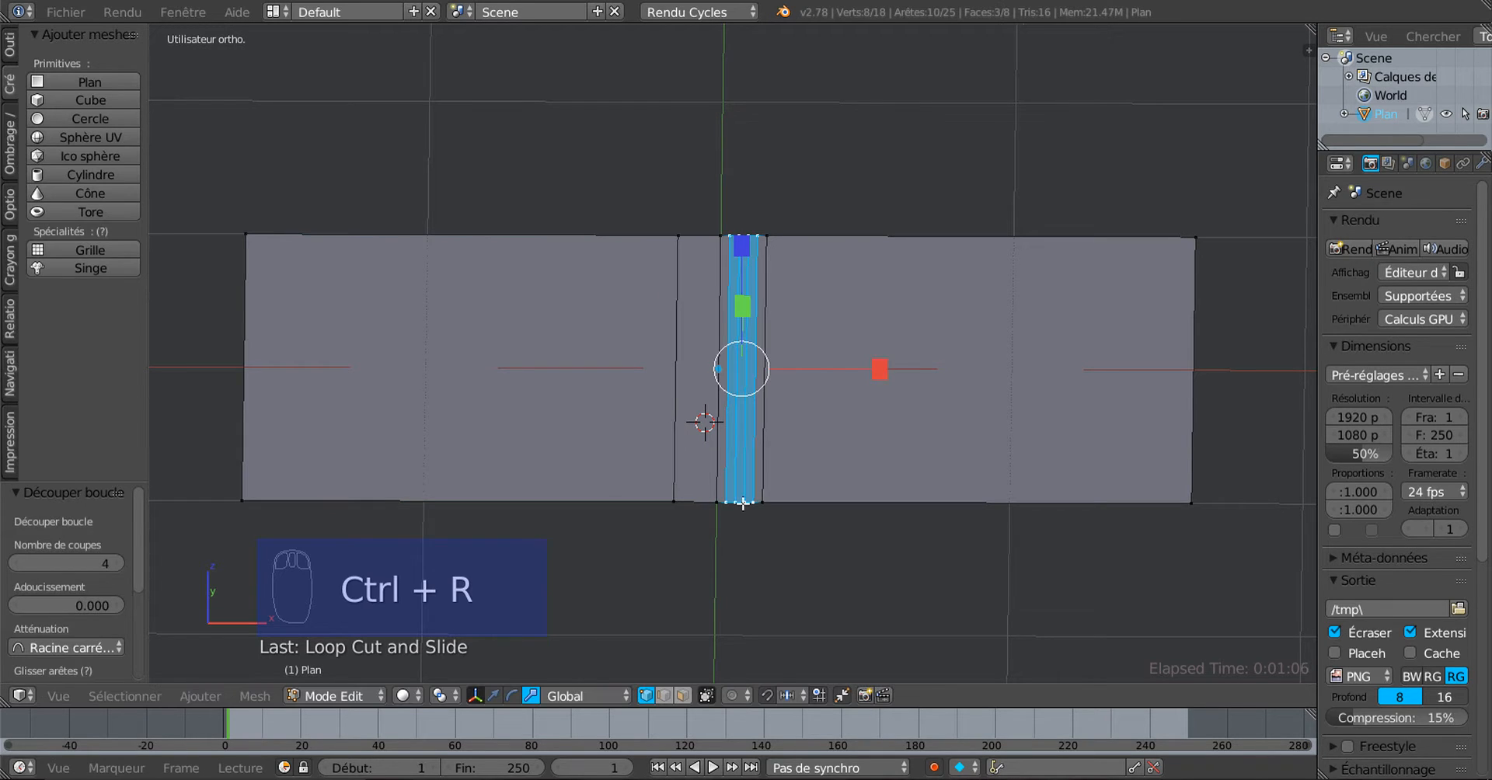
# Add four evenly spaced loop cuts in the matching narrow strip on the left of the centre line
pyautogui.hotkey('ctrl', 'r')
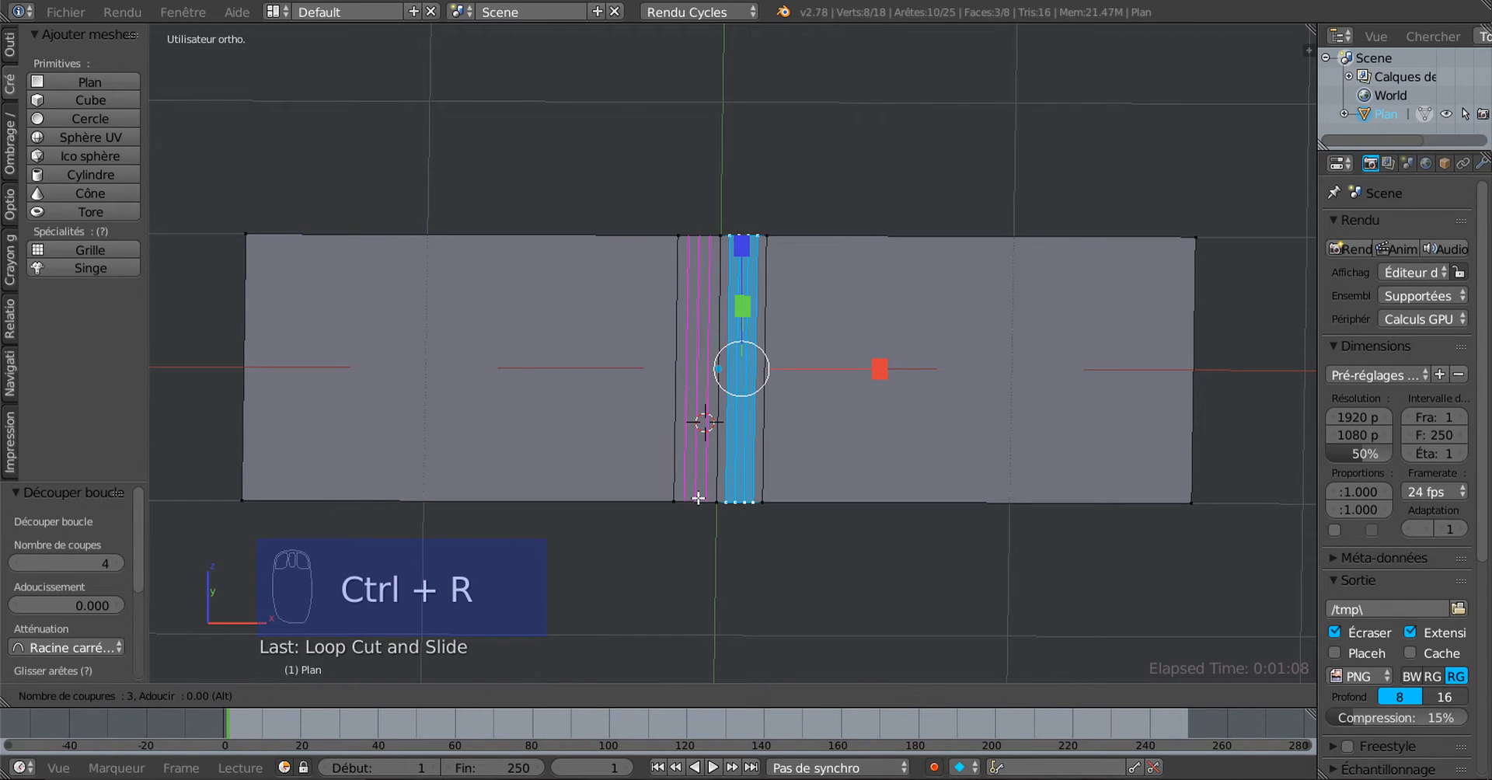
pyautogui.click(698, 497)
pyautogui.rightClick(701, 517)
pyautogui.scroll(2, 723, 583)
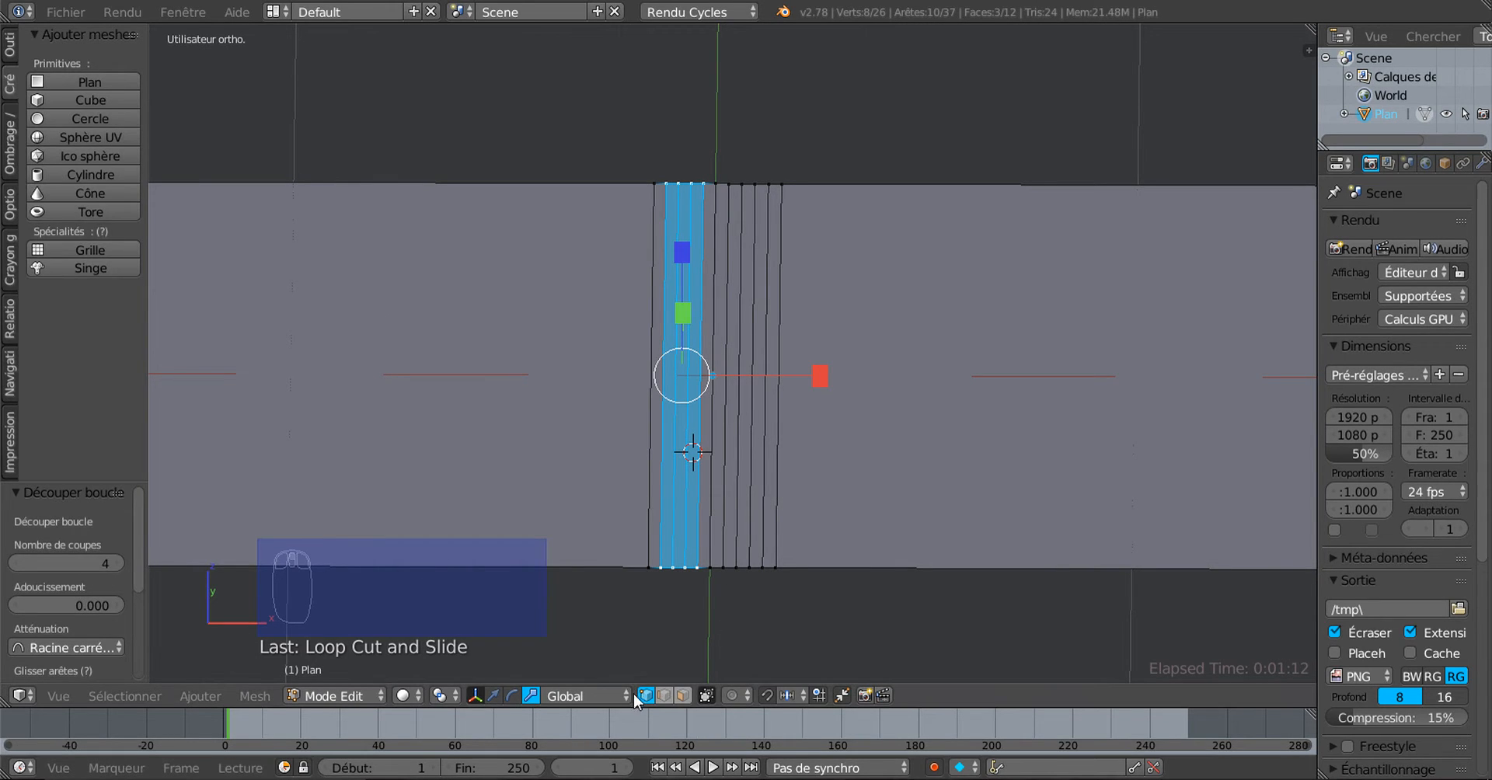
# Switch to edge selection and the translate manipulator, and lower the spine's centre edge about 0.051 along Z
pyautogui.click(664, 695)
pyautogui.rightClick(709, 502)
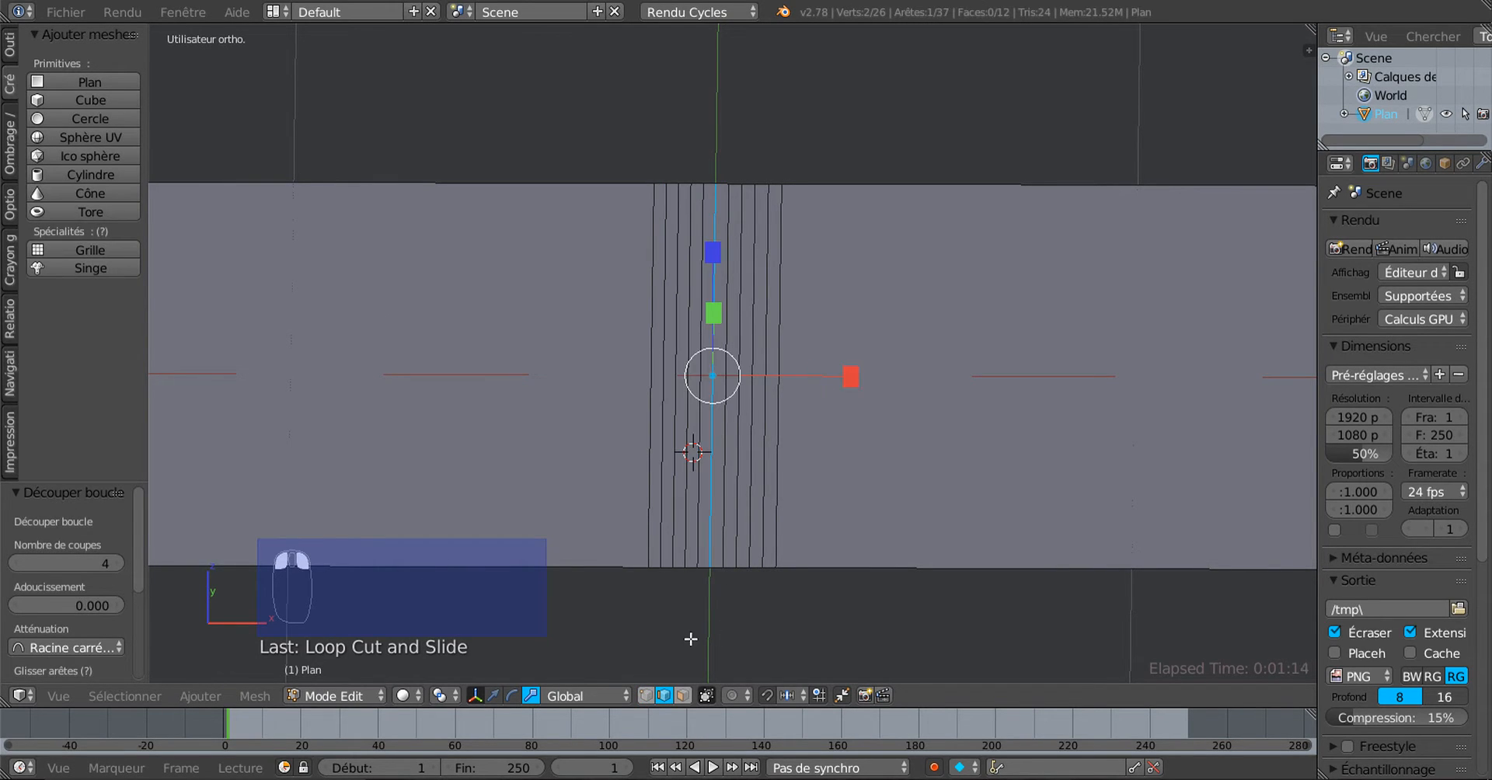
pyautogui.click(495, 695)
pyautogui.moveTo(582, 620); pyautogui.dragTo(526, 634, button='middle')
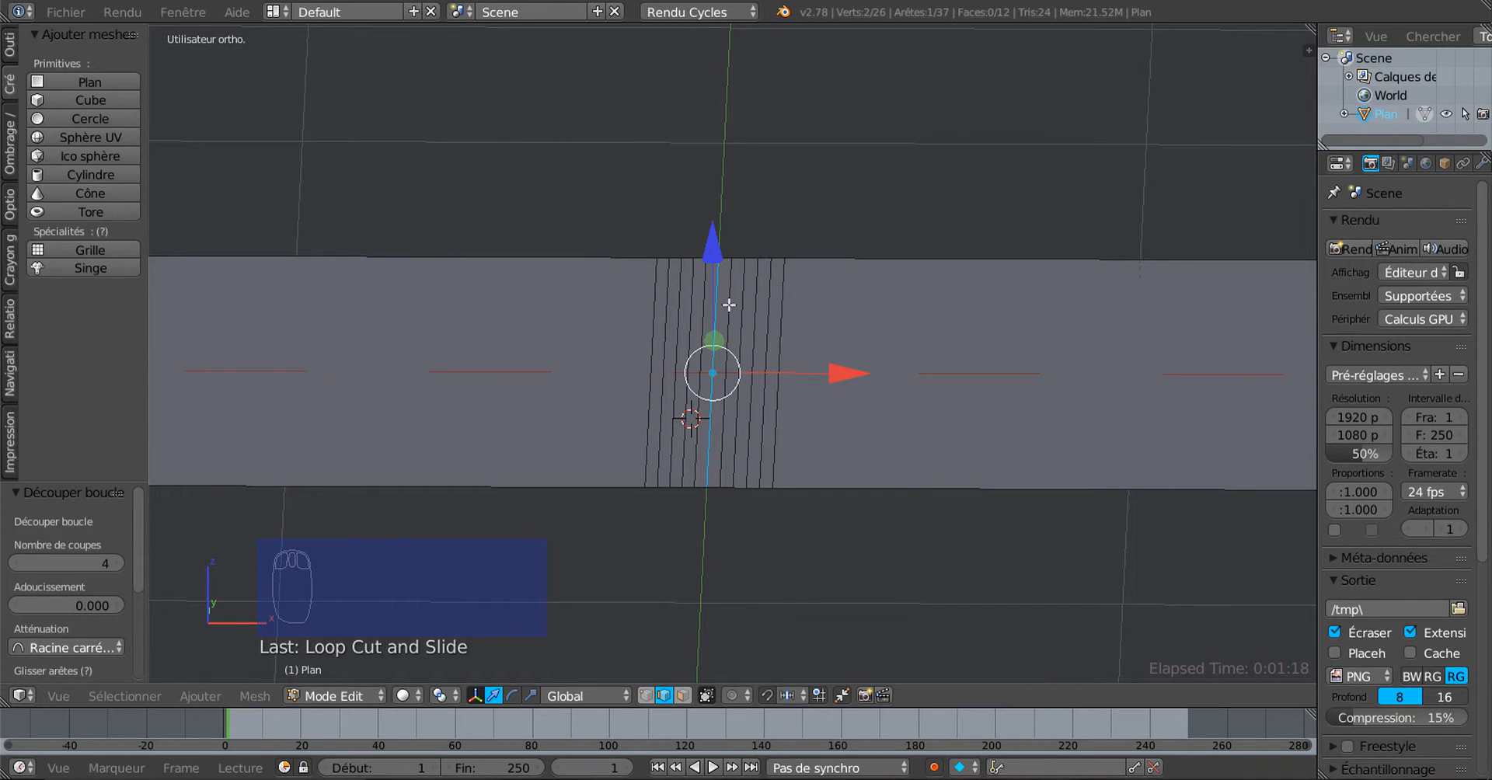
pyautogui.moveTo(717, 269); pyautogui.dragTo(725, 283)
# Lower the outermost pair of inner spine edges slightly along Z, and the next pair inward by about 0.026
pyautogui.moveTo(732, 537); pyautogui.dragTo(691, 490, button='middle')
pyautogui.rightClick(695, 392)
pyautogui.keyDown('shift'); pyautogui.rightClick(728, 390); pyautogui.keyUp('shift')
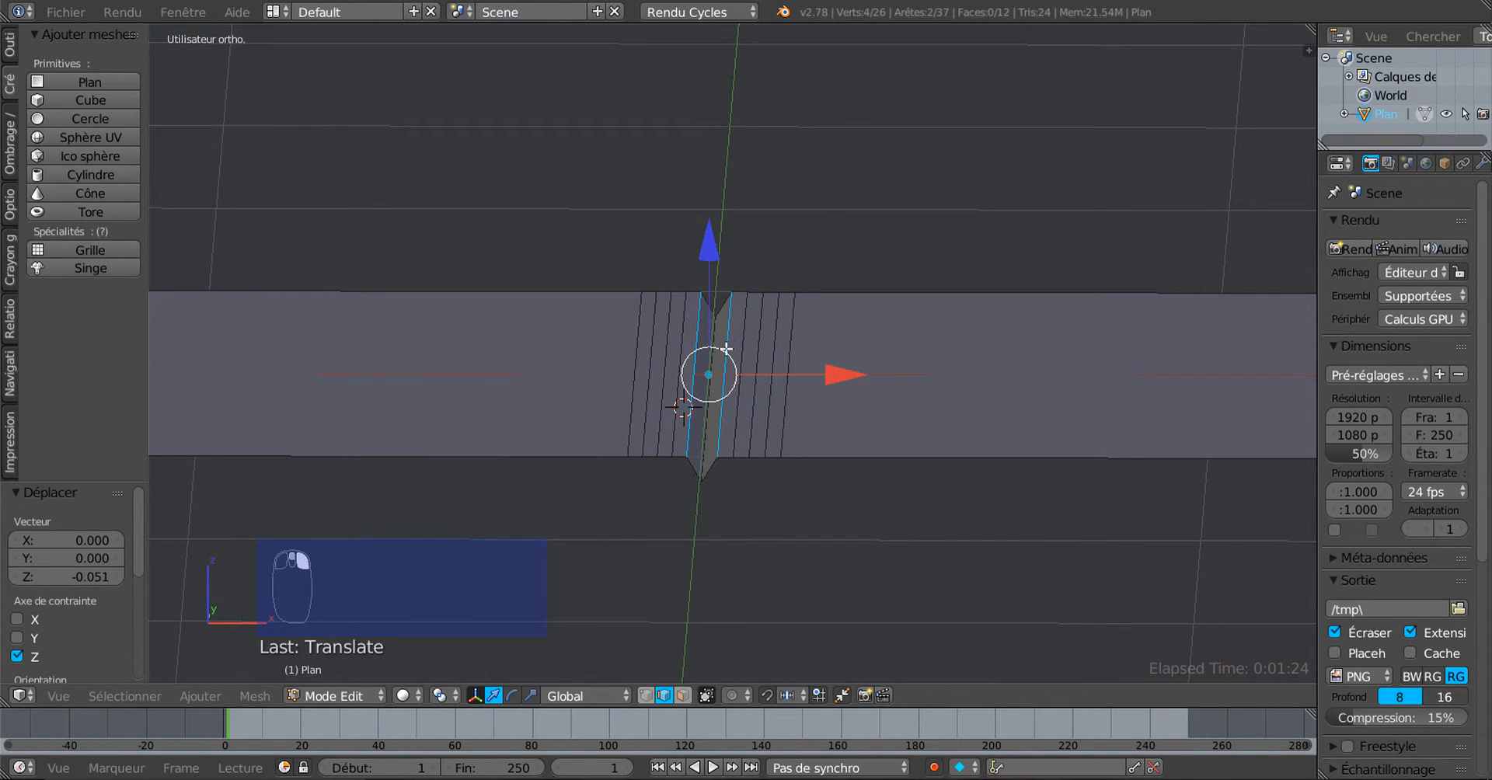
pyautogui.rightClick(777, 349)
pyautogui.keyDown('shift'); pyautogui.rightClick(645, 401); pyautogui.keyUp('shift')
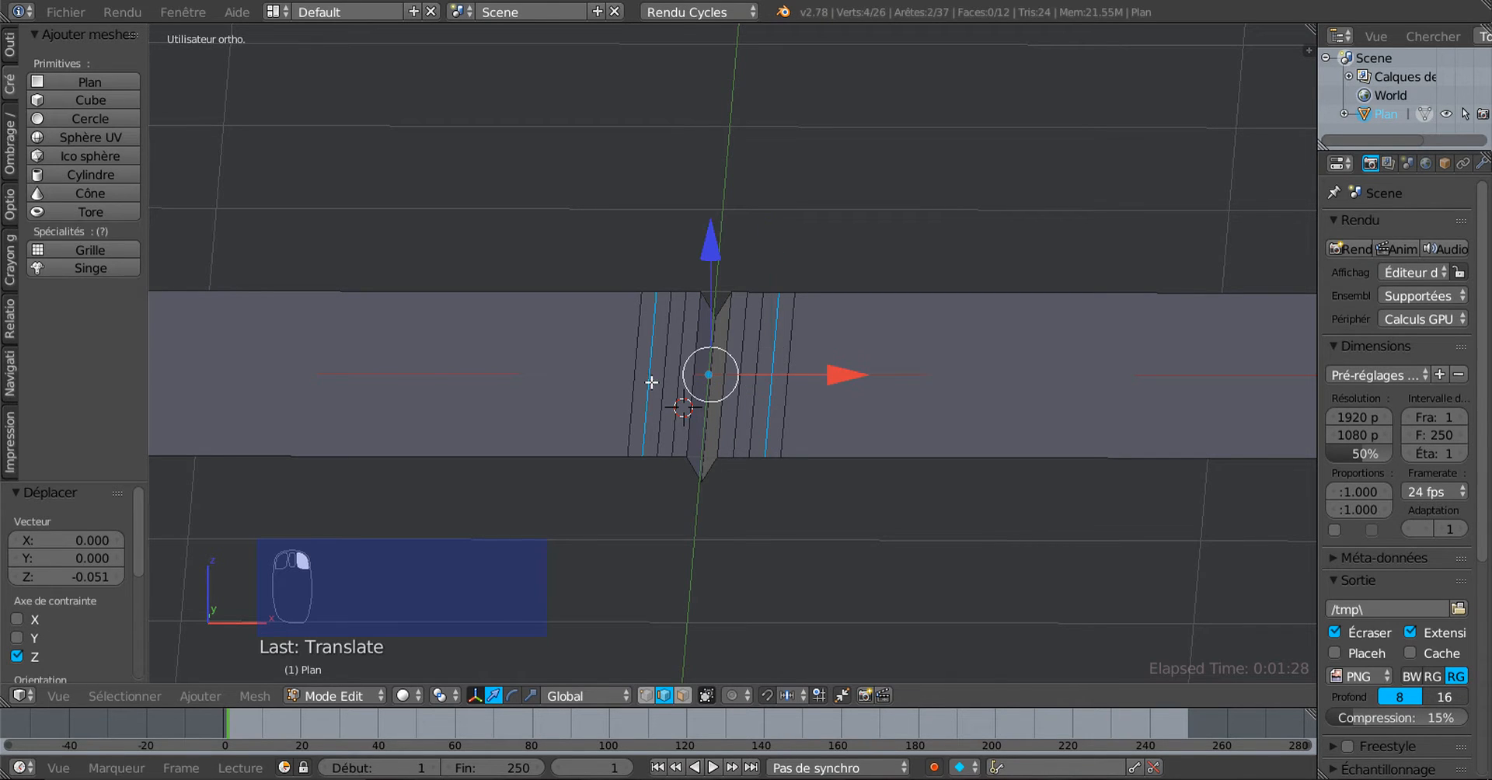
pyautogui.moveTo(726, 526); pyautogui.dragTo(726, 519, button='middle')
pyautogui.moveTo(723, 261)
pyautogui.mouseDown()
pyautogui.moveTo(722, 240)
pyautogui.moveTo(720, 265)
pyautogui.mouseUp()
pyautogui.rightClick(754, 351)
pyautogui.keyDown('shift'); pyautogui.rightClick(667, 364); pyautogui.keyUp('shift')
pyautogui.rightClick(742, 357)
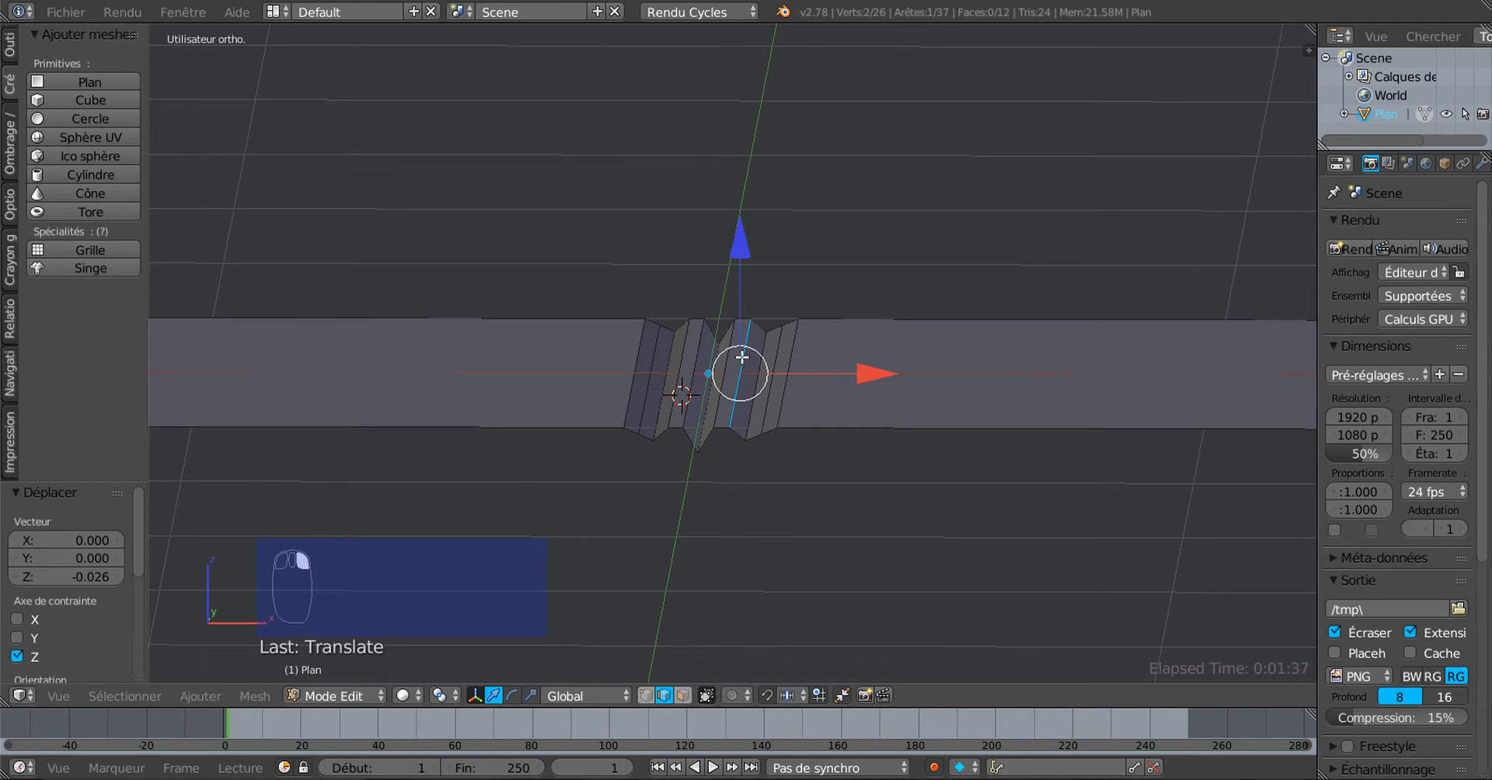
pyautogui.keyDown('shift'); pyautogui.rightClick(698, 365); pyautogui.keyUp('shift')
pyautogui.moveTo(721, 253); pyautogui.dragTo(726, 266)
pyautogui.moveTo(796, 373)
pyautogui.mouseDown(button='middle')
pyautogui.moveTo(806, 365)
pyautogui.moveTo(796, 373)
pyautogui.mouseUp(button='middle')
pyautogui.scroll(1, 712, 420)
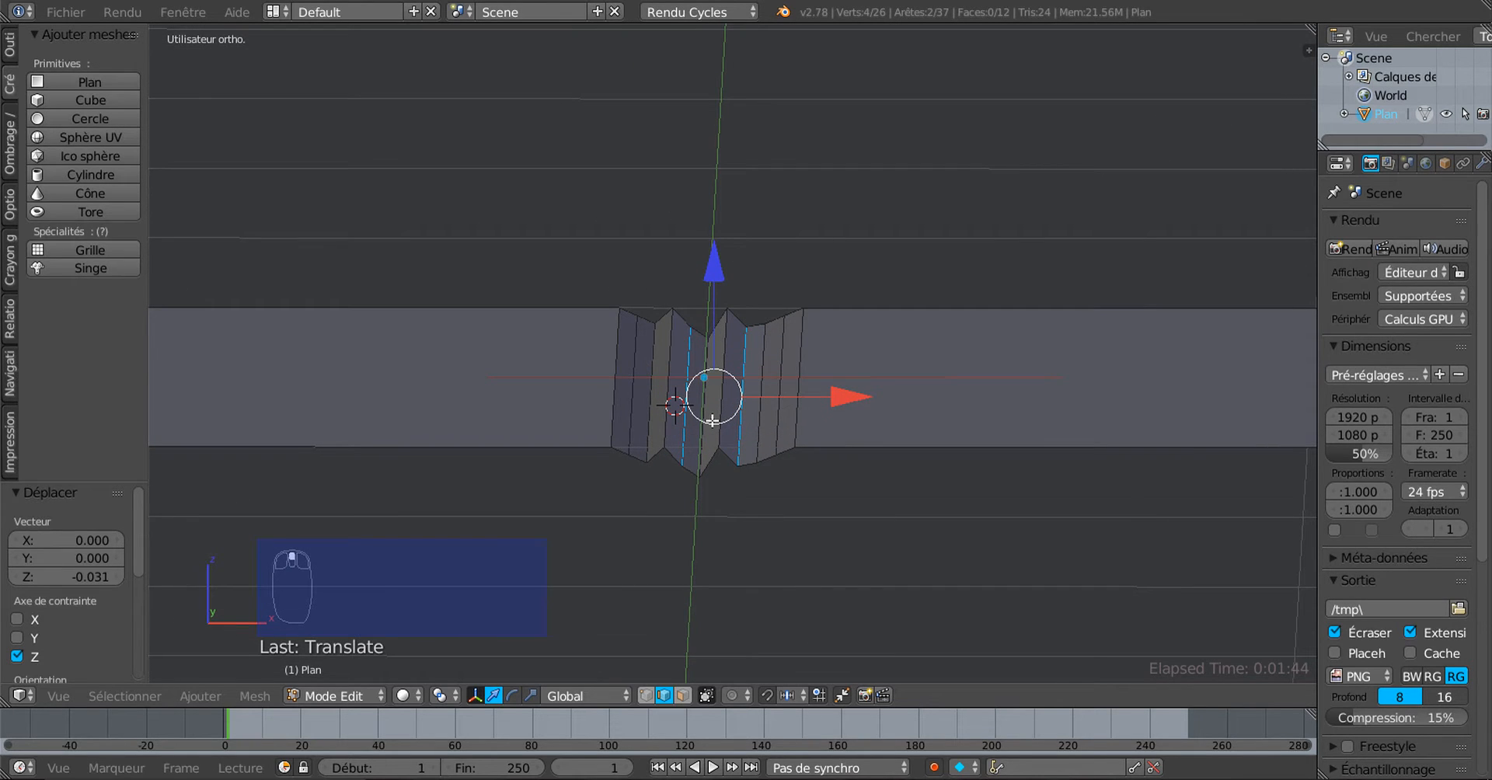
pyautogui.hotkey('ctrl', 'z')
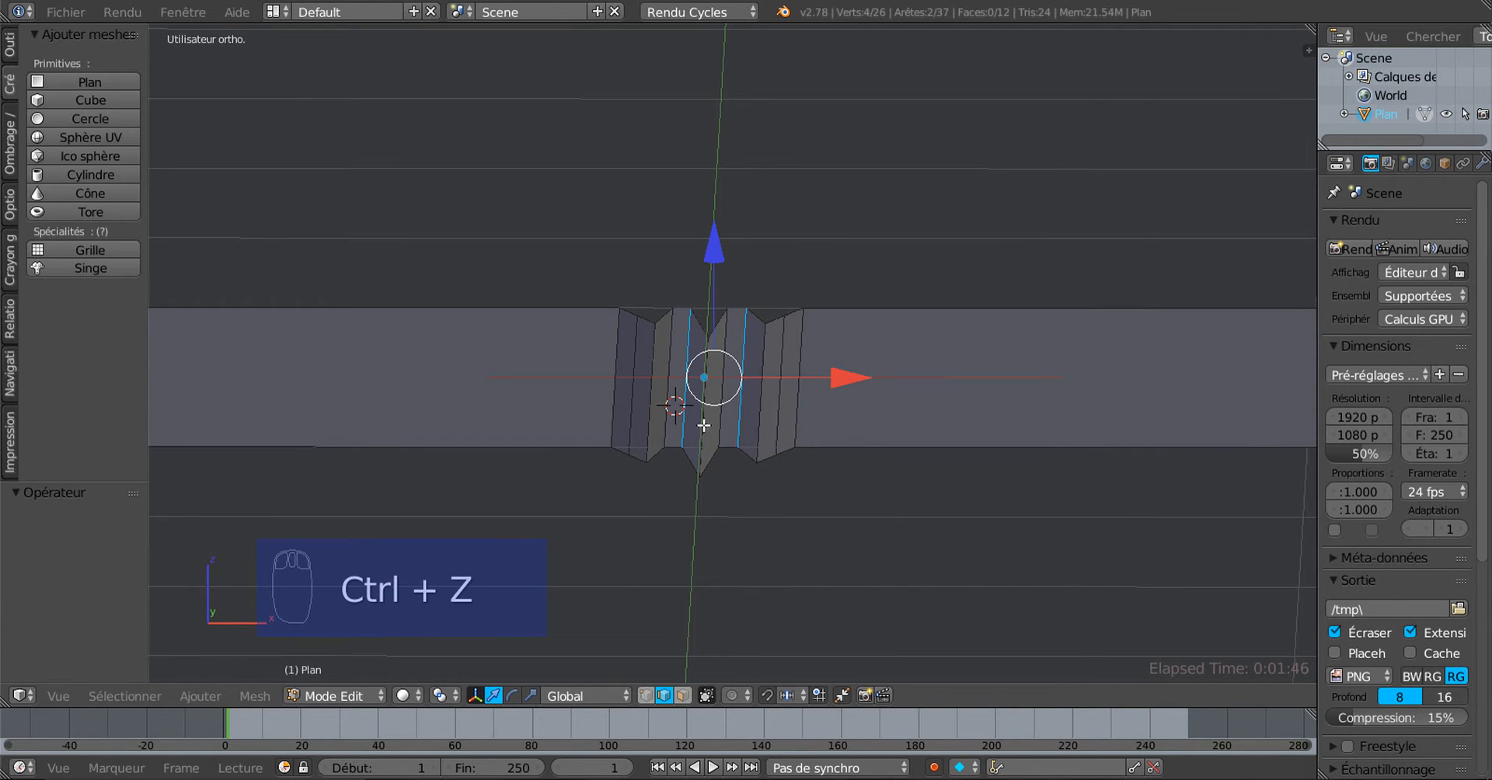
pyautogui.hotkey('ctrl', 'z')
# Lower the spine edges second from the centre on both sides, and the pair next to the centre about 0.042 along Z
pyautogui.keyDown('shift'); pyautogui.rightClick(673, 389); pyautogui.keyUp('shift')
pyautogui.moveTo(711, 278); pyautogui.dragTo(721, 287)
pyautogui.rightClick(679, 389)
pyautogui.keyDown('shift'); pyautogui.rightClick(720, 394); pyautogui.keyUp('shift')
# Lower the pair of spine edges second from the centre by a further 0.008 along Z
pyautogui.rightClick(667, 382)
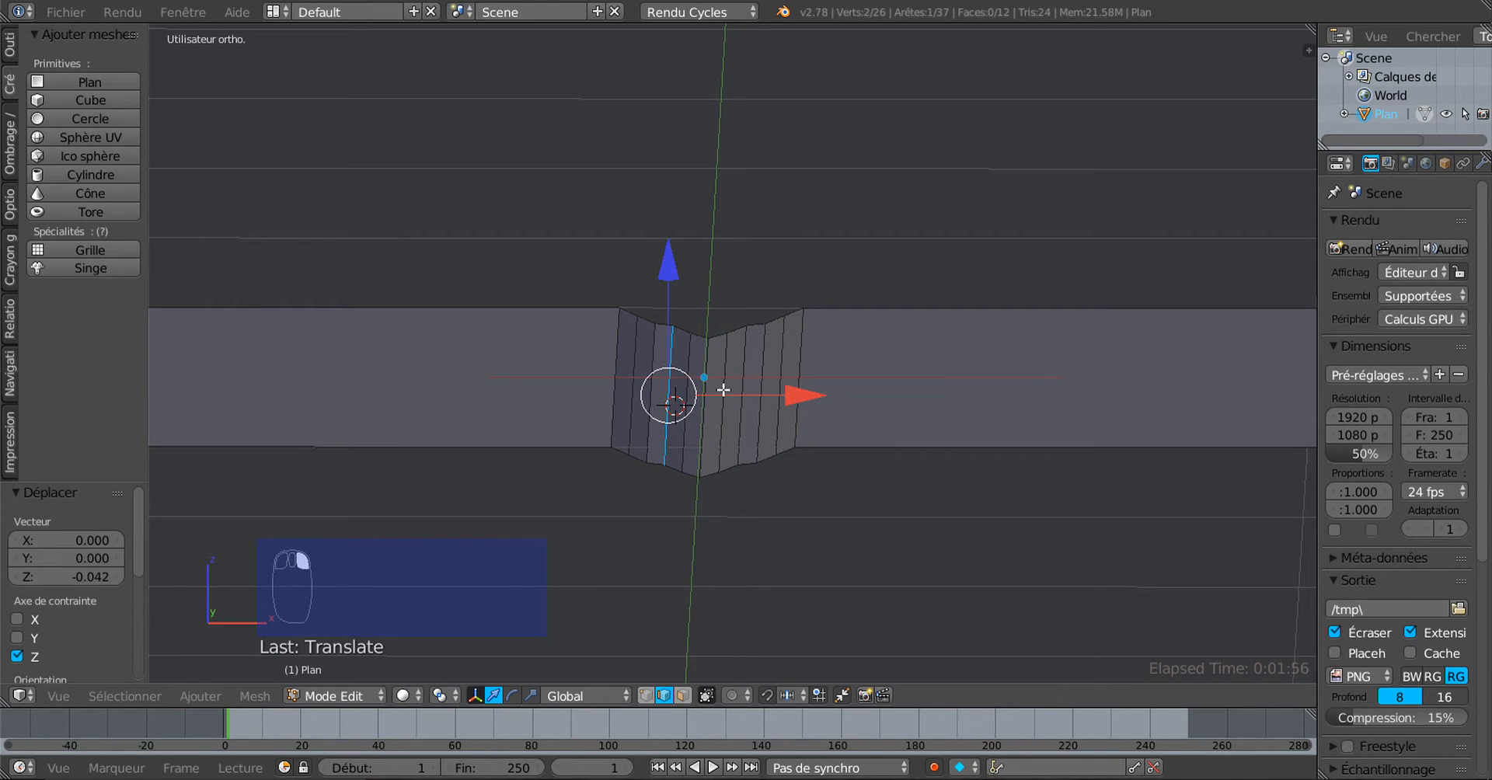
pyautogui.keyDown('shift'); pyautogui.rightClick(739, 389); pyautogui.keyUp('shift')
pyautogui.moveTo(709, 270); pyautogui.dragTo(711, 275)
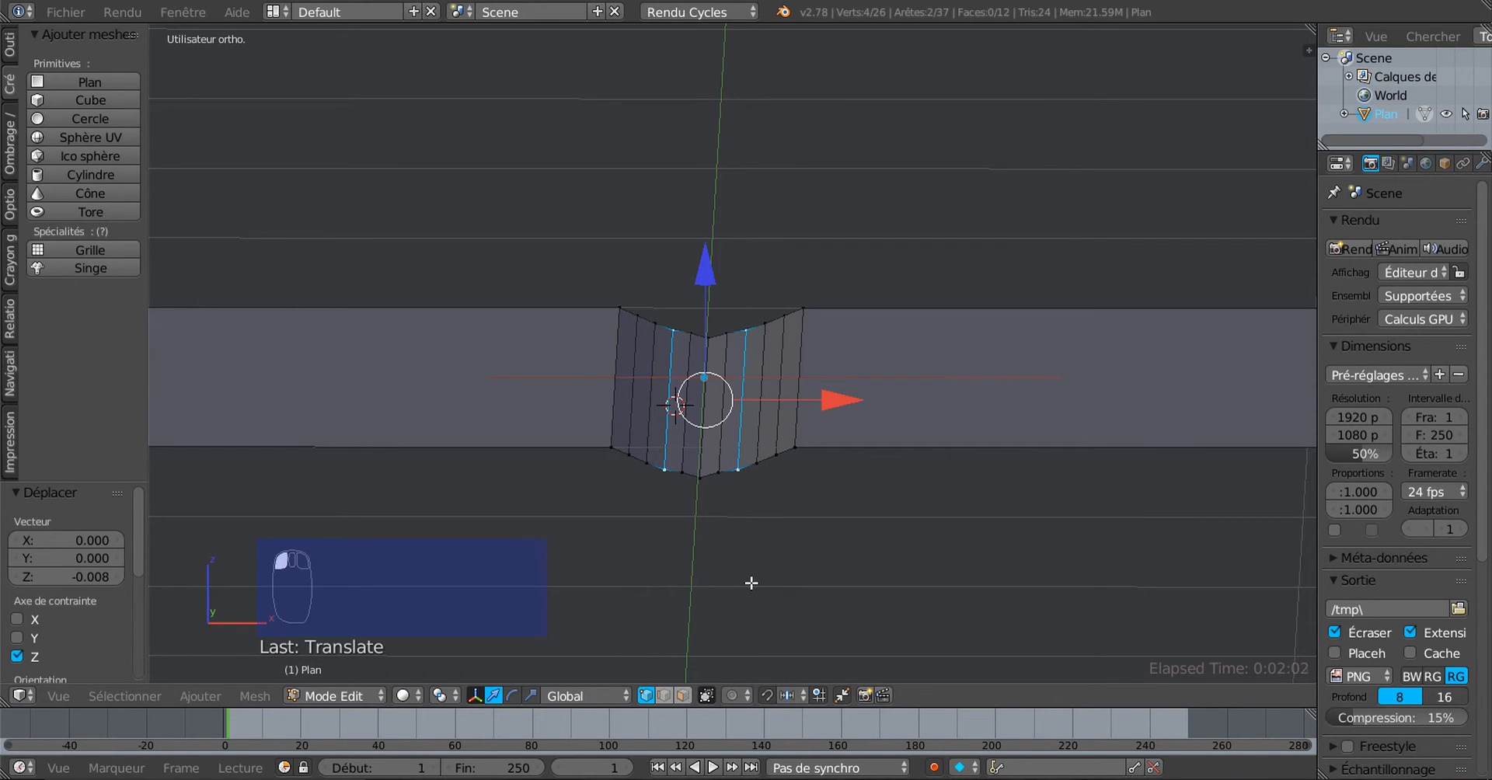
# Clear the selection and circle-select all the vertices along the front end of the spine curve
pyautogui.press('a')
pyautogui.press('x')
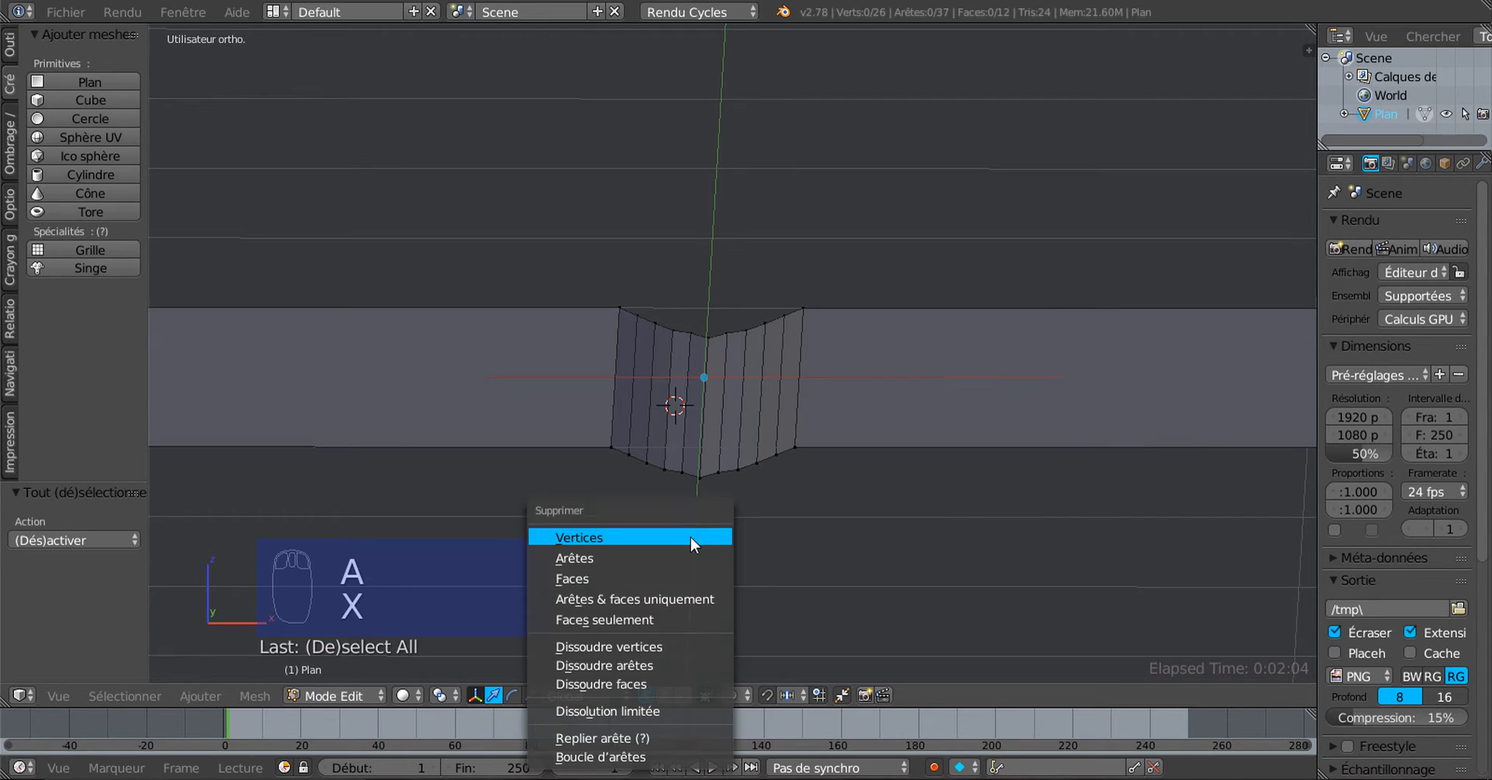
pyautogui.press('c')
pyautogui.moveTo(615, 444)
pyautogui.mouseDown()
pyautogui.moveTo(770, 443)
pyautogui.moveTo(610, 466)
pyautogui.mouseUp()
pyautogui.rightClick(610, 468)
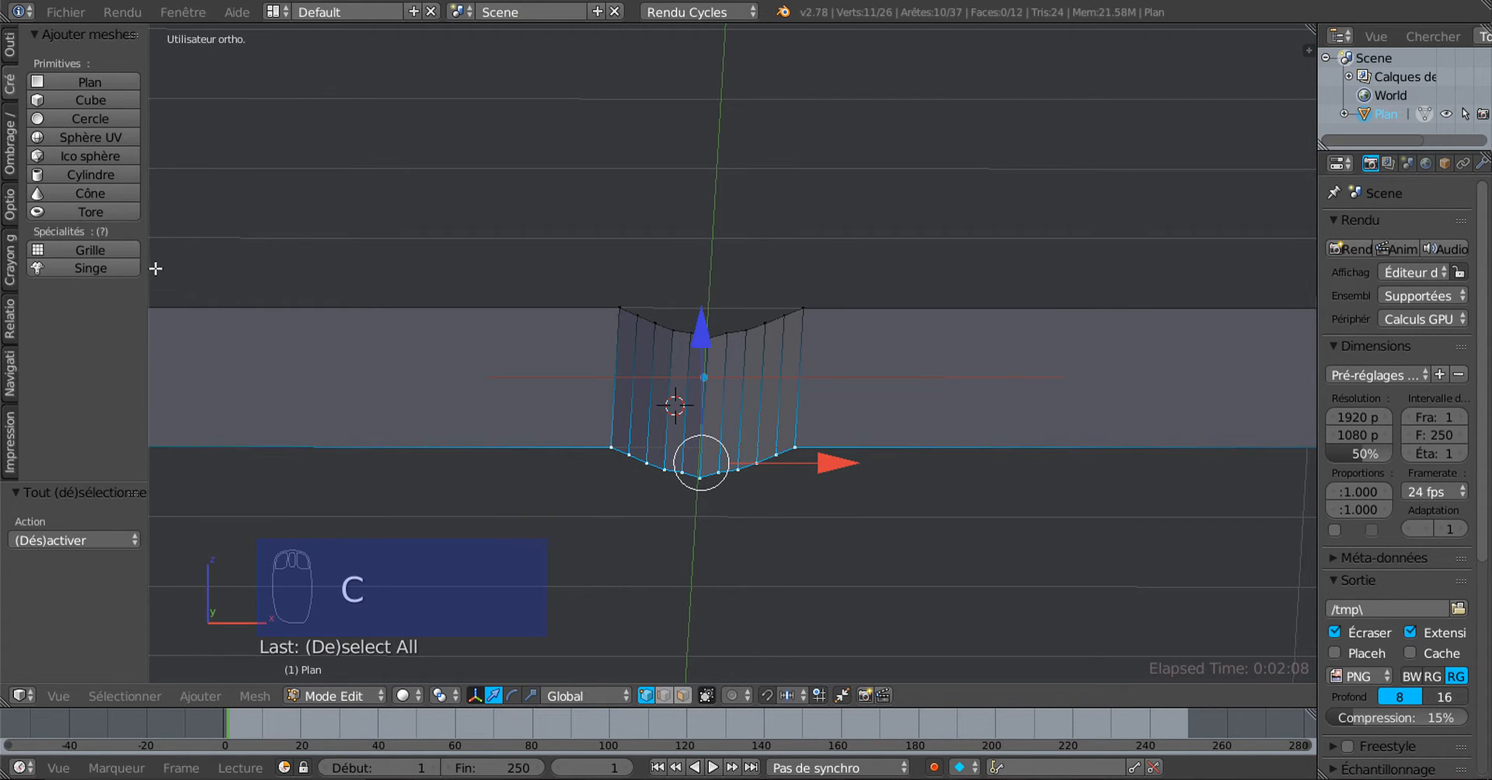
# Show the LoopTools add-on's tools at readable width and apply Relax twice to the selected front vertices
pyautogui.click(11, 48)
pyautogui.moveTo(139, 227); pyautogui.dragTo(151, 393)
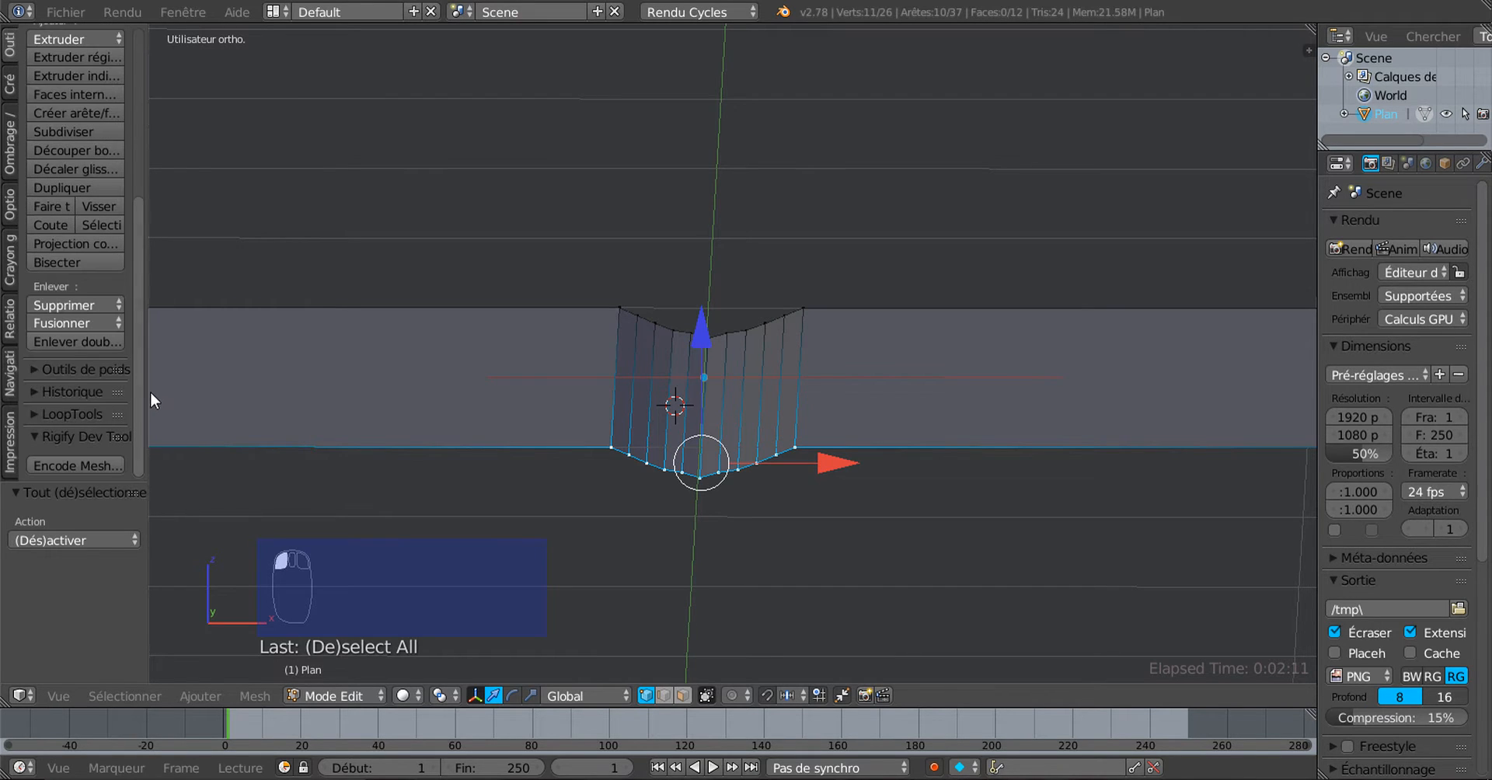
pyautogui.click(66, 413)
pyautogui.moveTo(68, 491); pyautogui.dragTo(73, 619)
pyautogui.moveTo(147, 464); pyautogui.dragTo(250, 452)
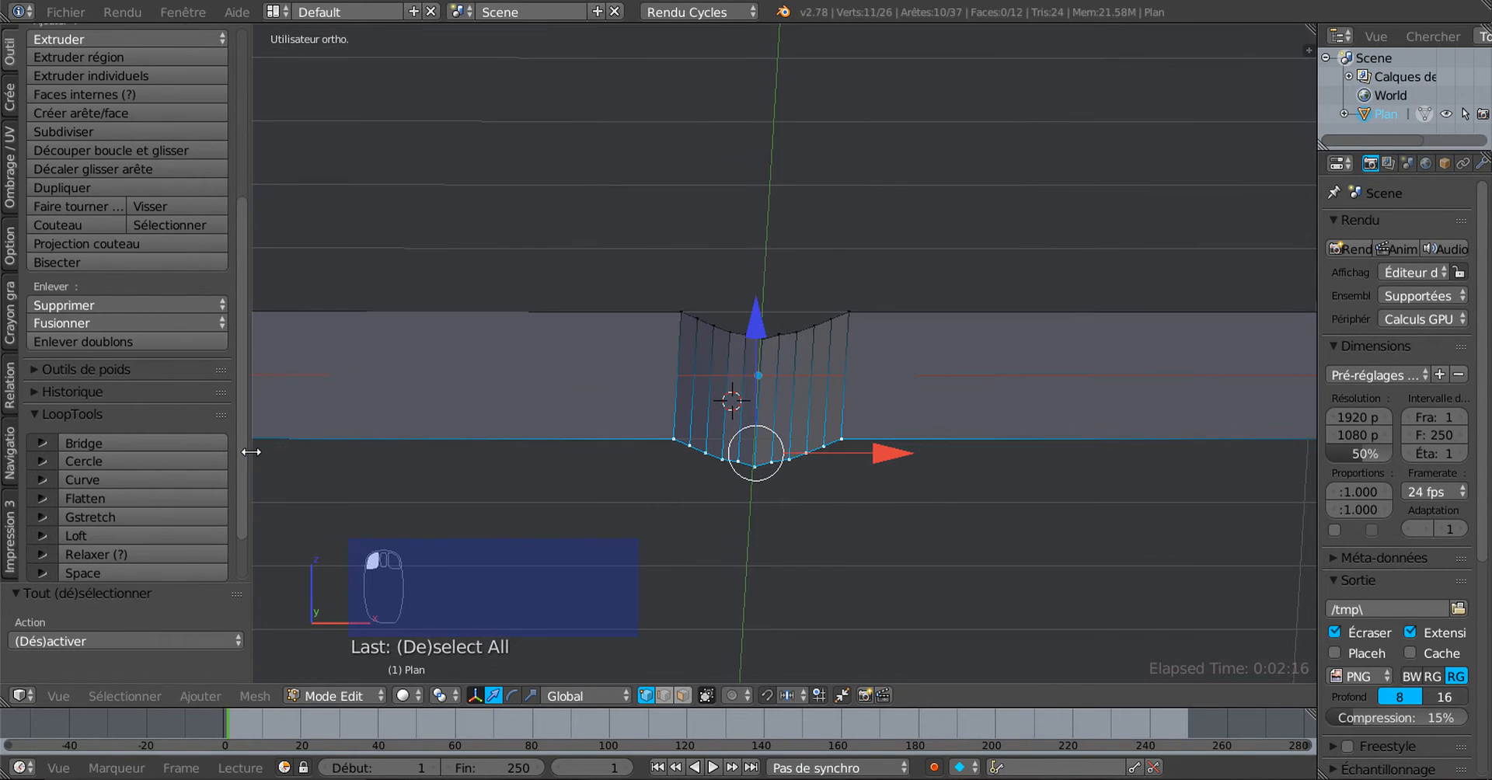
pyautogui.scroll(-3, 249, 404)
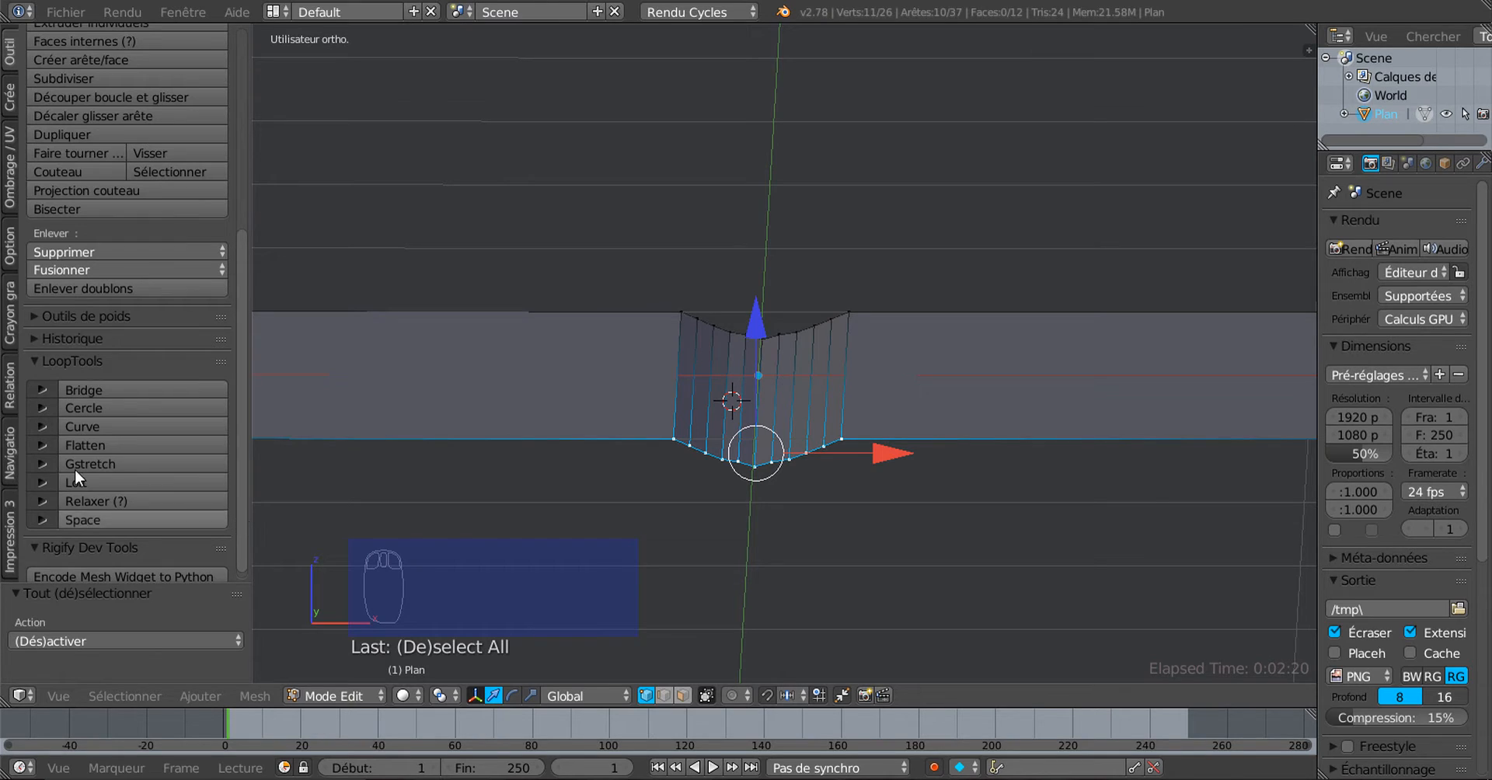
pyautogui.moveTo(243, 431); pyautogui.dragTo(245, 477)
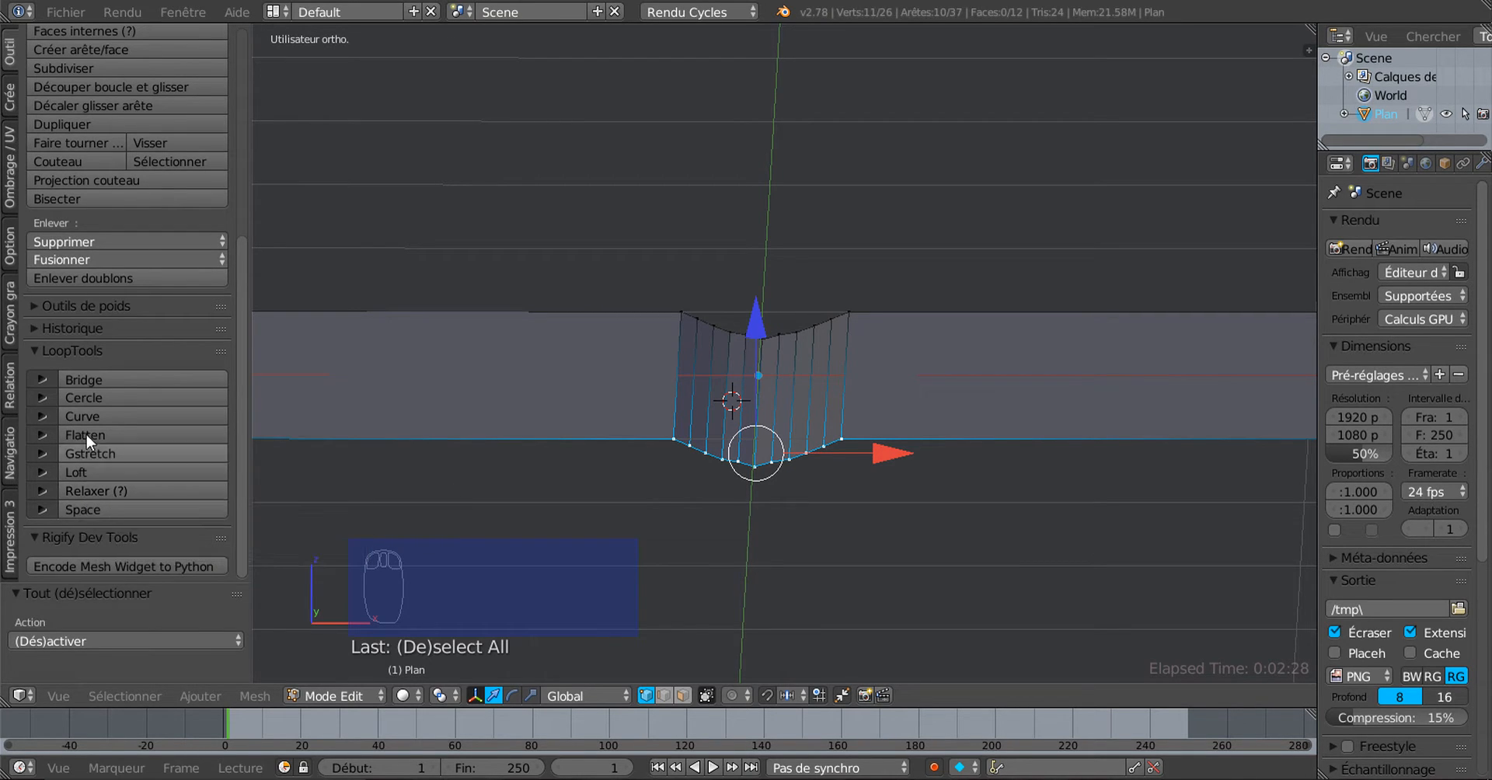
pyautogui.click(90, 489)
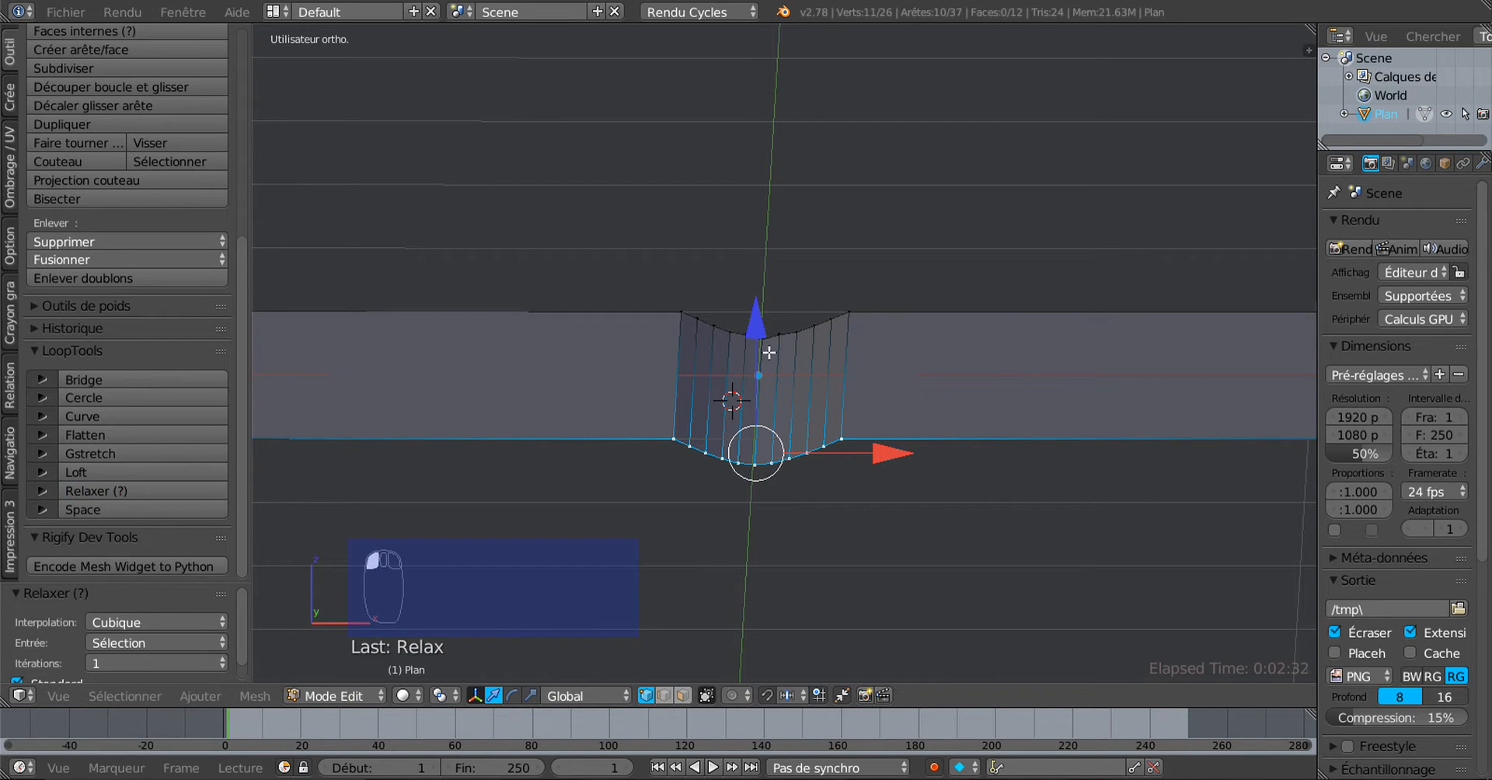
pyautogui.click(127, 488)
# Circle-select only the vertices along the rear end of the spine curve and apply LoopTools Relax to them
pyautogui.press('a')
pyautogui.press('c')
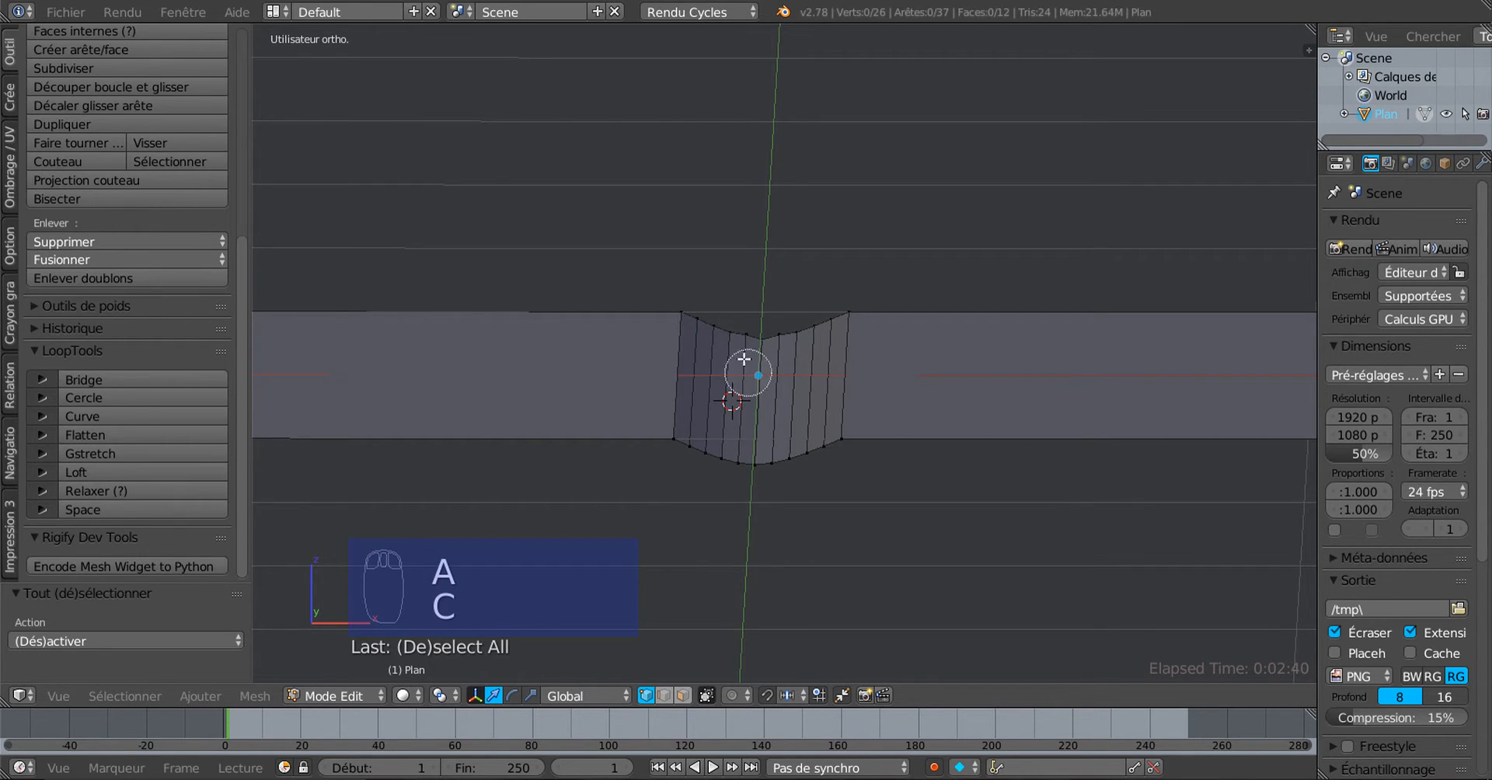
pyautogui.moveTo(692, 310)
pyautogui.mouseDown()
pyautogui.moveTo(809, 330)
pyautogui.moveTo(863, 309)
pyautogui.mouseUp()
pyautogui.rightClick(863, 308)
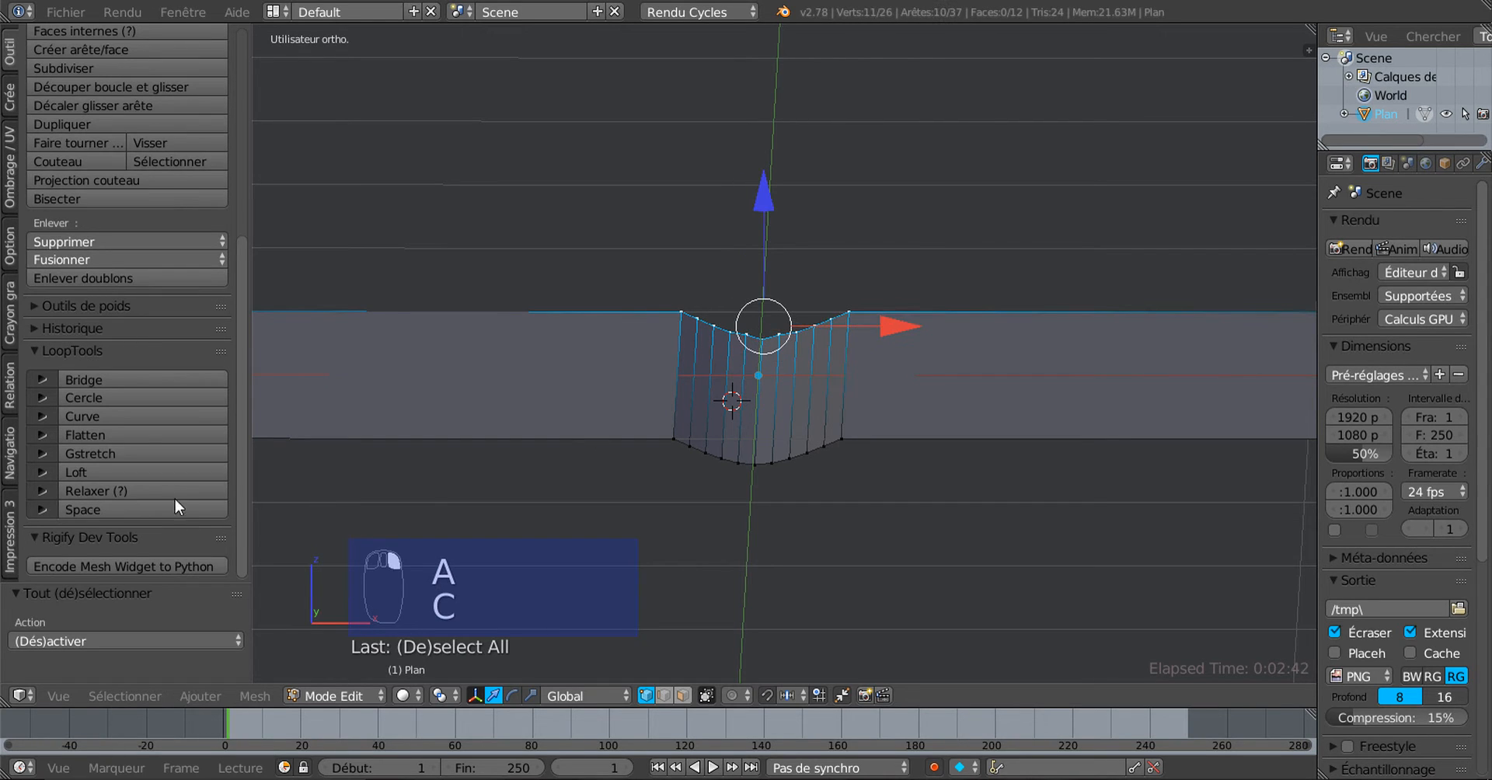
pyautogui.click(146, 489)
# In edge selection, pick the spine edges second from the outer border on both sides and lower them 0.004 along Z
pyautogui.moveTo(624, 537); pyautogui.dragTo(741, 521, button='middle')
pyautogui.scroll(2, 742, 521)
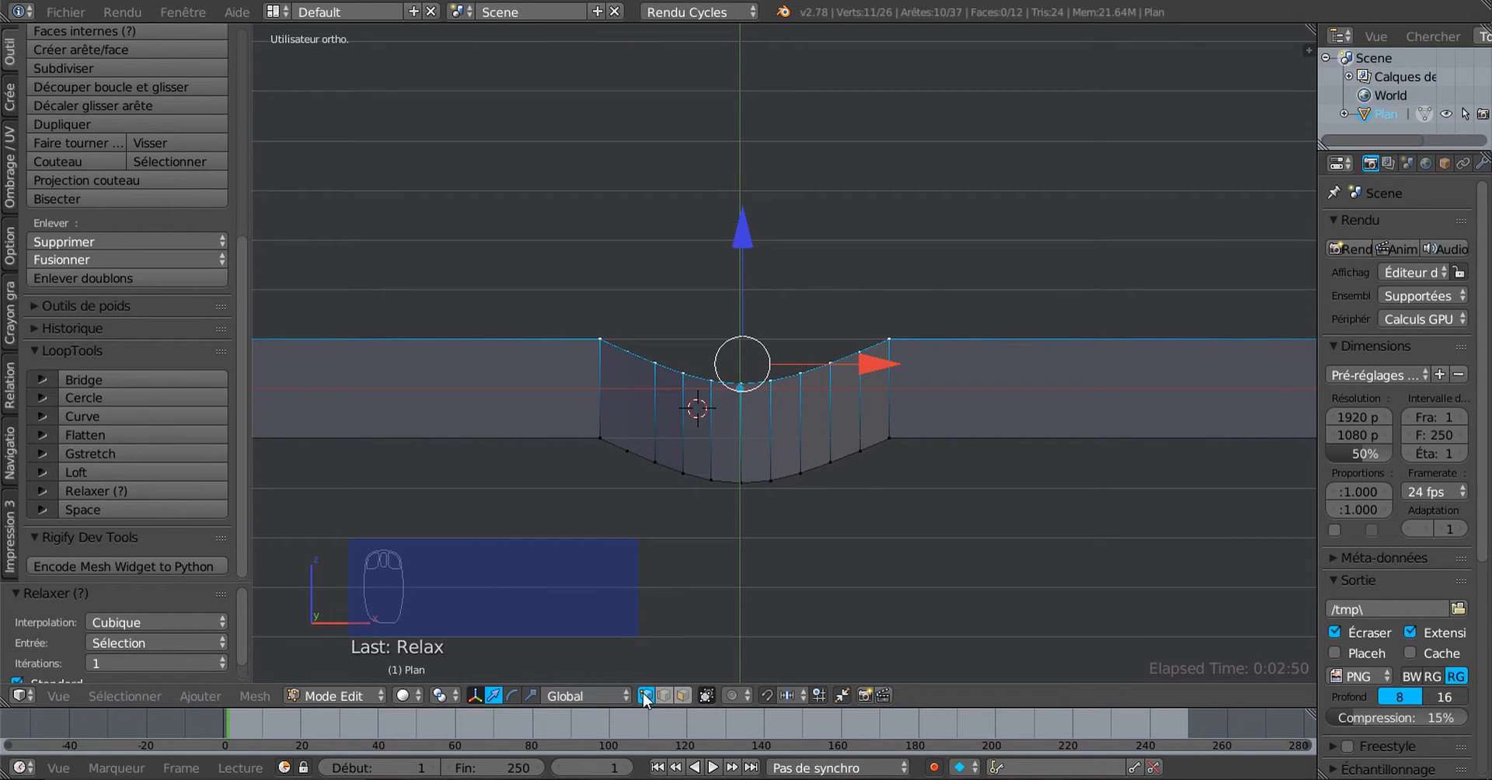
pyautogui.click(665, 696)
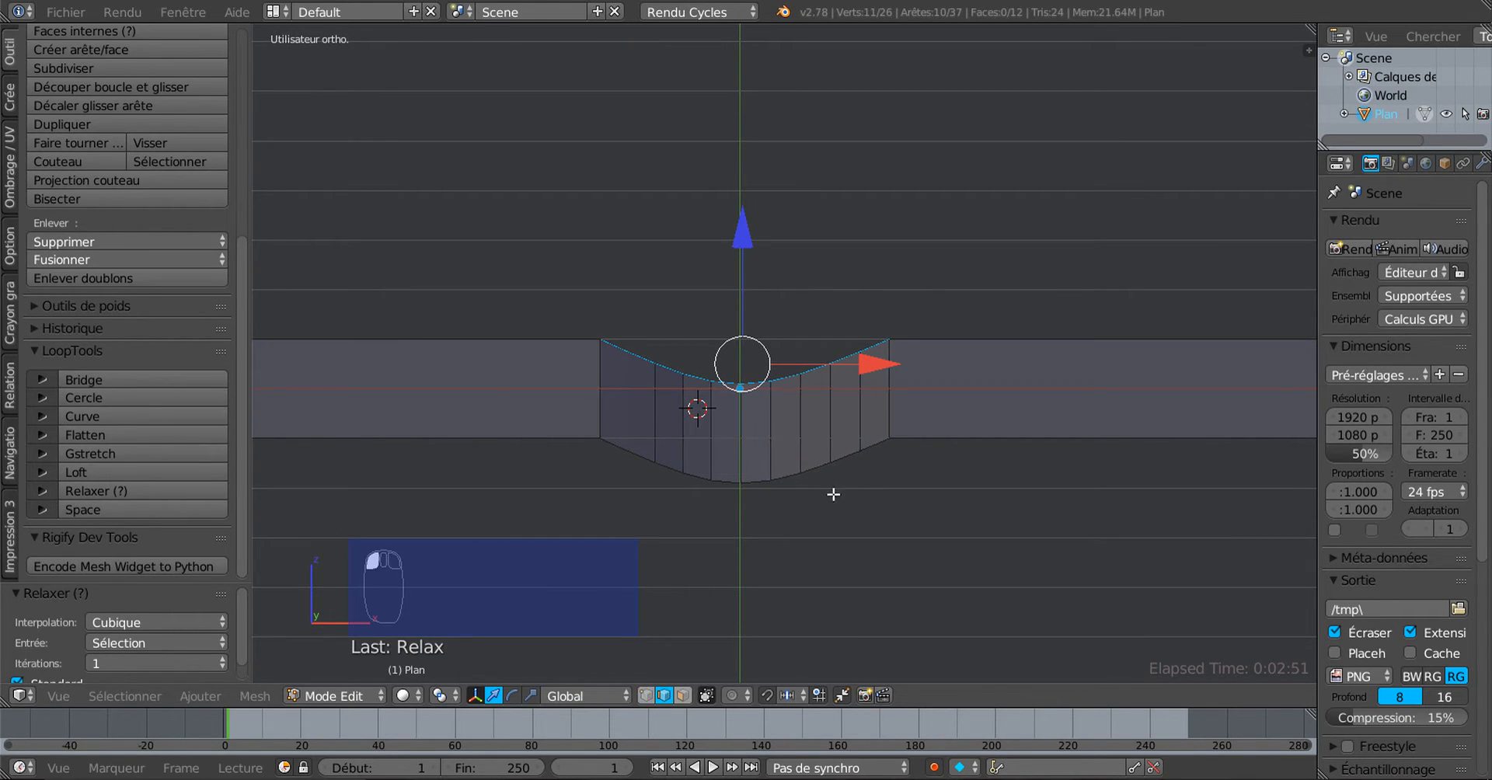
pyautogui.rightClick(830, 412)
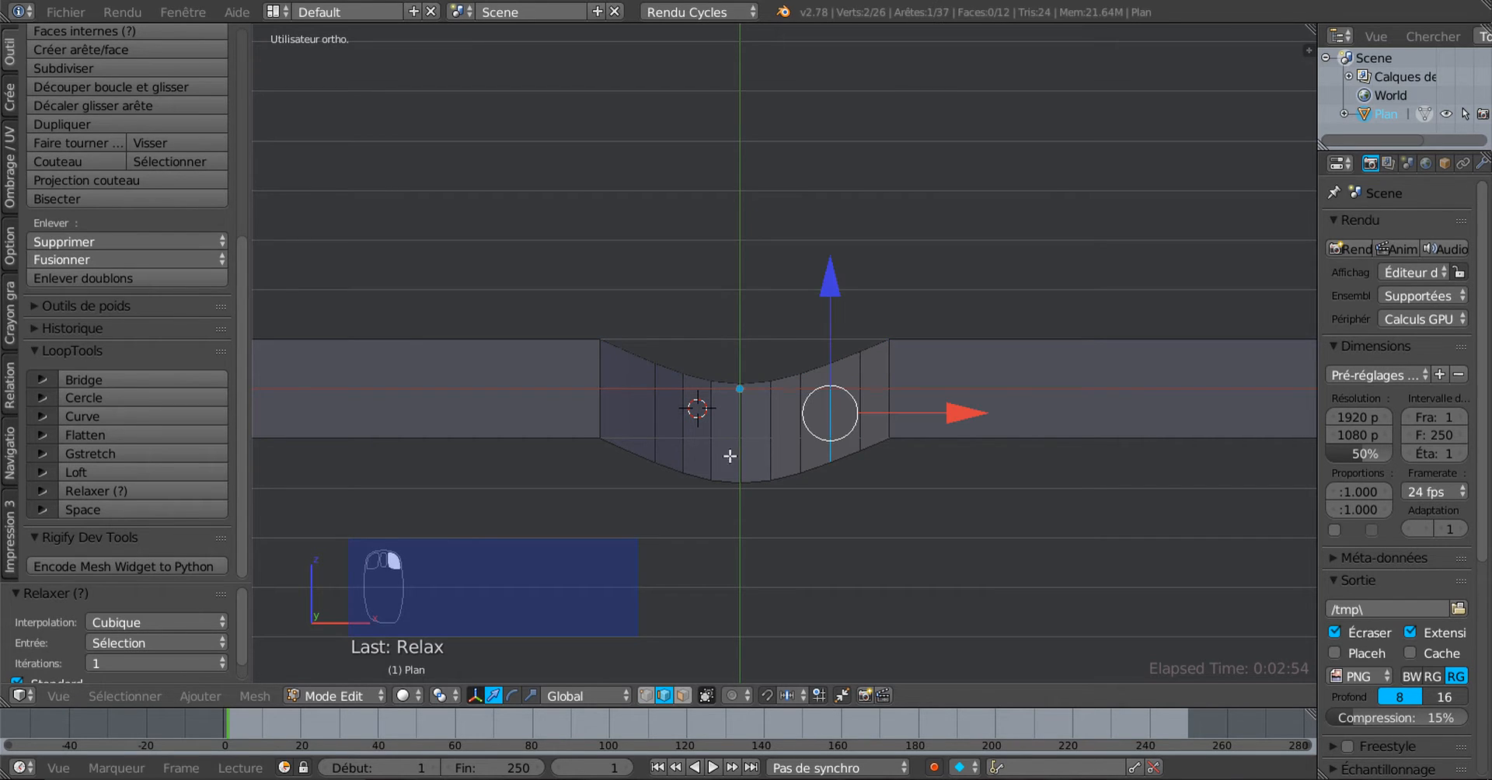
pyautogui.keyDown('shift'); pyautogui.rightClick(661, 445); pyautogui.keyUp('shift')
pyautogui.moveTo(643, 527); pyautogui.dragTo(638, 528, button='middle')
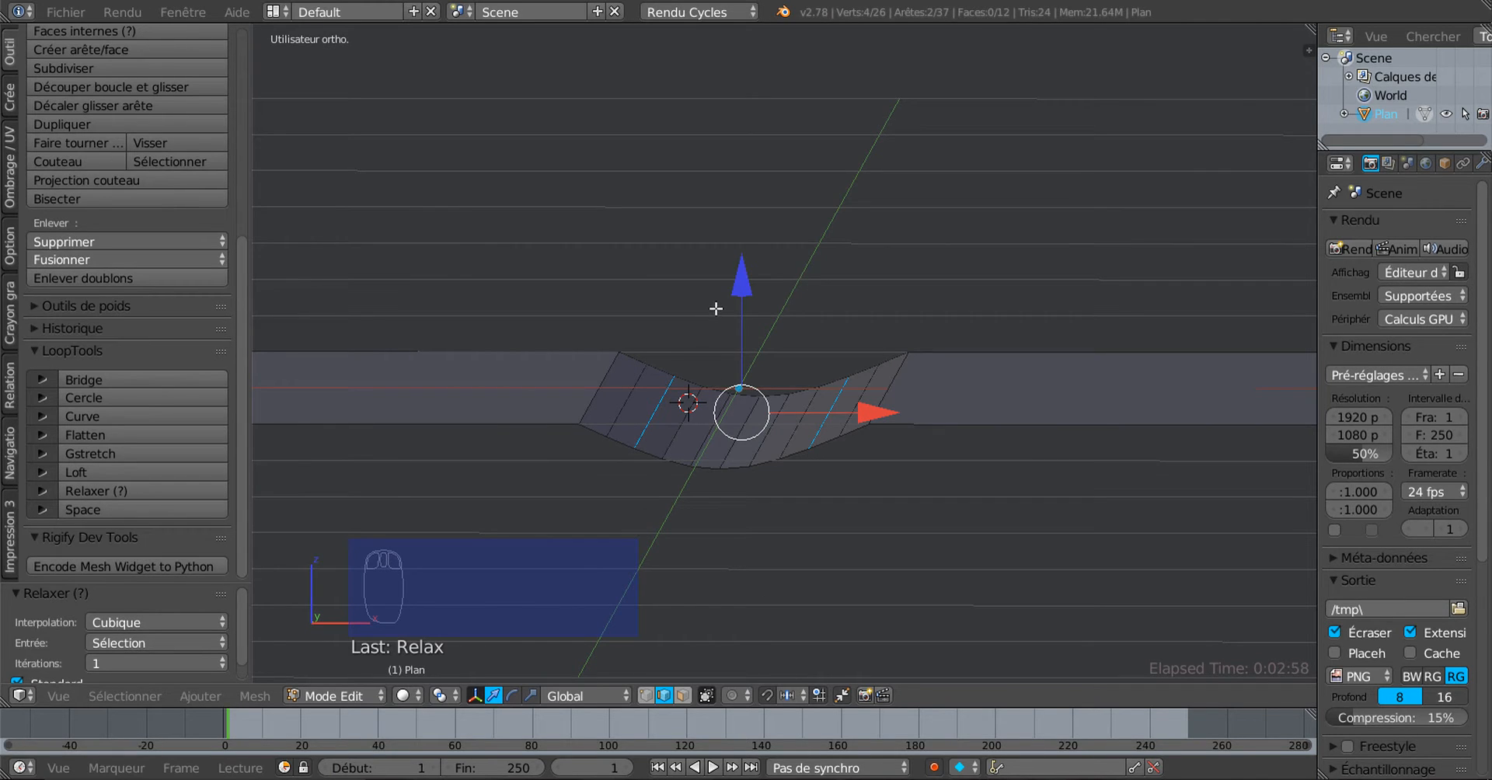
pyautogui.moveTo(741, 289); pyautogui.dragTo(740, 299)
# Return to vertex selection, circle-select the spine's front row of vertices and smooth it again with LoopTools Relax
pyautogui.moveTo(730, 360); pyautogui.dragTo(713, 536, button='middle')
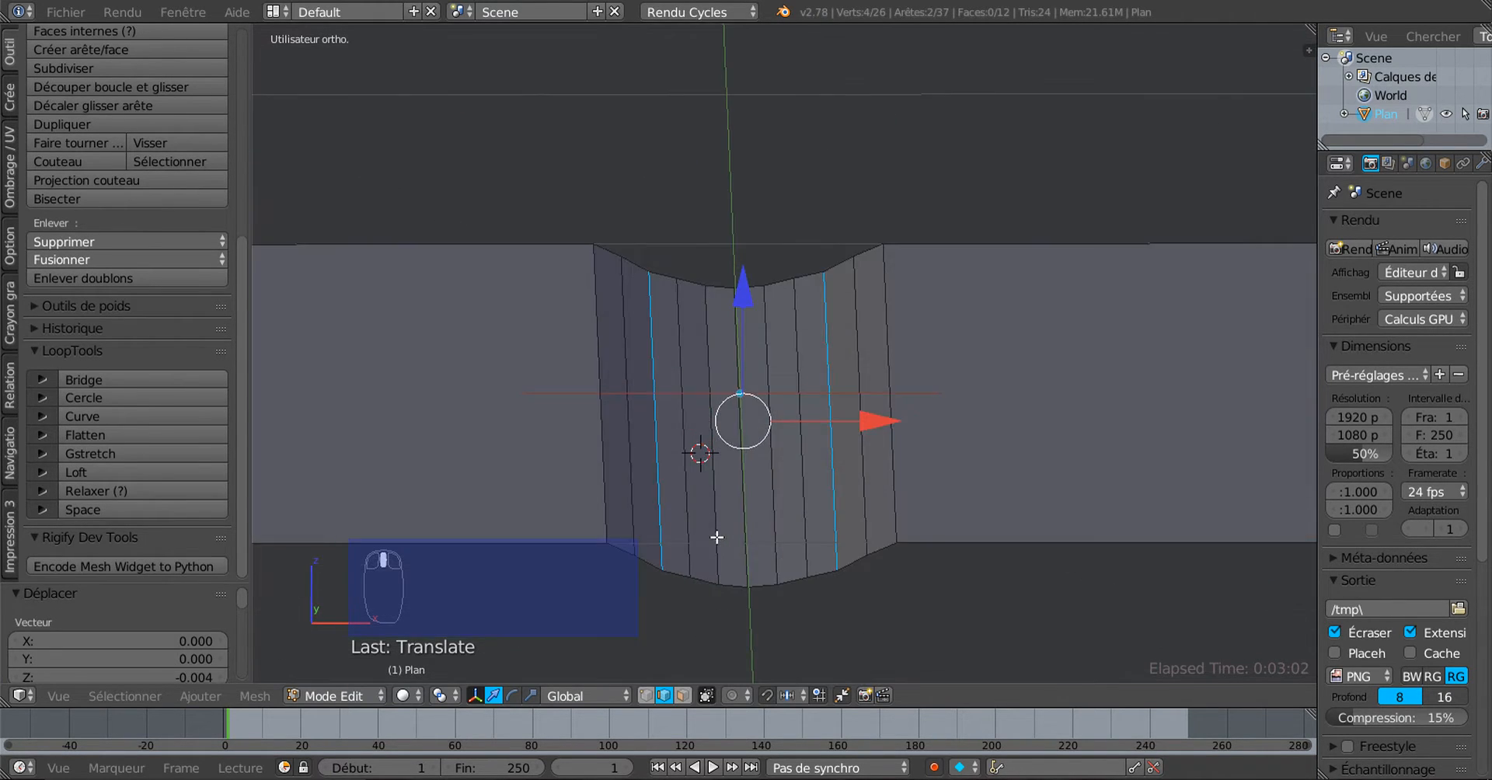
pyautogui.click(647, 696)
pyautogui.press('a')
pyautogui.press('c')
pyautogui.moveTo(608, 544)
pyautogui.mouseDown()
pyautogui.moveTo(863, 556)
pyautogui.moveTo(890, 530)
pyautogui.mouseUp()
pyautogui.rightClick(889, 529)
pyautogui.press('c')
pyautogui.moveTo(667, 552); pyautogui.dragTo(796, 575)
pyautogui.rightClick(730, 579)
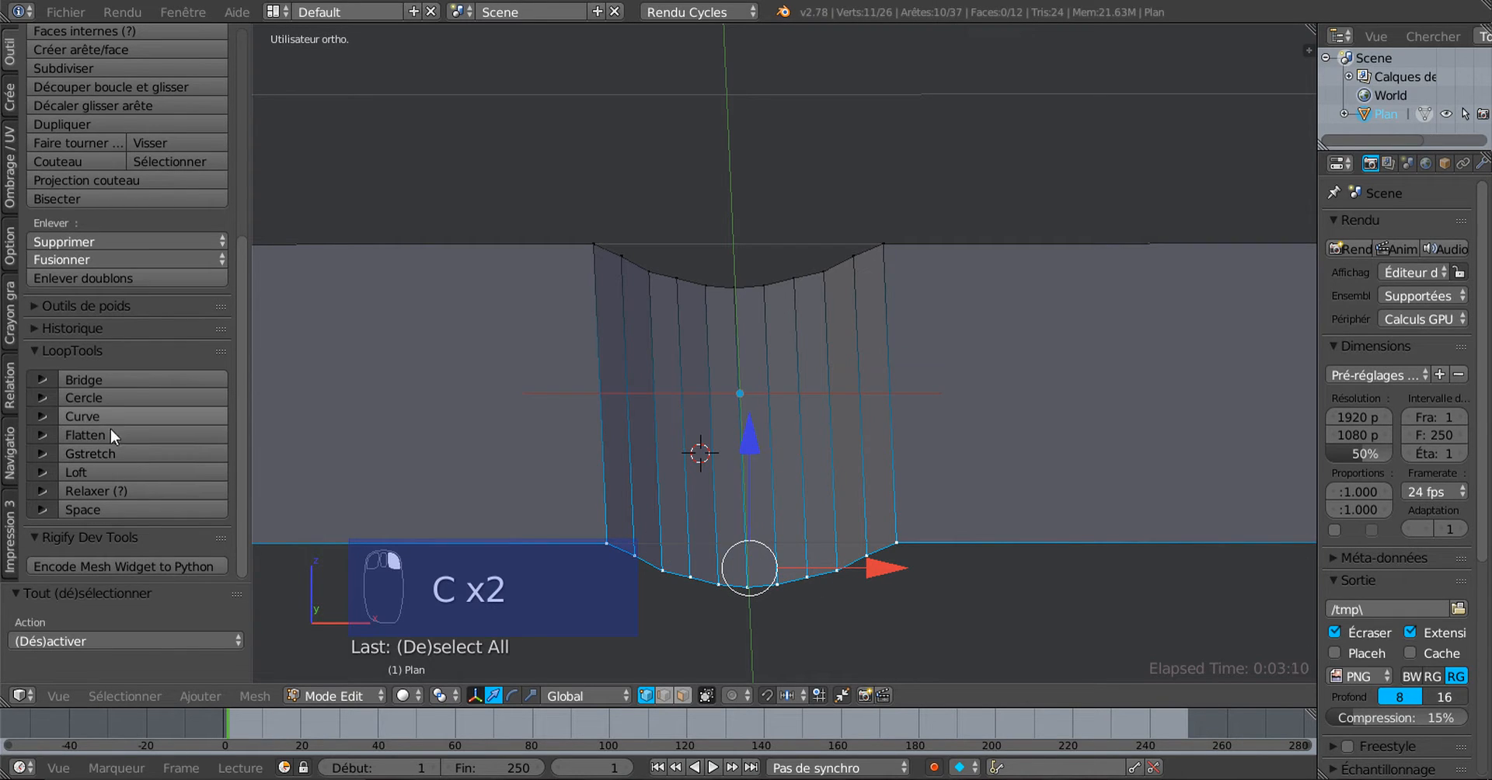
pyautogui.click(115, 488)
# Select the spine's rear row of vertices, relax it again with LoopTools, and check the shape in object mode
pyautogui.press('a')
pyautogui.press('c')
pyautogui.moveTo(606, 245)
pyautogui.mouseDown()
pyautogui.moveTo(773, 286)
pyautogui.moveTo(883, 243)
pyautogui.mouseUp()
pyautogui.rightClick(883, 243)
pyautogui.click(107, 487)
pyautogui.moveTo(423, 590); pyautogui.dragTo(603, 621, button='middle')
pyautogui.press('Tab')
pyautogui.press('Tab')
# Select all front and rear vertices of the spine and narrow it along X with a scale factor of 0.866
pyautogui.moveTo(681, 560); pyautogui.dragTo(728, 565, button='middle')
pyautogui.press('x')
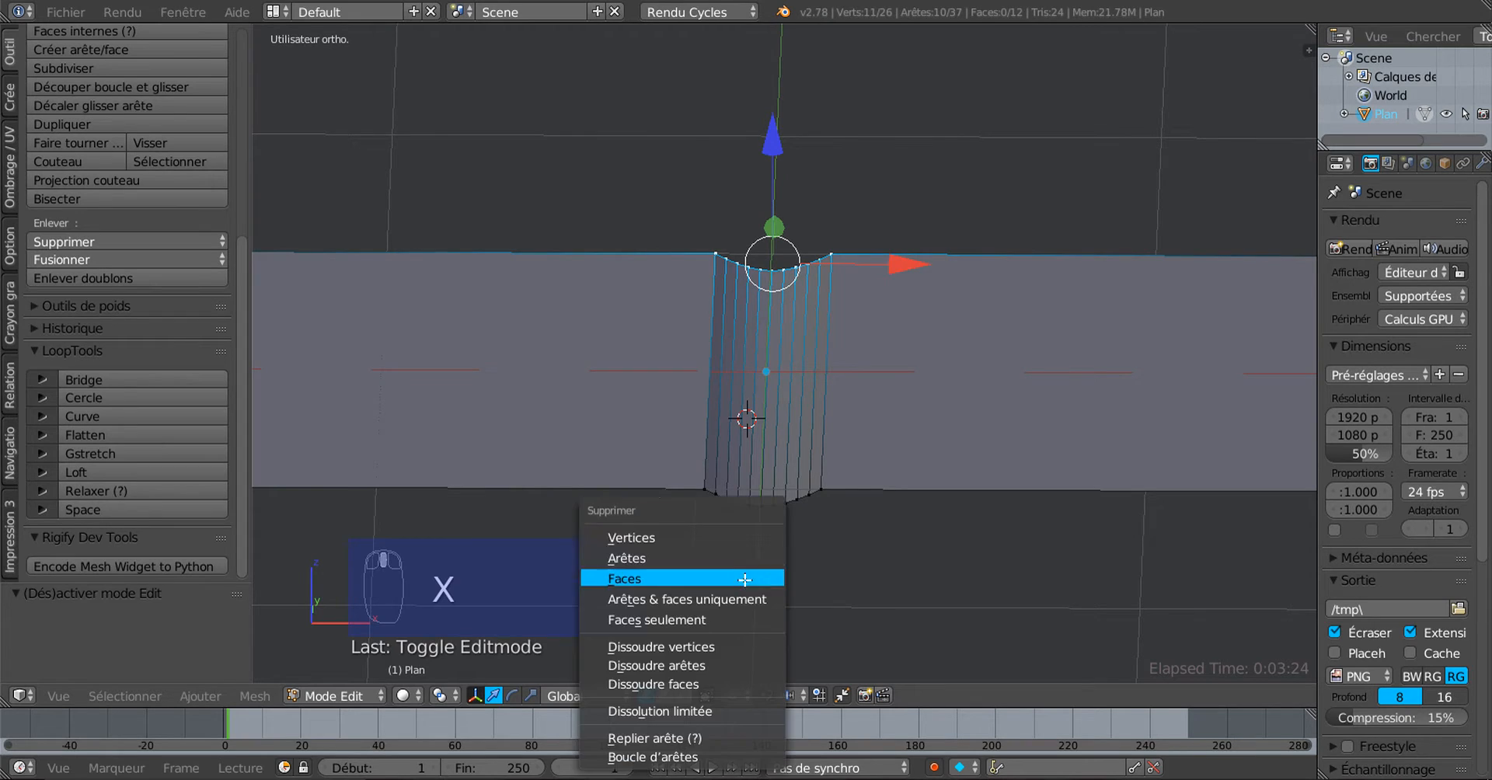
pyautogui.press('c')
pyautogui.moveTo(696, 476); pyautogui.dragTo(790, 490)
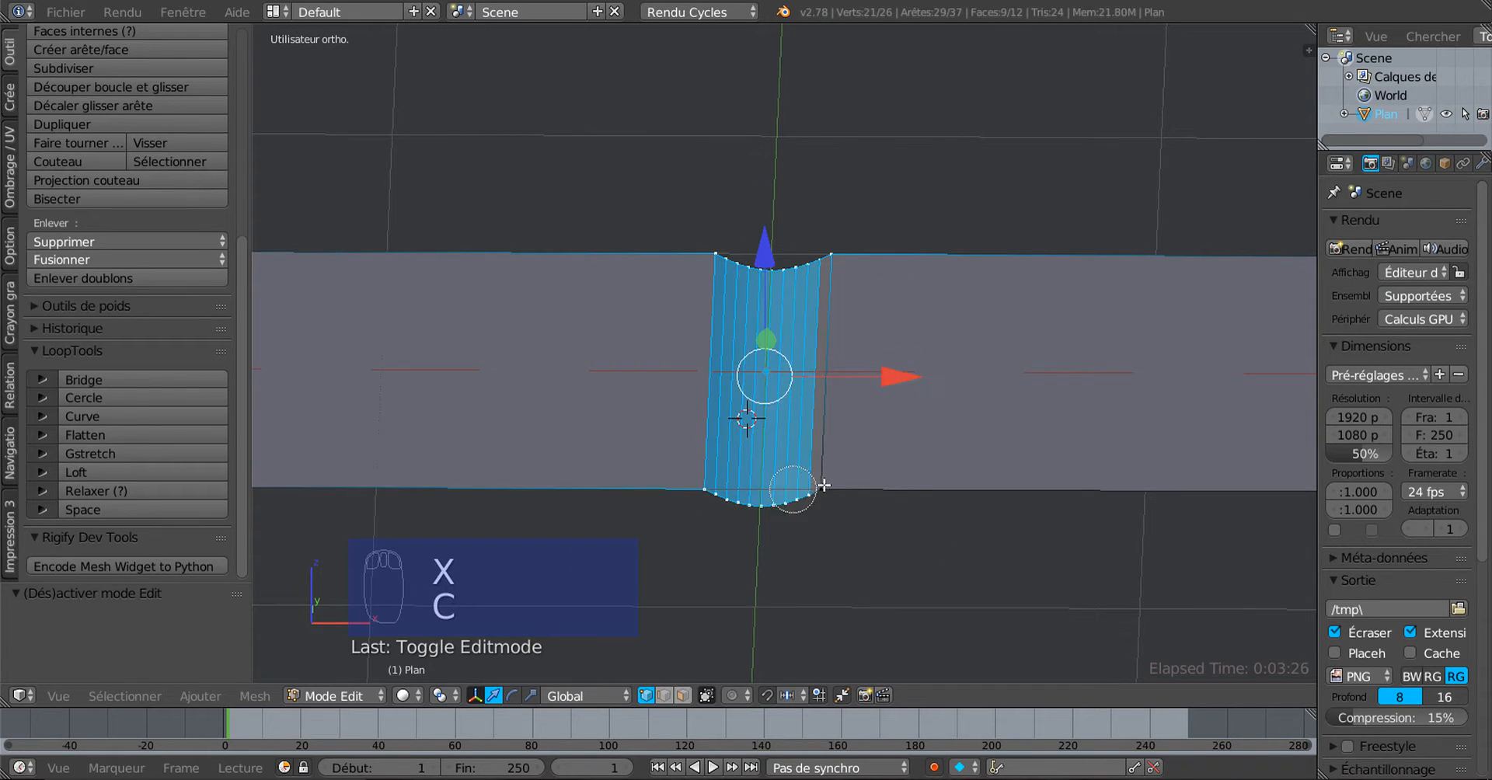
pyautogui.rightClick(789, 513)
pyautogui.click(529, 696)
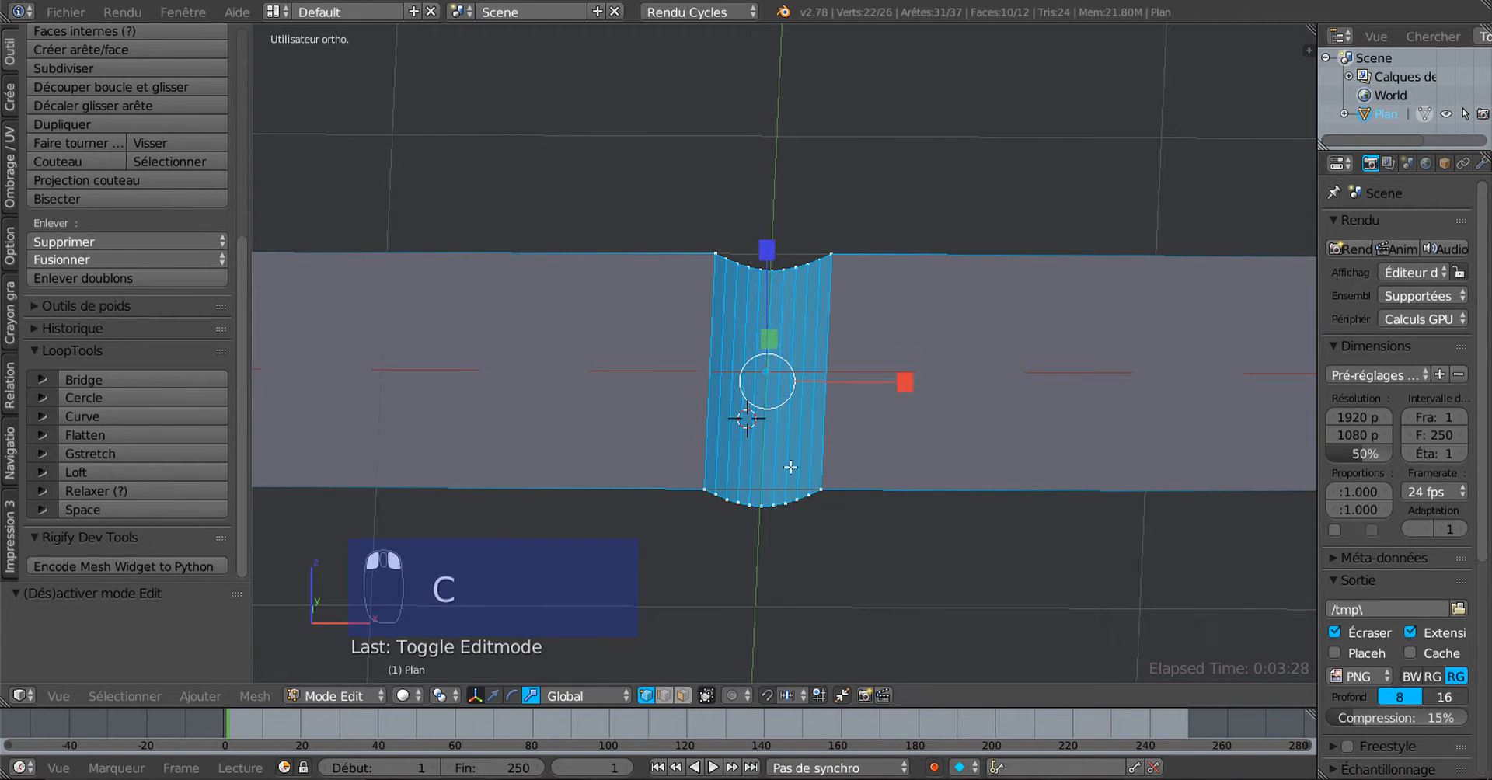
pyautogui.moveTo(900, 382); pyautogui.dragTo(885, 392)
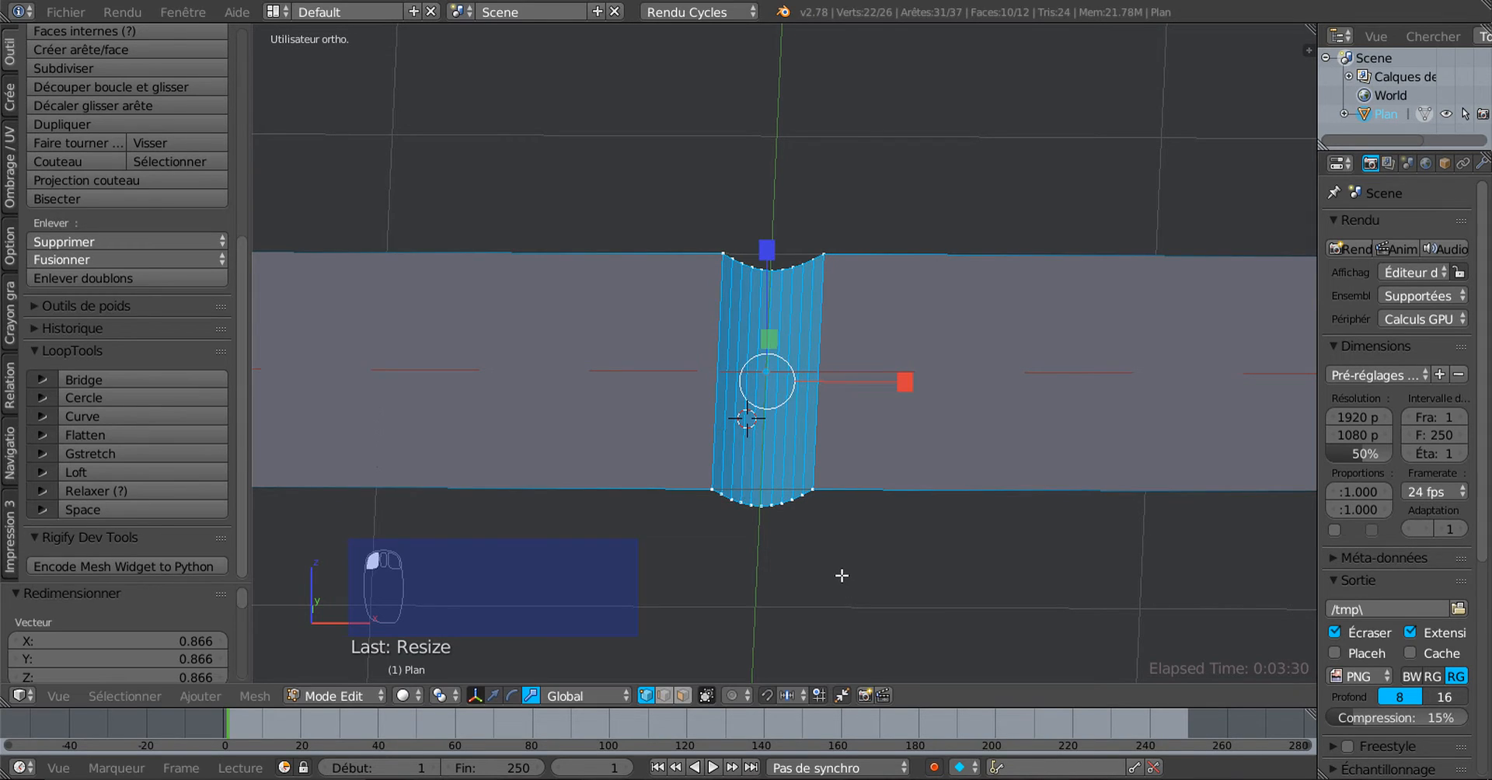
# From the front view, scale the selected spine vertices by 0.958 along X and deepen the curve by 1.585 along Z
pyautogui.press('KP_1')
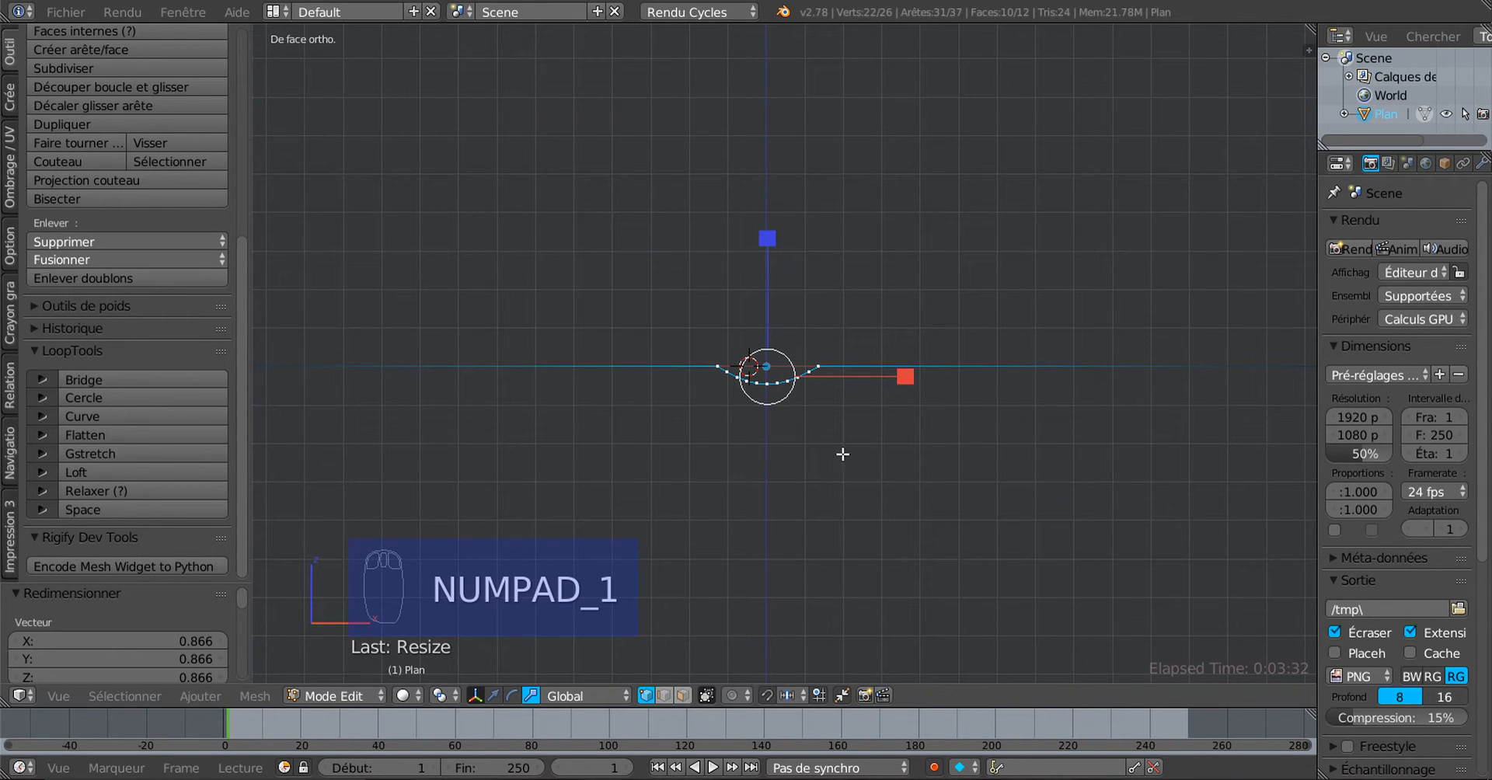
pyautogui.moveTo(900, 387); pyautogui.dragTo(886, 386)
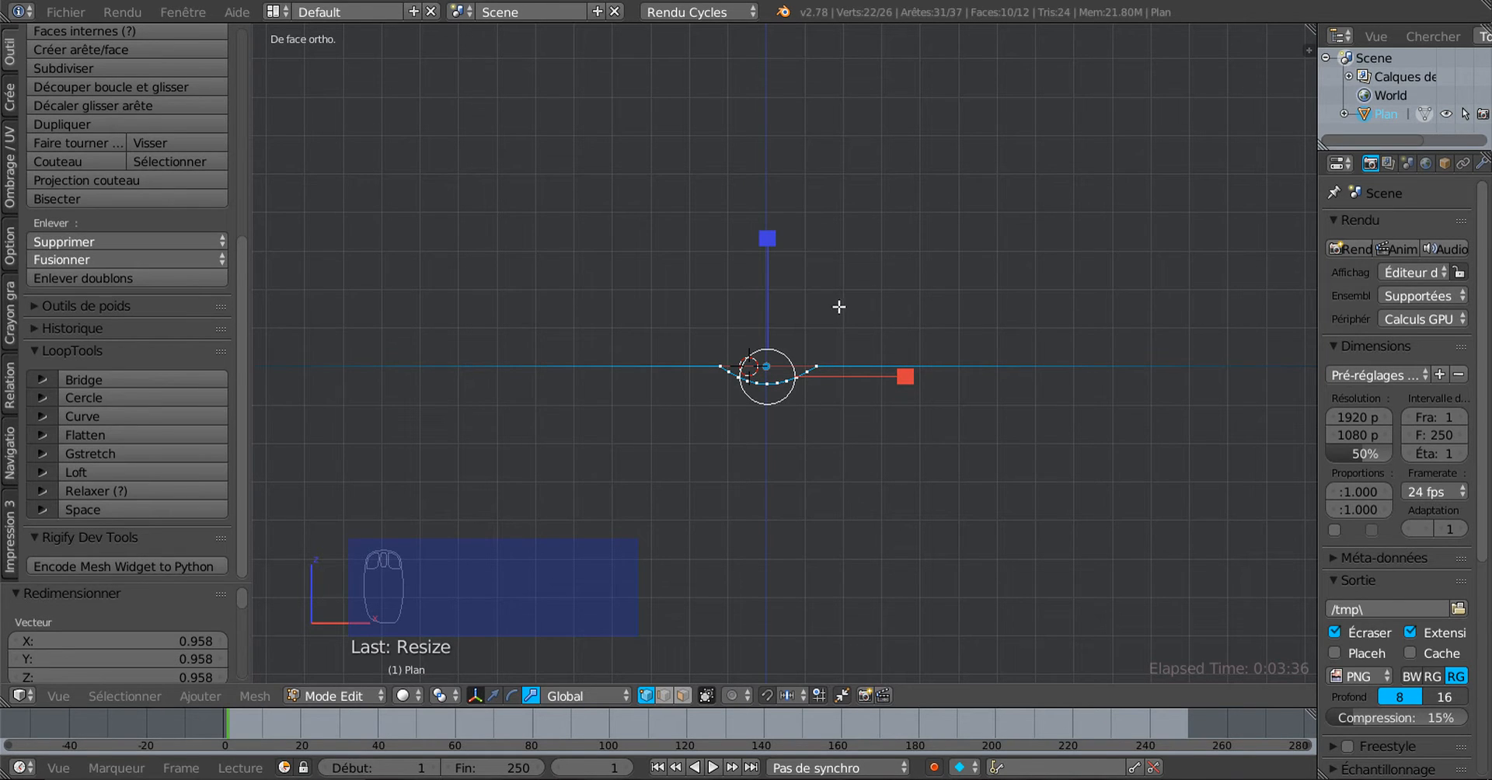
pyautogui.keyDown('shift'); pyautogui.moveTo(850, 321); pyautogui.dragTo(773, 414, button='middle'); pyautogui.keyUp('shift')
pyautogui.moveTo(749, 326); pyautogui.dragTo(760, 225)
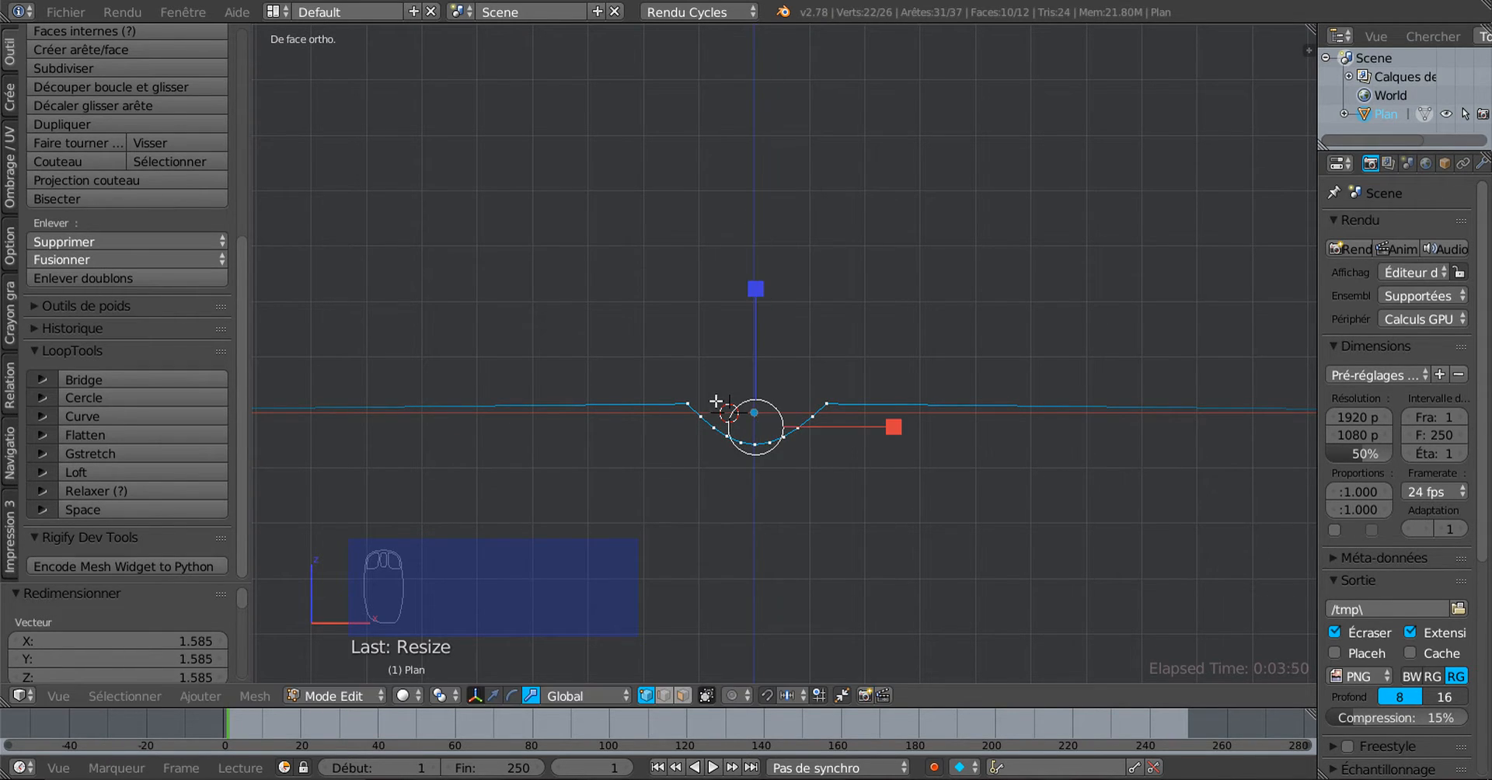
# Lower the spine vertices along Z until its borders are level with the X axis, check the profile in object mode, and reactivate the scale manipulator
pyautogui.click(494, 695)
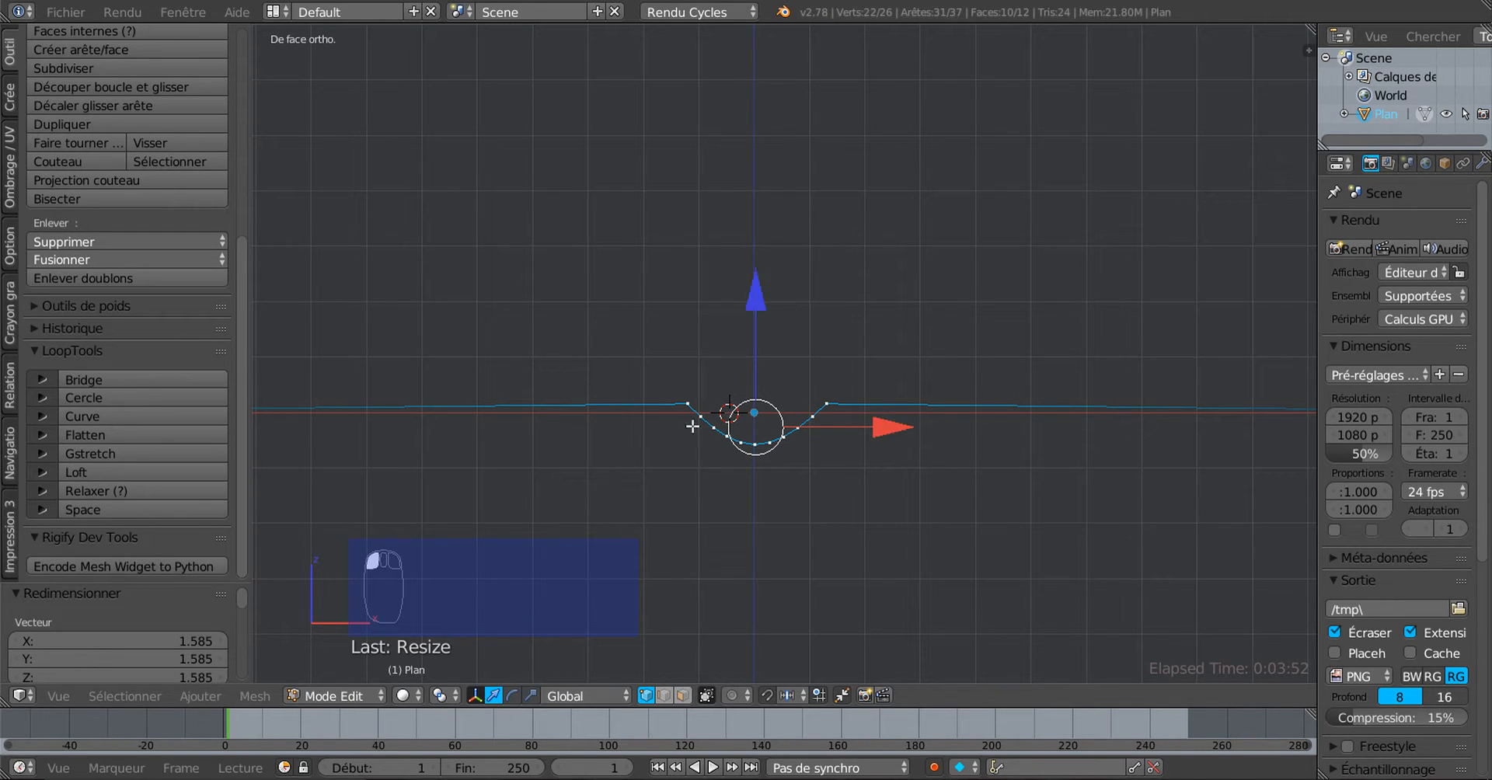
pyautogui.moveTo(757, 295); pyautogui.dragTo(760, 311)
pyautogui.press('Tab')
pyautogui.press('Tab')
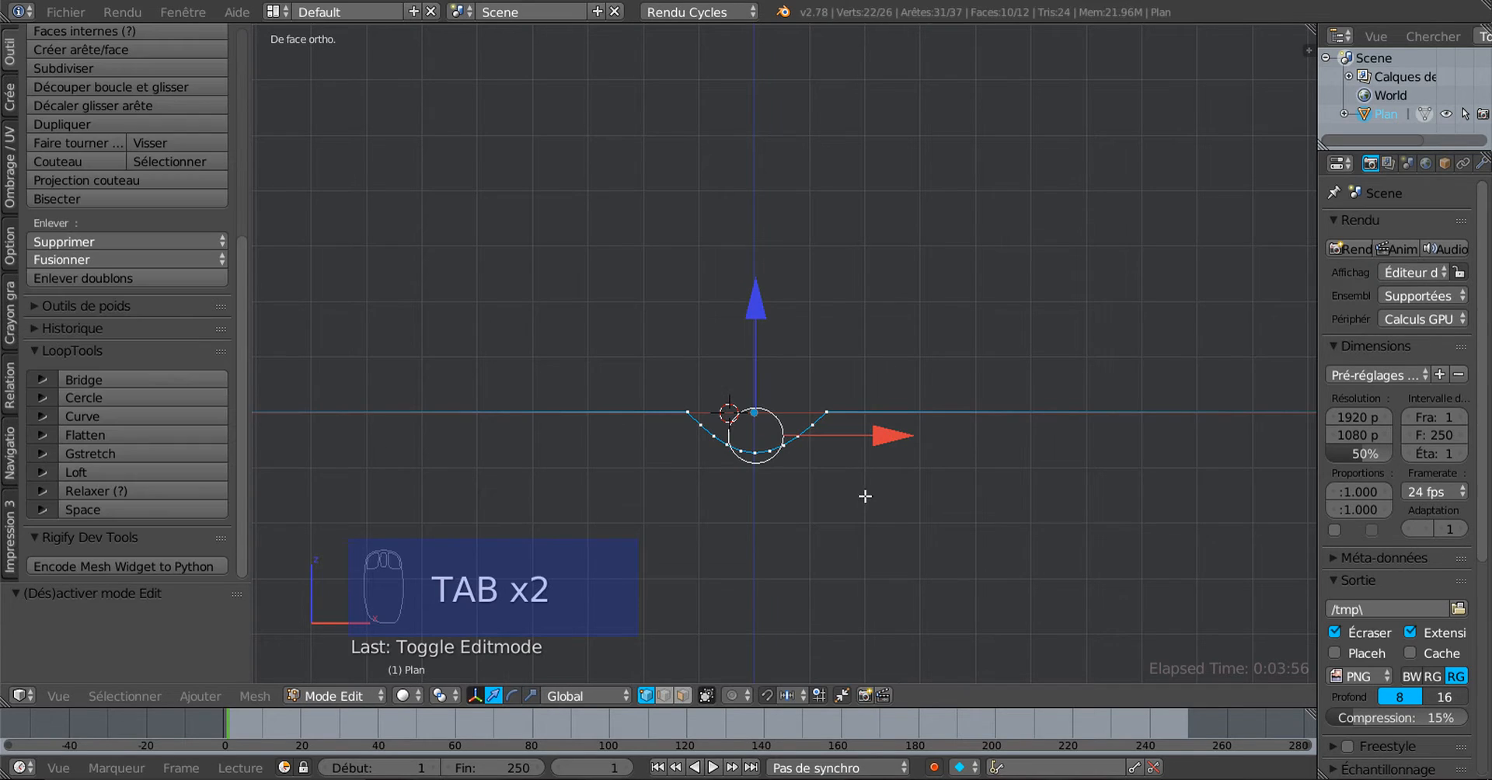
pyautogui.press('Tab')
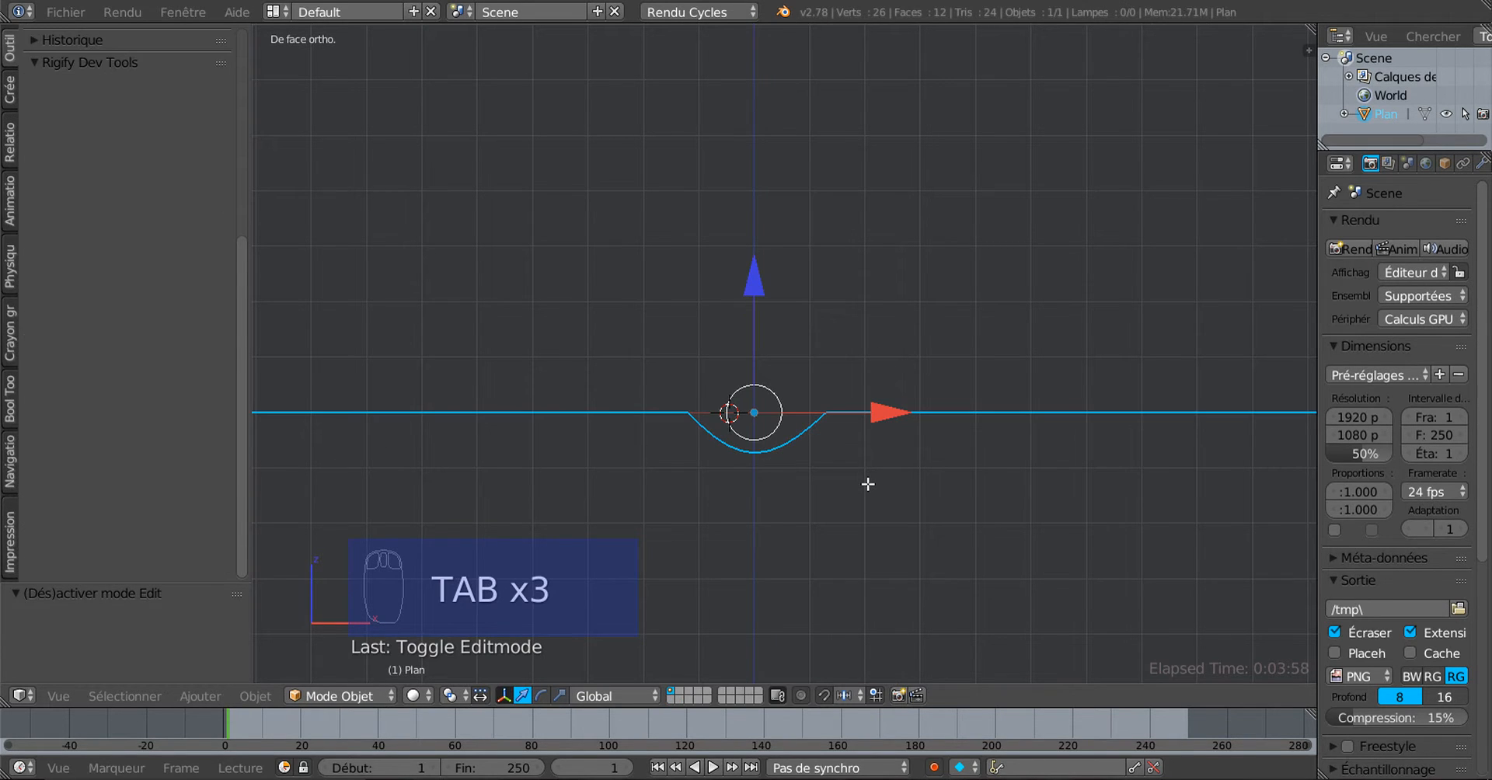
pyautogui.press('Tab')
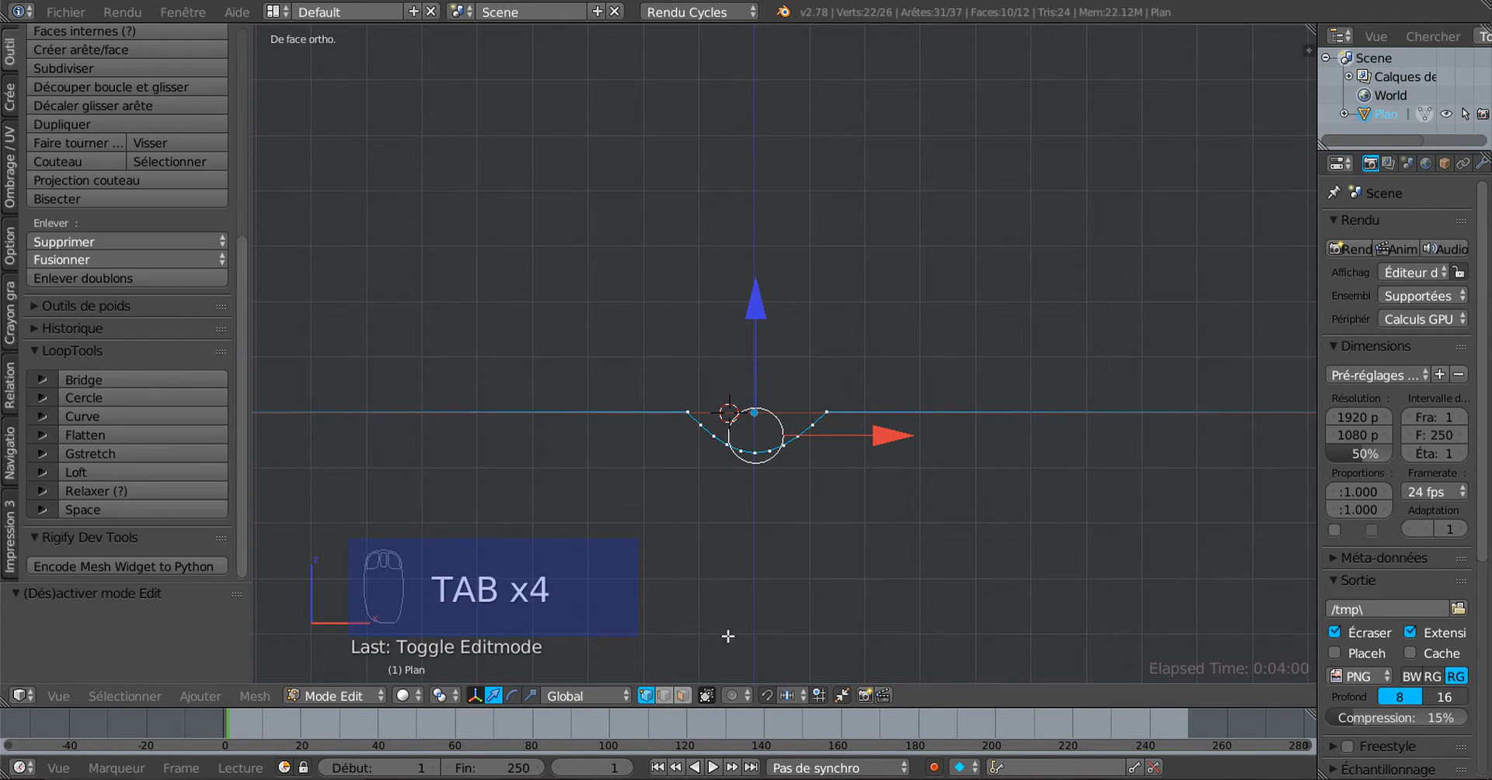
pyautogui.click(531, 696)
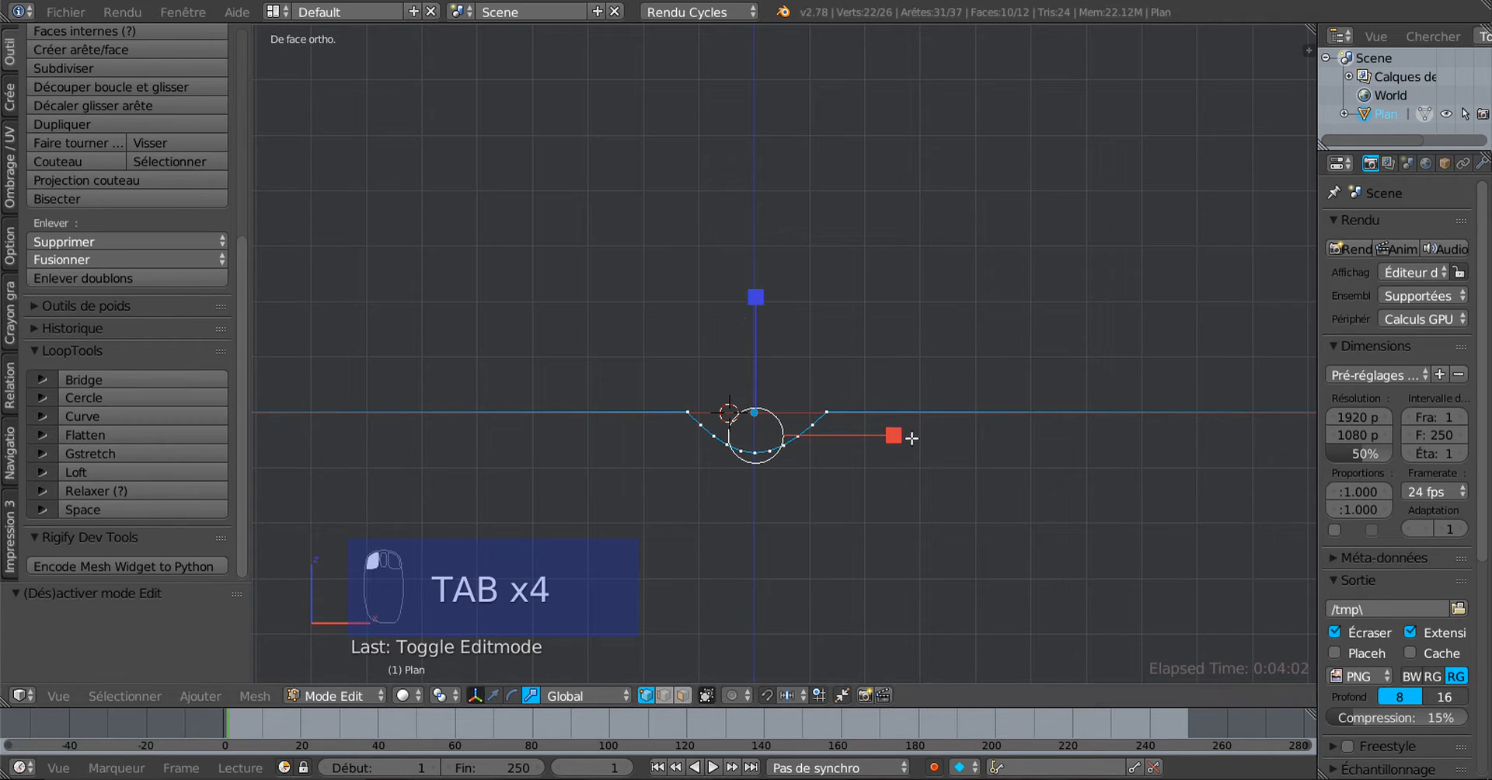
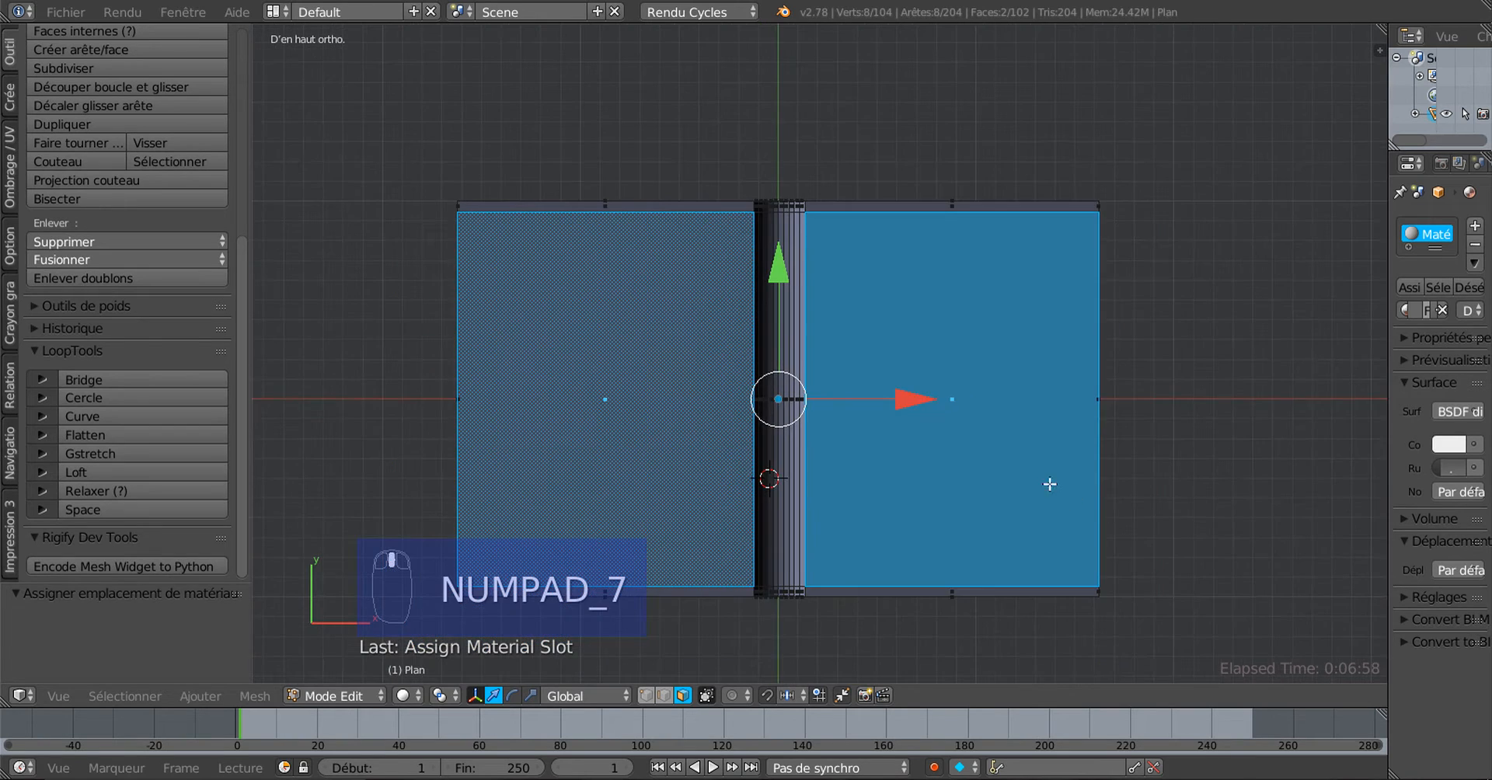
# Inset the two selected inner cover faces by a thickness of about 0.030
pyautogui.keyDown('shift'); pyautogui.moveTo(1049, 483); pyautogui.dragTo(1013, 454, button='middle'); pyautogui.keyUp('shift')
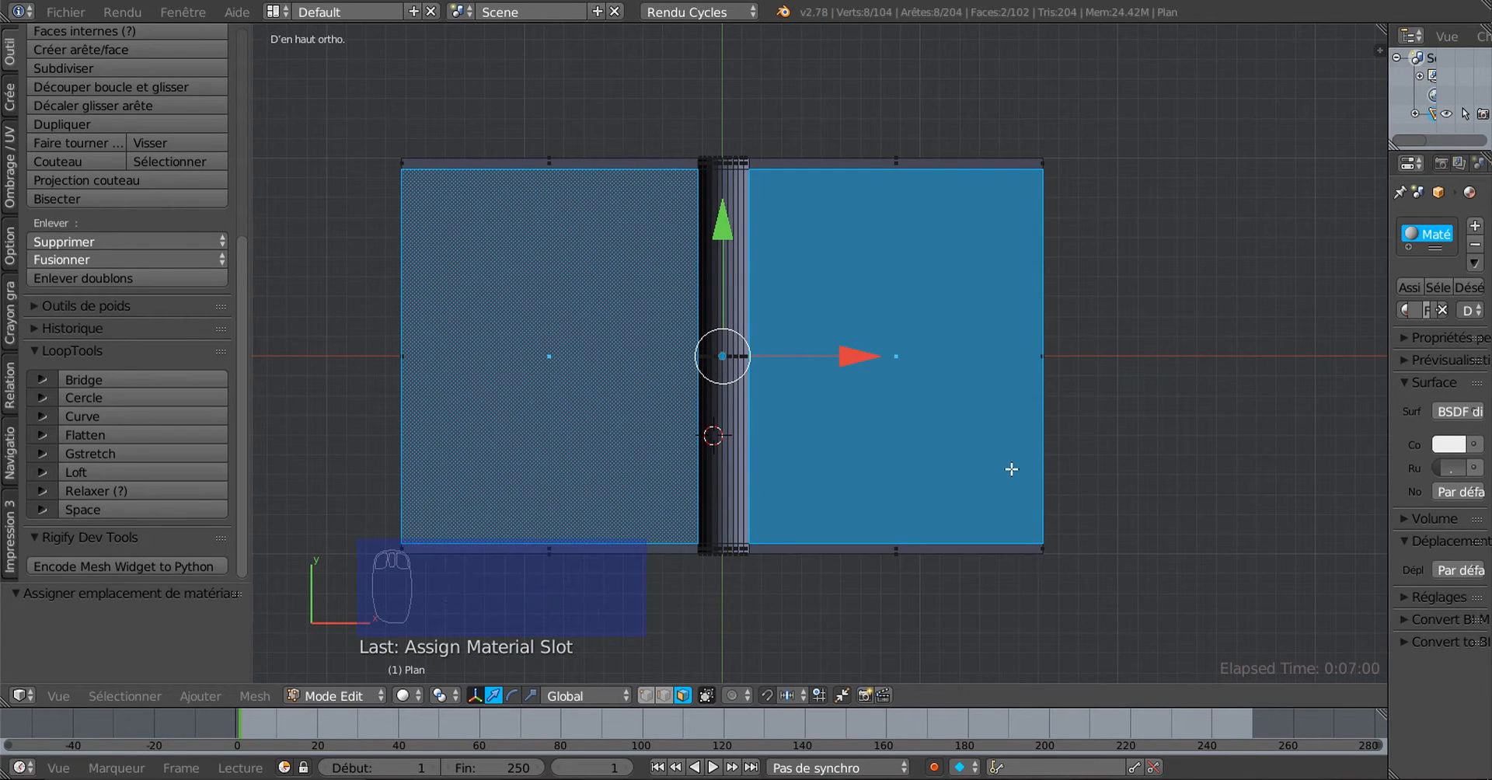
pyautogui.press('i')
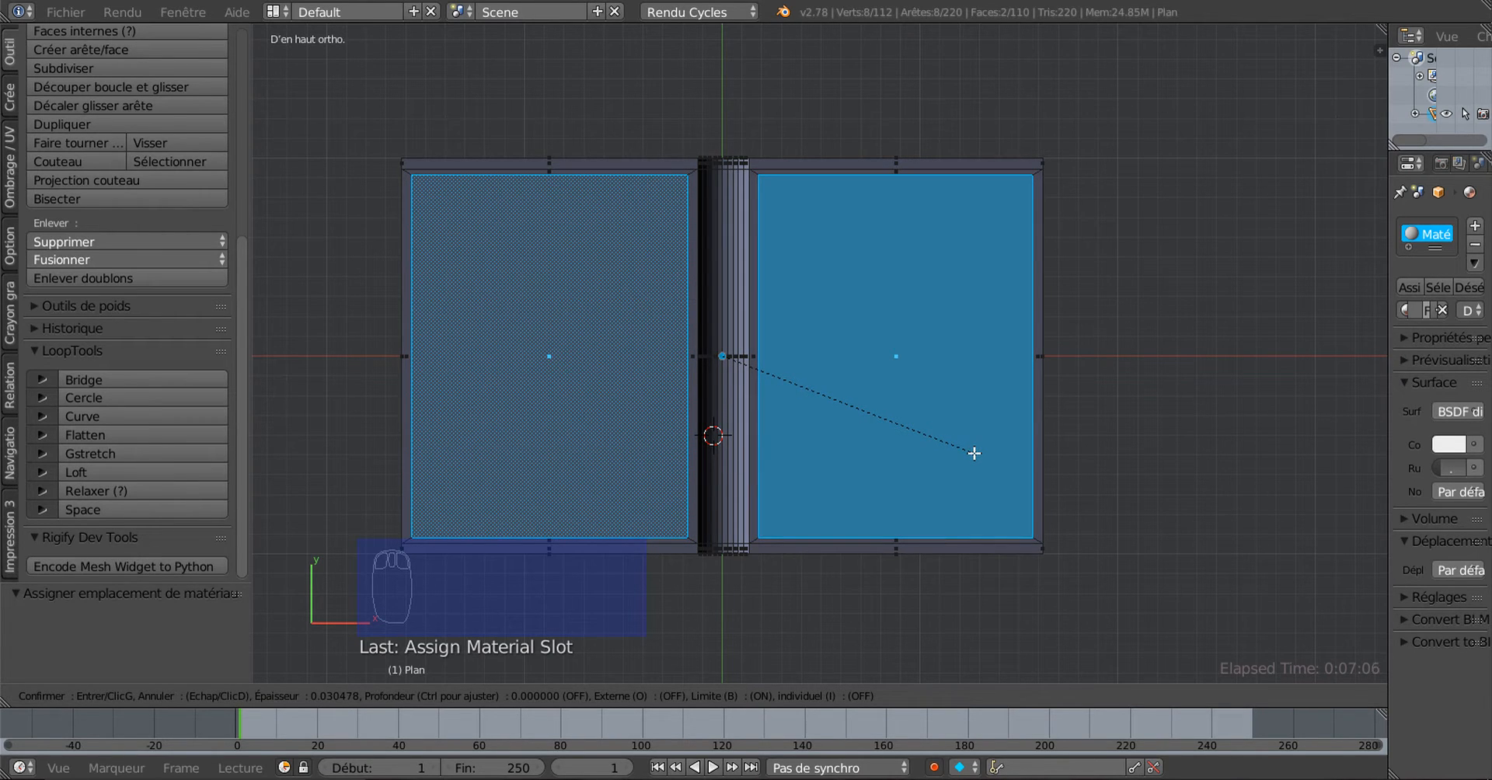
pyautogui.click(974, 453)
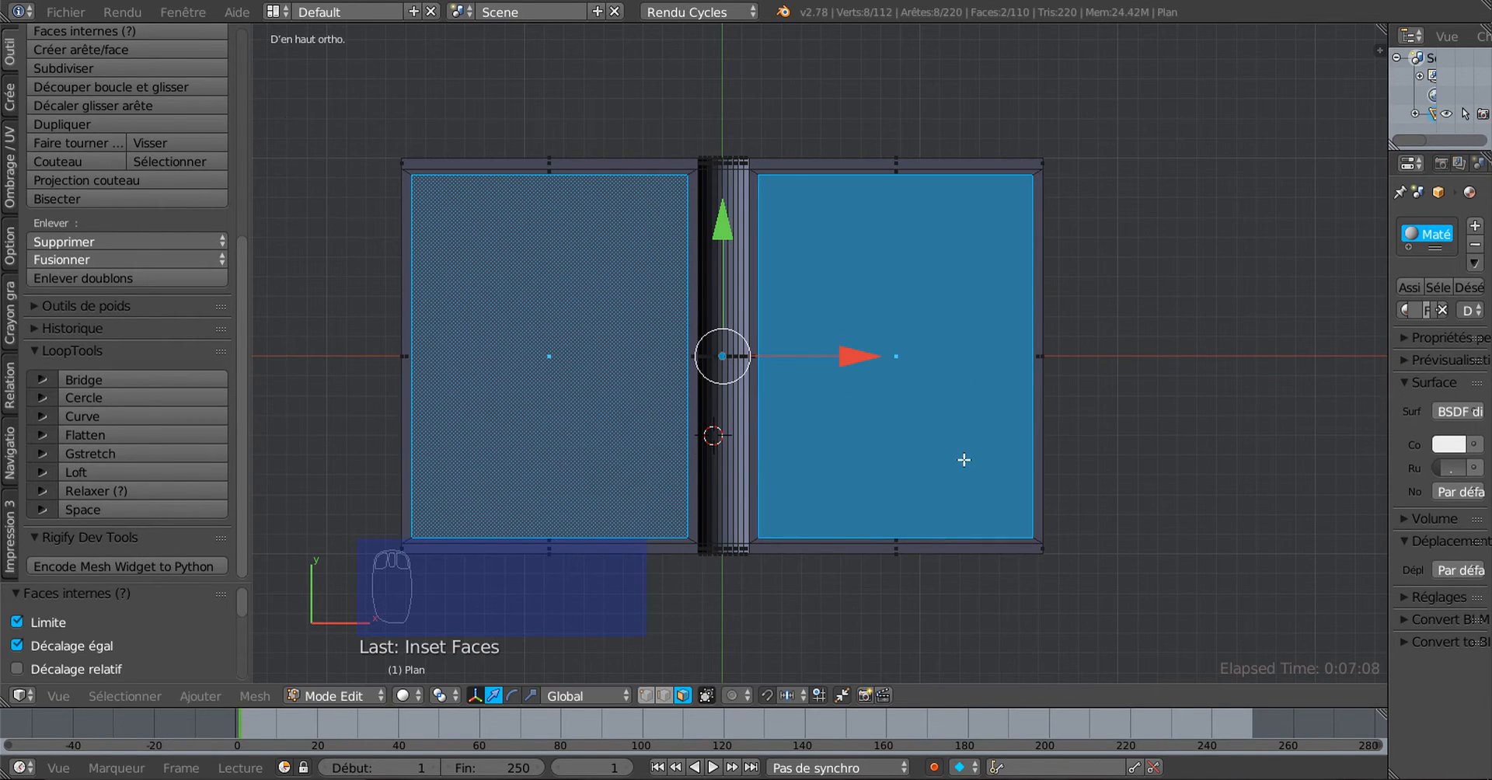
# In edge selection, pick the two inset edges beside the spine and bring them closer along X by factors of 0.821 and 0.938
pyautogui.scroll(2, 964, 460)
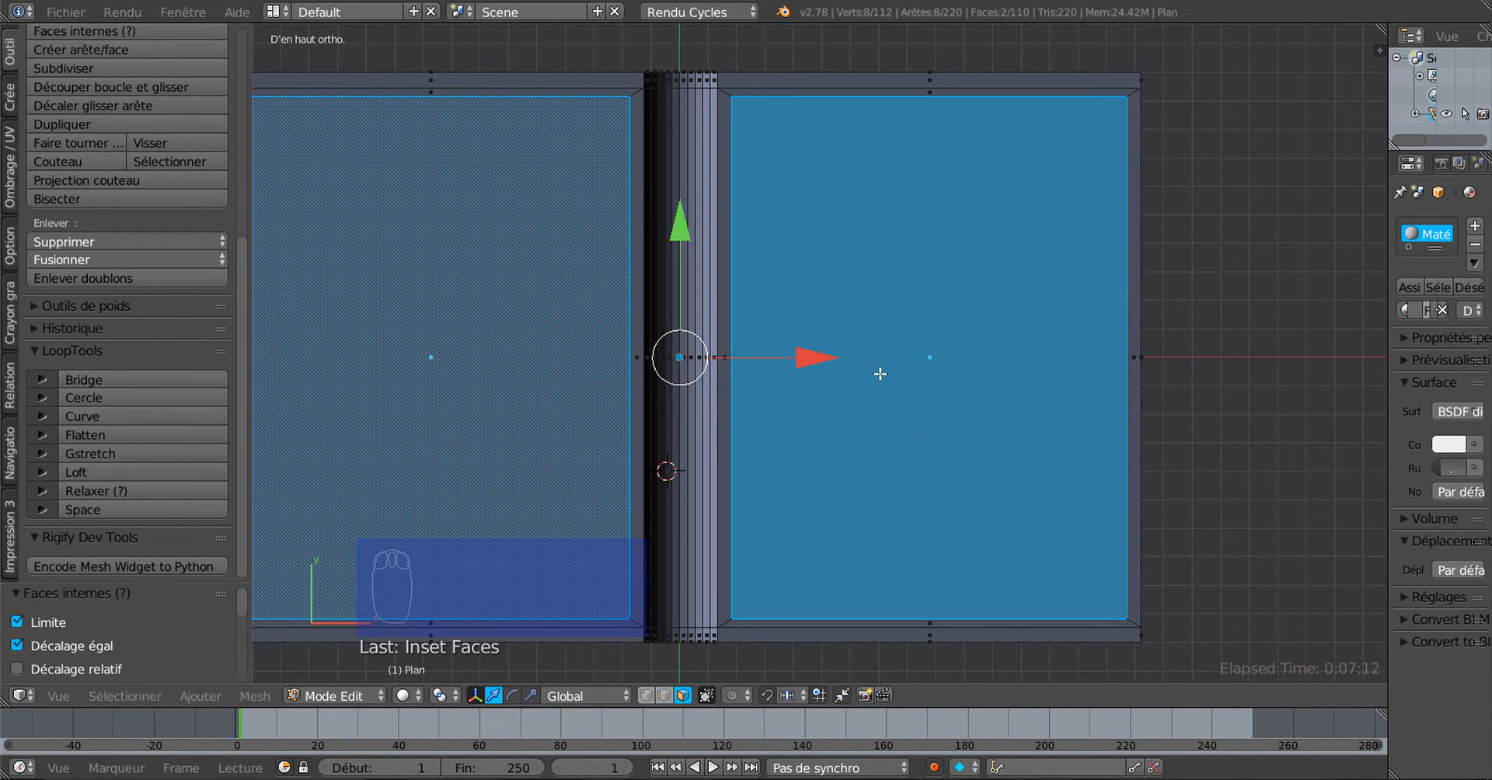
pyautogui.keyDown('shift'); pyautogui.moveTo(880, 374); pyautogui.dragTo(1026, 345, button='middle'); pyautogui.keyUp('shift')
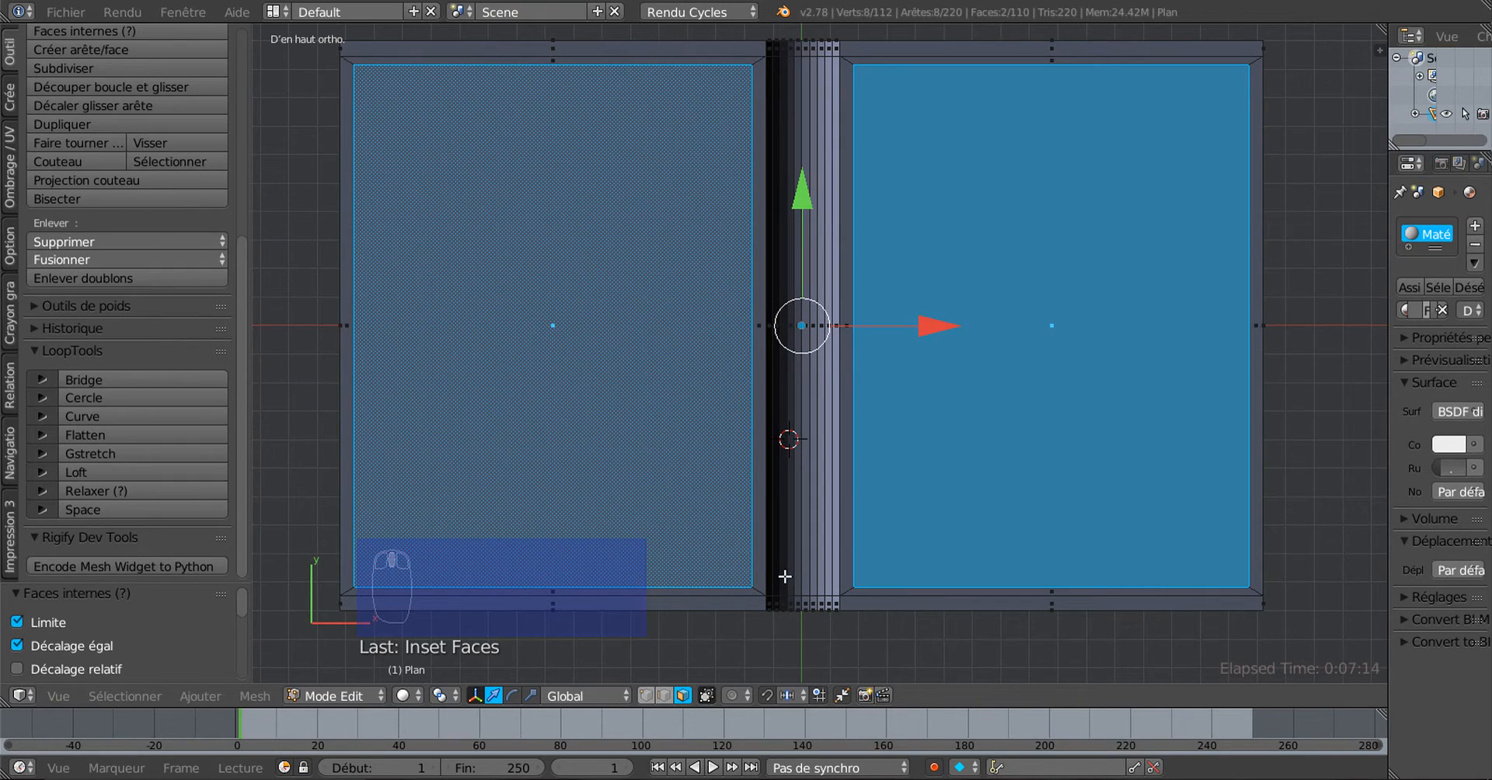
pyautogui.click(664, 695)
pyautogui.rightClick(753, 320)
pyautogui.keyDown('shift'); pyautogui.rightClick(851, 257); pyautogui.keyUp('shift')
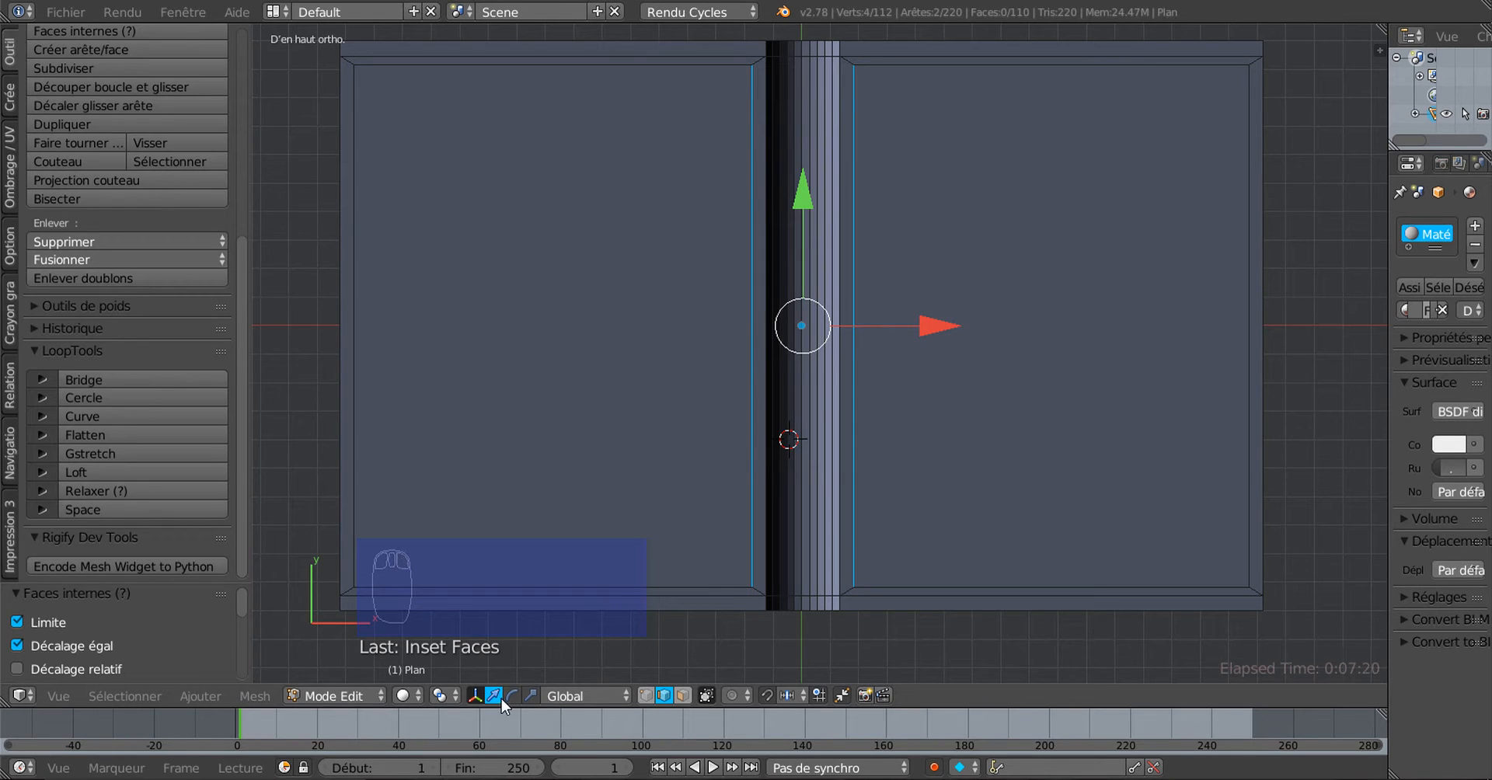
pyautogui.click(530, 697)
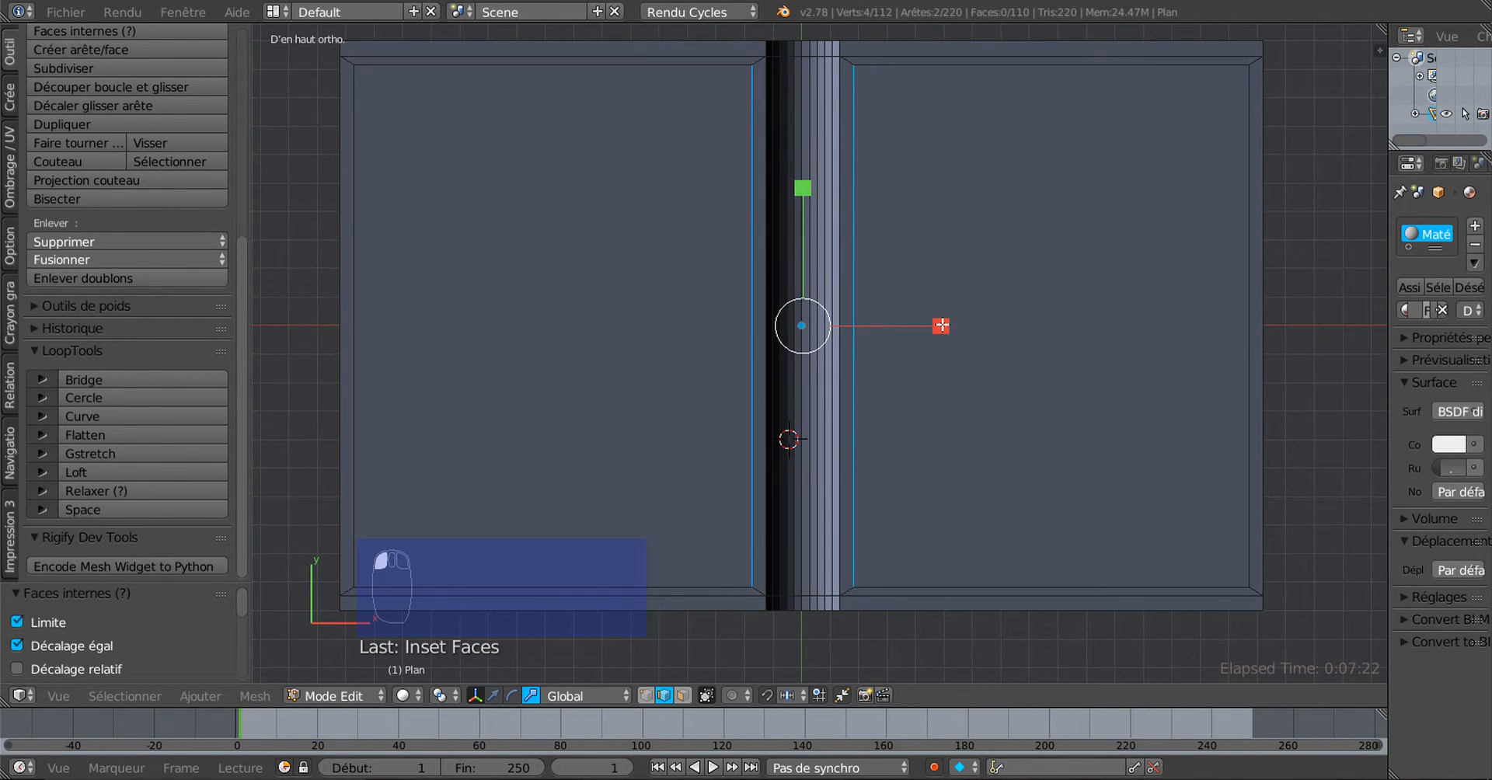
pyautogui.moveTo(941, 326); pyautogui.dragTo(917, 335)
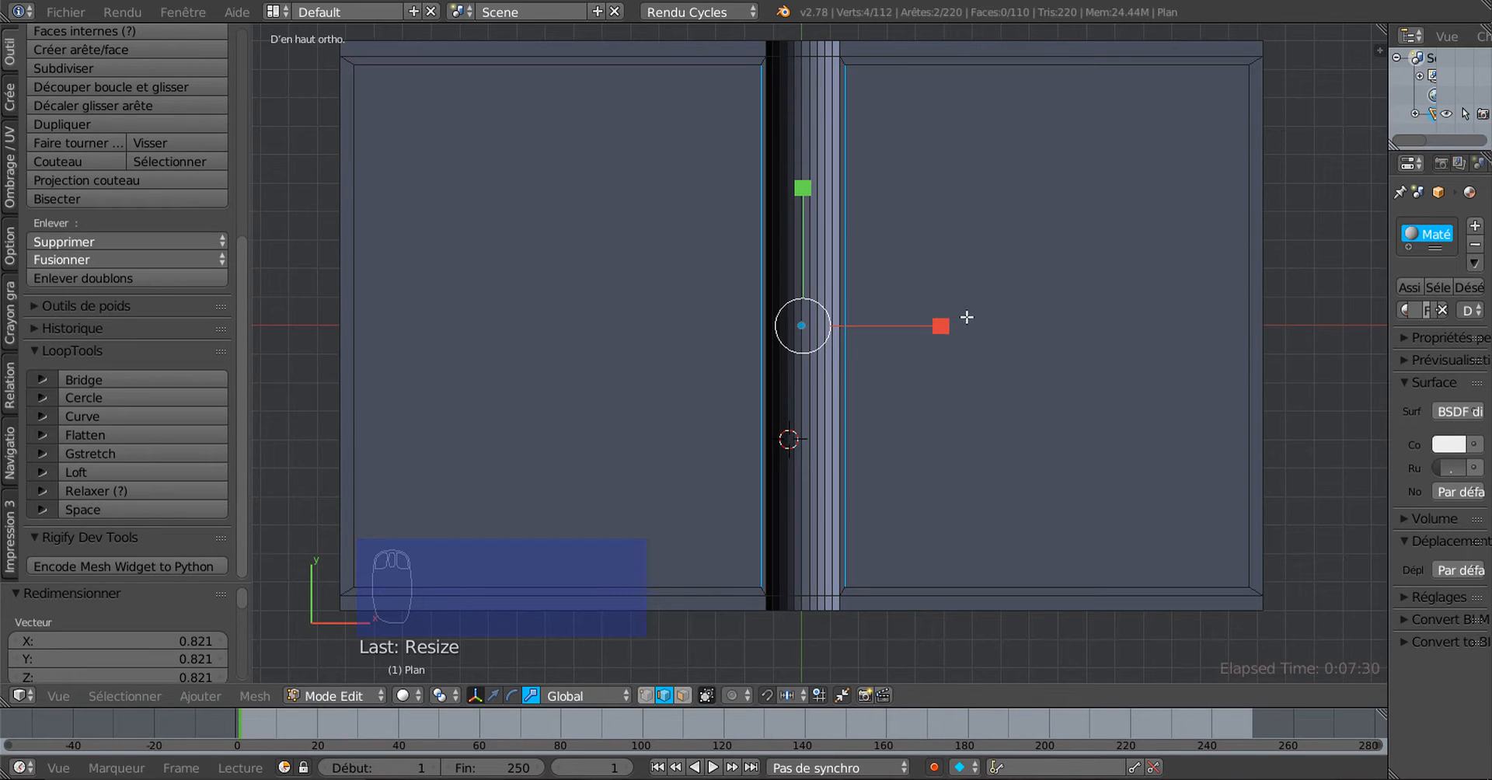
pyautogui.scroll(1, 938, 336)
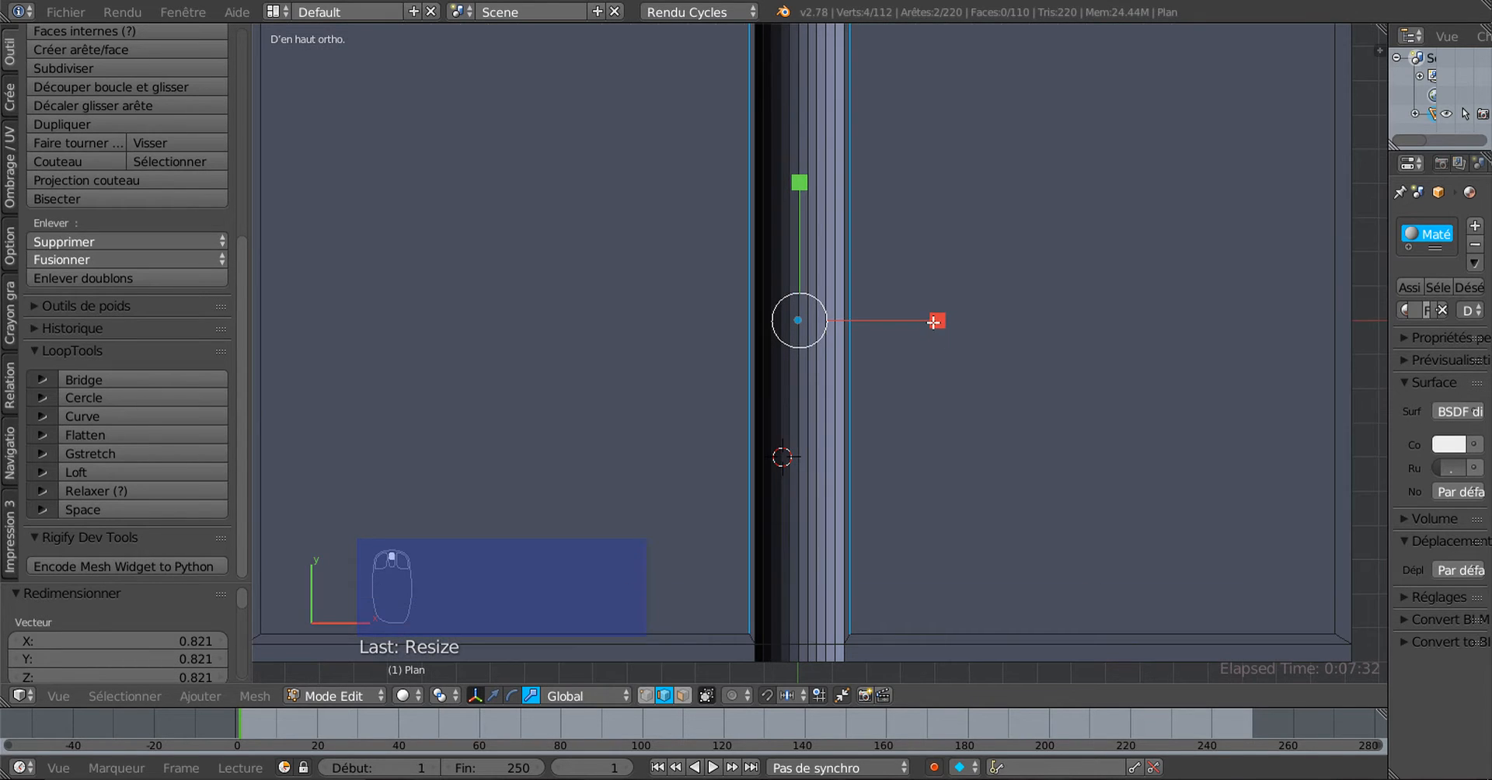
pyautogui.moveTo(934, 322); pyautogui.dragTo(928, 326)
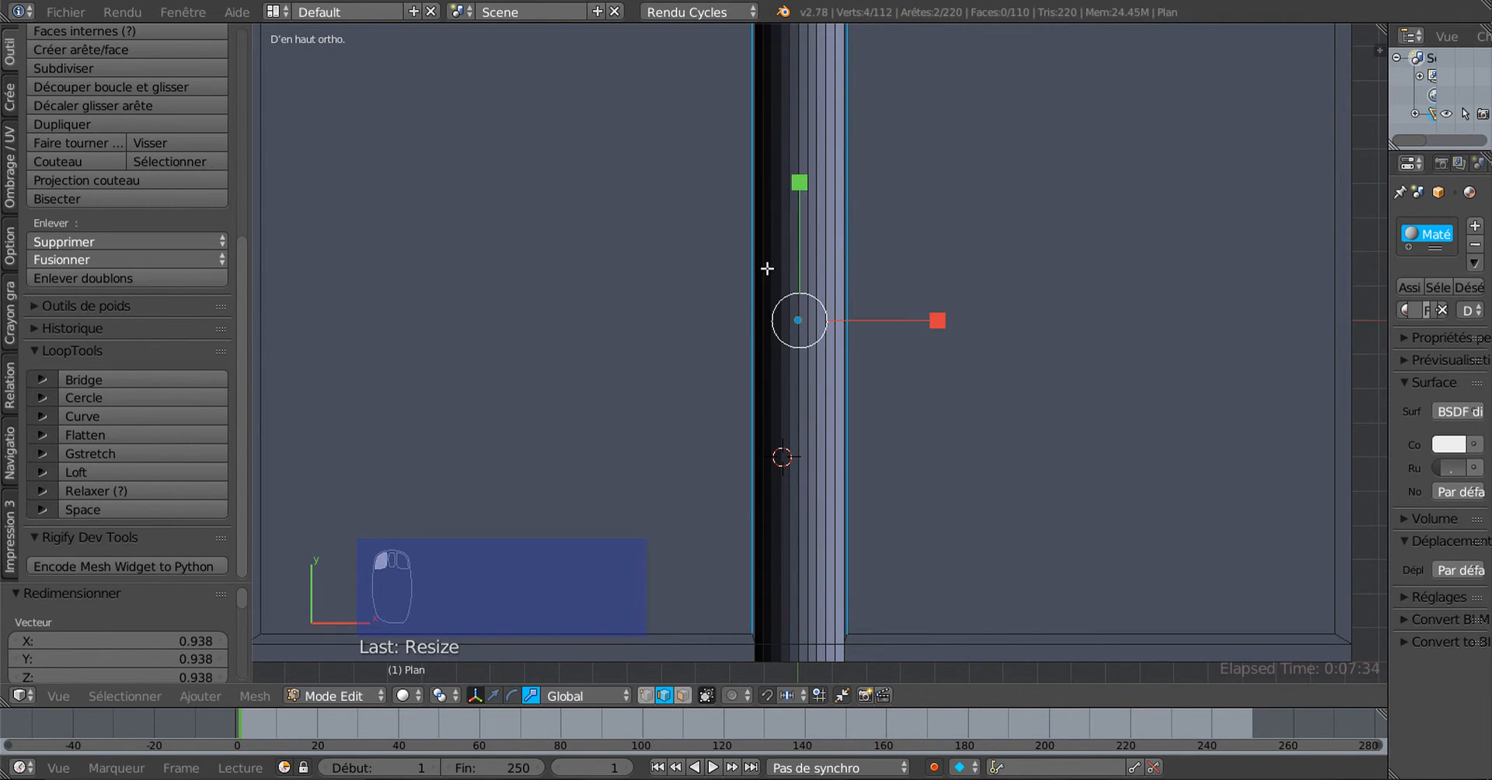
# In face selection, pick both inset cover faces, extrude them, and raise them 0.423 along Z to form two page blocks
pyautogui.scroll(-3, 846, 145)
pyautogui.moveTo(848, 347); pyautogui.dragTo(989, 305, button='middle')
pyautogui.scroll(3, 926, 371)
pyautogui.moveTo(926, 371)
pyautogui.mouseDown(button='middle')
pyautogui.moveTo(919, 400)
pyautogui.moveTo(919, 385)
pyautogui.mouseUp(button='middle')
pyautogui.moveTo(811, 352); pyautogui.dragTo(803, 559, button='middle')
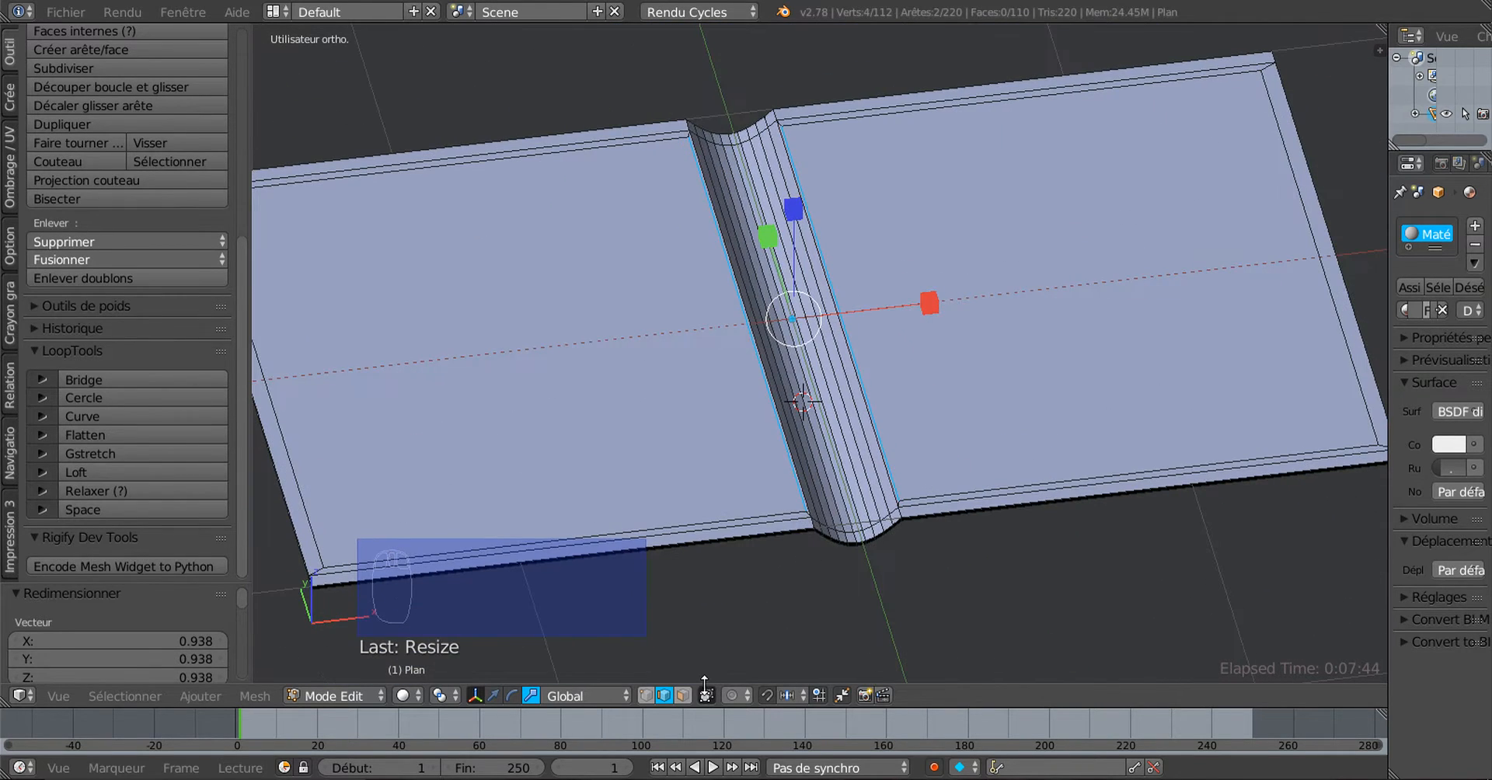
pyautogui.click(682, 695)
pyautogui.rightClick(595, 323)
pyautogui.keyDown('shift'); pyautogui.rightClick(991, 303); pyautogui.keyUp('shift')
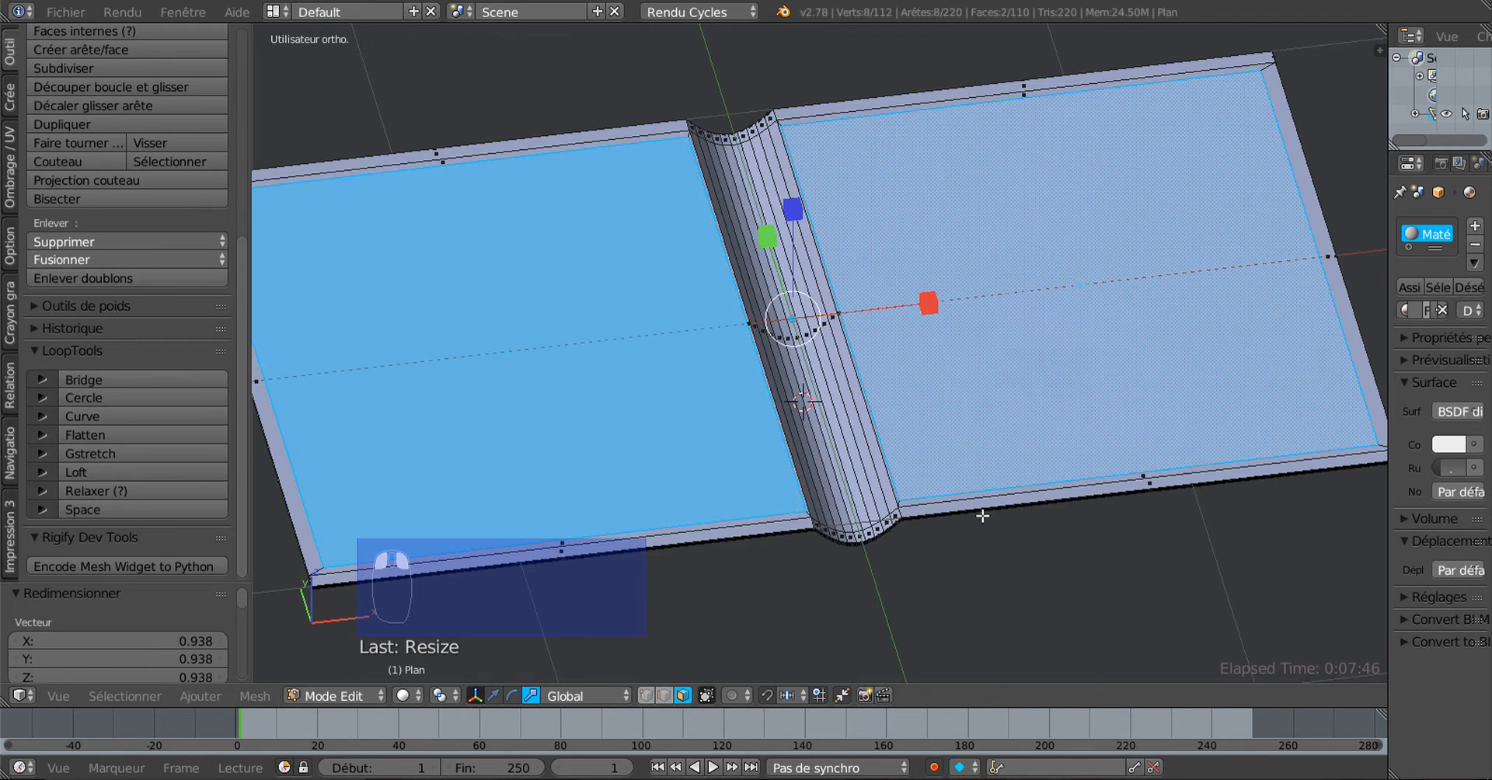
pyautogui.moveTo(992, 303); pyautogui.dragTo(866, 471, button='middle')
pyautogui.scroll(-2, 957, 449)
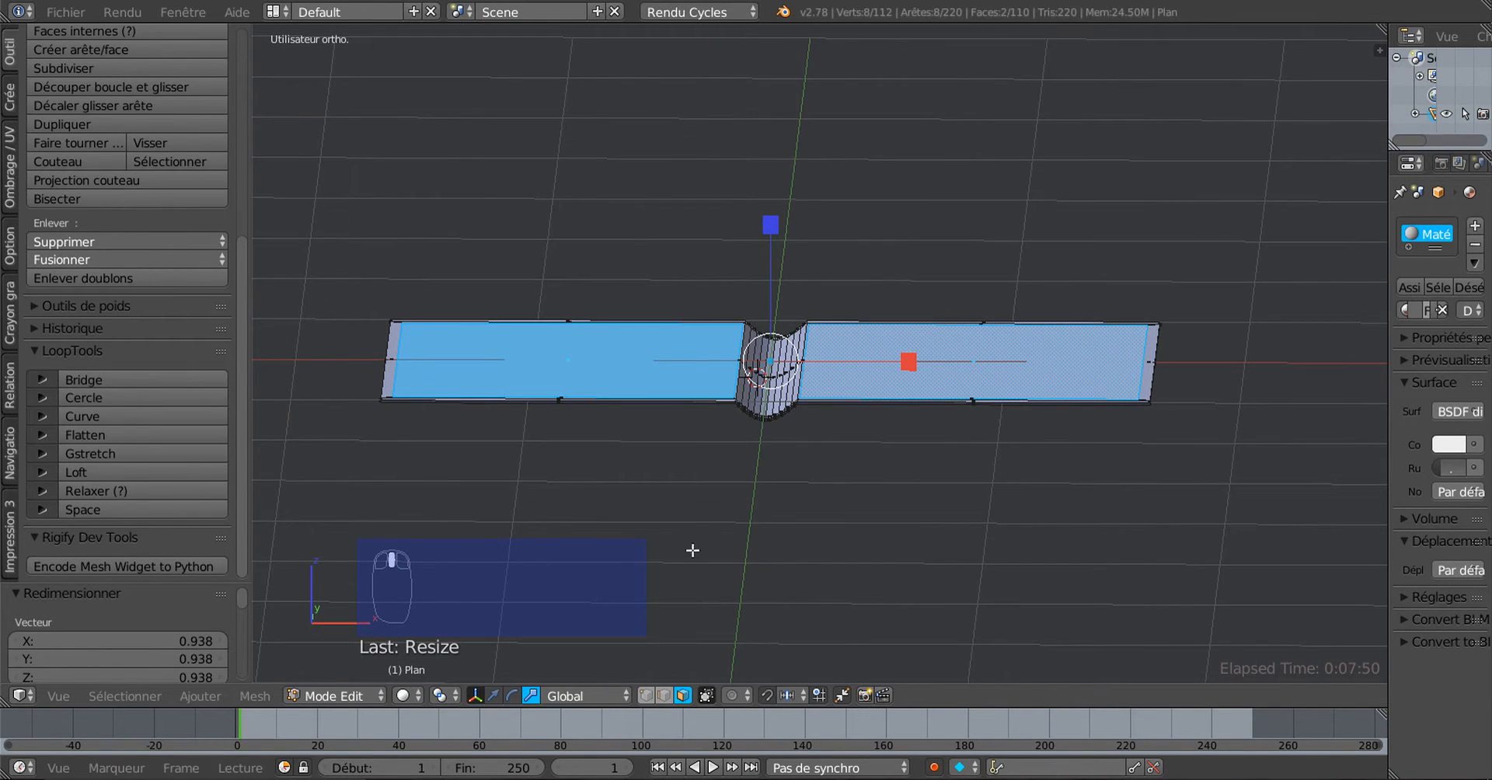
pyautogui.click(494, 694)
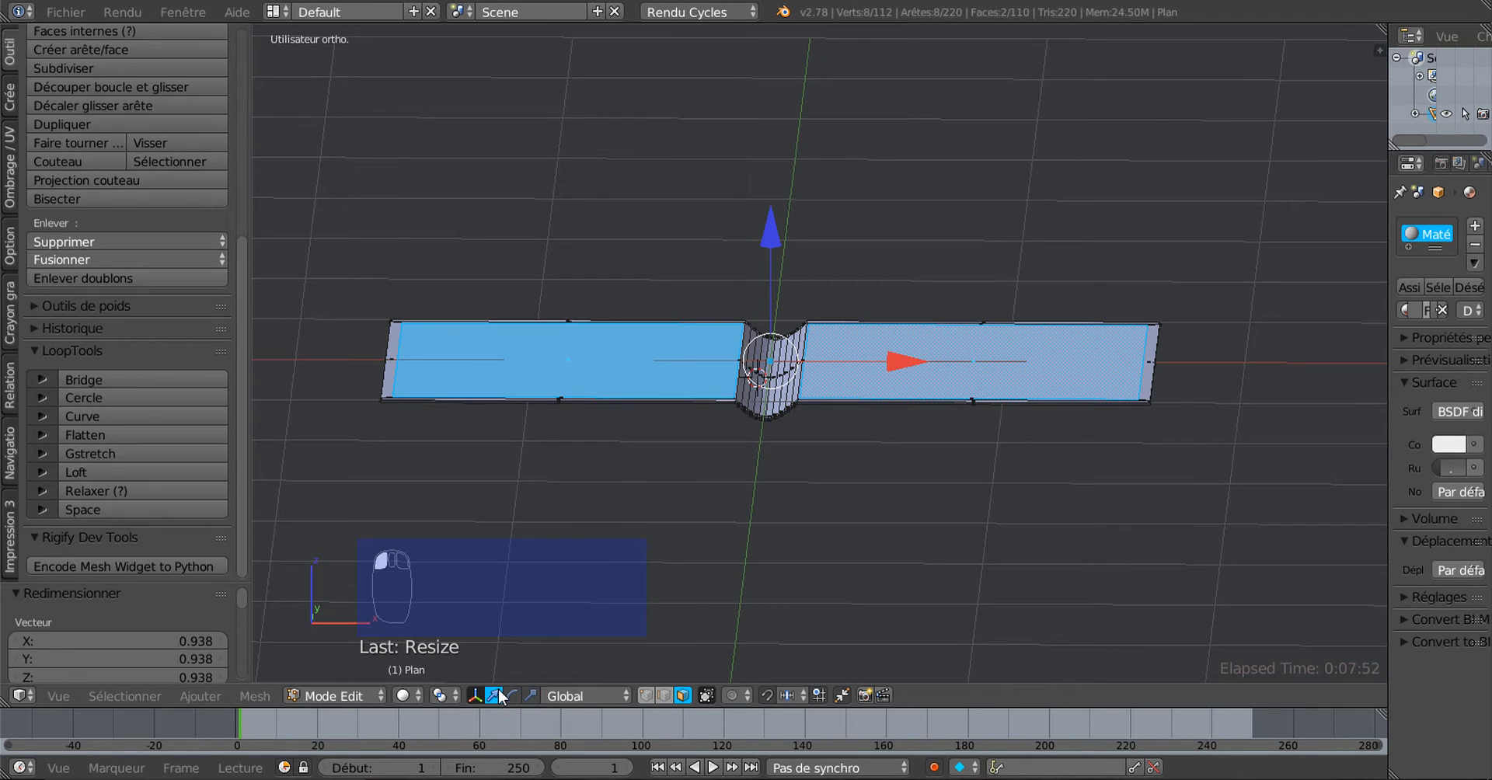
pyautogui.press('e')
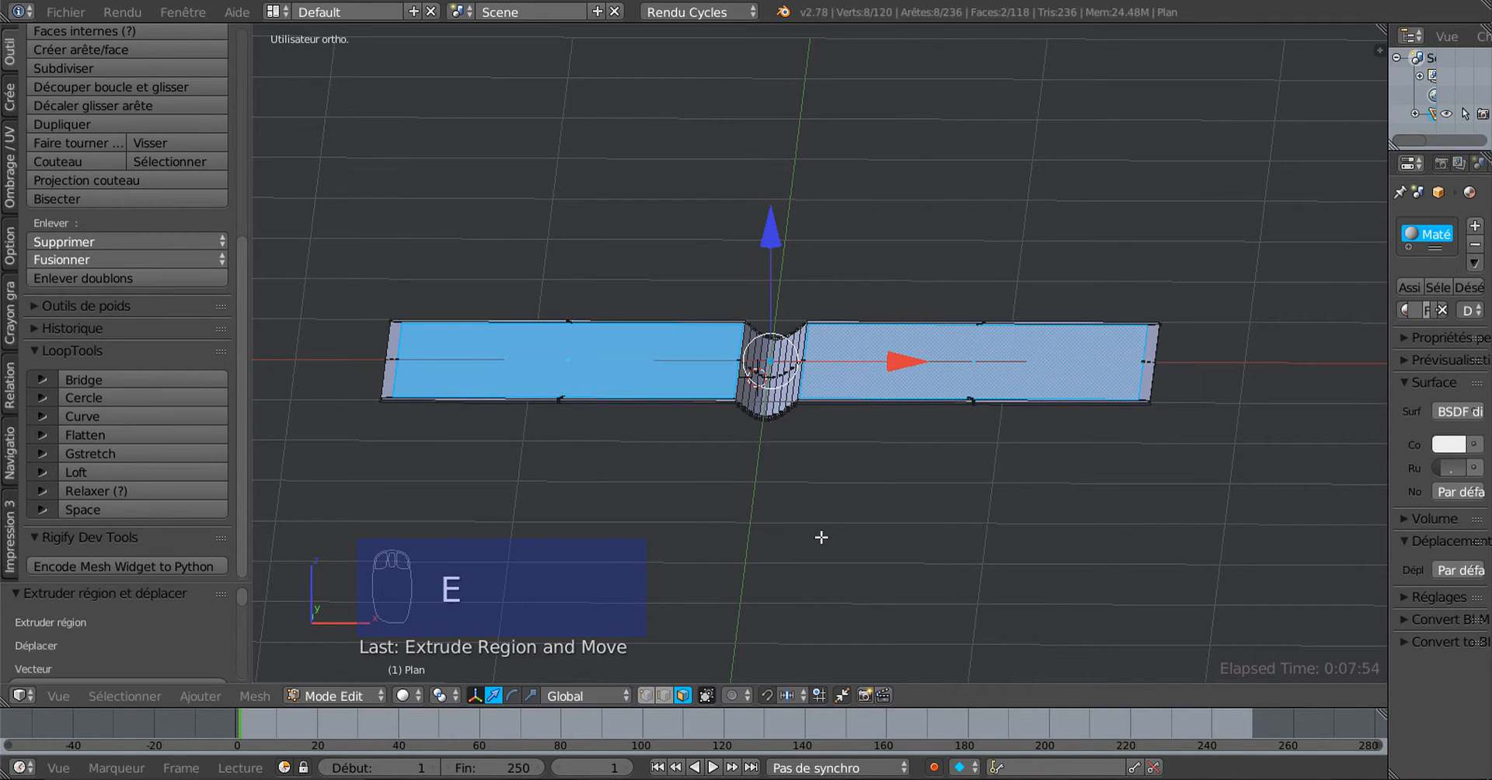
pyautogui.moveTo(770, 236); pyautogui.dragTo(785, 151)
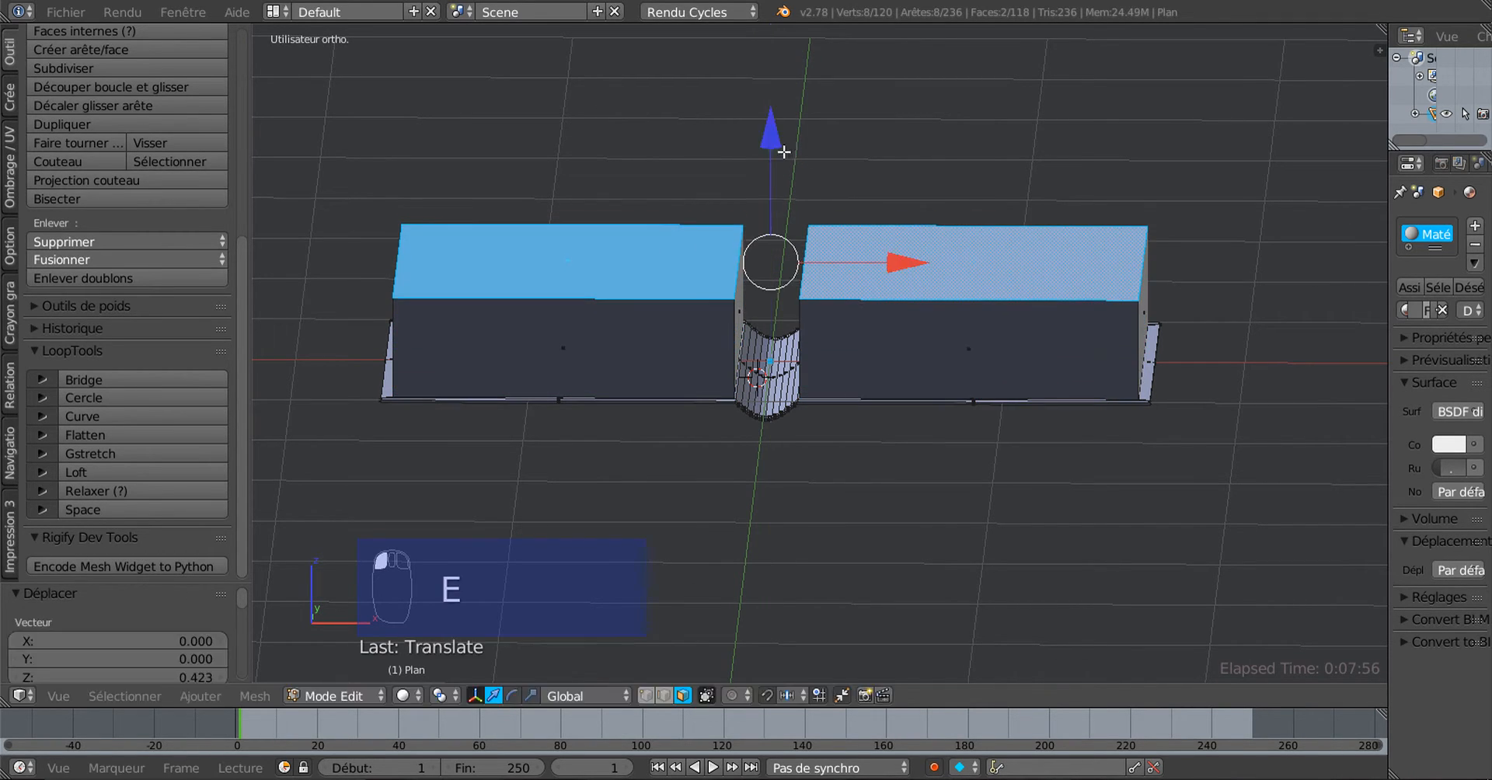
# Extend the selection with face loops so it includes the side faces of both page blocks
pyautogui.moveTo(911, 546)
pyautogui.mouseDown(button='middle')
pyautogui.moveTo(830, 541)
pyautogui.moveTo(910, 532)
pyautogui.mouseUp(button='middle')
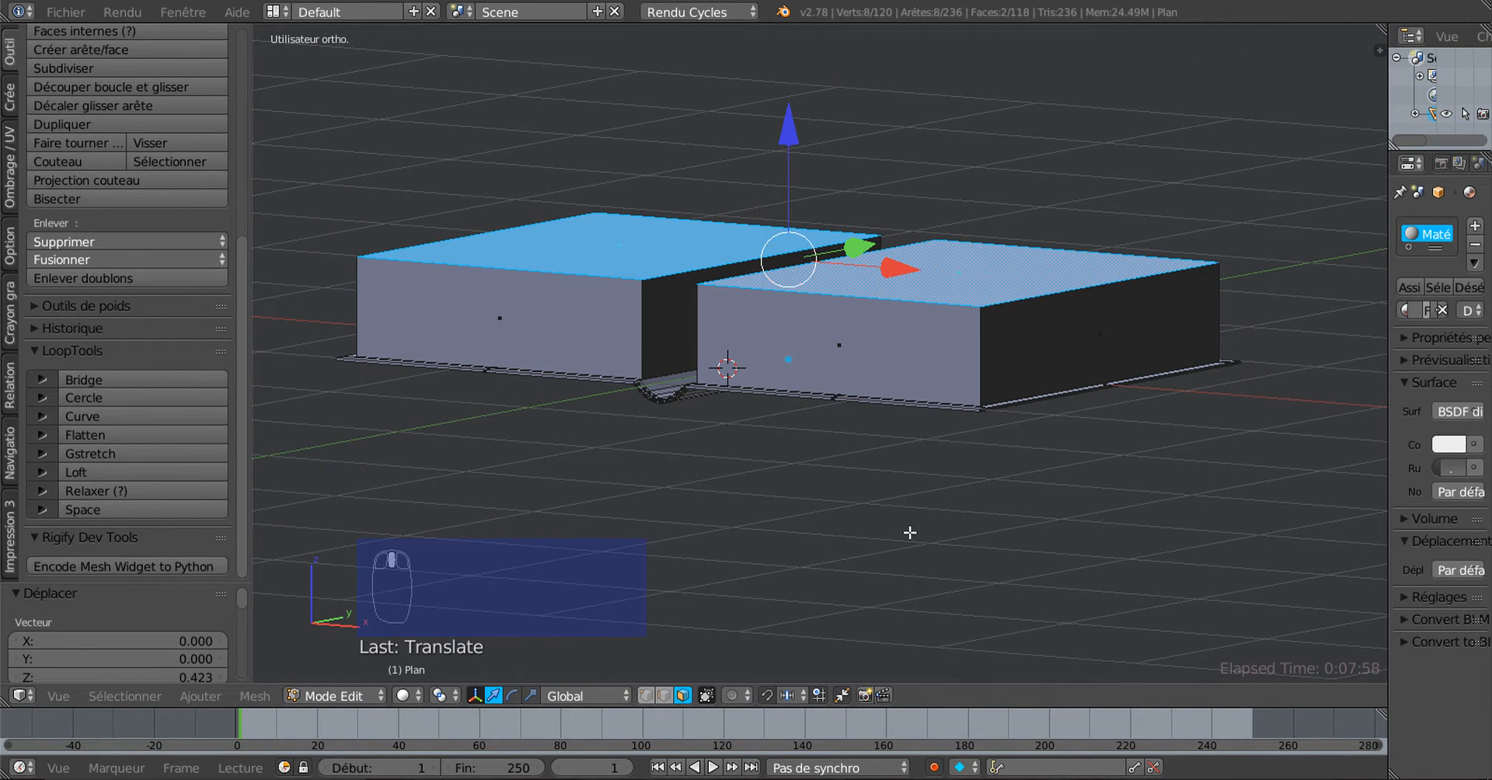
pyautogui.scroll(1, 910, 532)
pyautogui.keyDown('shift'); pyautogui.moveTo(1019, 525); pyautogui.dragTo(934, 551, button='middle'); pyautogui.keyUp('shift')
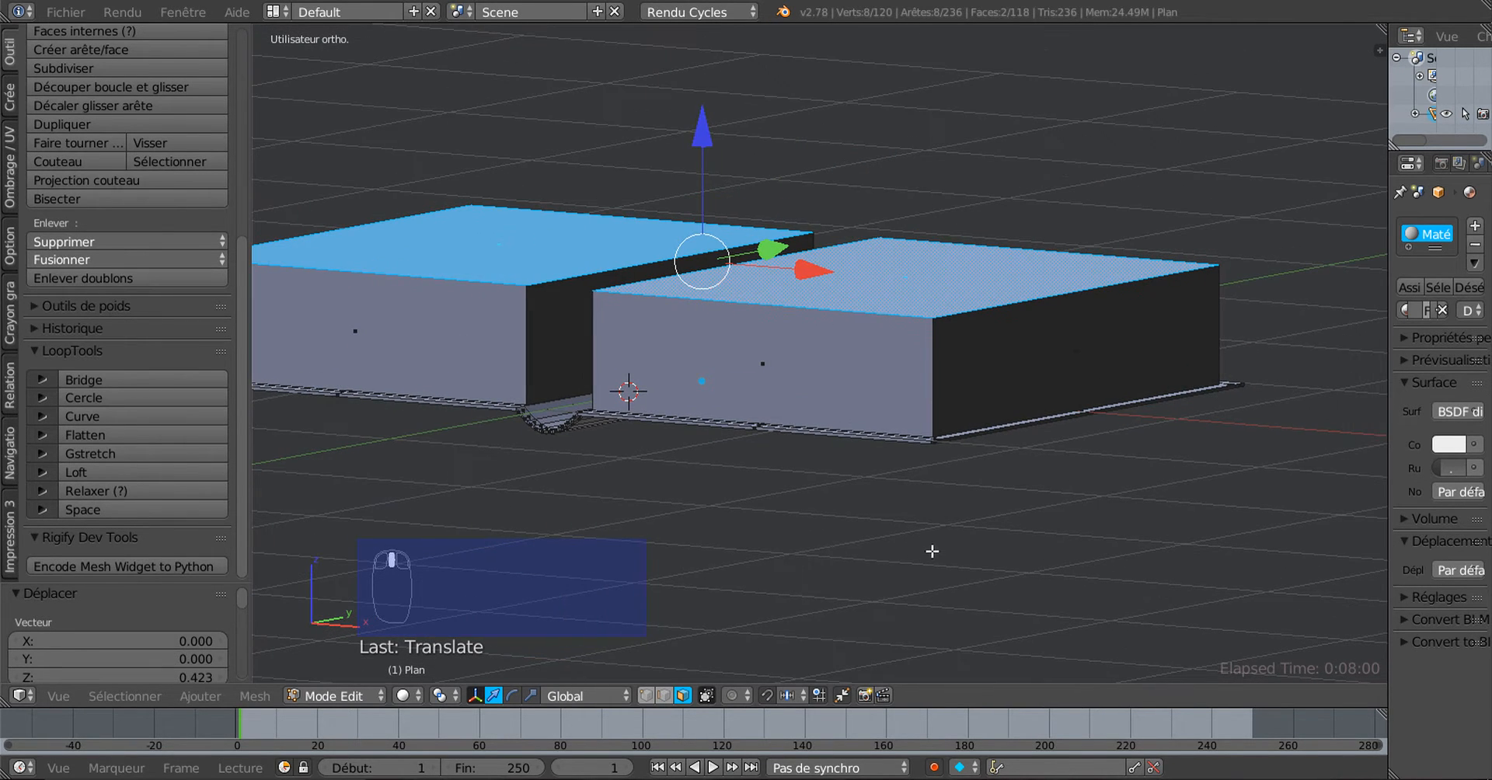
pyautogui.keyDown('alt'); pyautogui.keyDown('shift'); pyautogui.rightClick(921, 380); pyautogui.keyUp('shift'); pyautogui.keyUp('alt')
pyautogui.keyDown('alt'); pyautogui.keyDown('shift'); pyautogui.rightClick(514, 352); pyautogui.keyUp('shift'); pyautogui.keyUp('alt')
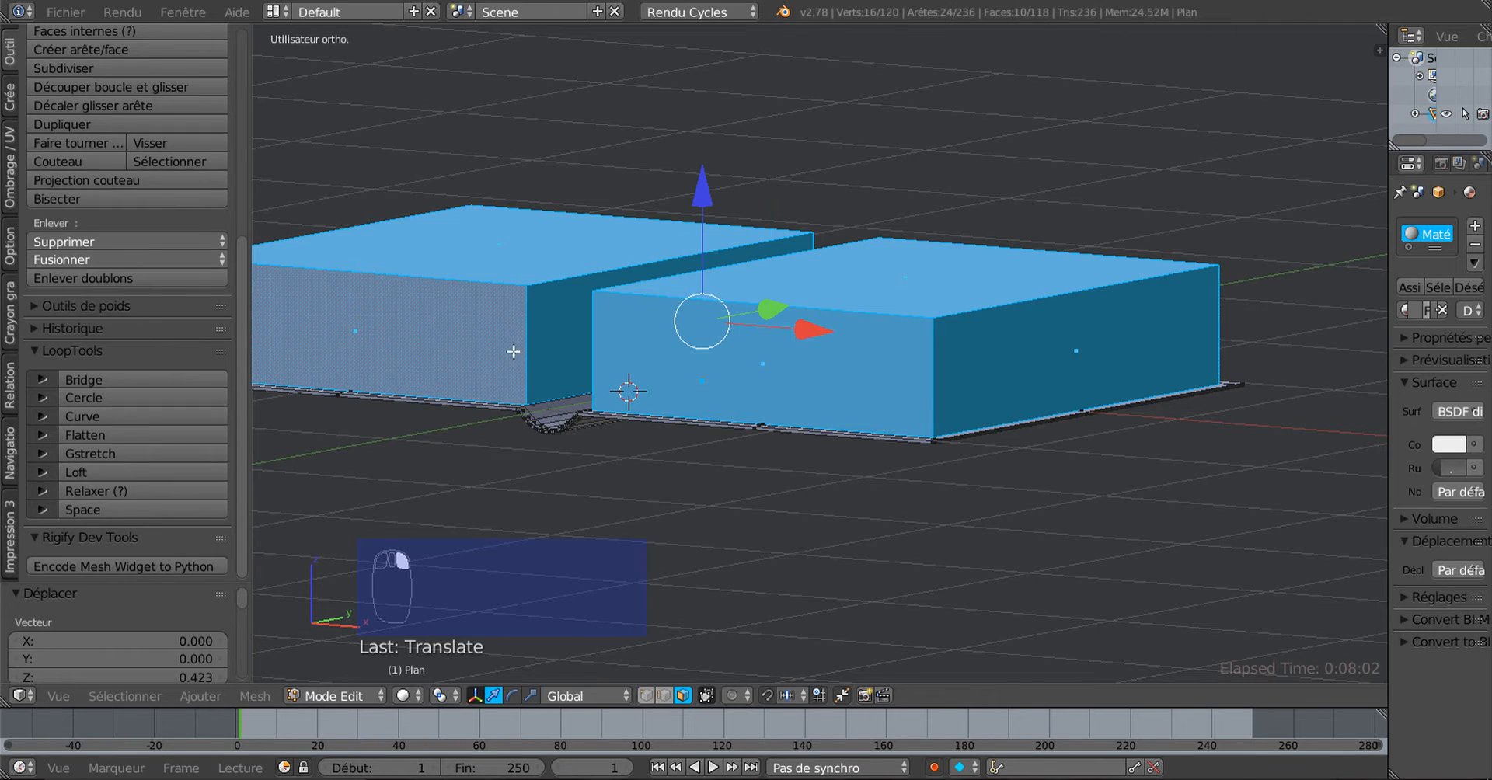
pyautogui.scroll(-1, 790, 522)
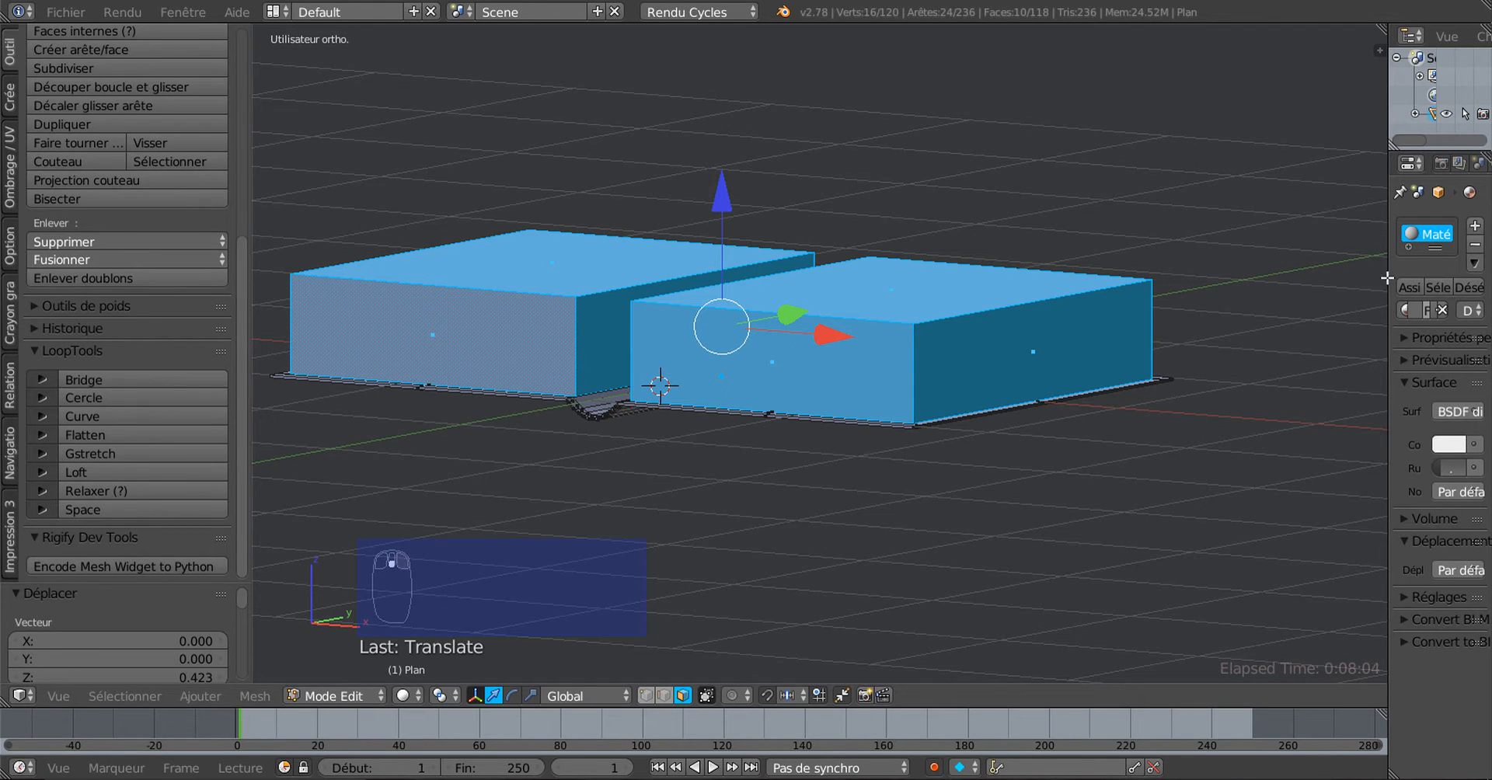
# Add a second material slot with a new material, set its diffuse colour to grey at RGB 0.570, and assign it to the page blocks
pyautogui.moveTo(1375, 278); pyautogui.dragTo(1124, 277)
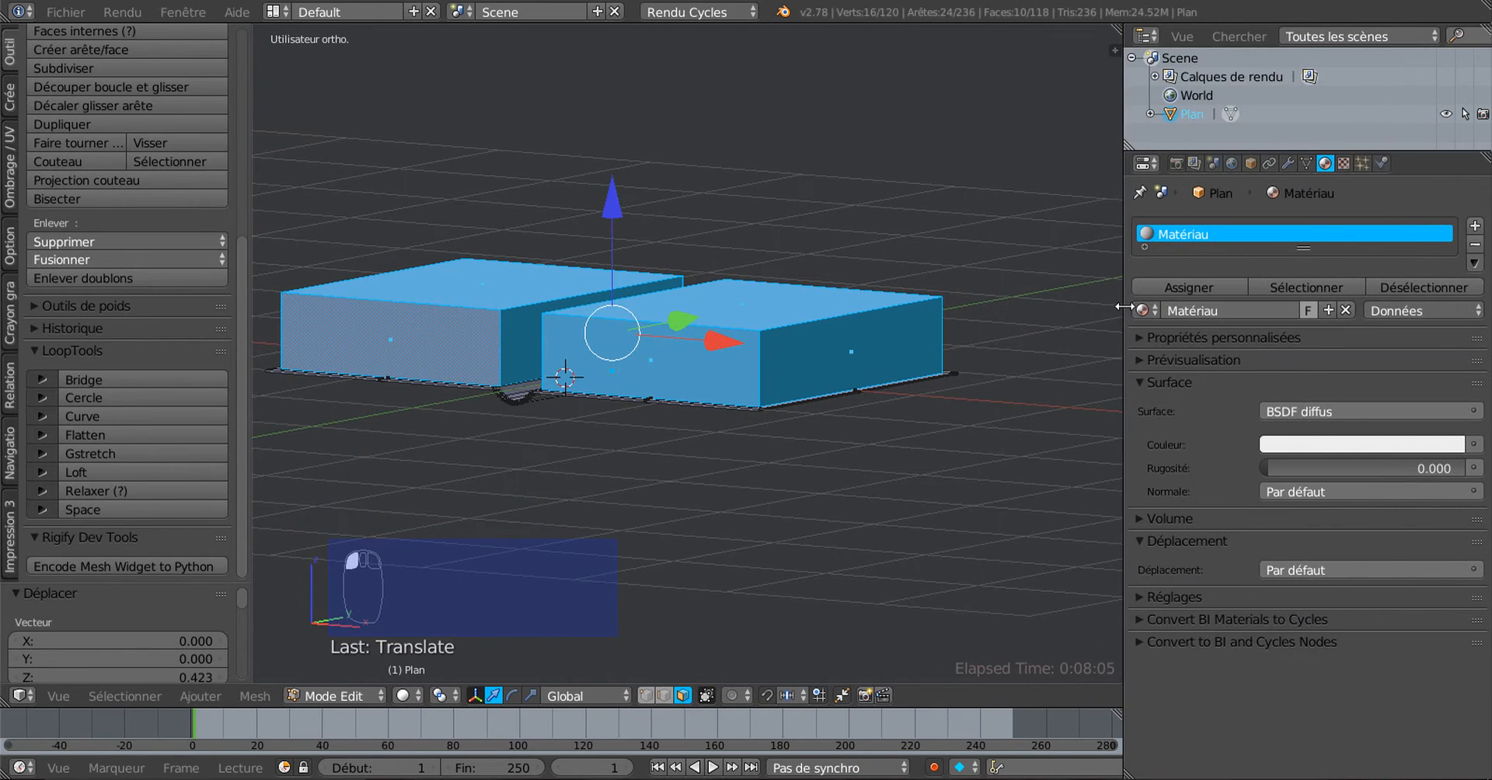
pyautogui.click(1475, 226)
pyautogui.click(1226, 348)
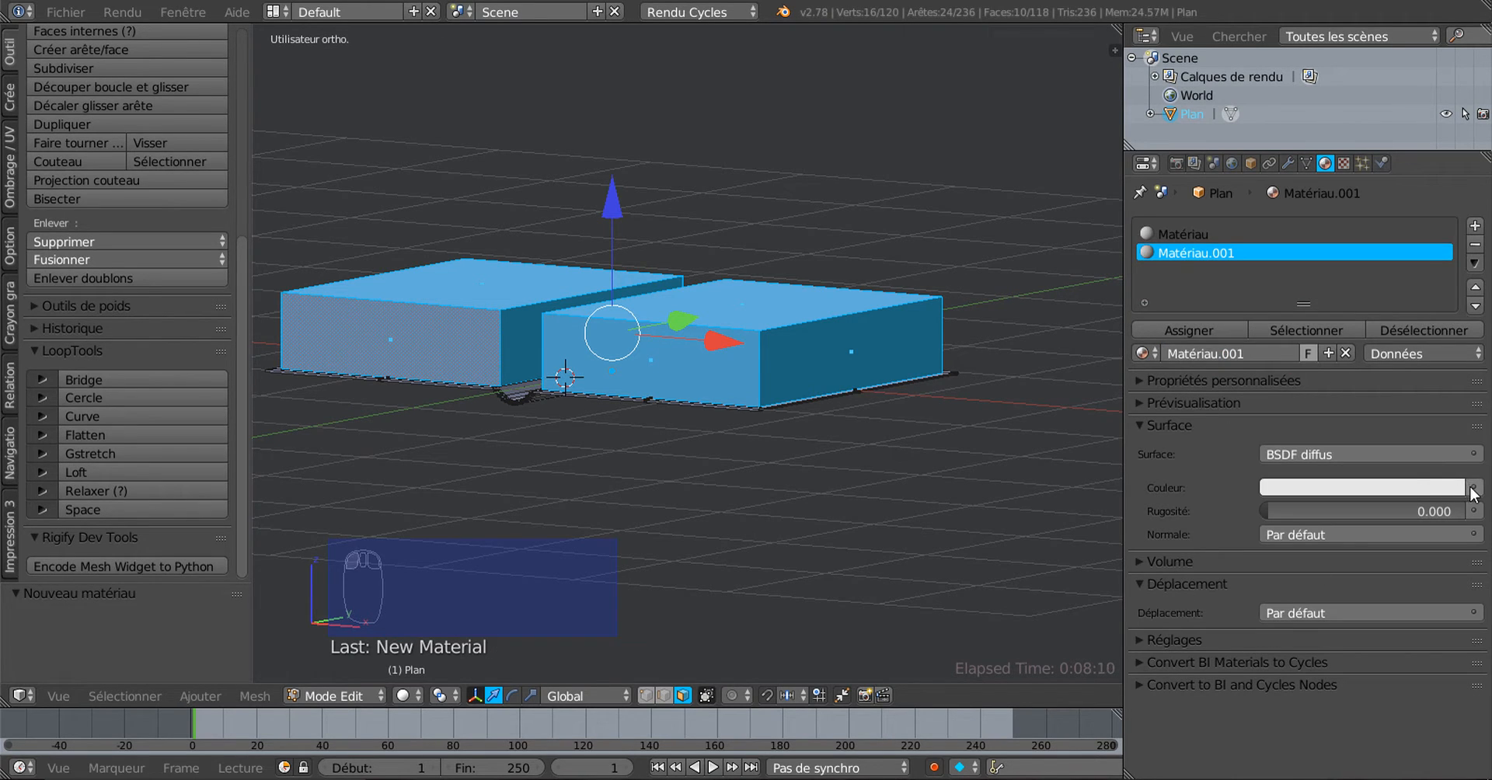
pyautogui.click(1439, 485)
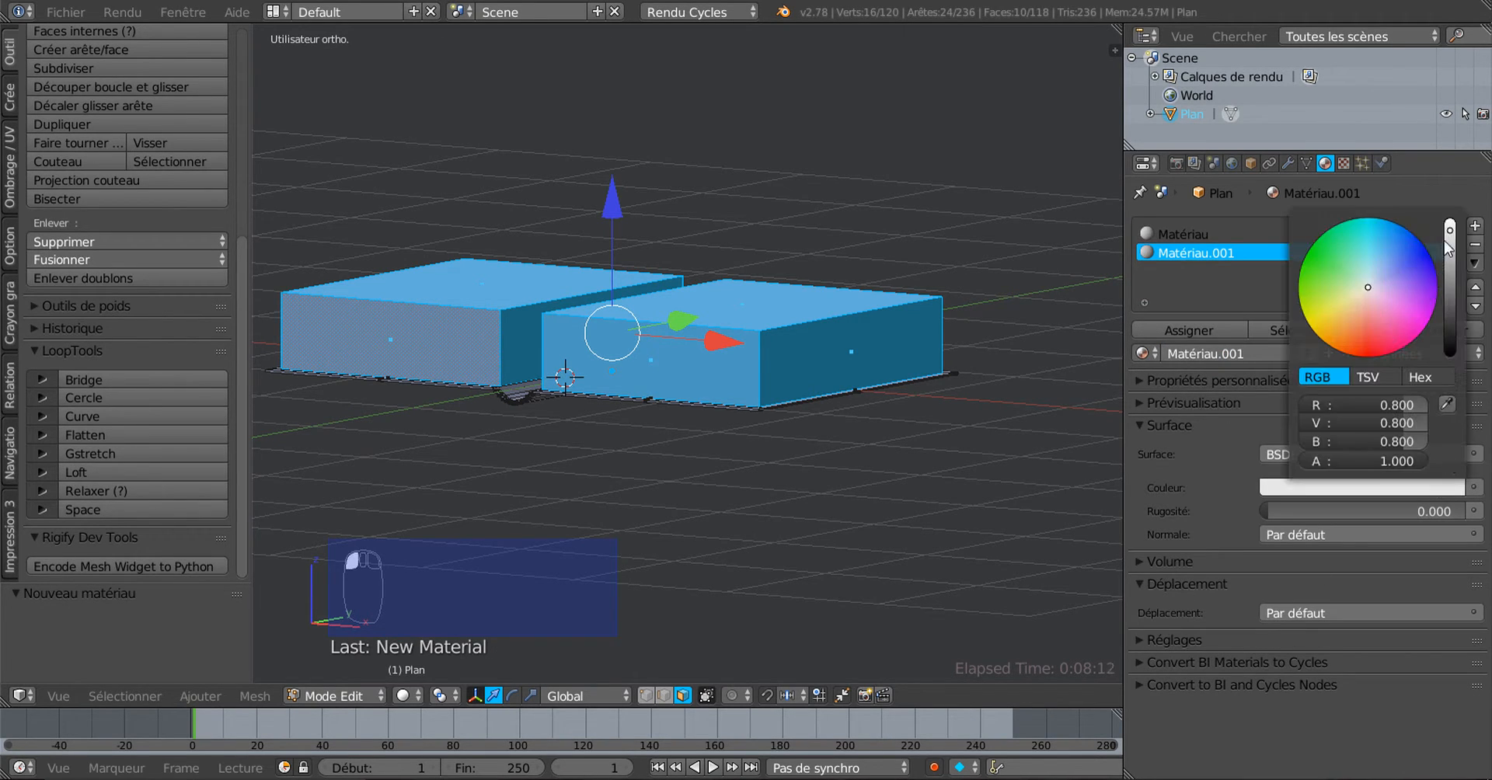
pyautogui.moveTo(1449, 230); pyautogui.dragTo(1449, 248)
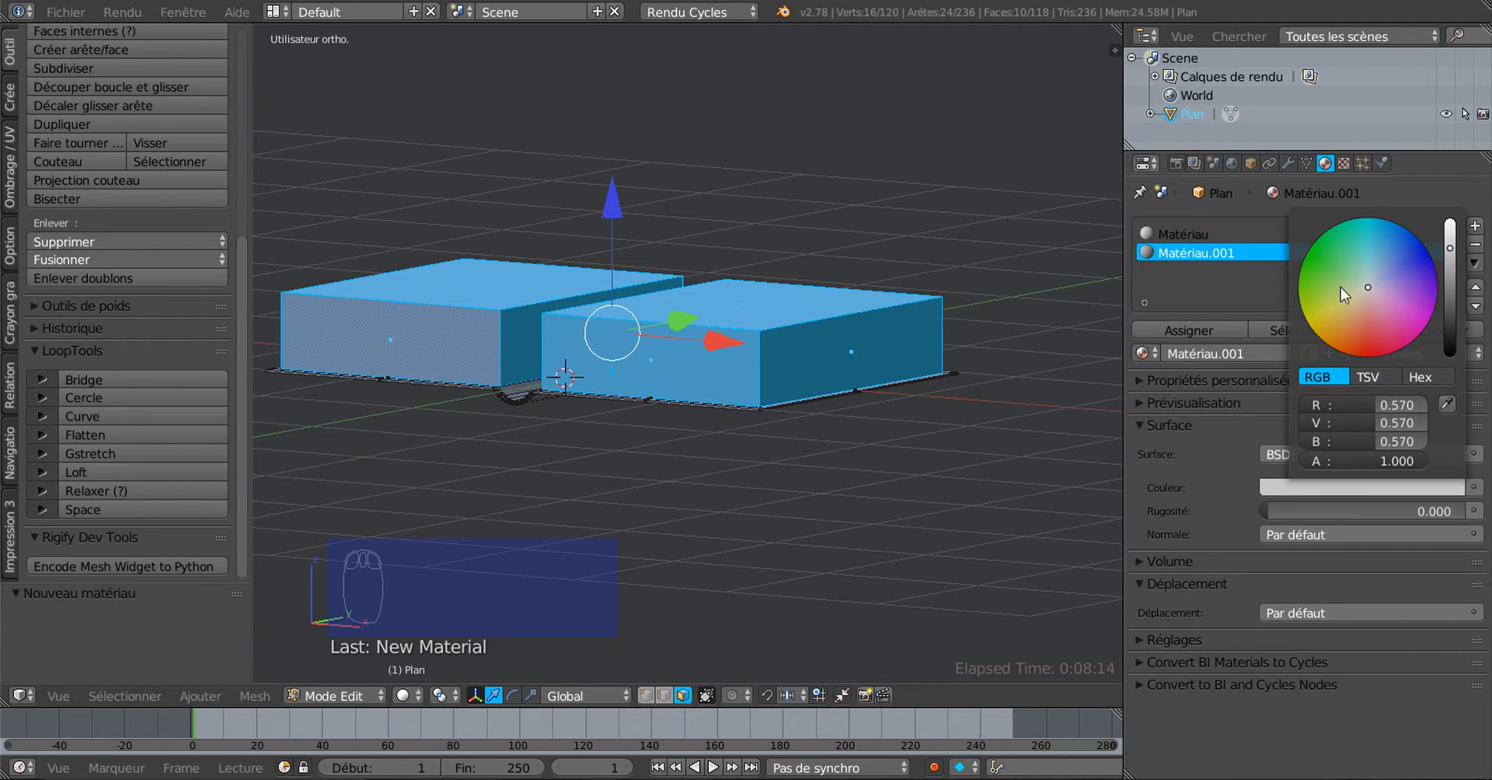
pyautogui.click(1137, 355)
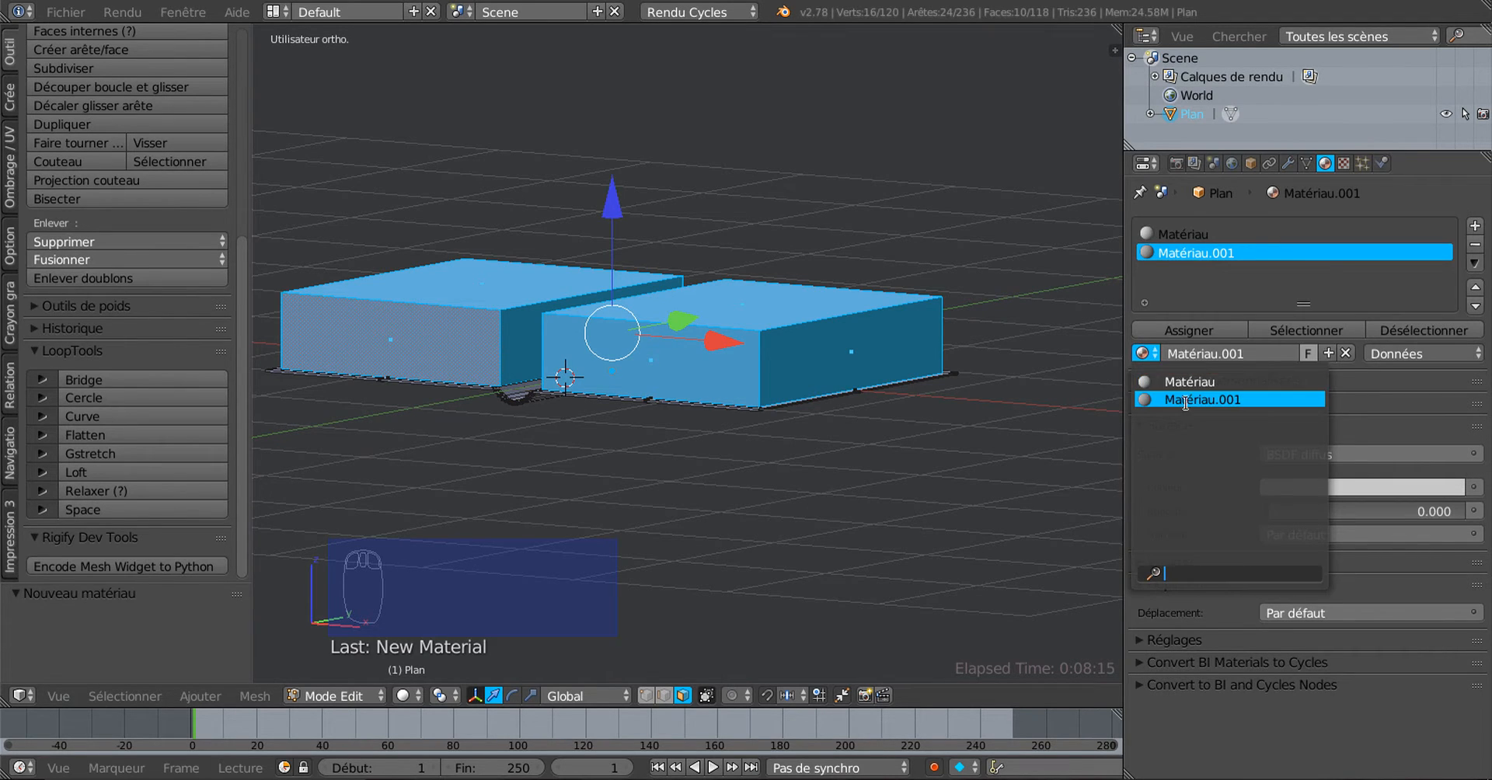
pyautogui.click(1204, 326)
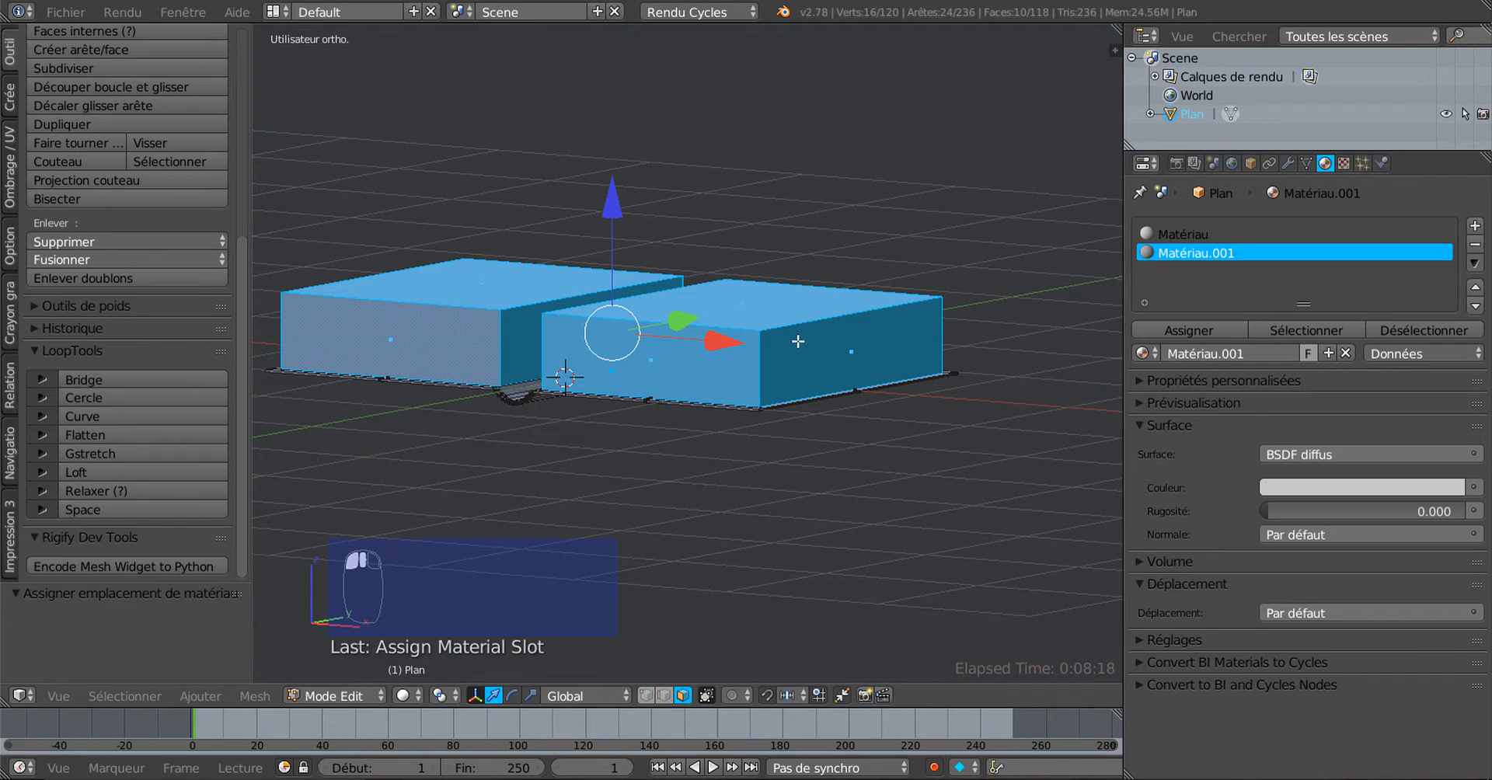
# Pick the top faces of both page blocks and lower them 0.340 along Z
pyautogui.click(745, 296)
pyautogui.moveTo(775, 436); pyautogui.dragTo(732, 367, button='middle')
pyautogui.keyDown('shift'); pyautogui.click(639, 375); pyautogui.keyUp('shift')
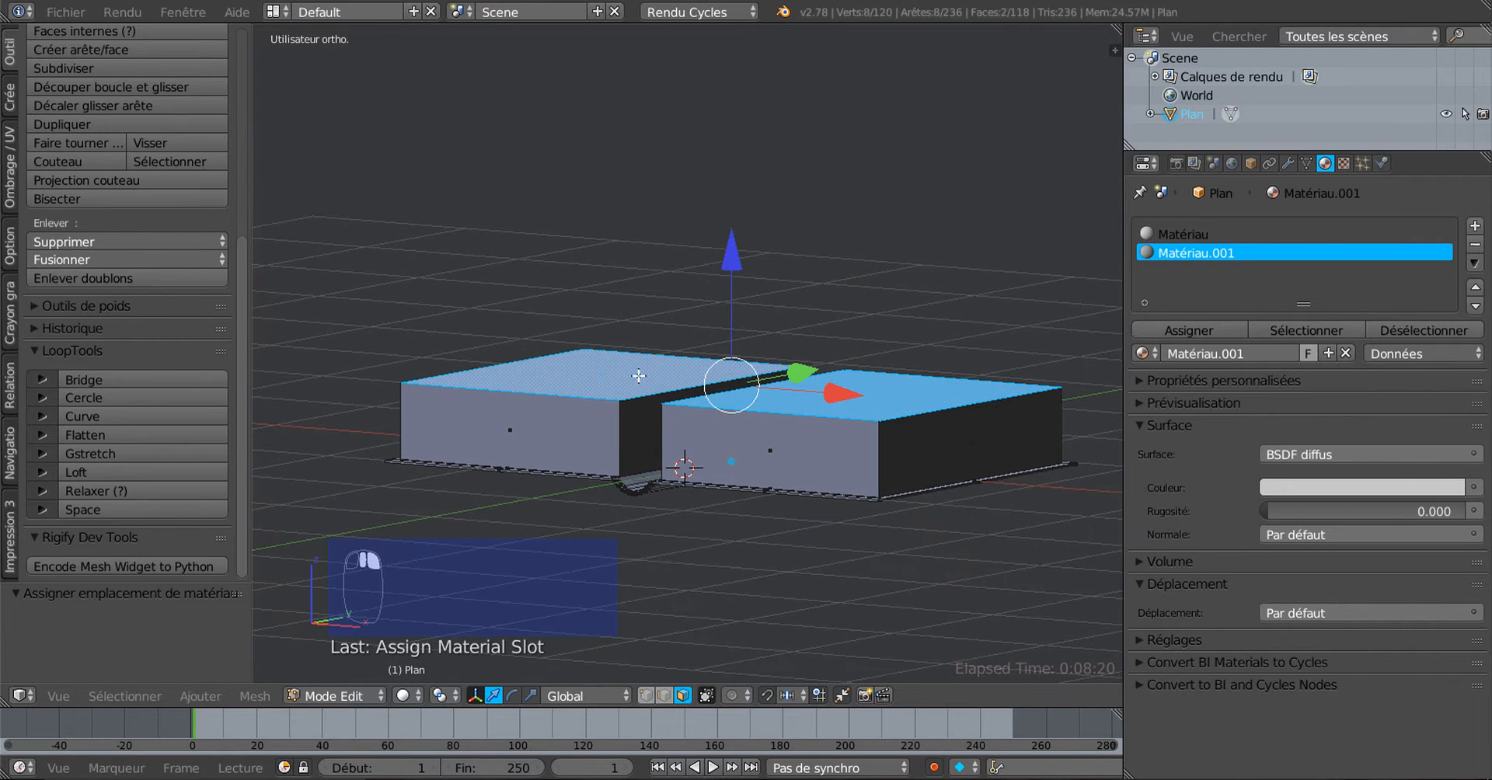
pyautogui.scroll(2, 752, 501)
pyautogui.keyDown('shift'); pyautogui.moveTo(783, 534); pyautogui.dragTo(637, 463, button='middle'); pyautogui.keyUp('shift')
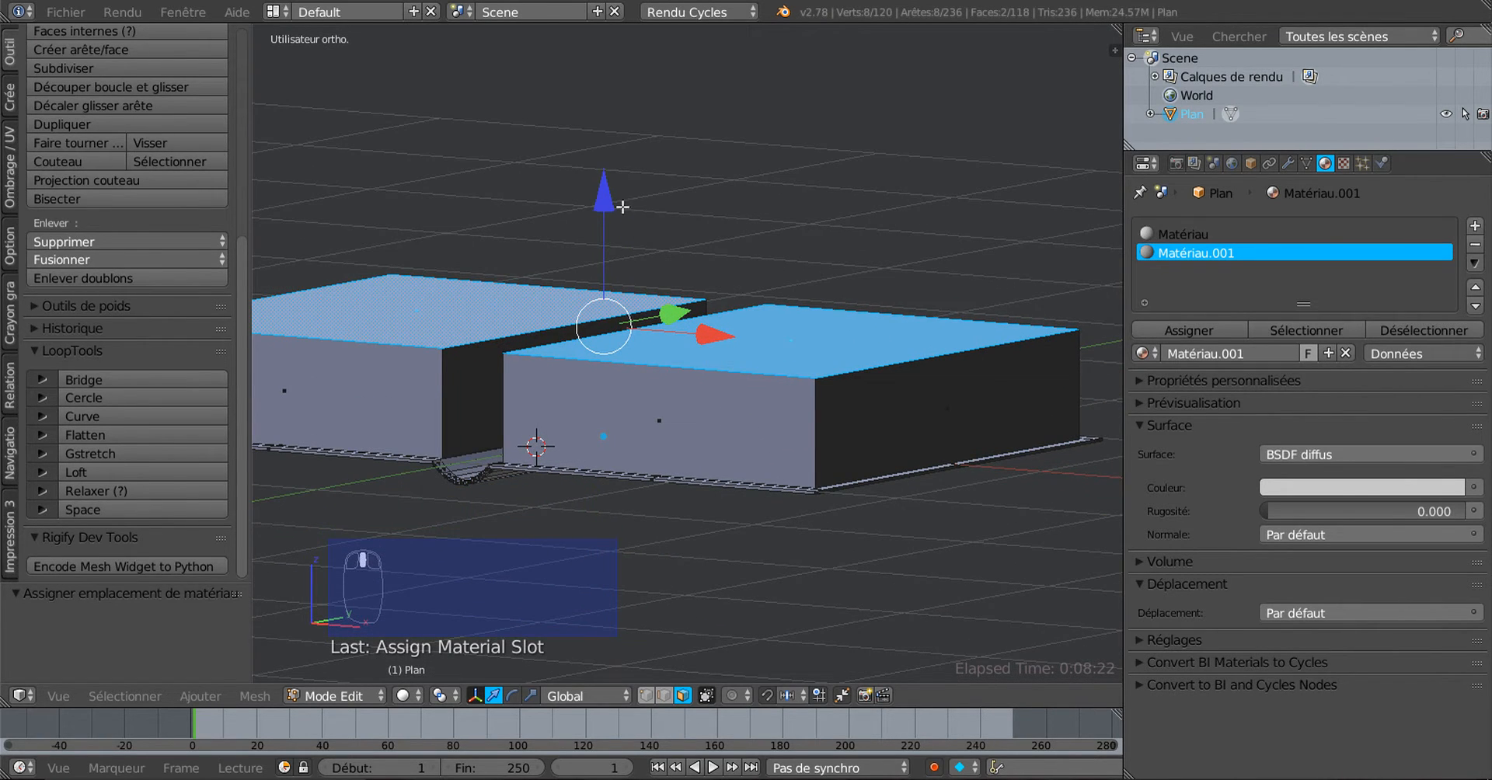
pyautogui.moveTo(622, 207); pyautogui.dragTo(614, 295)
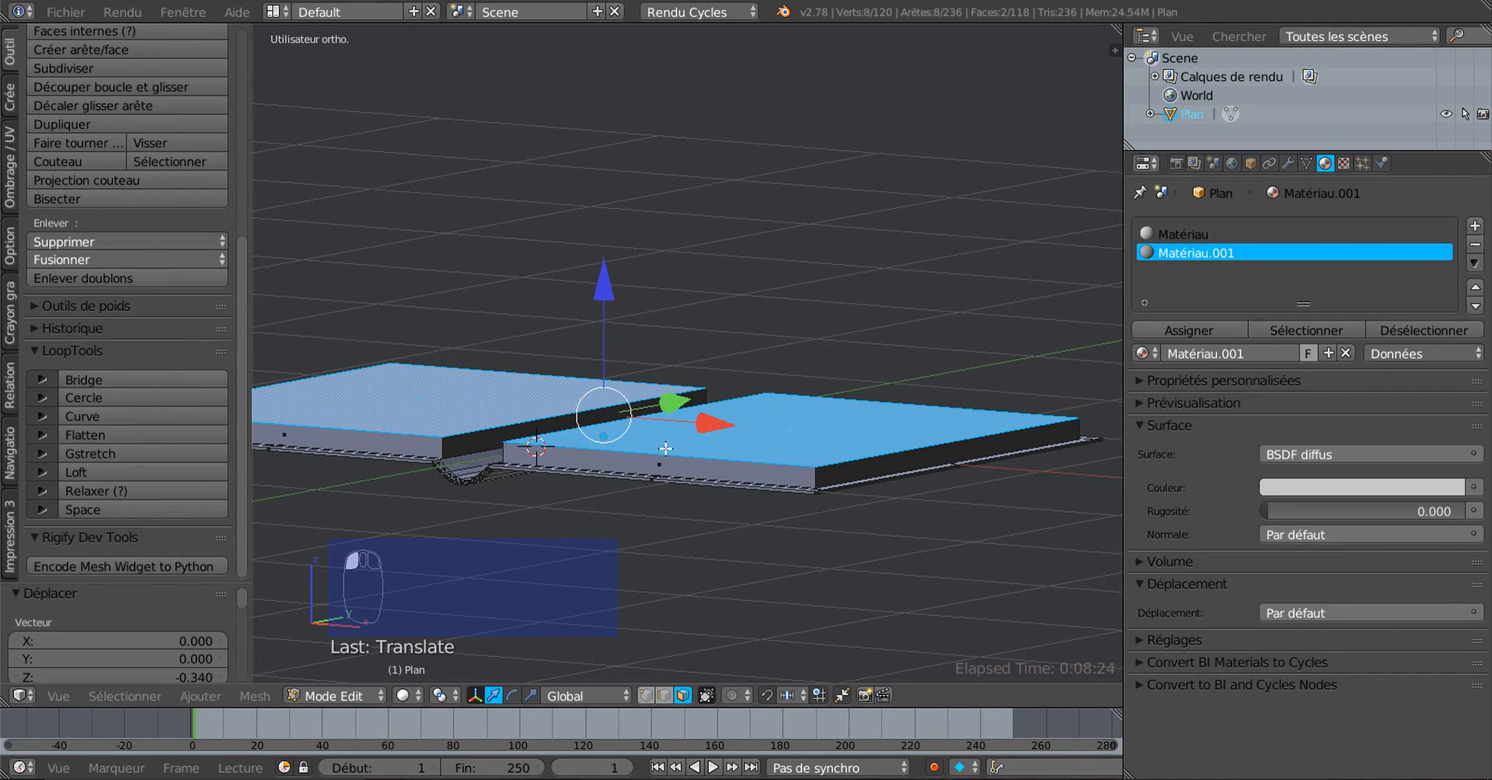
# Lower the two page top faces further toward the cover along Z, by 0.073 and by another 0.006
pyautogui.scroll(3, 666, 448)
pyautogui.keyDown('shift'); pyautogui.moveTo(648, 488); pyautogui.dragTo(867, 385, button='middle'); pyautogui.keyUp('shift')
pyautogui.scroll(2, 867, 385)
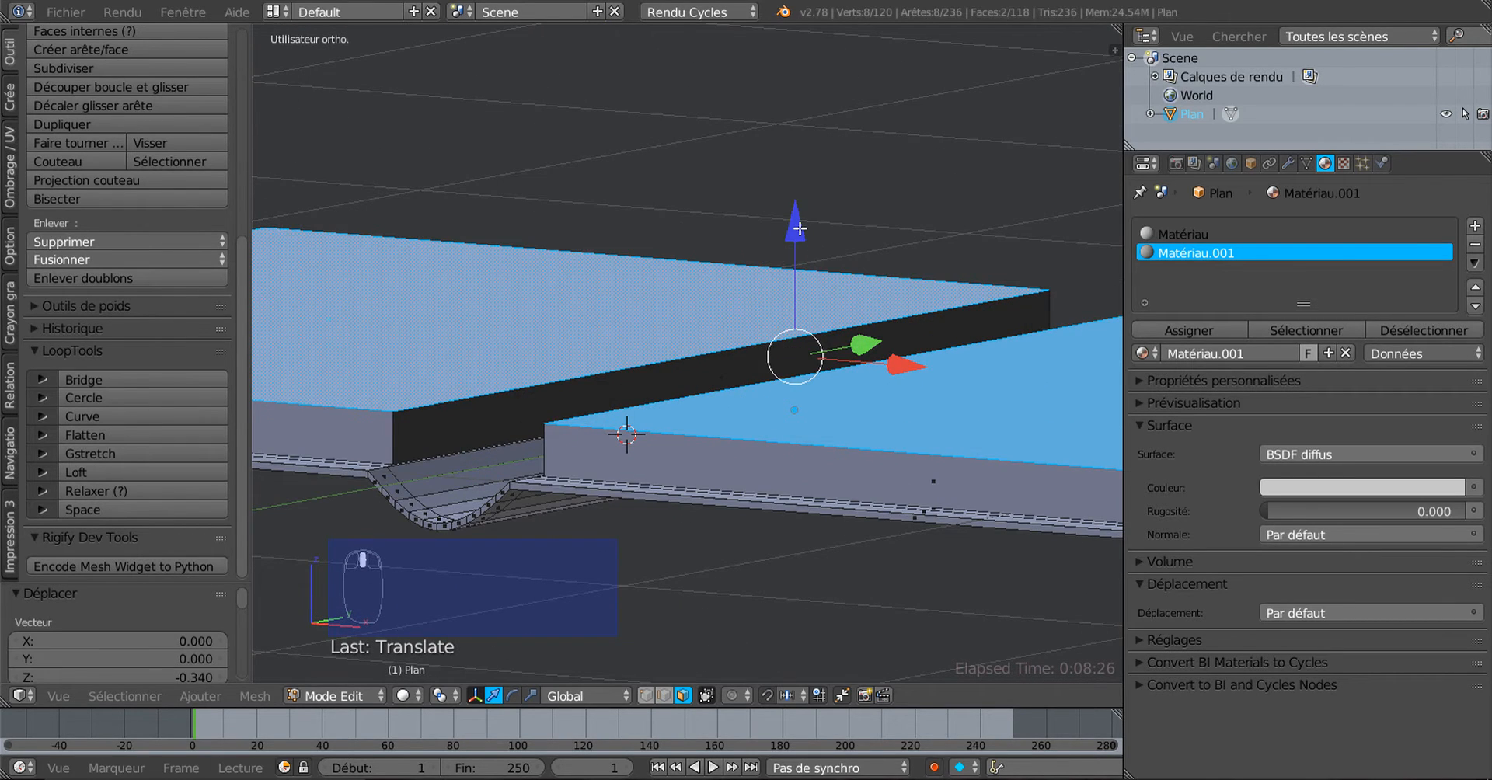
pyautogui.moveTo(799, 228); pyautogui.dragTo(809, 275)
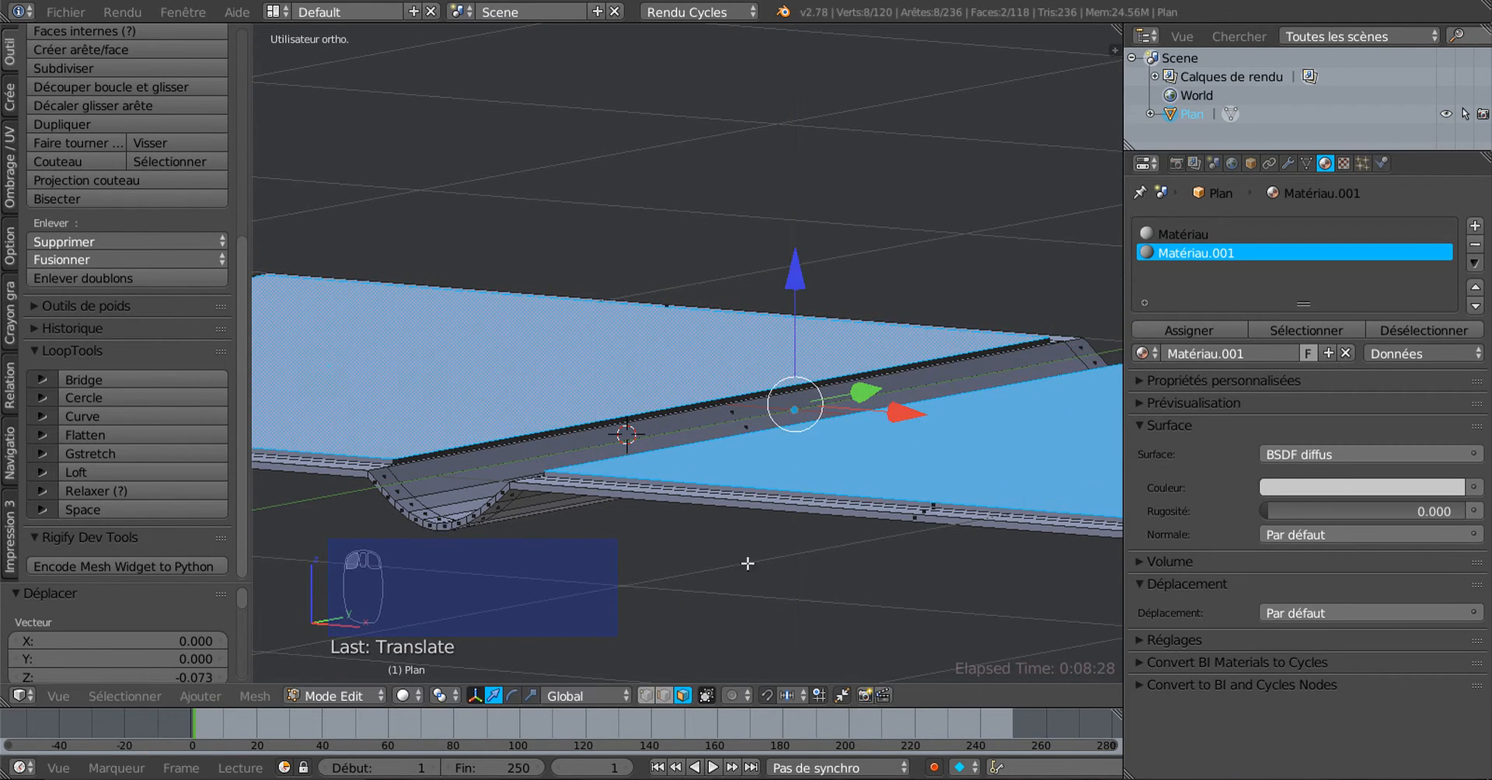
pyautogui.keyDown('shift'); pyautogui.moveTo(375, 536); pyautogui.dragTo(866, 567, button='middle'); pyautogui.keyUp('shift')
pyautogui.keyDown('shift'); pyautogui.moveTo(922, 498); pyautogui.dragTo(699, 483, button='middle'); pyautogui.keyUp('shift')
pyautogui.scroll(3, 645, 502)
pyautogui.keyDown('shift'); pyautogui.moveTo(725, 579); pyautogui.dragTo(363, 533, button='middle'); pyautogui.keyUp('shift')
pyautogui.moveTo(975, 306); pyautogui.dragTo(977, 303)
# Check the material assignment by selecting the faces of Matériau, clearing the selection, and selecting the faces of Matériau.001
pyautogui.moveTo(929, 333); pyautogui.dragTo(777, 585, button='middle')
pyautogui.scroll(-3, 832, 527)
pyautogui.scroll(5, 815, 588)
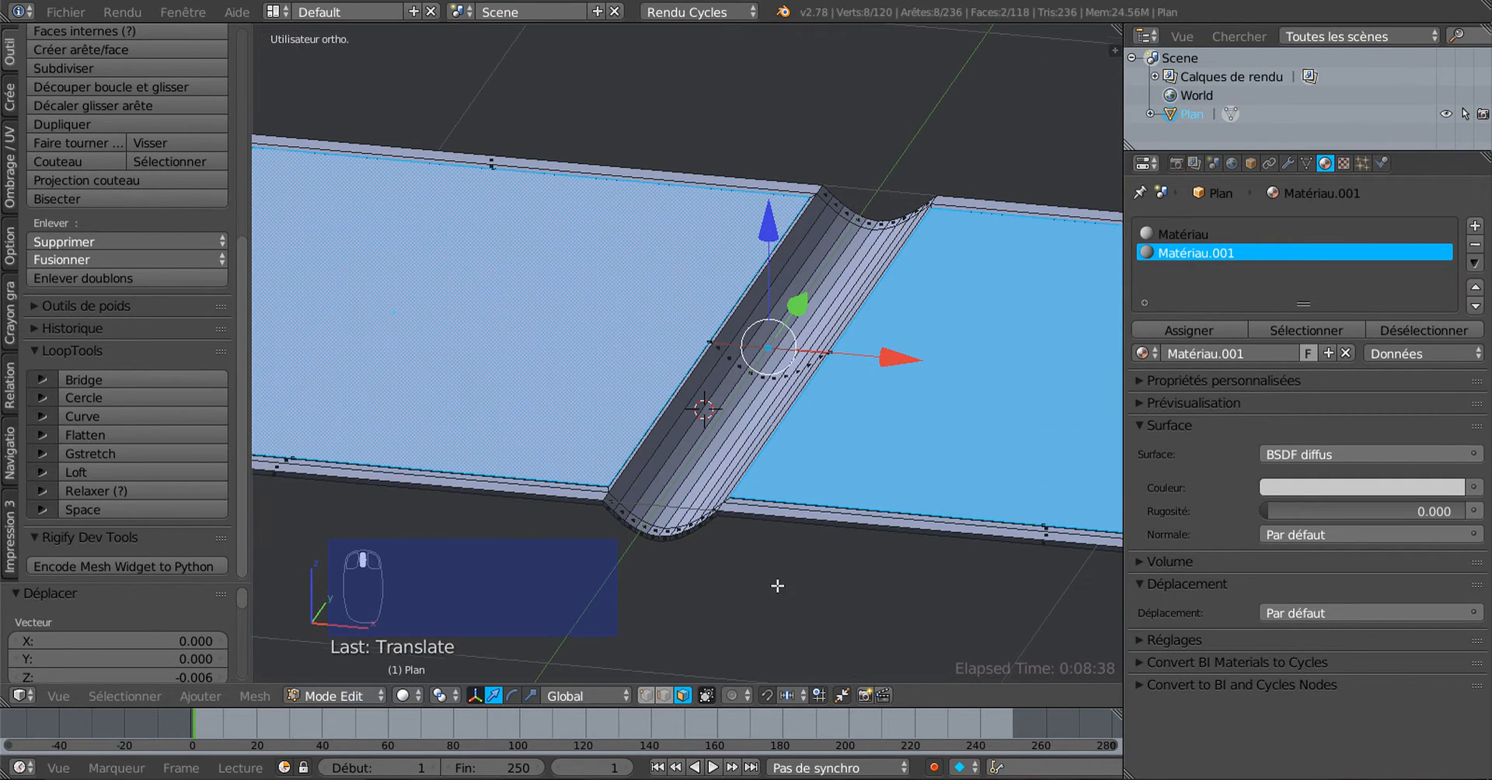
pyautogui.rightClick(710, 412)
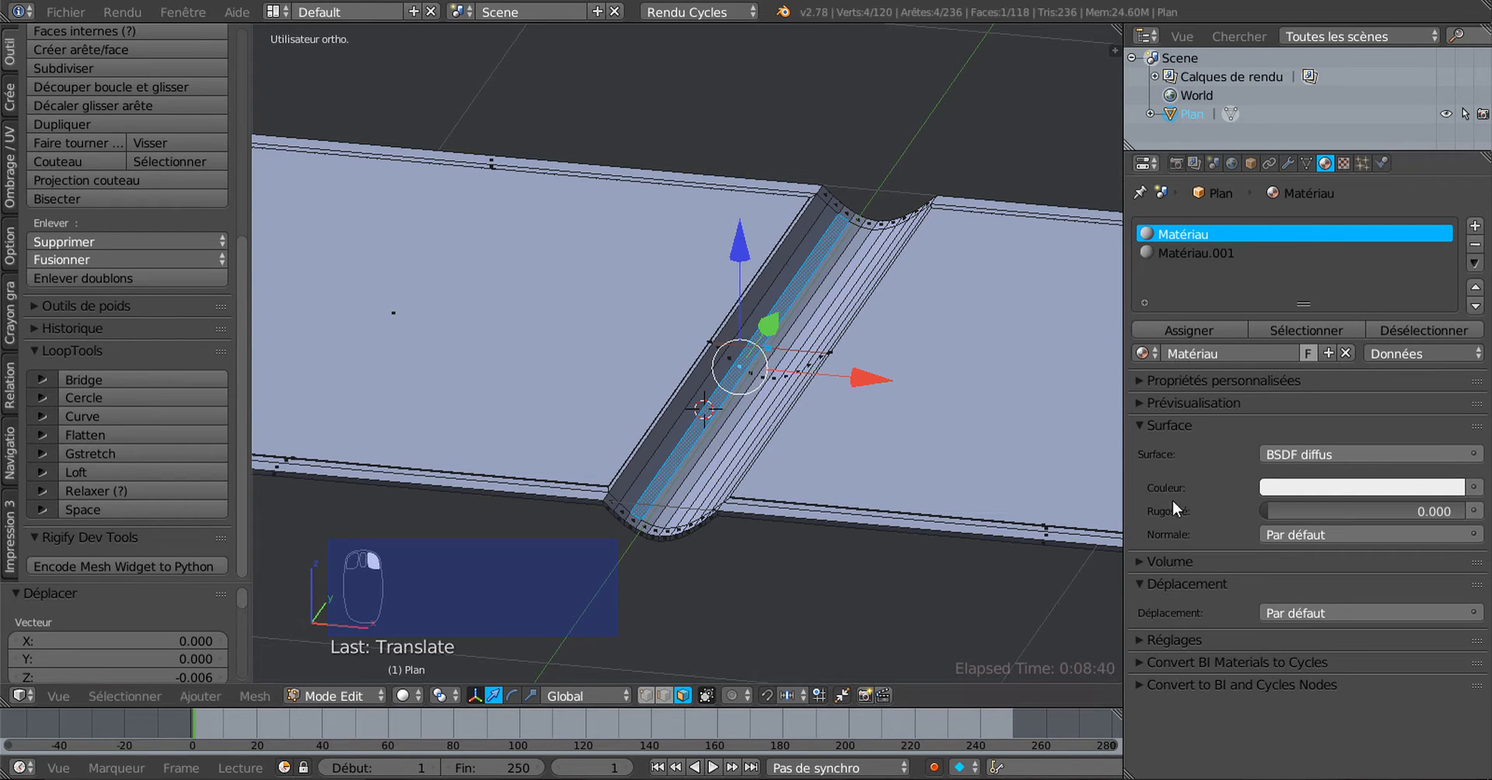
pyautogui.click(1305, 329)
pyautogui.scroll(-3, 841, 542)
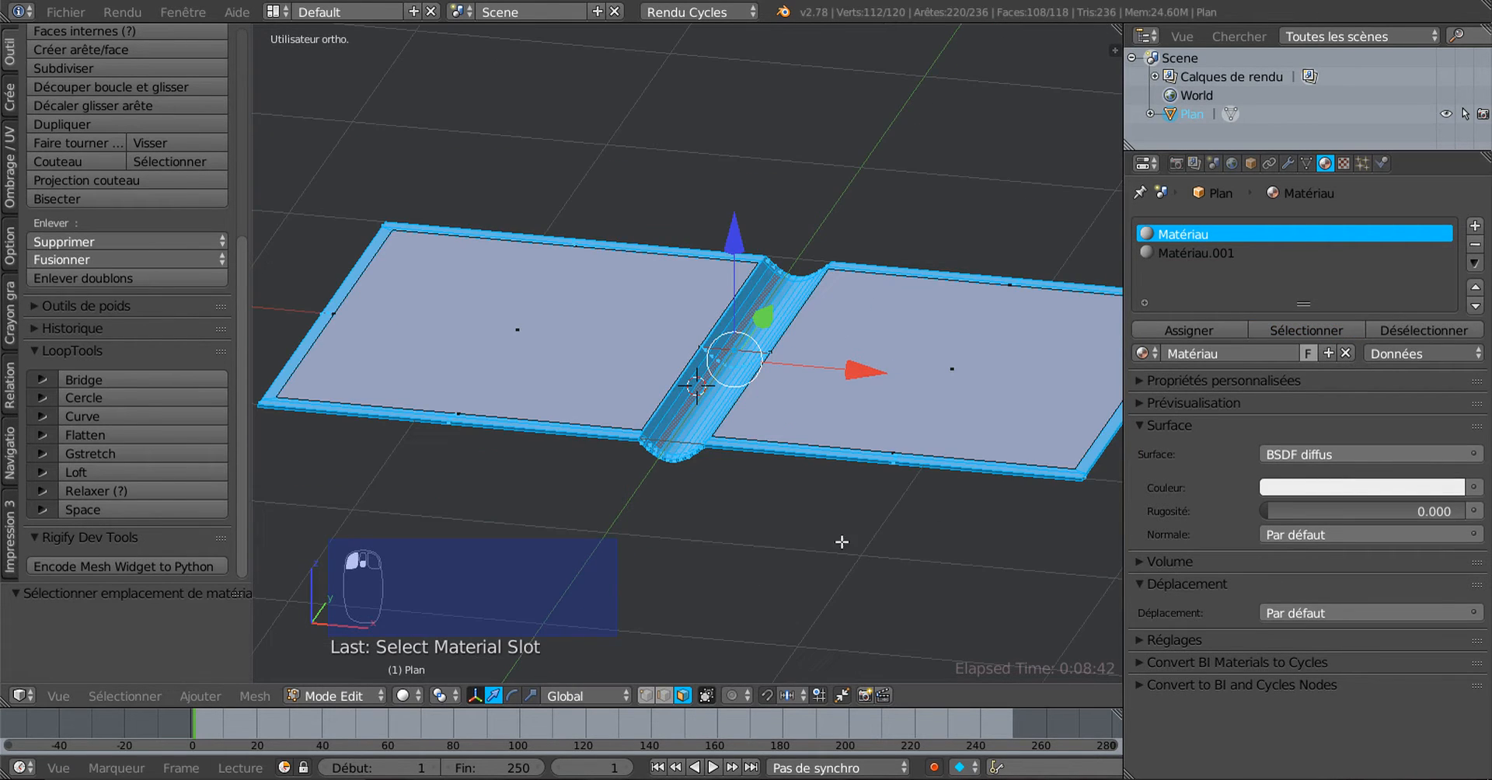
pyautogui.moveTo(1042, 330); pyautogui.dragTo(951, 244, button='middle')
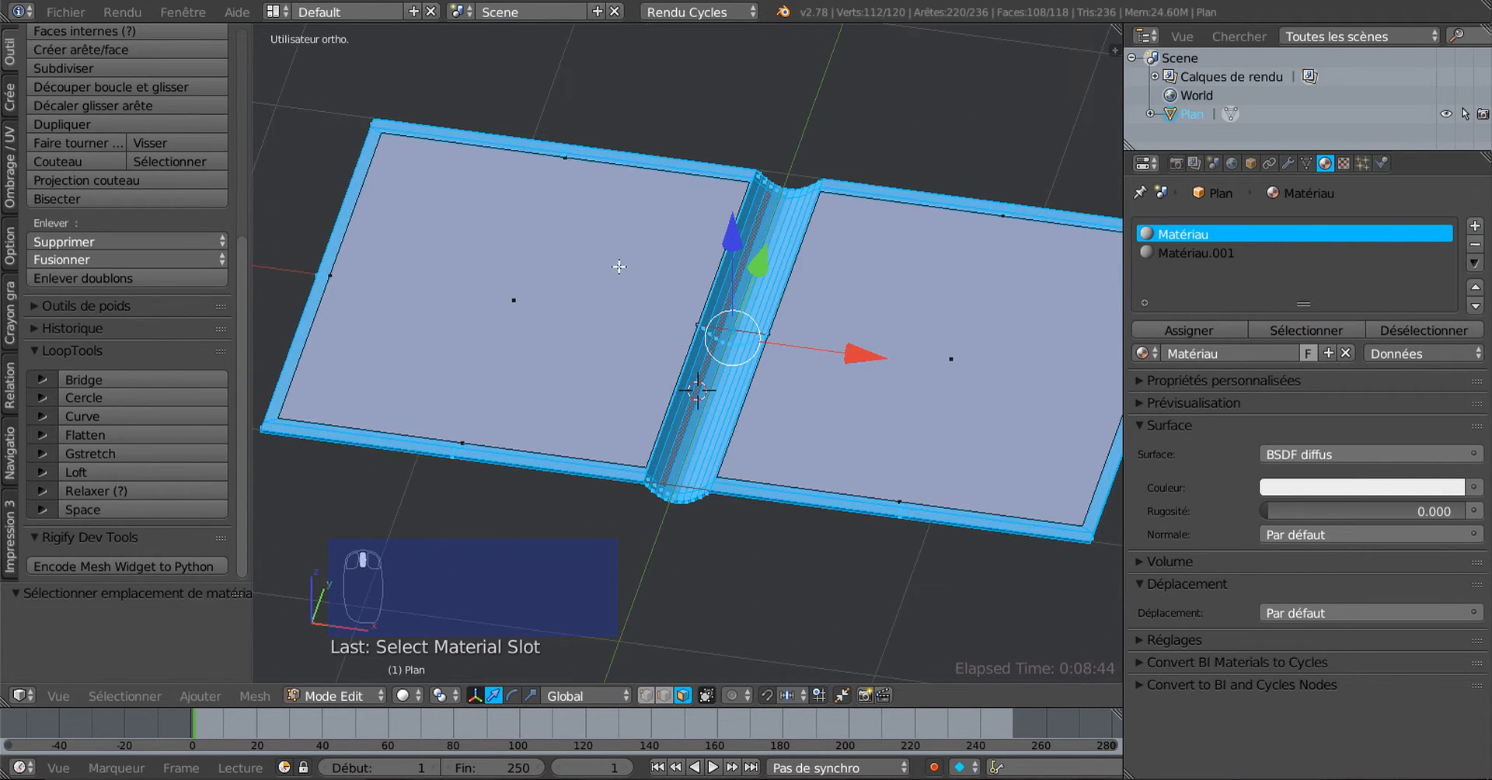
pyautogui.press('a')
pyautogui.click(1321, 253)
pyautogui.click(1297, 329)
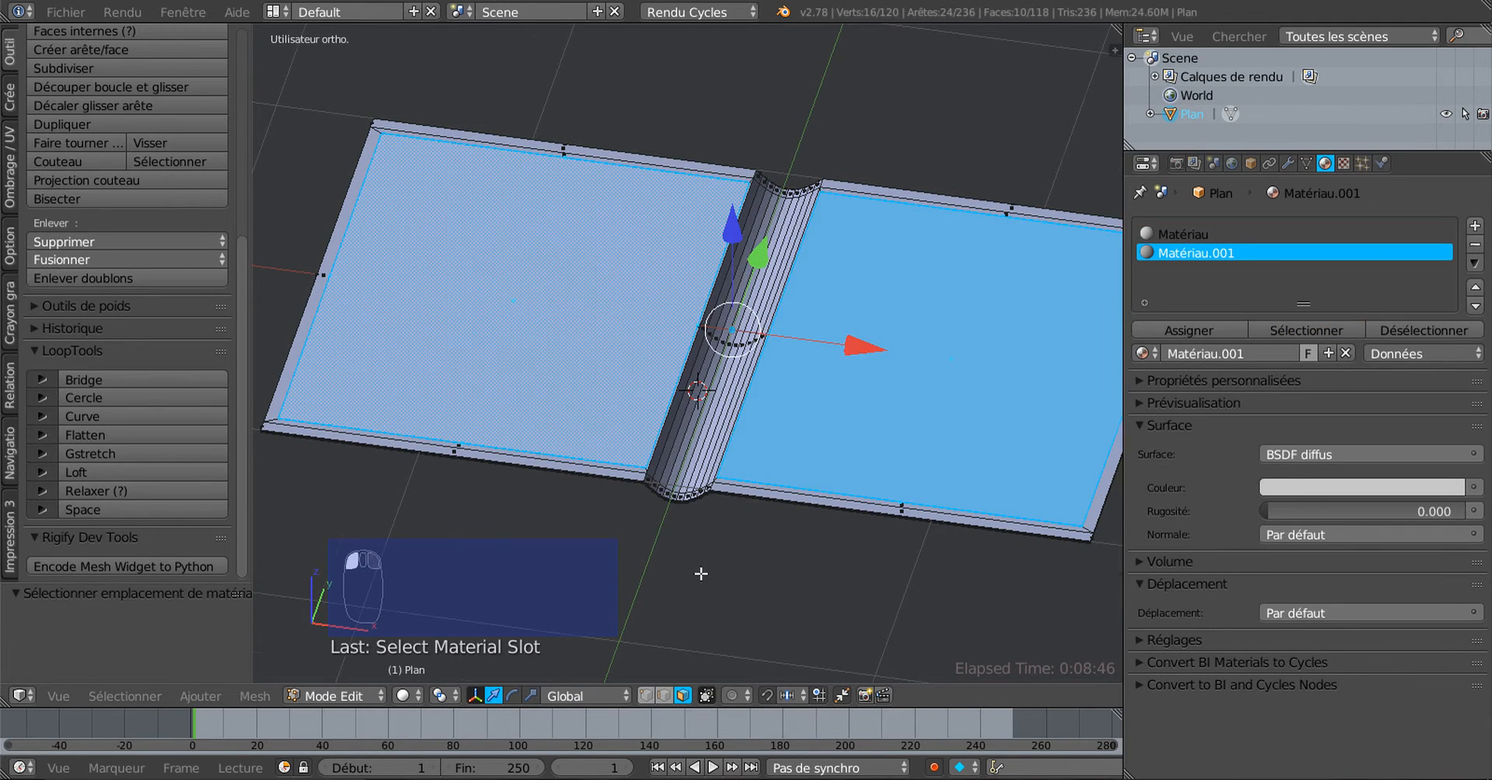
# Examine the thin page layers along the cover's edges and spine up close, and from the front and above
pyautogui.scroll(2, 701, 574)
pyautogui.moveTo(704, 549); pyautogui.dragTo(656, 510, button='middle')
pyautogui.keyDown('shift'); pyautogui.moveTo(765, 519); pyautogui.dragTo(599, 521, button='middle'); pyautogui.keyUp('shift')
pyautogui.scroll(3, 614, 586)
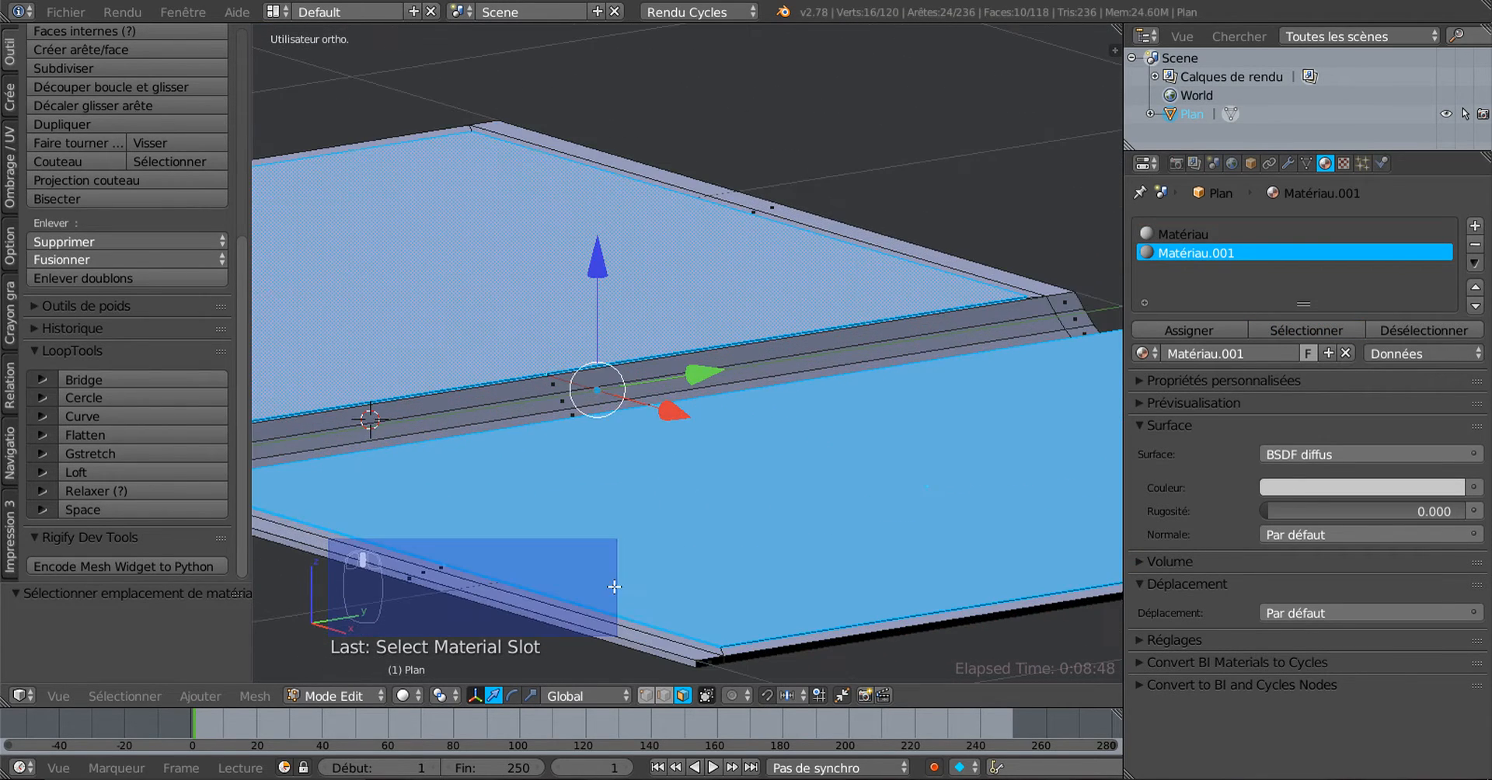
pyautogui.keyDown('shift'); pyautogui.moveTo(790, 556); pyautogui.dragTo(954, 444, button='middle'); pyautogui.keyUp('shift')
pyautogui.scroll(4, 904, 510)
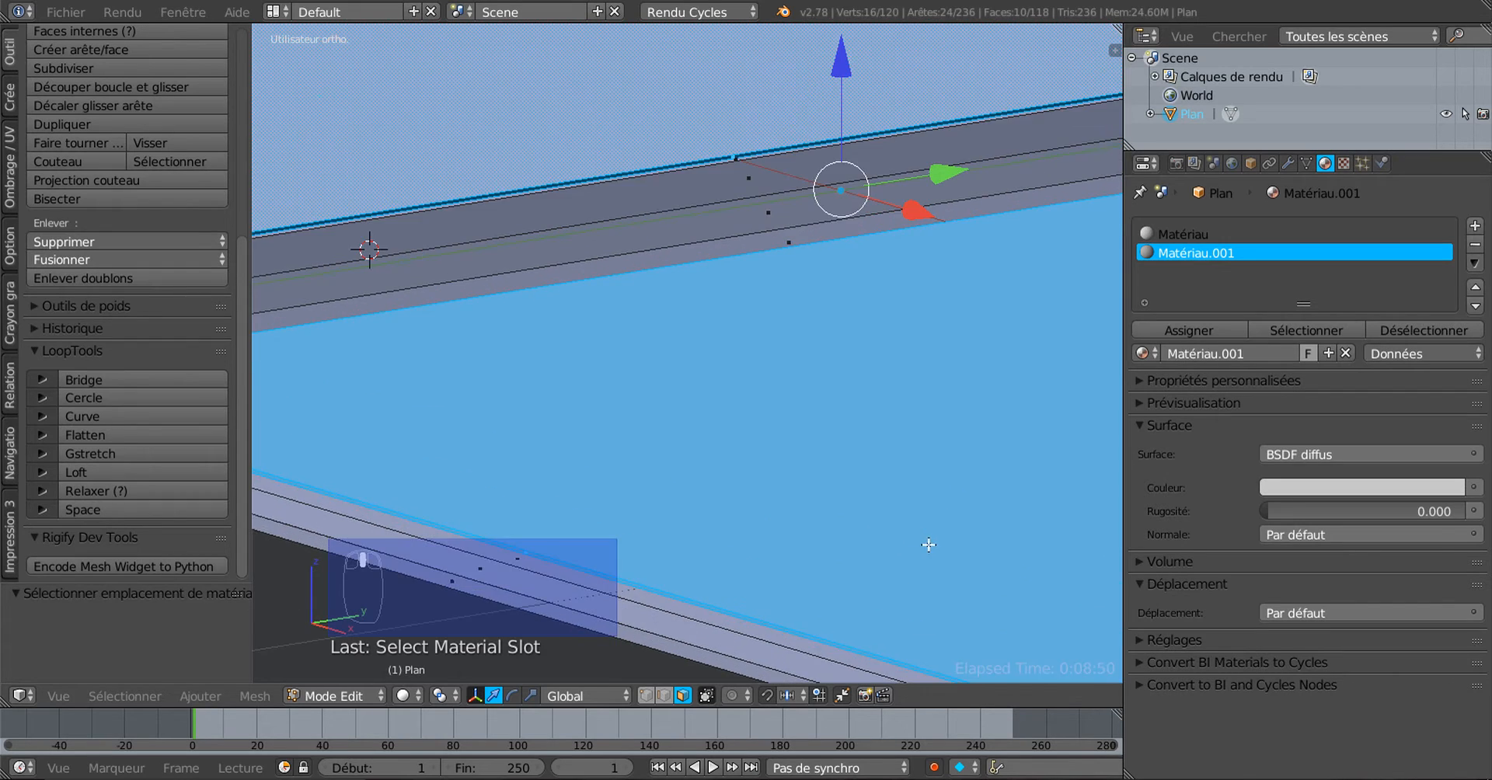
pyautogui.keyDown('shift'); pyautogui.moveTo(929, 545); pyautogui.dragTo(756, 339, button='middle'); pyautogui.keyUp('shift')
pyautogui.keyDown('shift'); pyautogui.moveTo(886, 500); pyautogui.dragTo(714, 448, button='middle'); pyautogui.keyUp('shift')
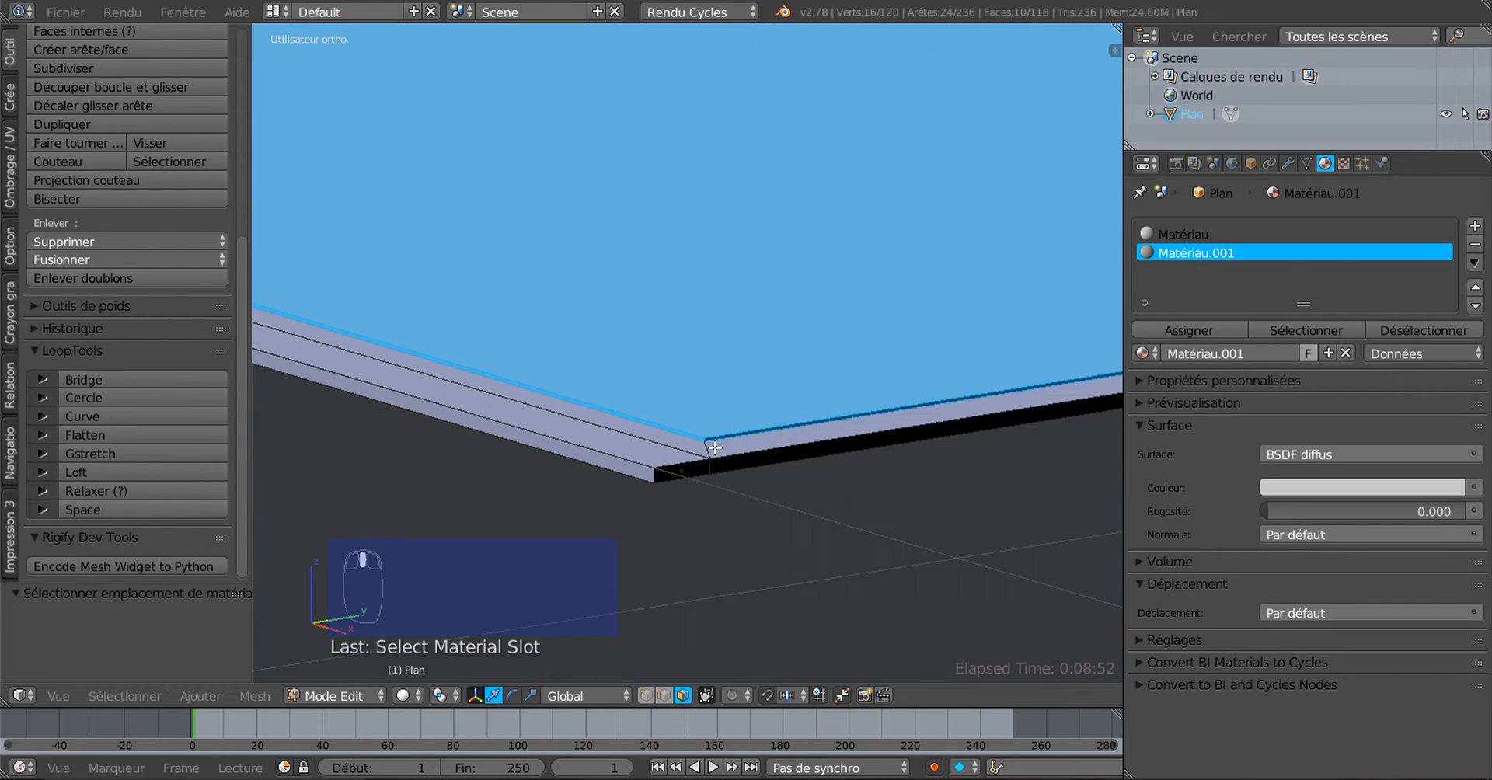
pyautogui.scroll(3, 717, 463)
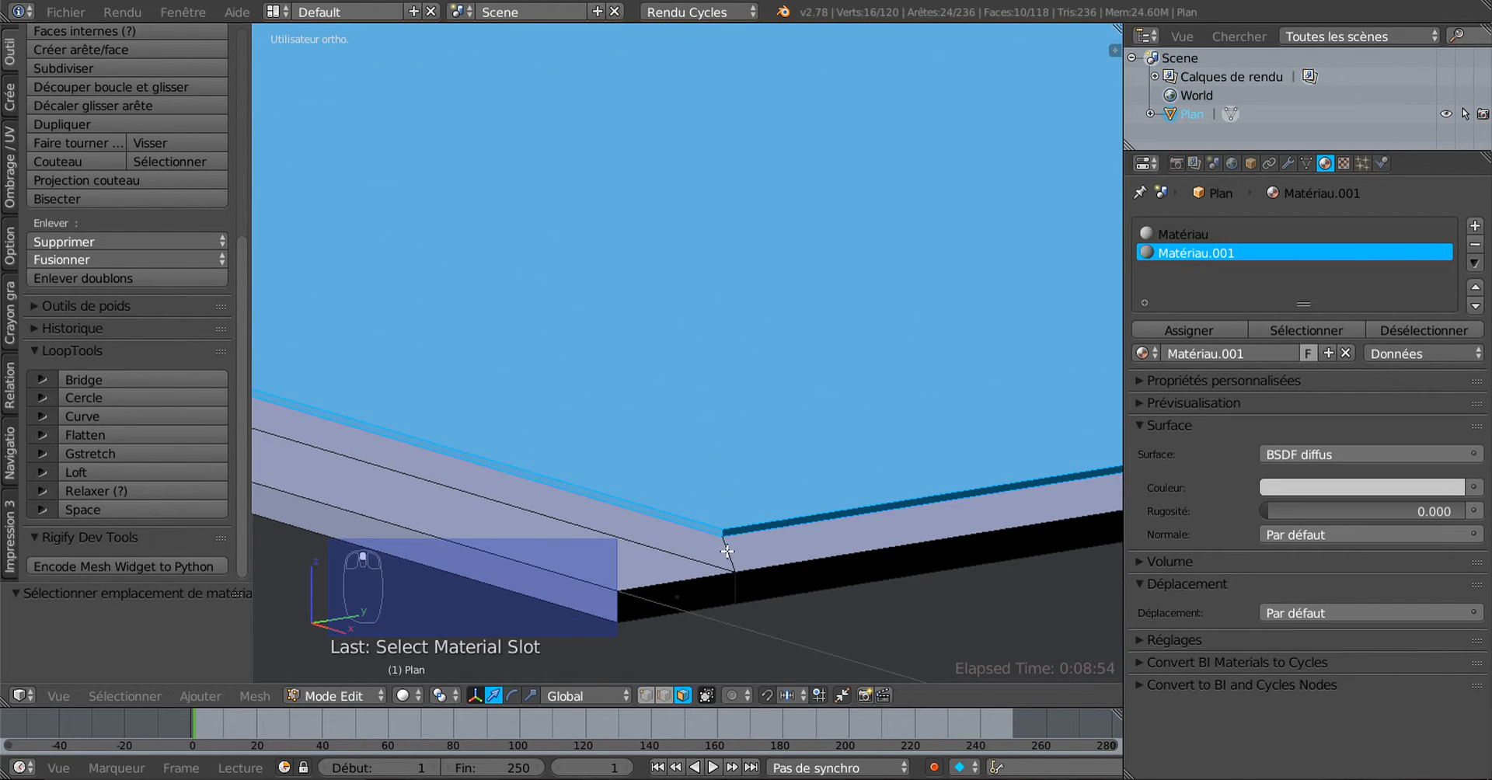
pyautogui.scroll(-8, 806, 560)
pyautogui.moveTo(786, 544); pyautogui.dragTo(869, 590, button='middle')
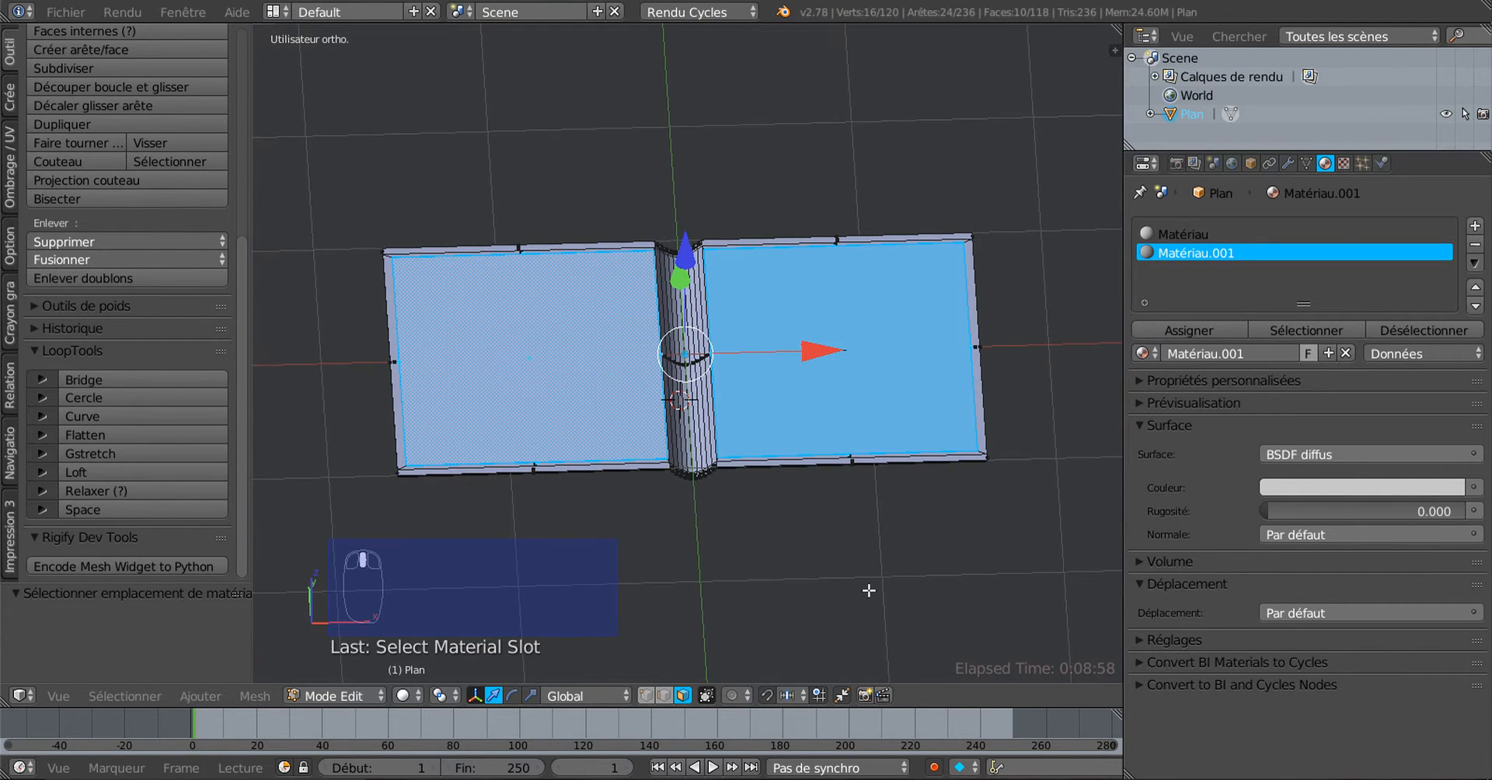
pyautogui.press('KP_1')
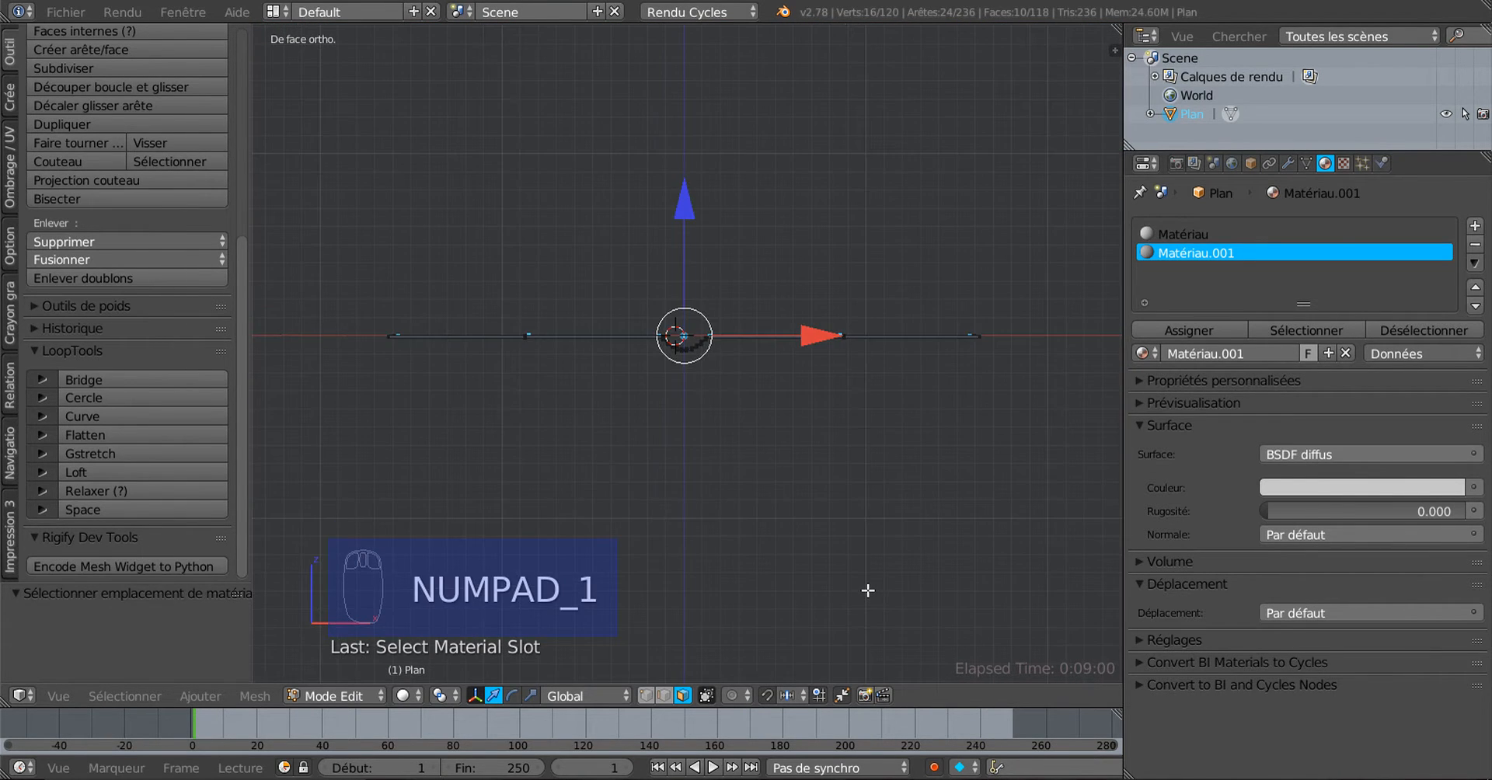
pyautogui.press('KP_7')
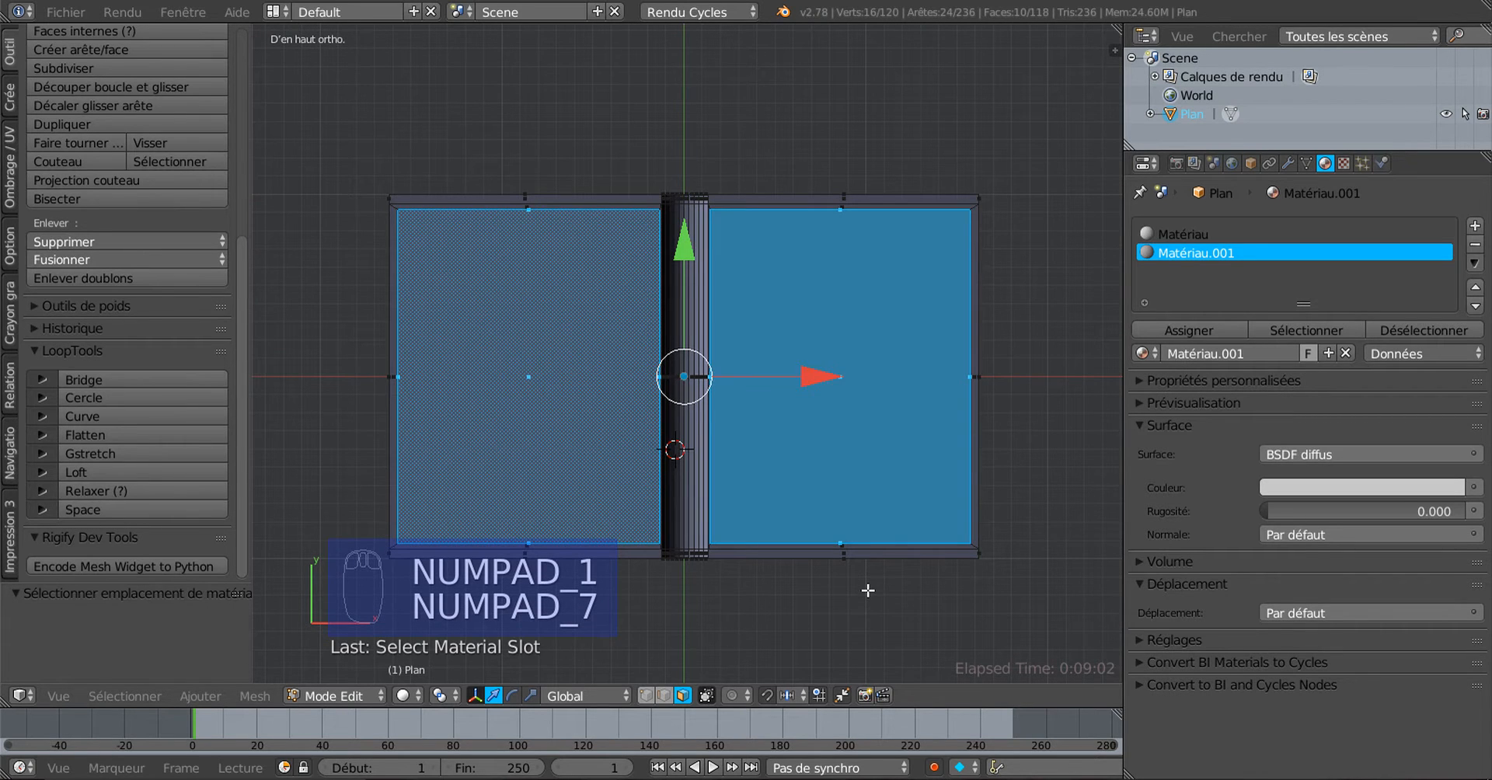
pyautogui.moveTo(884, 480); pyautogui.dragTo(751, 464, button='middle')
pyautogui.scroll(2, 751, 465)
pyautogui.moveTo(689, 513); pyautogui.dragTo(826, 456, button='middle')
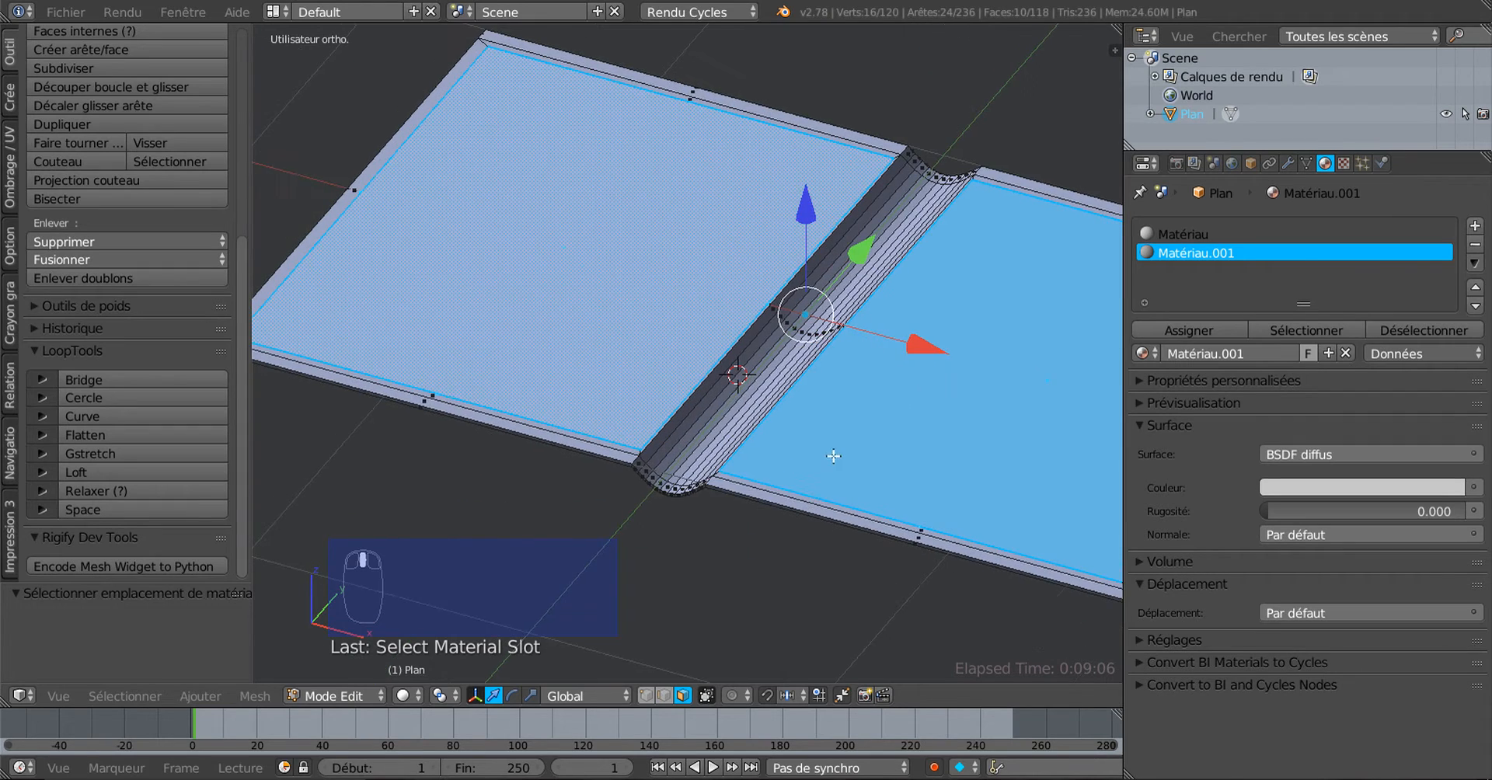
pyautogui.scroll(4, 724, 492)
# In face selection, pick all ten inner lengthwise faces of the curved spine
pyautogui.click(681, 698)
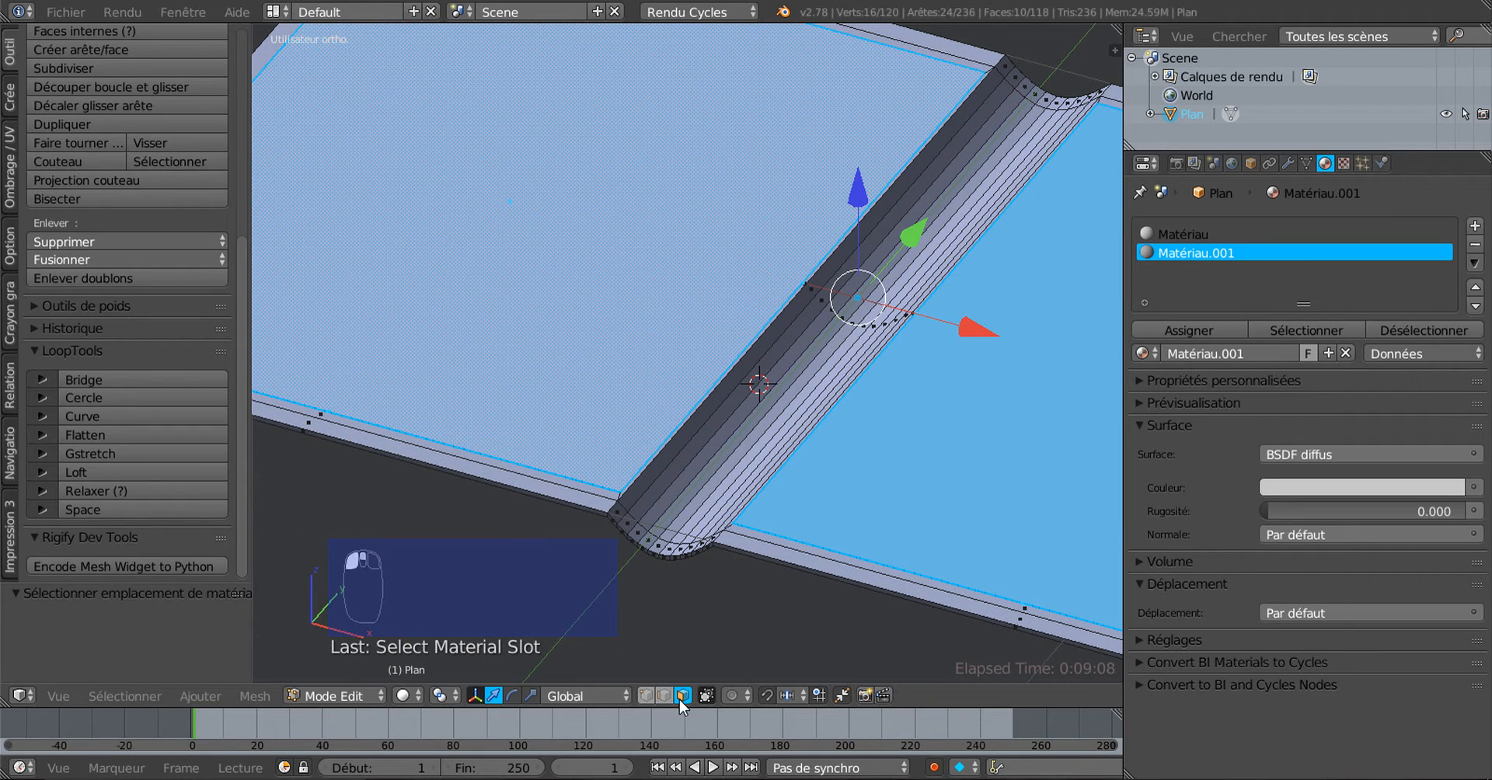
pyautogui.rightClick(676, 448)
pyautogui.keyDown('shift'); pyautogui.rightClick(691, 452); pyautogui.keyUp('shift')
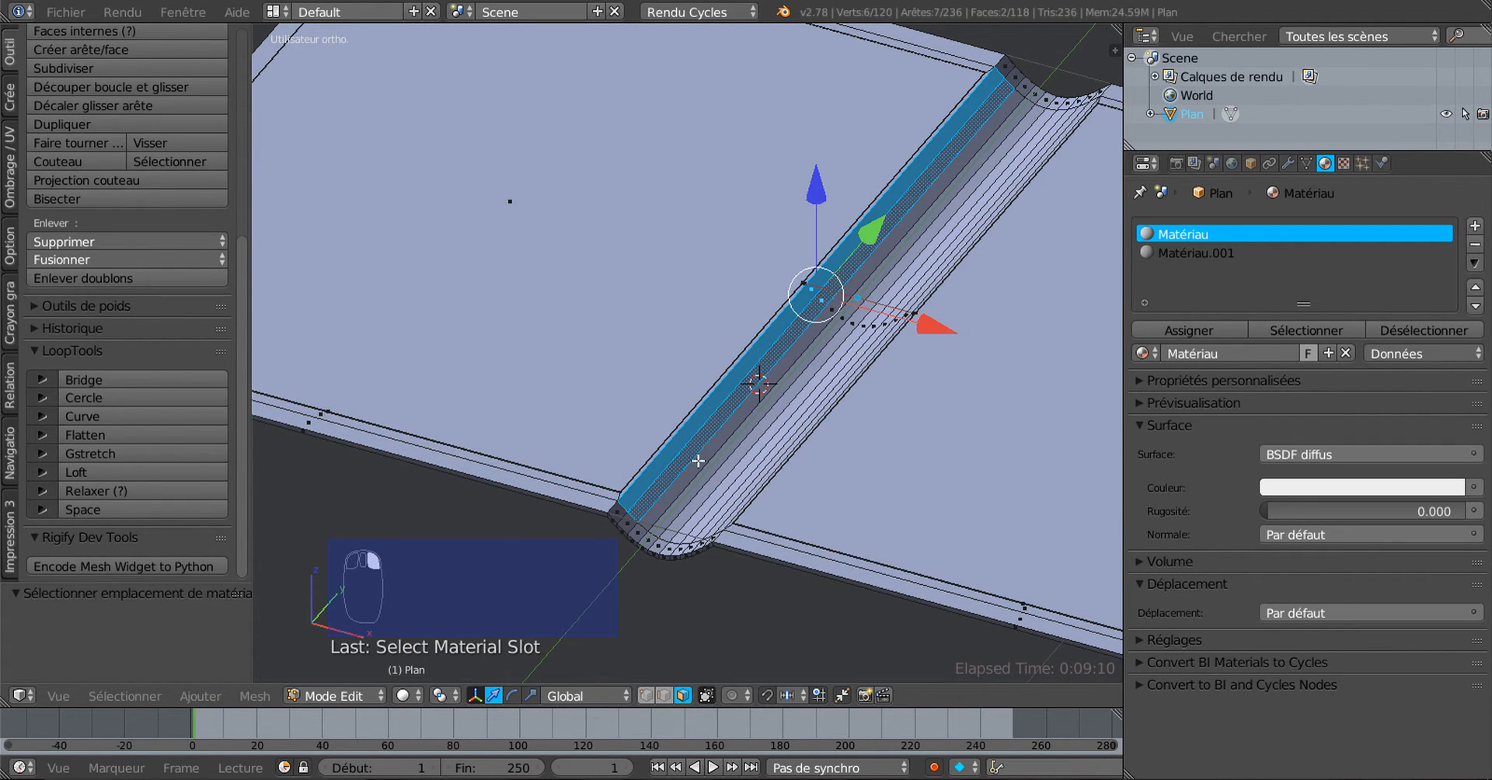
pyautogui.keyDown('shift'); pyautogui.rightClick(708, 467); pyautogui.keyUp('shift')
pyautogui.keyDown('shift'); pyautogui.rightClick(710, 471); pyautogui.keyUp('shift')
pyautogui.keyDown('shift'); pyautogui.rightClick(719, 477); pyautogui.keyUp('shift')
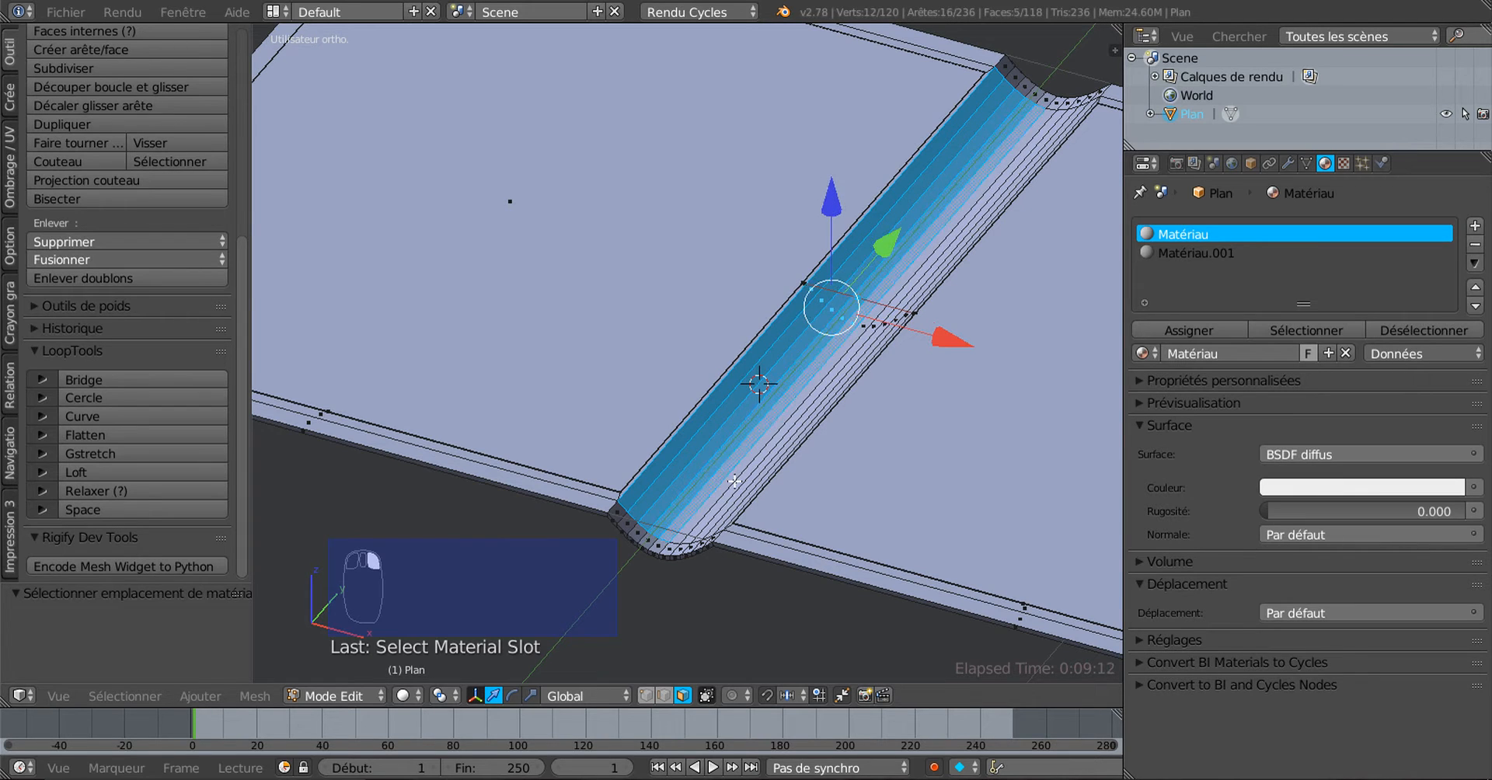
pyautogui.keyDown('shift'); pyautogui.rightClick(734, 476); pyautogui.keyUp('shift')
pyautogui.moveTo(735, 476); pyautogui.dragTo(609, 591, button='middle')
pyautogui.keyDown('shift'); pyautogui.rightClick(675, 499); pyautogui.keyUp('shift')
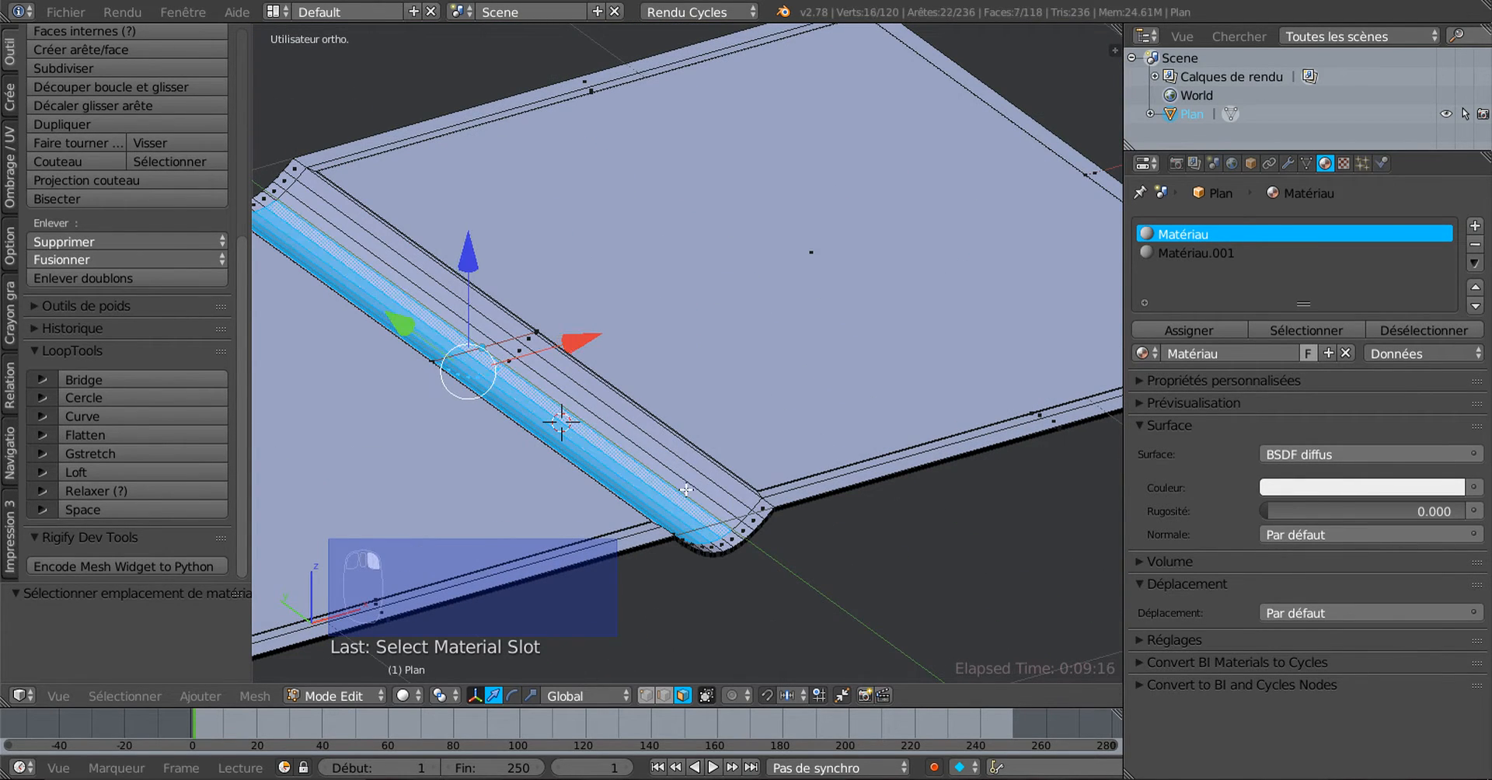
pyautogui.keyDown('shift'); pyautogui.rightClick(689, 490); pyautogui.keyUp('shift')
pyautogui.keyDown('shift'); pyautogui.rightClick(698, 485); pyautogui.keyUp('shift')
pyautogui.keyDown('shift'); pyautogui.rightClick(711, 470); pyautogui.keyUp('shift')
# Widen the tool shelf and bring the mesh tools, including Spin (Faire tourner), fully into view
pyautogui.moveTo(614, 589); pyautogui.dragTo(555, 591, button='middle')
pyautogui.scroll(4, 554, 591)
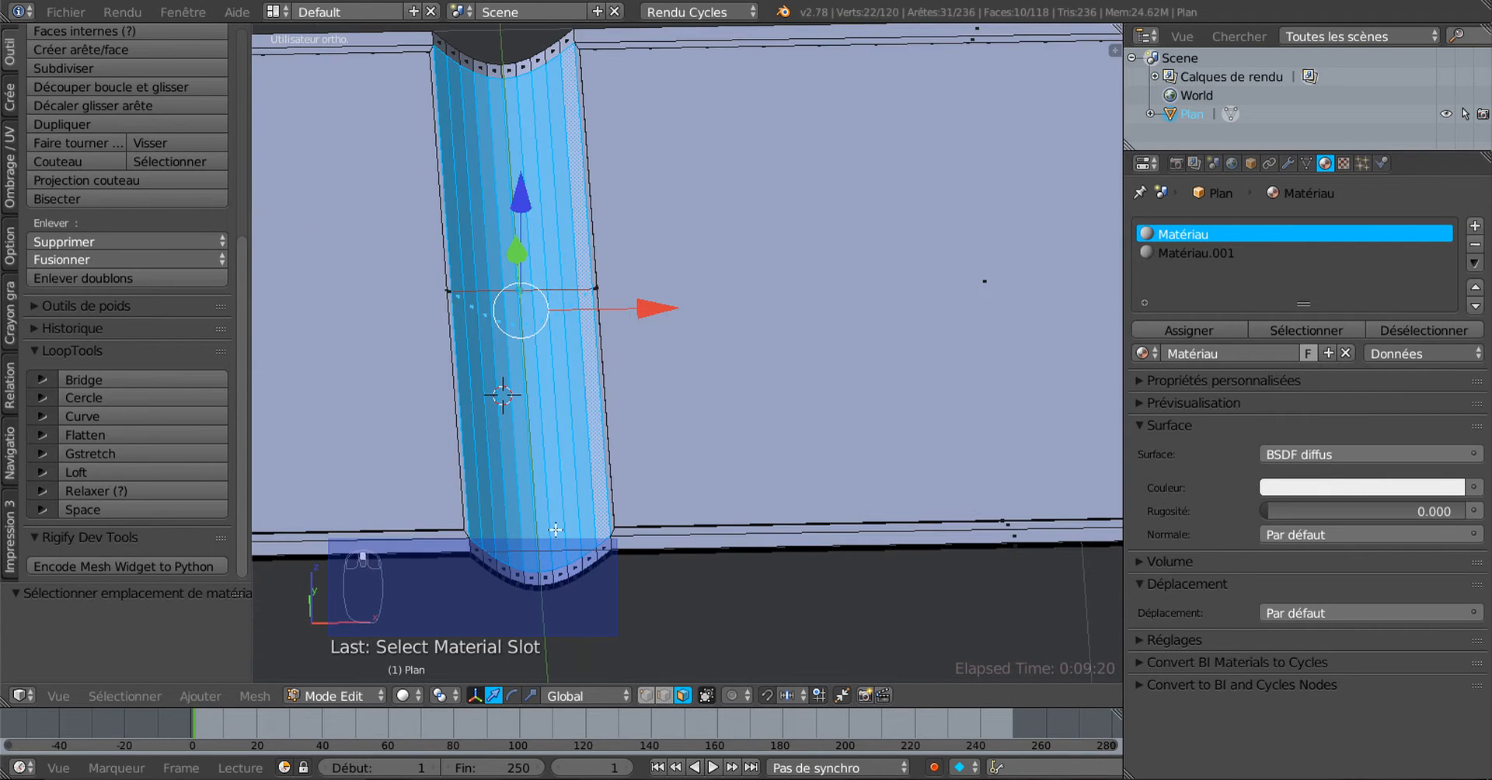
pyautogui.keyDown('shift'); pyautogui.moveTo(555, 530); pyautogui.dragTo(718, 510, button='middle'); pyautogui.keyUp('shift')
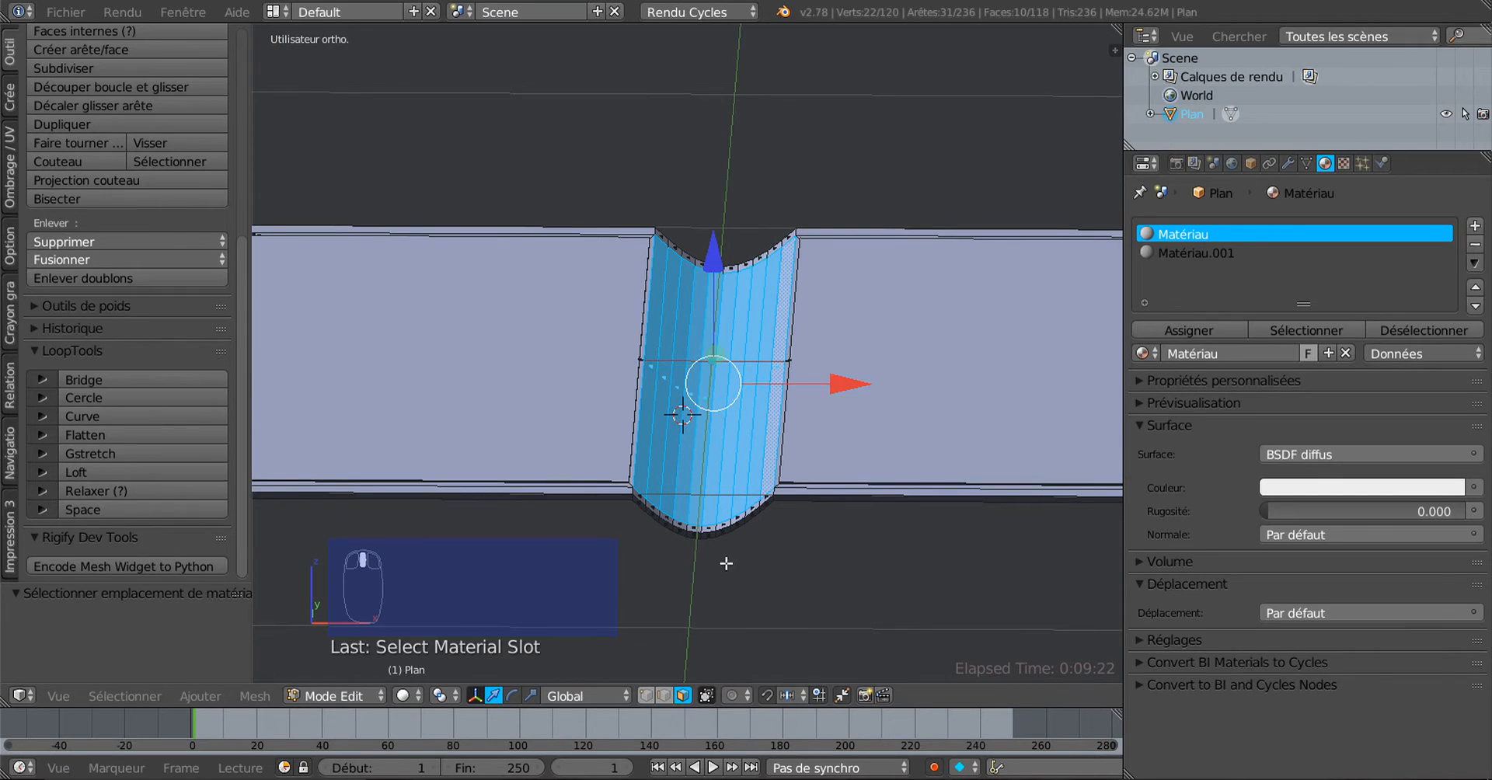
pyautogui.moveTo(726, 563); pyautogui.dragTo(761, 550, button='middle')
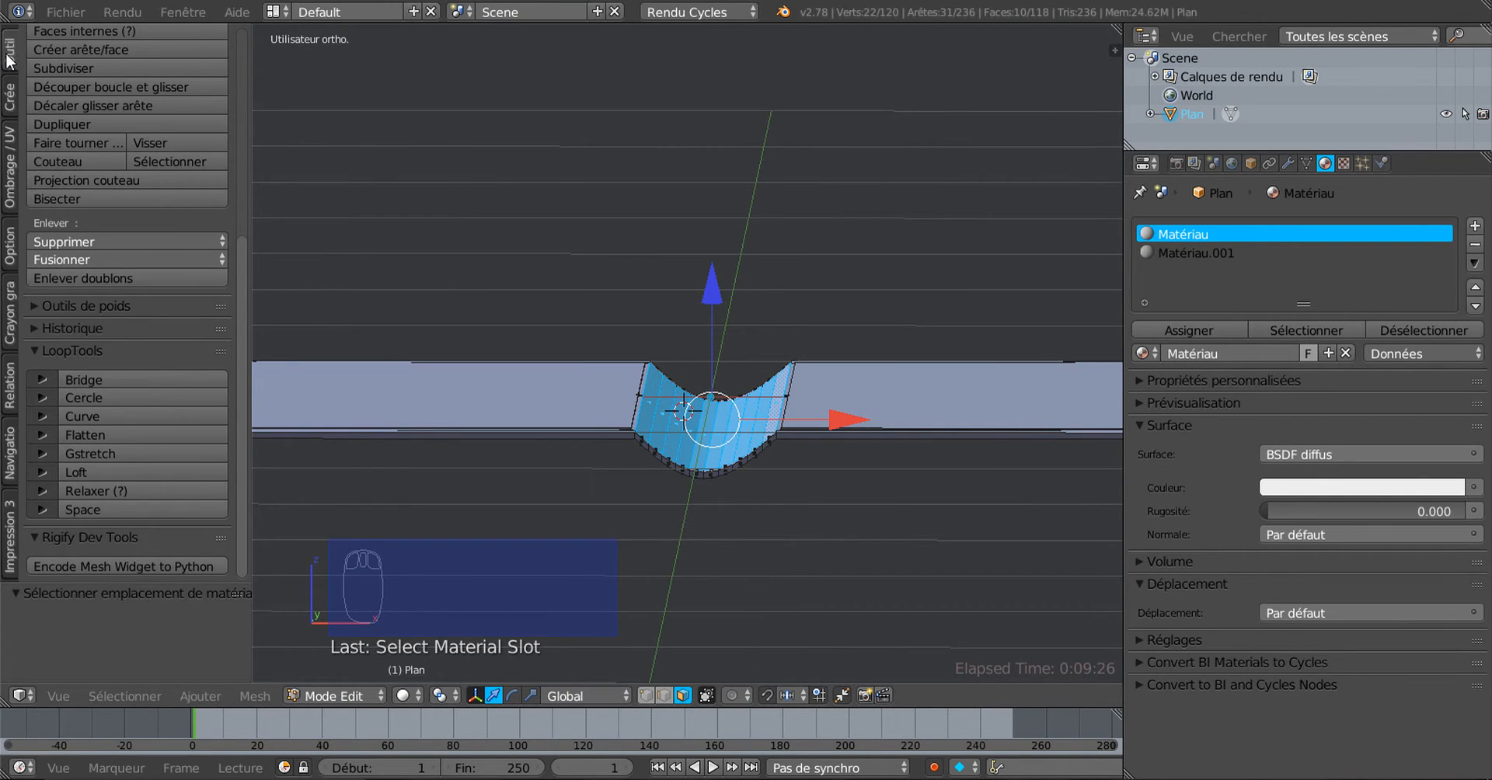
pyautogui.scroll(5, 49, 88)
pyautogui.scroll(-1, 85, 309)
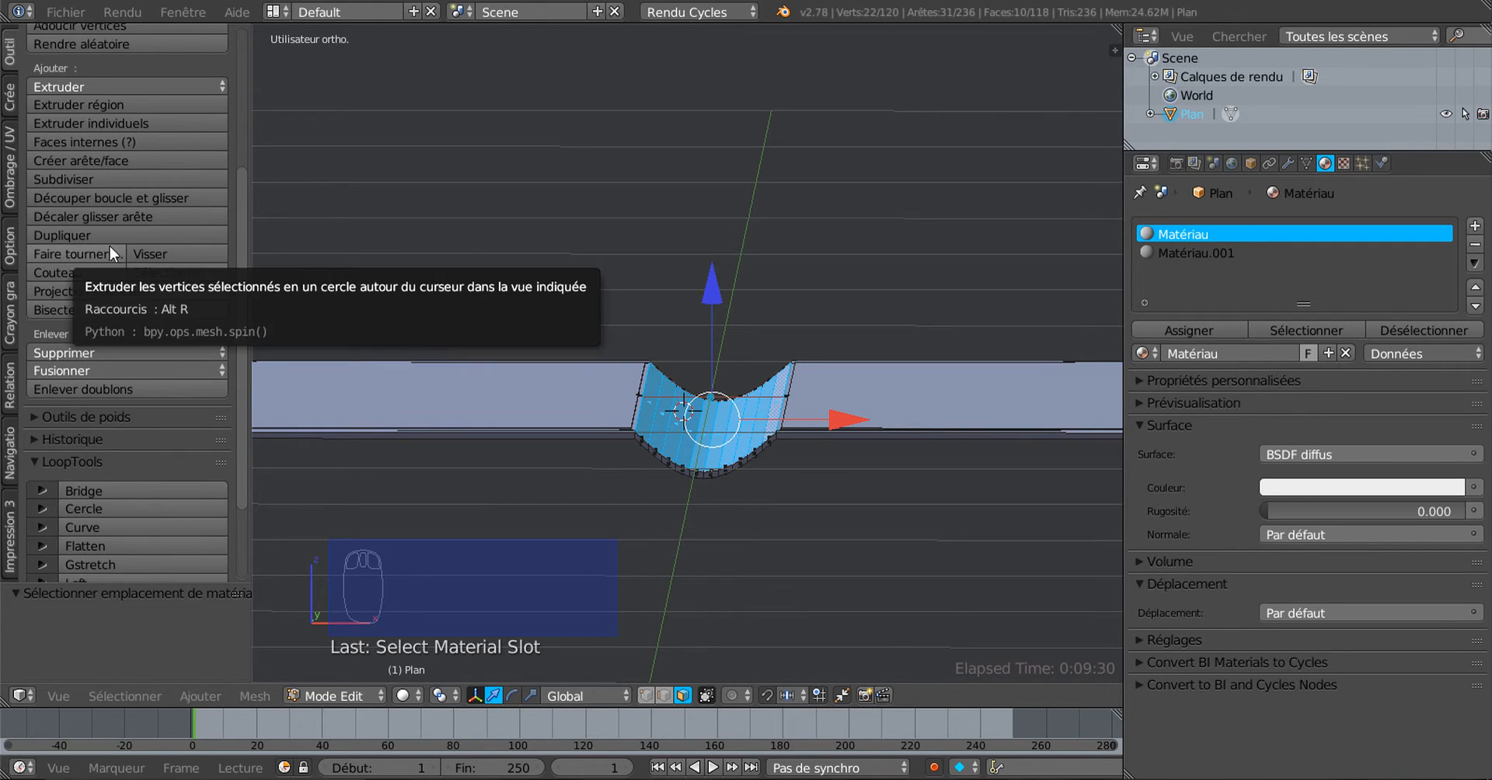
pyautogui.moveTo(252, 151); pyautogui.dragTo(354, 30)
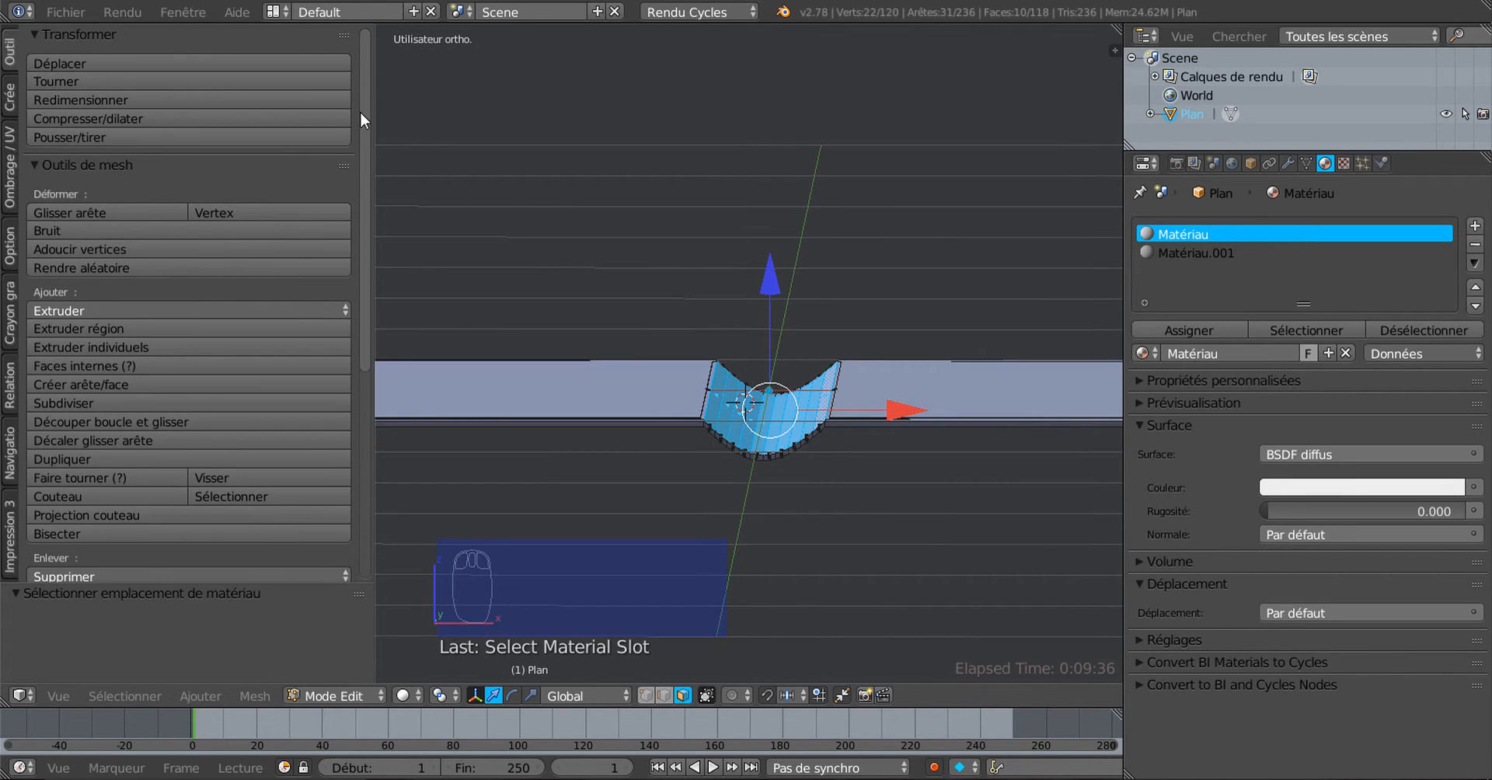
pyautogui.moveTo(361, 111); pyautogui.dragTo(346, 272)
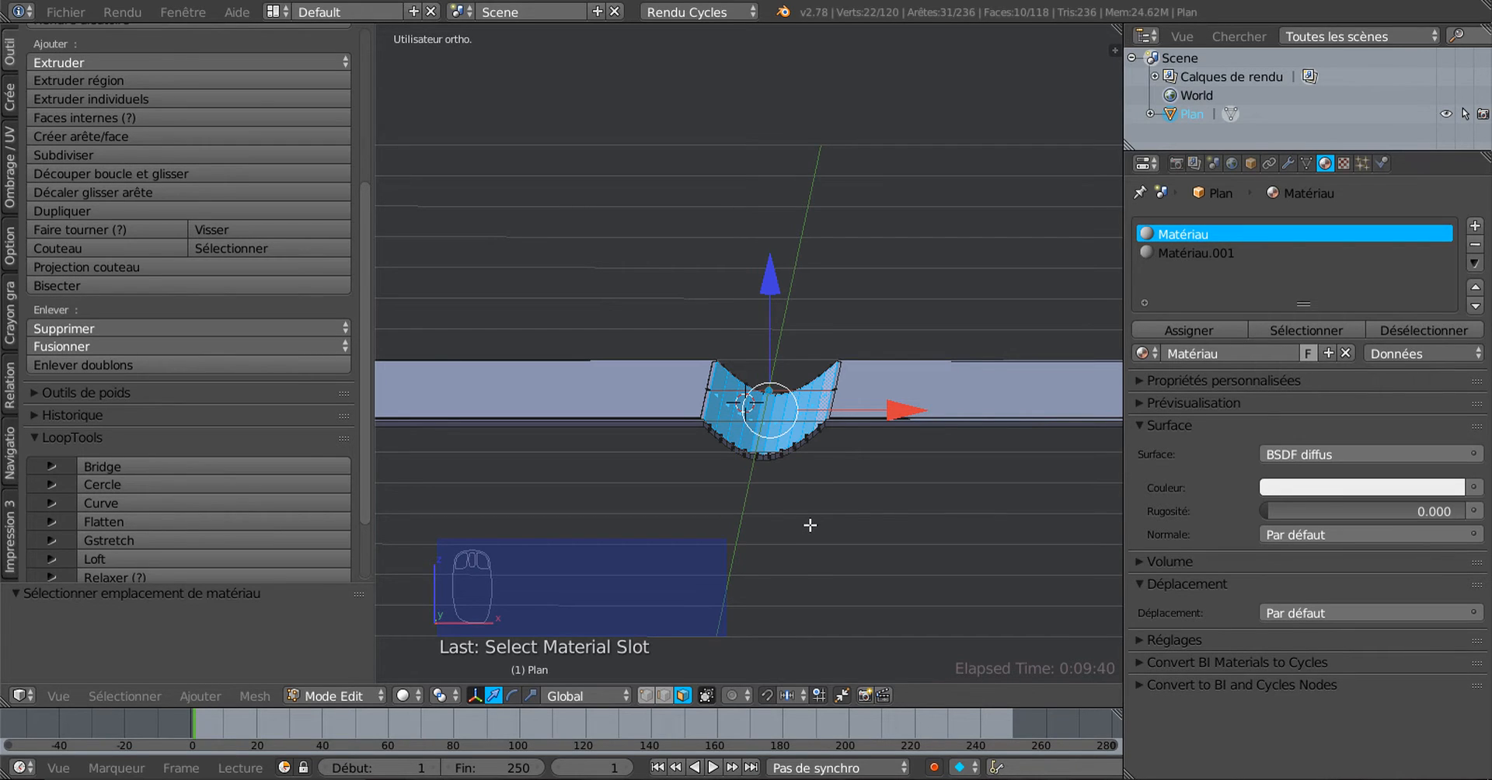
# In front view, extrude the selected inner spine faces and raise them 0.032 along Z
pyautogui.press('KP_1')
pyautogui.keyDown('shift'); pyautogui.moveTo(809, 525); pyautogui.dragTo(782, 515, button='middle'); pyautogui.keyUp('shift')
pyautogui.press('e')
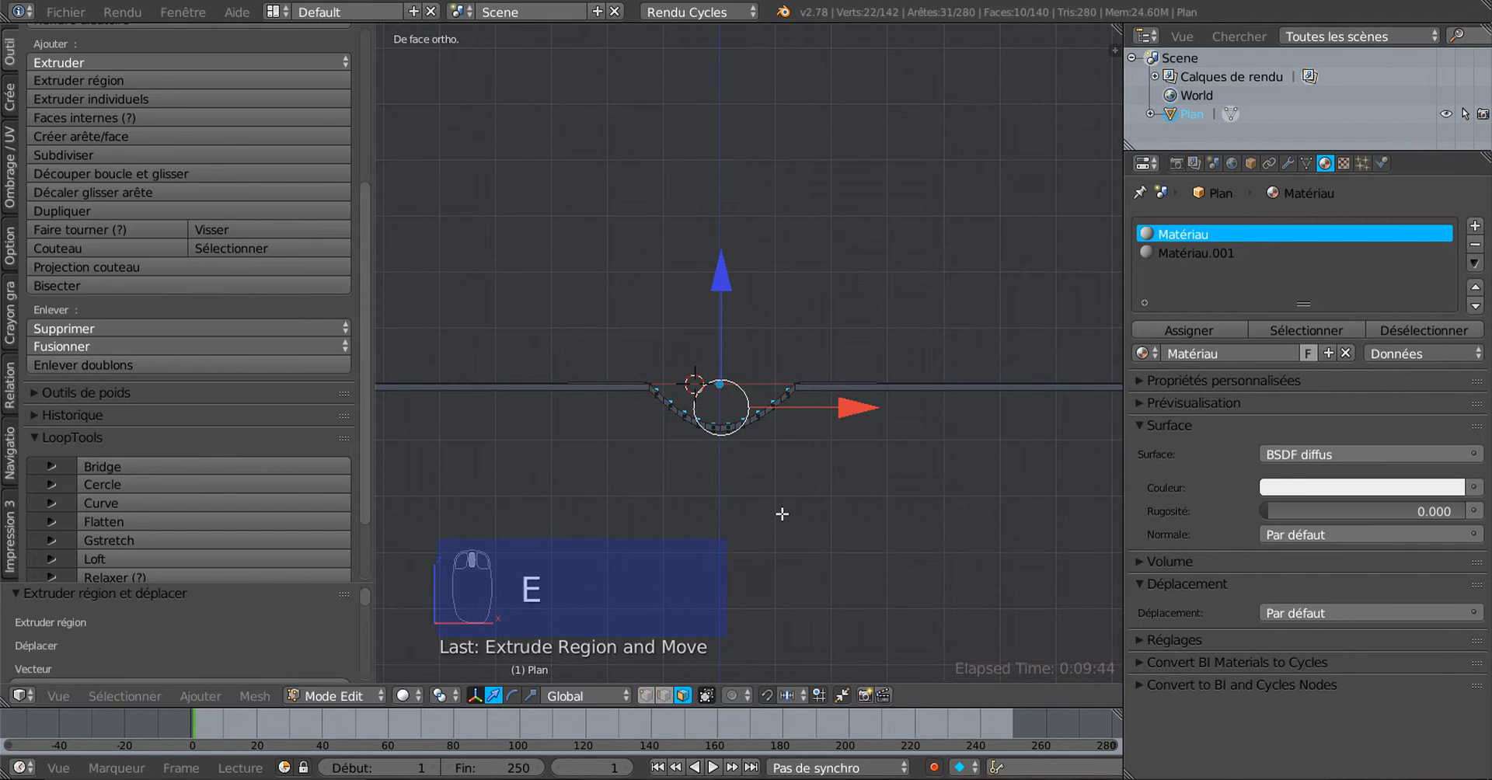
pyautogui.click(723, 273)
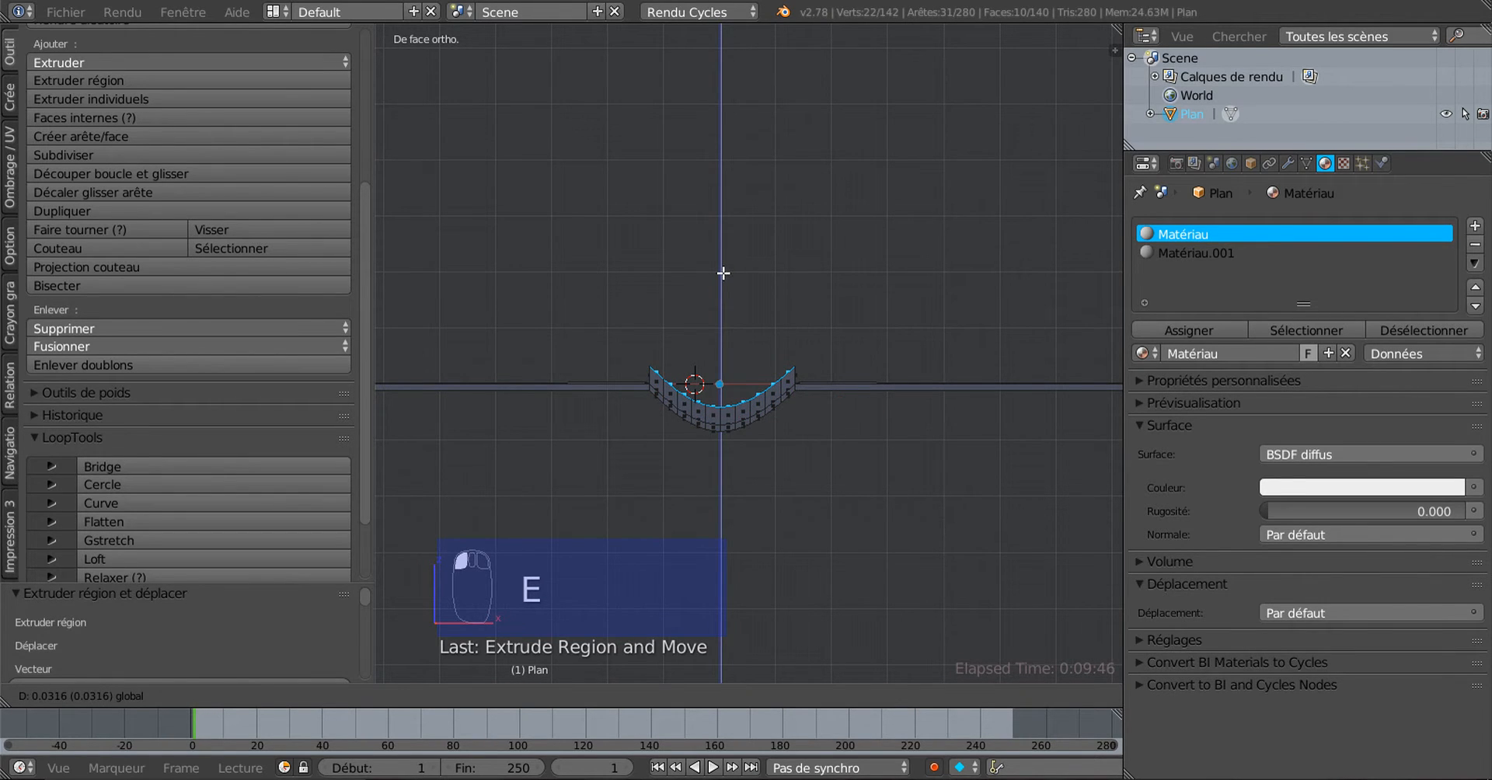
# Set the pivot point to the 3D cursor and place the cursor just beyond the right upper end of the extruded spine
pyautogui.keyDown('shift'); pyautogui.moveTo(810, 534); pyautogui.dragTo(789, 473, button='middle'); pyautogui.keyUp('shift')
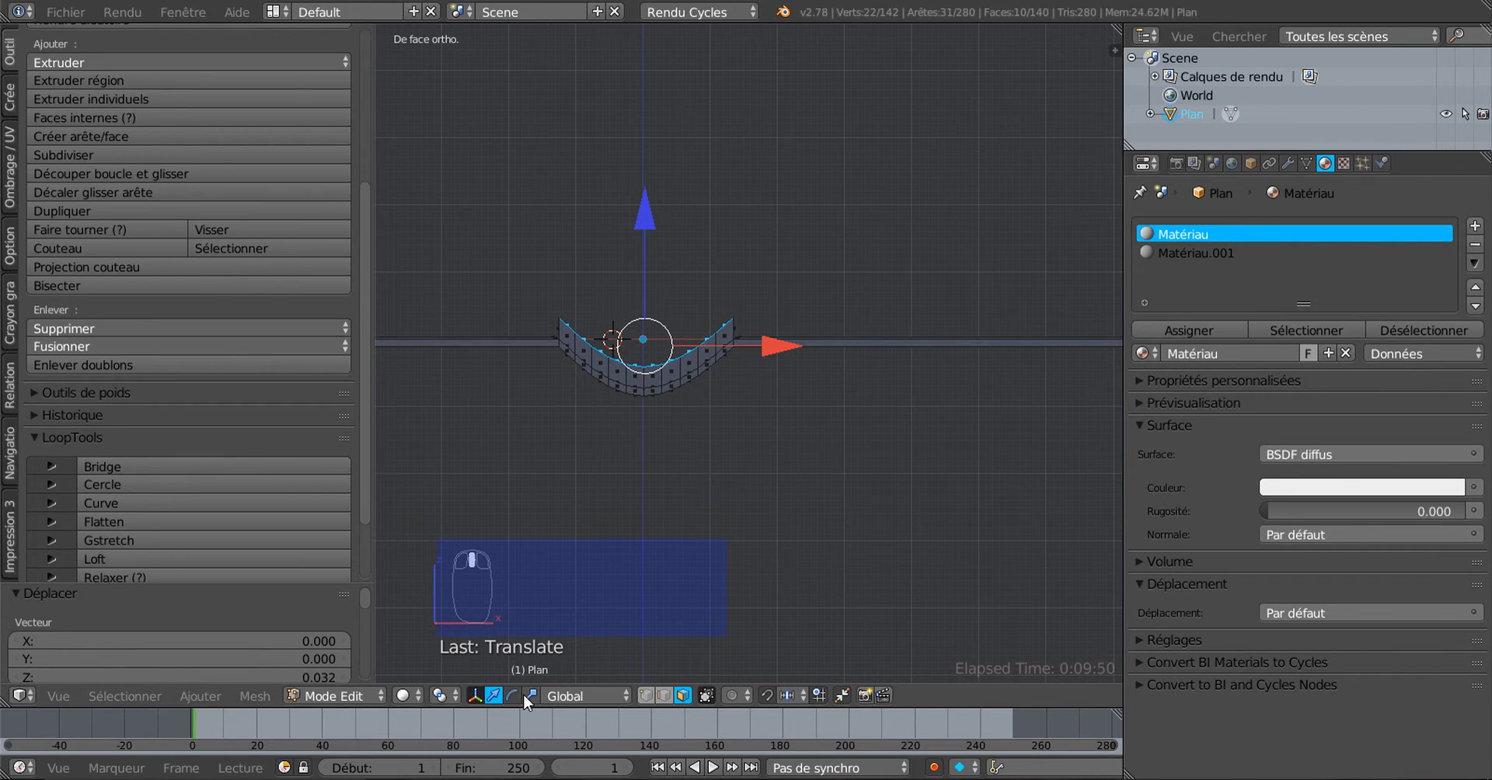
pyautogui.click(456, 697)
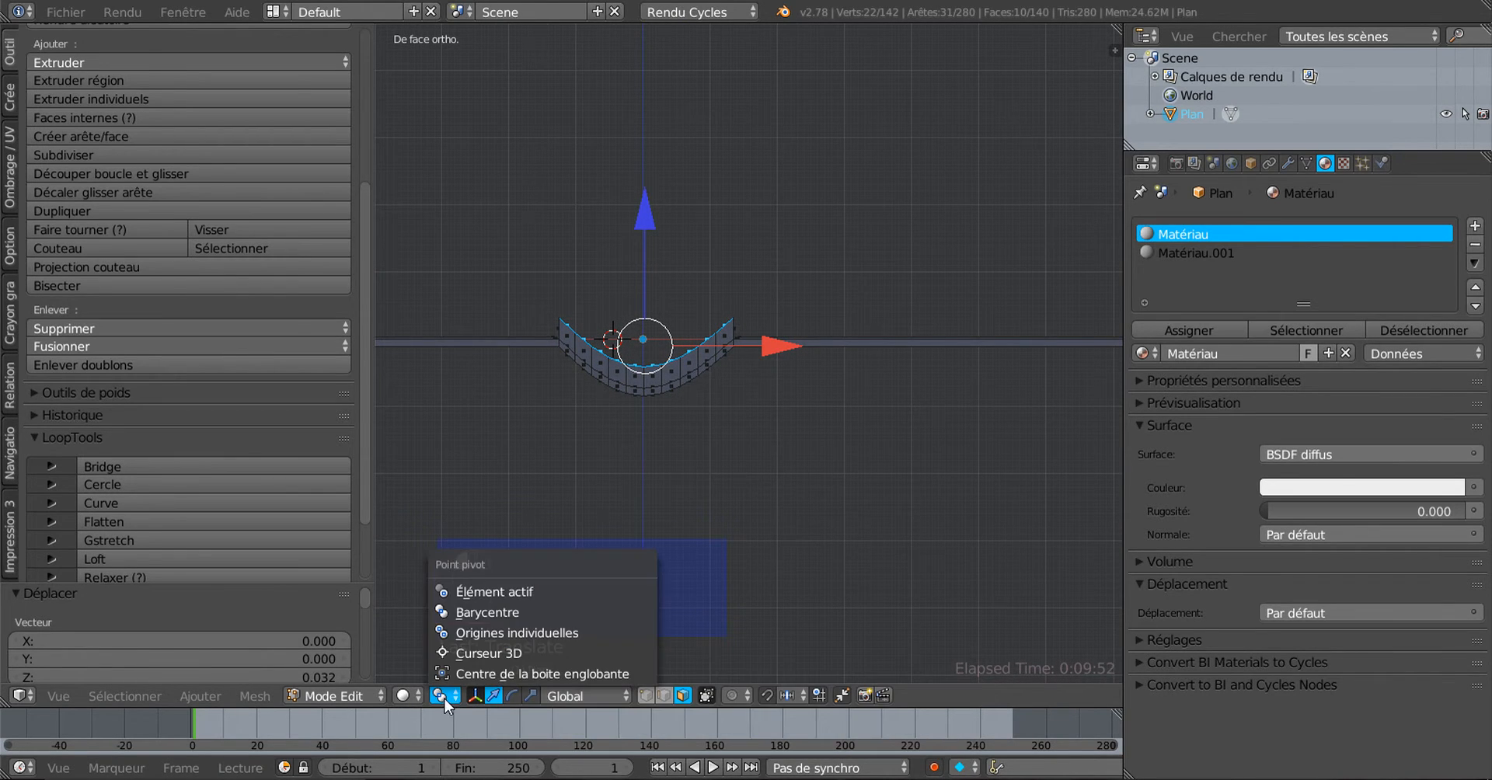
pyautogui.click(474, 651)
pyautogui.scroll(2, 751, 348)
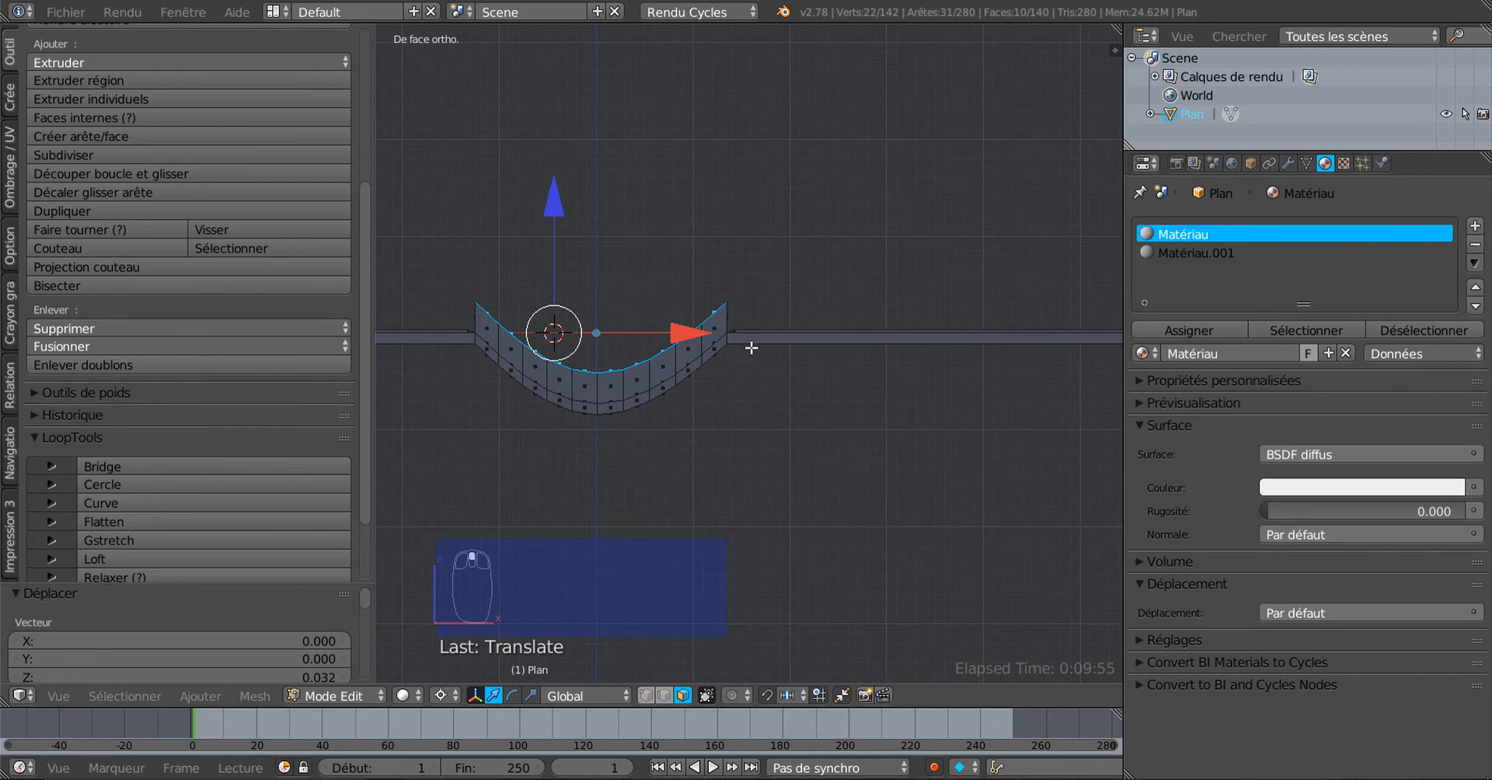
pyautogui.click(749, 305)
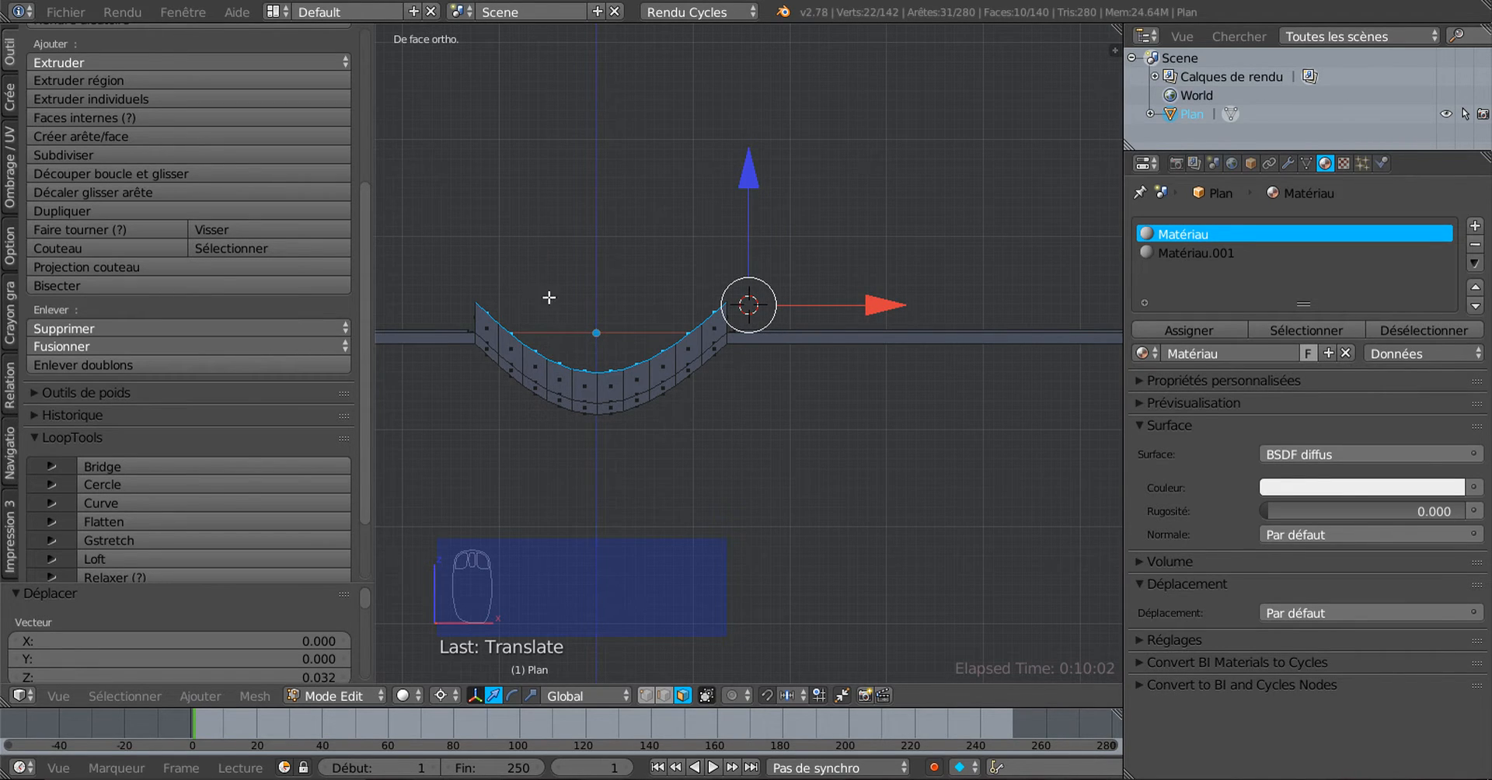
pyautogui.scroll(-2, 749, 319)
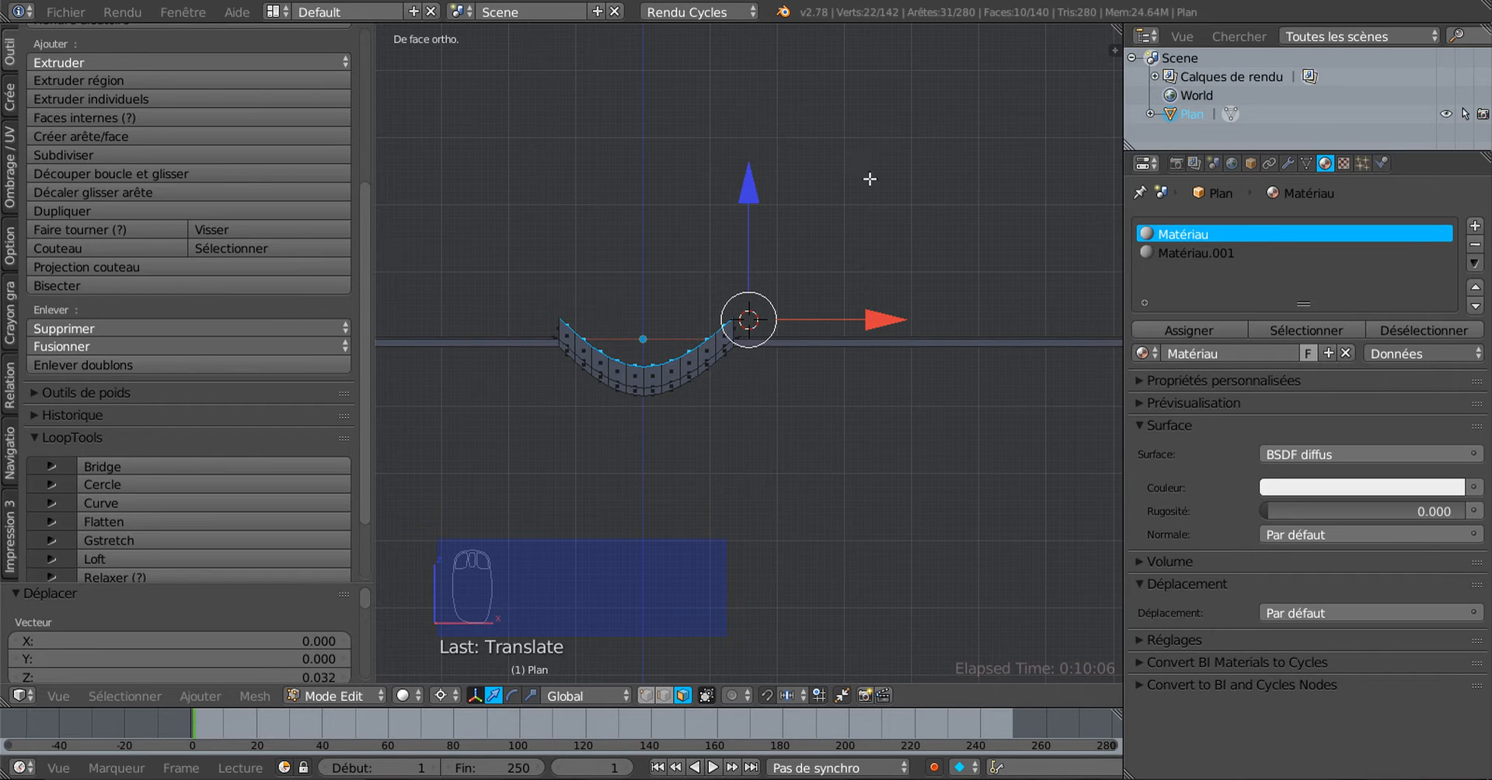
# Spin the selected inner spine faces around the 3D cursor with 9 steps, set the angle to 107.28°, and undo the spin
pyautogui.scroll(3, 870, 426)
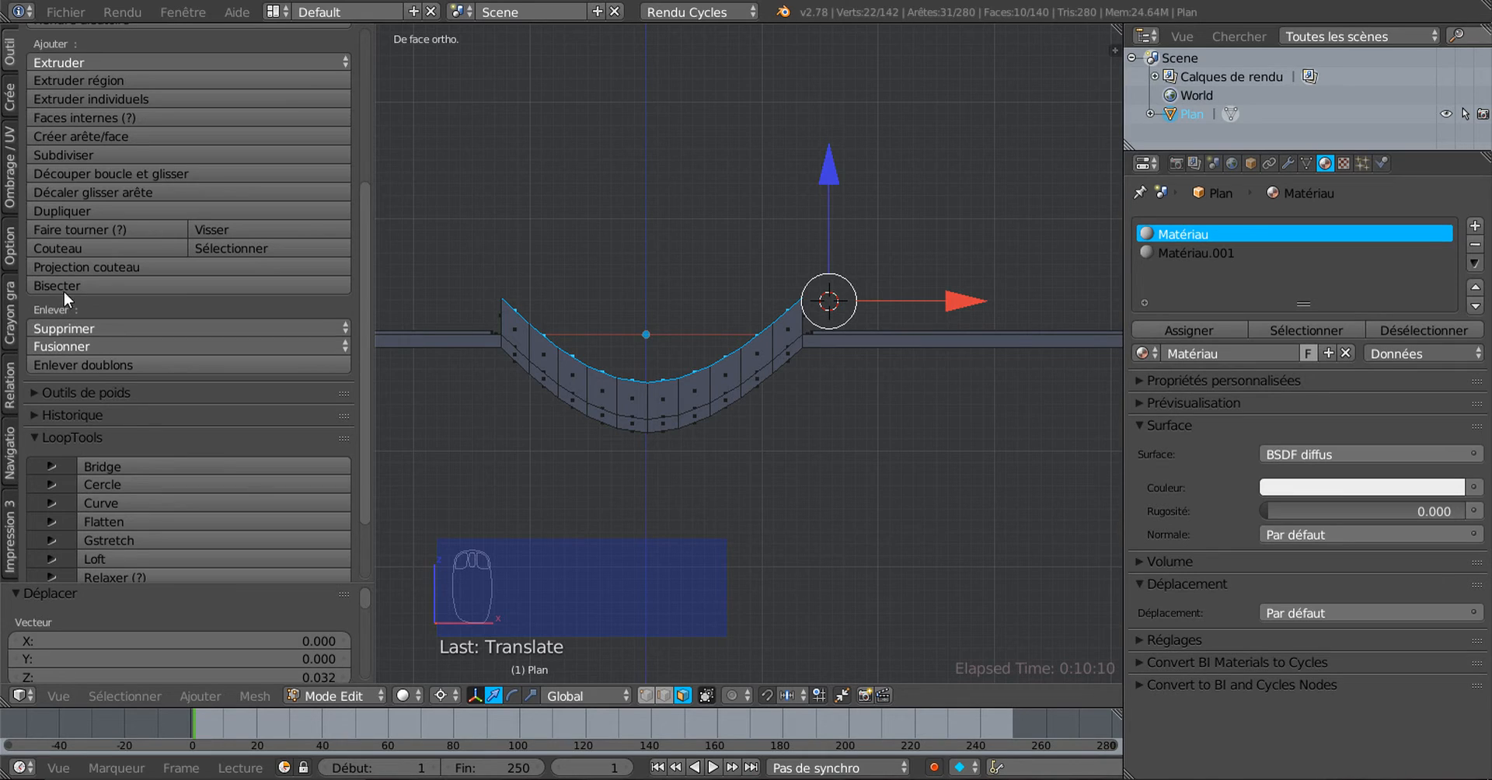
pyautogui.scroll(-2, 740, 362)
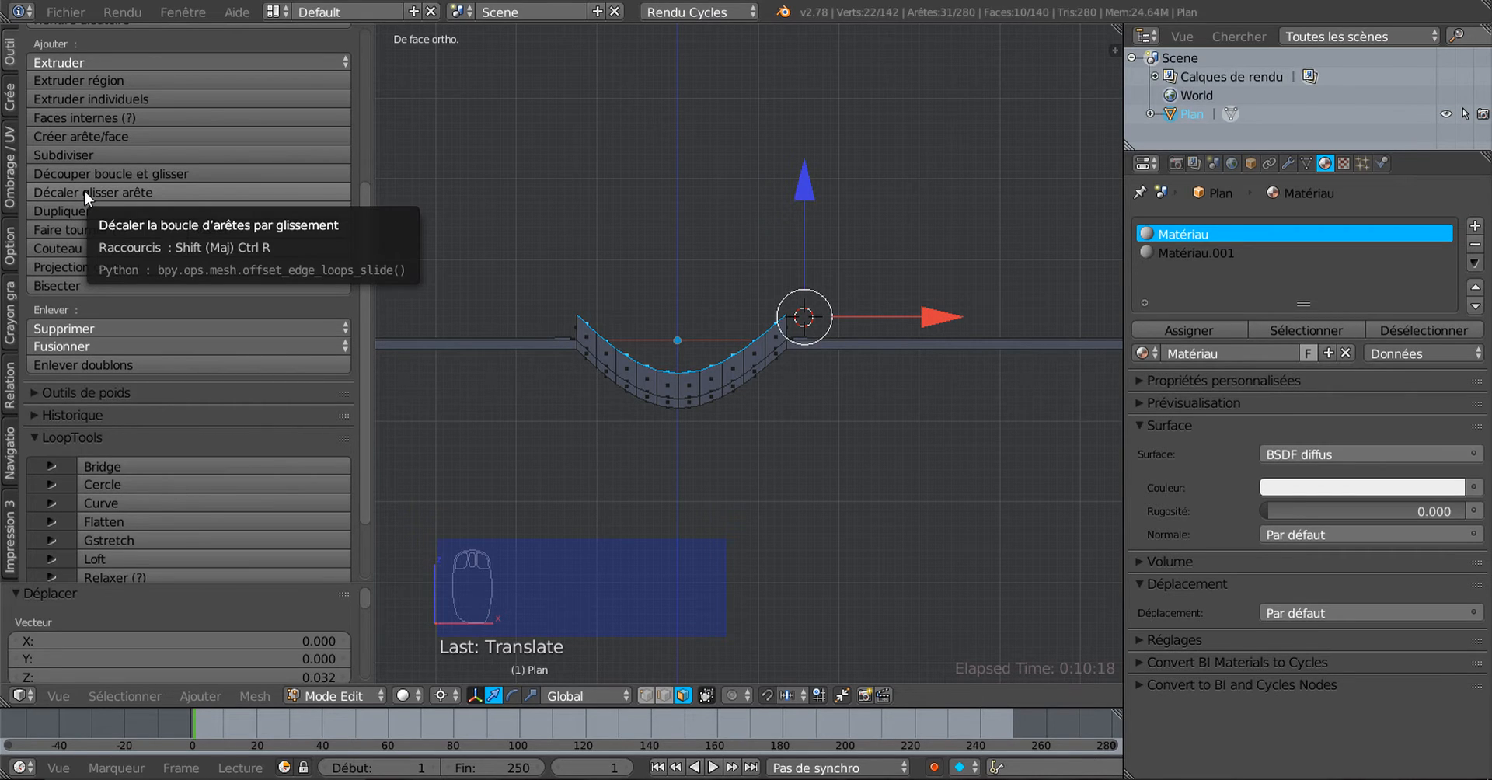
pyautogui.scroll(-3, 84, 189)
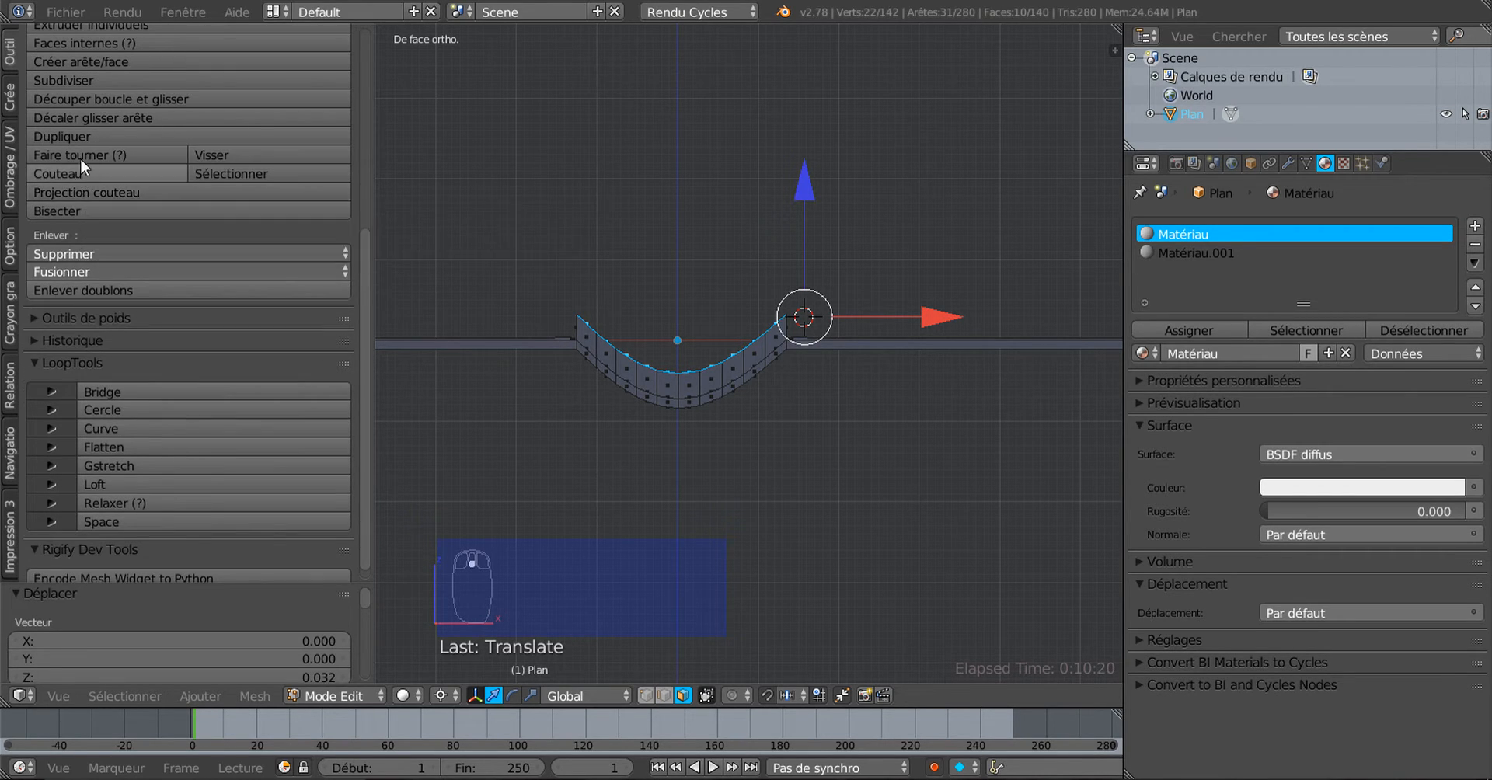
pyautogui.click(81, 153)
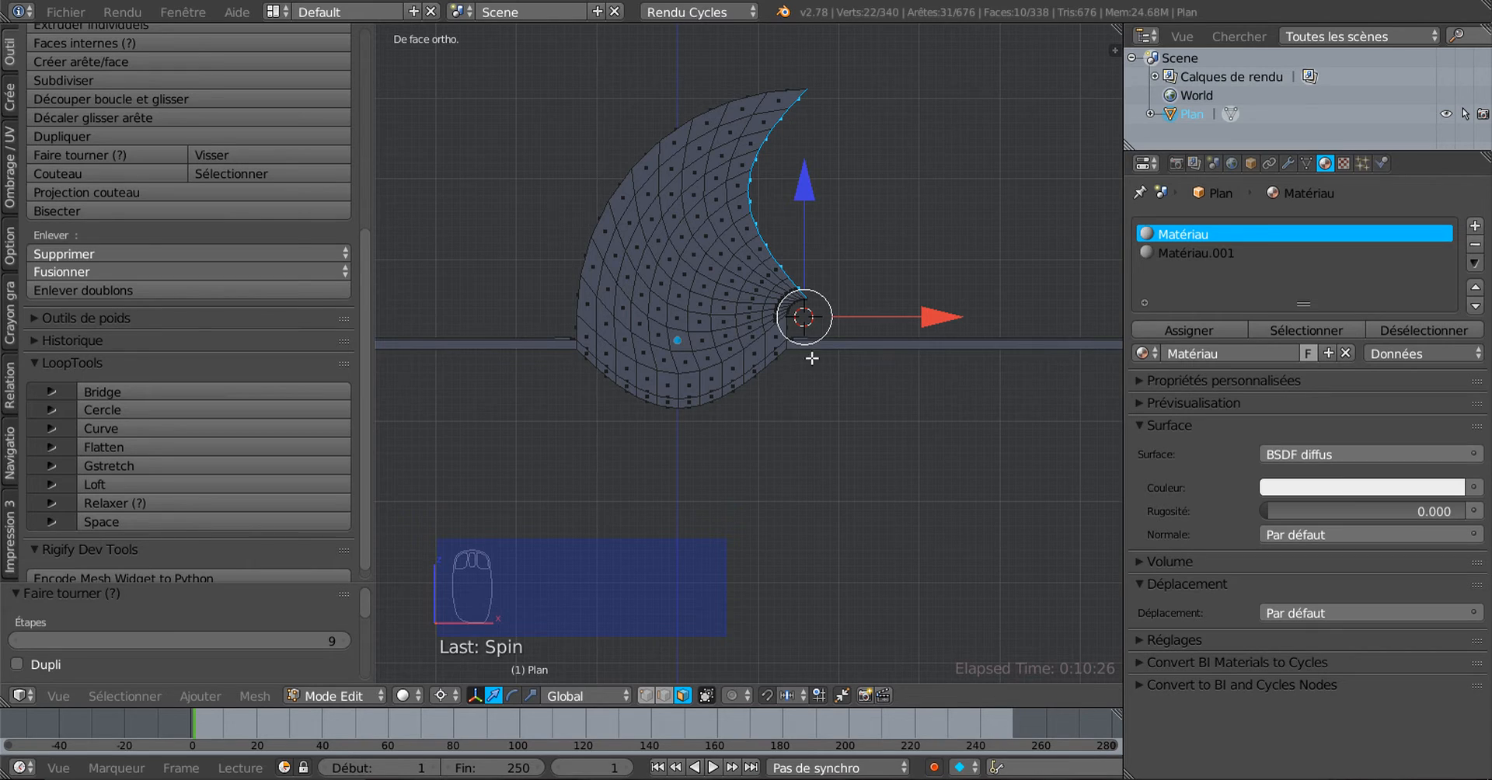
pyautogui.scroll(-2, 814, 366)
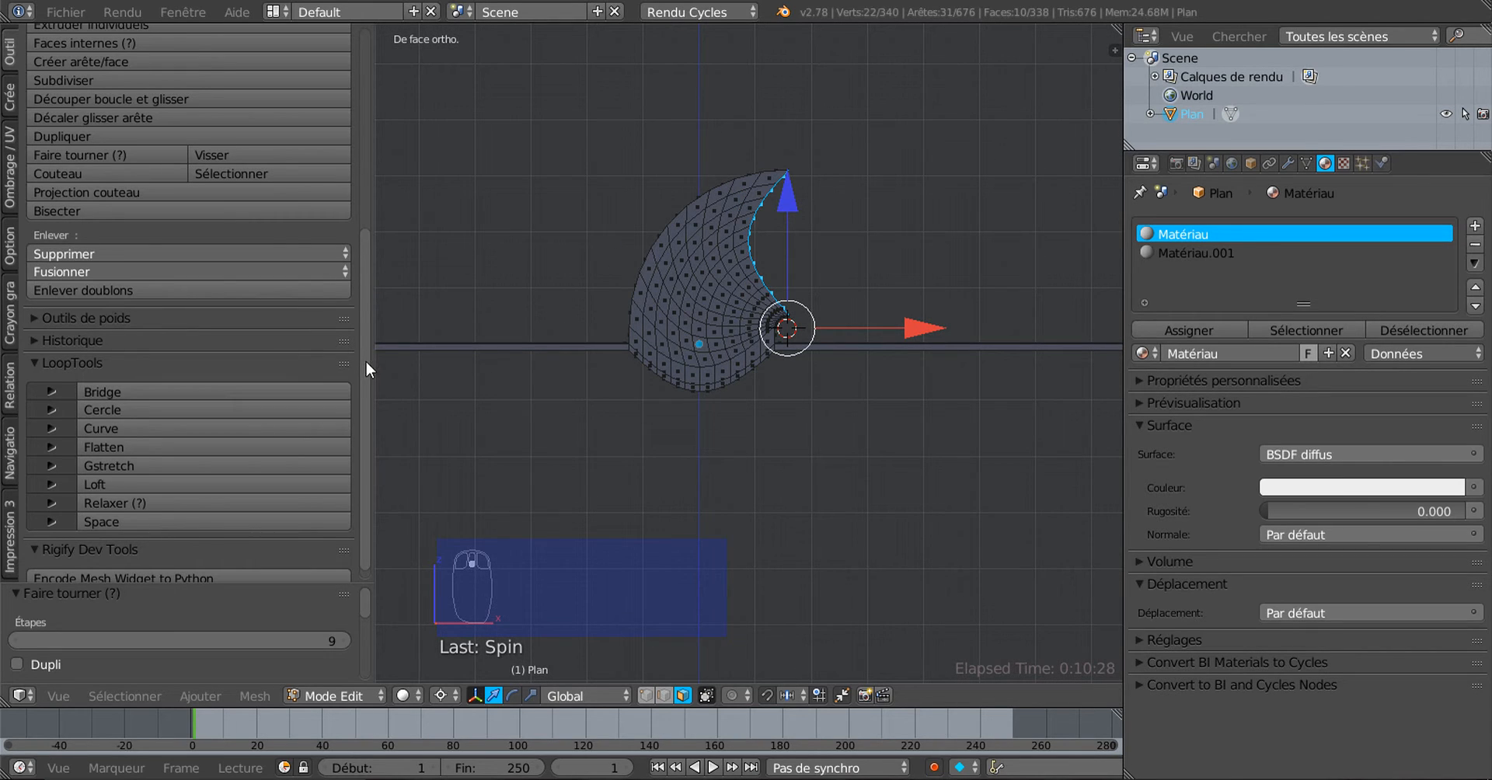
pyautogui.moveTo(365, 363); pyautogui.dragTo(351, 449)
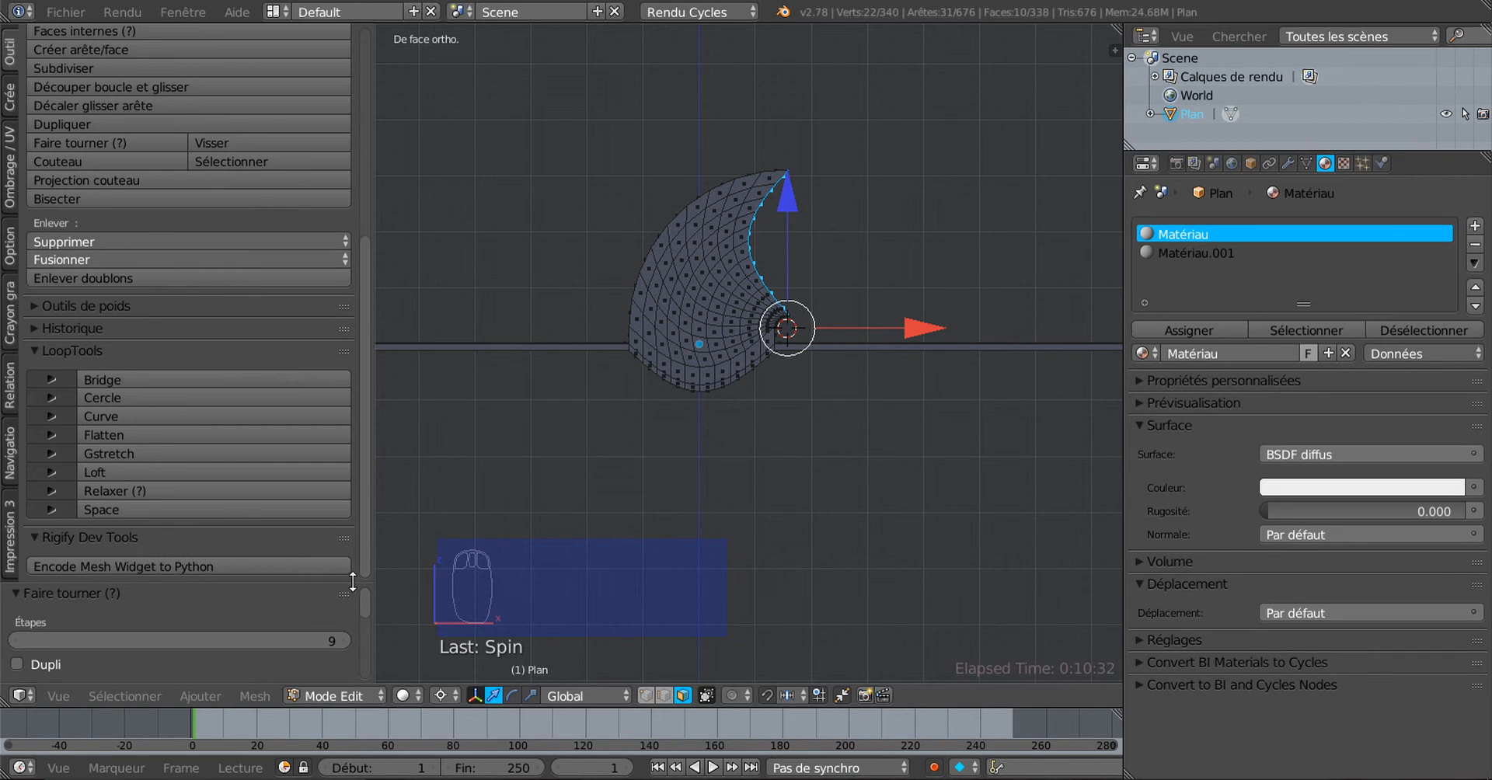
pyautogui.moveTo(353, 581); pyautogui.dragTo(373, 274)
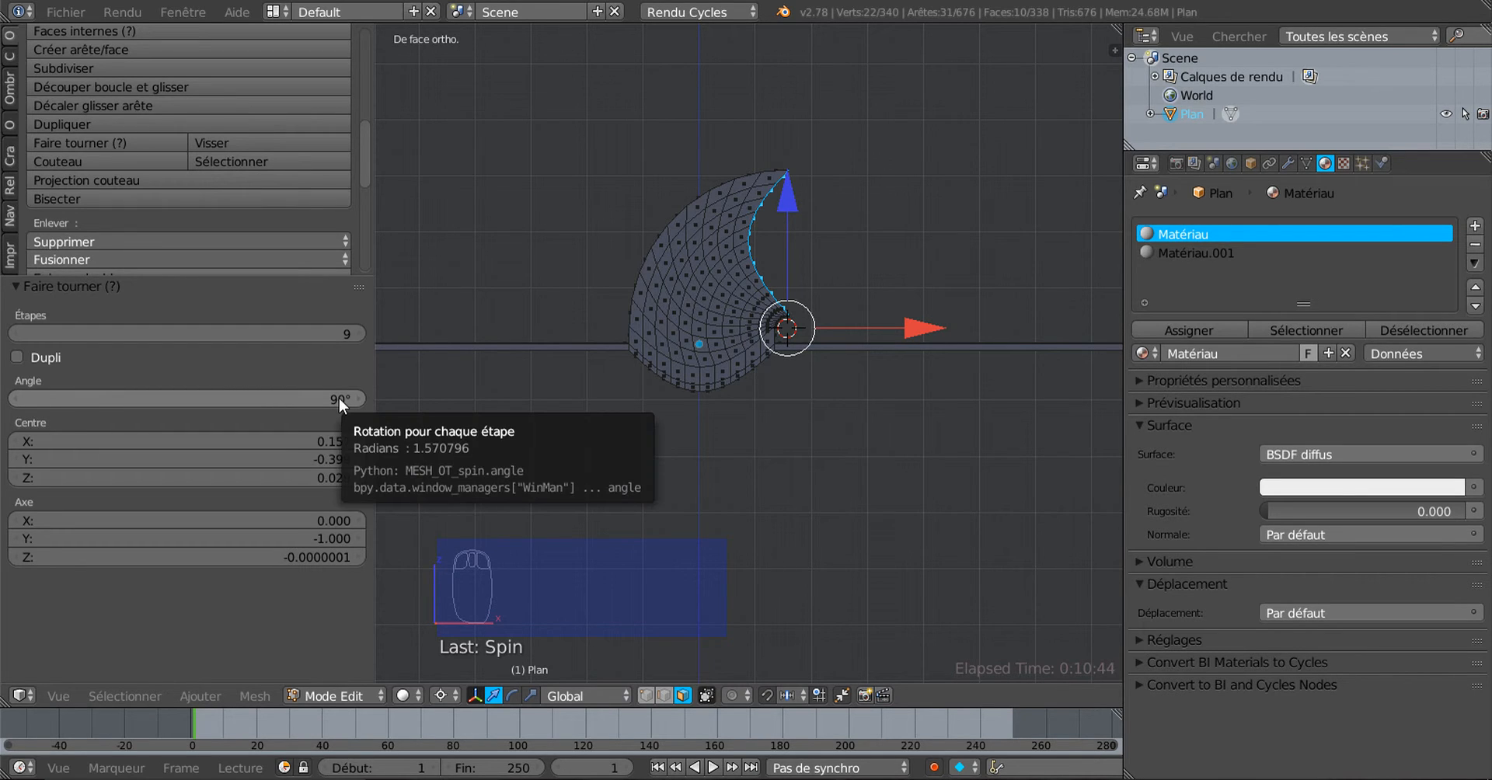
pyautogui.moveTo(339, 398); pyautogui.dragTo(421, 396)
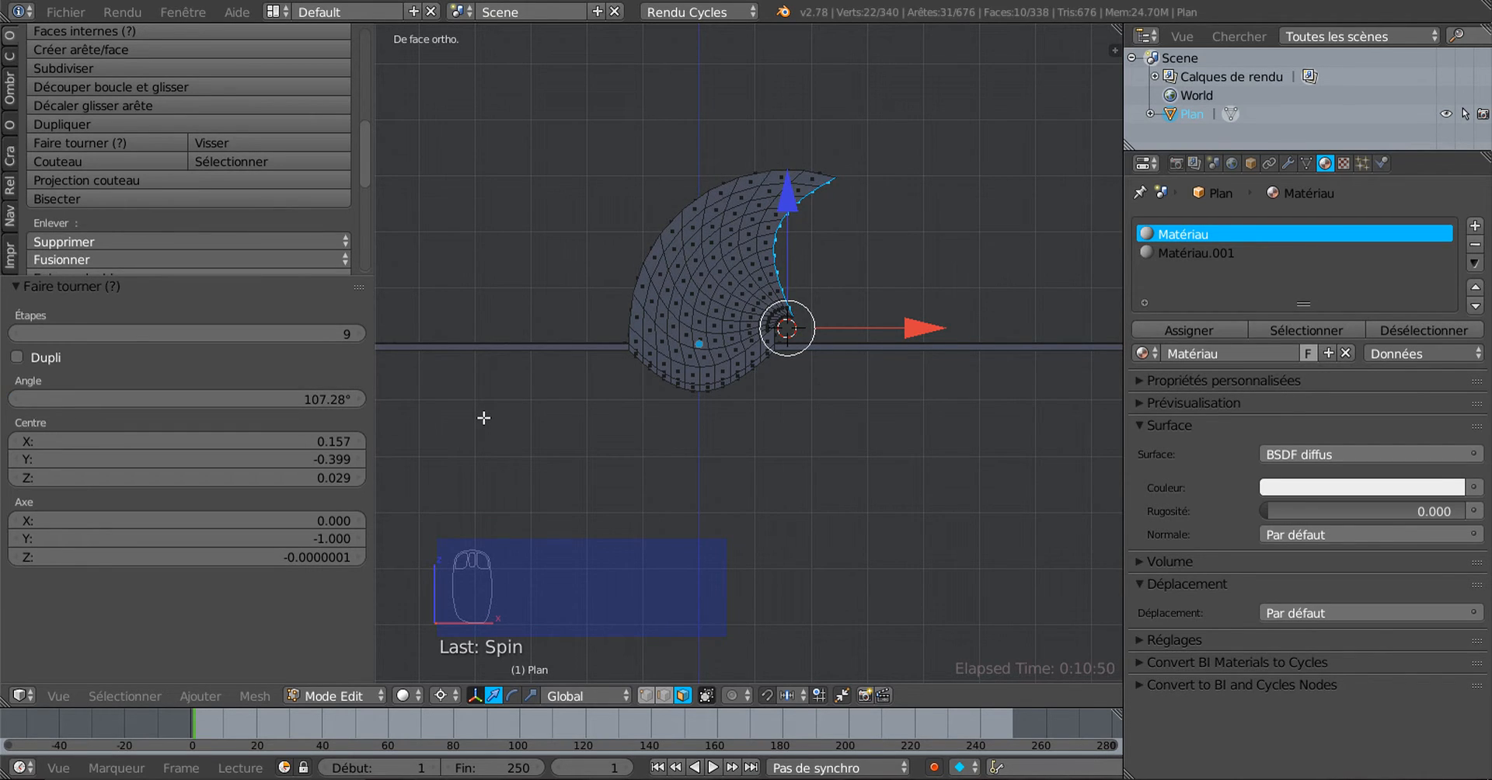
pyautogui.hotkey('ctrl', 'z')
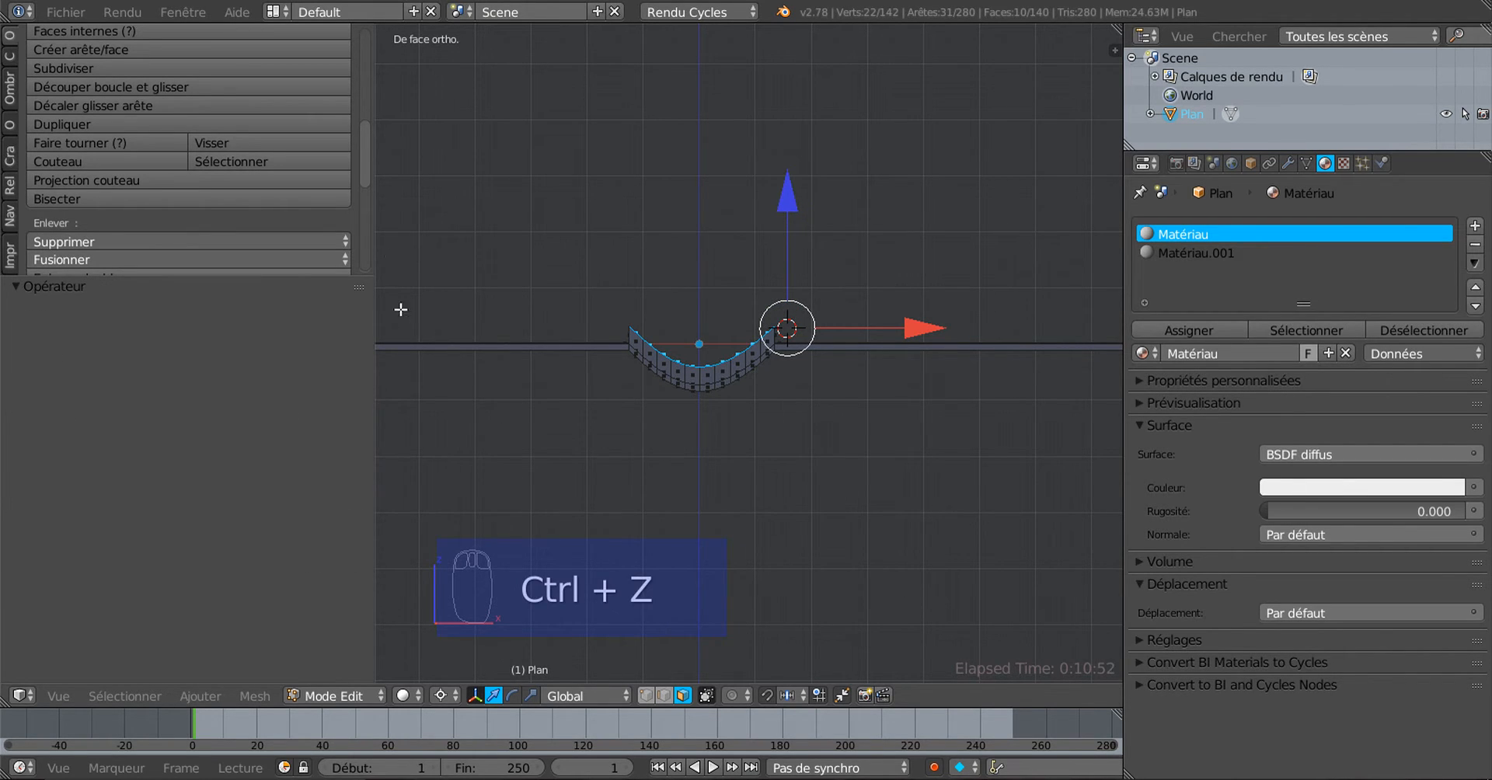
# Spin the same spine faces again around the 3D cursor, trying 28 steps before setting the step count to 9
pyautogui.moveTo(364, 142); pyautogui.dragTo(353, 37)
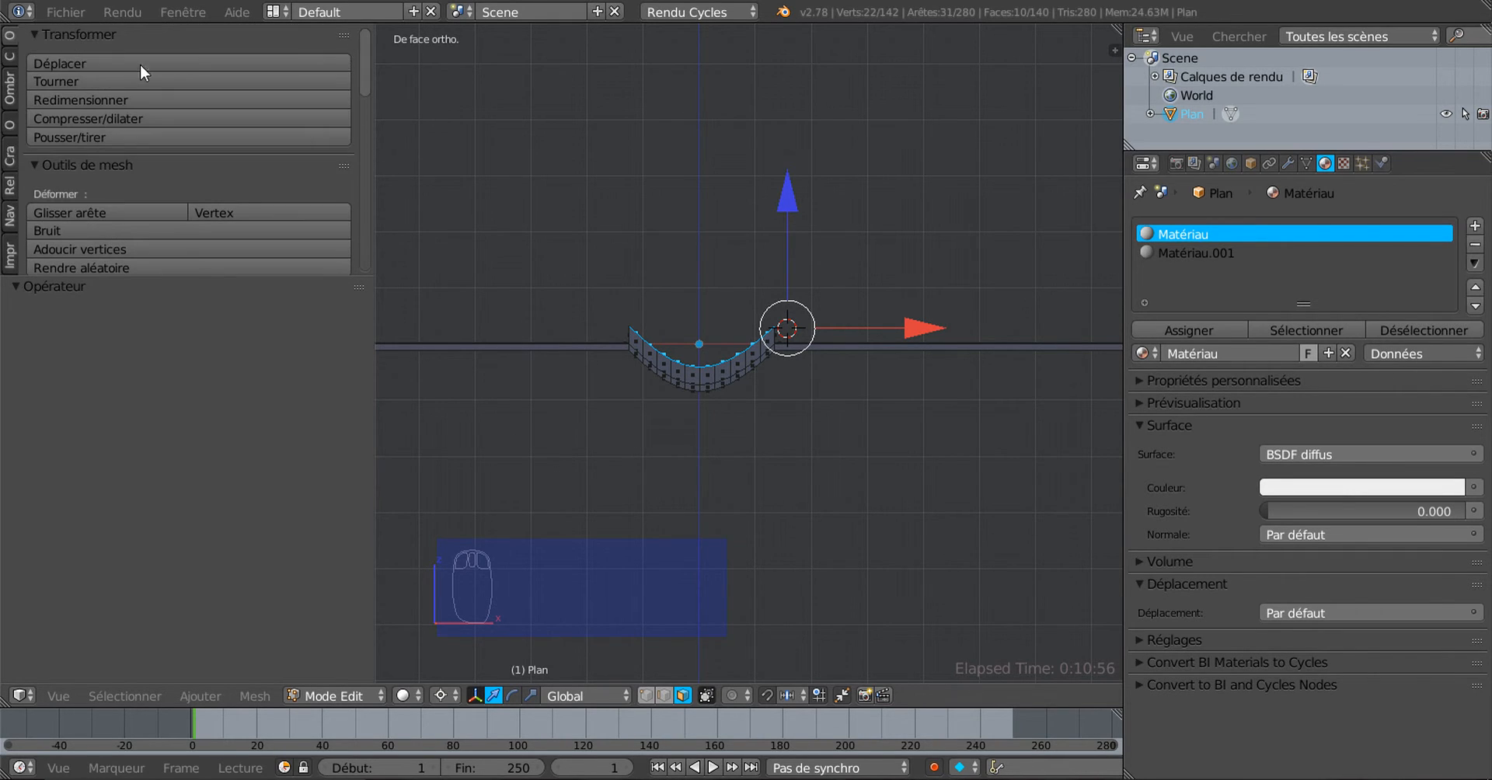
pyautogui.scroll(-10, 113, 235)
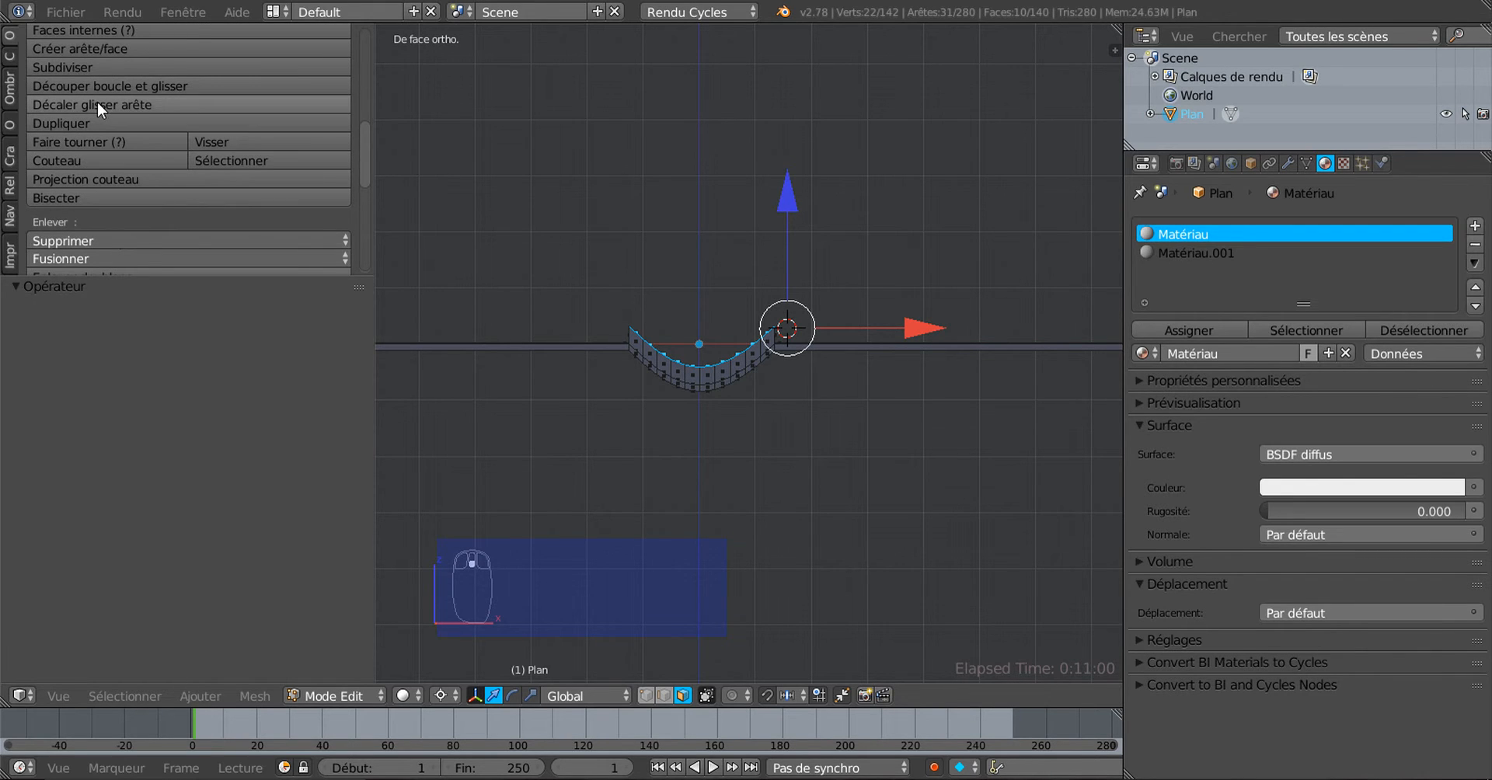
pyautogui.click(106, 143)
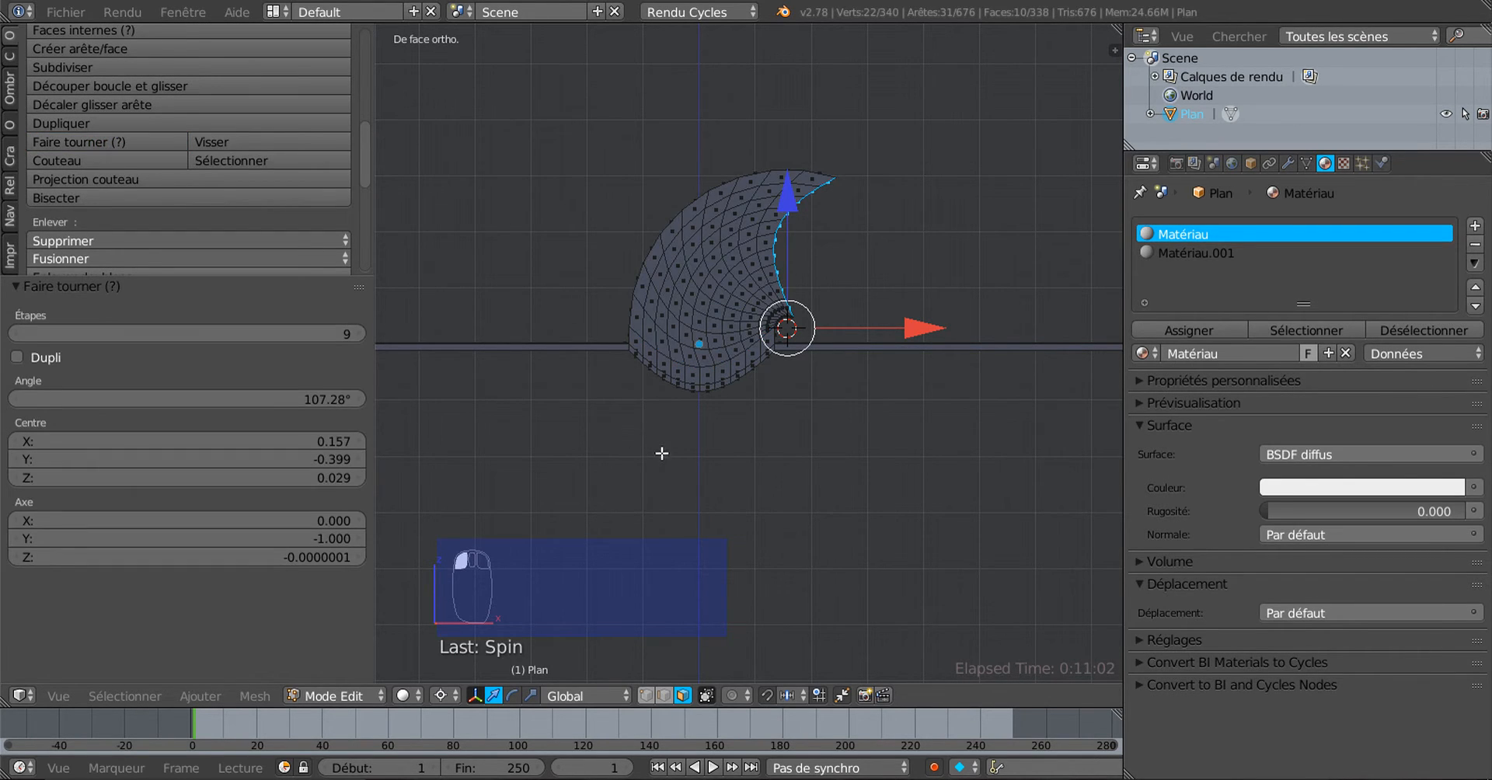
pyautogui.scroll(2, 781, 275)
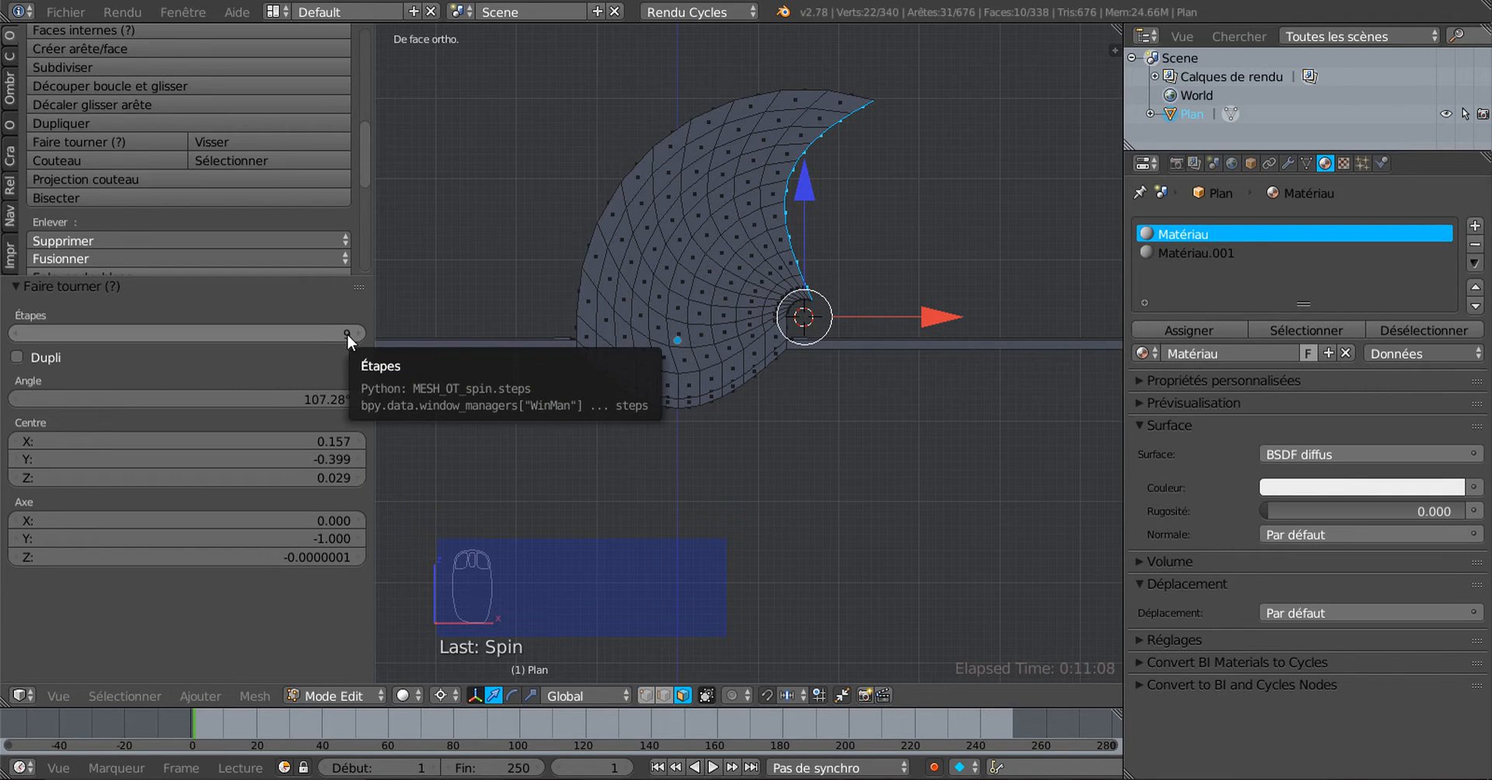
pyautogui.moveTo(347, 332); pyautogui.dragTo(426, 333)
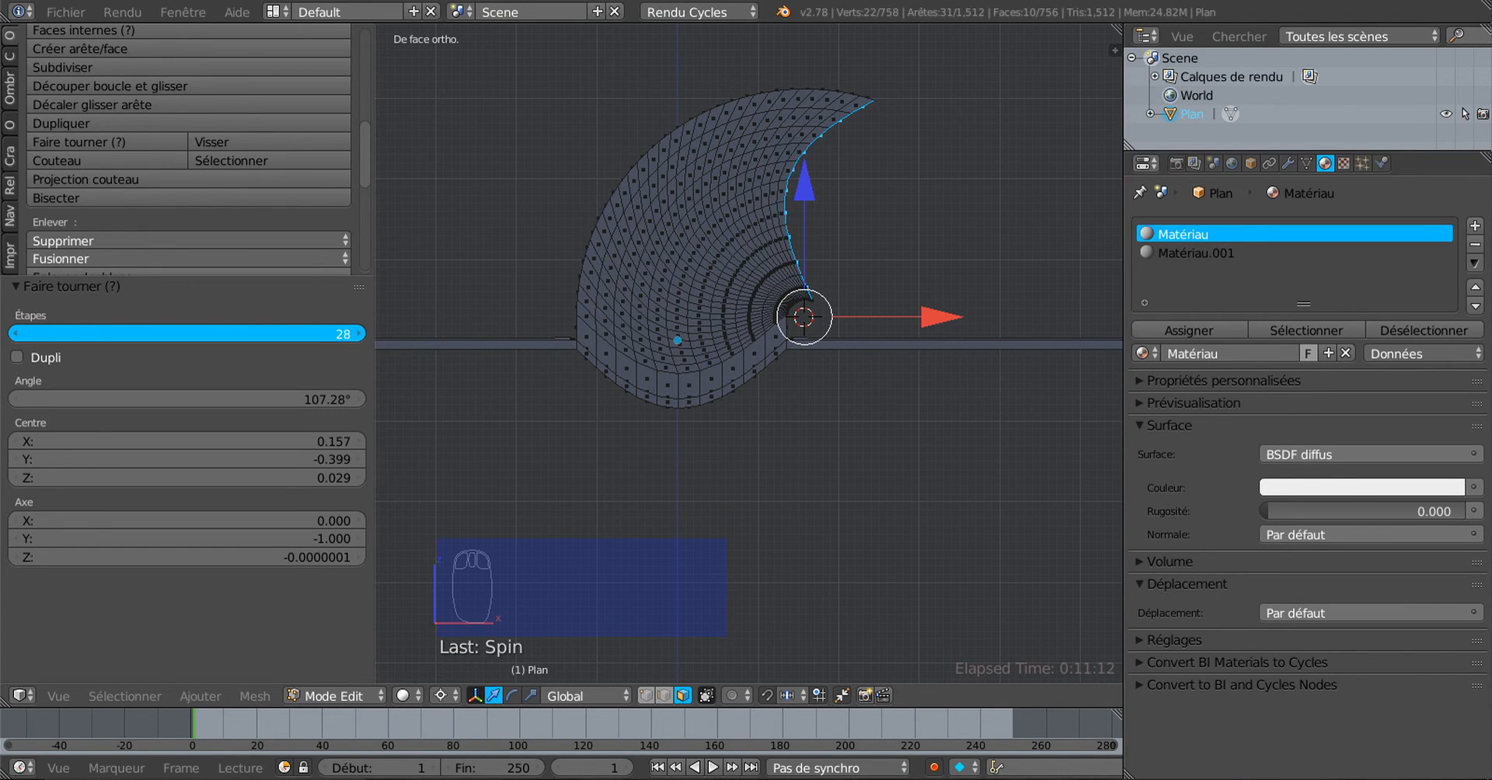
pyautogui.click(348, 335)
pyautogui.write('9')
pyautogui.press('Return')
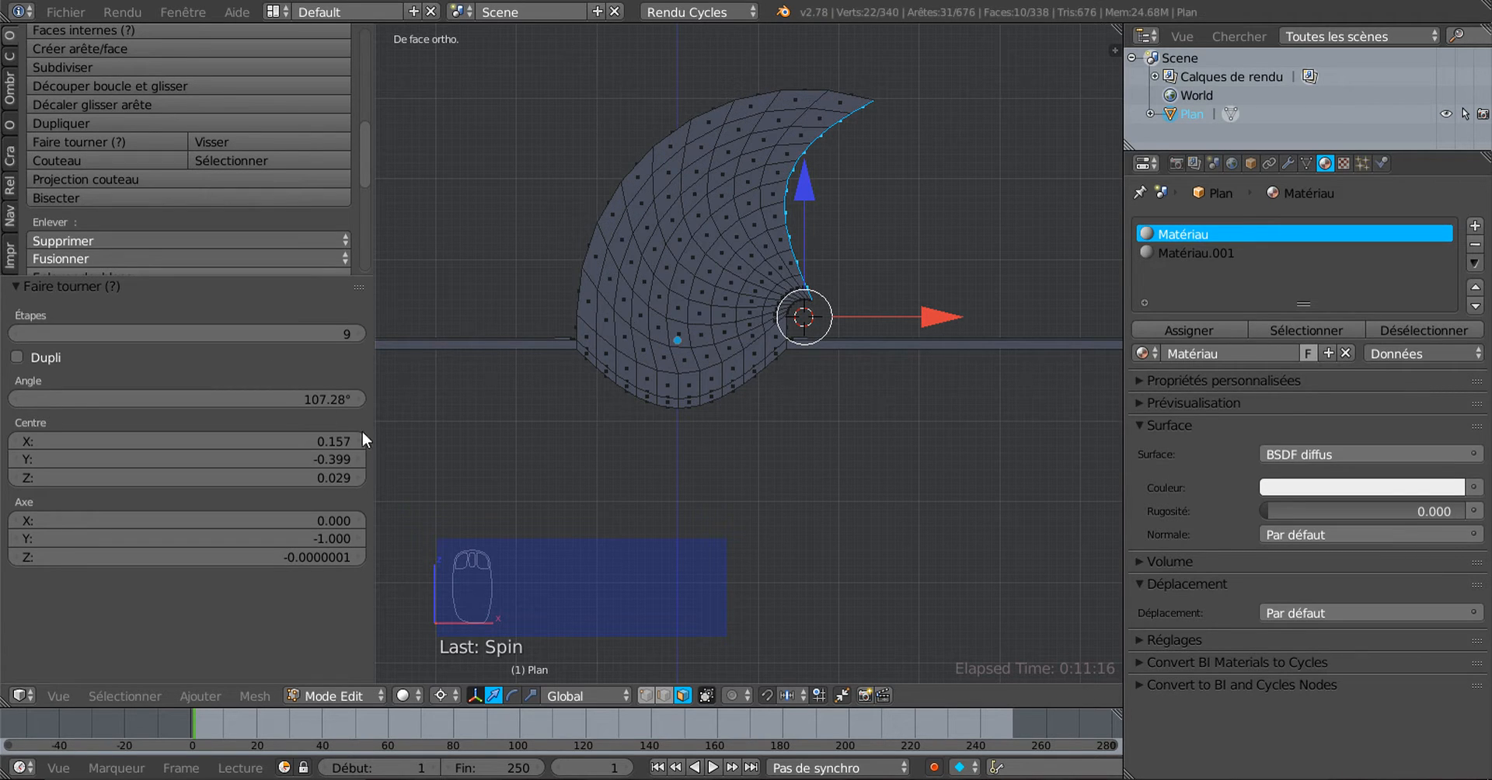
# Check the spun block at an angle, from above and from the front, and undo the spin
pyautogui.keyDown('shift'); pyautogui.moveTo(790, 425); pyautogui.dragTo(805, 478, button='middle'); pyautogui.keyUp('shift')
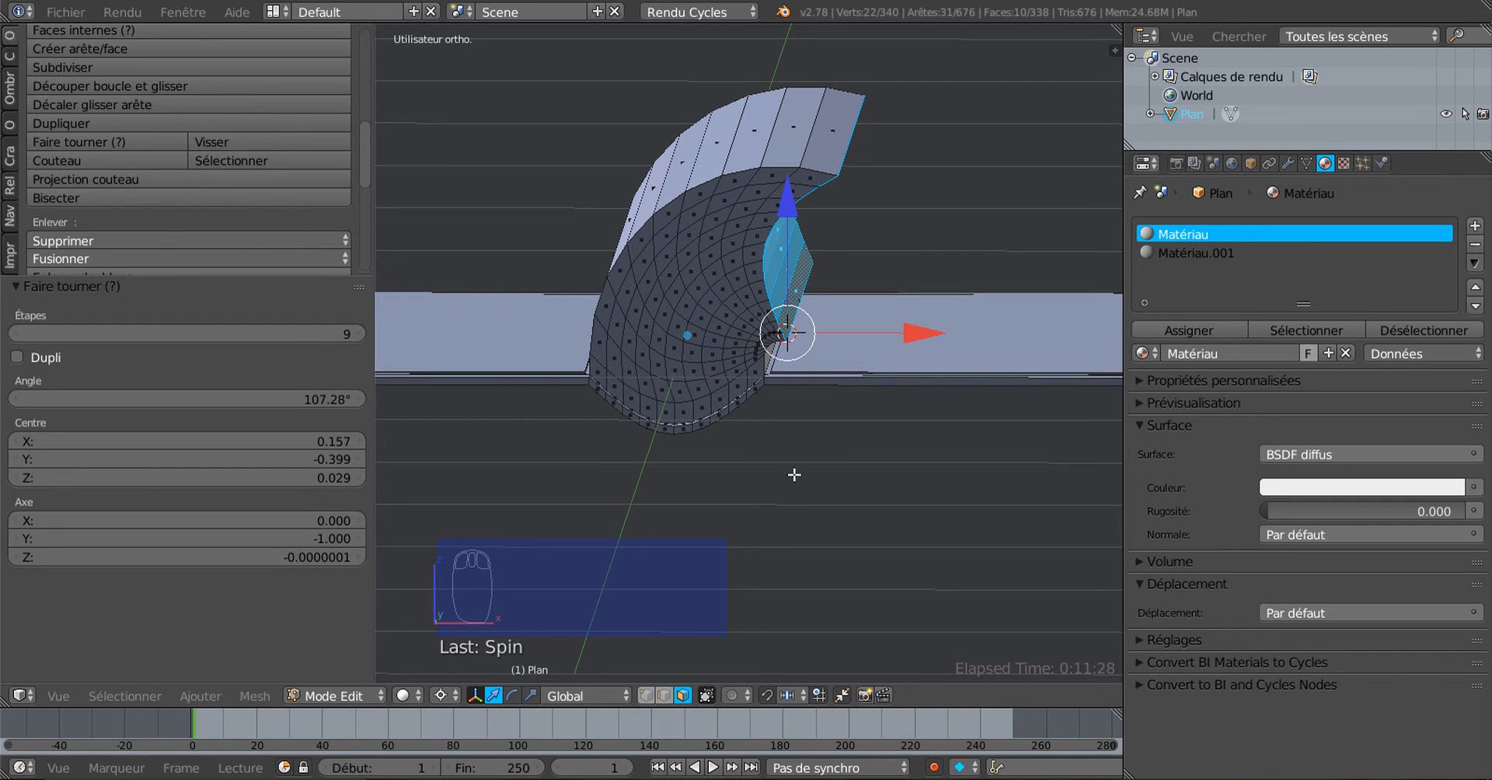
pyautogui.press('KP_7')
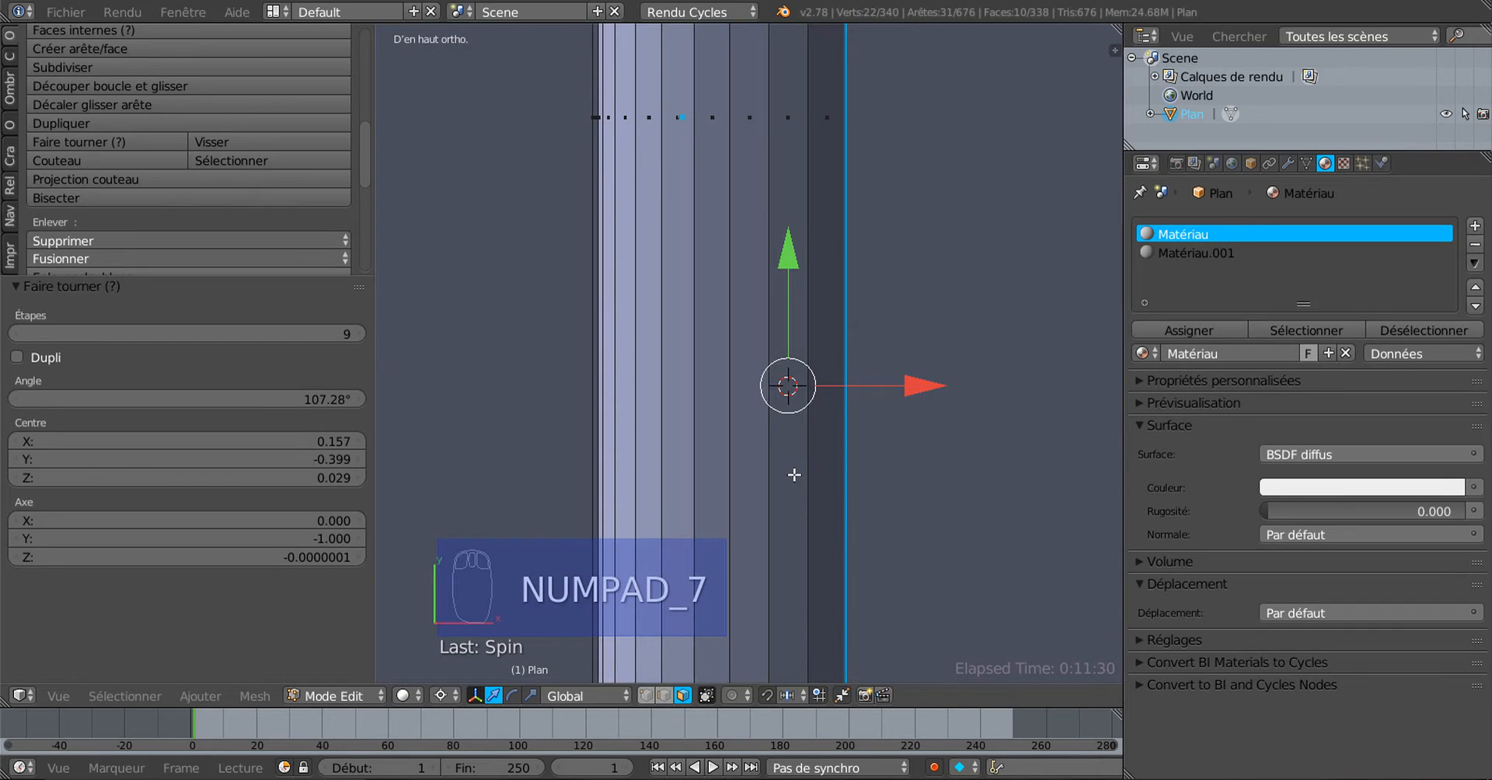
pyautogui.press('KP_1')
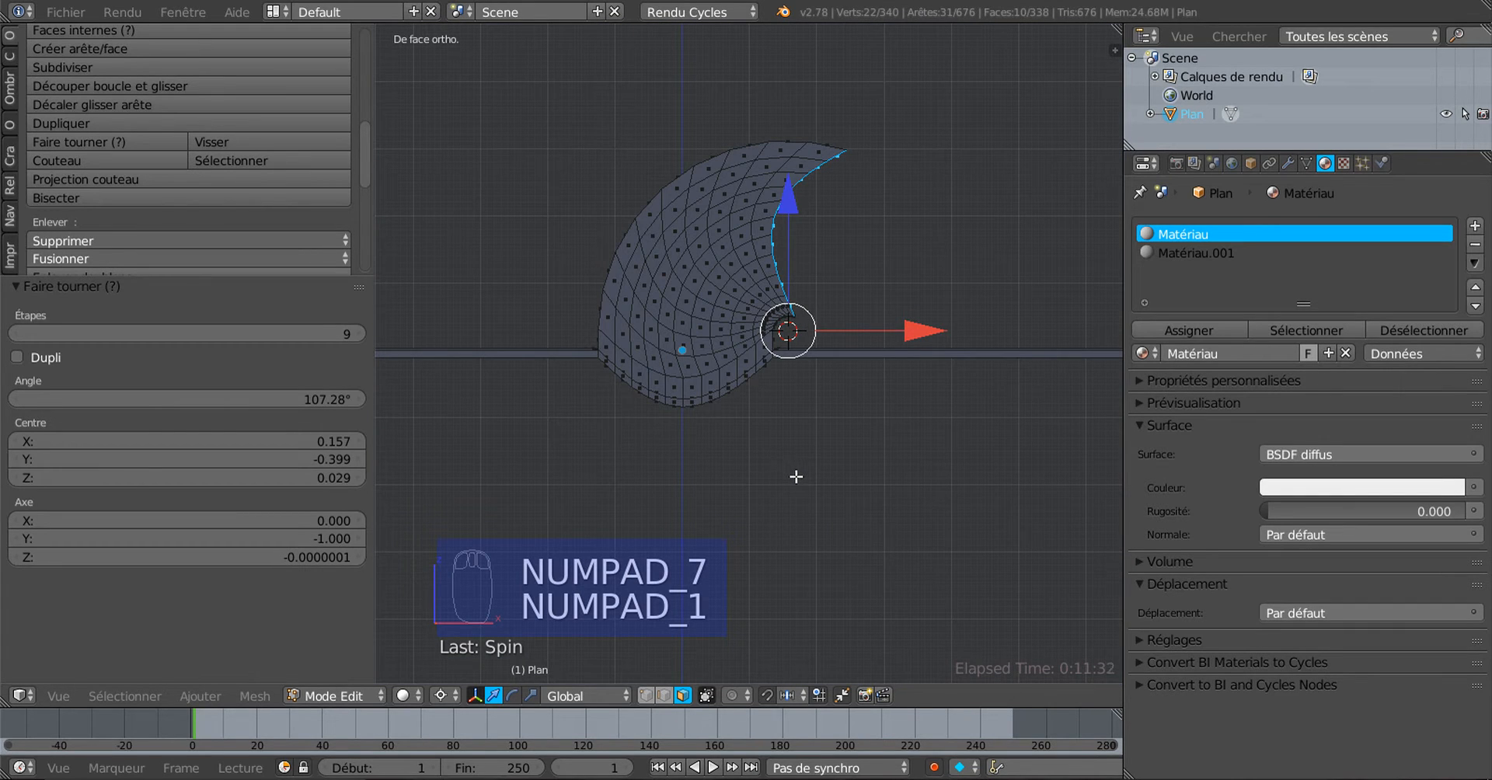
pyautogui.hotkey('ctrl', 'z')
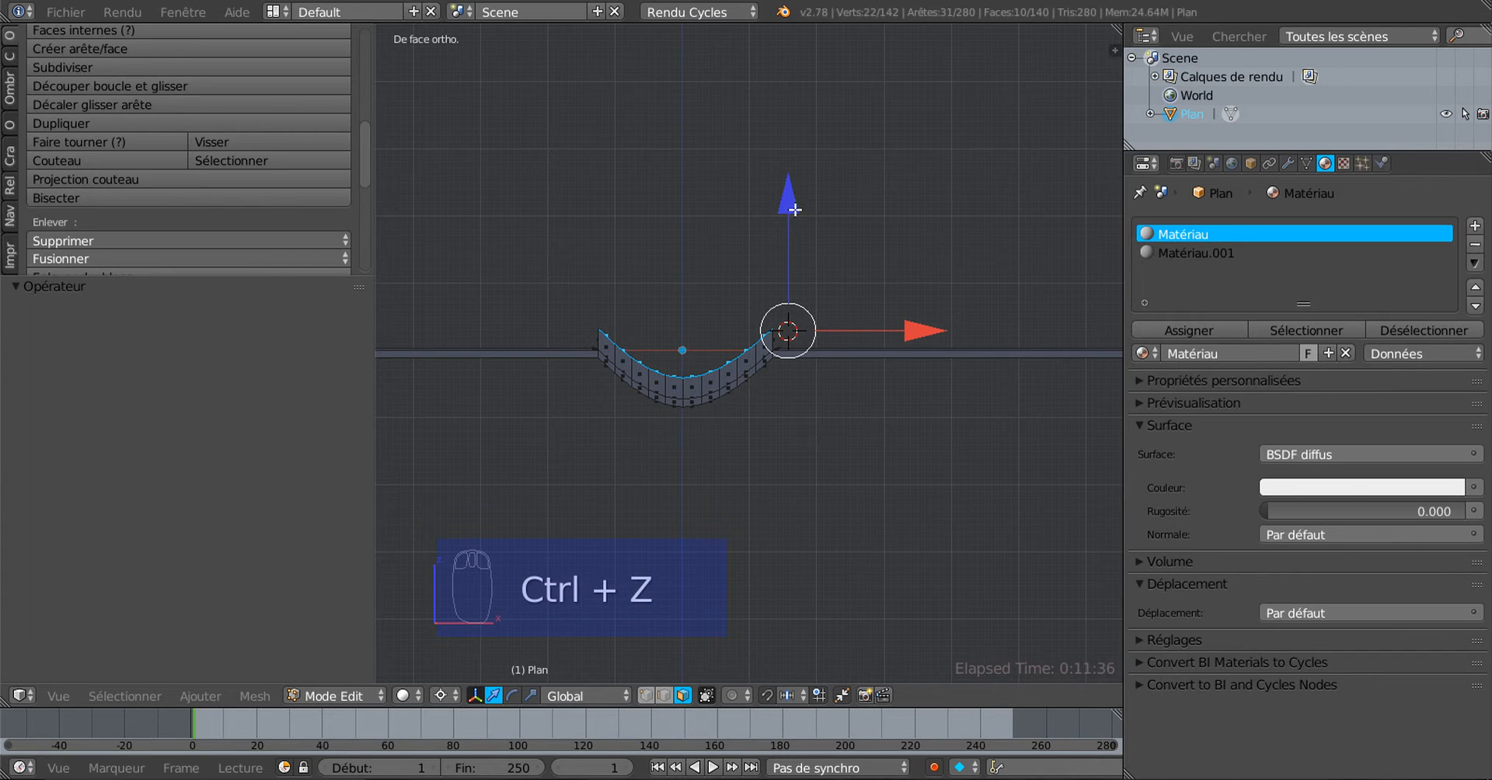
# Move the 3D cursor slightly higher beyond the spine's right upper end, to about X 0.16, Z 0.05
pyautogui.scroll(2, 808, 419)
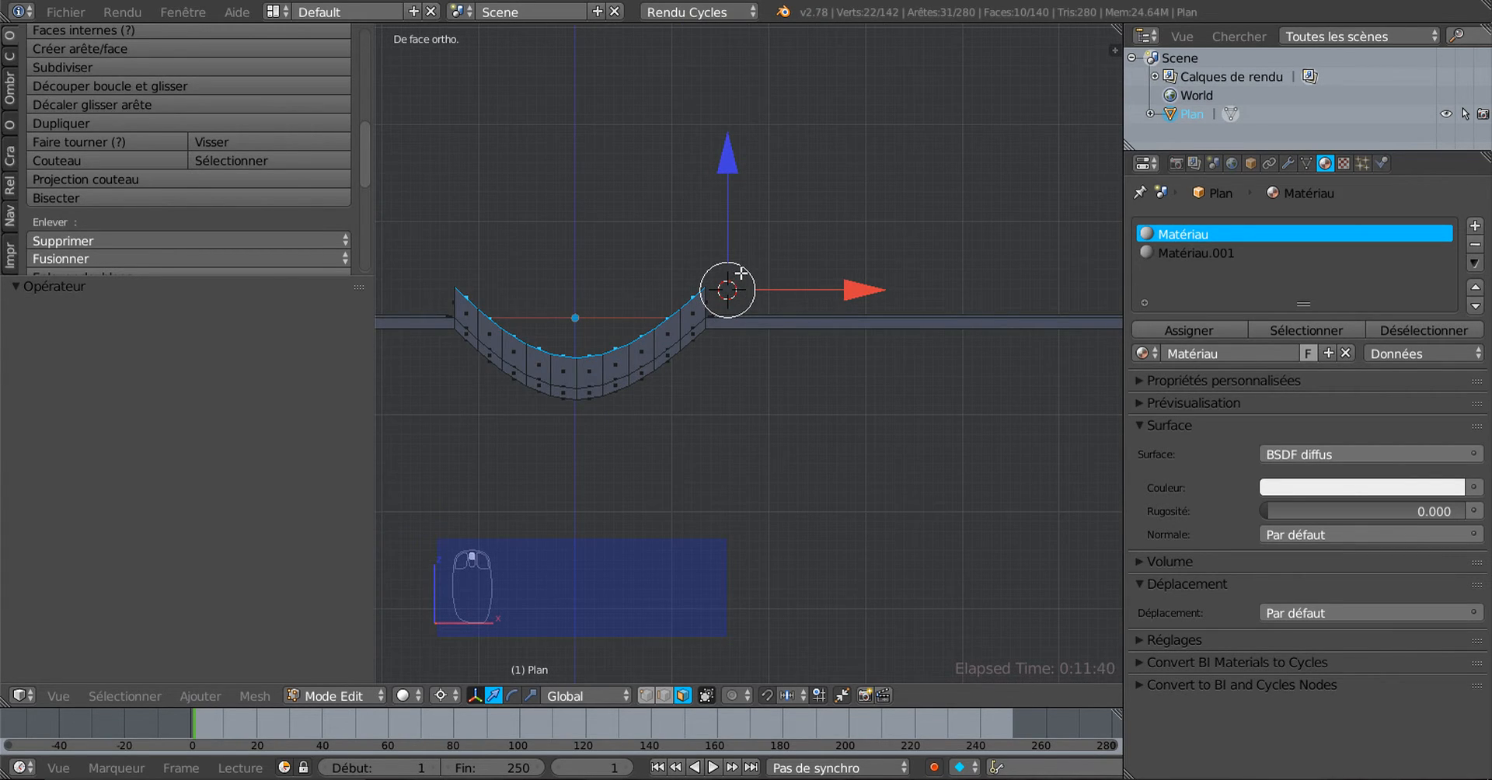
pyautogui.click(734, 274)
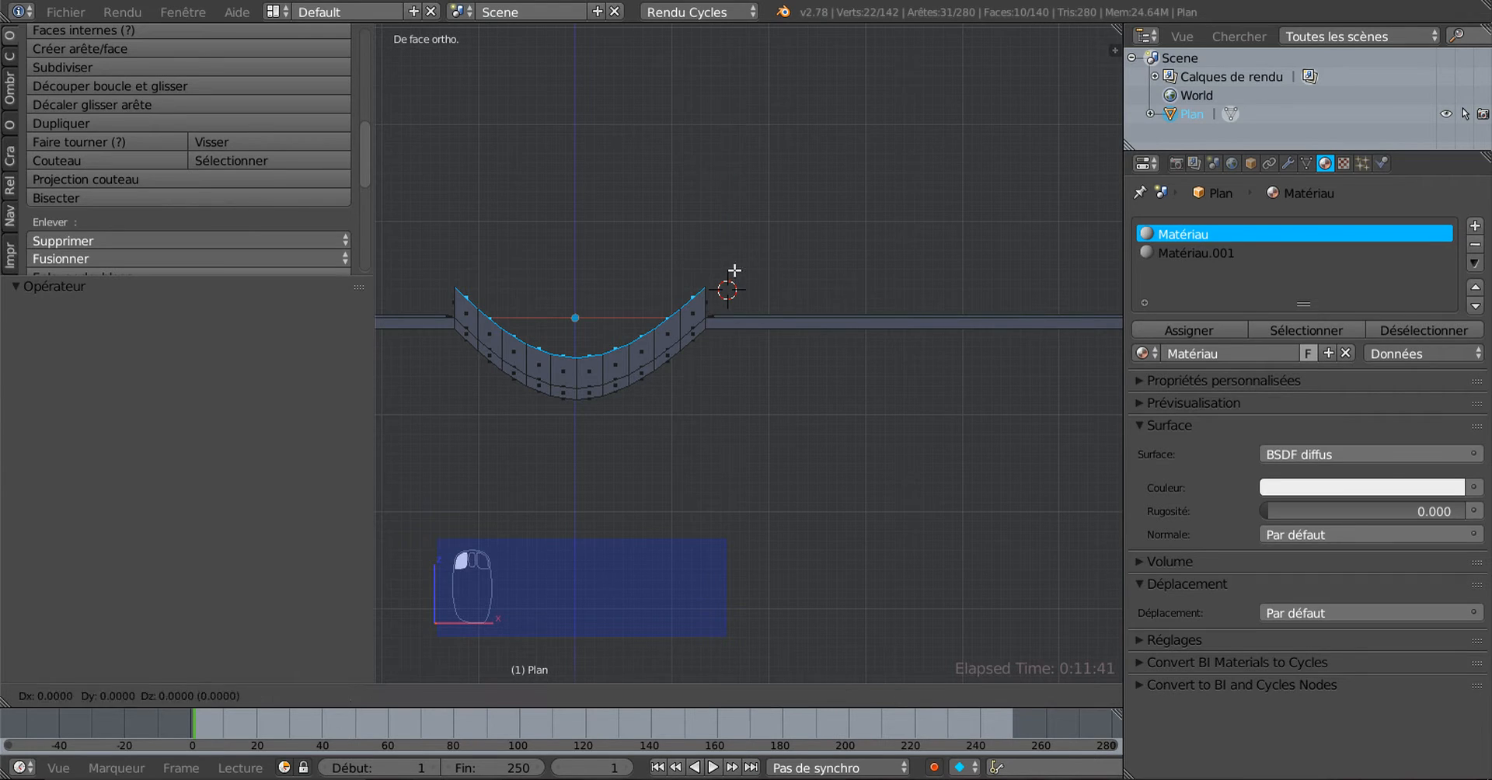
pyautogui.click(831, 196)
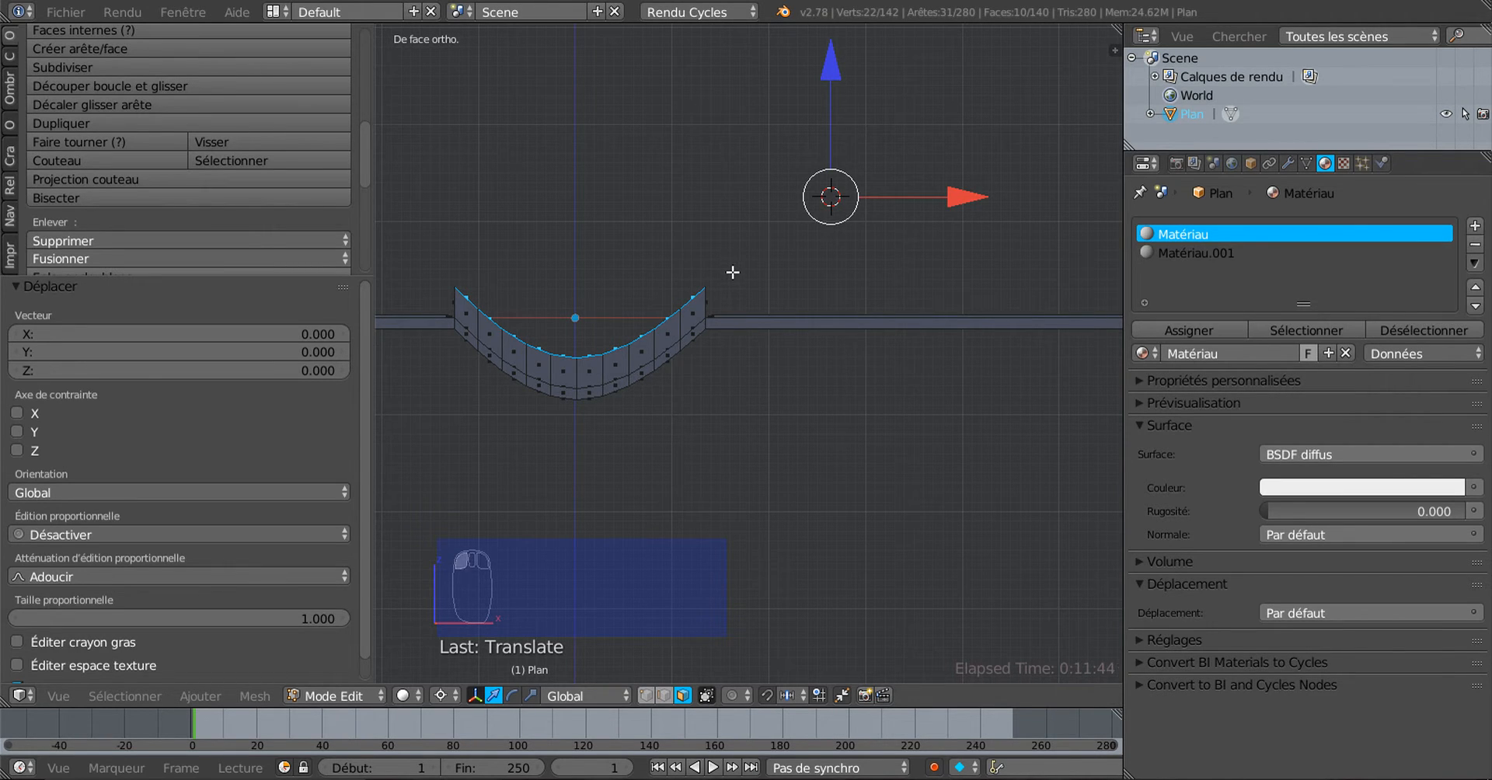
pyautogui.click(731, 272)
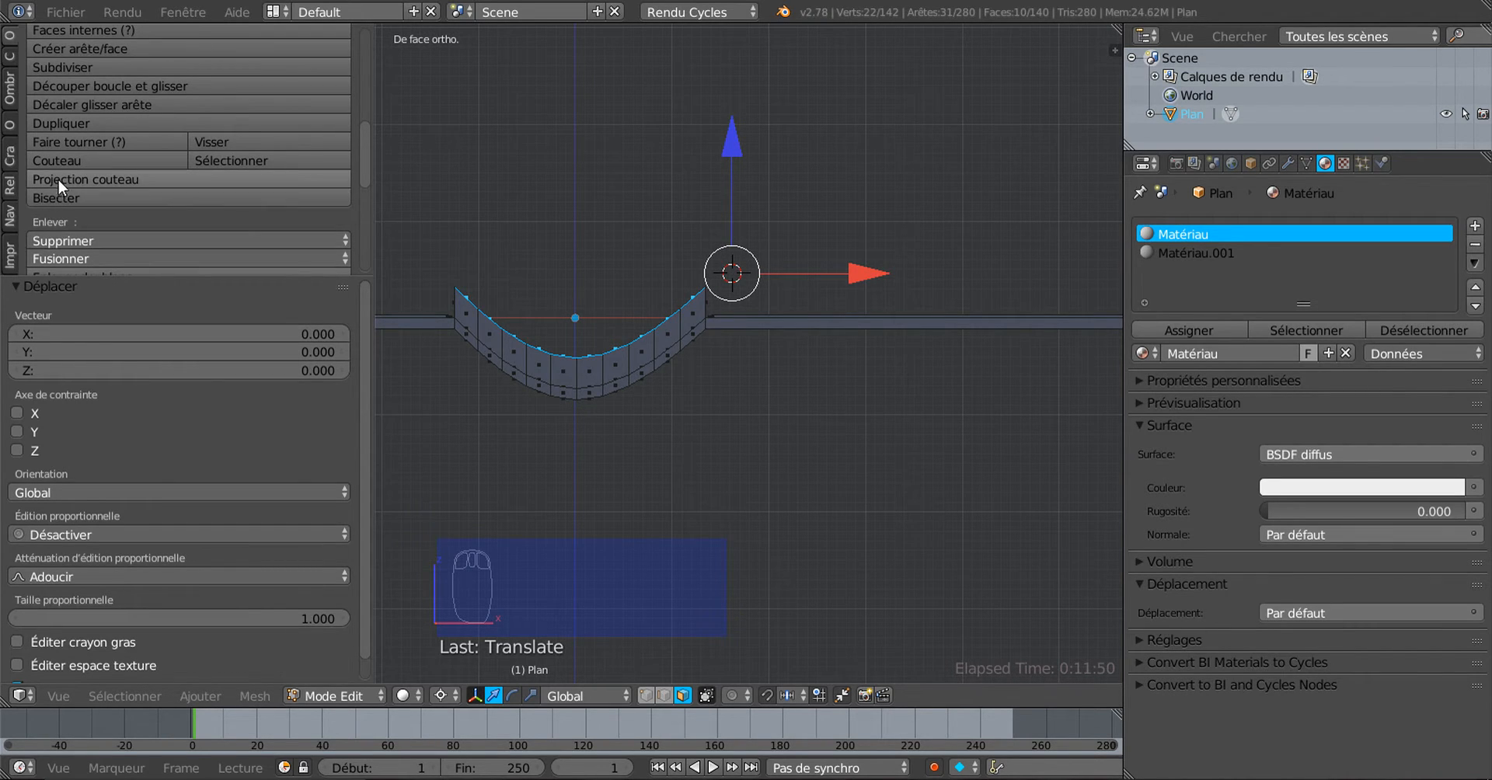
# Spin the selected inner spine faces around the repositioned 3D cursor with 9 steps and a 107.28° angle, and check the shape
pyautogui.click(64, 140)
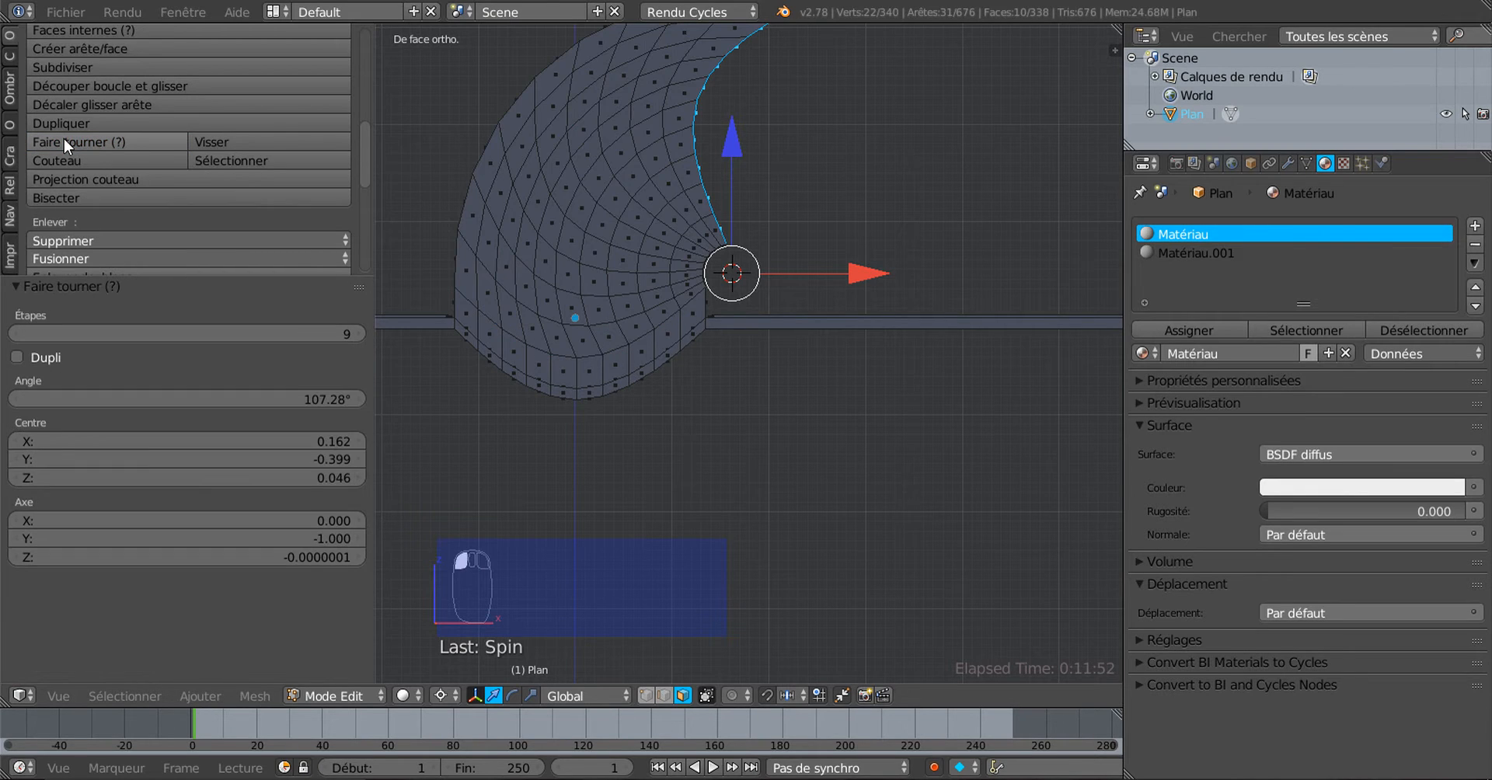
pyautogui.scroll(-1, 711, 245)
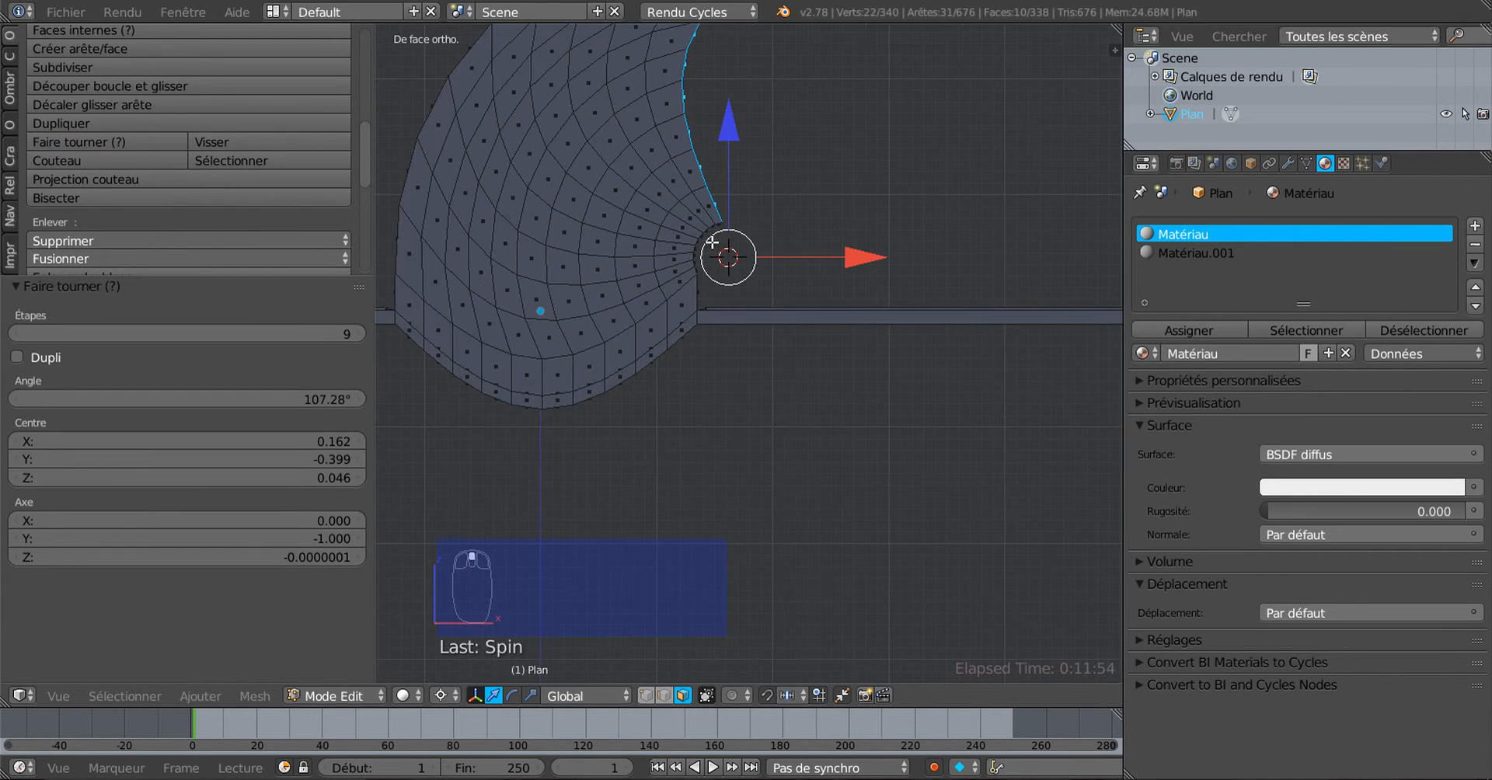
pyautogui.scroll(-1, 696, 288)
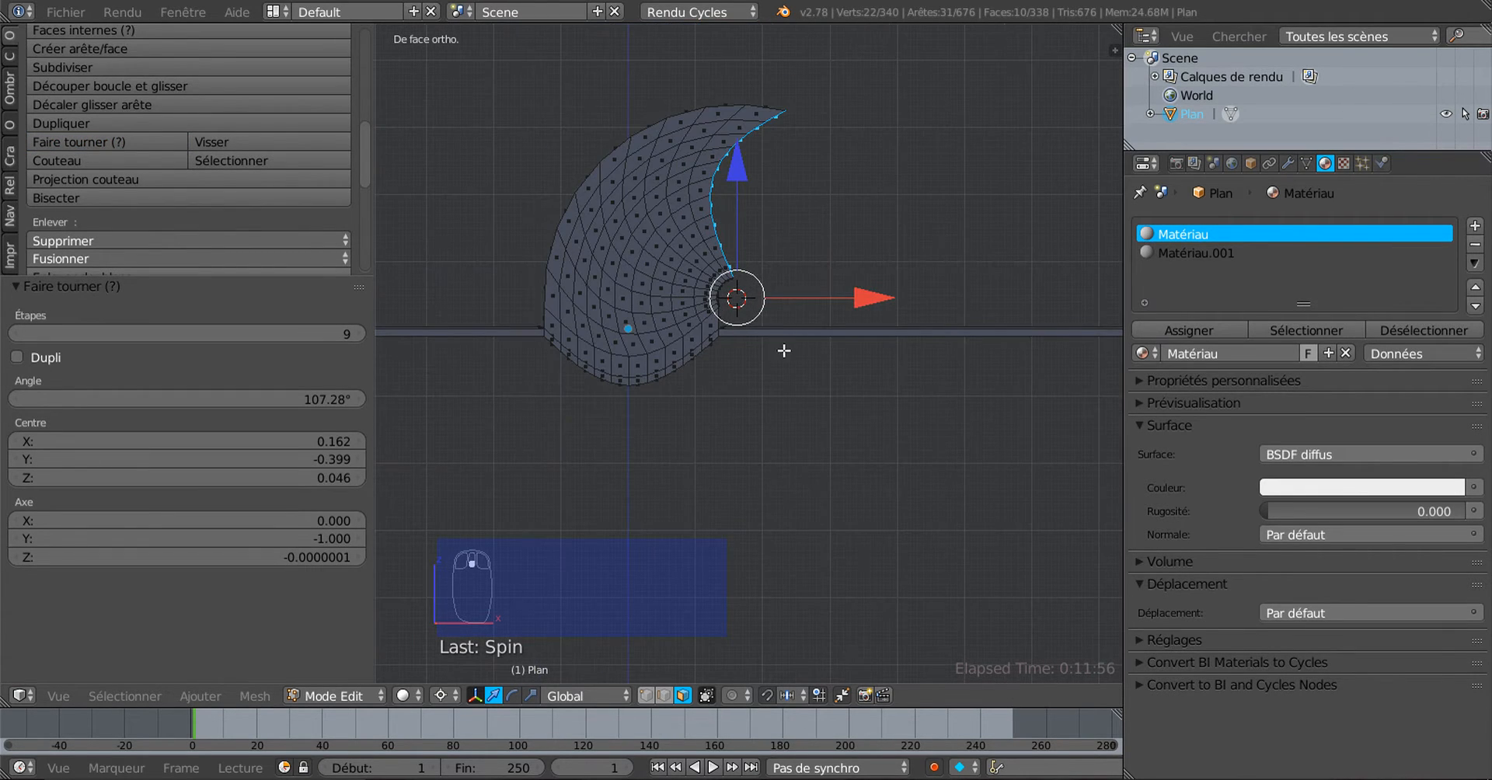
pyautogui.scroll(2, 723, 331)
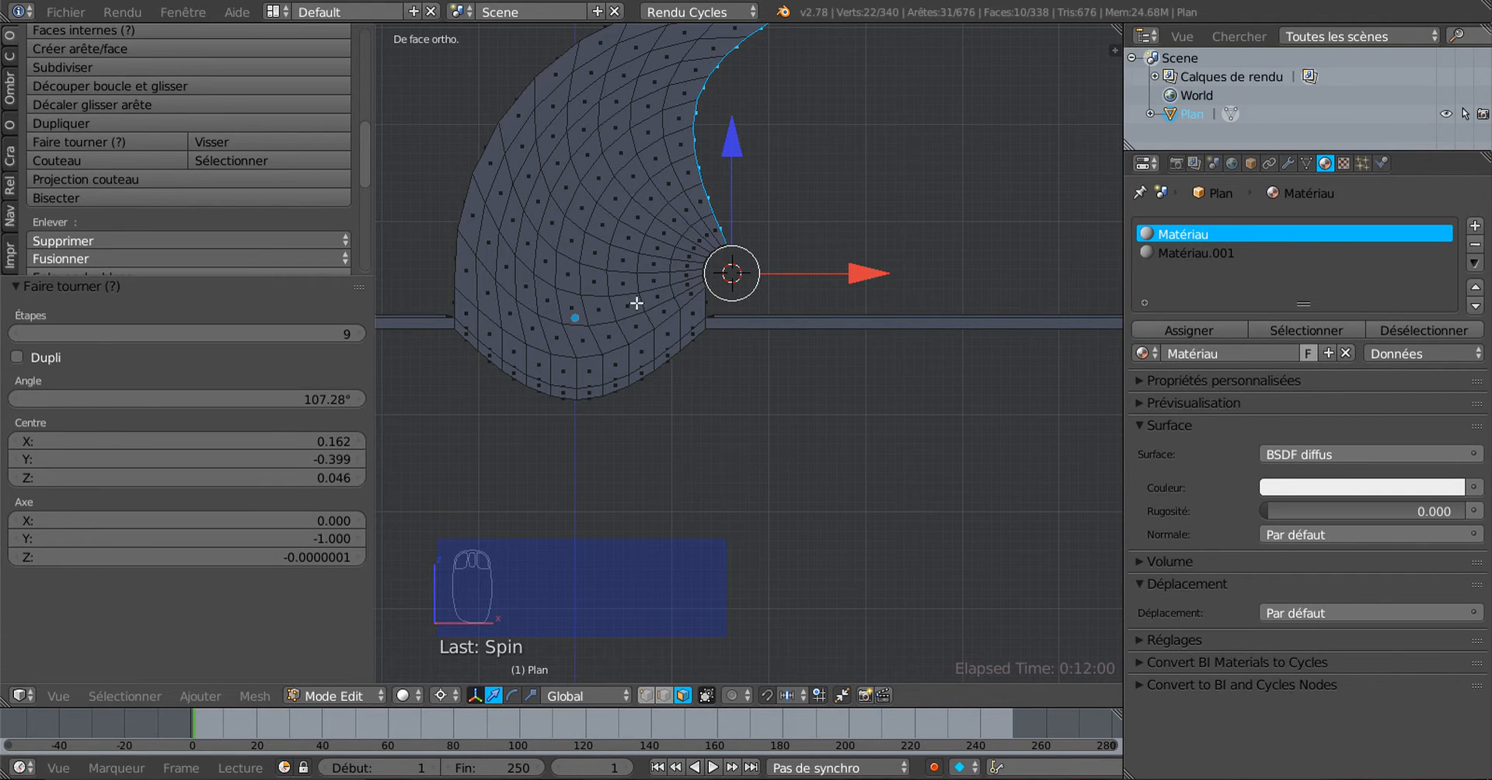
pyautogui.scroll(-3, 636, 303)
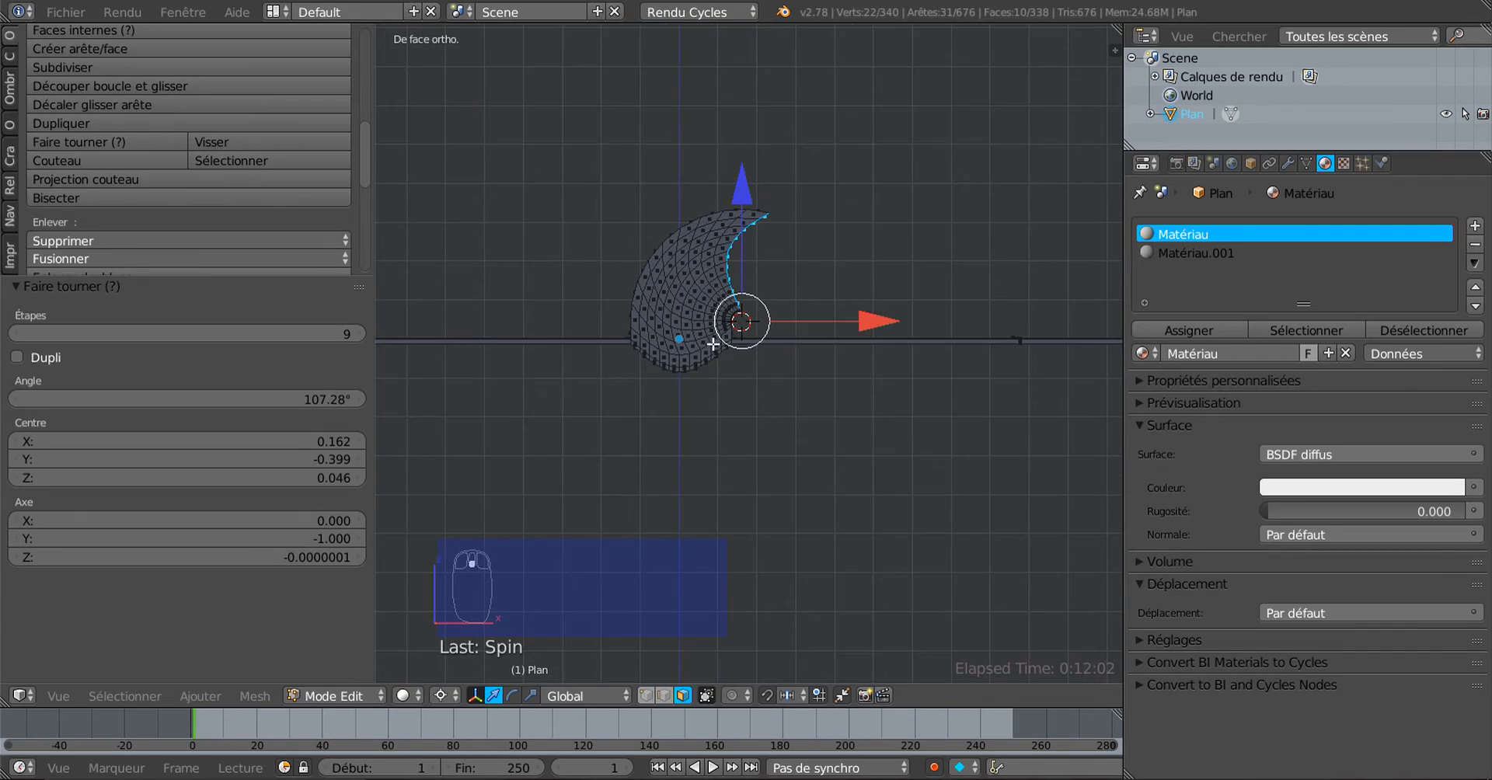
pyautogui.moveTo(635, 304); pyautogui.dragTo(669, 388, button='middle')
pyautogui.scroll(-2, 644, 371)
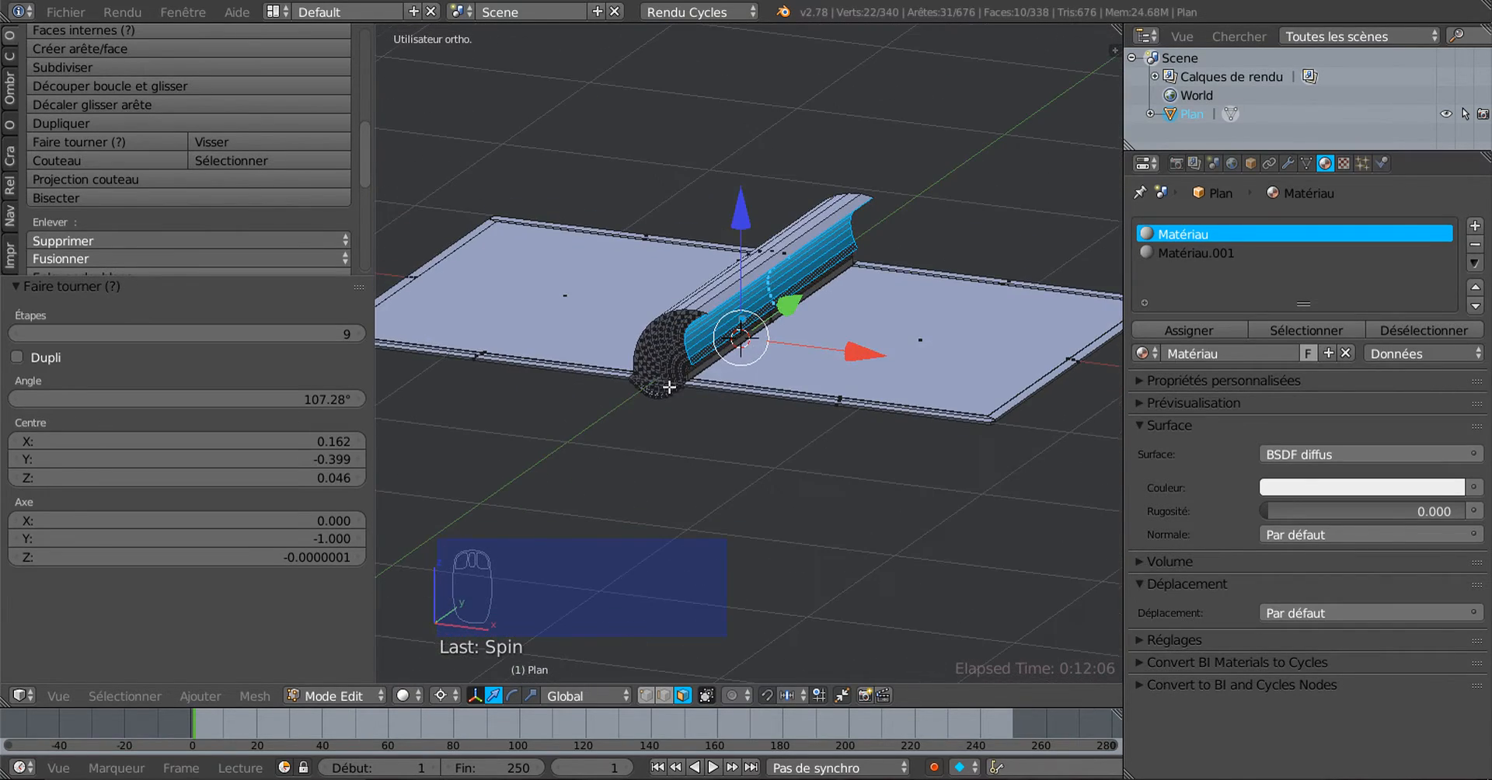
pyautogui.press('KP_1')
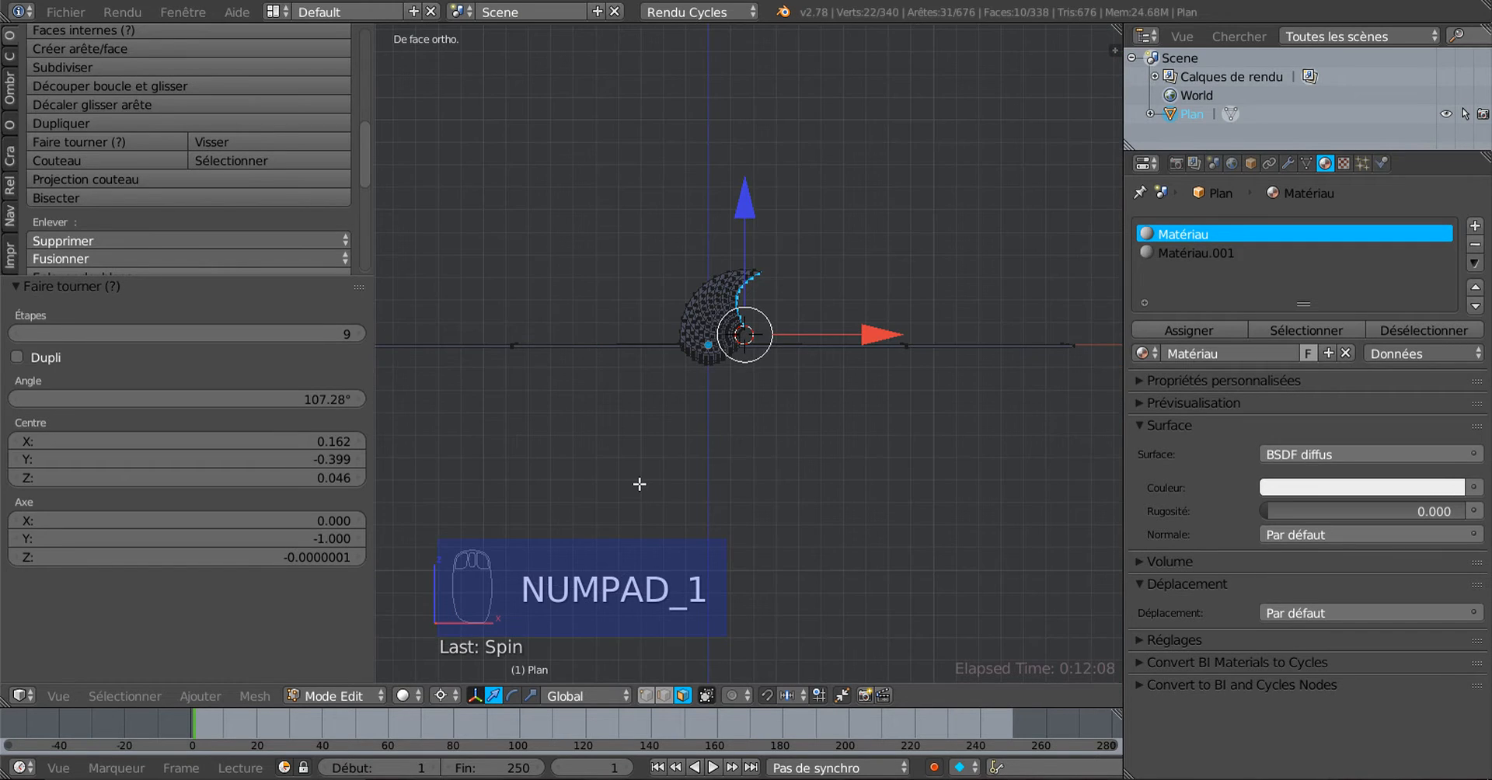
pyautogui.scroll(6, 638, 483)
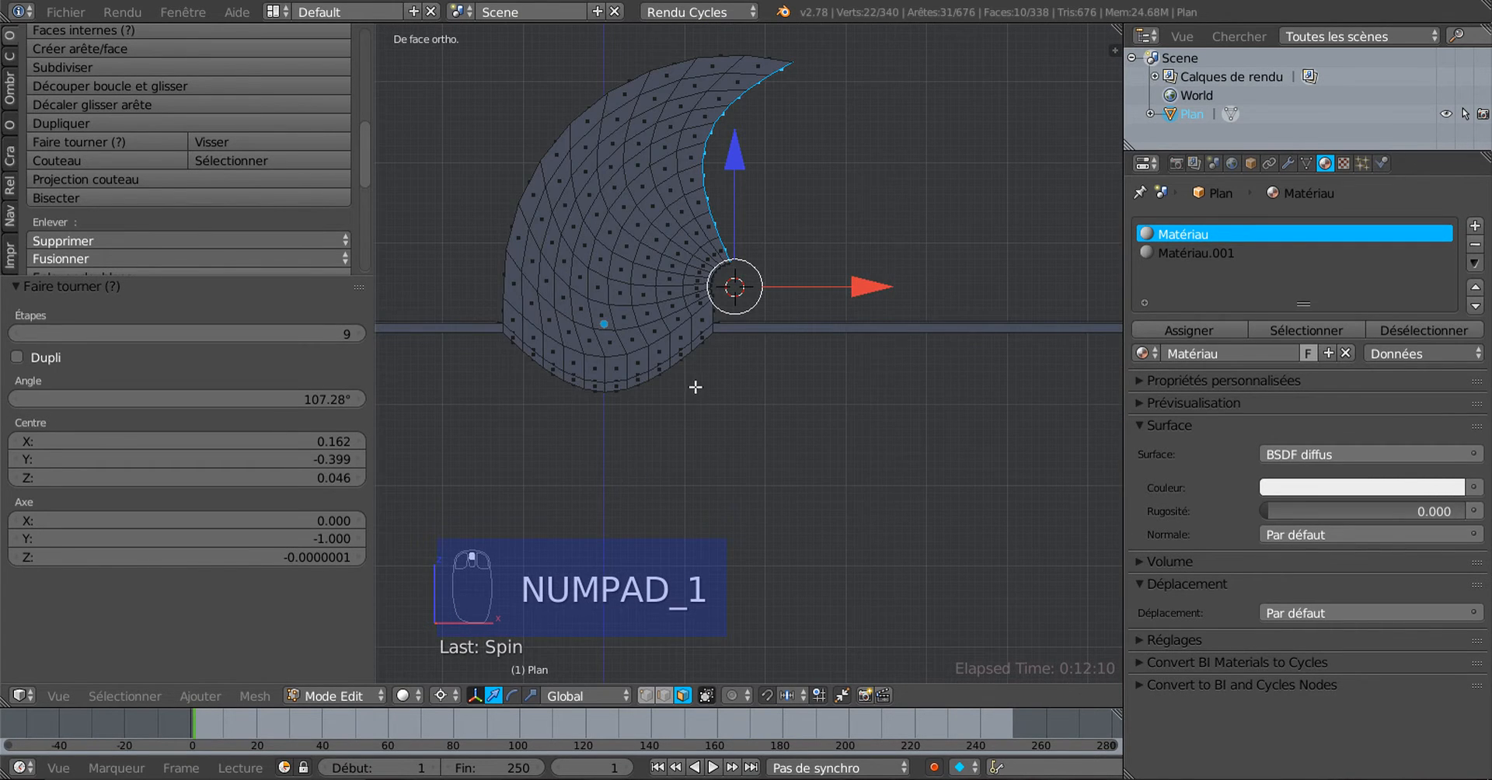
# Add every face loop of the spun block to the selection, from just above the spine to the block's inner curved edge
pyautogui.keyDown('shift'); pyautogui.moveTo(693, 390); pyautogui.dragTo(768, 408, button='middle'); pyautogui.keyUp('shift')
pyautogui.scroll(3, 768, 408)
pyautogui.keyDown('alt'); pyautogui.rightClick(701, 349); pyautogui.keyUp('alt')
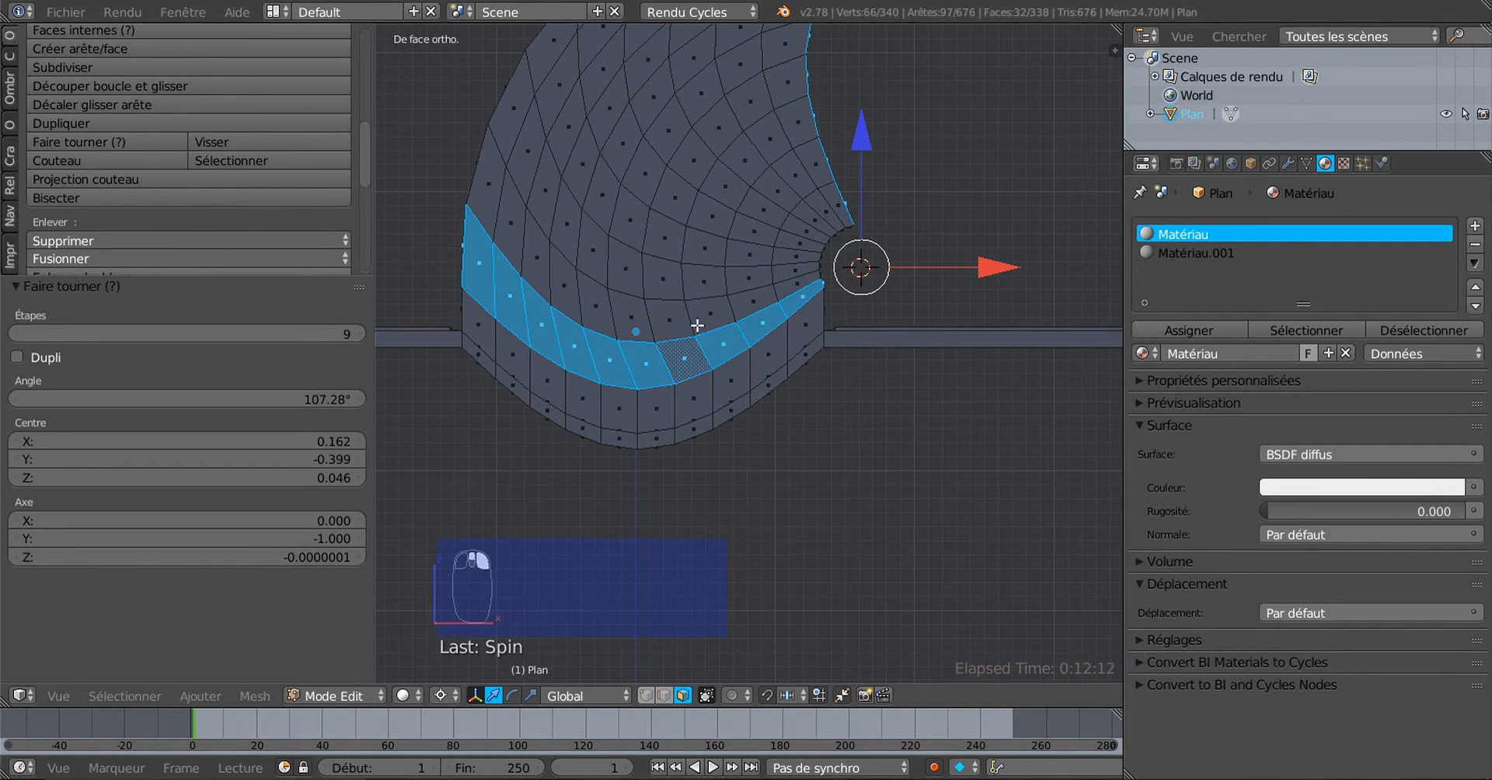
pyautogui.keyDown('alt'); pyautogui.keyDown('shift'); pyautogui.rightClick(680, 315); pyautogui.keyUp('shift'); pyautogui.keyUp('alt')
pyautogui.keyDown('alt'); pyautogui.keyDown('shift'); pyautogui.rightClick(677, 273); pyautogui.keyUp('shift'); pyautogui.keyUp('alt')
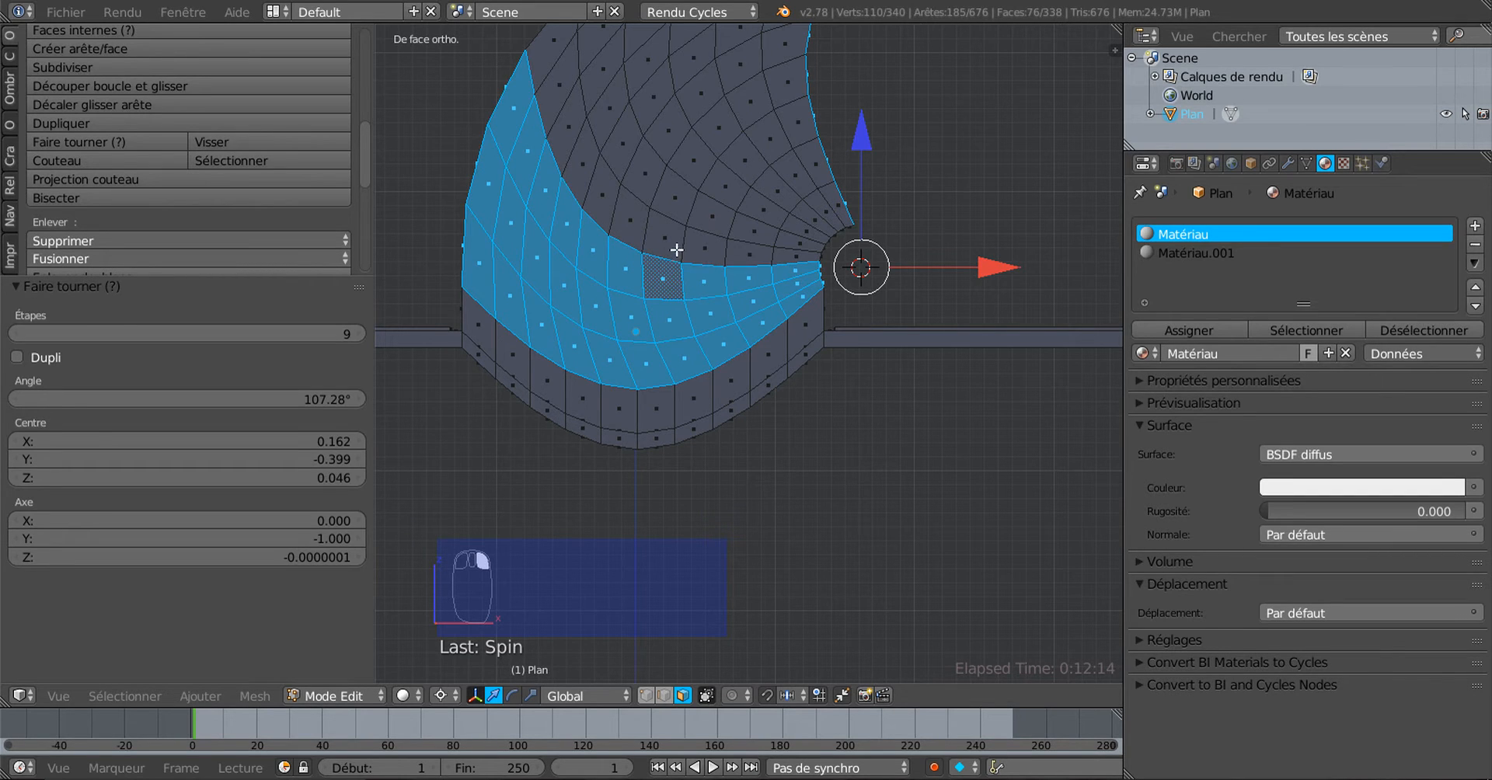
pyautogui.keyDown('alt'); pyautogui.keyDown('shift'); pyautogui.rightClick(674, 200); pyautogui.keyUp('shift'); pyautogui.keyUp('alt')
pyautogui.keyDown('alt'); pyautogui.keyDown('shift'); pyautogui.rightClick(687, 192); pyautogui.keyUp('shift'); pyautogui.keyUp('alt')
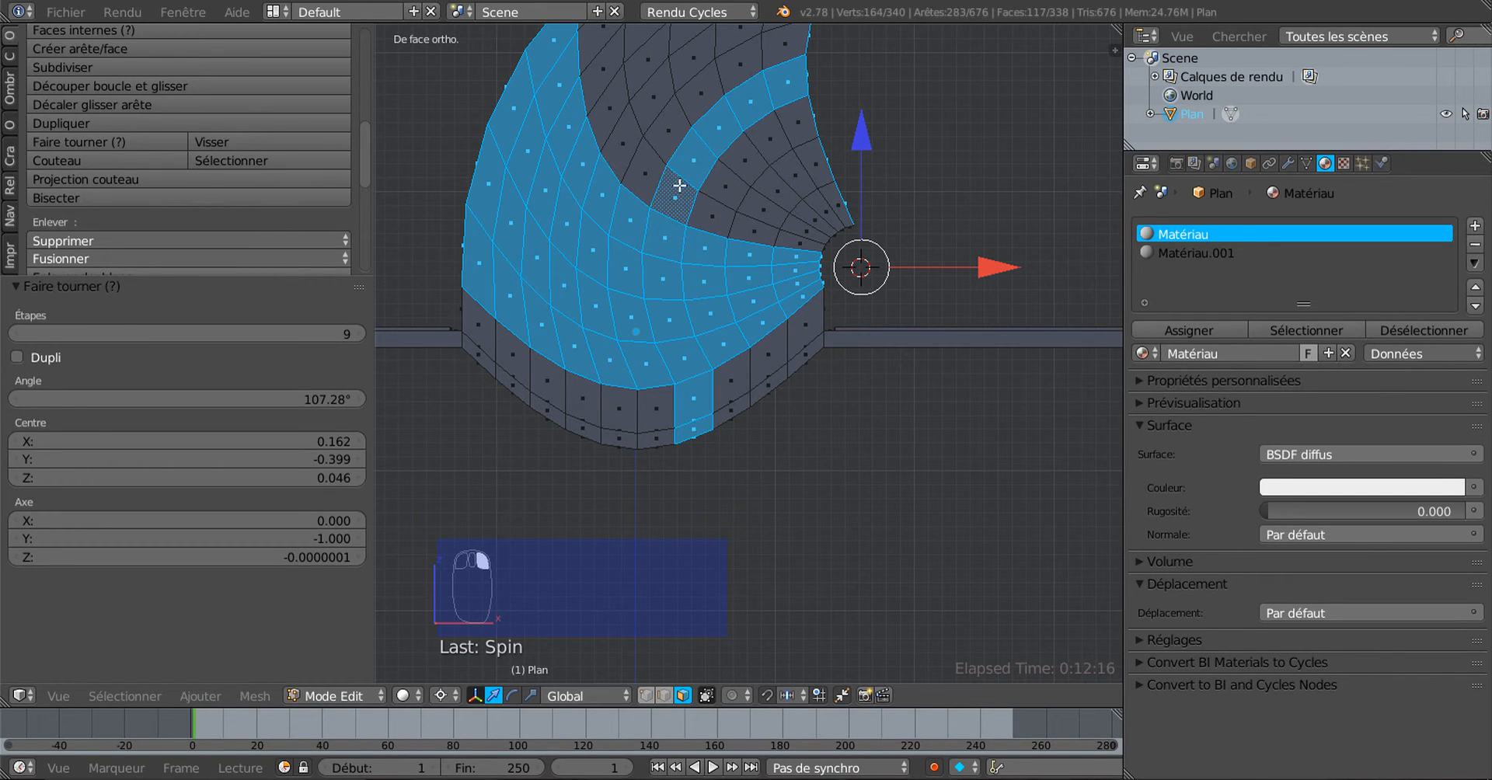
pyautogui.hotkey('ctrl', 'z')
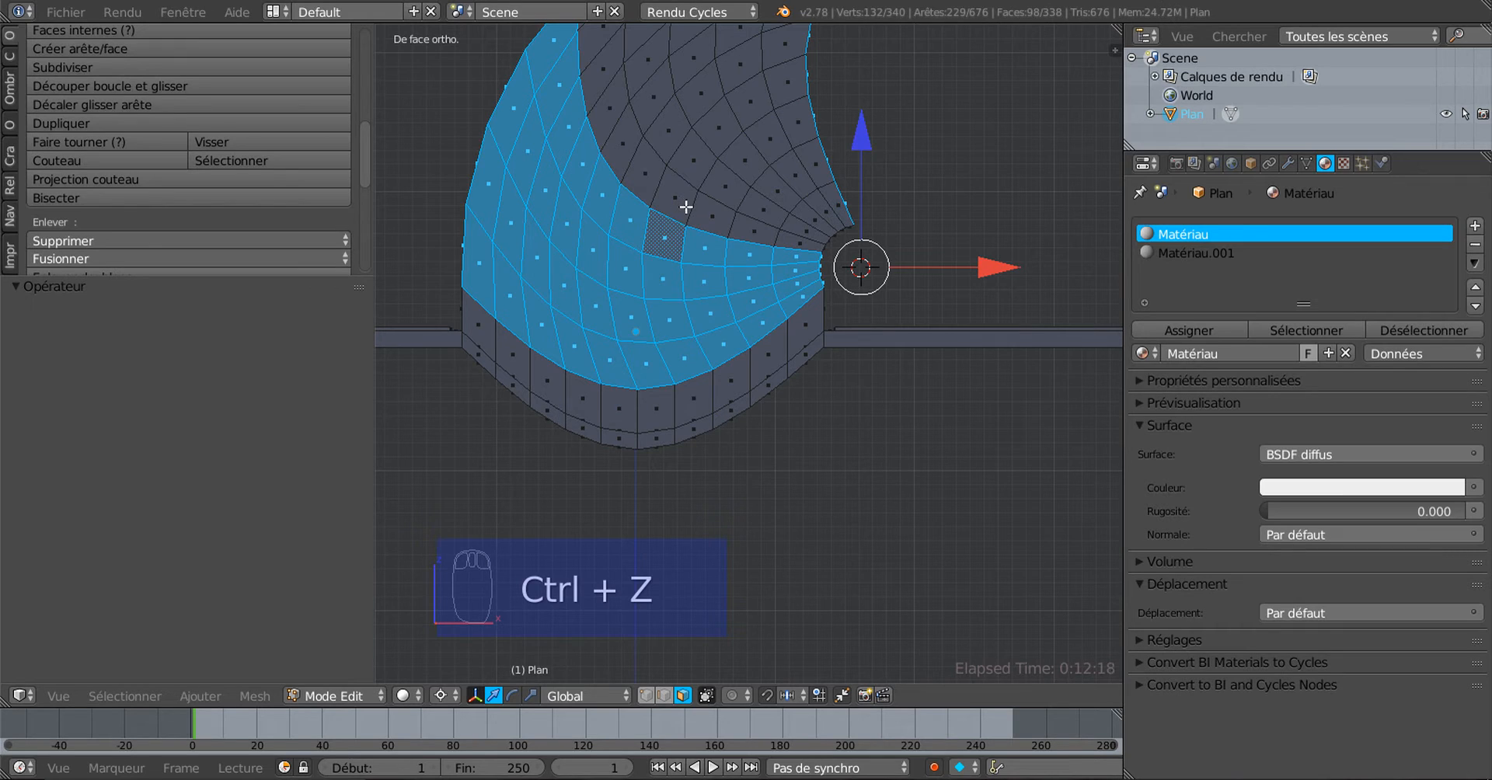
pyautogui.keyDown('alt'); pyautogui.keyDown('shift'); pyautogui.rightClick(687, 205); pyautogui.keyUp('shift'); pyautogui.keyUp('alt')
pyautogui.keyDown('alt'); pyautogui.keyDown('shift'); pyautogui.rightClick(709, 163); pyautogui.keyUp('shift'); pyautogui.keyUp('alt')
pyautogui.keyDown('alt'); pyautogui.keyDown('shift'); pyautogui.rightClick(729, 136); pyautogui.keyUp('shift'); pyautogui.keyUp('alt')
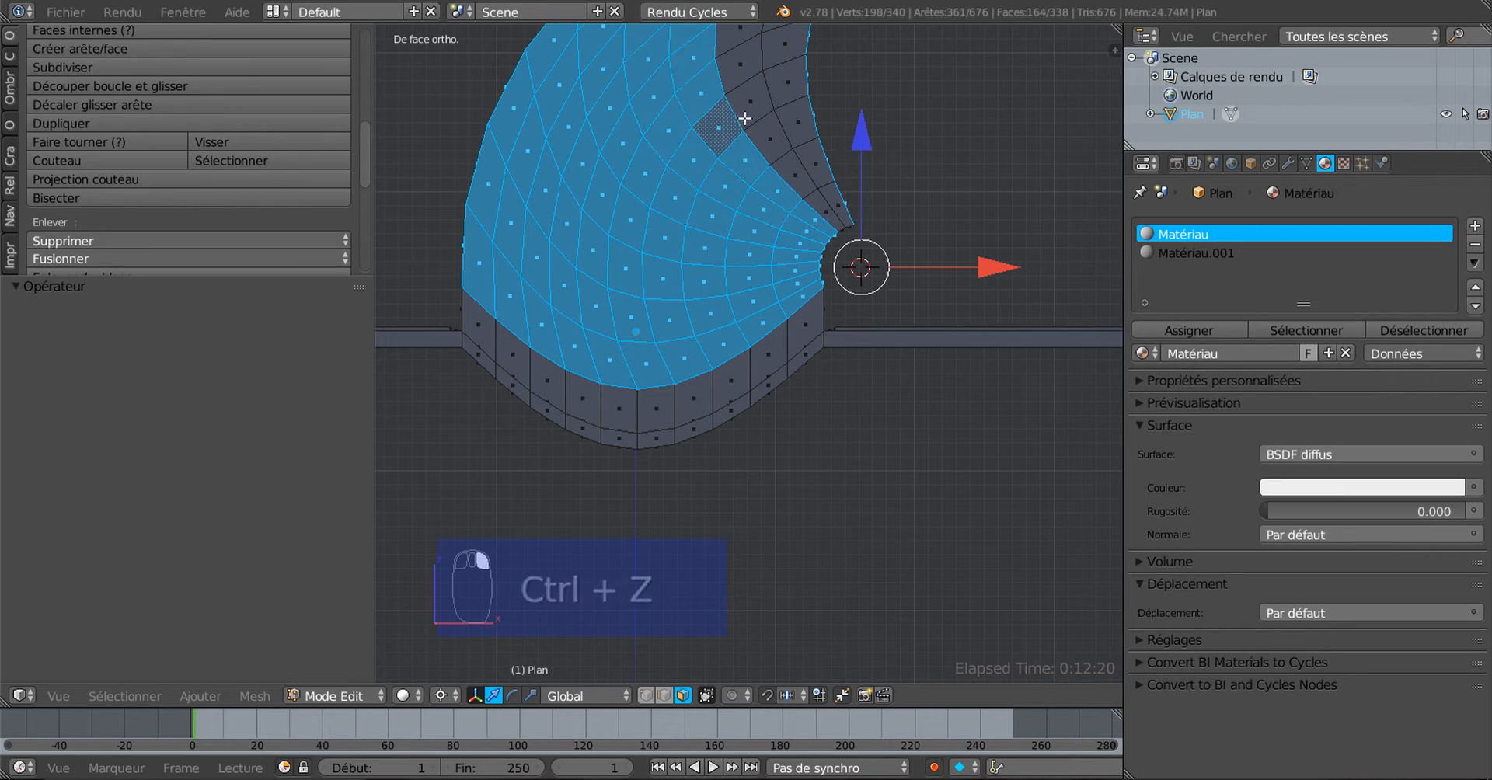
pyautogui.keyDown('alt'); pyautogui.keyDown('shift'); pyautogui.rightClick(757, 113); pyautogui.keyUp('shift'); pyautogui.keyUp('alt')
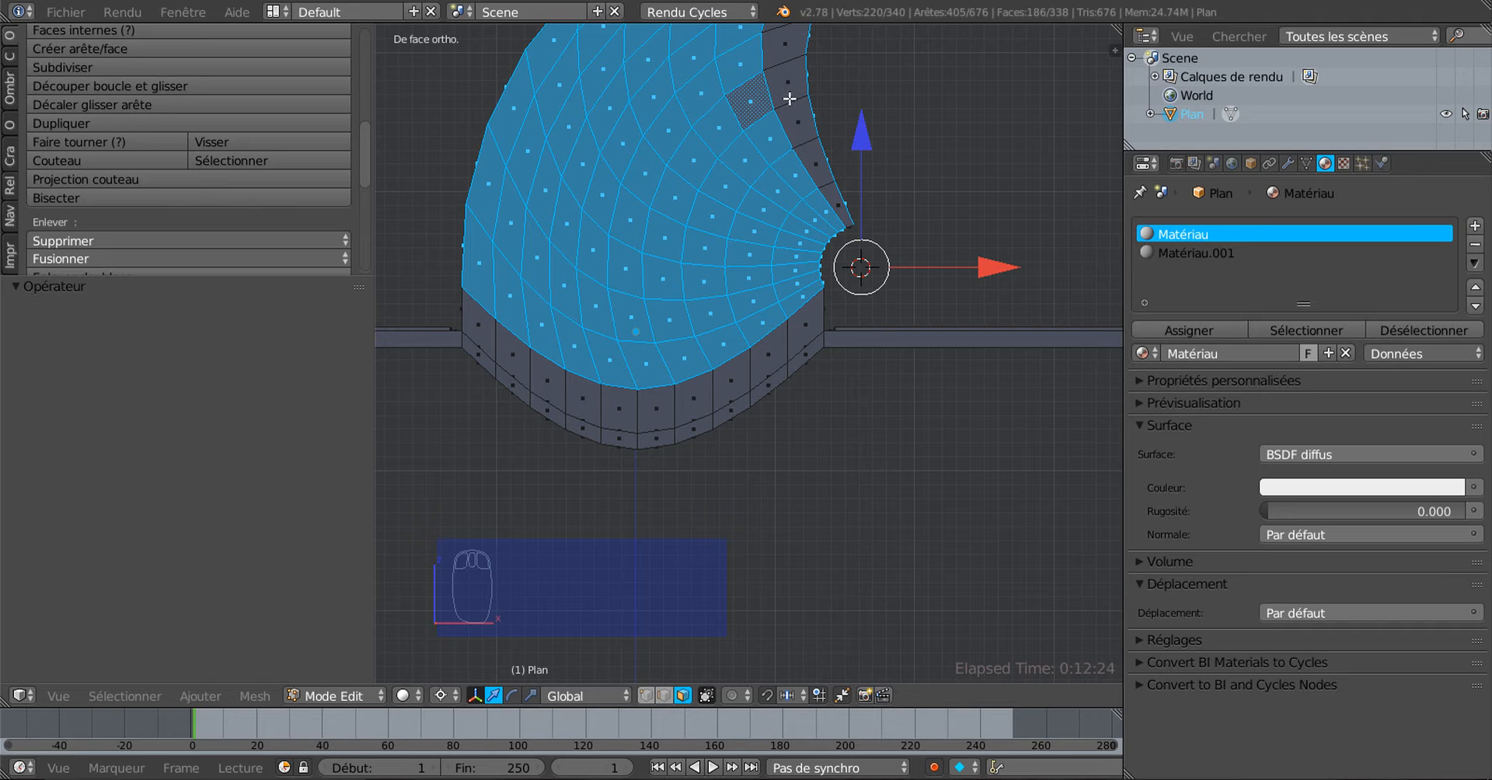
pyautogui.keyDown('alt'); pyautogui.keyDown('shift'); pyautogui.rightClick(792, 95); pyautogui.keyUp('shift'); pyautogui.keyUp('alt')
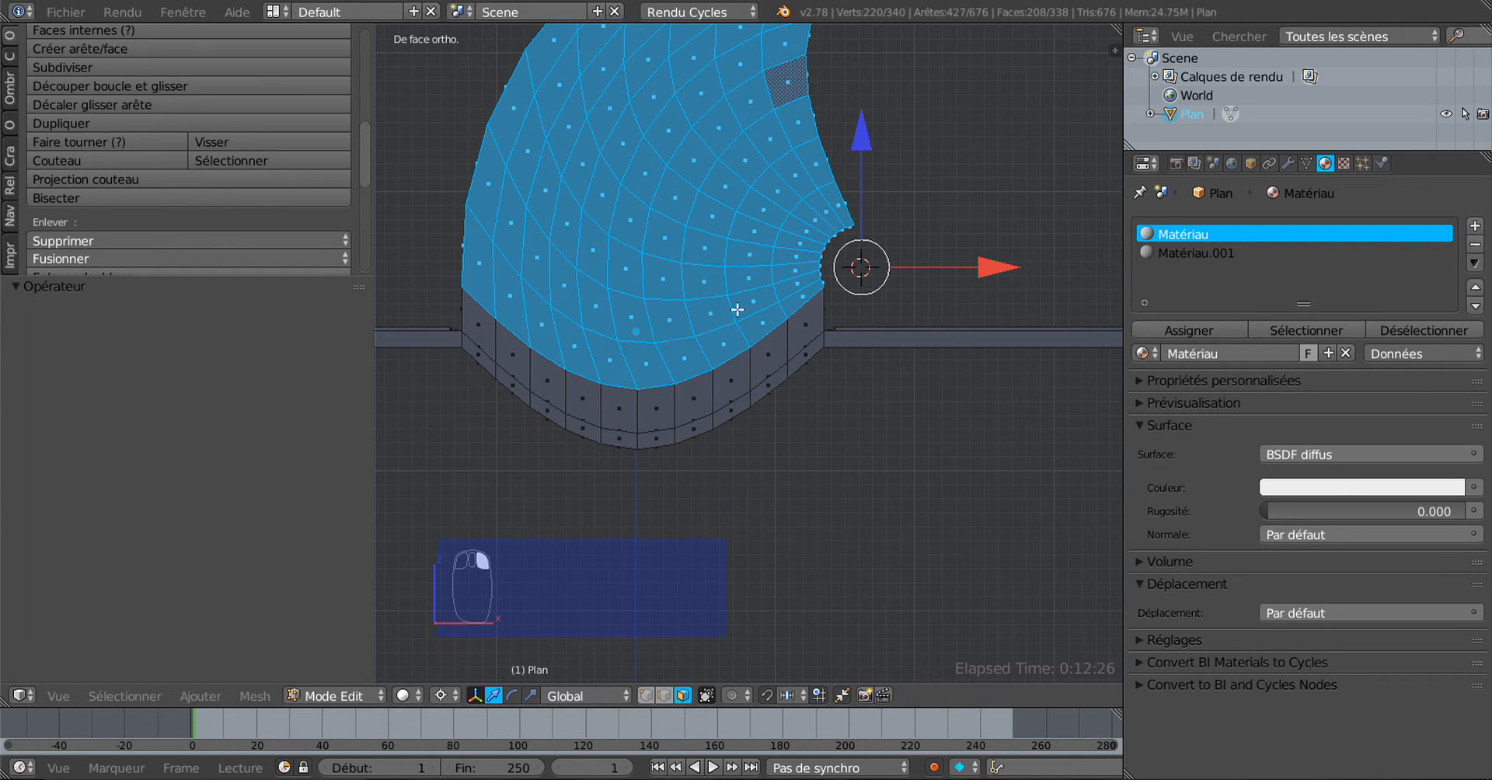
pyautogui.scroll(-1, 758, 439)
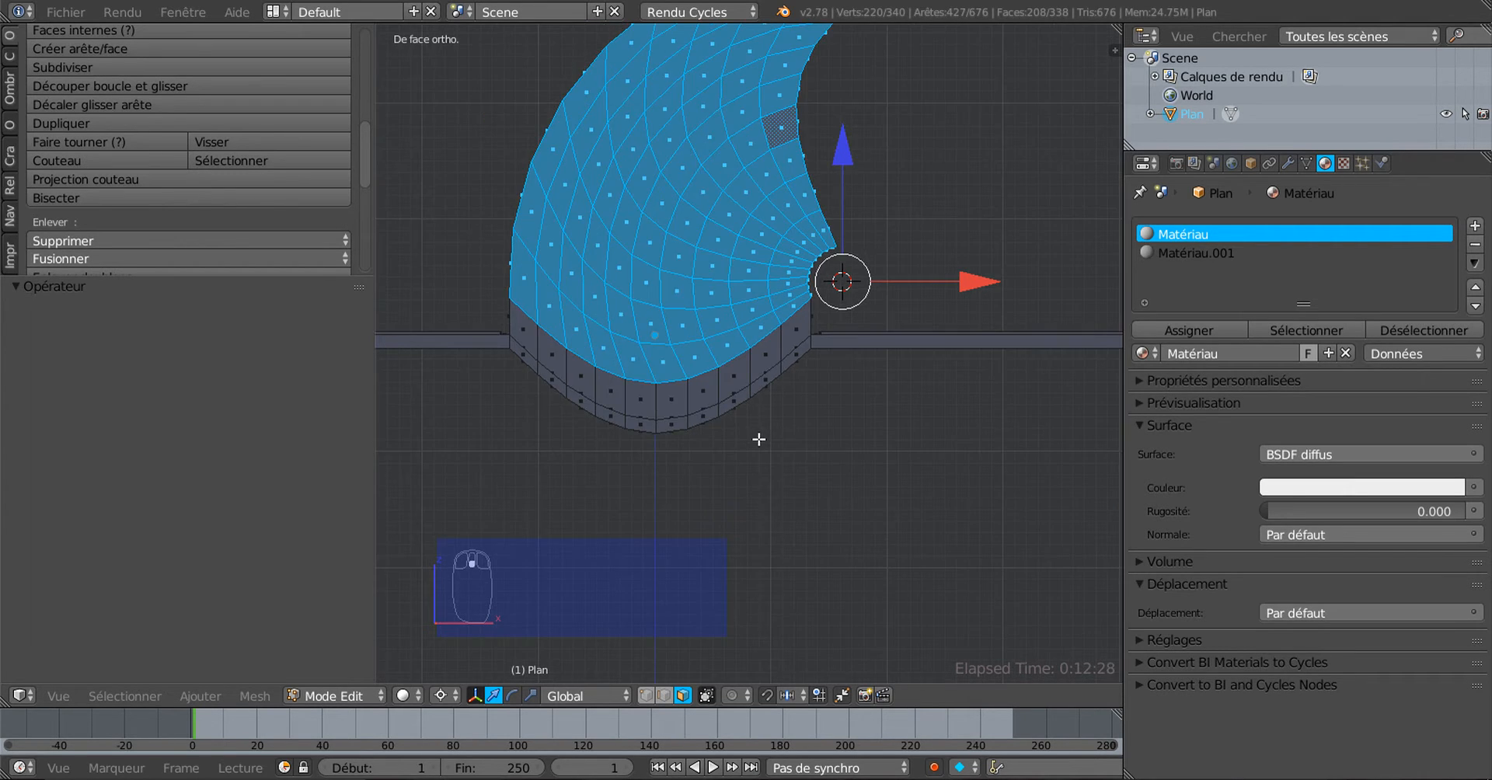
pyautogui.scroll(-1, 758, 440)
pyautogui.moveTo(699, 455); pyautogui.dragTo(857, 458, button='middle')
pyautogui.press('KP_1')
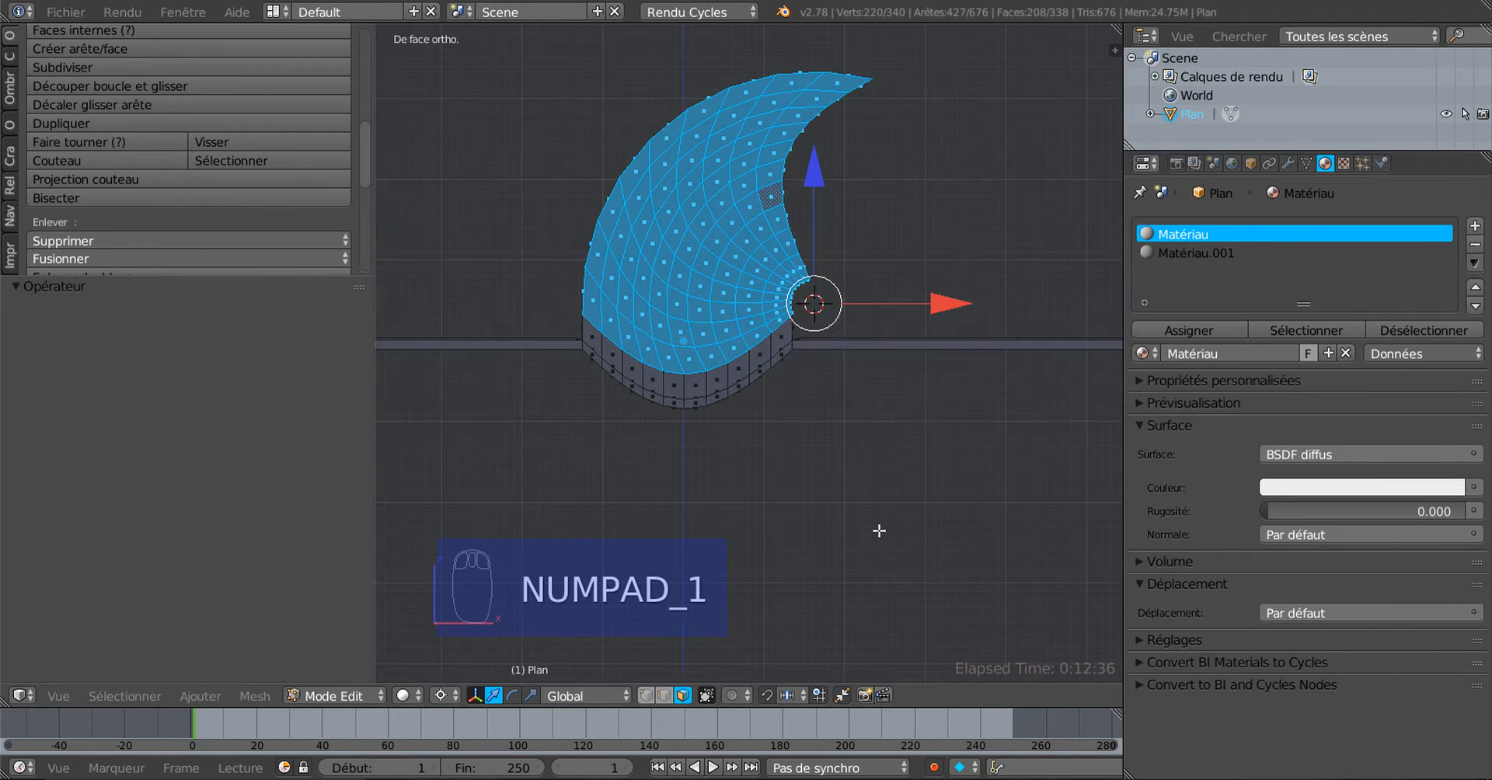
# Scale the selected block along Z to about 0.82 around the 3D cursor, try an X scale of 0.961 and undo the X scaling
pyautogui.click(531, 694)
pyautogui.moveTo(816, 167)
pyautogui.mouseDown()
pyautogui.moveTo(823, 209)
pyautogui.moveTo(825, 191)
pyautogui.mouseUp()
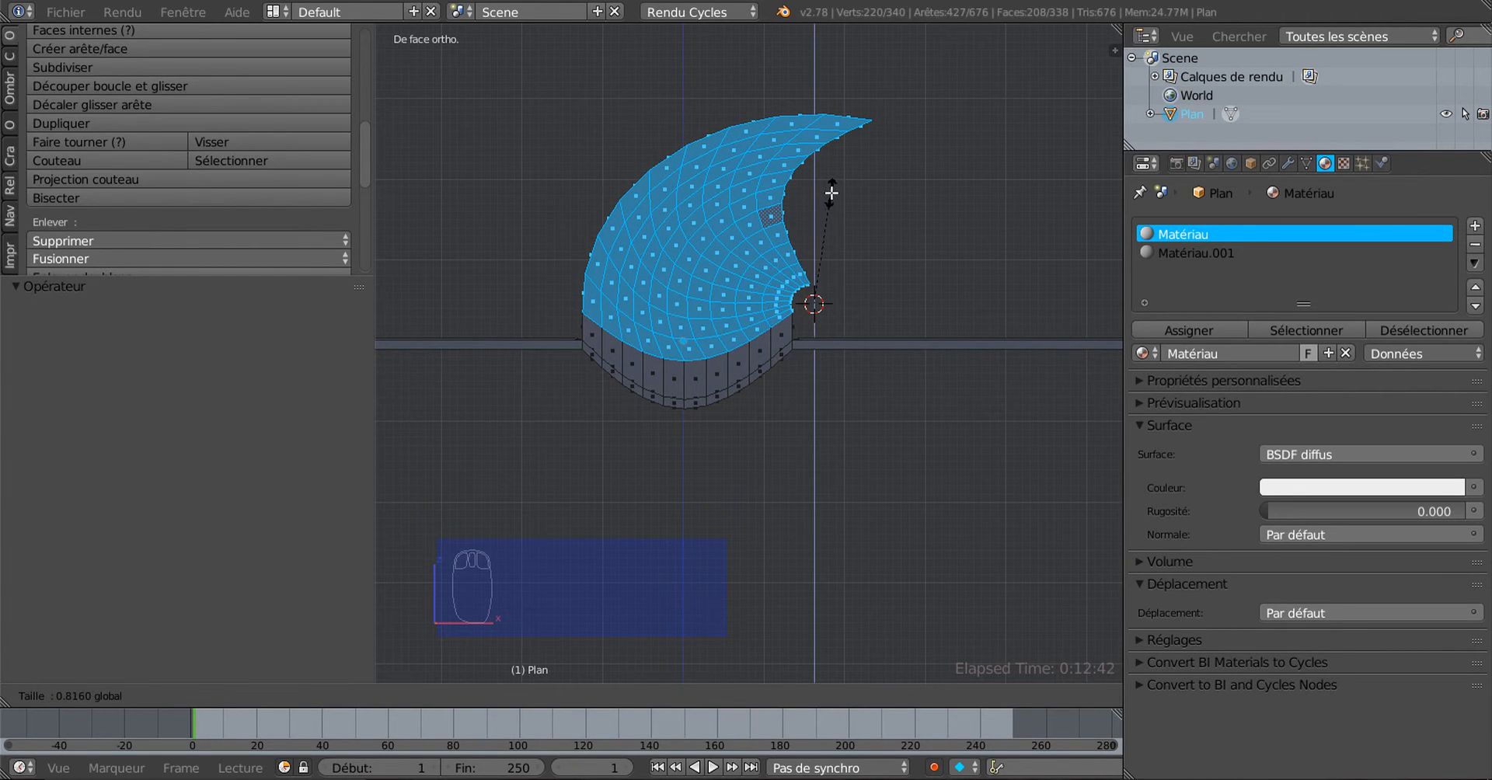
pyautogui.moveTo(951, 304); pyautogui.dragTo(946, 311)
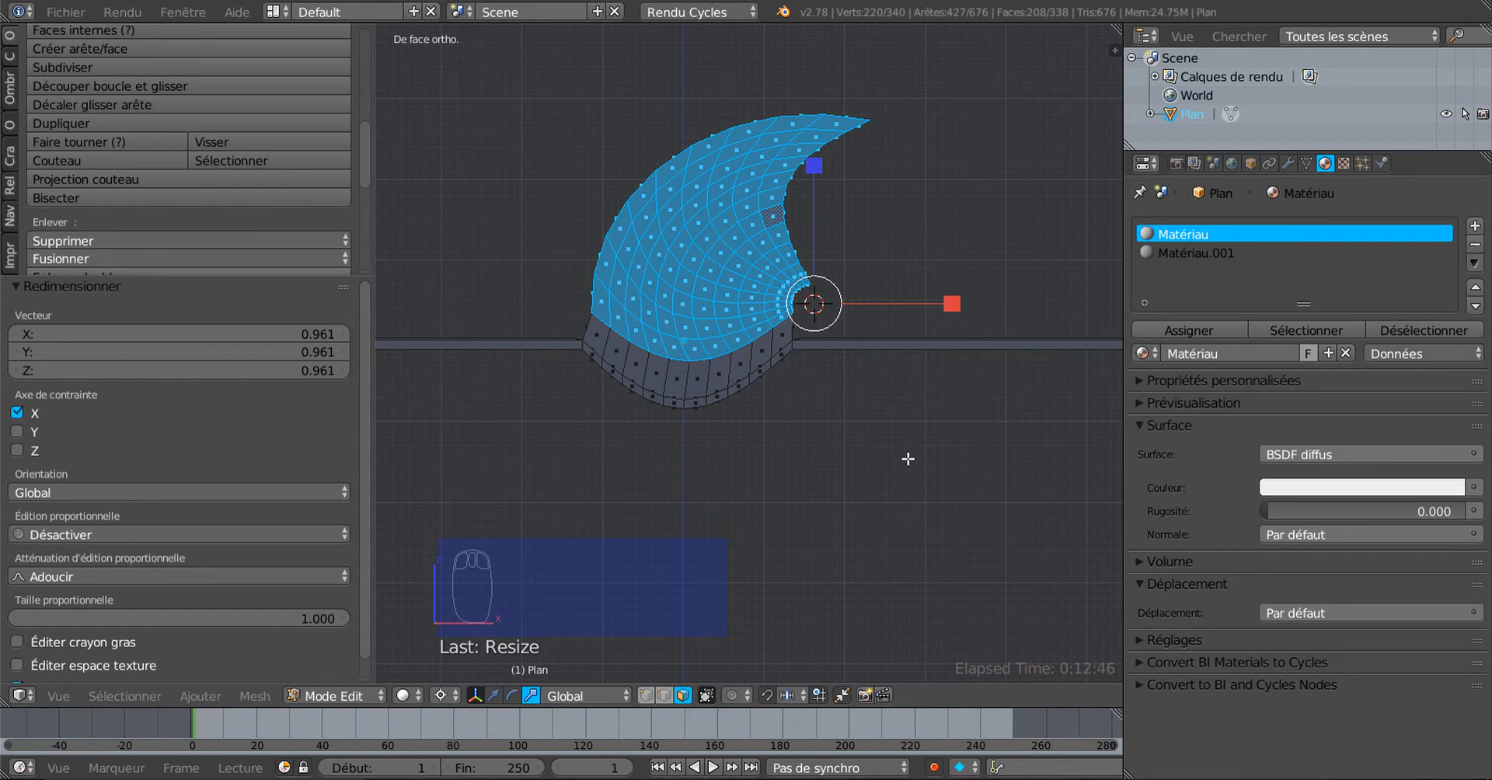
pyautogui.hotkey('ctrl', 'z')
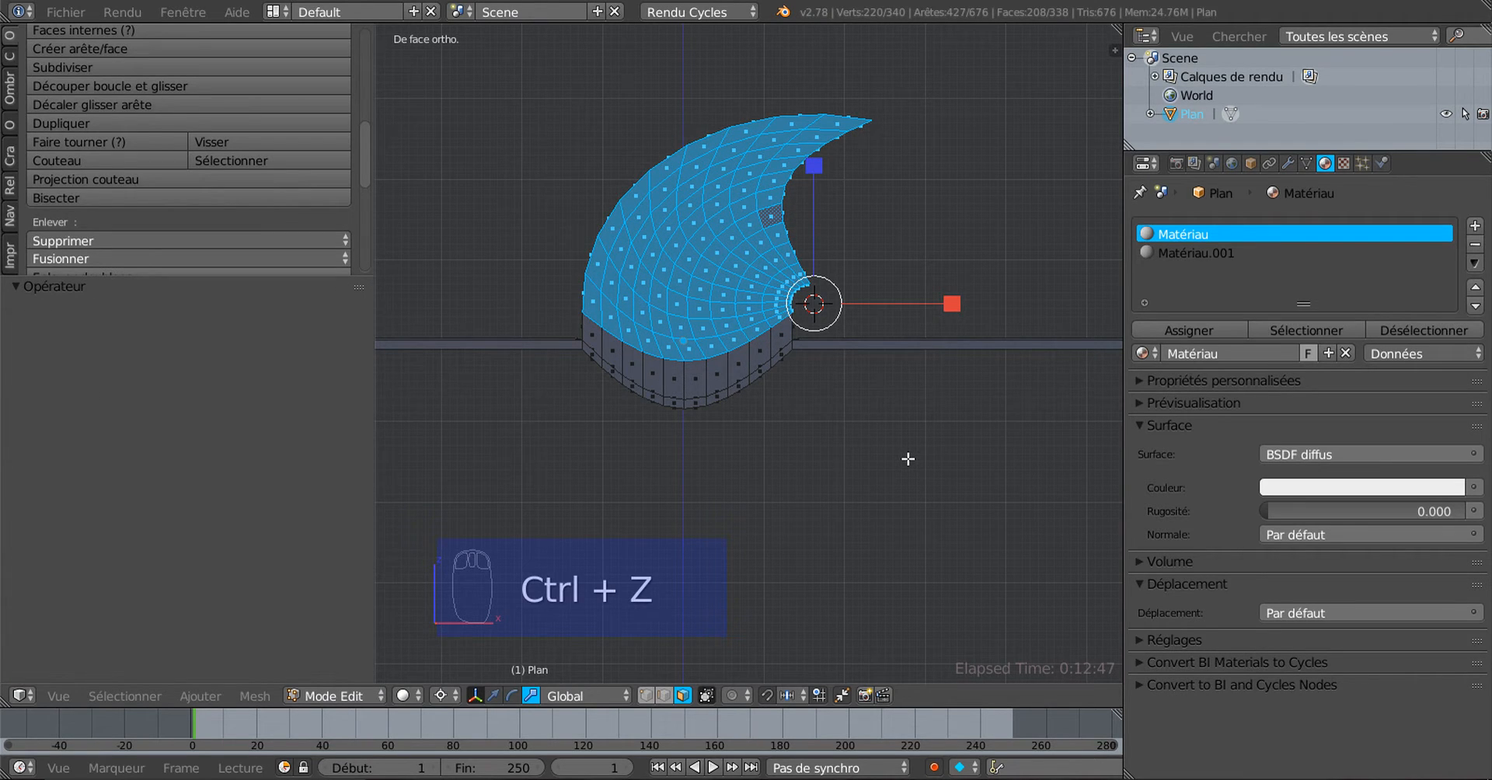
# With the median point (Barycentre) as pivot, scale the selected block to 0.866 along X and move it -0.018 along Z
pyautogui.click(440, 695)
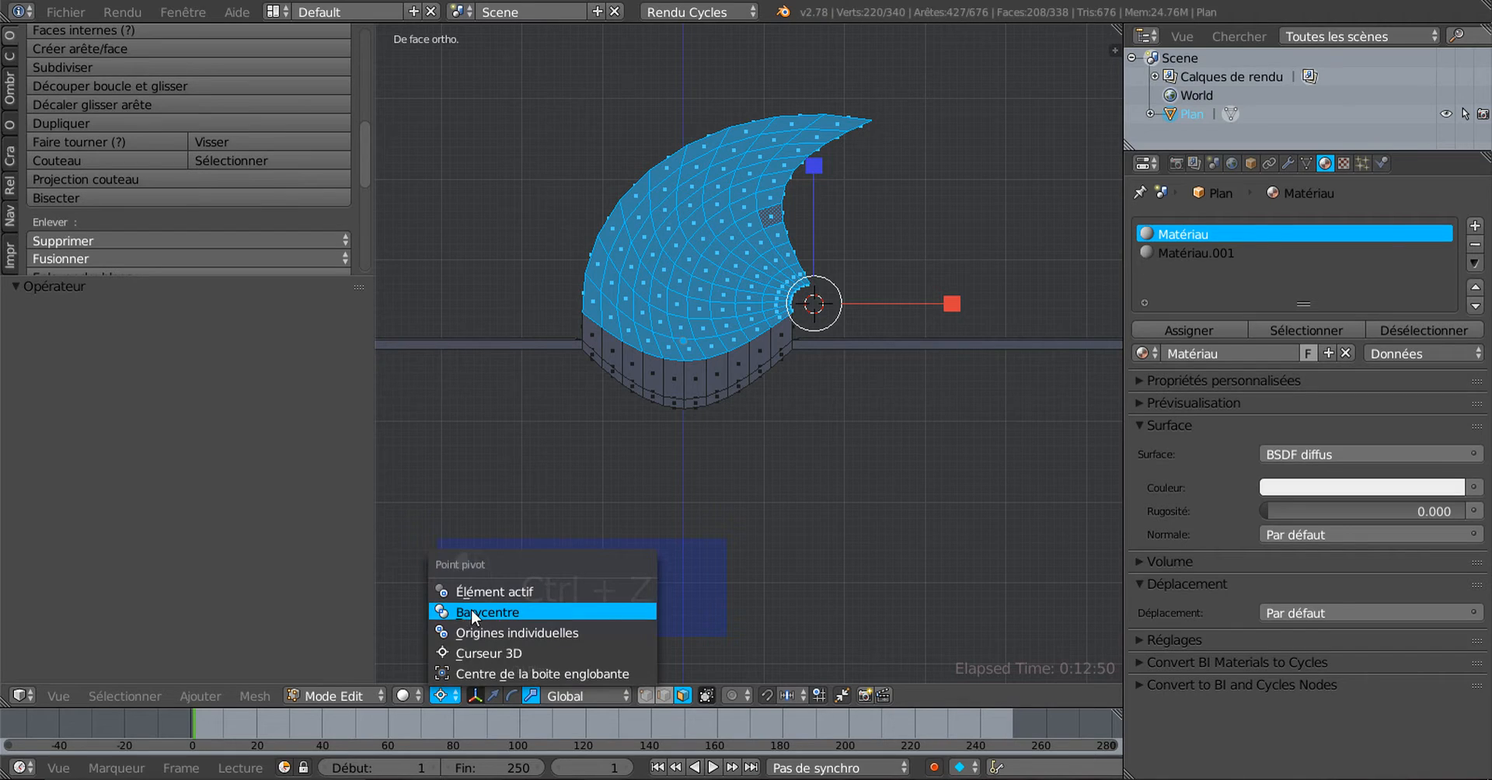
pyautogui.click(471, 611)
pyautogui.moveTo(855, 253); pyautogui.dragTo(828, 256)
pyautogui.click(494, 695)
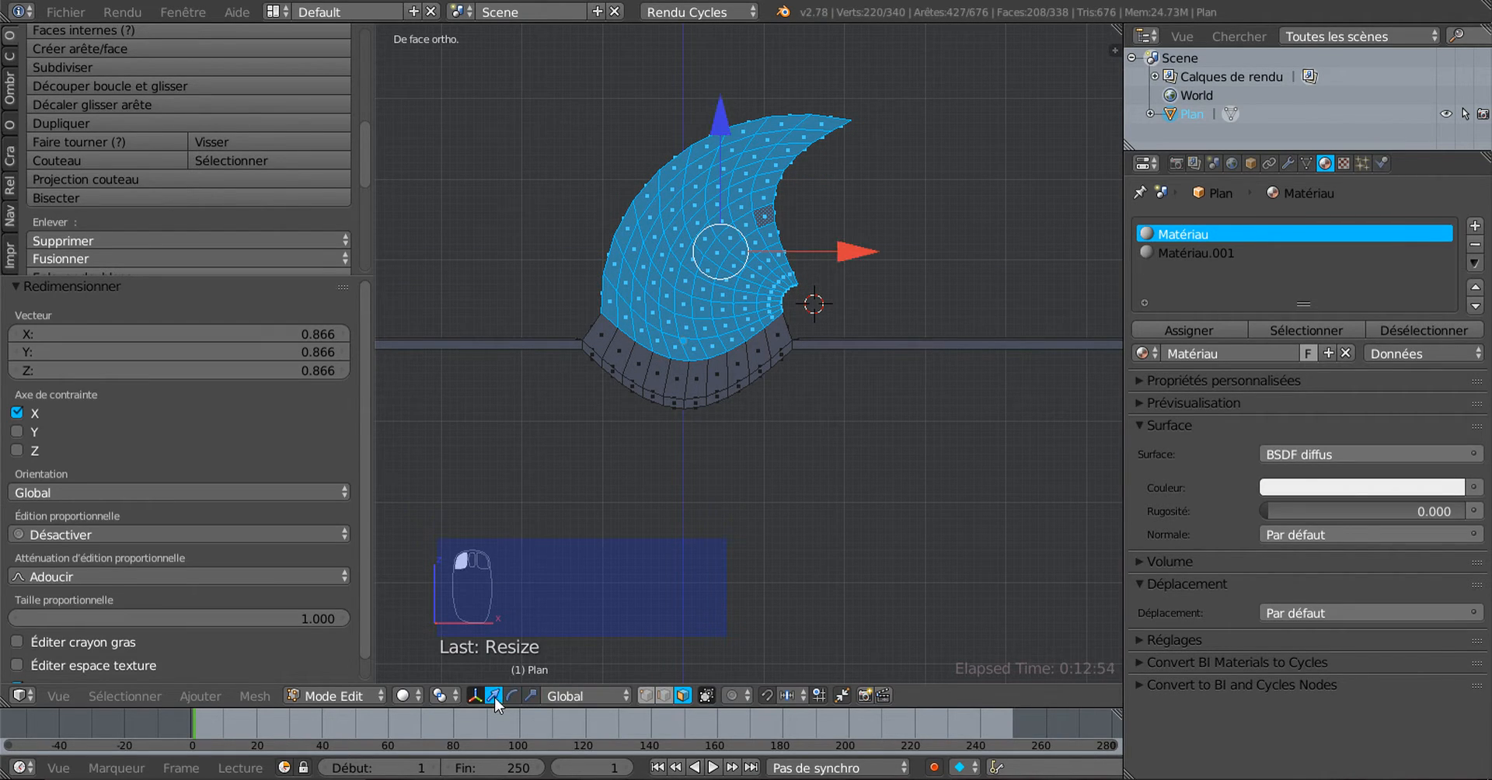
pyautogui.moveTo(728, 126); pyautogui.dragTo(726, 141)
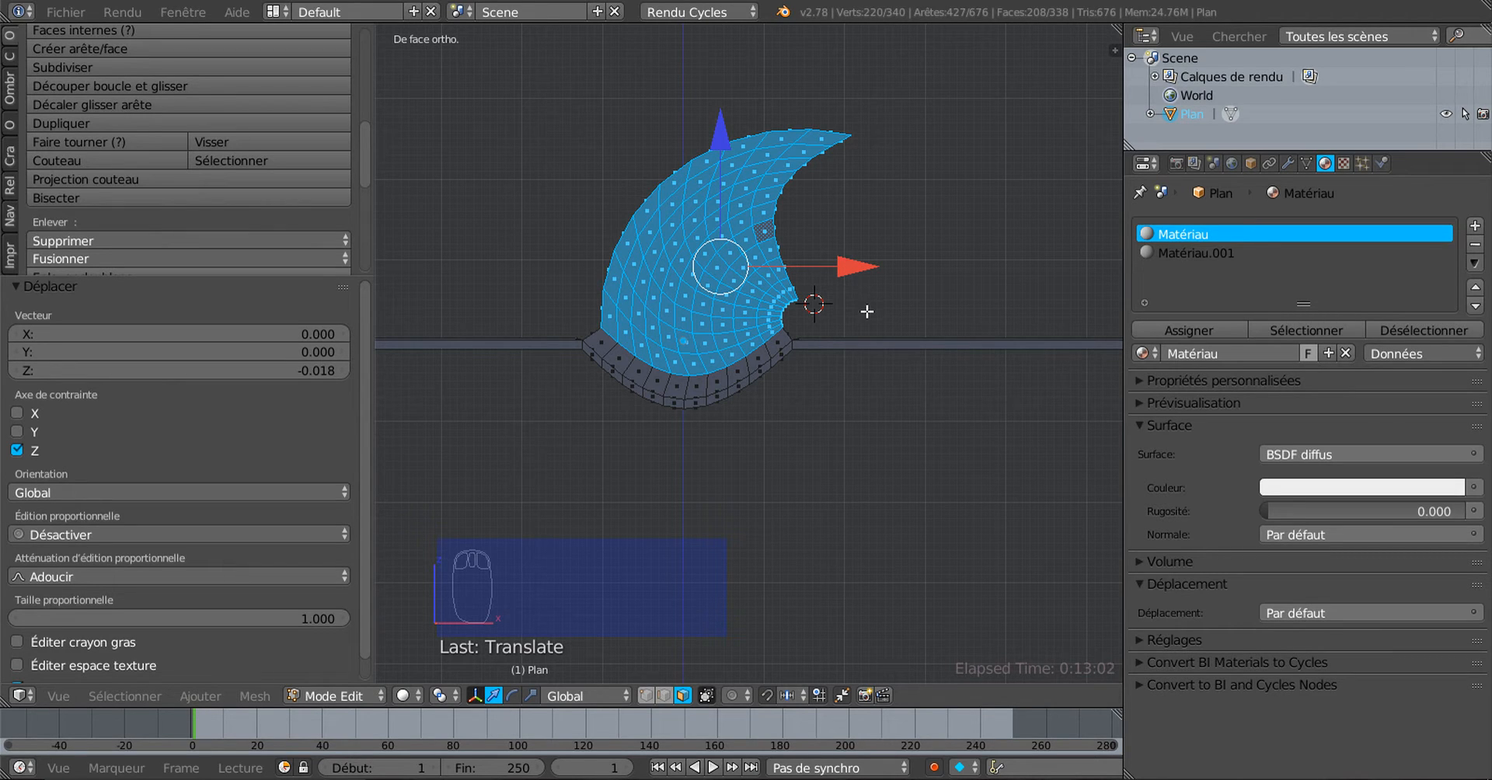
pyautogui.scroll(1, 819, 334)
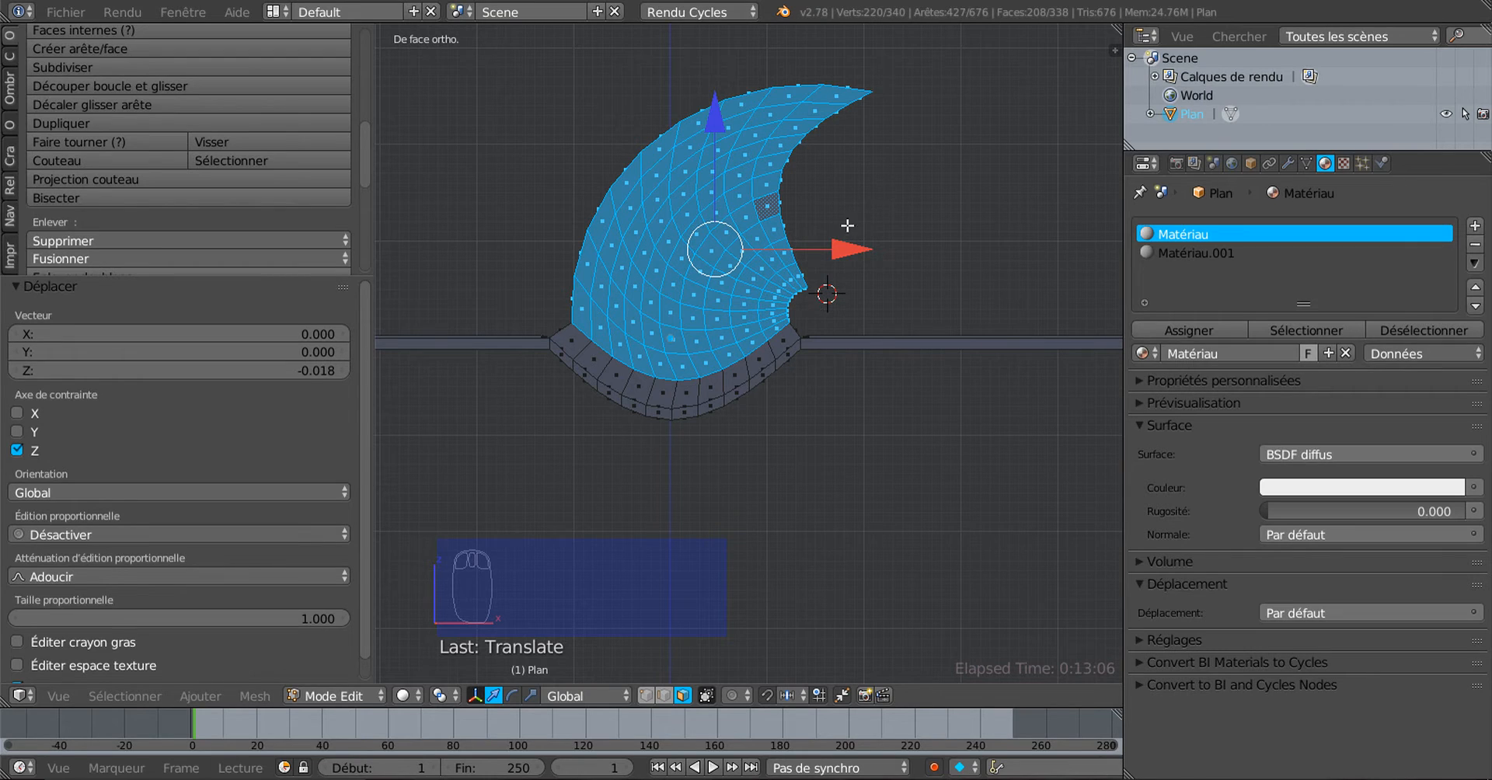
pyautogui.scroll(-2, 820, 305)
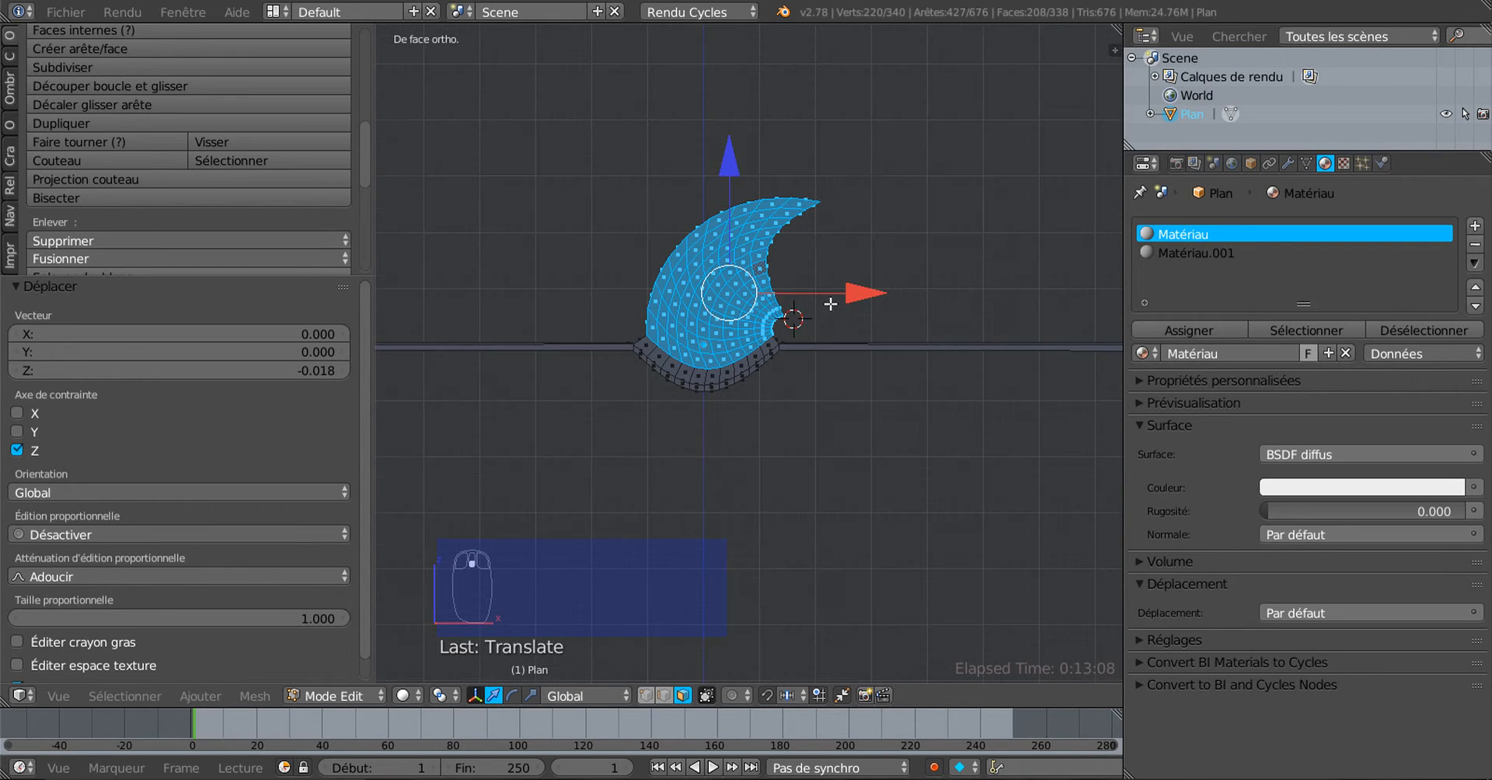
# Undo the move, scaling, face selection and spin back to the bare spine, and set the pivot point to the 3D cursor
pyautogui.scroll(1, 835, 302)
pyautogui.hotkey('ctrl', 'z')
pyautogui.hotkey('ctrl', 'z')
pyautogui.hotkey('ctrl', 'z')
pyautogui.hotkey('ctrl', 'z')
pyautogui.hotkey('ctrl', 'z')
pyautogui.hotkey('ctrl', 'z')
pyautogui.hotkey('ctrl', 'z')
pyautogui.hotkey('ctrl', 'z')
pyautogui.hotkey('ctrl', 'z')
pyautogui.hotkey('ctrl', 'z')
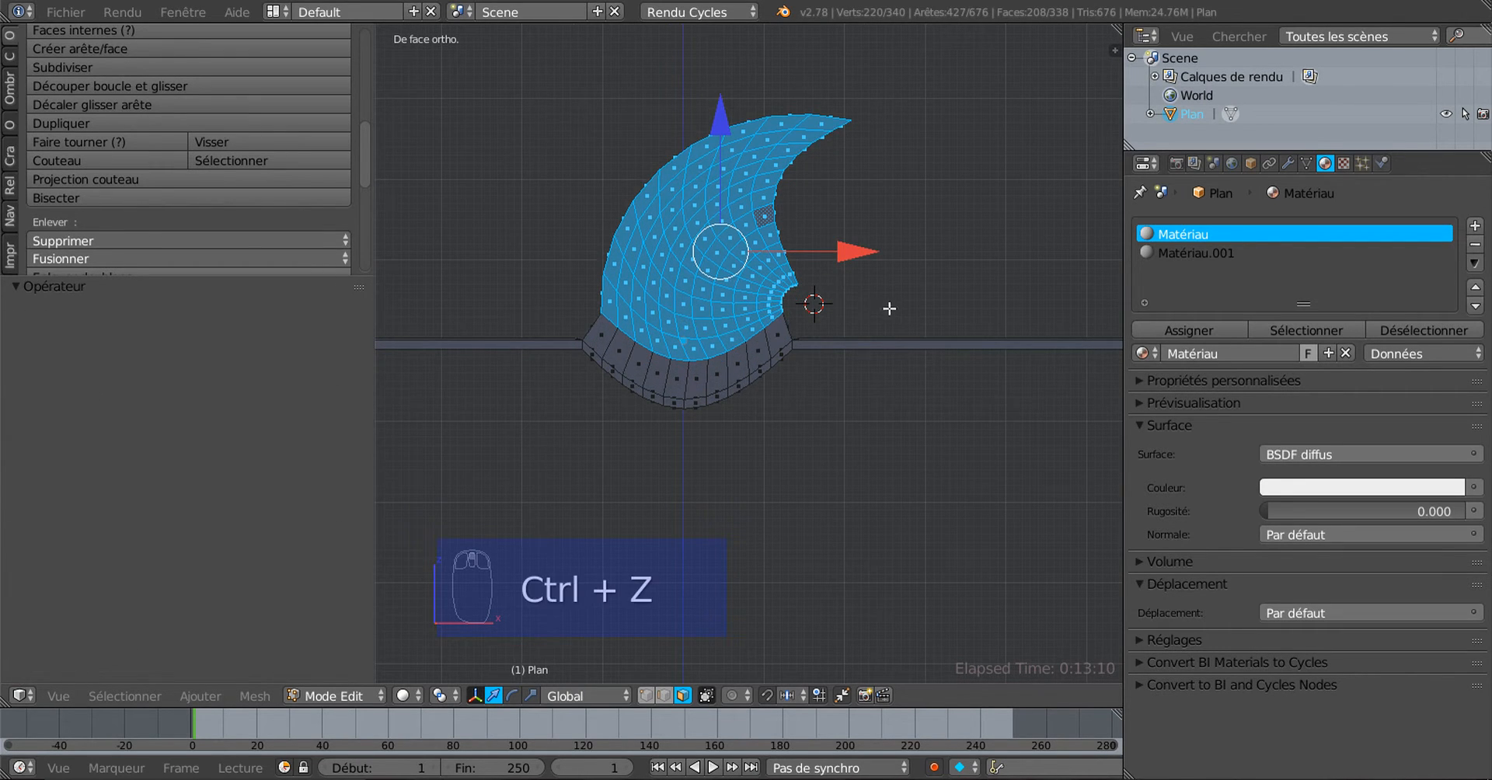
pyautogui.hotkey('ctrl', 'z')
pyautogui.hotkey('ctrl', 'z')
pyautogui.hotkey('ctrl', 'z')
pyautogui.hotkey('ctrl', 'z')
pyautogui.hotkey('ctrl', 'z')
pyautogui.hotkey('ctrl', 'z')
pyautogui.hotkey('ctrl', 'z')
pyautogui.hotkey('ctrl', 'z')
pyautogui.hotkey('ctrl', 'z')
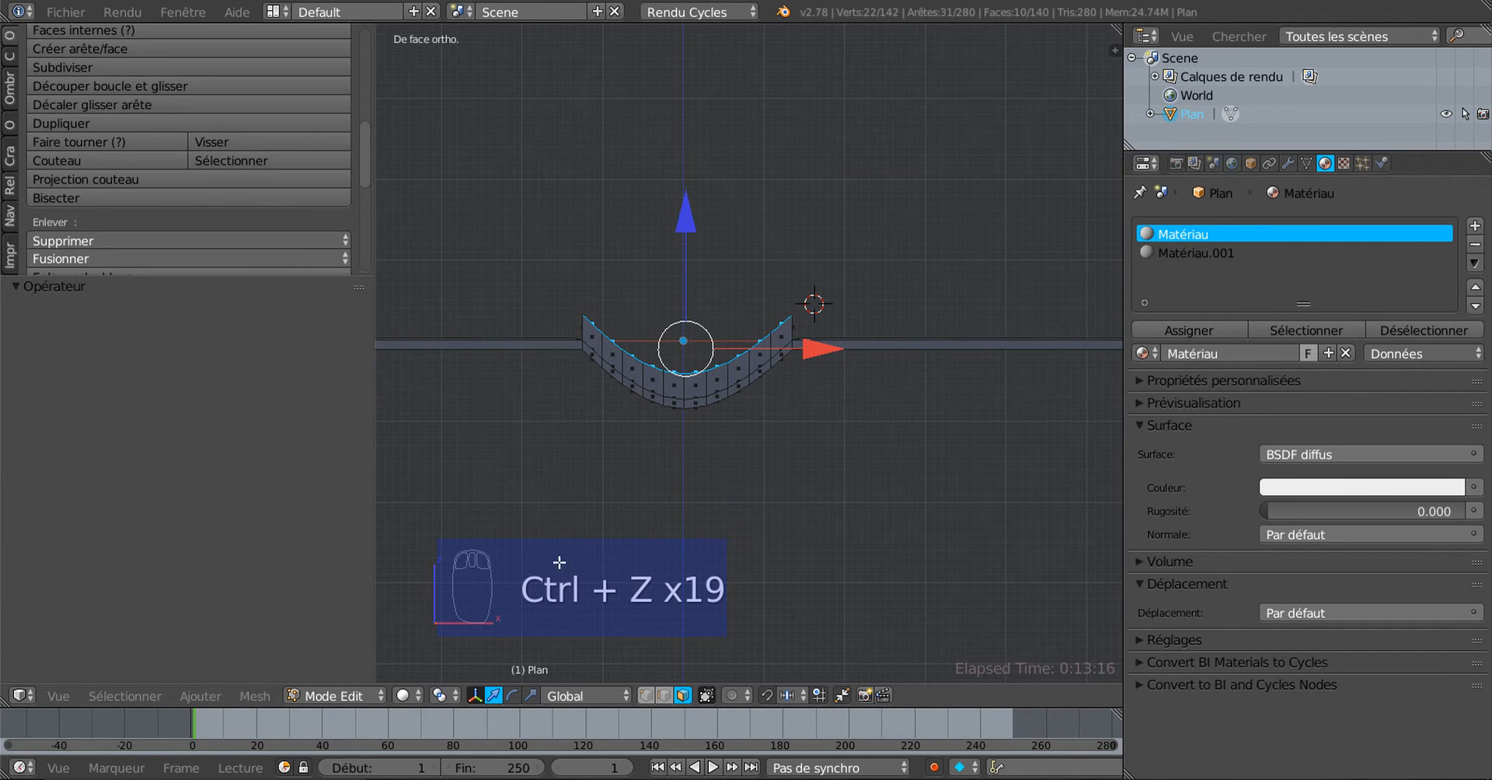
pyautogui.click(440, 696)
pyautogui.click(474, 654)
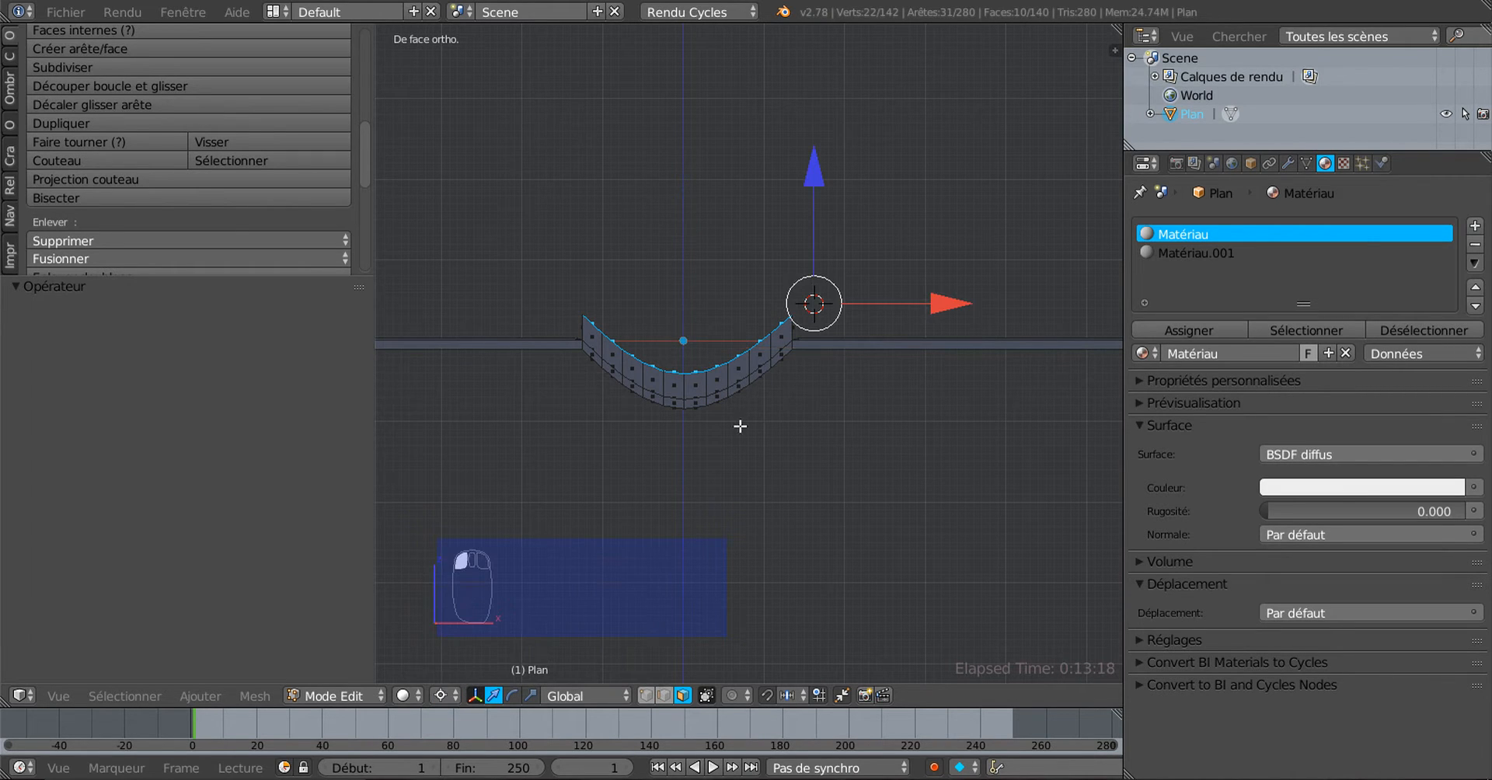
# Place the 3D cursor at about X 0.20, Z 0.07, try spinning the inner spine faces around it by 107.28°, and undo the spin
pyautogui.keyDown('shift'); pyautogui.moveTo(879, 269); pyautogui.dragTo(783, 258, button='middle'); pyautogui.keyUp('shift')
pyautogui.click(788, 255)
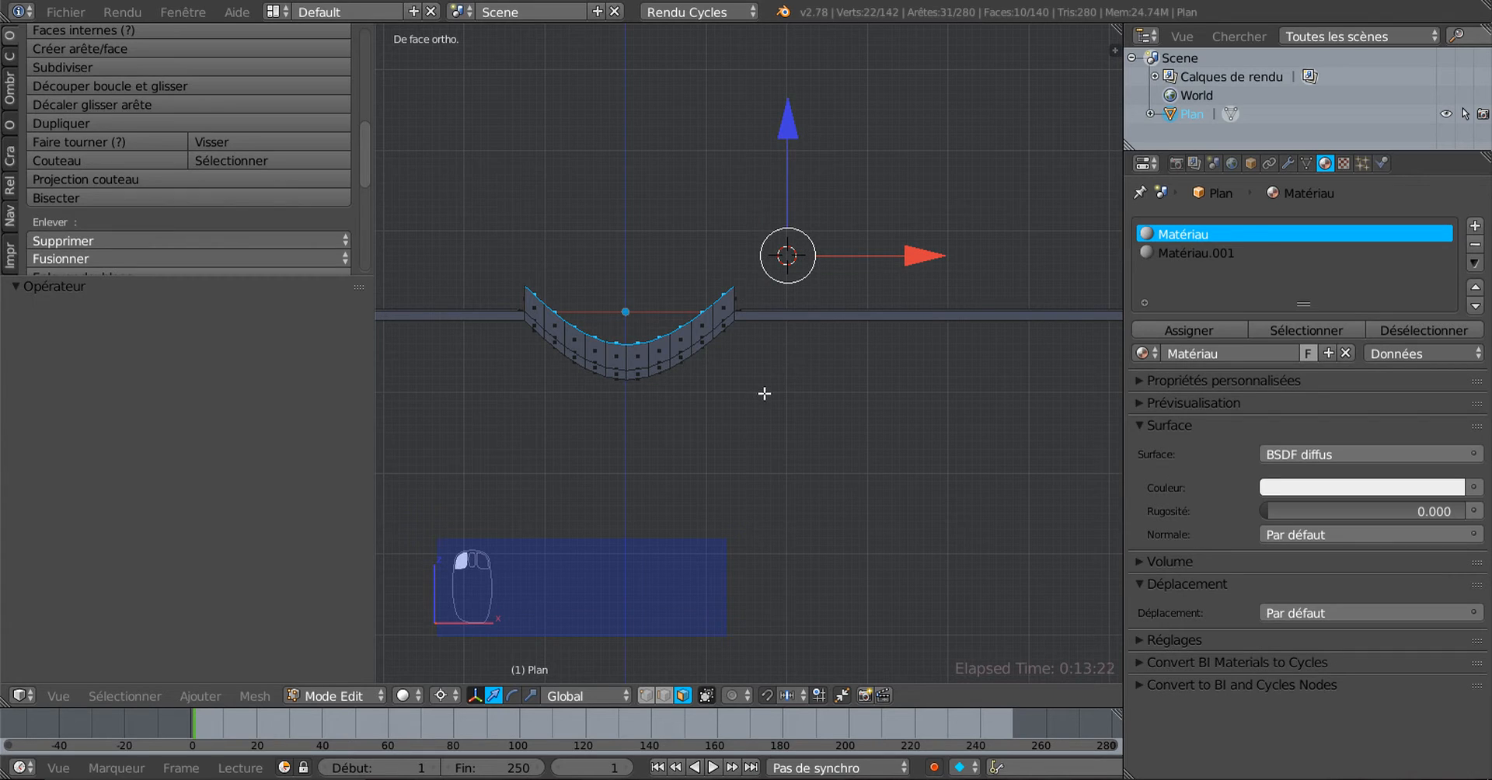
pyautogui.click(76, 142)
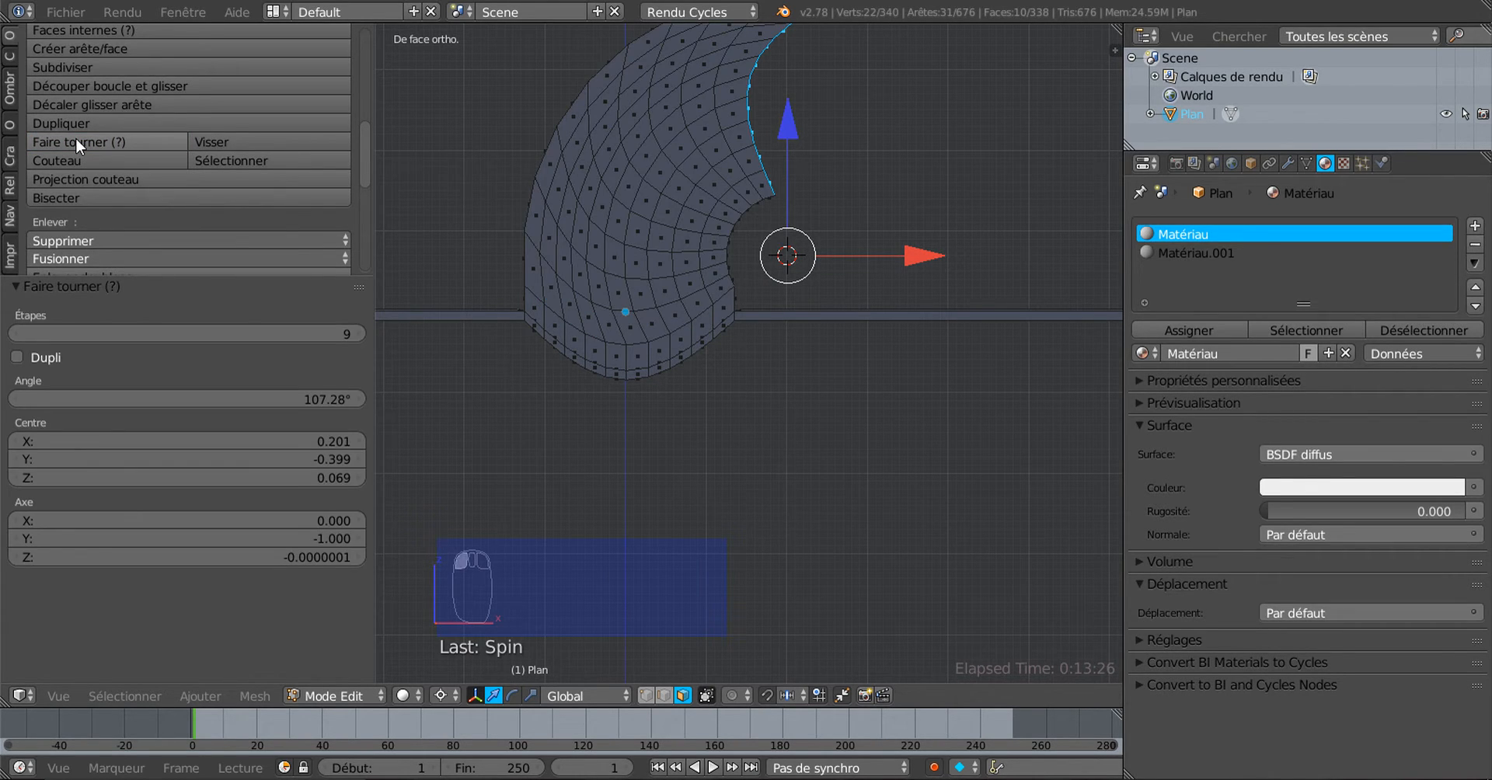
pyautogui.hotkey('ctrl', 'z')
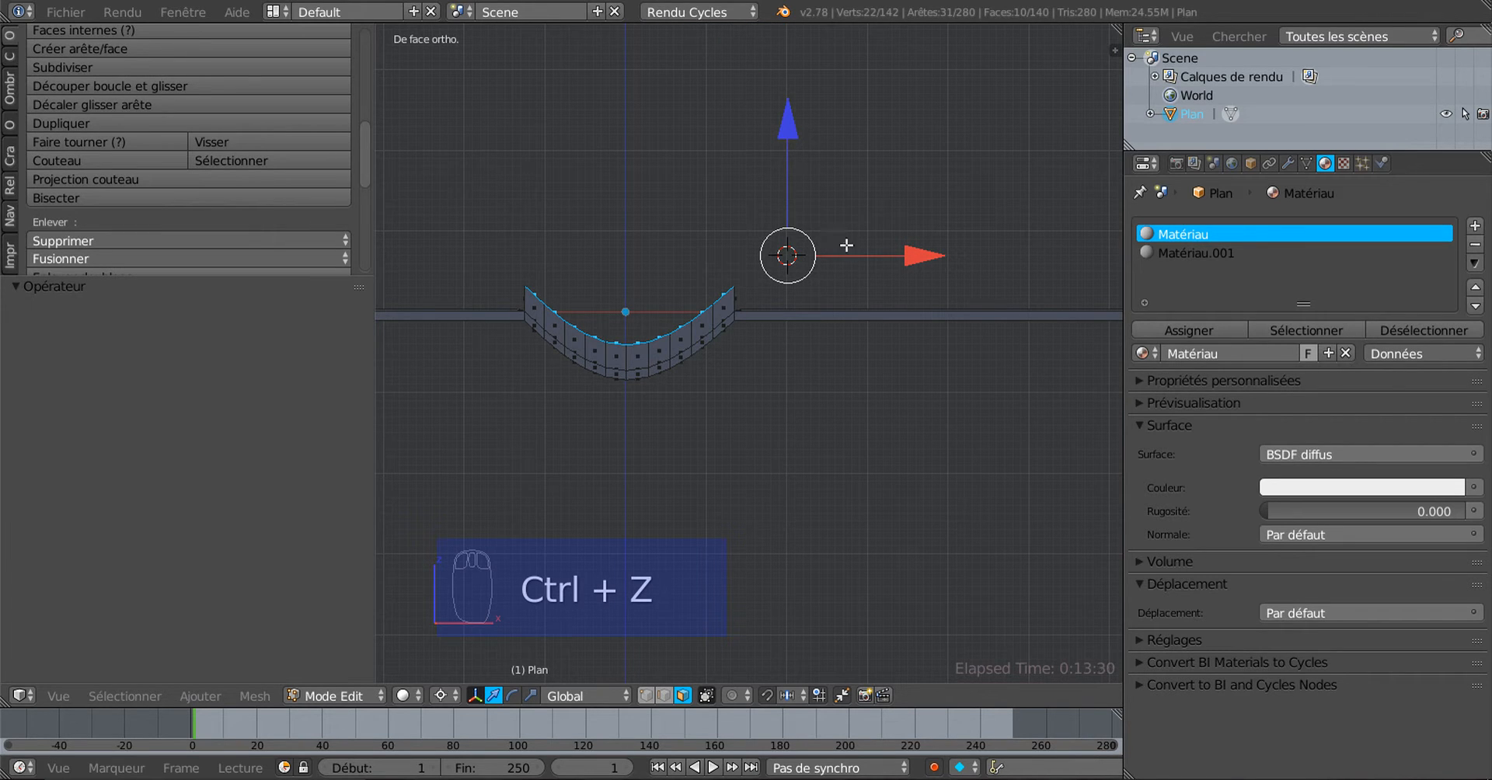
# Place the 3D cursor farther out at about X 0.28, Z 0.06, try the 9-step spin, inspect its shape and undo it
pyautogui.click(850, 265)
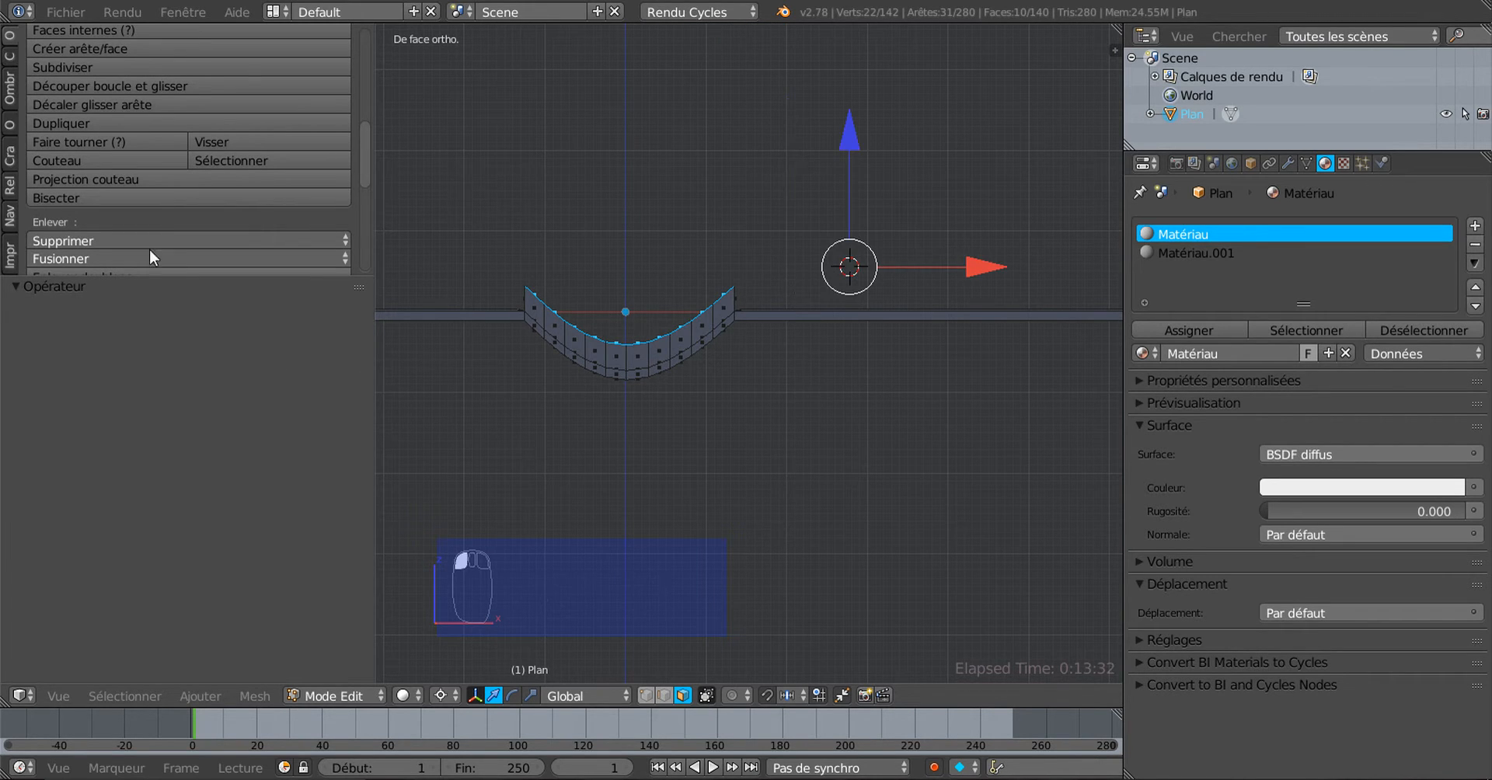
pyautogui.click(110, 143)
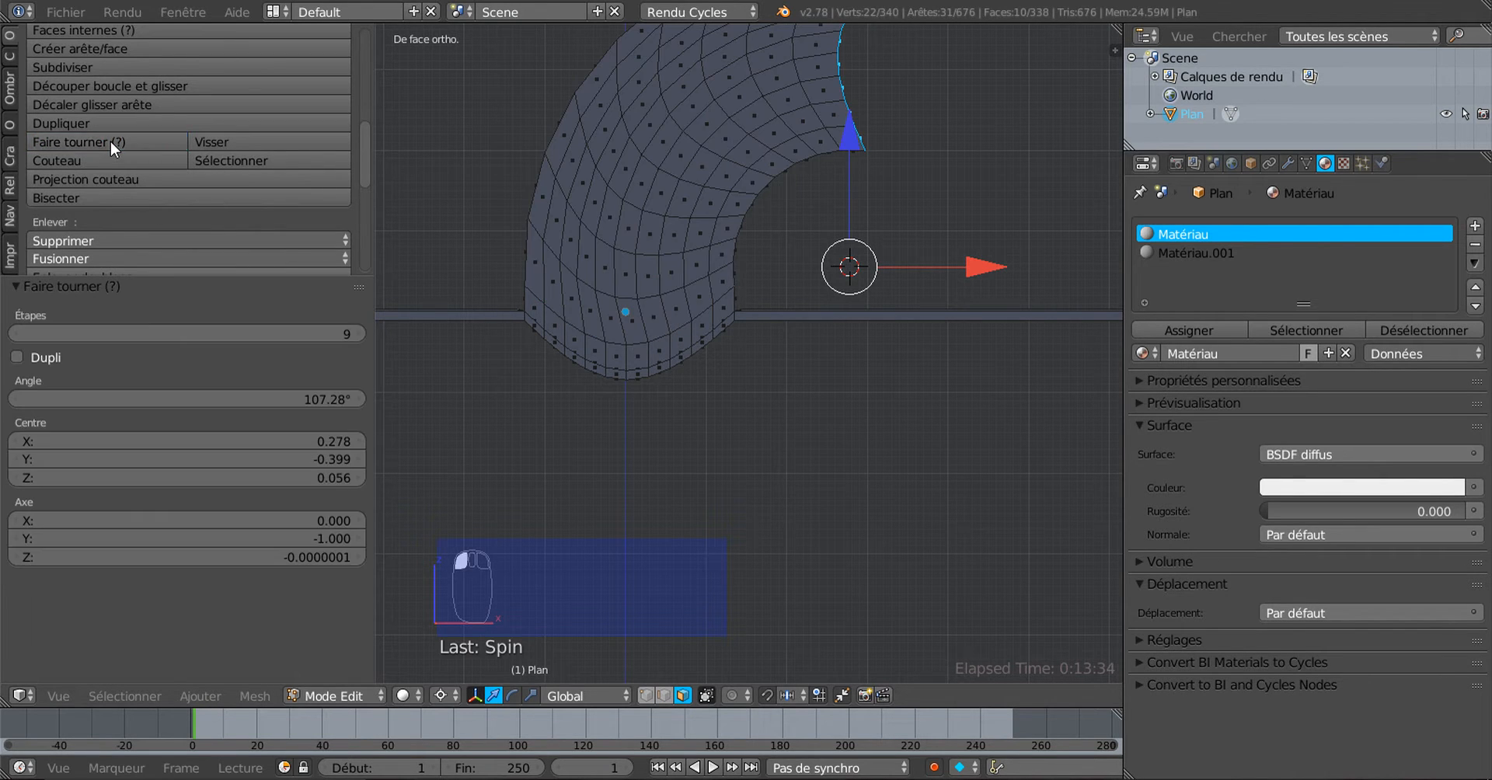
pyautogui.scroll(-2, 832, 268)
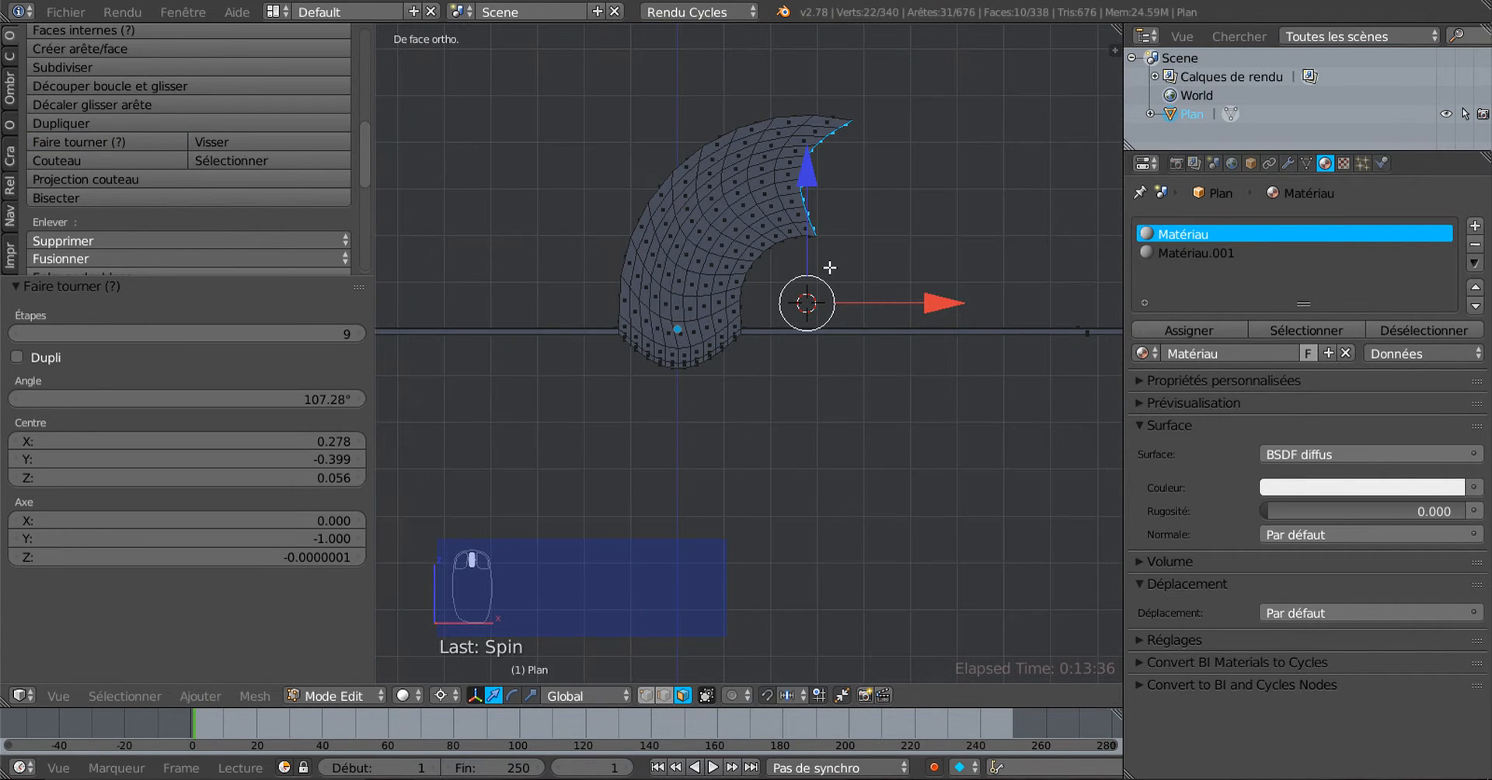
pyautogui.moveTo(991, 261); pyautogui.dragTo(960, 316, button='middle')
pyautogui.moveTo(949, 297); pyautogui.dragTo(949, 298, button='middle')
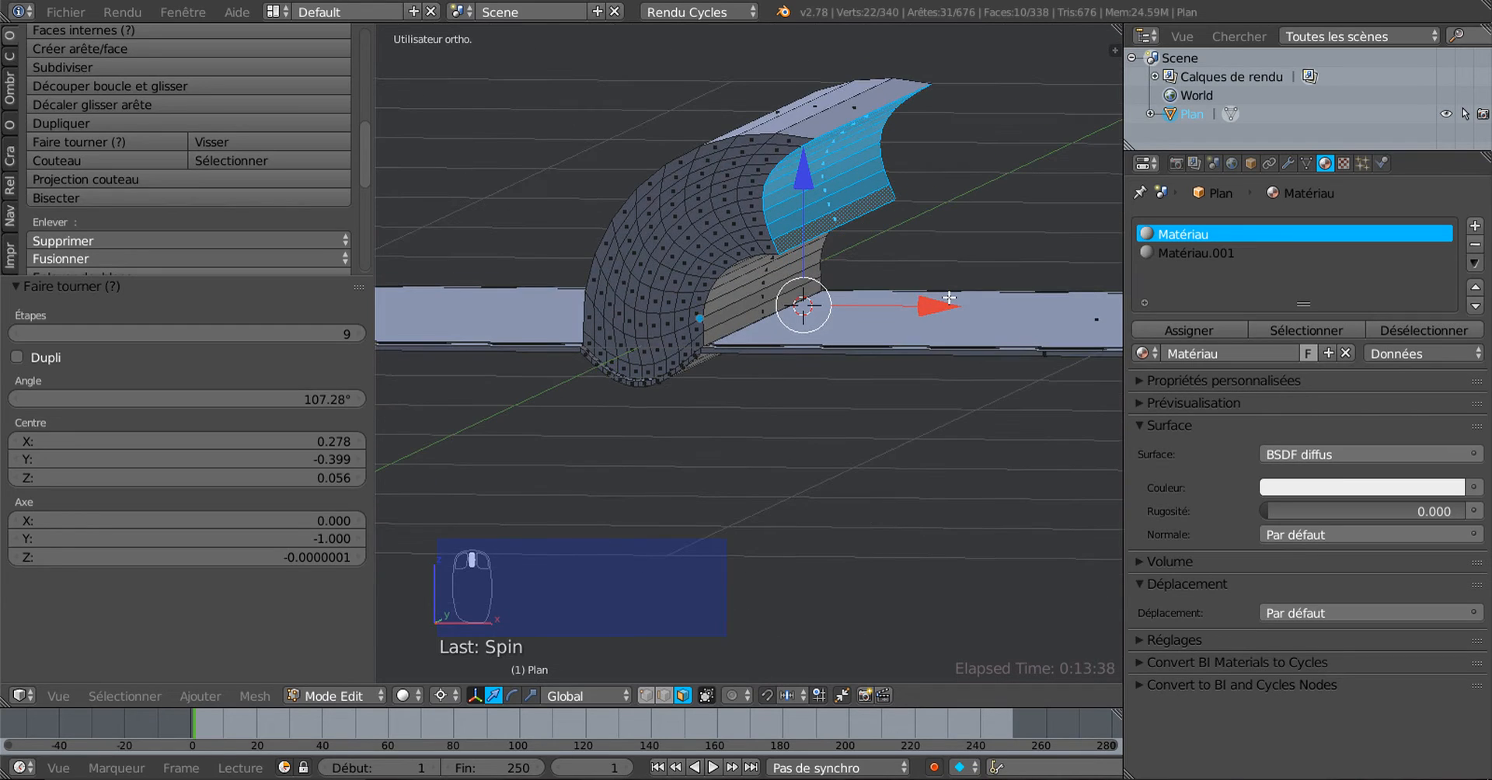
pyautogui.hotkey('ctrl', 'z')
# Place the 3D cursor slightly below the cover at about X 0.28, Z -0.03 and spin the inner spine faces 107.28° in 9 steps
pyautogui.moveTo(896, 358); pyautogui.dragTo(930, 340, button='middle')
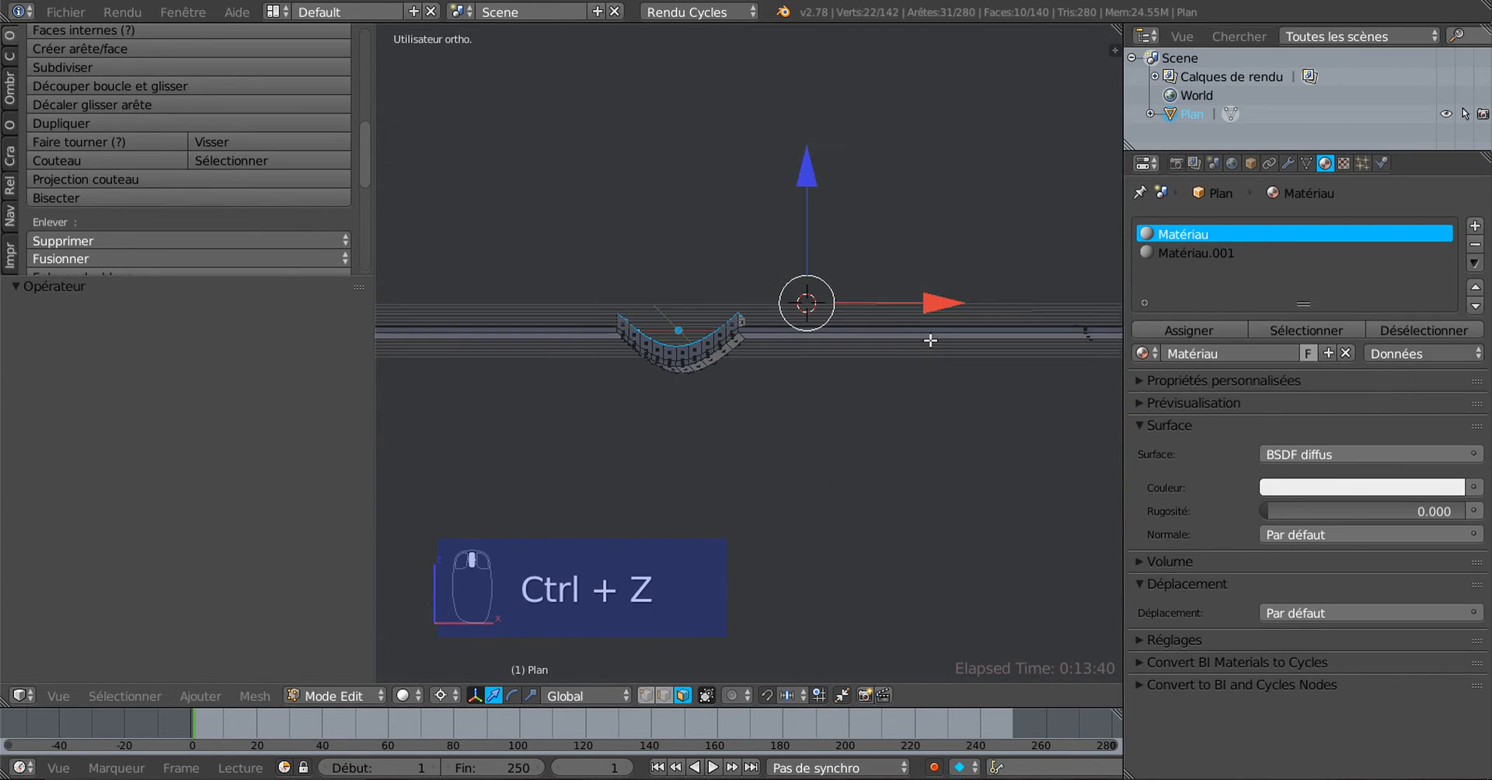
pyautogui.press('KP_1')
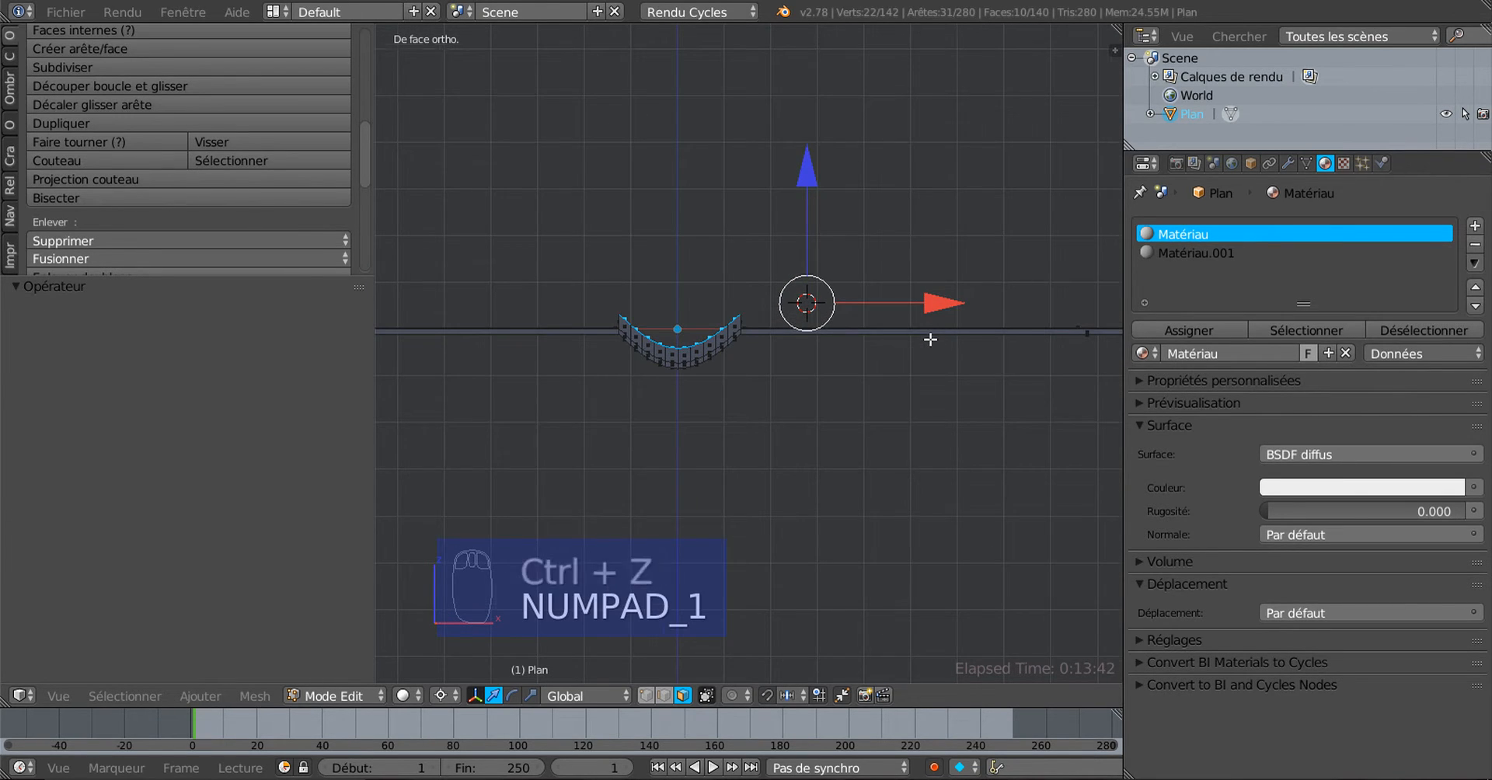
pyautogui.scroll(2, 929, 340)
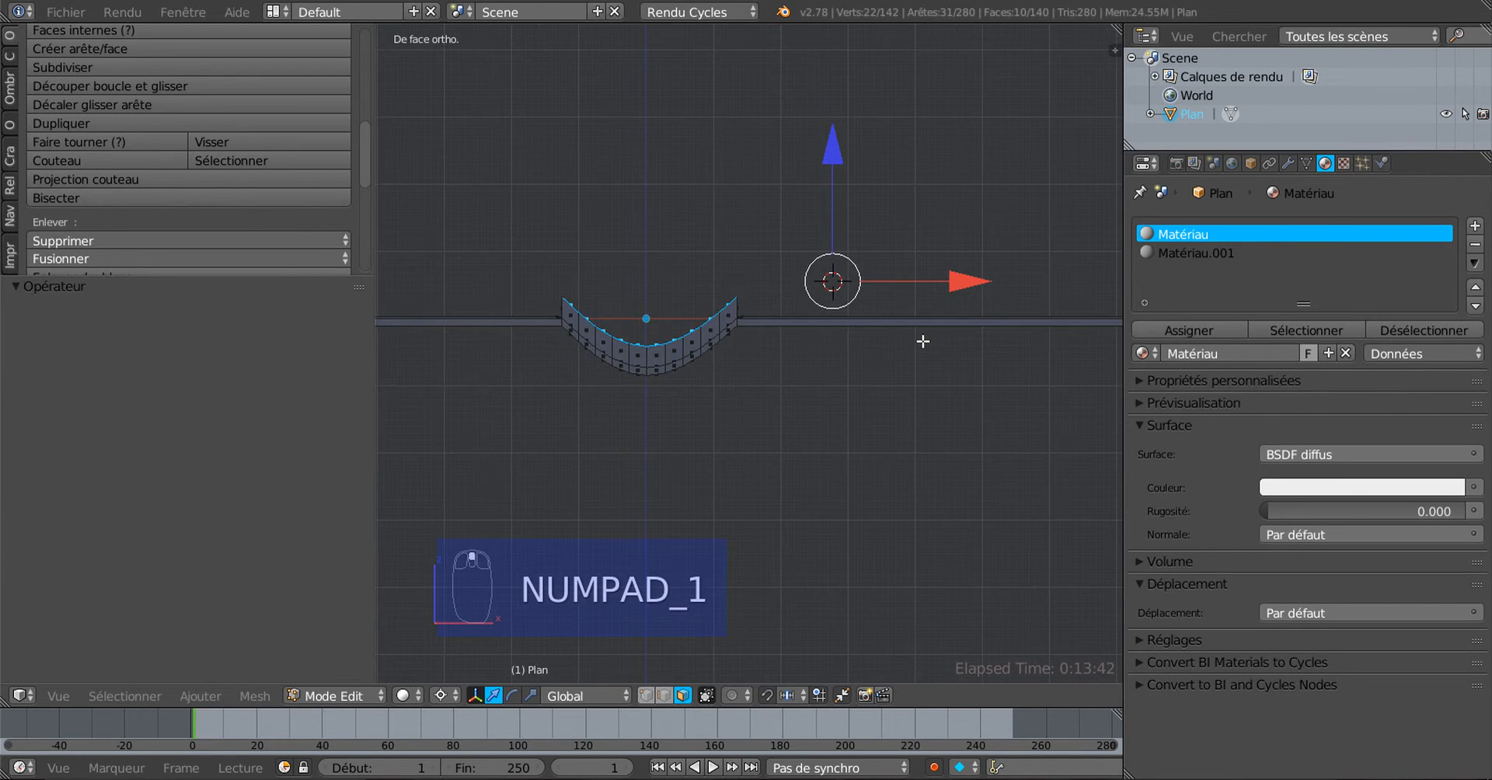
pyautogui.click(833, 339)
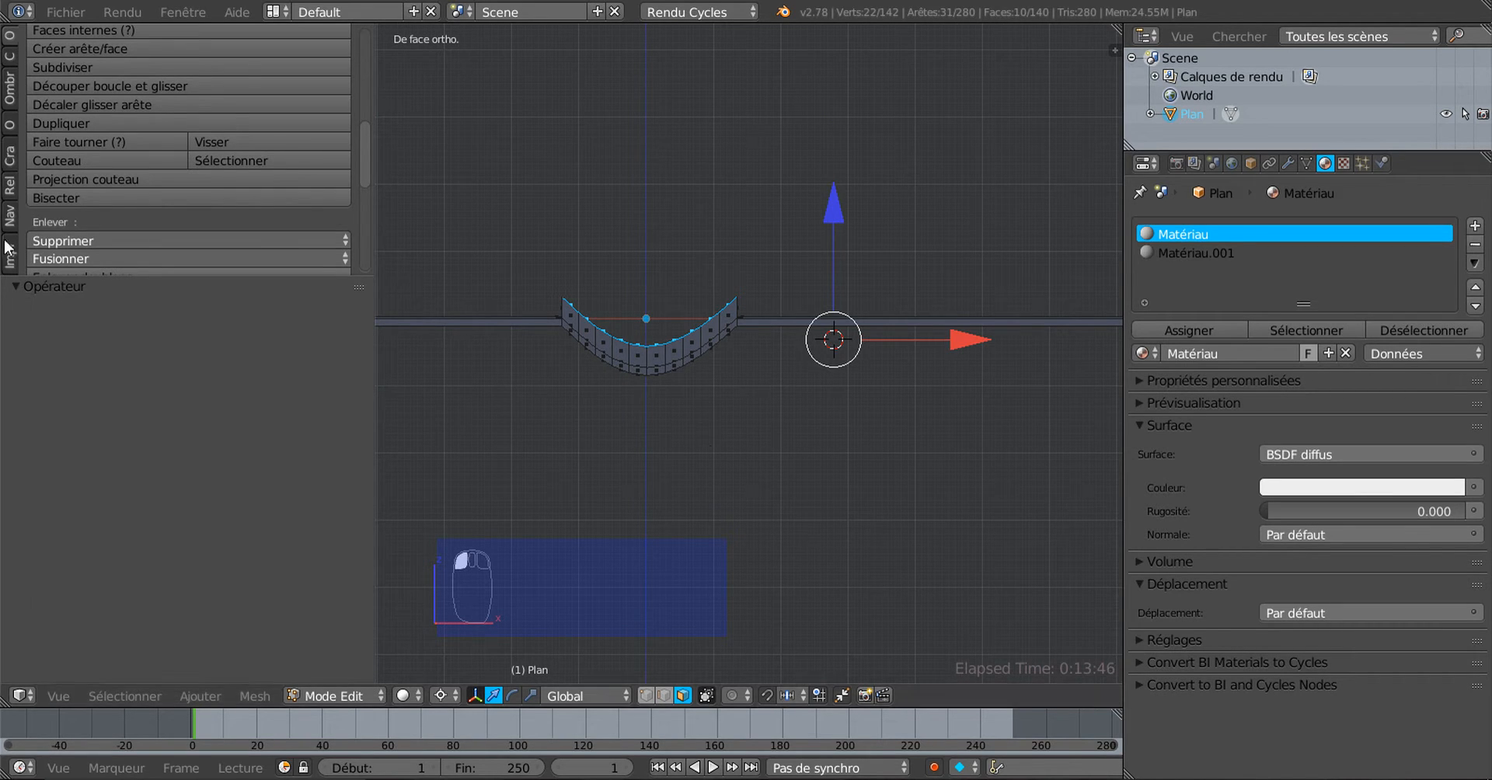
pyautogui.click(63, 141)
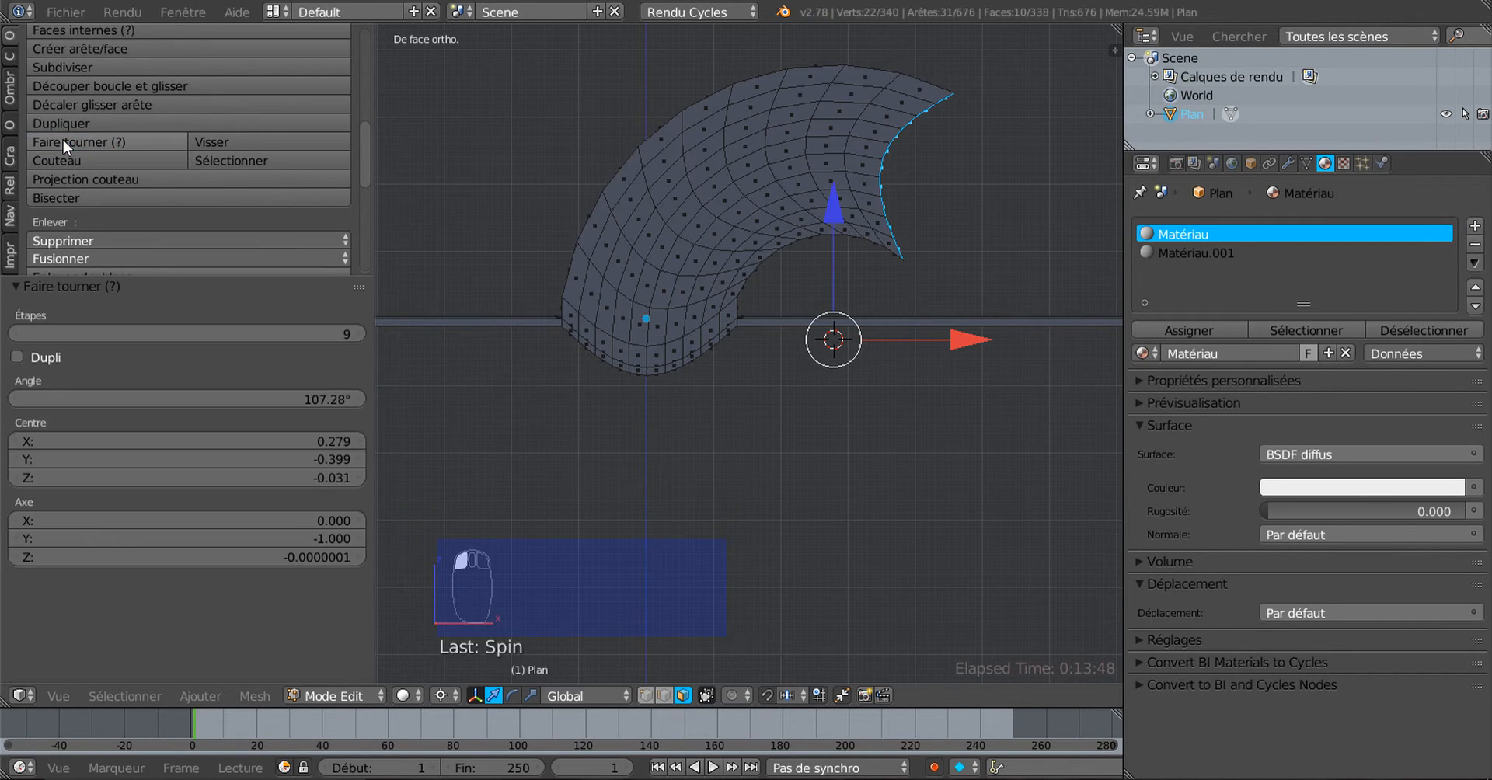
pyautogui.scroll(-2, 746, 412)
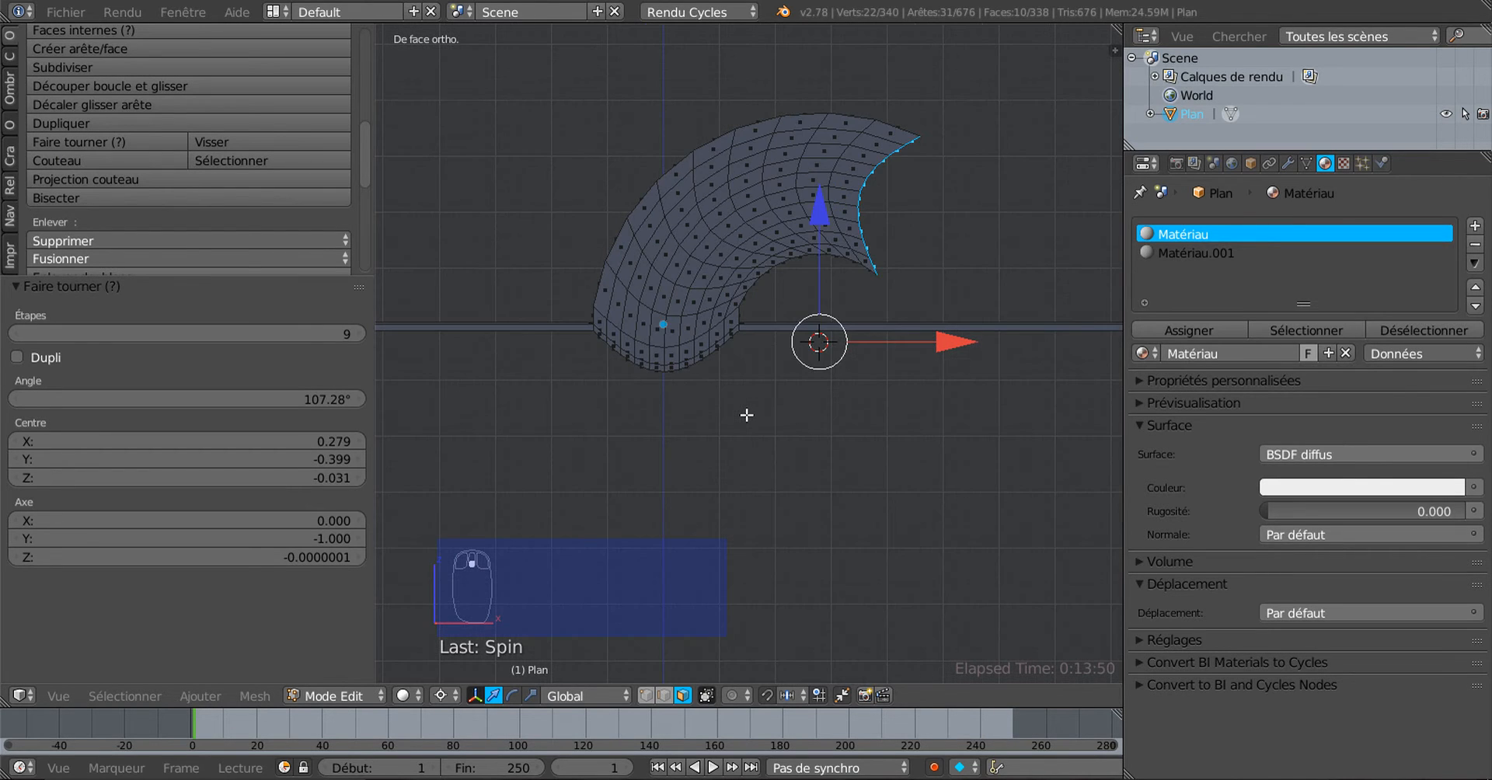
pyautogui.moveTo(771, 418); pyautogui.dragTo(832, 415, button='middle')
pyautogui.scroll(5, 818, 414)
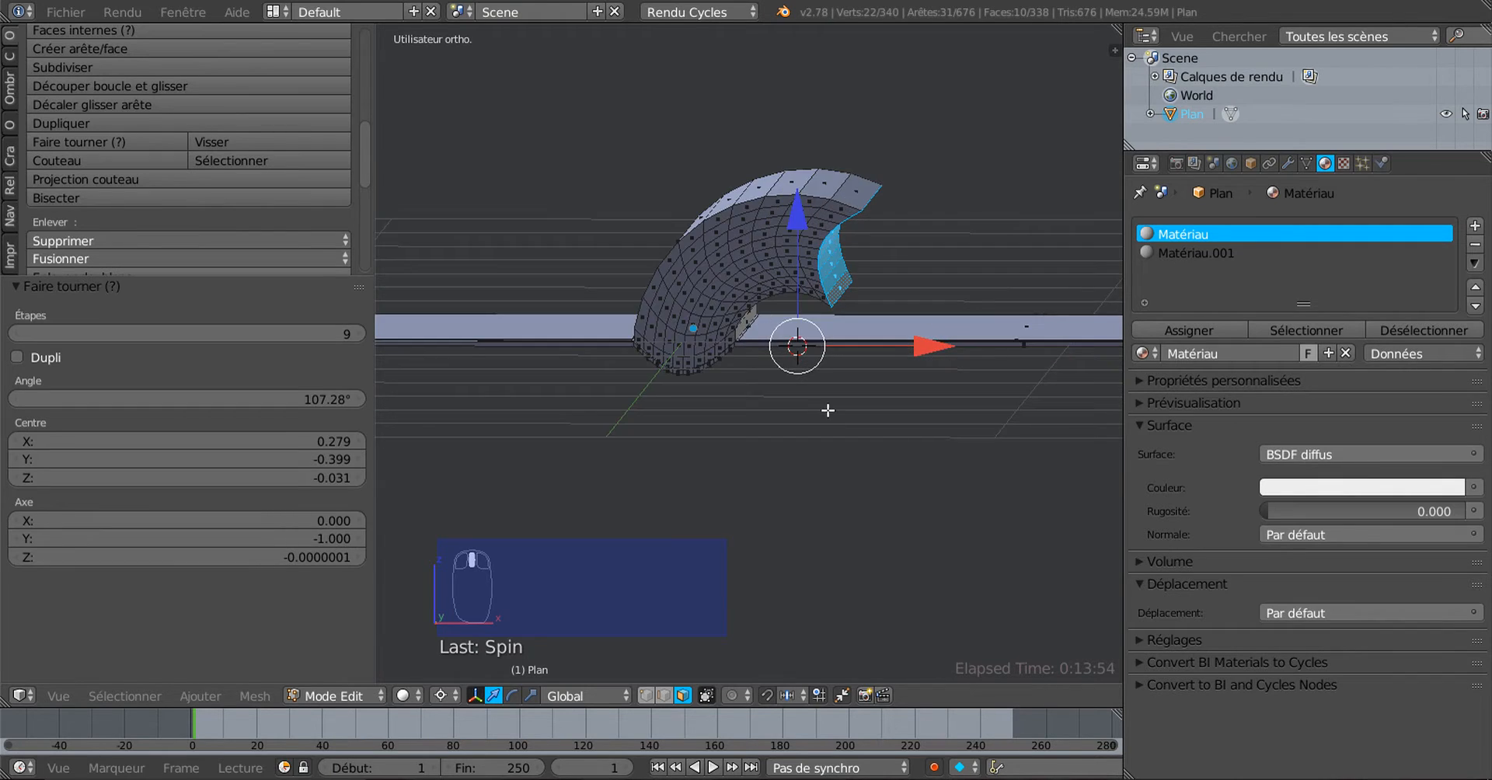
pyautogui.moveTo(804, 407); pyautogui.dragTo(761, 375, button='middle')
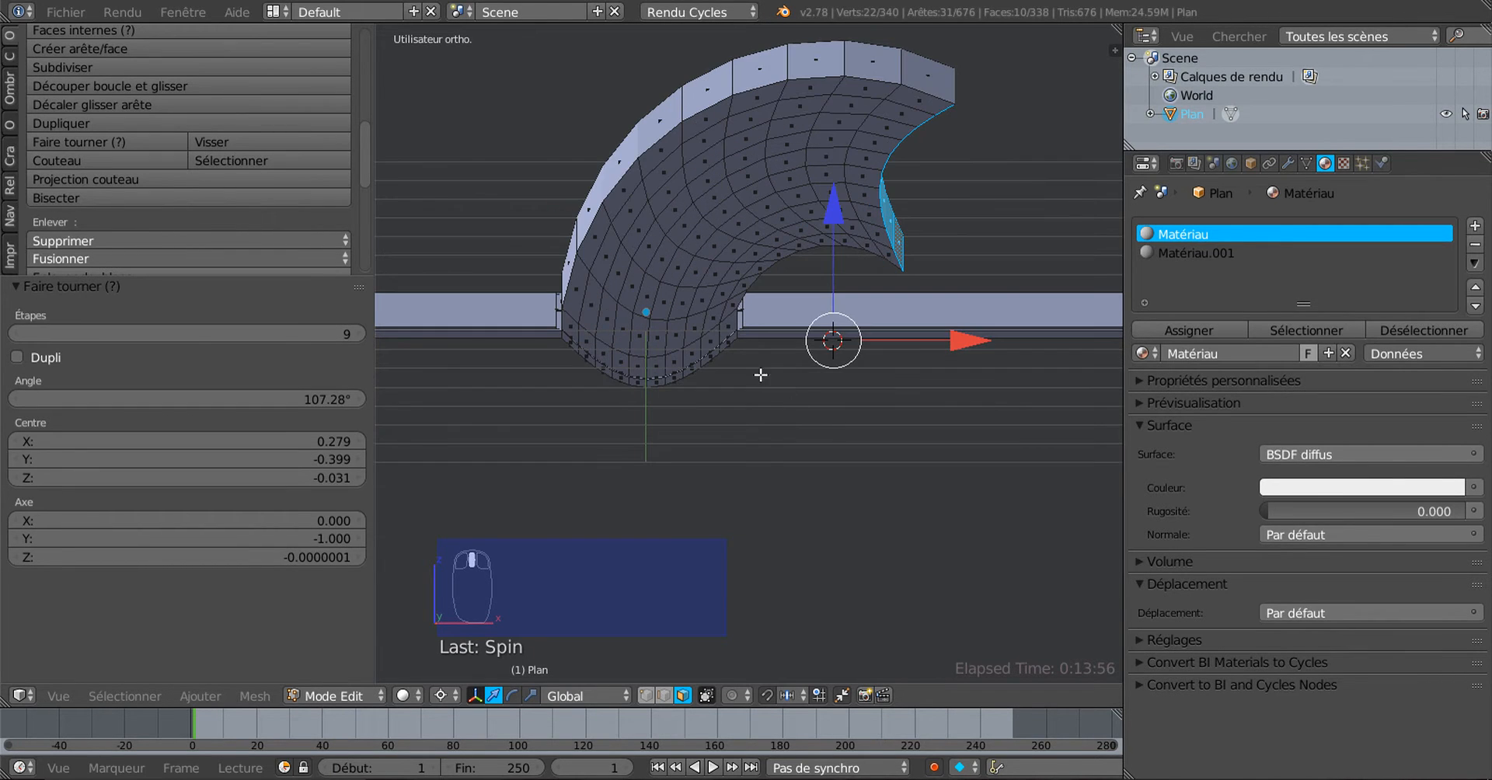
# Add successive face loops to the selection along the curved spun section, starting near its base and working toward the open end
pyautogui.scroll(1, 738, 311)
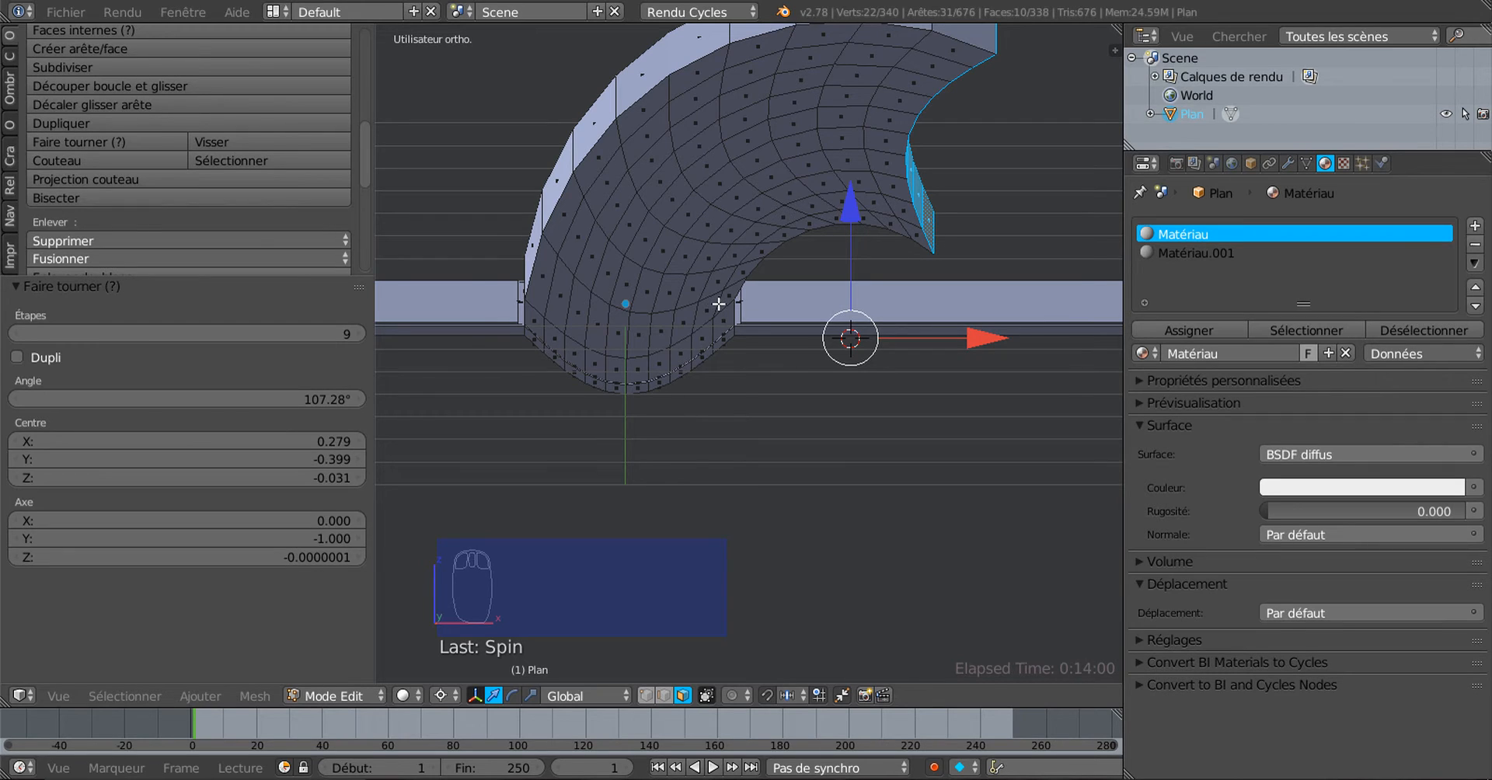
pyautogui.keyDown('alt'); pyautogui.keyDown('shift'); pyautogui.rightClick(719, 304); pyautogui.keyUp('shift'); pyautogui.keyUp('alt')
pyautogui.keyDown('alt'); pyautogui.keyDown('shift'); pyautogui.rightClick(729, 270); pyautogui.keyUp('shift'); pyautogui.keyUp('alt')
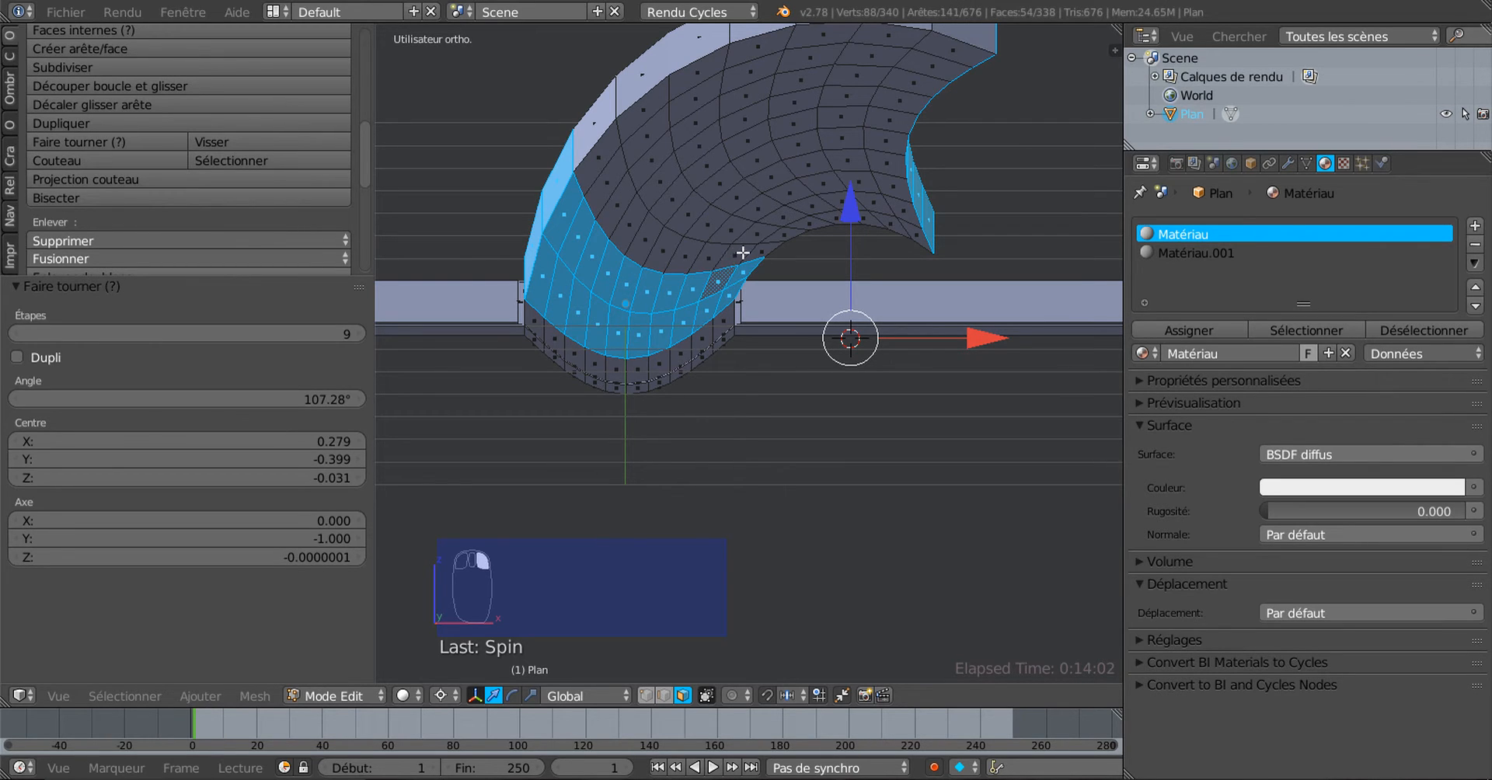
pyautogui.keyDown('alt'); pyautogui.keyDown('shift'); pyautogui.rightClick(751, 240); pyautogui.keyUp('shift'); pyautogui.keyUp('alt')
pyautogui.keyDown('alt'); pyautogui.keyDown('shift'); pyautogui.rightClick(769, 230); pyautogui.keyUp('shift'); pyautogui.keyUp('alt')
pyautogui.keyDown('alt'); pyautogui.keyDown('shift'); pyautogui.rightClick(785, 219); pyautogui.keyUp('shift'); pyautogui.keyUp('alt')
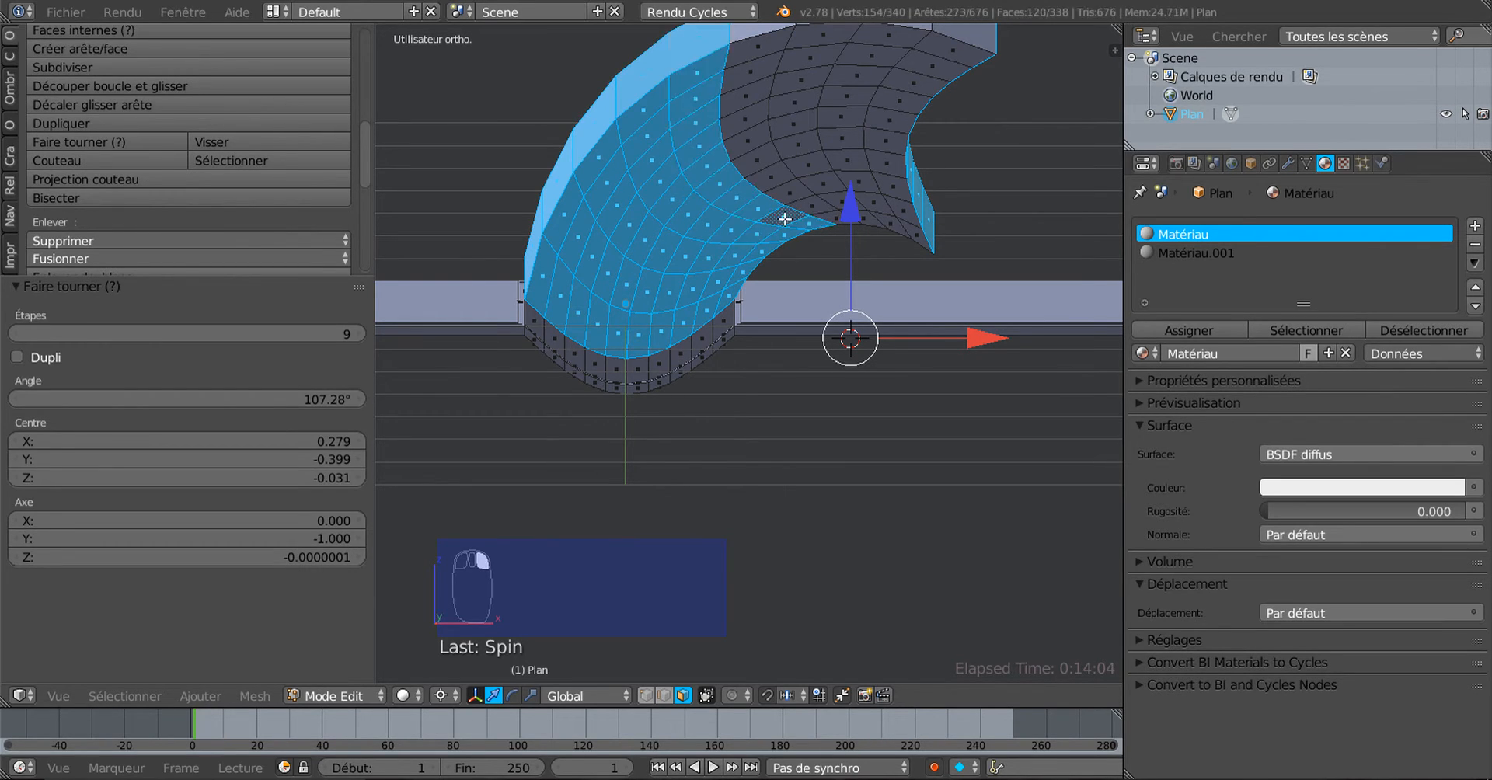
pyautogui.keyDown('alt'); pyautogui.keyDown('shift'); pyautogui.rightClick(820, 208); pyautogui.keyUp('shift'); pyautogui.keyUp('alt')
pyautogui.keyDown('alt'); pyautogui.keyDown('shift'); pyautogui.rightClick(843, 202); pyautogui.keyUp('shift'); pyautogui.keyUp('alt')
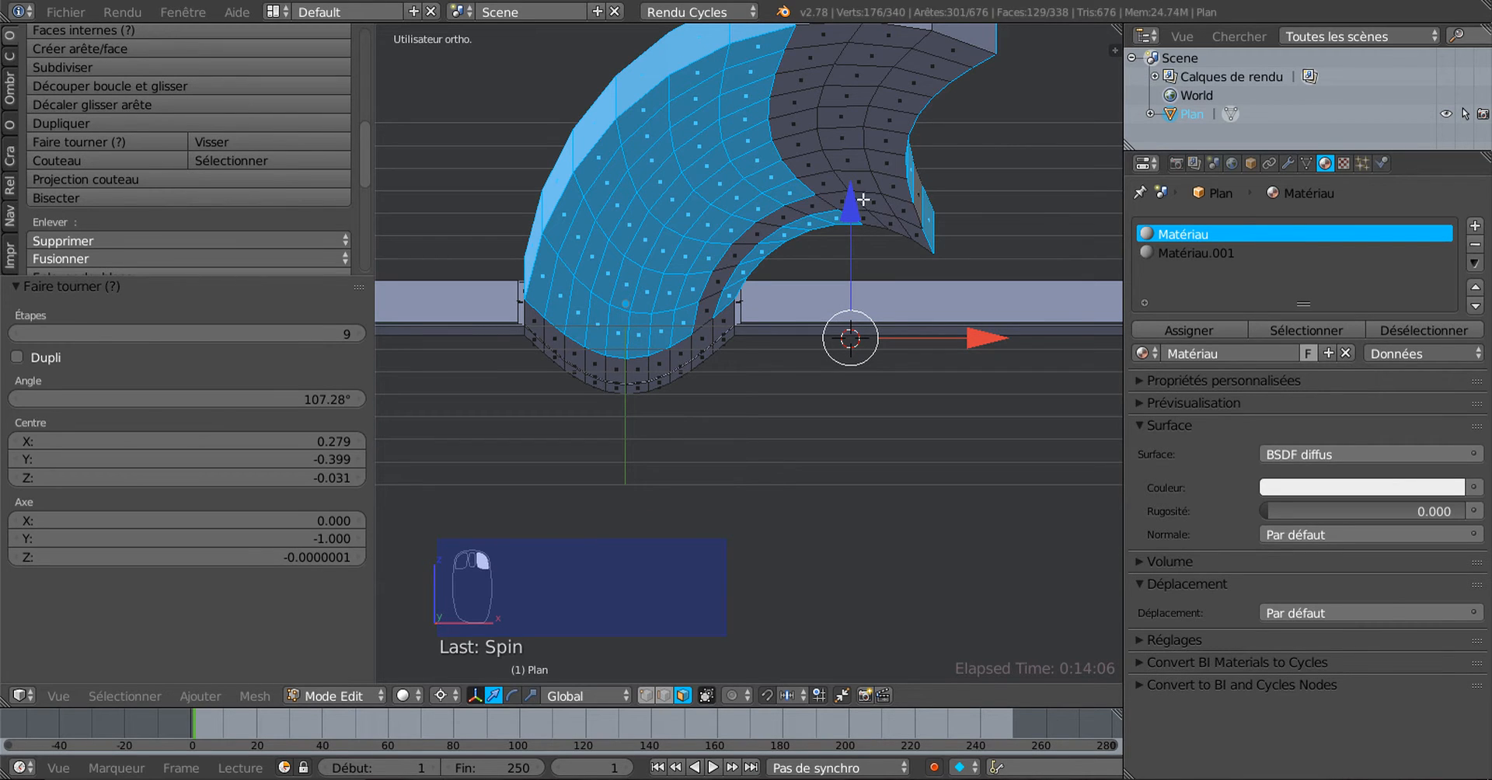
# Undo the last wrong loop selection and add the remaining face loops up to the open end of the curved section
pyautogui.hotkey('ctrl', 'z')
pyautogui.scroll(3, 785, 307)
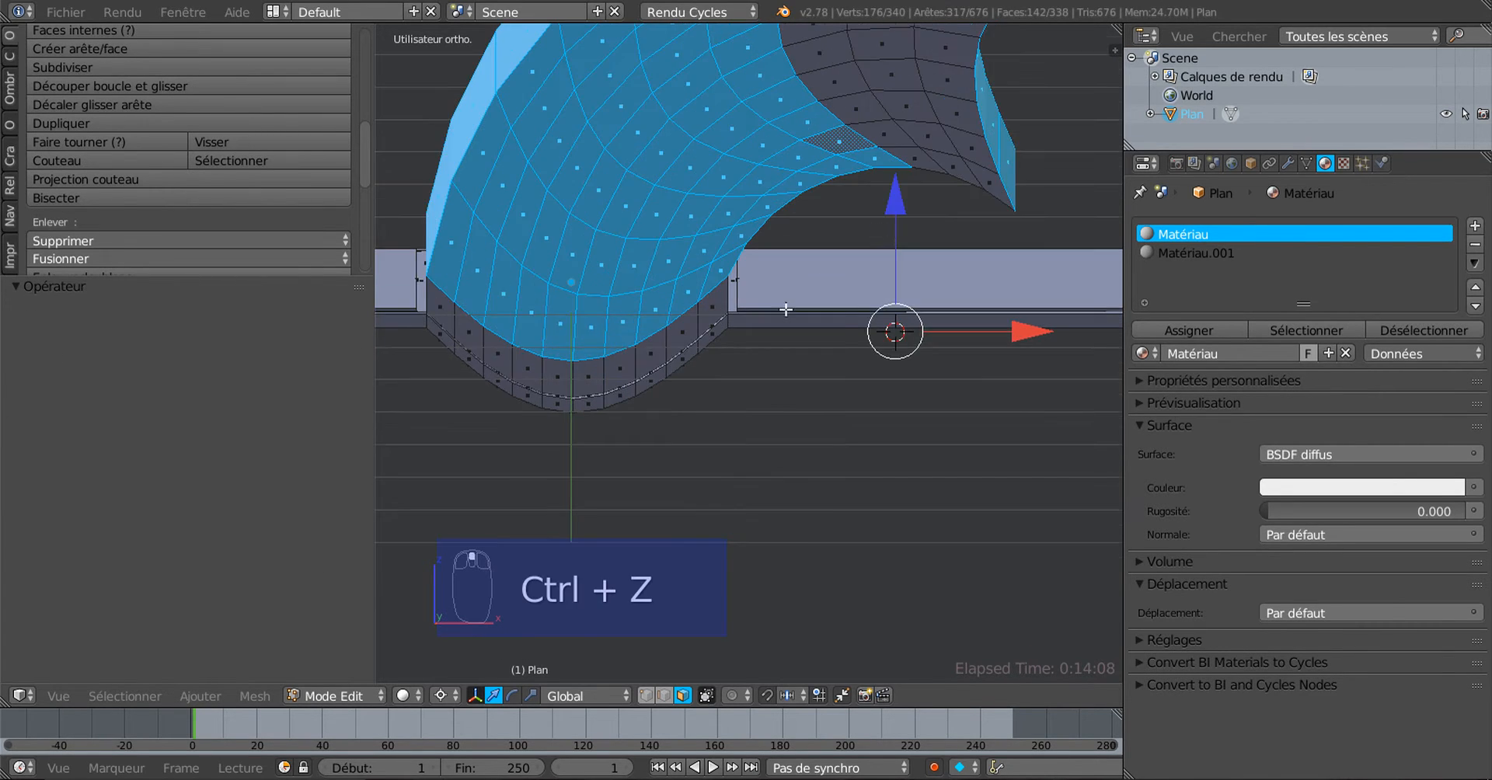
pyautogui.keyDown('alt'); pyautogui.keyDown('shift'); pyautogui.rightClick(802, 240); pyautogui.keyUp('shift'); pyautogui.keyUp('alt')
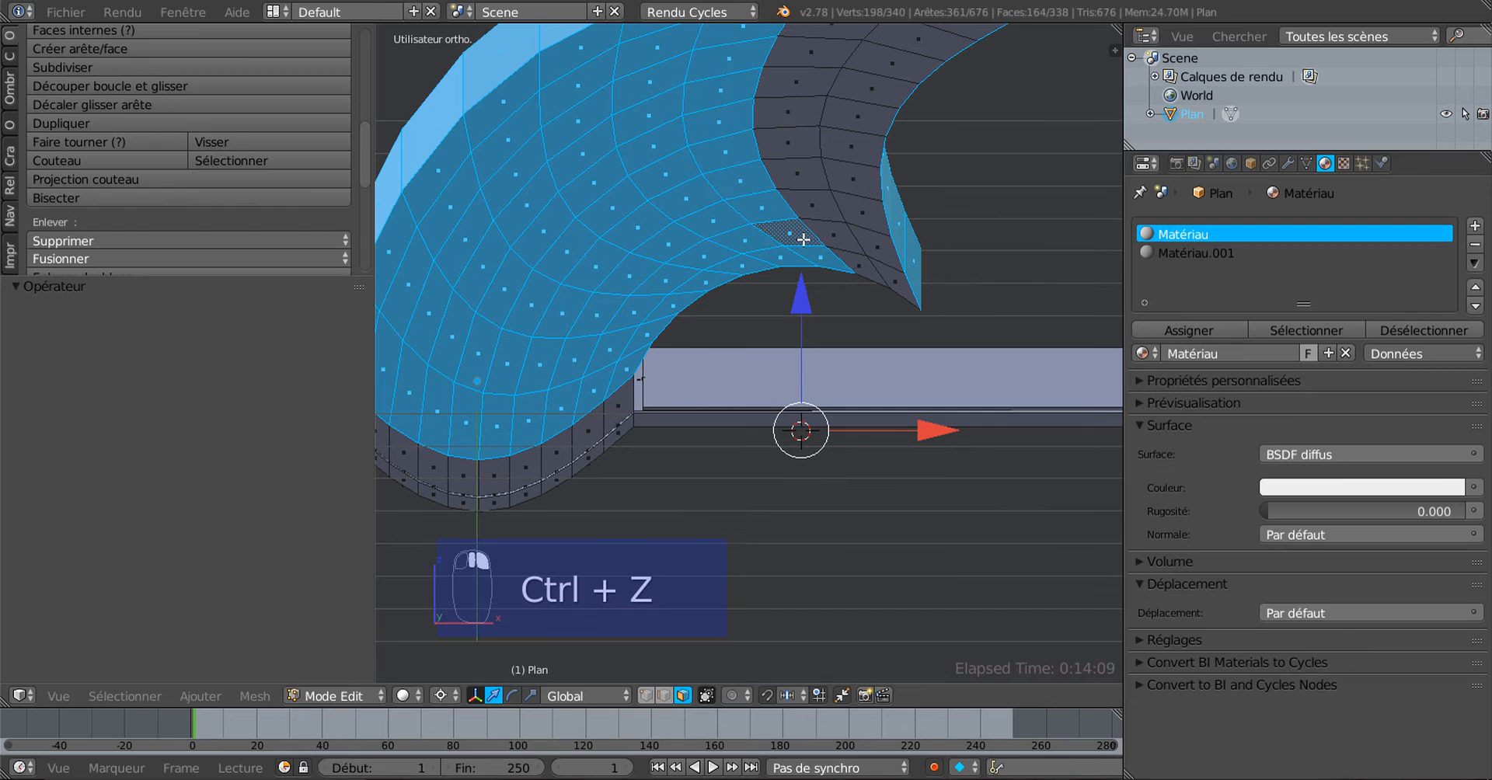
pyautogui.keyDown('alt'); pyautogui.keyDown('shift'); pyautogui.rightClick(843, 238); pyautogui.keyUp('shift'); pyautogui.keyUp('alt')
pyautogui.keyDown('alt'); pyautogui.keyDown('shift'); pyautogui.rightClick(876, 252); pyautogui.keyUp('shift'); pyautogui.keyUp('alt')
pyautogui.scroll(-4, 863, 264)
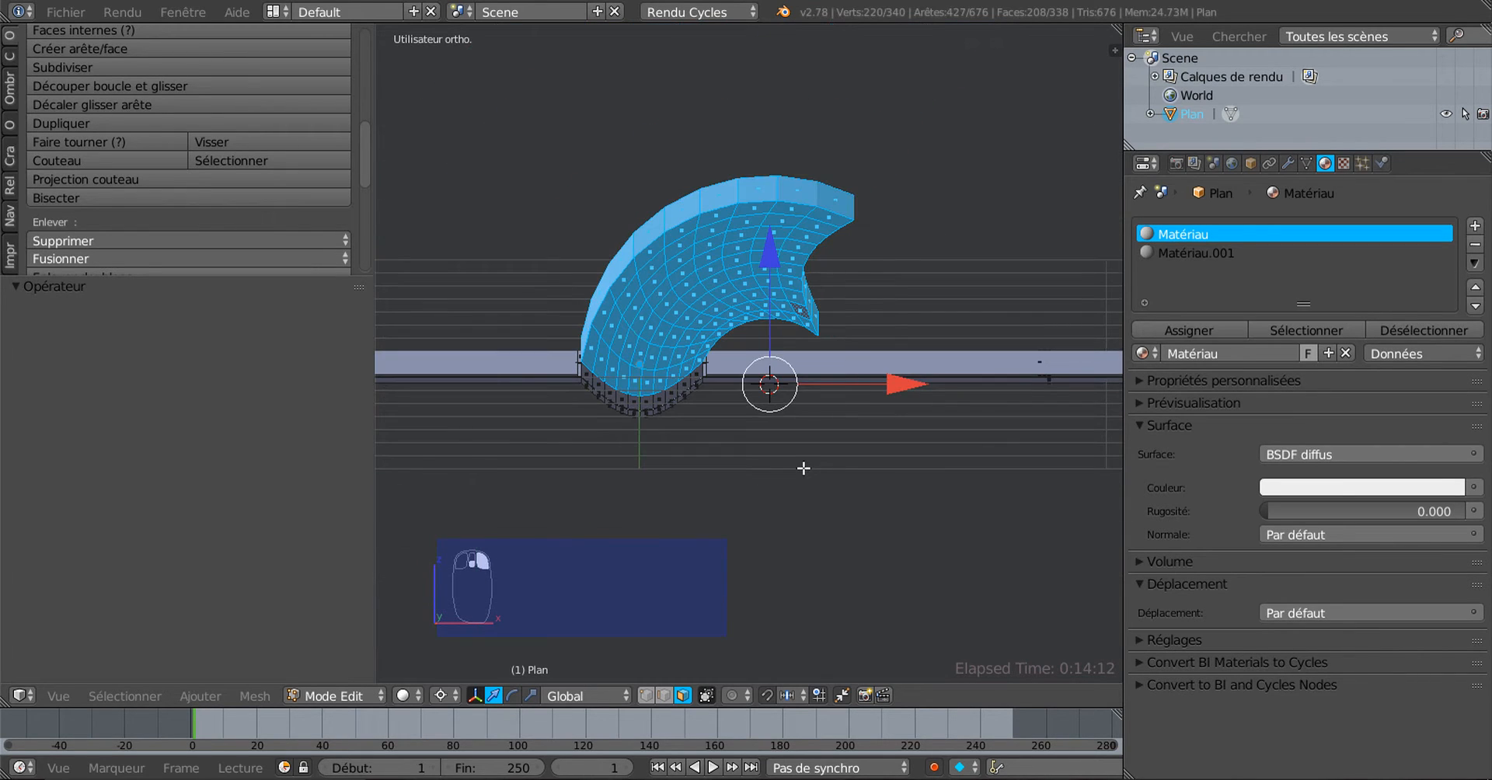
# Flatten the selected curved section in front view by scaling it about 0.588 along Z
pyautogui.press('KP_1')
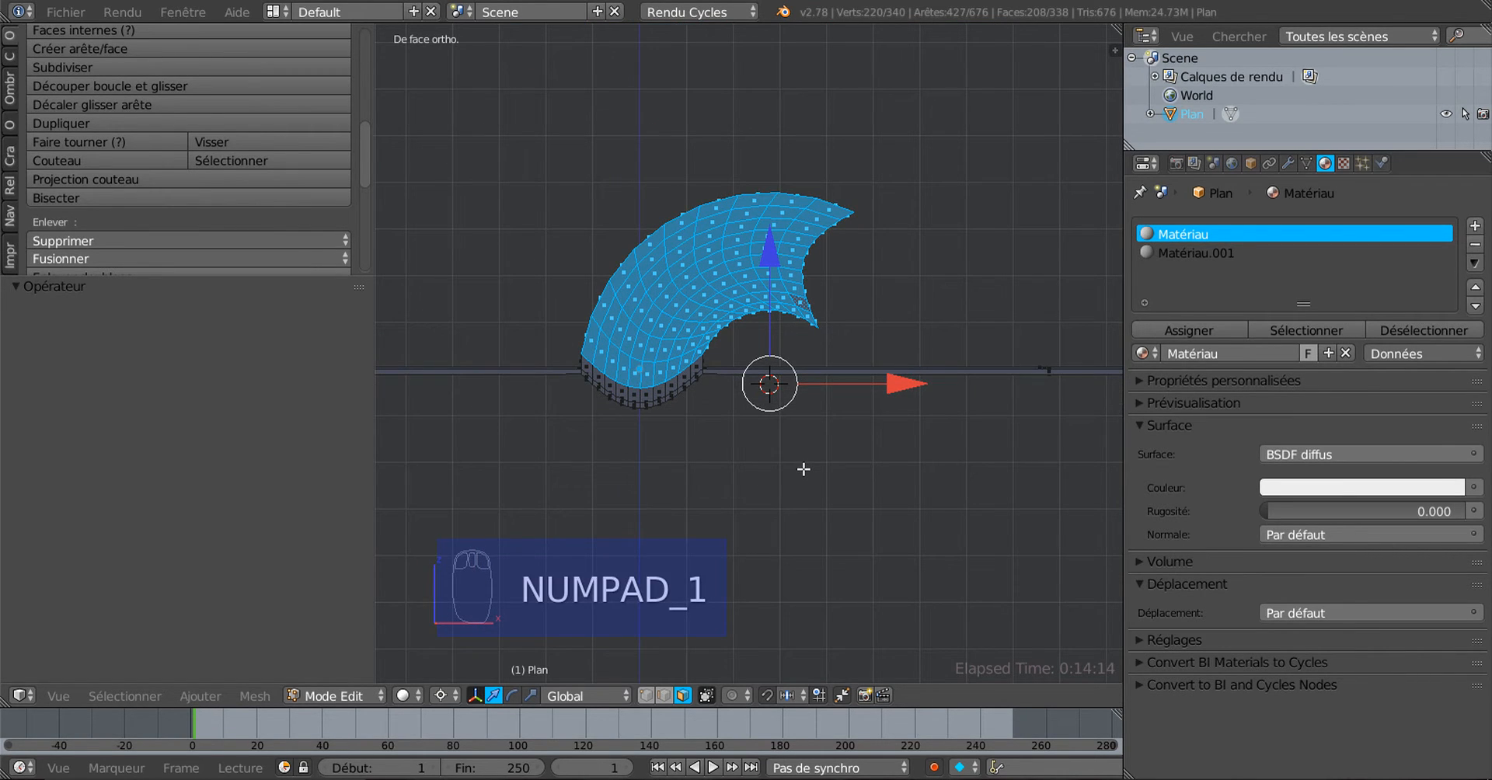
pyautogui.click(531, 695)
pyautogui.scroll(2, 739, 370)
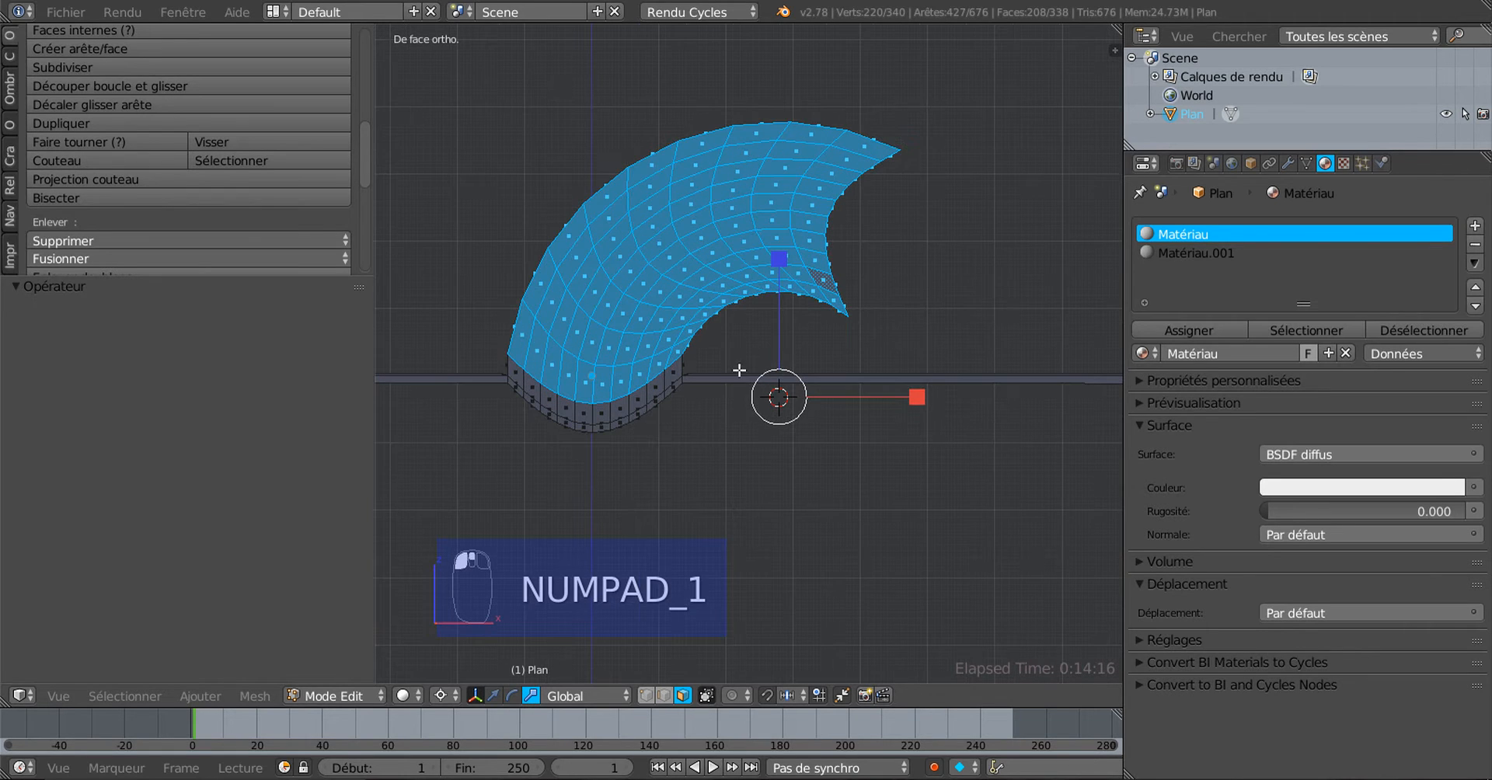
pyautogui.moveTo(776, 265); pyautogui.dragTo(777, 320)
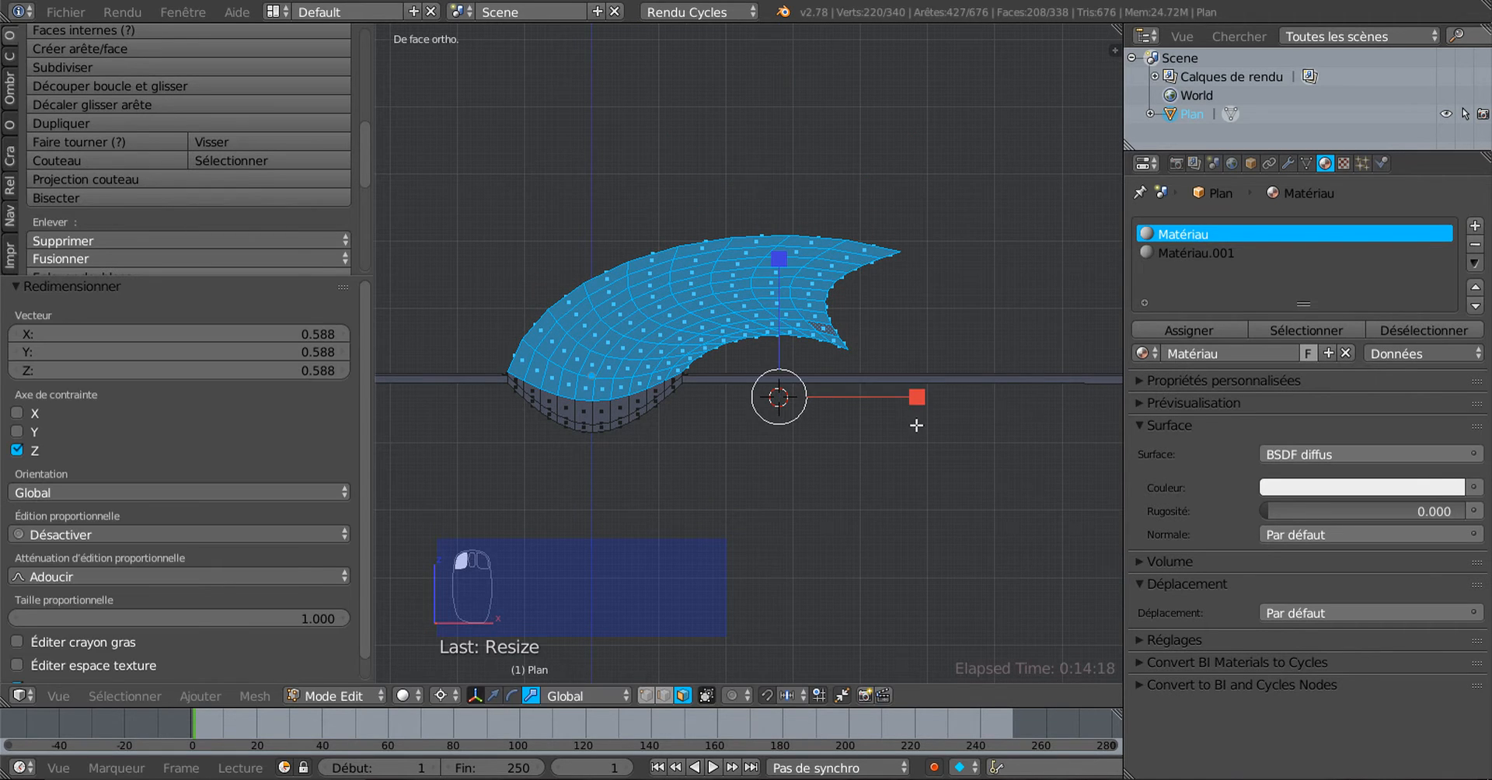
pyautogui.moveTo(907, 398); pyautogui.dragTo(895, 401)
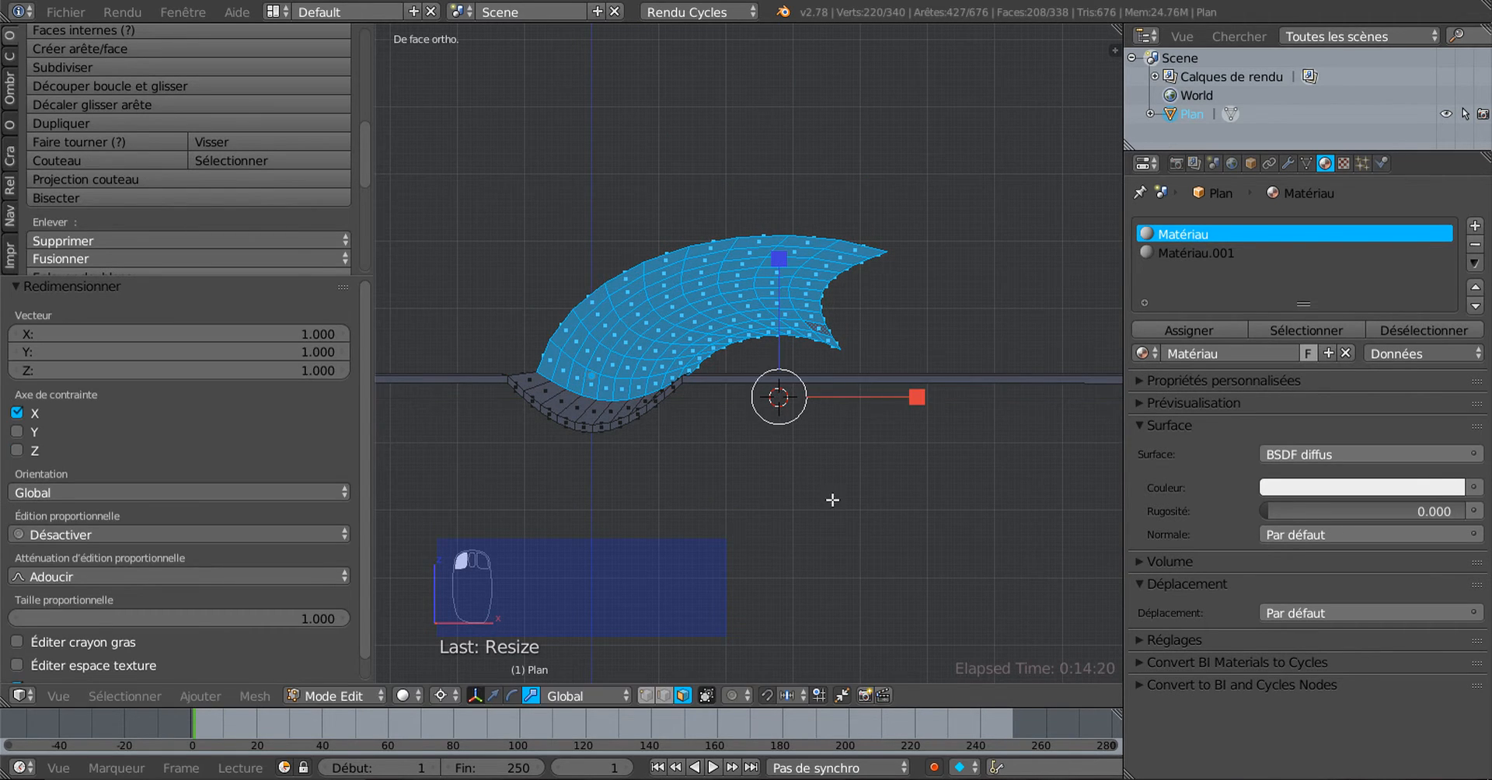
pyautogui.hotkey('ctrl', 'e')
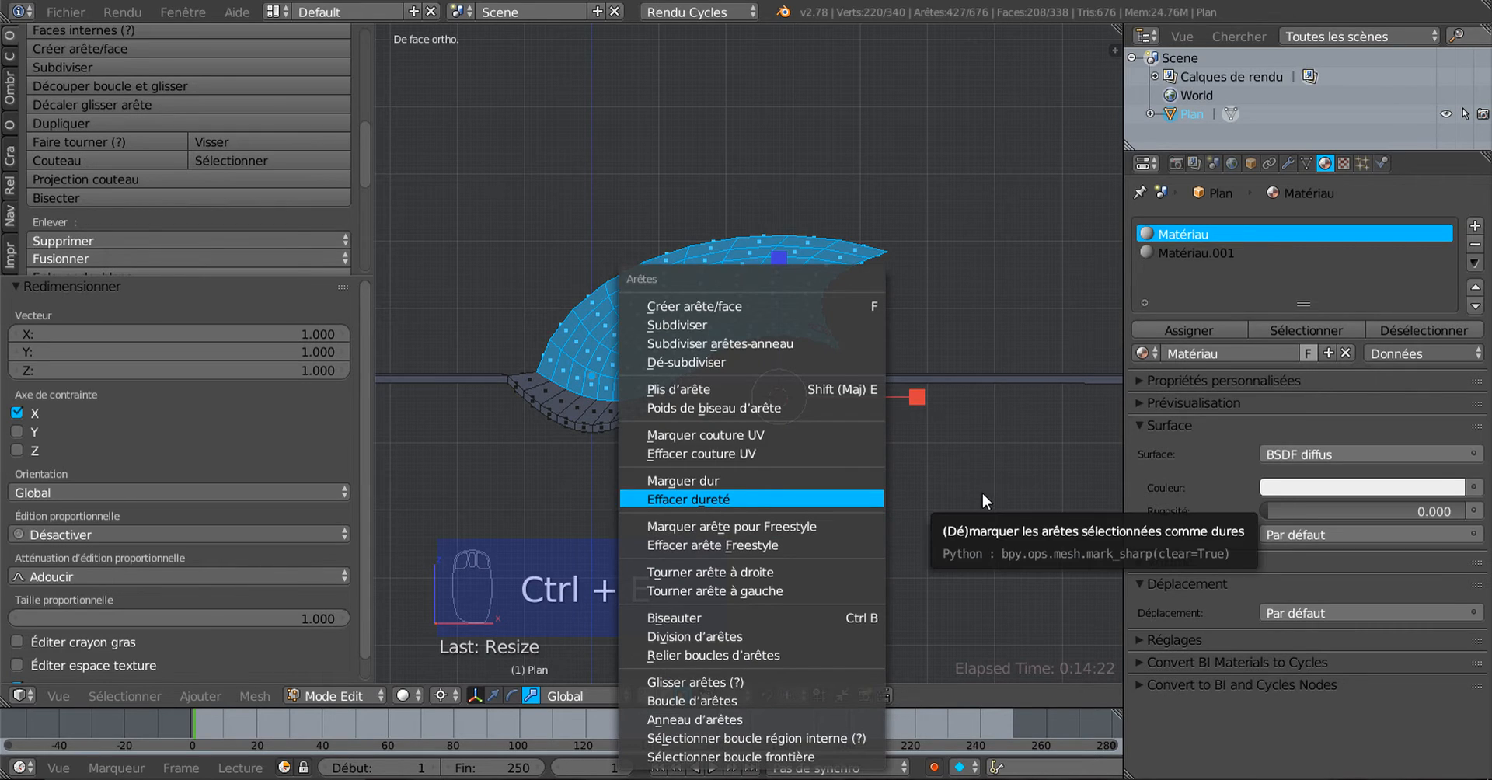
pyautogui.hotkey('ctrl', 'z')
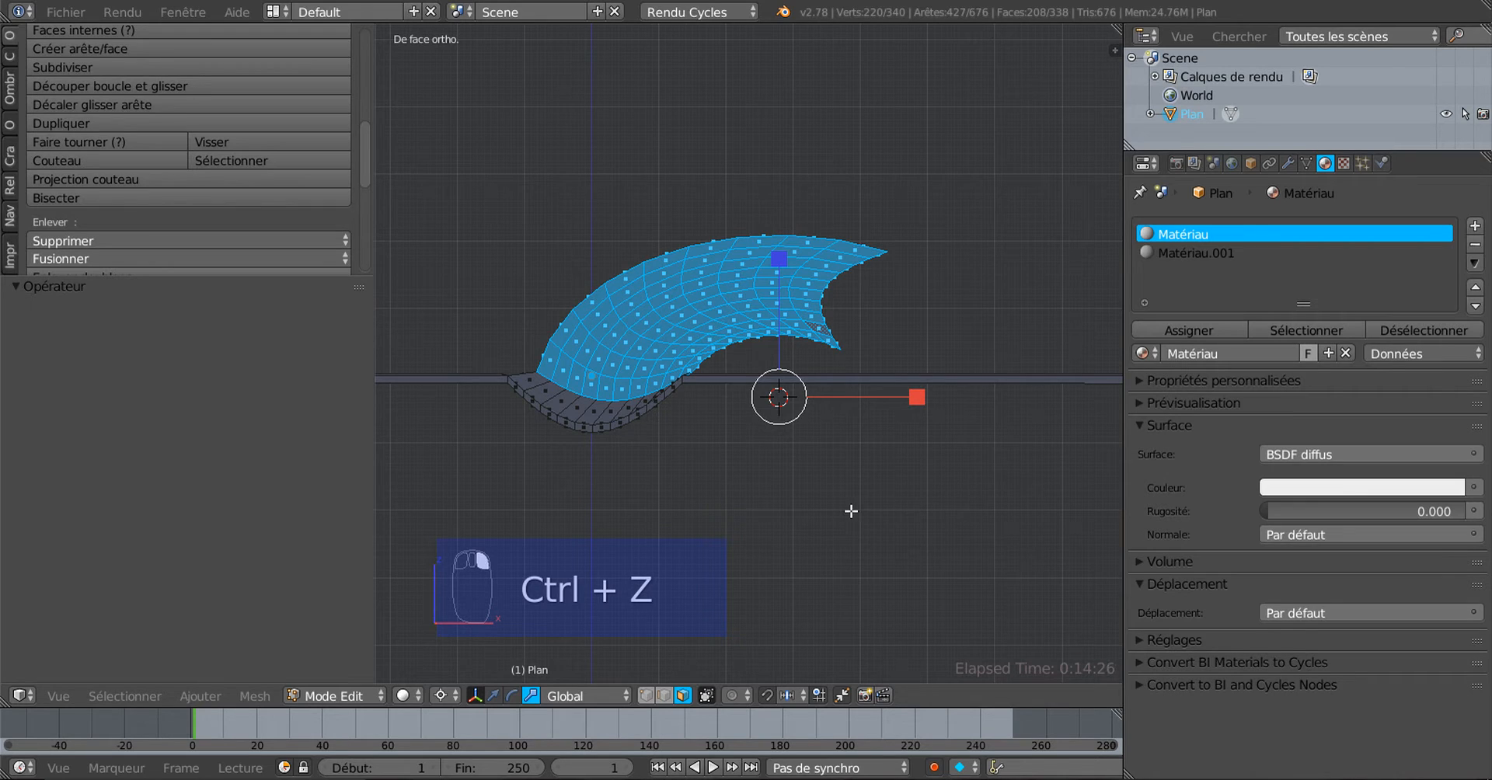
pyautogui.hotkey('ctrl', 'z')
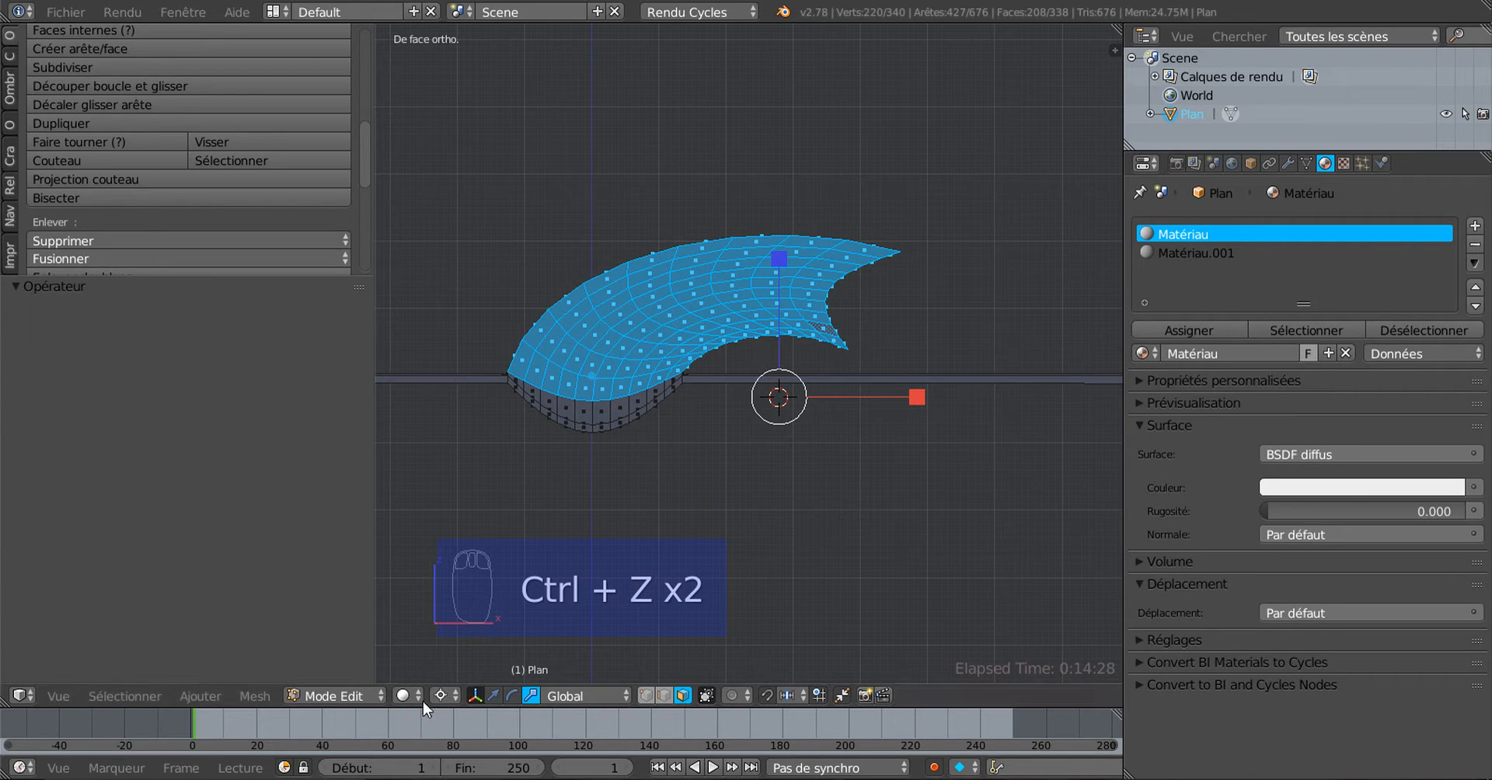
# Set the pivot to the median point and scale the curved section about 0.742 along X
pyautogui.click(441, 696)
pyautogui.click(466, 612)
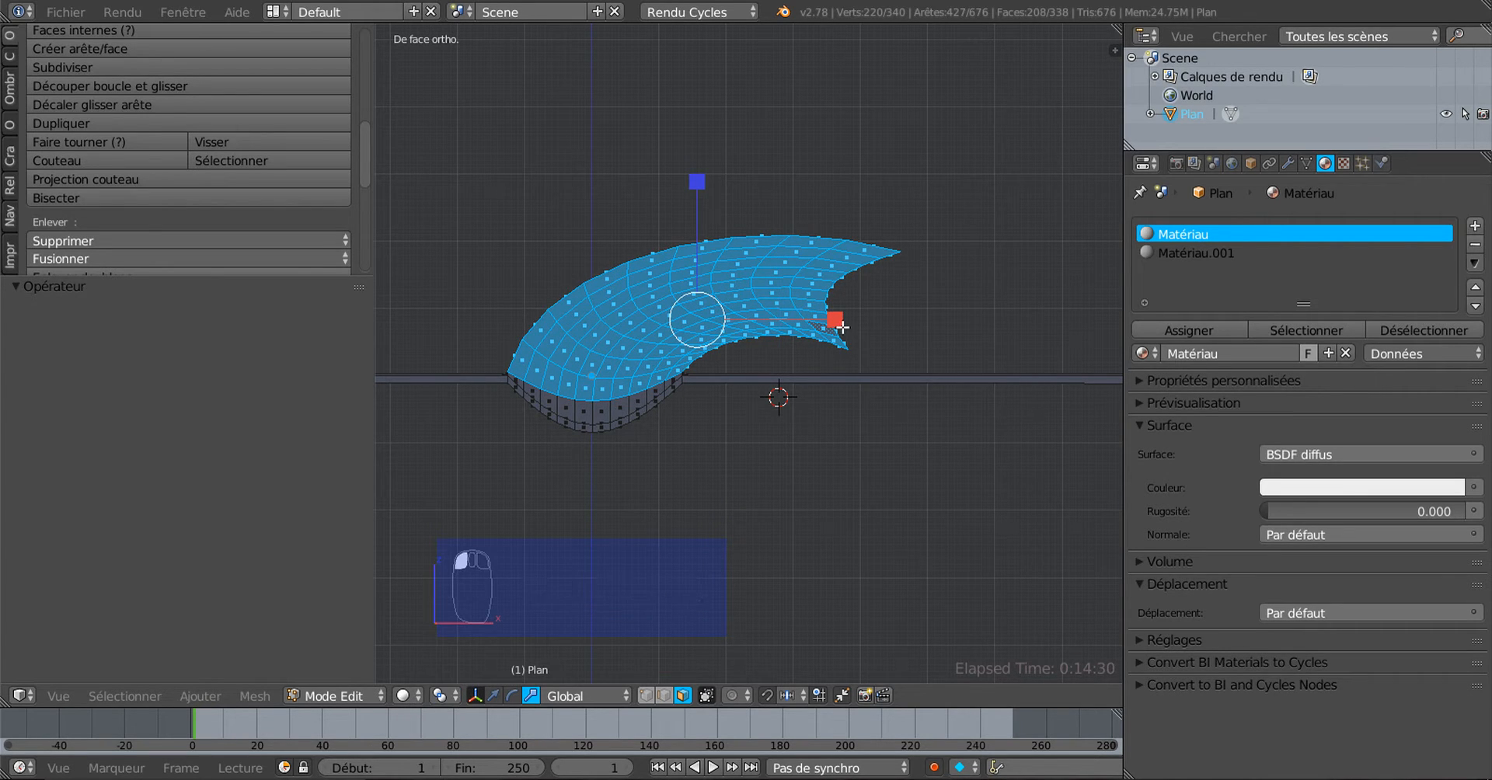
pyautogui.moveTo(841, 325); pyautogui.dragTo(798, 327)
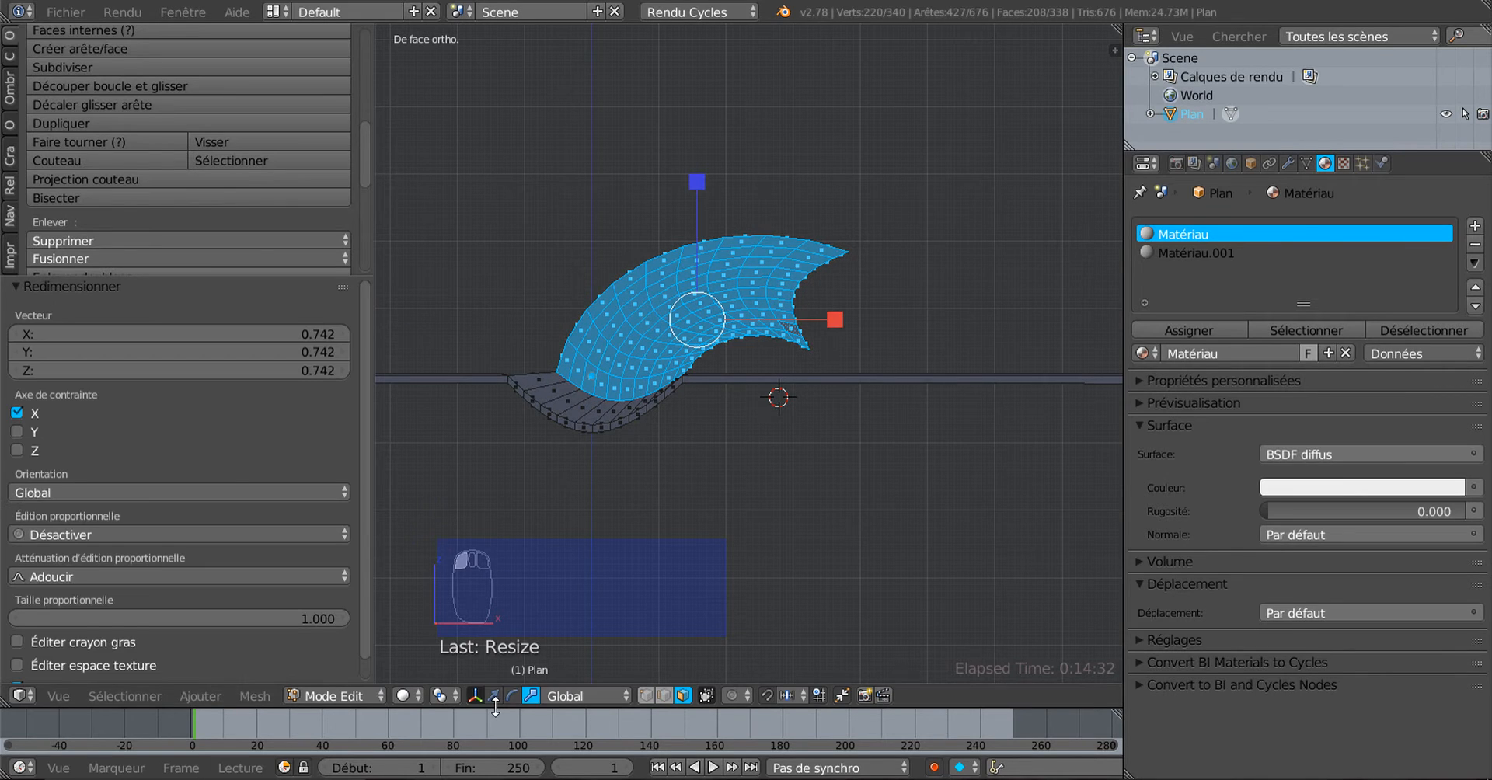
# Move the curved section about -0.039 along X to centre it over its base
pyautogui.click(495, 694)
pyautogui.scroll(2, 737, 422)
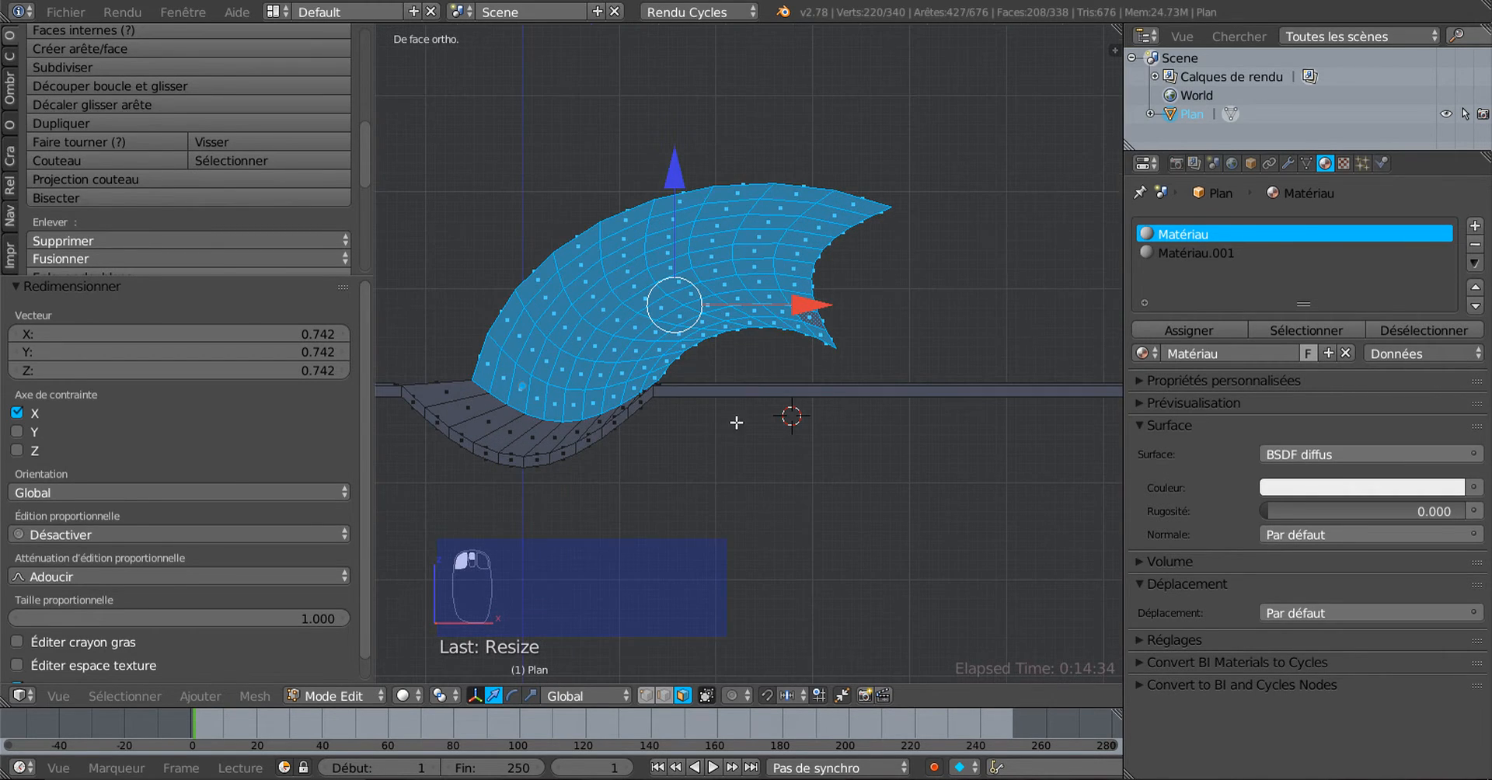
pyautogui.moveTo(809, 317); pyautogui.dragTo(772, 318)
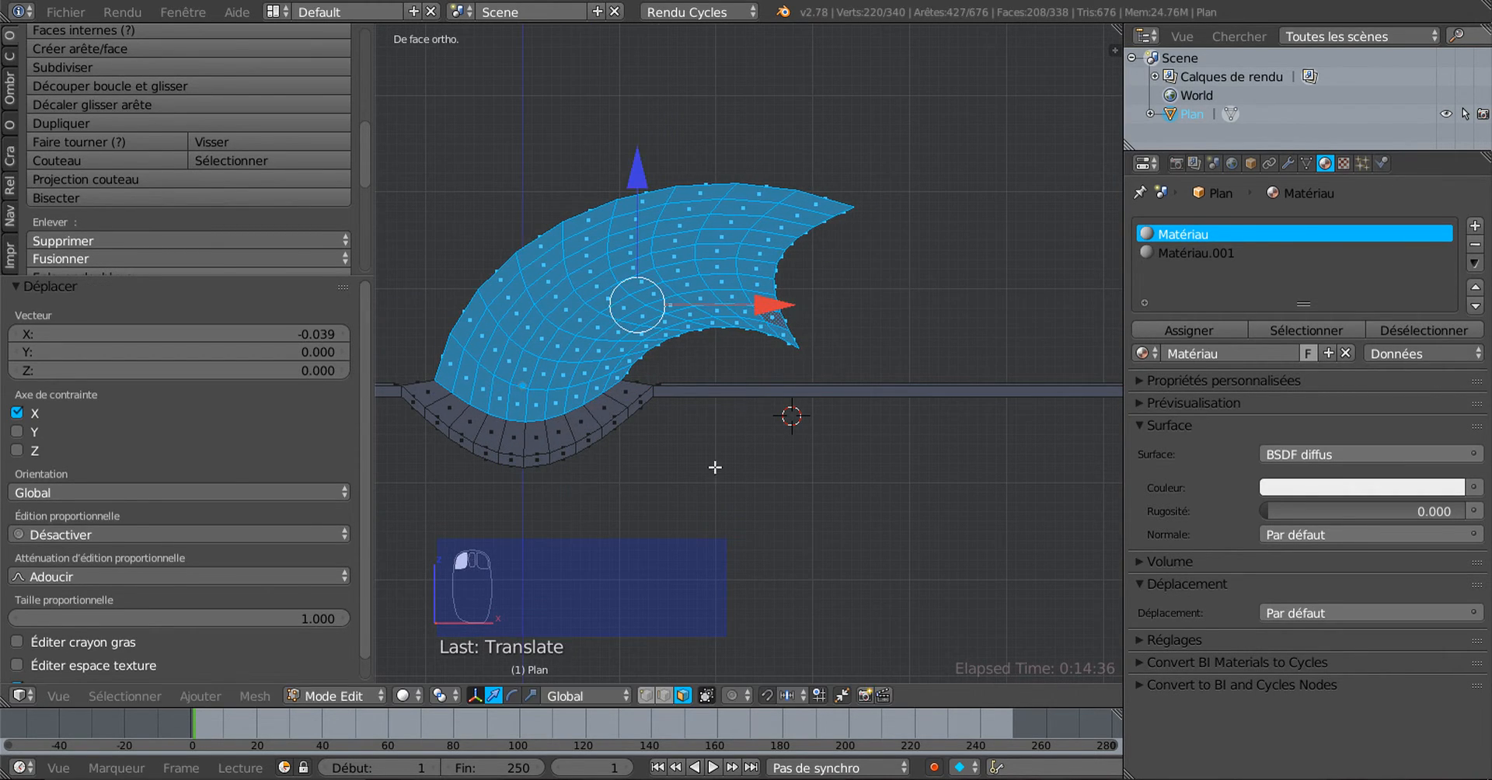
pyautogui.keyDown('shift'); pyautogui.moveTo(832, 466); pyautogui.dragTo(880, 456, button='middle'); pyautogui.keyUp('shift')
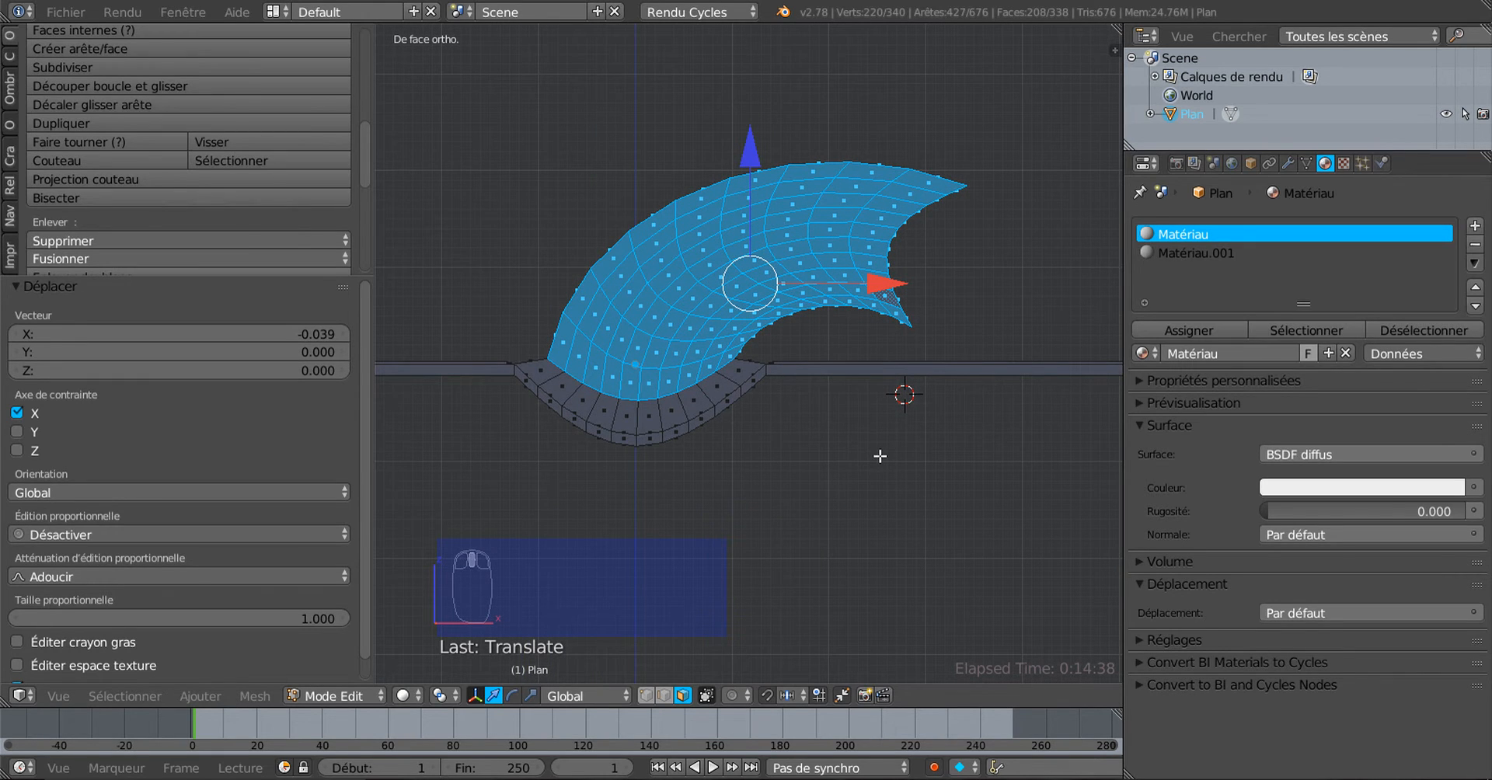
pyautogui.press('KP_1')
pyautogui.scroll(-7, 880, 457)
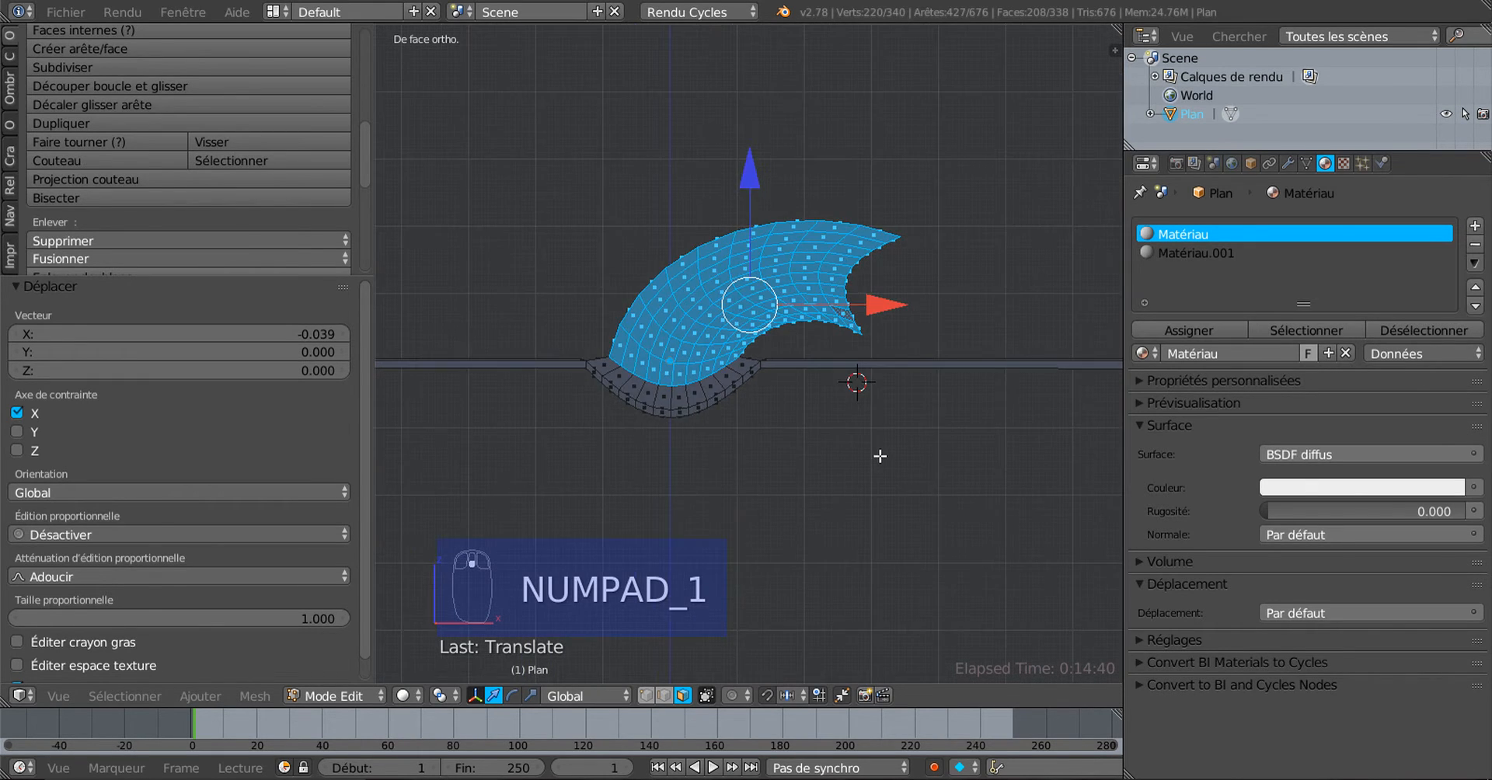
pyautogui.scroll(5, 879, 456)
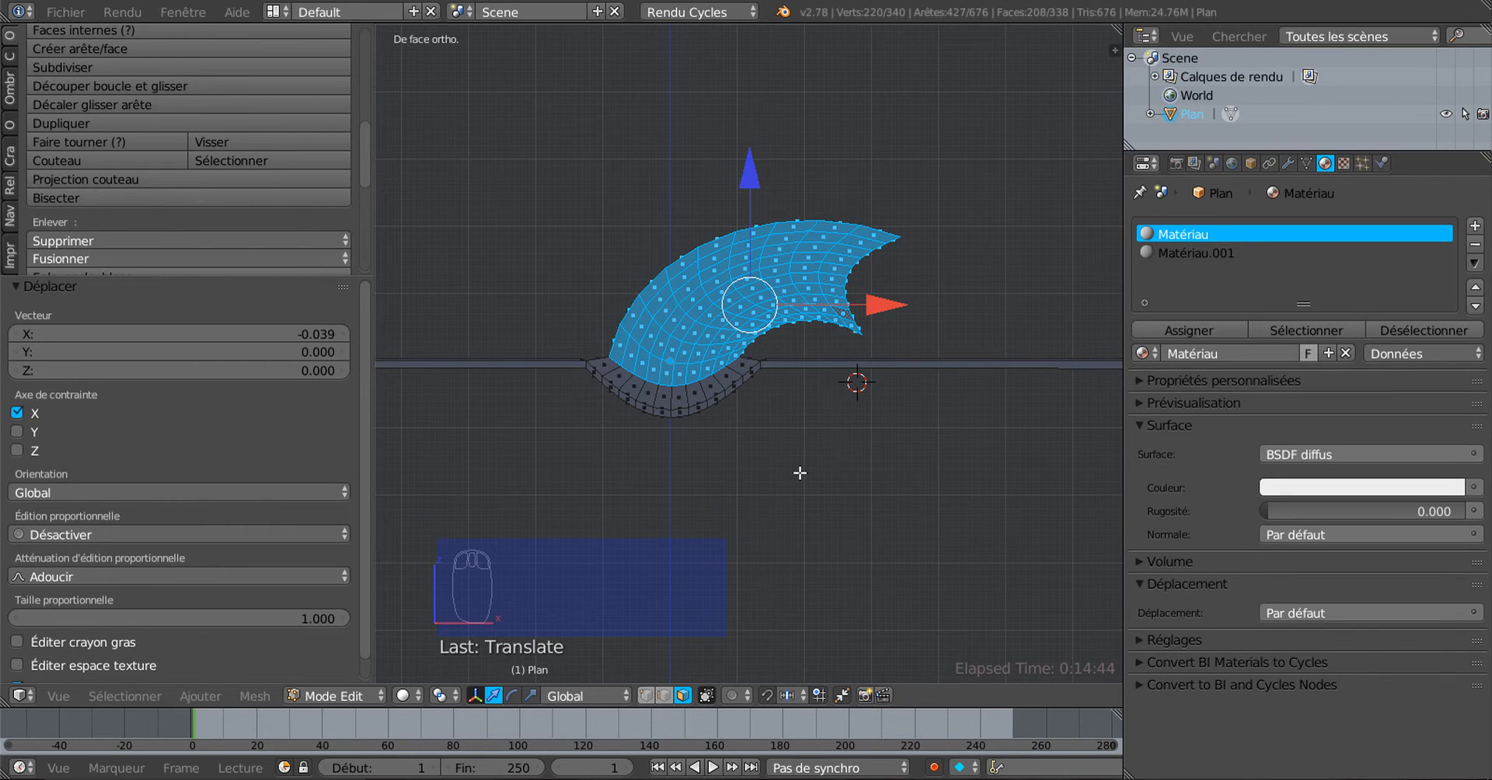
# Scale the curved section down slightly along Z and shift it about -0.018 along Z and -0.006 along X
pyautogui.click(530, 695)
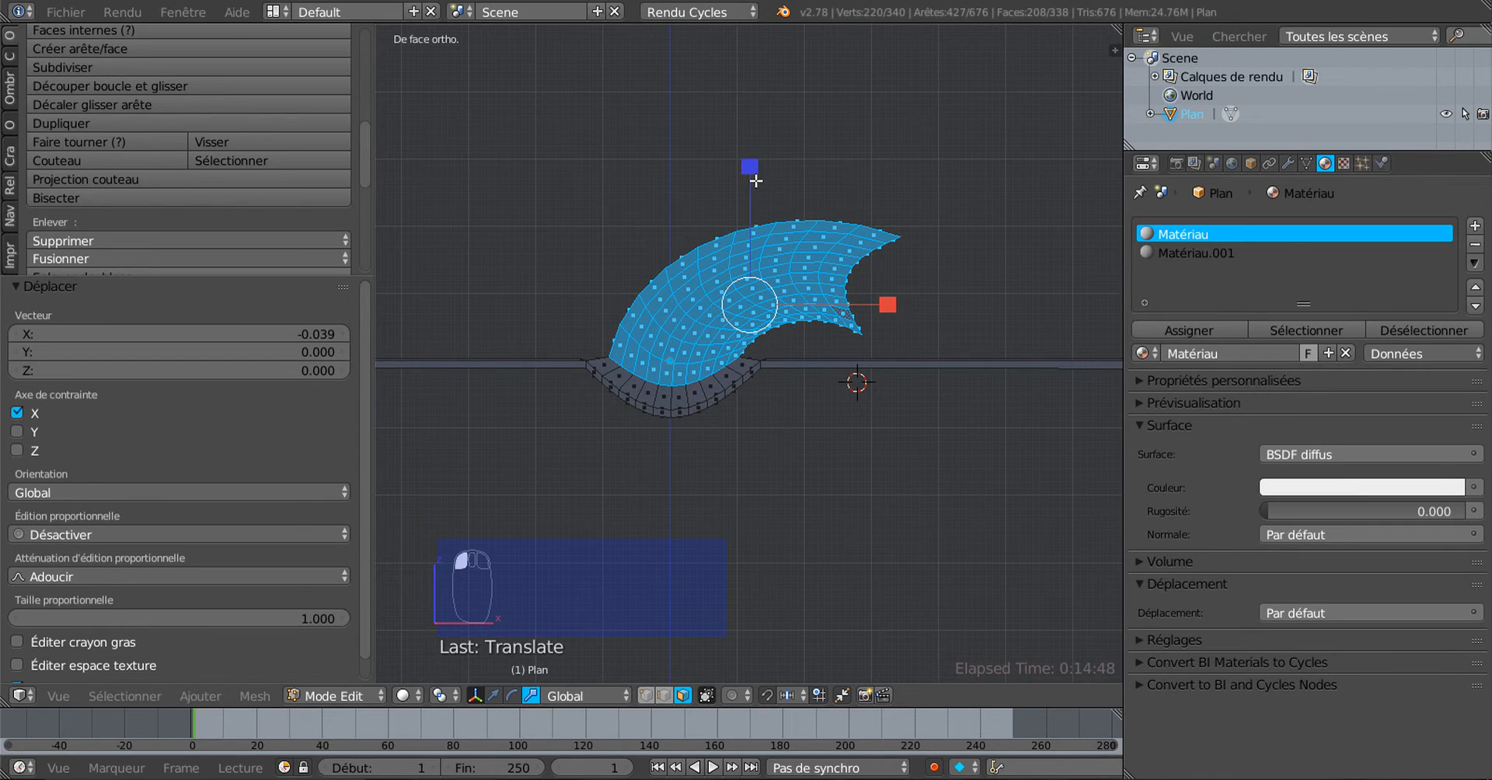
pyautogui.moveTo(755, 180); pyautogui.dragTo(742, 204)
pyautogui.click(492, 694)
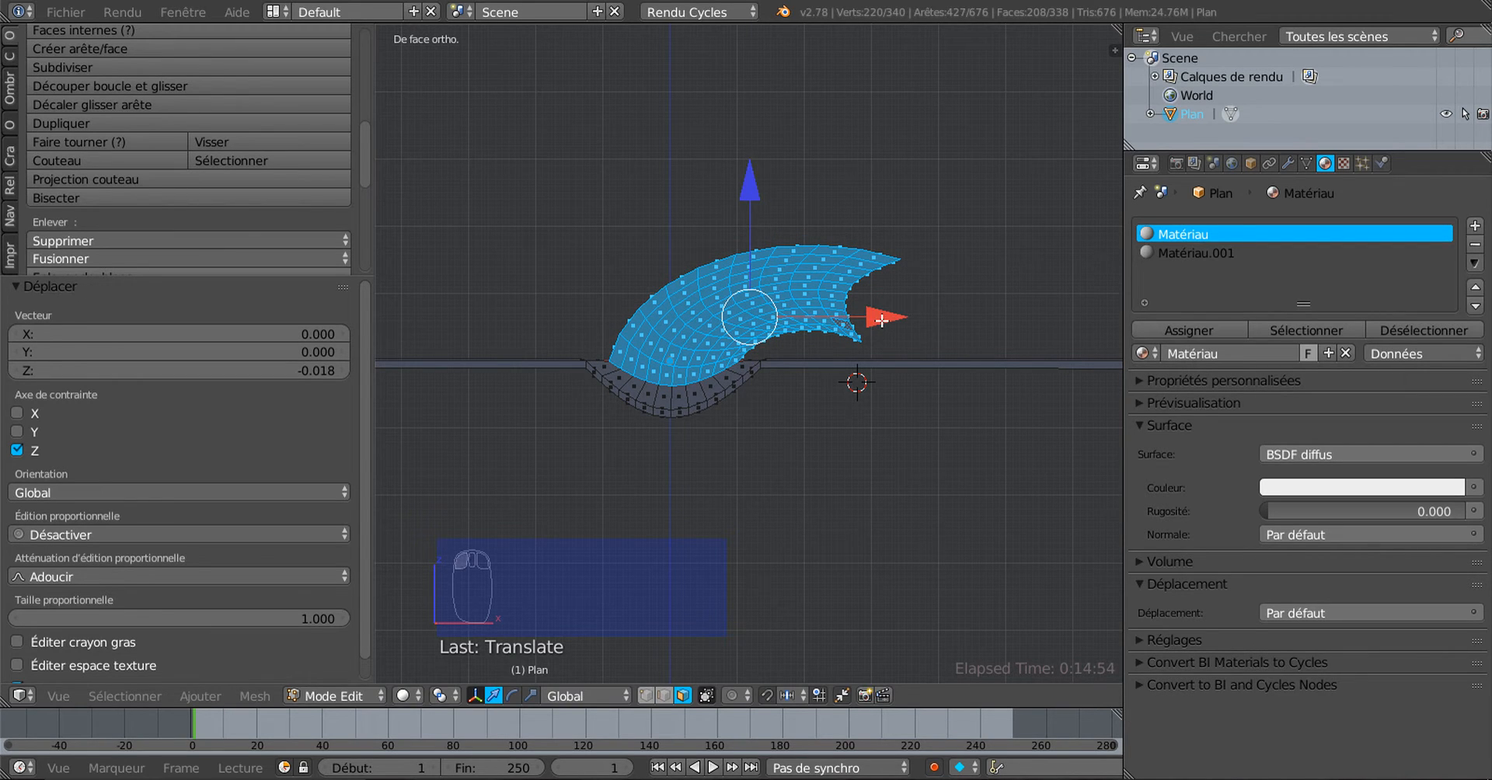
pyautogui.moveTo(883, 320); pyautogui.dragTo(879, 322)
pyautogui.scroll(-3, 879, 350)
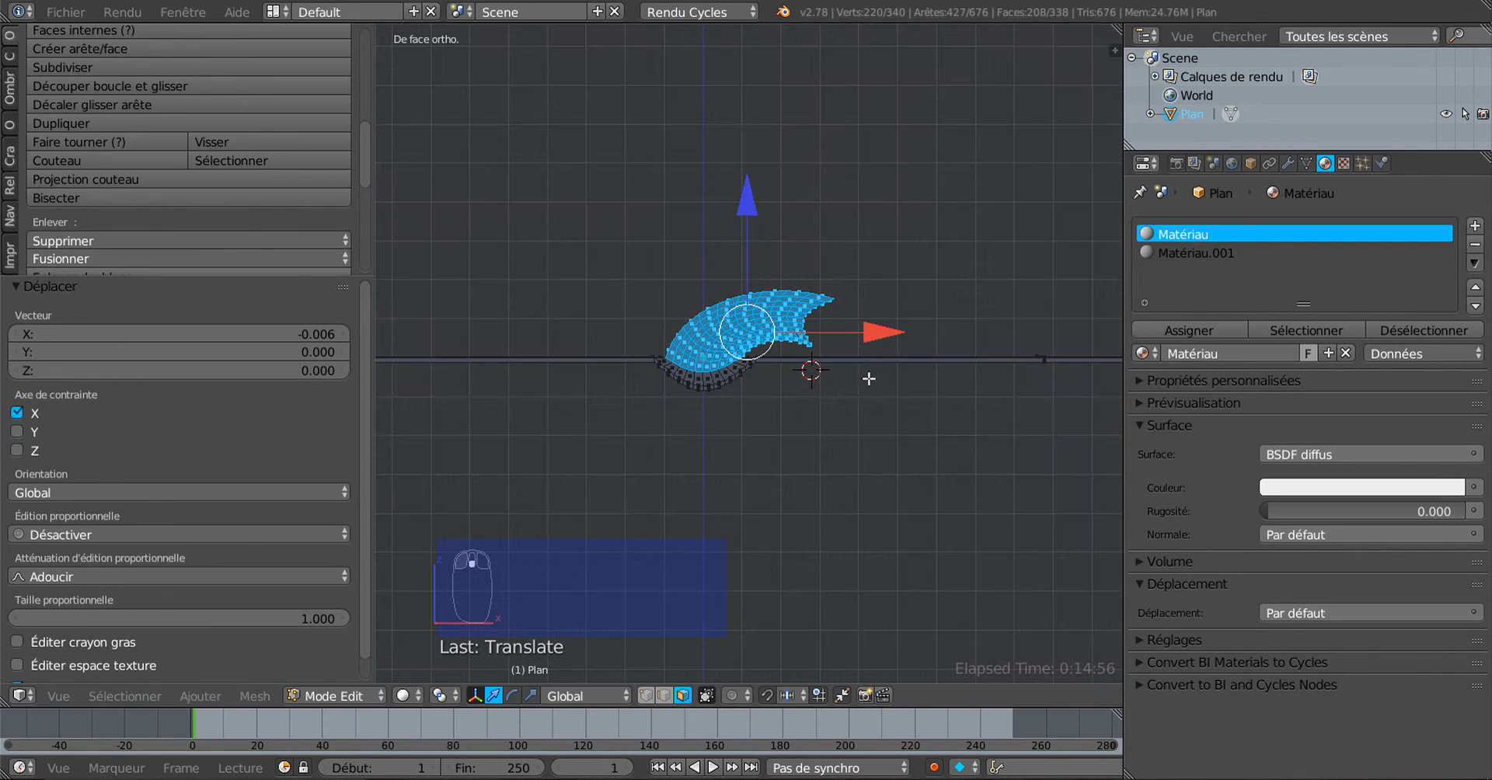
# Select the last face loop at the open end of the curved section together with its end-cap faces
pyautogui.scroll(3, 862, 381)
pyautogui.keyDown('shift'); pyautogui.moveTo(875, 378); pyautogui.dragTo(721, 424, button='middle'); pyautogui.keyUp('shift')
pyautogui.scroll(2, 711, 427)
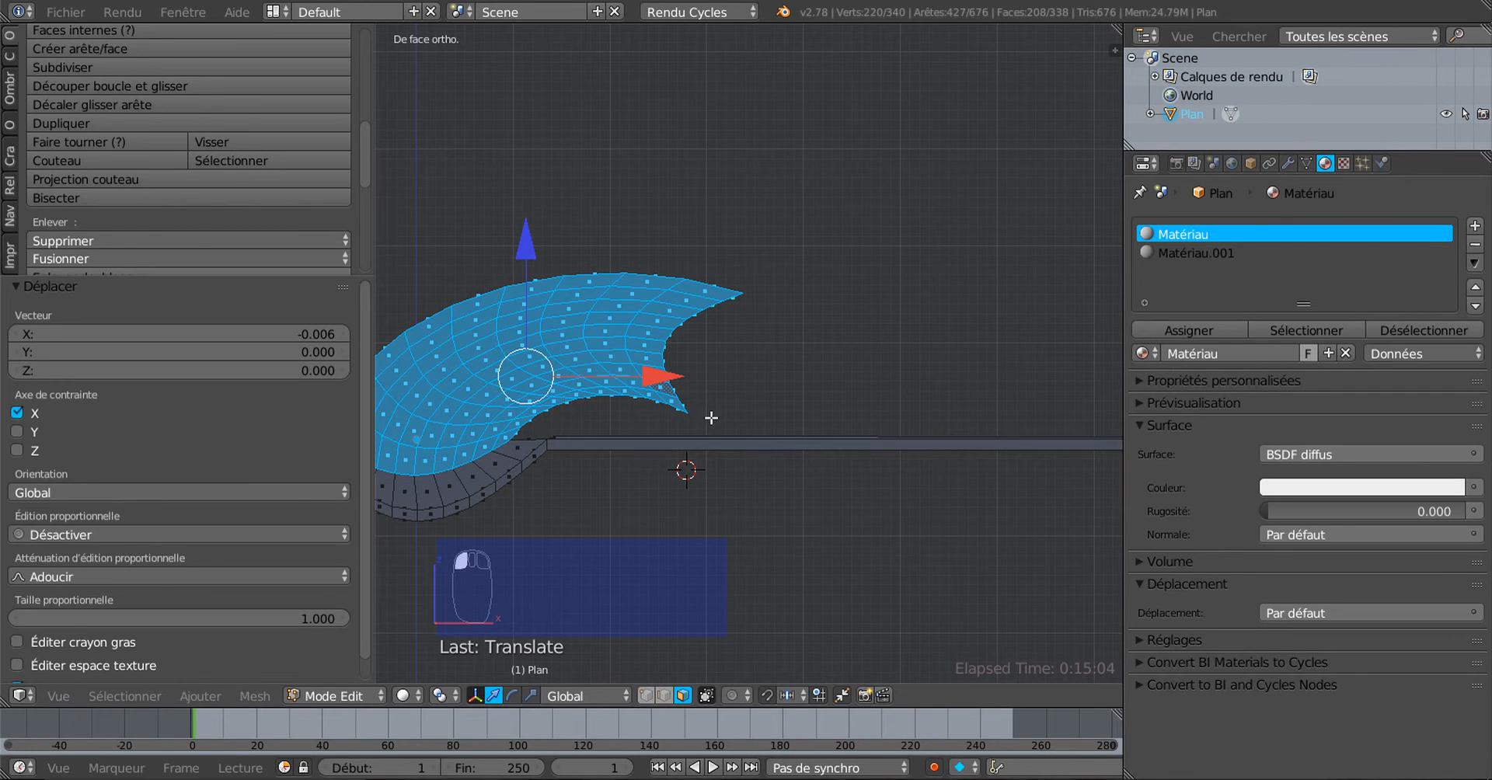
pyautogui.rightClick(664, 322)
pyautogui.scroll(-4, 663, 352)
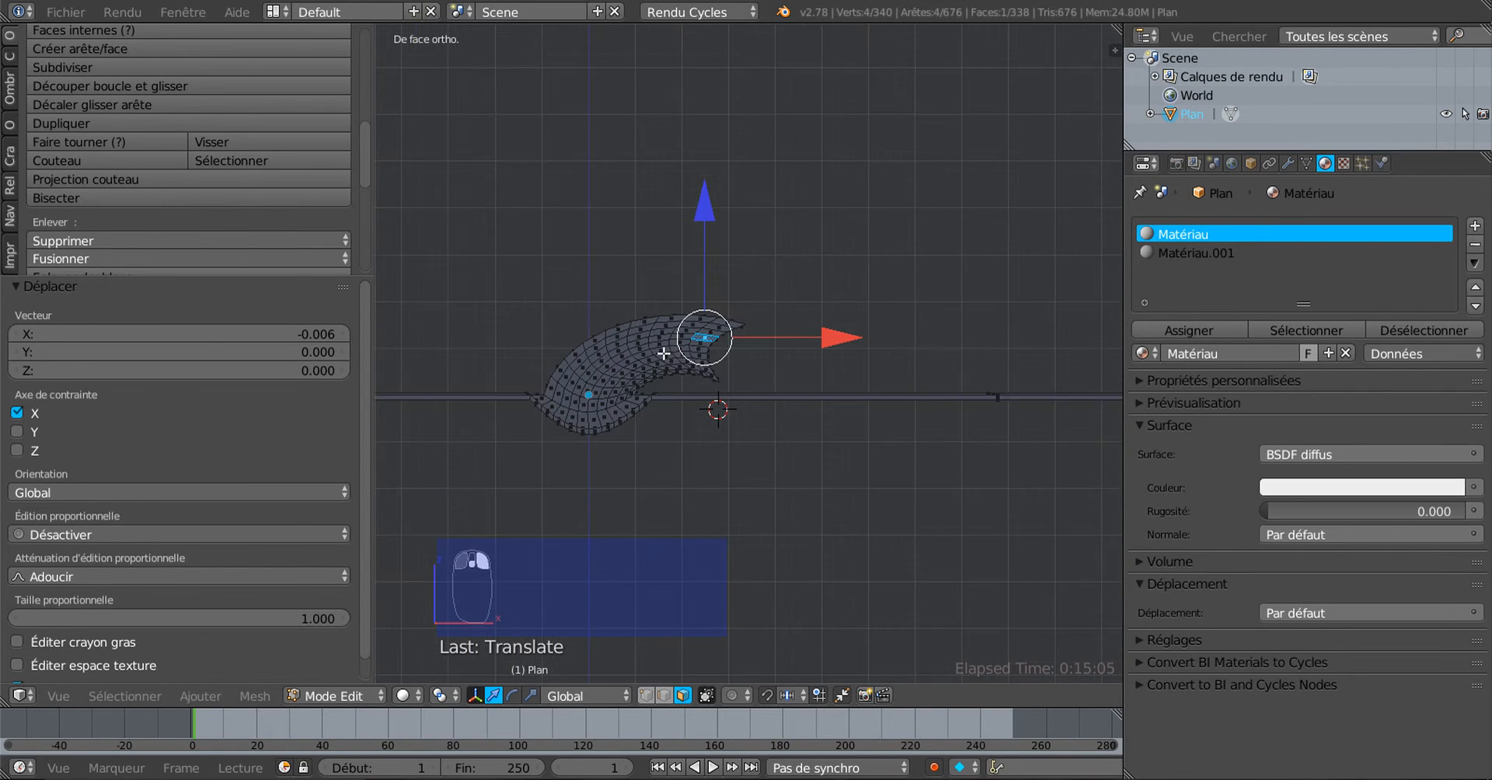
pyautogui.scroll(2, 707, 360)
pyautogui.keyDown('alt'); pyautogui.rightClick(696, 326); pyautogui.keyUp('alt')
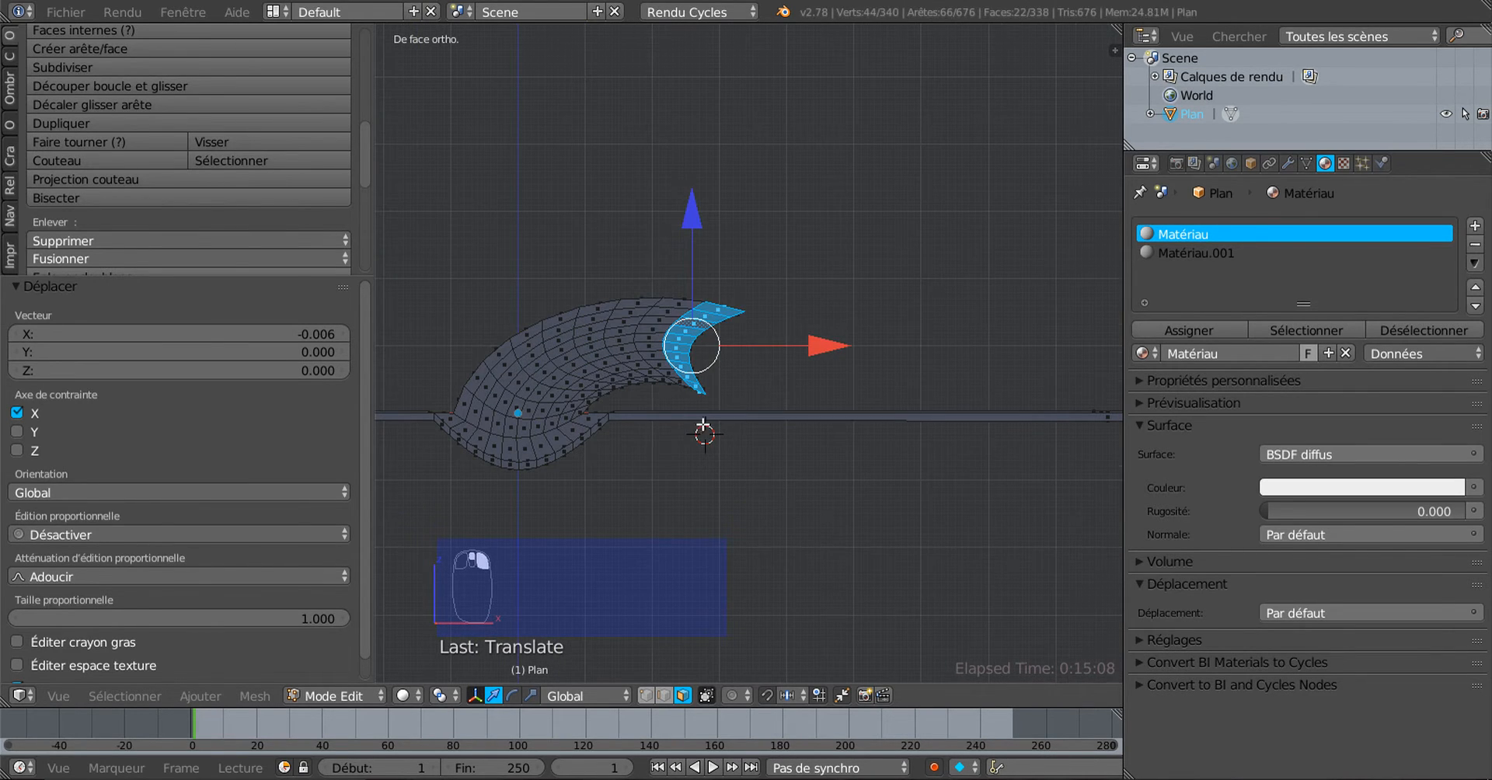
pyautogui.moveTo(703, 426); pyautogui.dragTo(659, 359, button='middle')
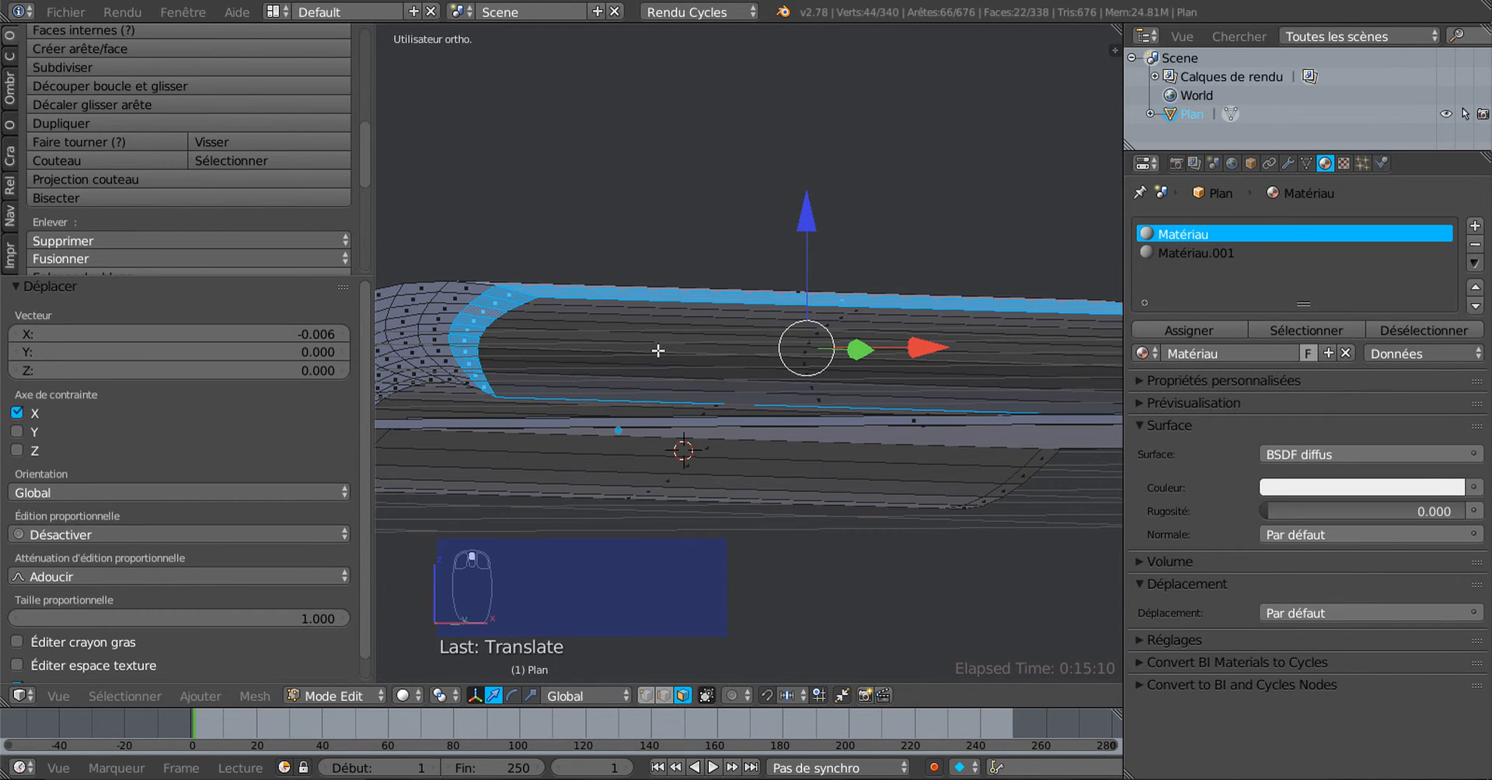
pyautogui.press('c')
pyautogui.moveTo(815, 336); pyautogui.dragTo(821, 374)
pyautogui.rightClick(822, 375)
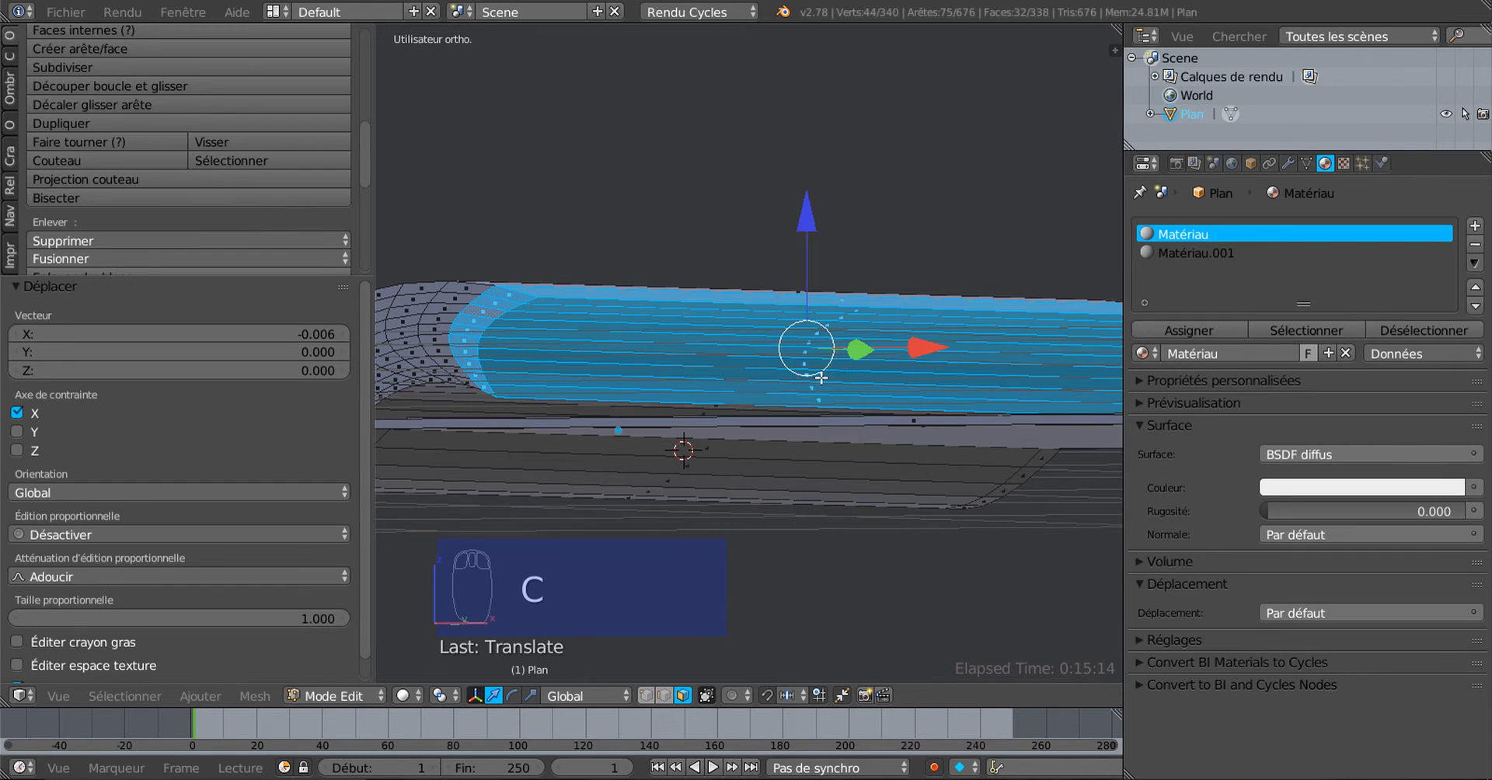
# Move the selected end faces about 0.639 along X to stretch the page block toward the cover's outer edge
pyautogui.scroll(-5, 822, 376)
pyautogui.moveTo(822, 376); pyautogui.dragTo(815, 430, button='middle')
pyautogui.scroll(-2, 907, 418)
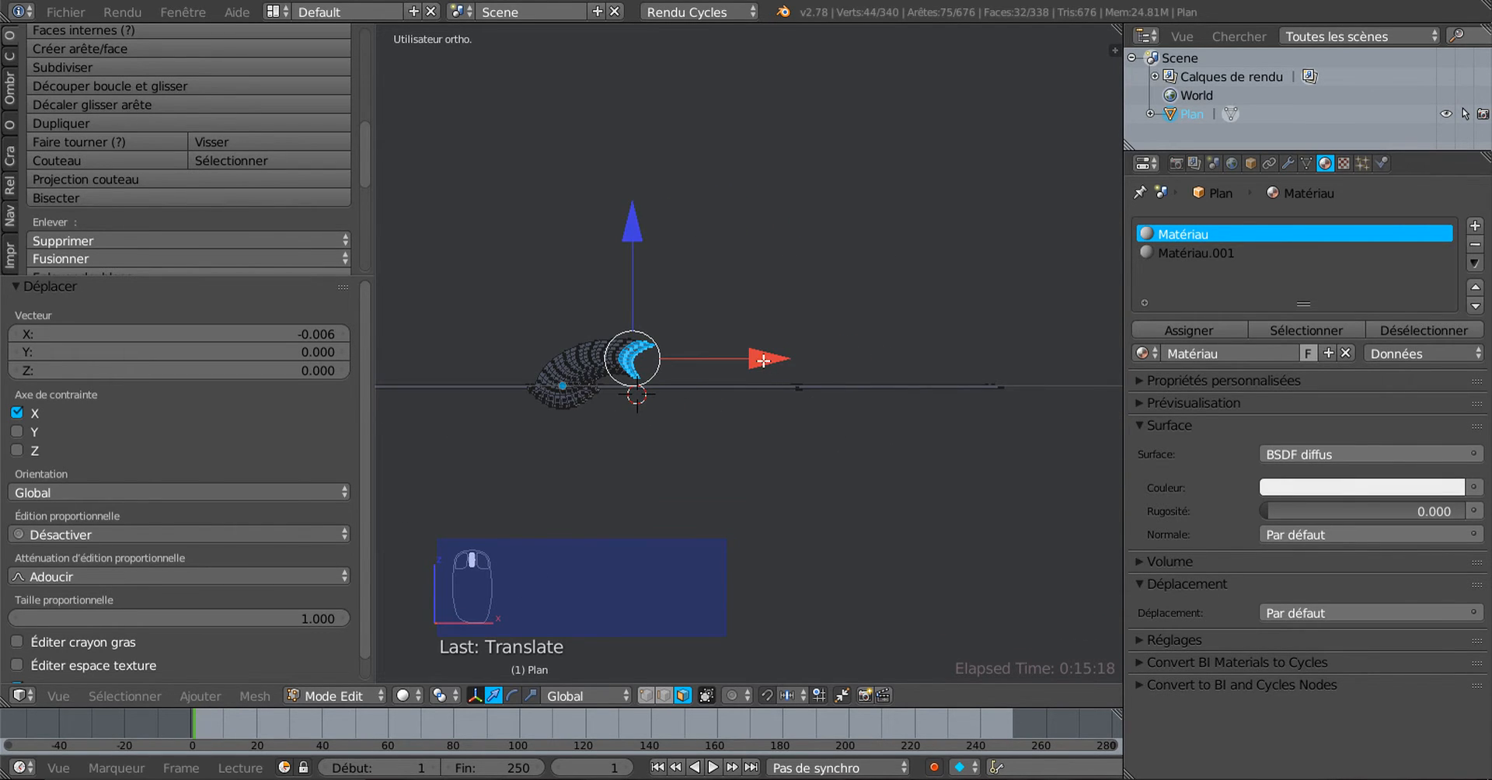
pyautogui.moveTo(764, 360); pyautogui.dragTo(1095, 372)
pyautogui.moveTo(1094, 372); pyautogui.dragTo(823, 435, button='middle')
pyautogui.scroll(3, 809, 472)
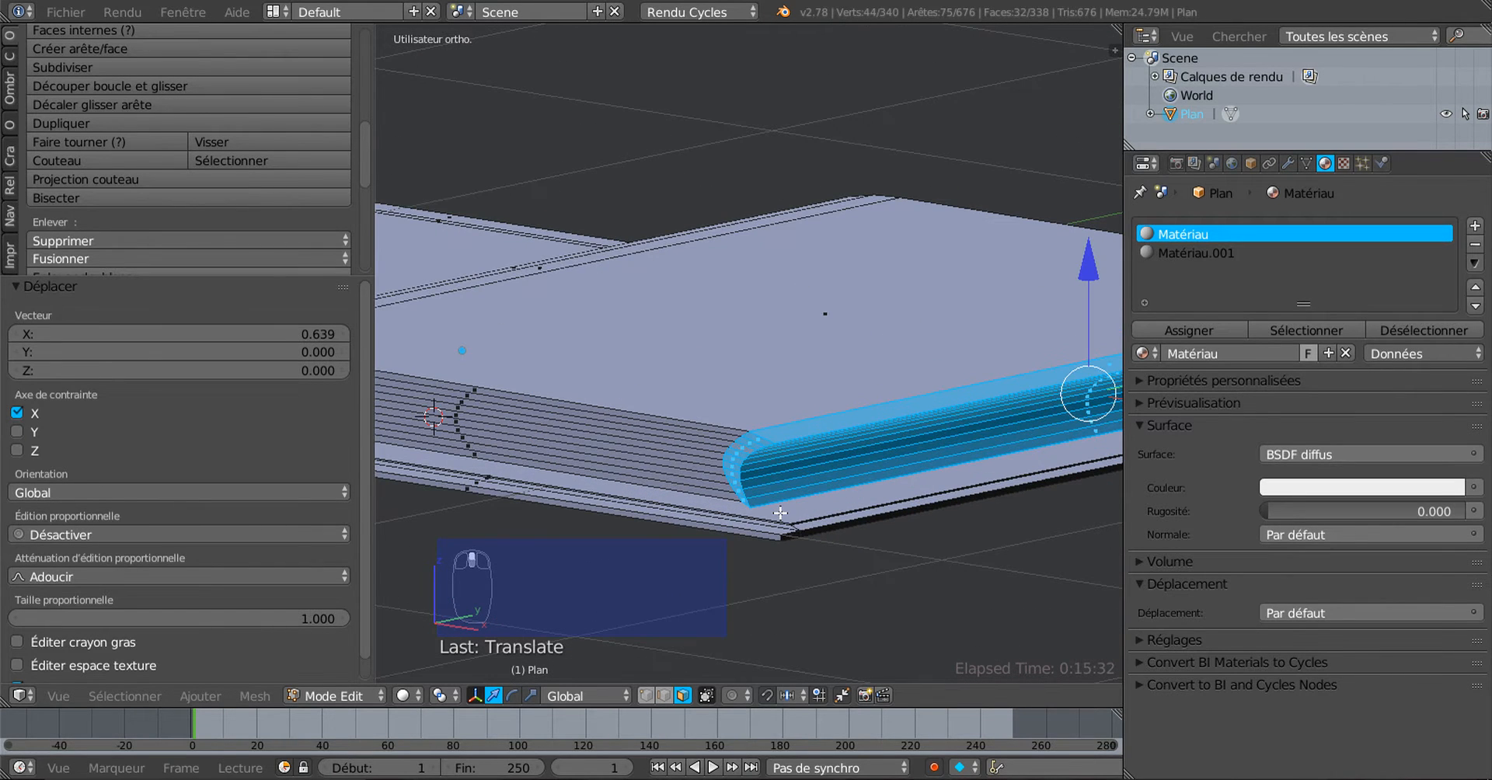
# Select the page block's edge loop just before its open end and edge-slide it by a factor of -0.482 toward the middle
pyautogui.scroll(-3, 760, 471)
pyautogui.moveTo(783, 377); pyautogui.dragTo(734, 520, button='middle')
pyautogui.scroll(3, 888, 413)
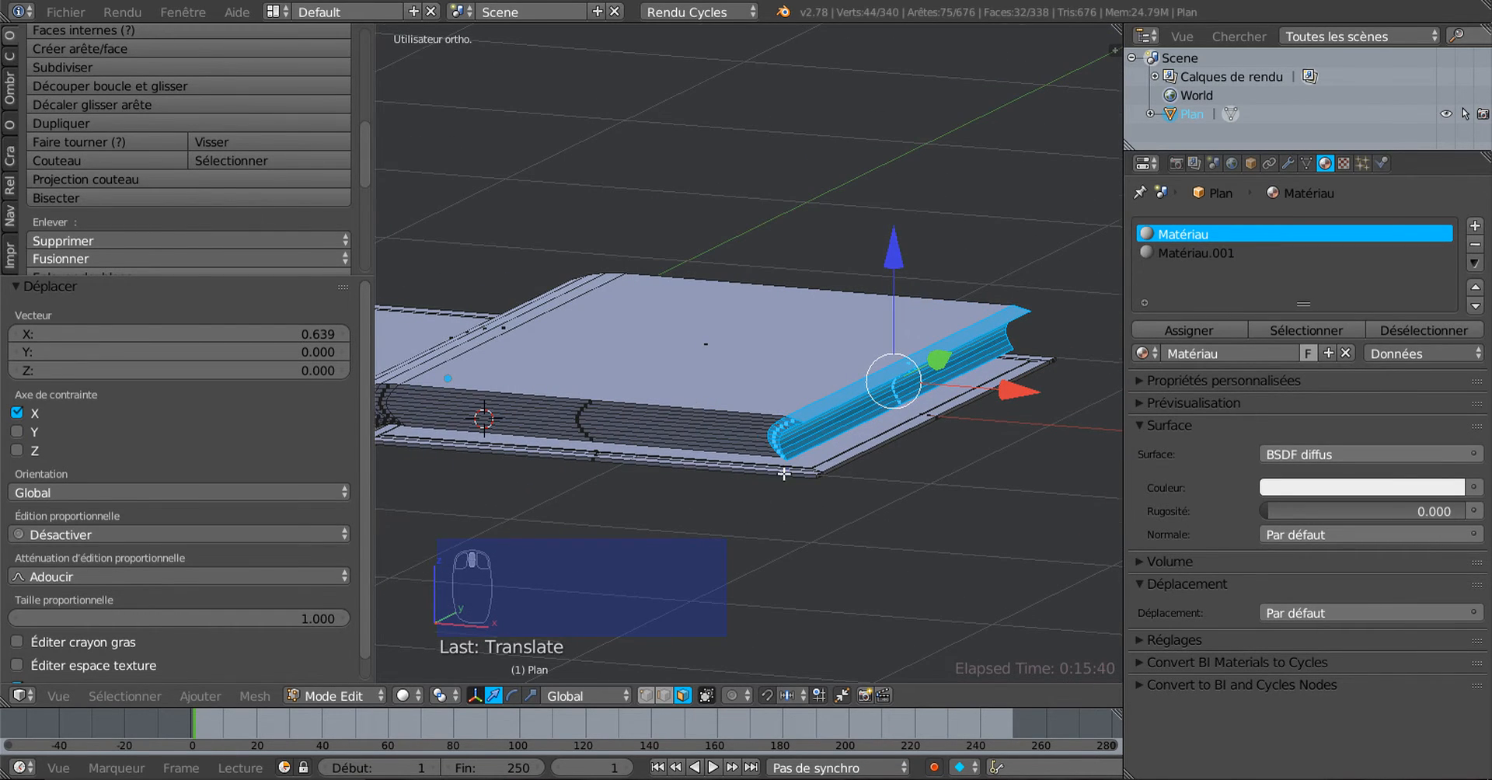
pyautogui.scroll(2, 814, 506)
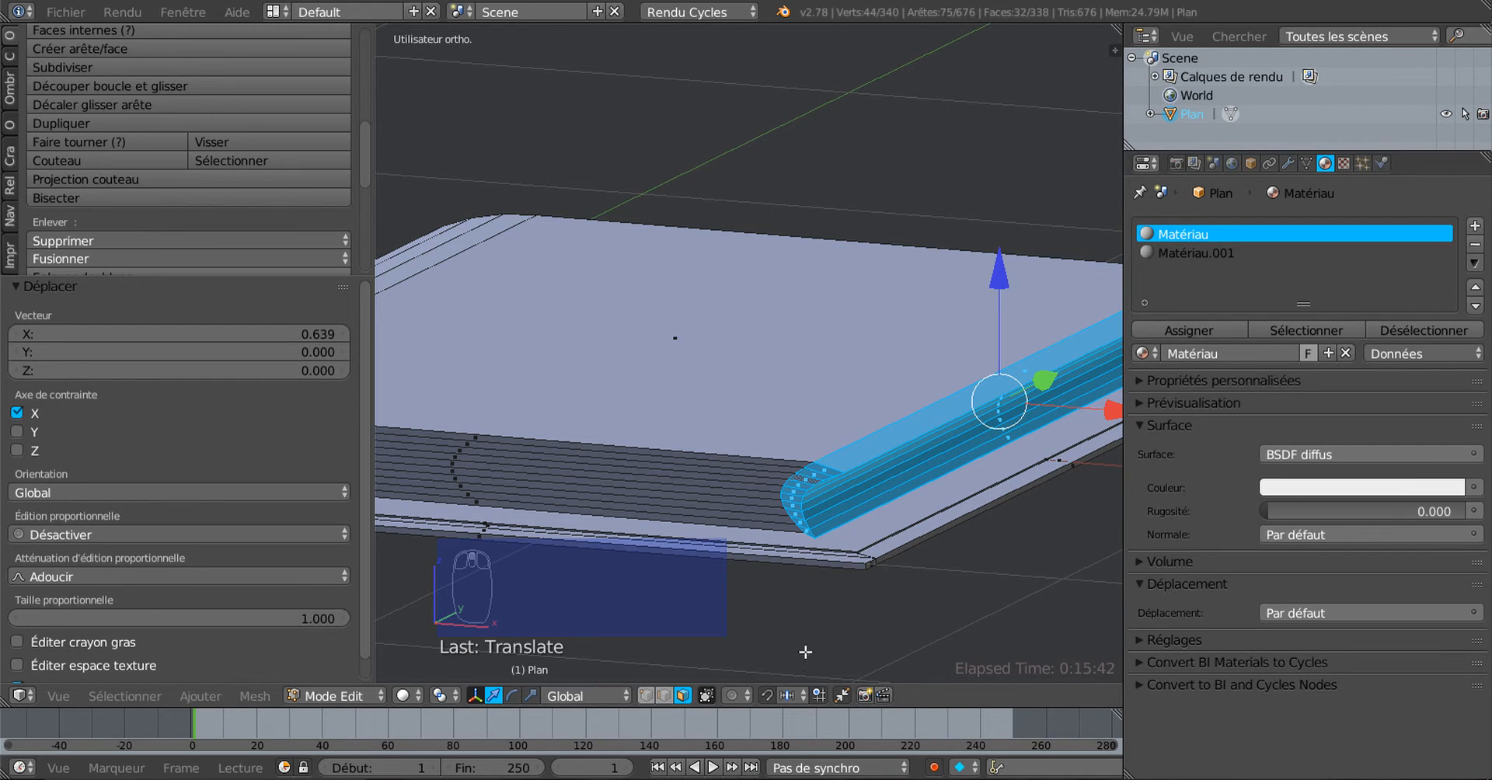
pyautogui.click(645, 695)
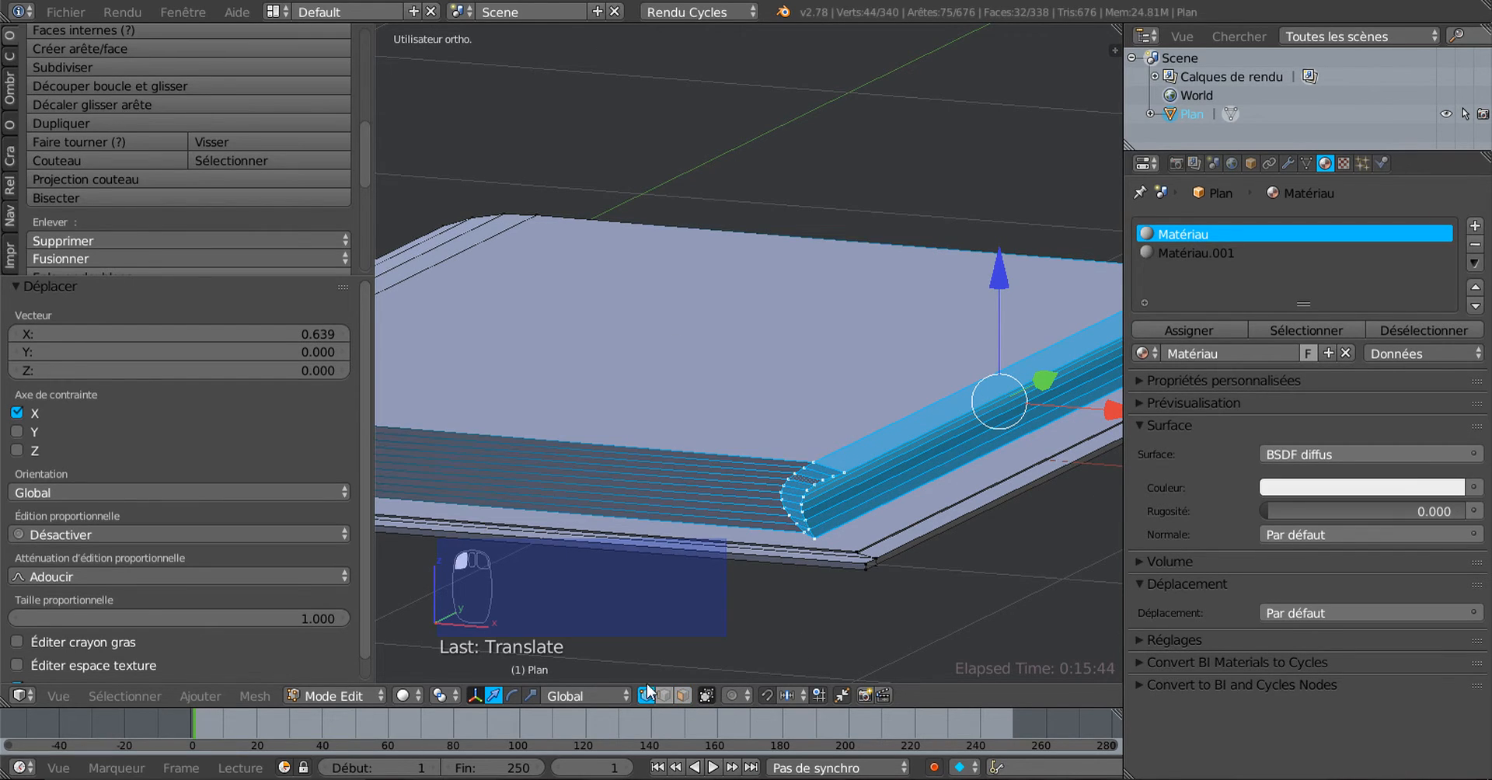
pyautogui.scroll(1, 794, 480)
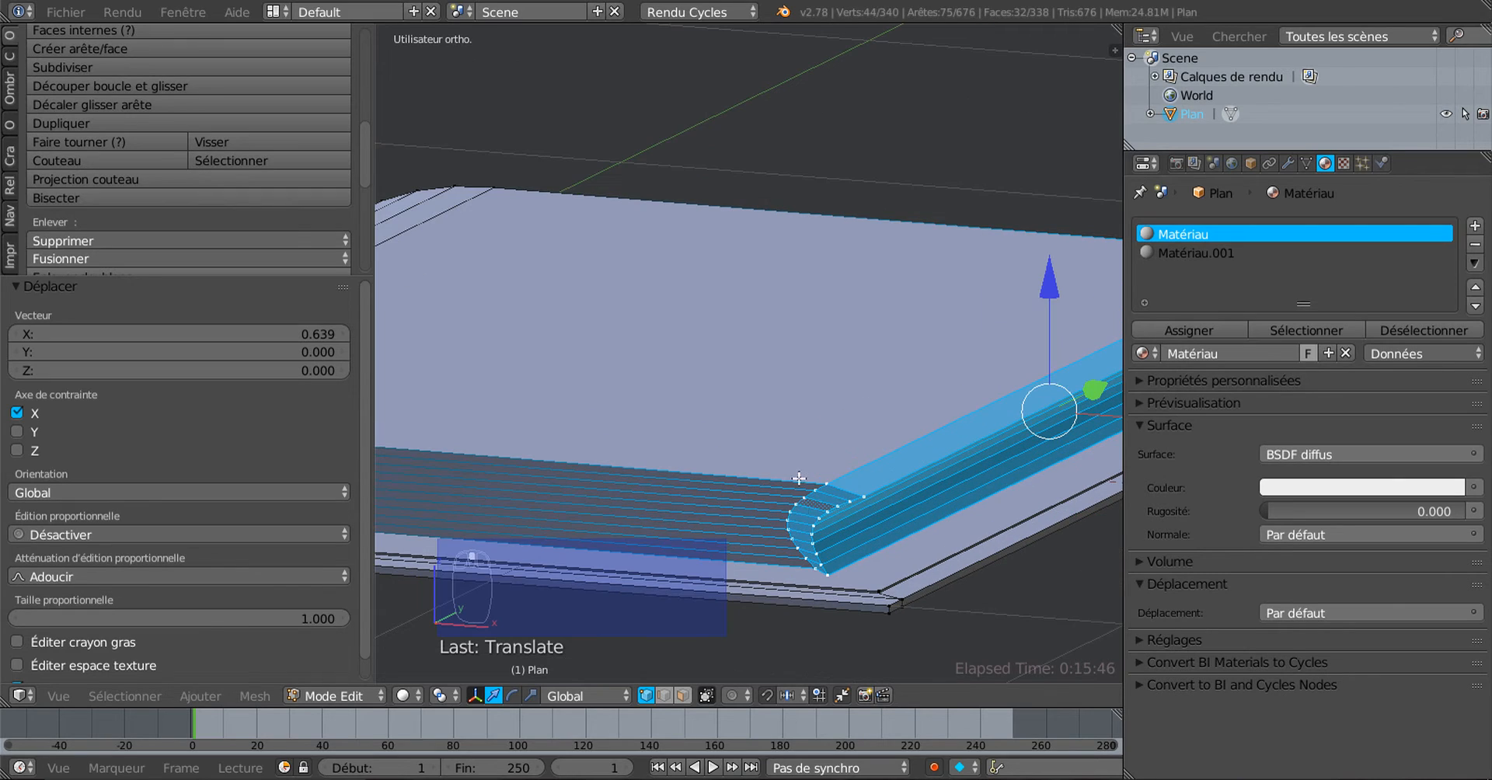
pyautogui.keyDown('alt'); pyautogui.rightClick(858, 461); pyautogui.keyUp('alt')
pyautogui.moveTo(858, 461); pyautogui.dragTo(806, 523, button='middle')
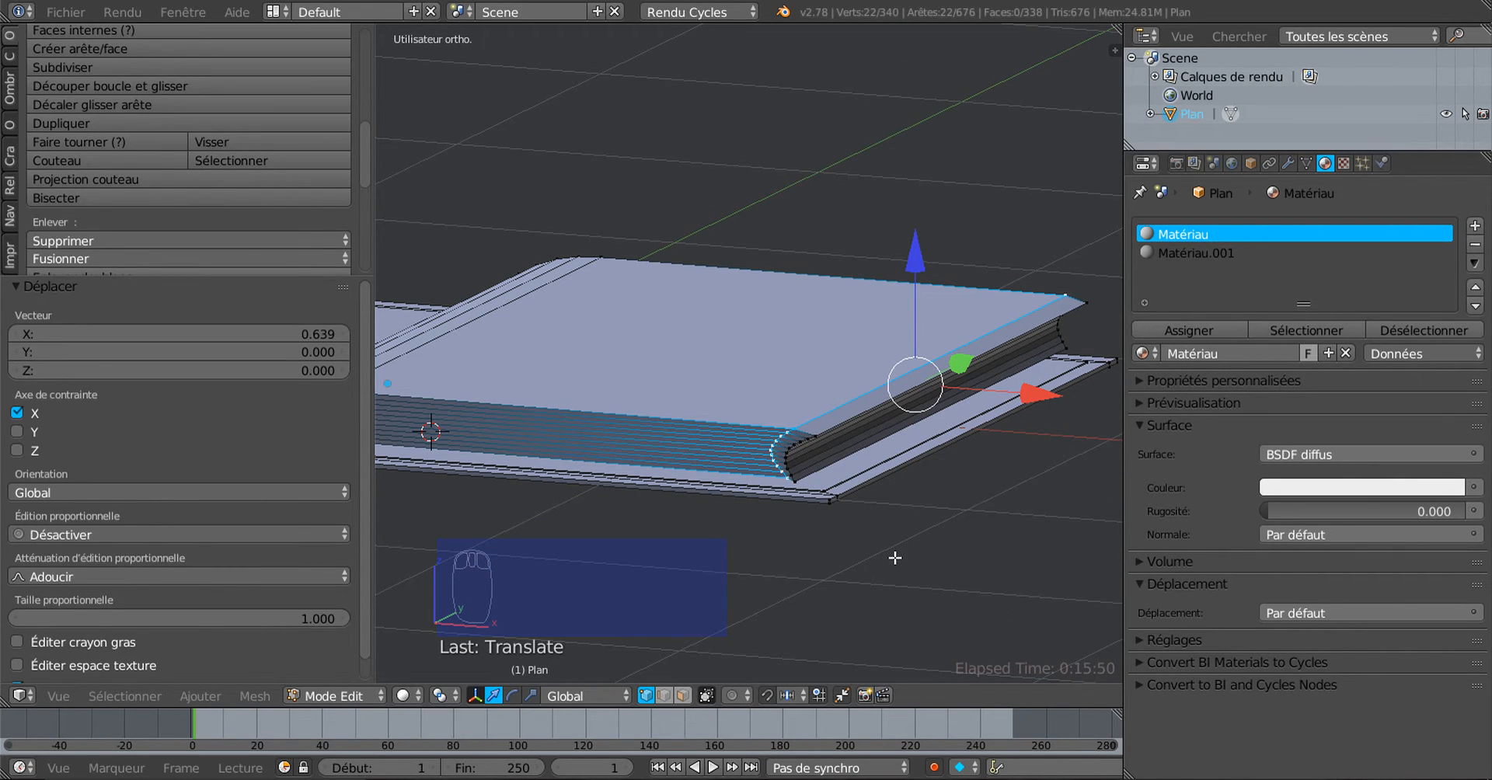
pyautogui.press('g')
pyautogui.press('g')
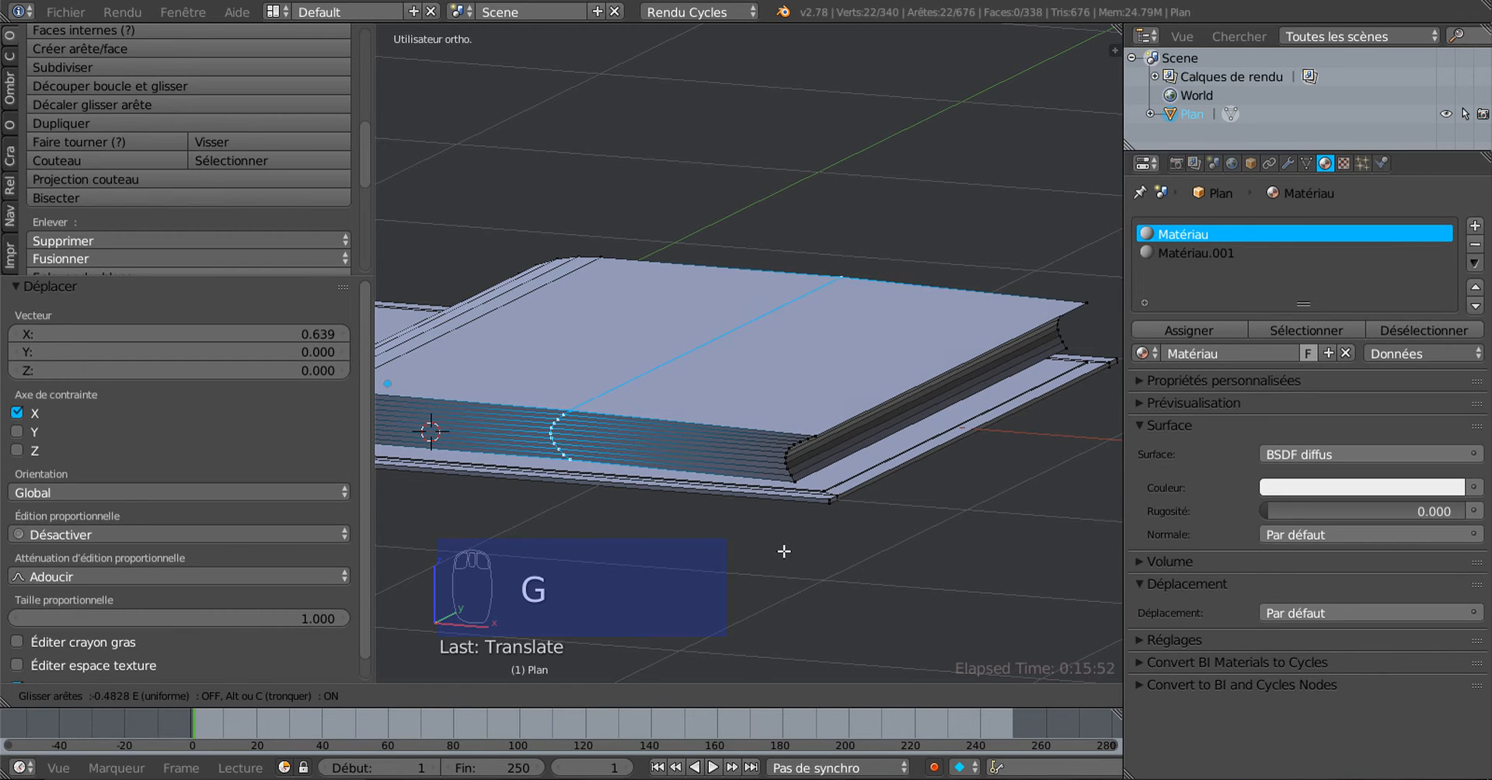
pyautogui.click(784, 551)
pyautogui.scroll(2, 786, 548)
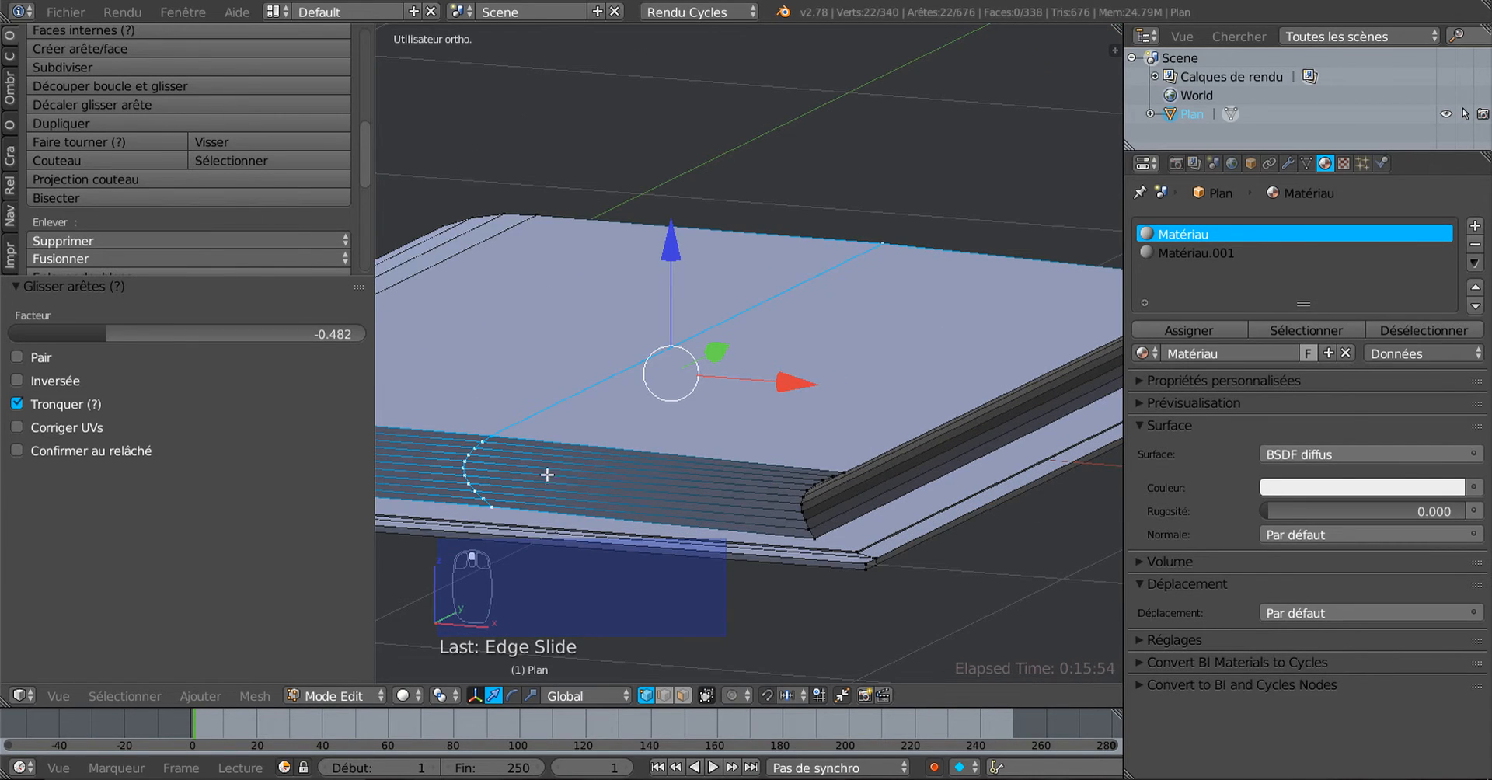
# Circle-select the curved profile vertices at the front corner of the page block's open end and straighten them with LoopTools Gstretch
pyautogui.moveTo(840, 577); pyautogui.dragTo(632, 398, button='middle')
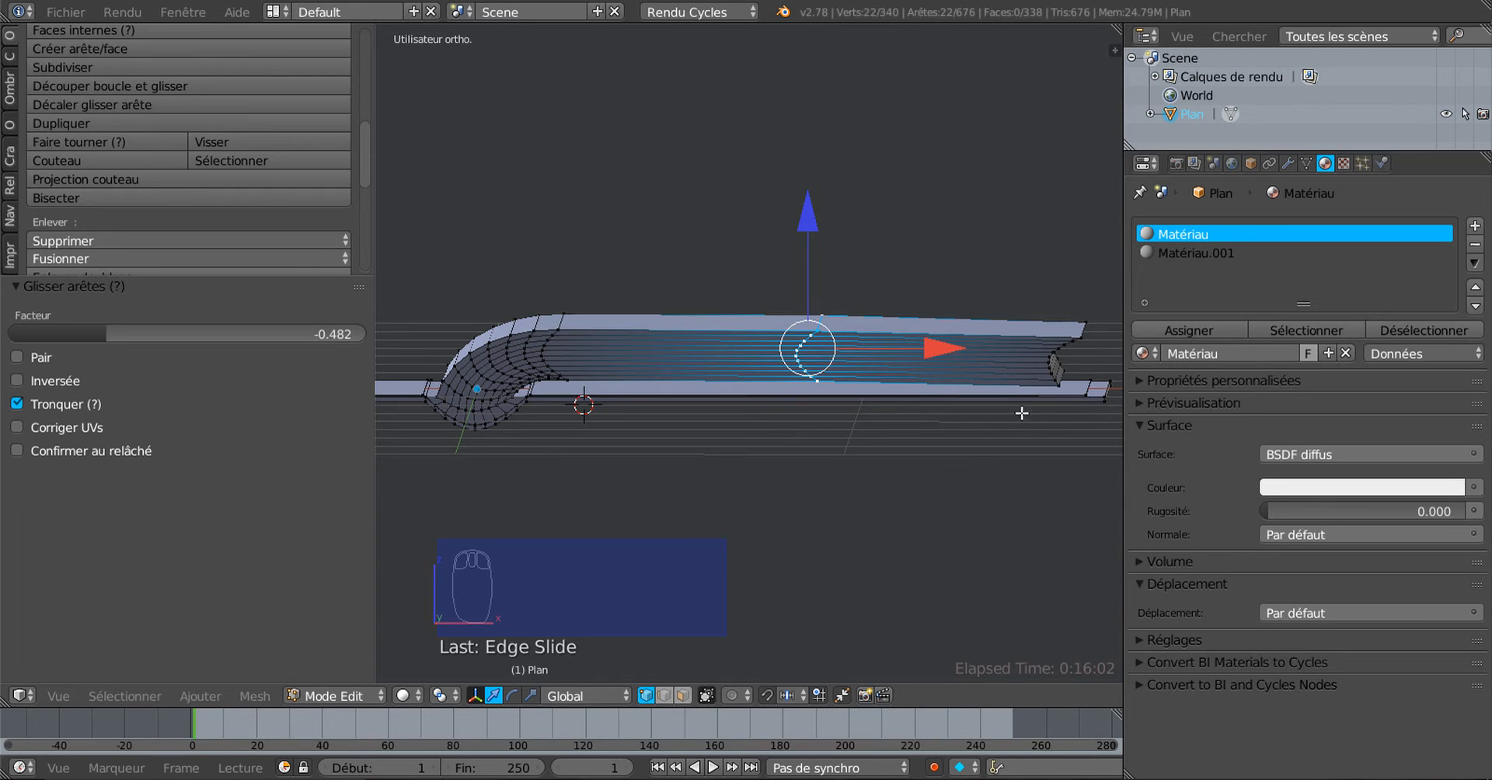
pyautogui.moveTo(918, 452); pyautogui.dragTo(628, 455, button='middle')
pyautogui.press('c')
pyautogui.moveTo(626, 450)
pyautogui.mouseDown()
pyautogui.moveTo(633, 426)
pyautogui.moveTo(609, 477)
pyautogui.mouseUp()
pyautogui.press('a')
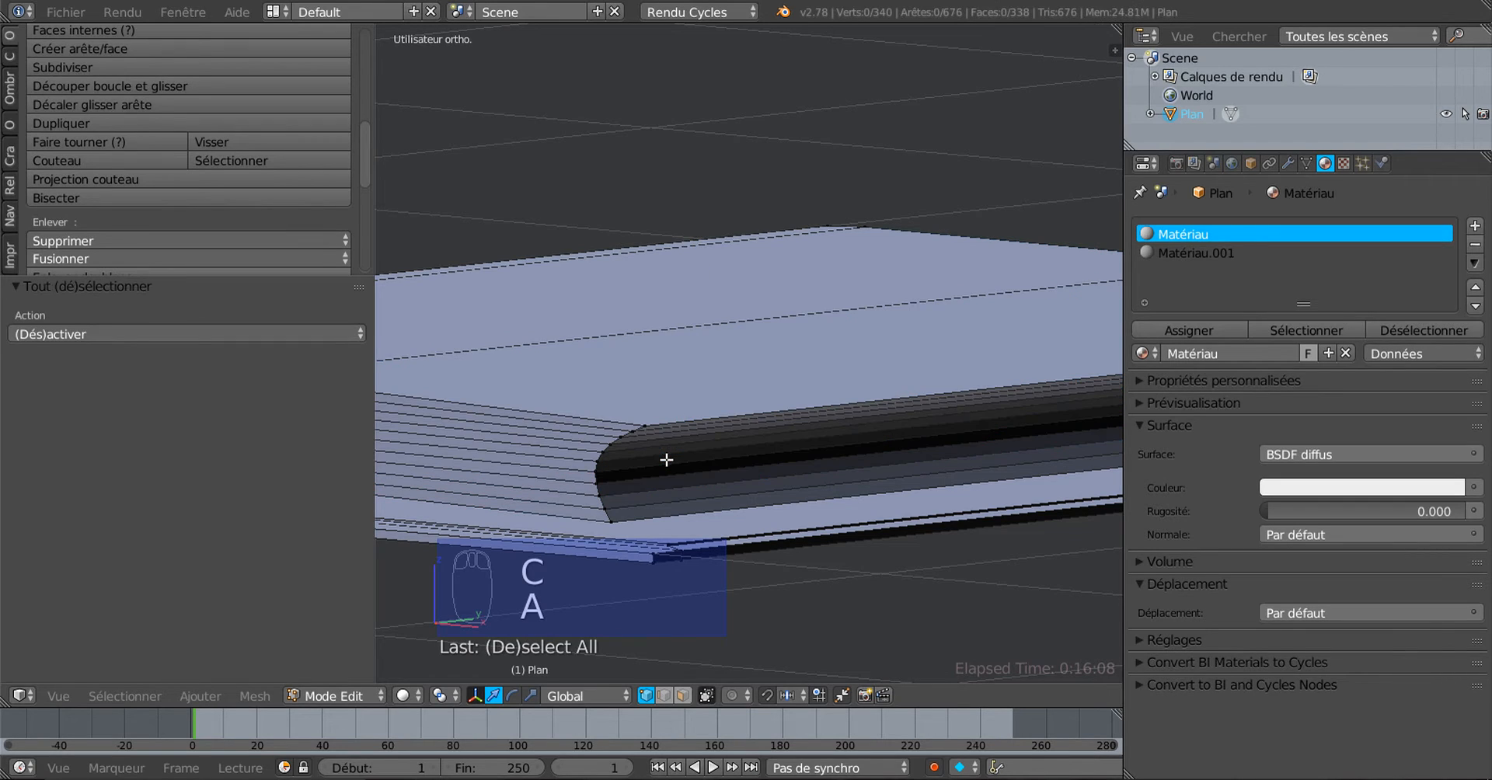
pyautogui.press('c')
pyautogui.moveTo(650, 433)
pyautogui.mouseDown()
pyautogui.moveTo(599, 500)
pyautogui.moveTo(619, 504)
pyautogui.mouseUp()
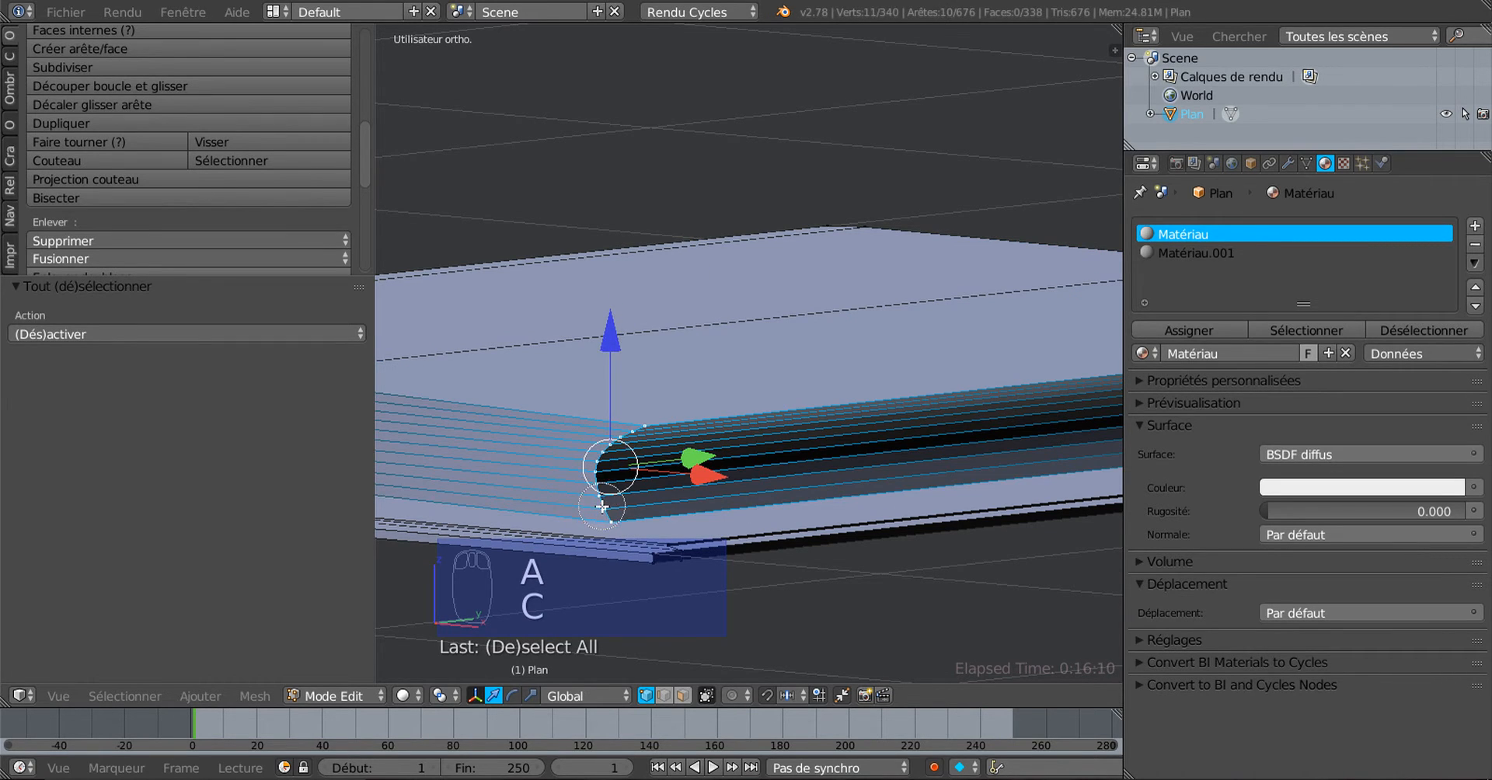
pyautogui.rightClick(657, 441)
pyautogui.scroll(8, 269, 88)
pyautogui.moveTo(363, 82); pyautogui.dragTo(363, 291)
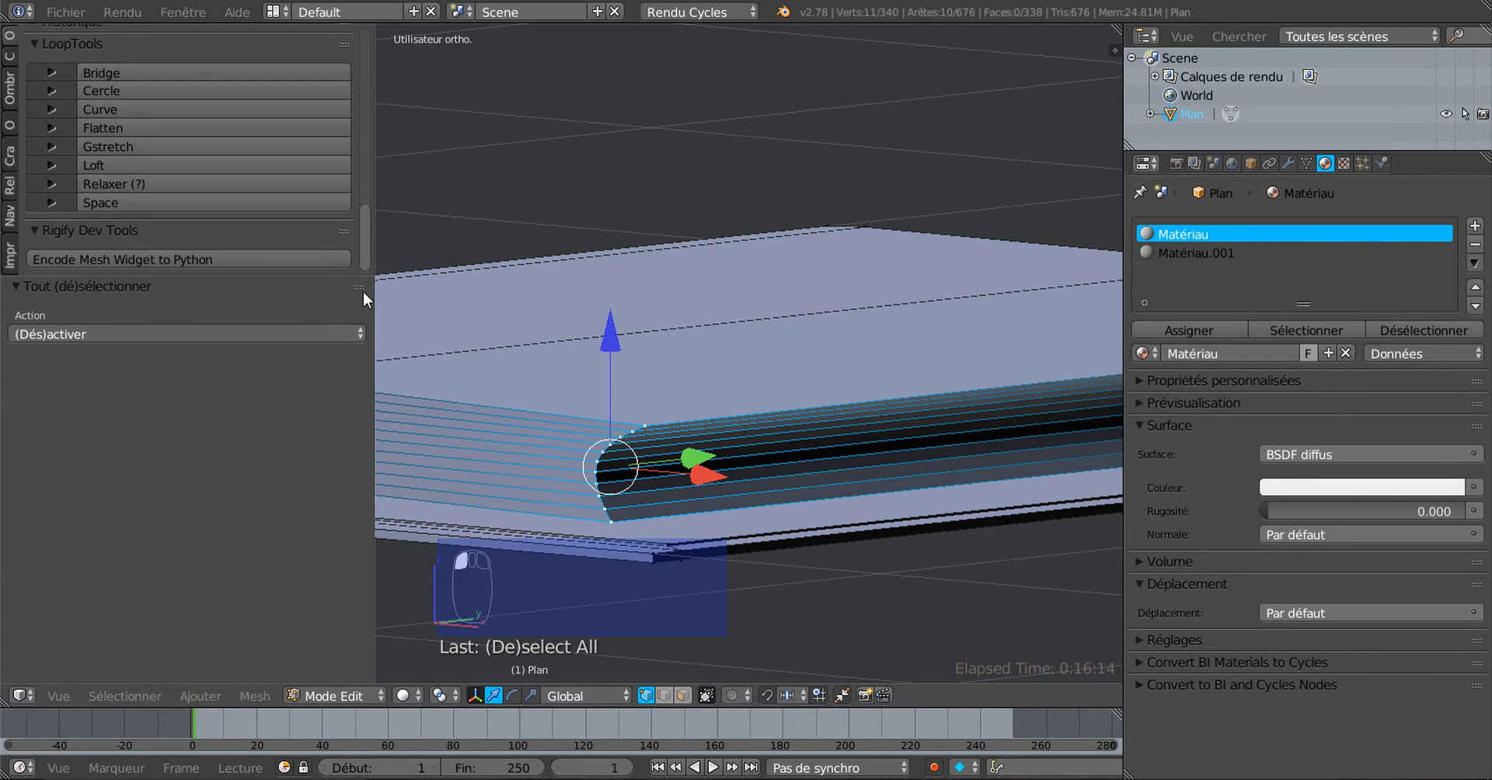
pyautogui.click(117, 146)
pyautogui.moveTo(450, 343); pyautogui.dragTo(566, 386, button='middle')
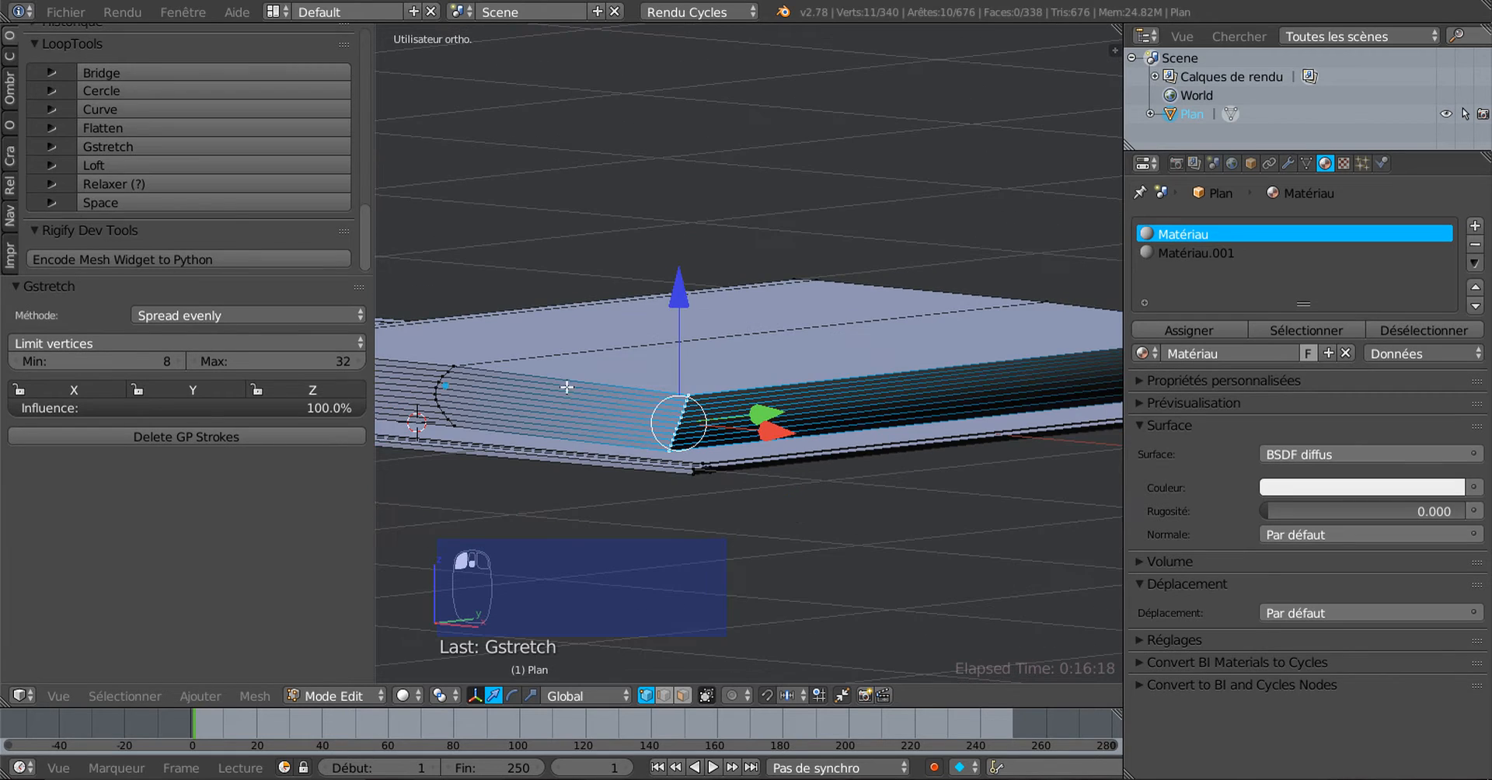
# Straighten the curved profile vertices at the opposite corner of the open end with LoopTools Gstretch
pyautogui.moveTo(816, 500); pyautogui.dragTo(544, 490, button='middle')
pyautogui.press('a')
pyautogui.press('c')
pyautogui.moveTo(638, 409); pyautogui.dragTo(641, 395)
pyautogui.rightClick(640, 395)
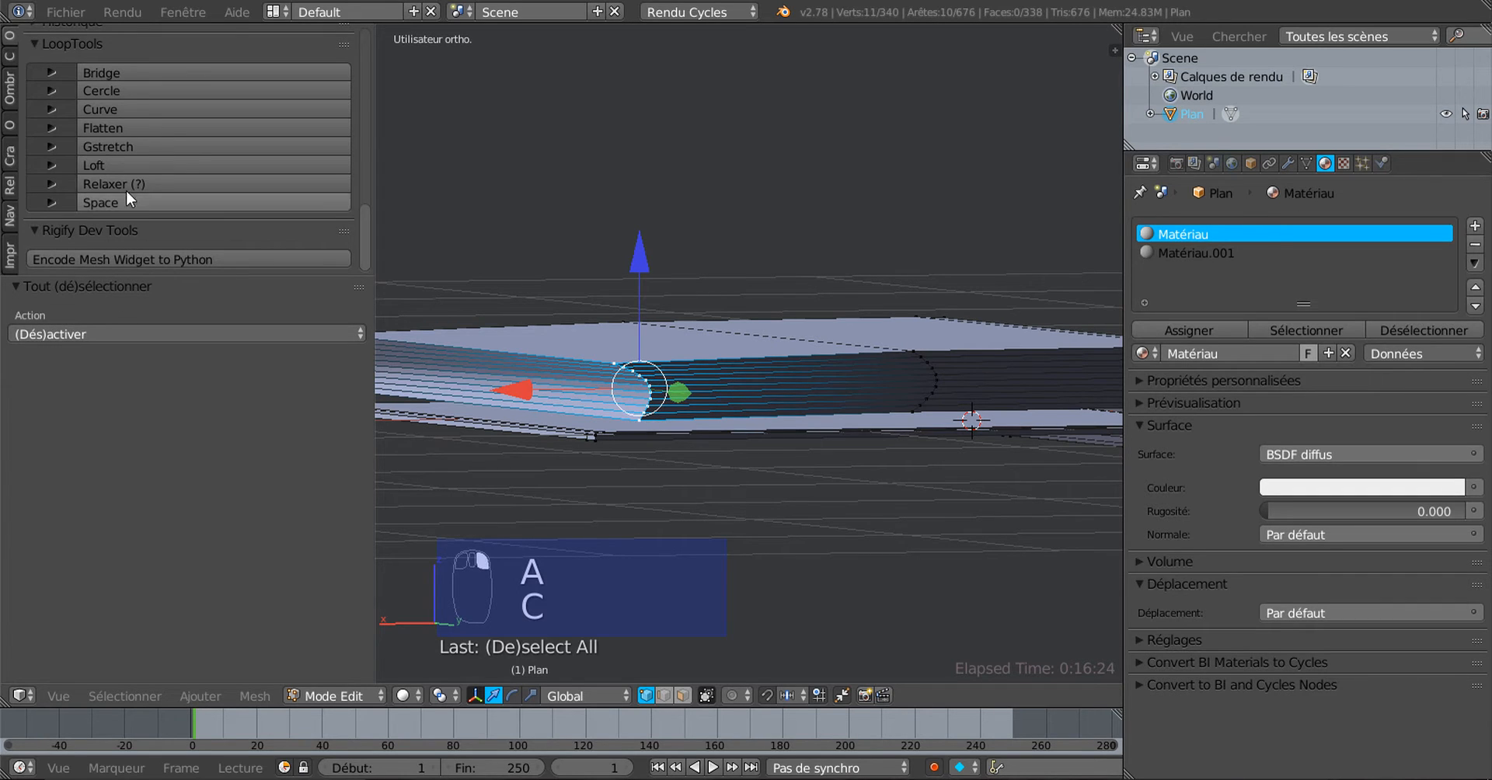
pyautogui.click(124, 147)
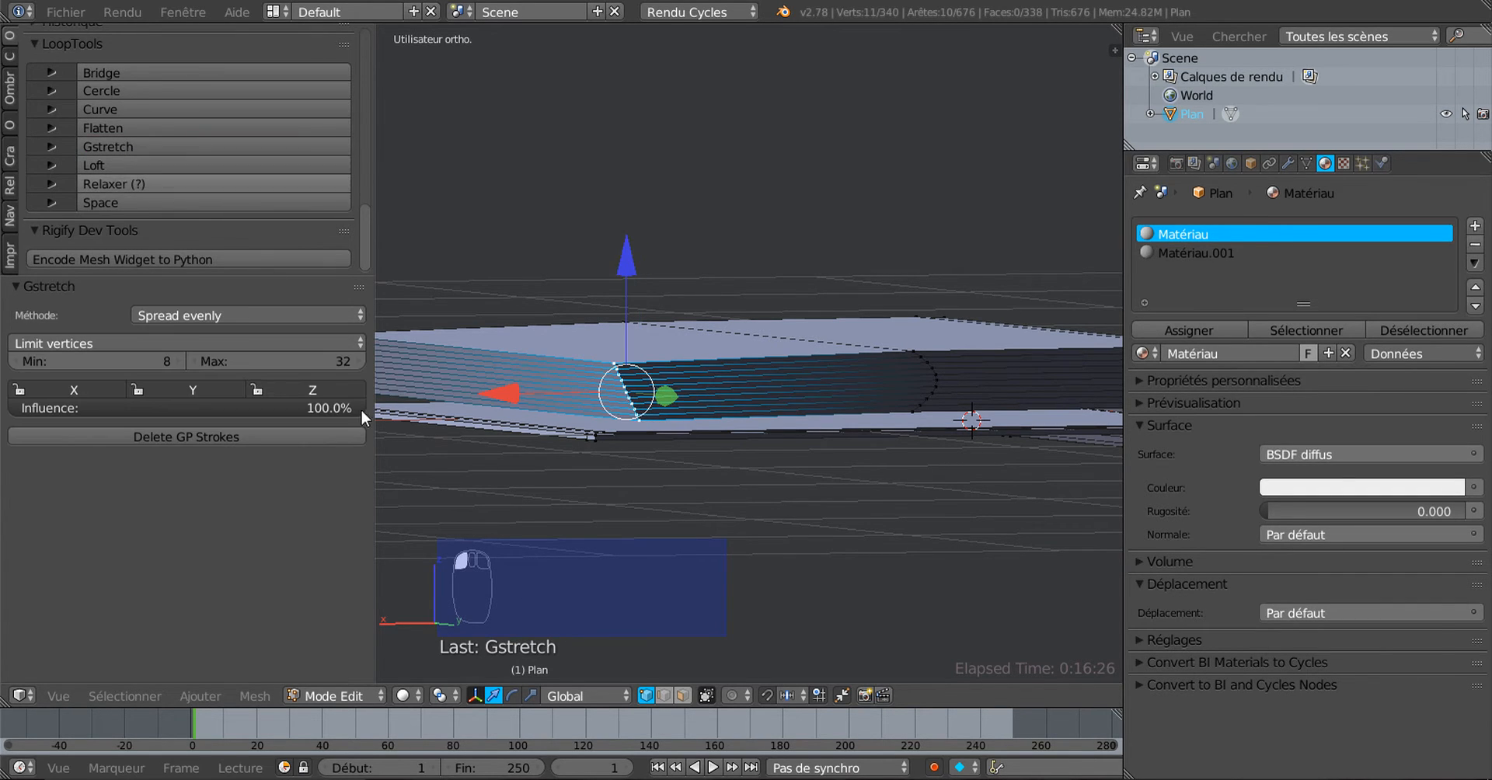
pyautogui.moveTo(535, 532); pyautogui.dragTo(927, 550, button='middle')
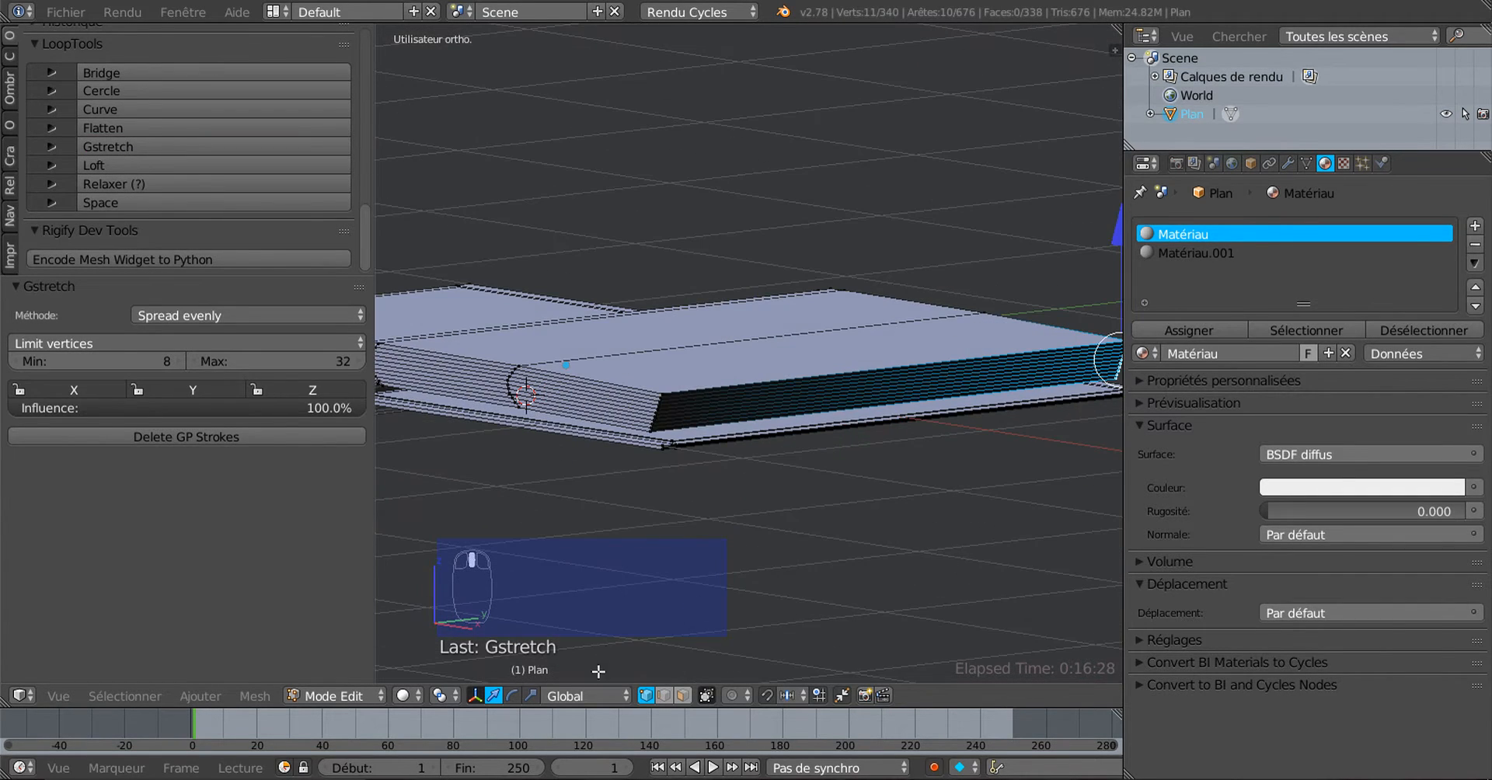
# Select all lengthwise edges of the open end face and rotate them about -74° around their Barycentre in front view to reverse the slant
pyautogui.click(664, 695)
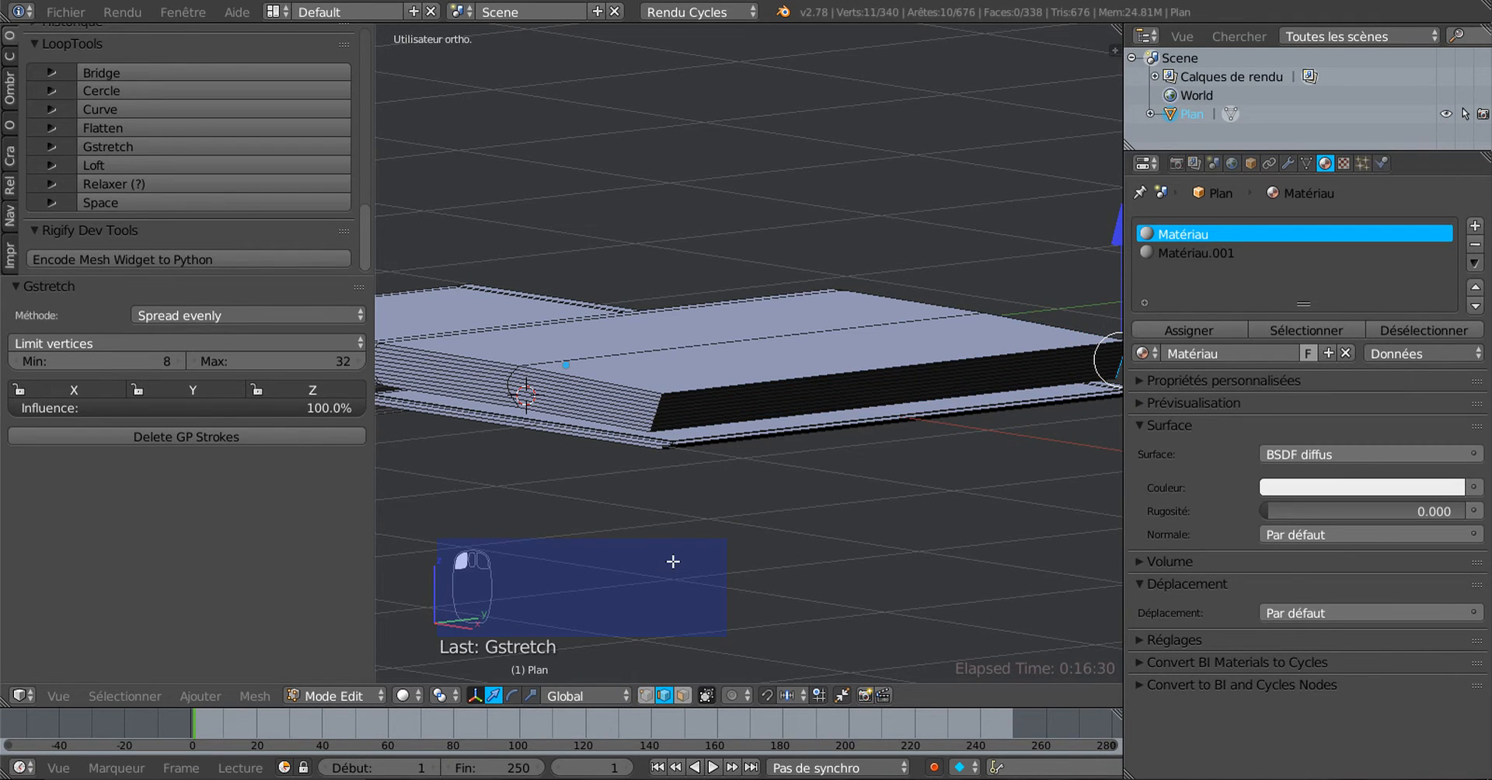
pyautogui.scroll(2, 687, 528)
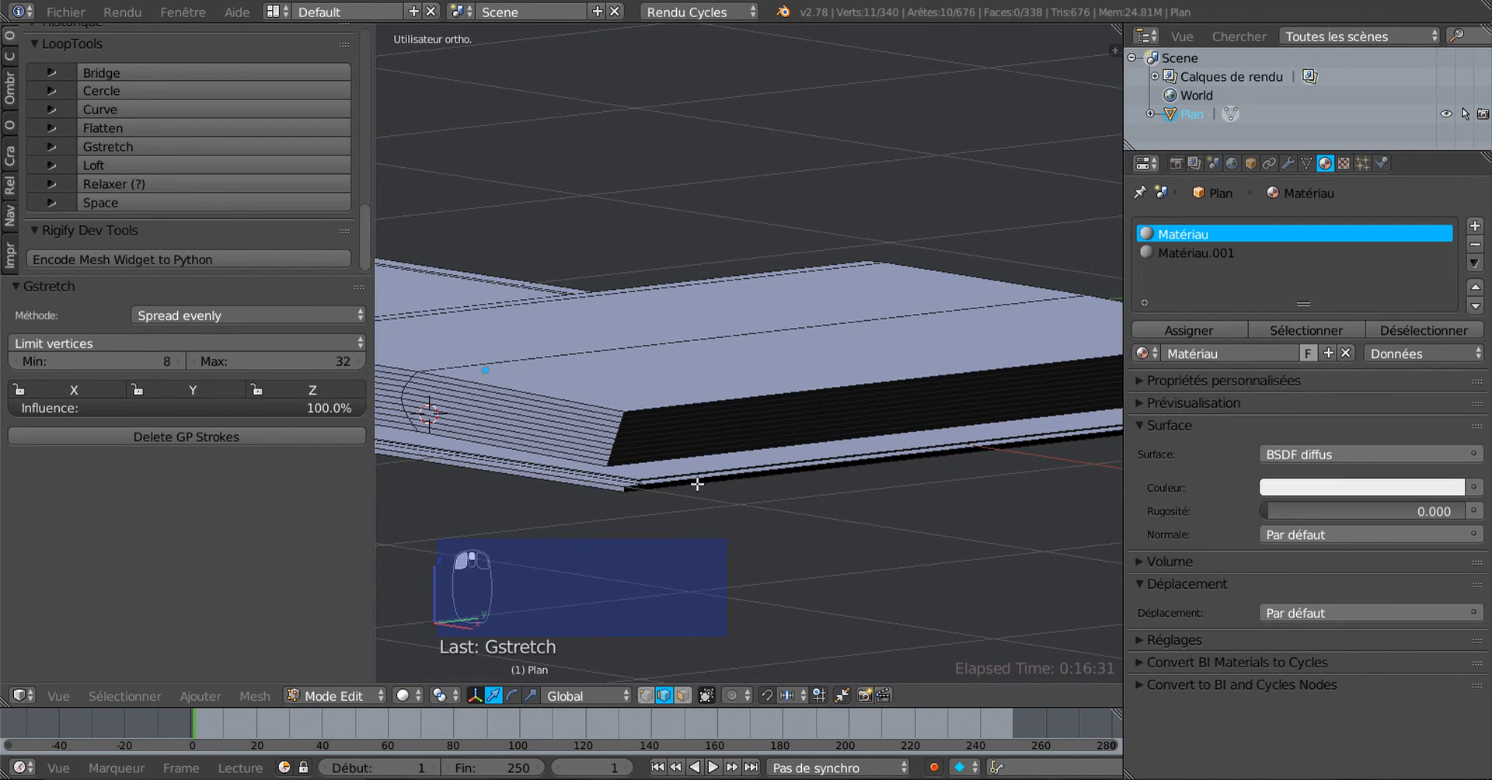
pyautogui.press('c')
pyautogui.click(702, 424)
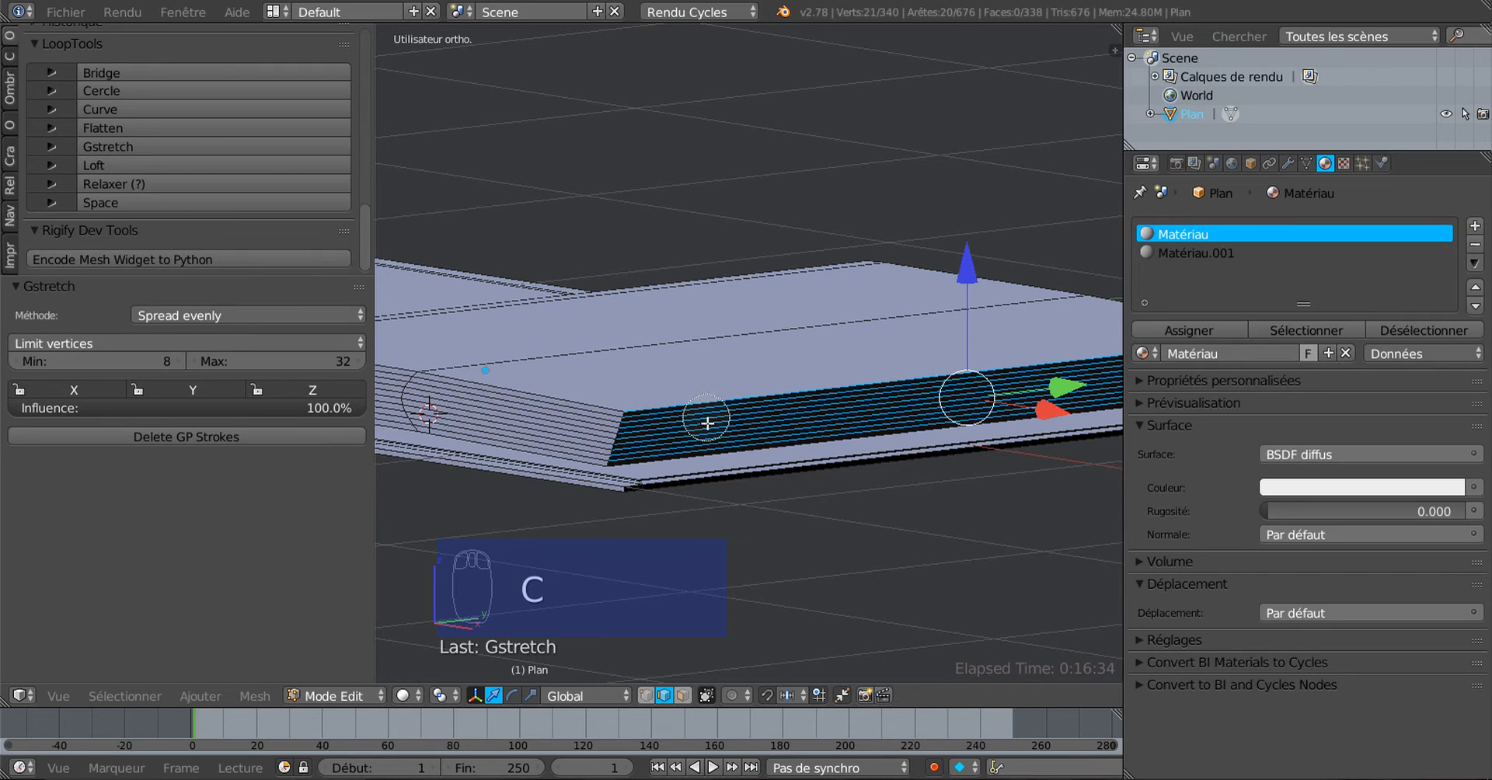
pyautogui.click(708, 423)
pyautogui.rightClick(707, 423)
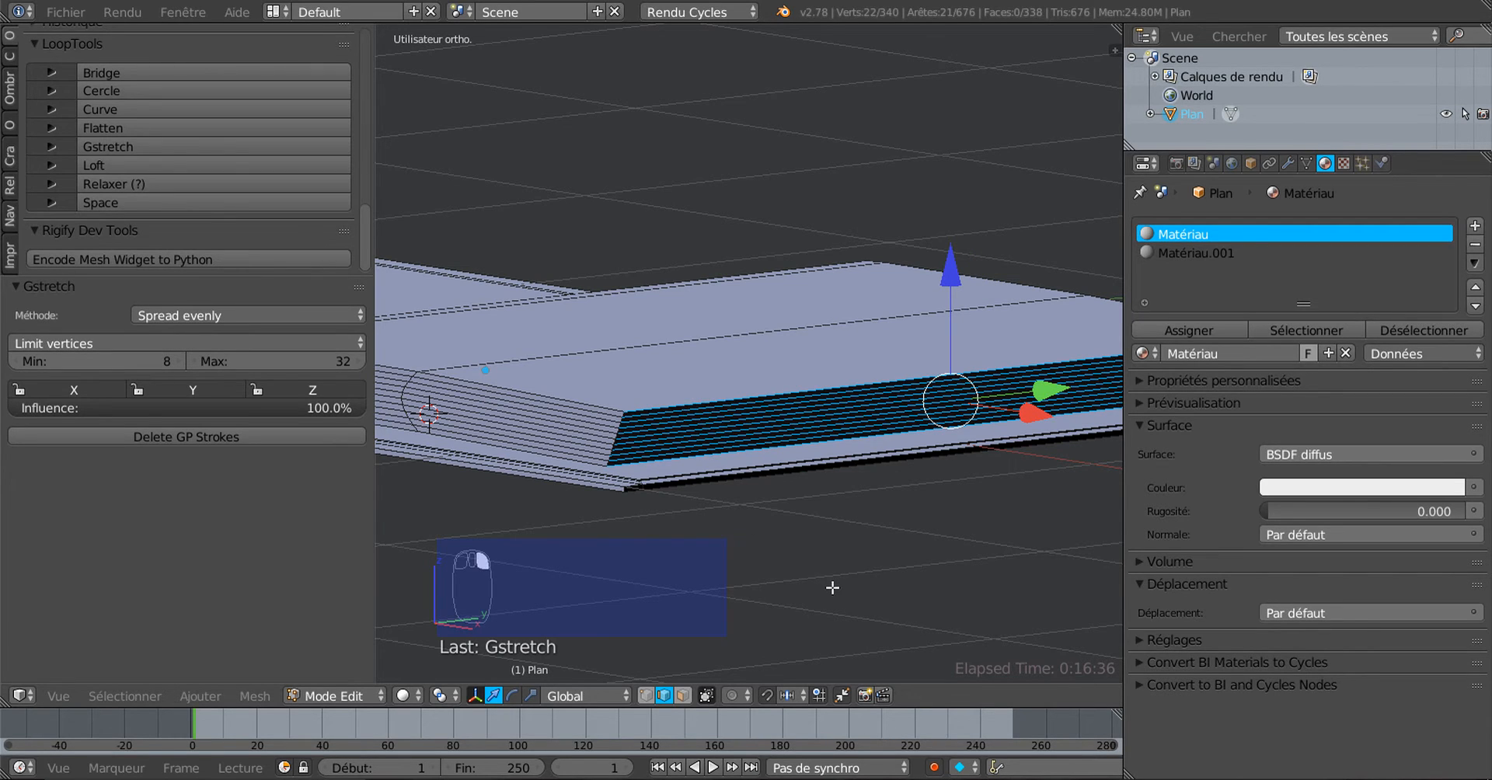
pyautogui.press('KP_1')
pyautogui.keyDown('shift'); pyautogui.moveTo(832, 588); pyautogui.dragTo(743, 613, button='middle'); pyautogui.keyUp('shift')
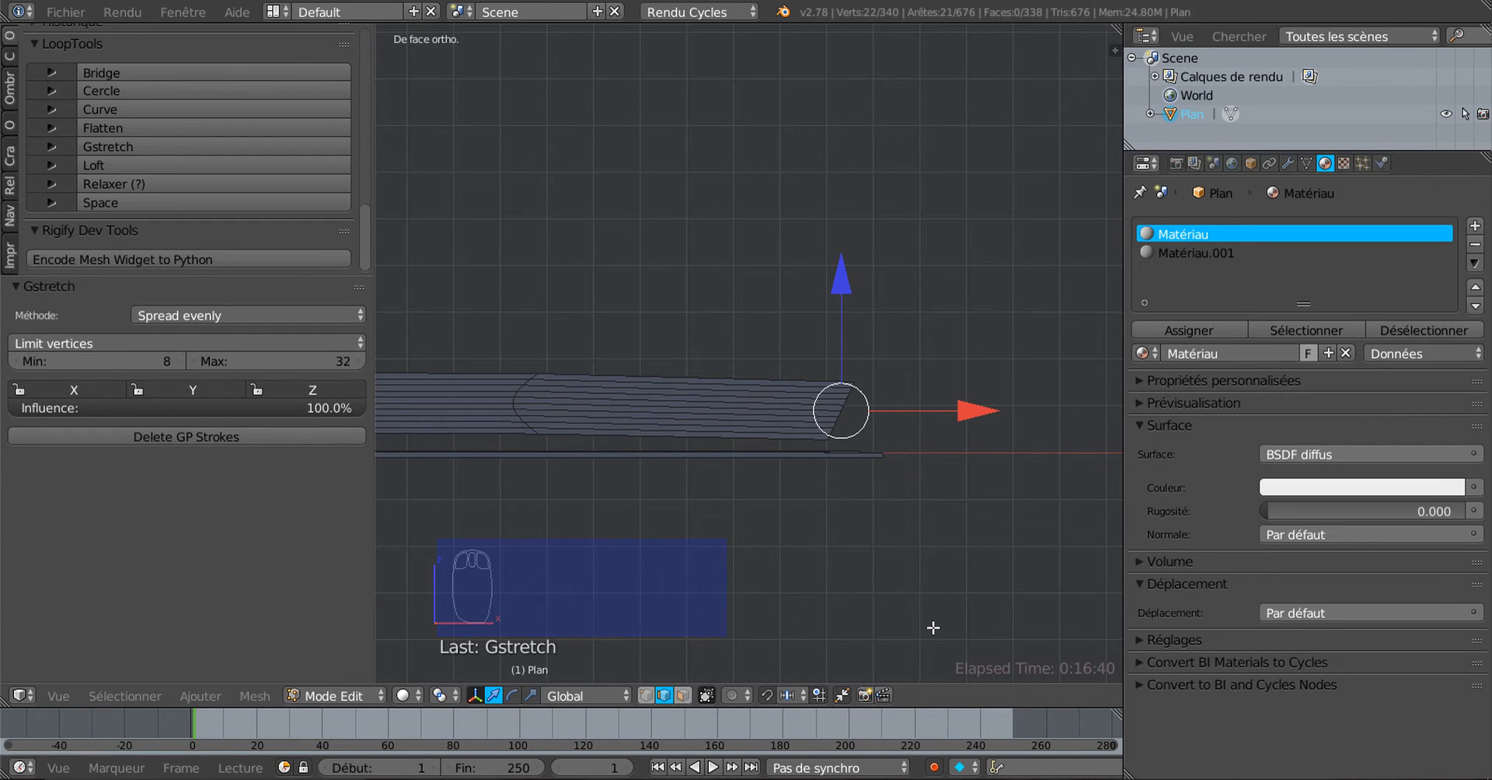
pyautogui.click(404, 696)
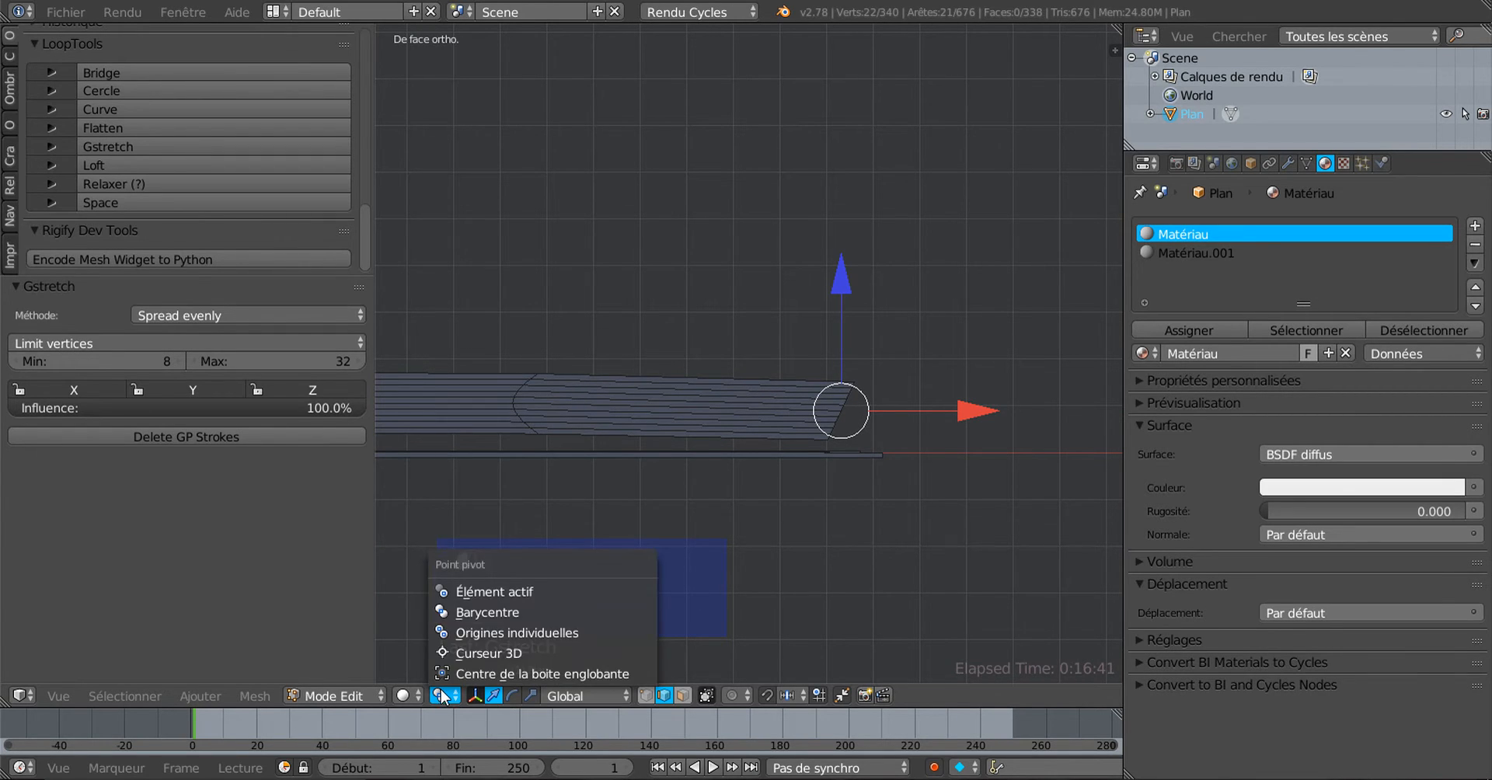
pyautogui.click(461, 610)
pyautogui.press('r')
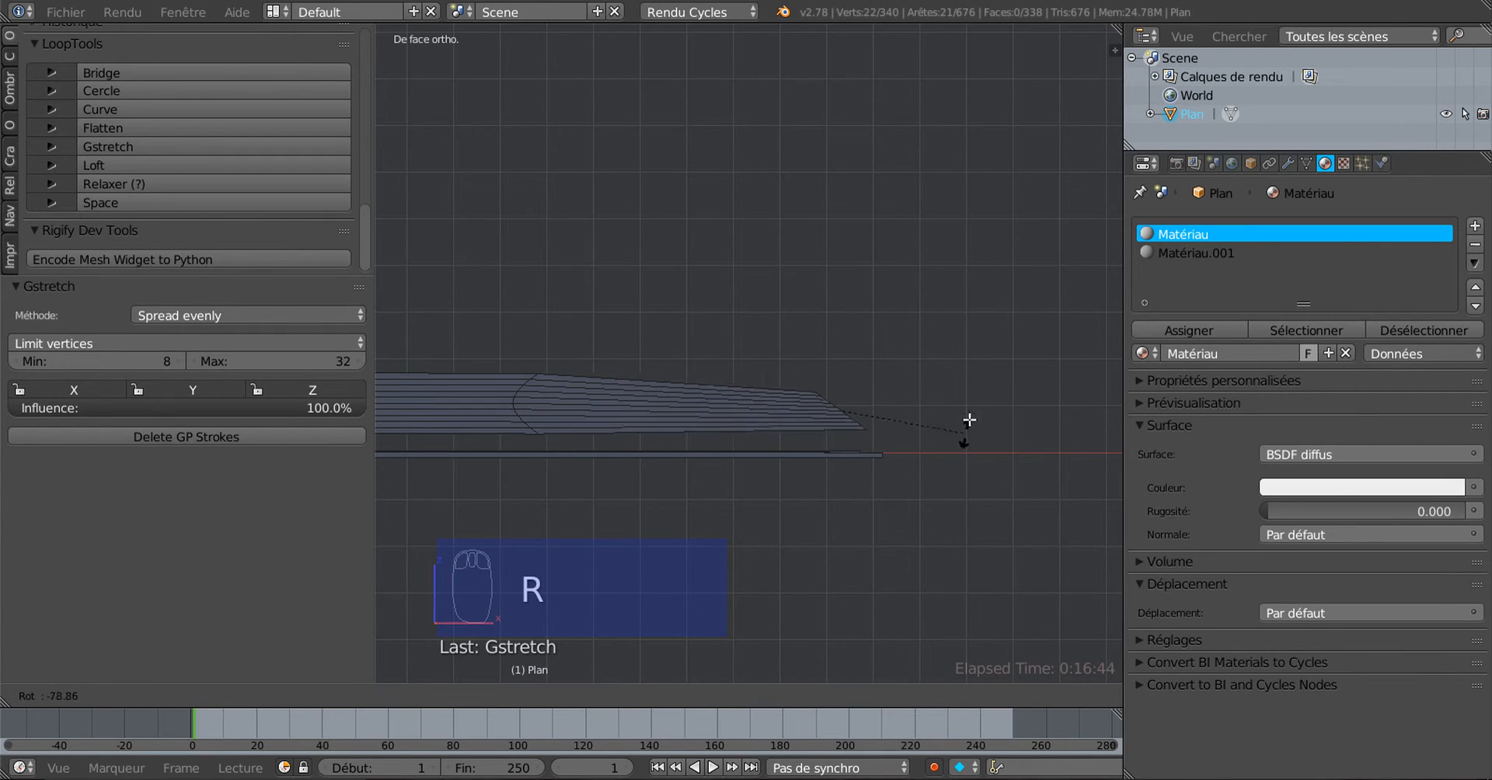
pyautogui.click(964, 444)
pyautogui.keyDown('shift'); pyautogui.moveTo(785, 573); pyautogui.dragTo(916, 569, button='middle'); pyautogui.keyUp('shift')
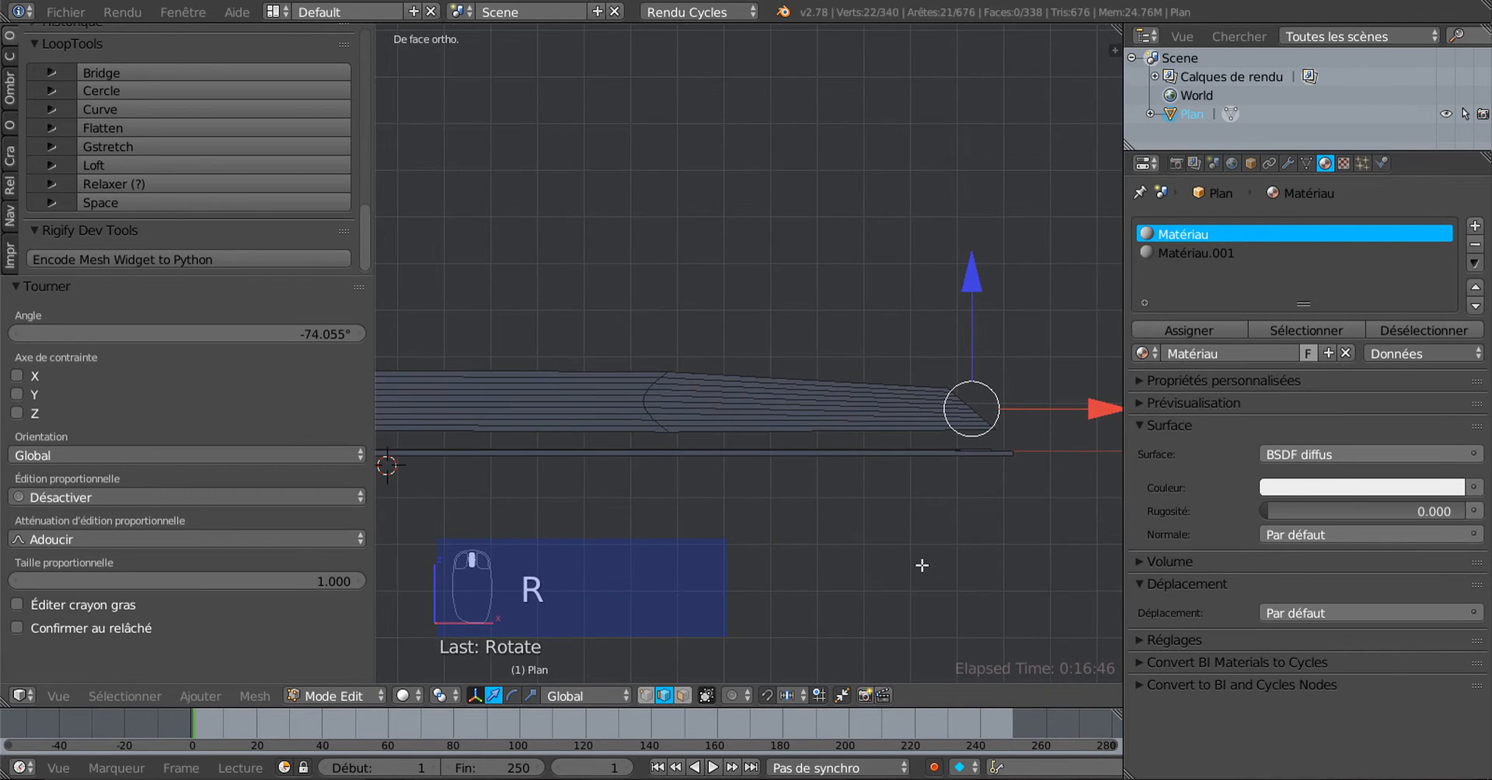
# Select the curved edge loop in the middle of the page block and scale it to 0.811 along Z
pyautogui.scroll(-3, 781, 502)
pyautogui.scroll(4, 711, 394)
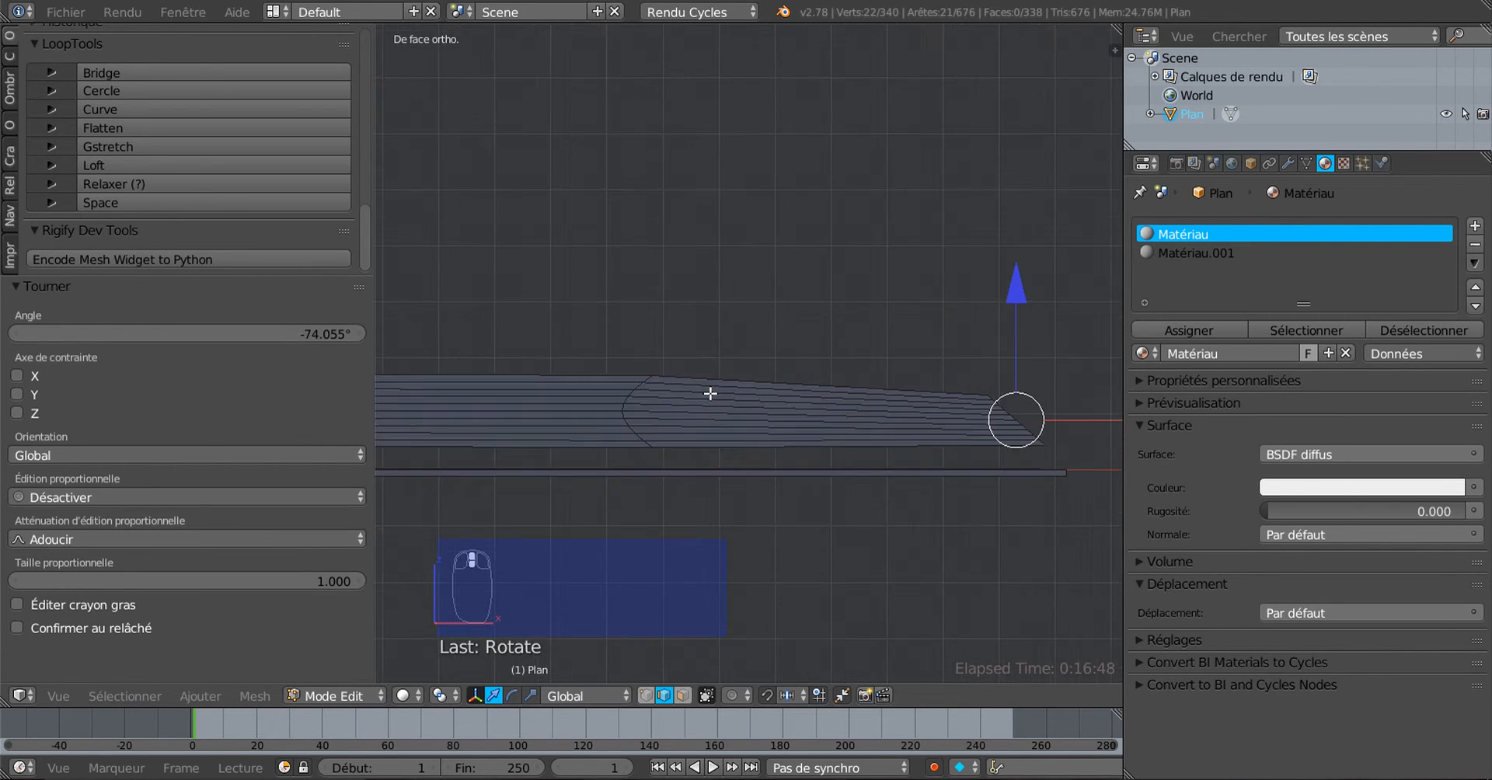
pyautogui.scroll(2, 758, 447)
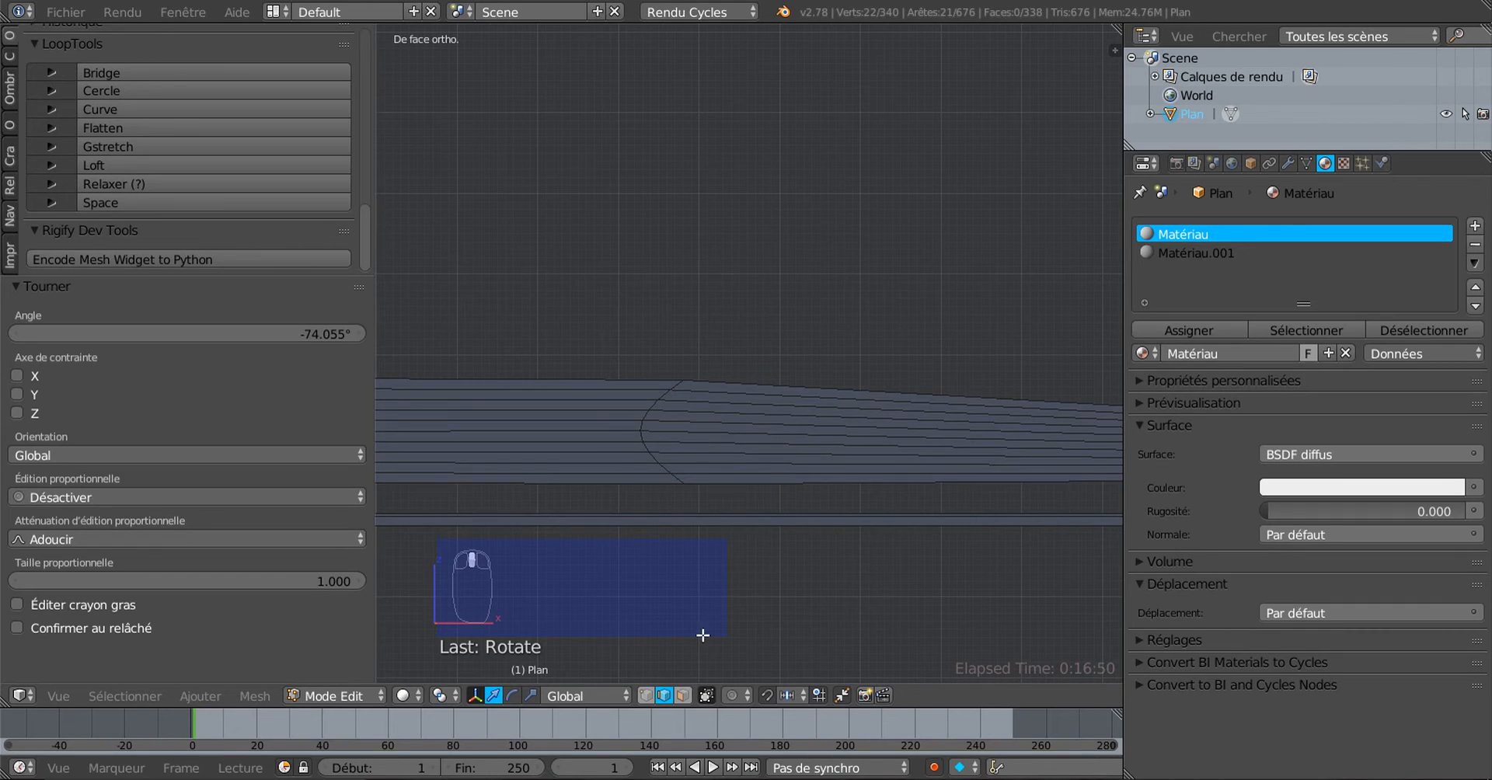
pyautogui.click(676, 697)
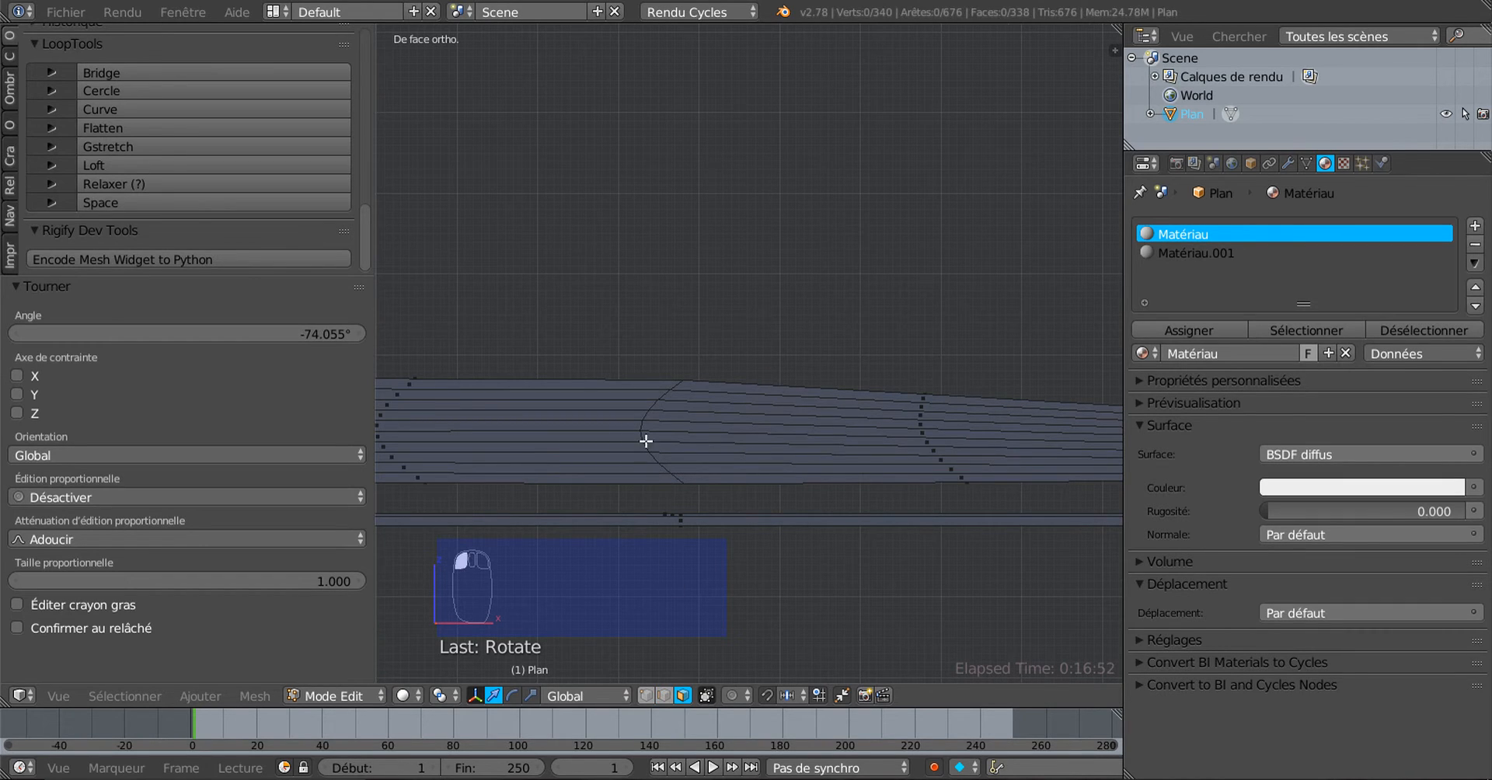
pyautogui.keyDown('alt'); pyautogui.click(643, 437); pyautogui.keyUp('alt')
pyautogui.click(664, 696)
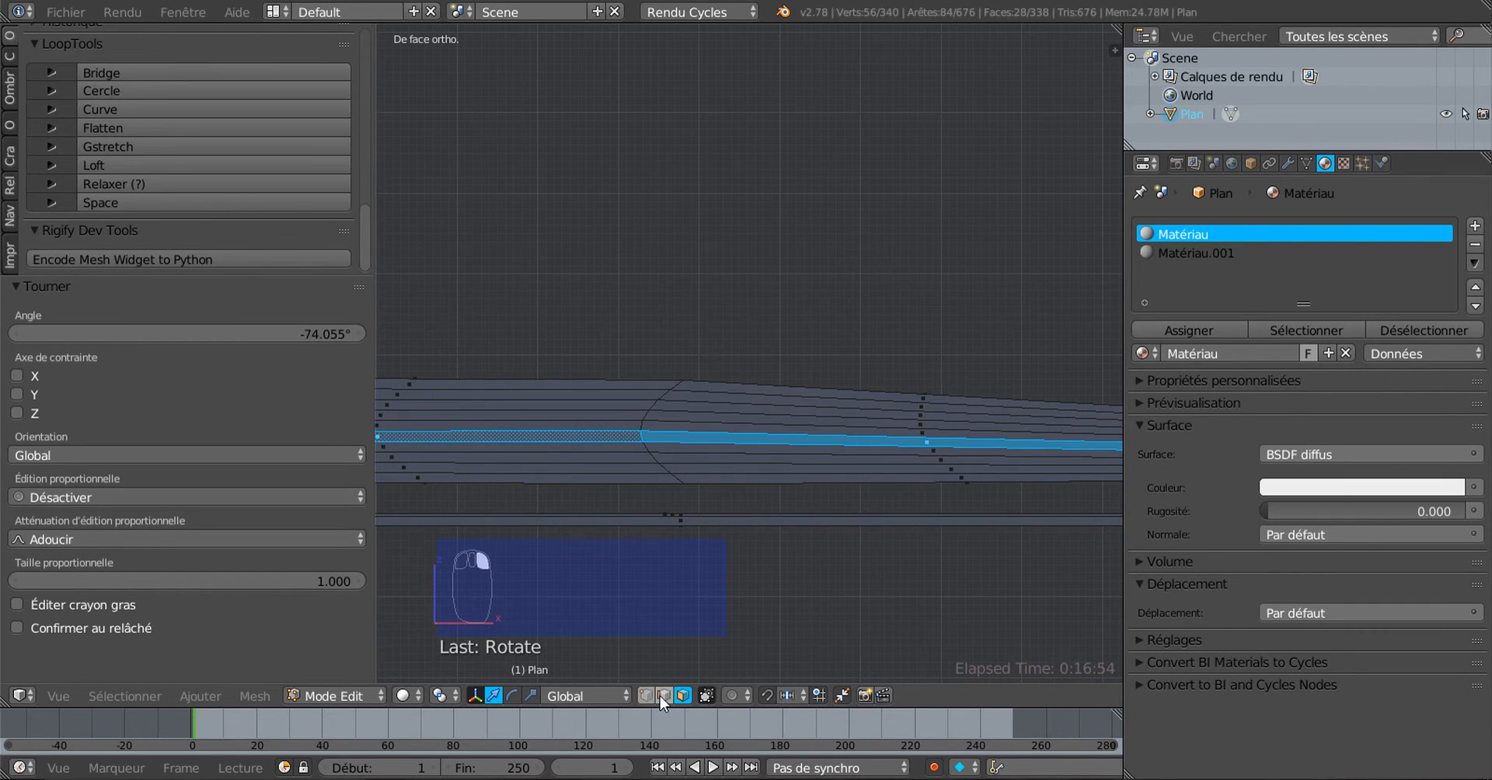
pyautogui.keyDown('alt'); pyautogui.rightClick(648, 415); pyautogui.keyUp('alt')
pyautogui.scroll(-3, 648, 414)
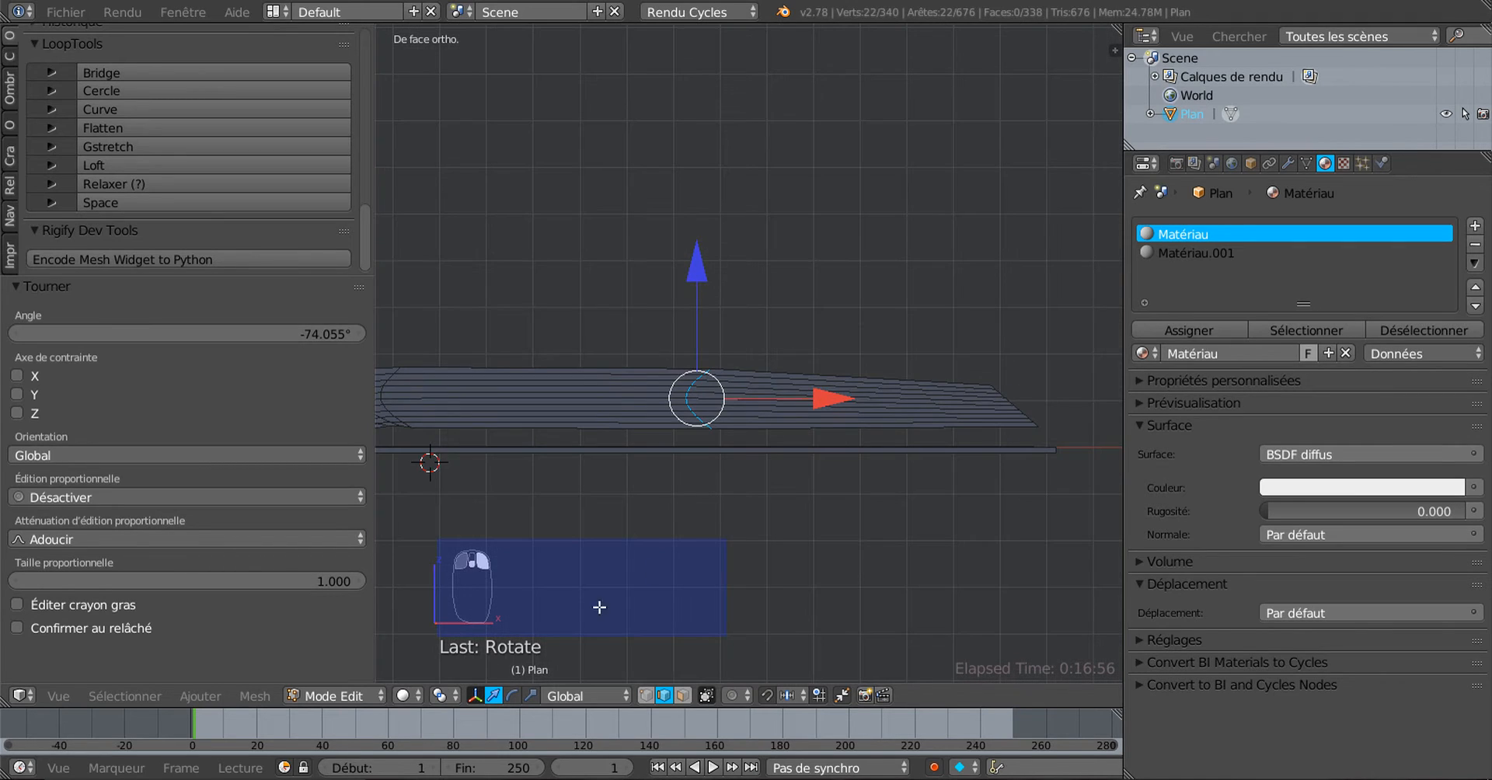
pyautogui.click(531, 694)
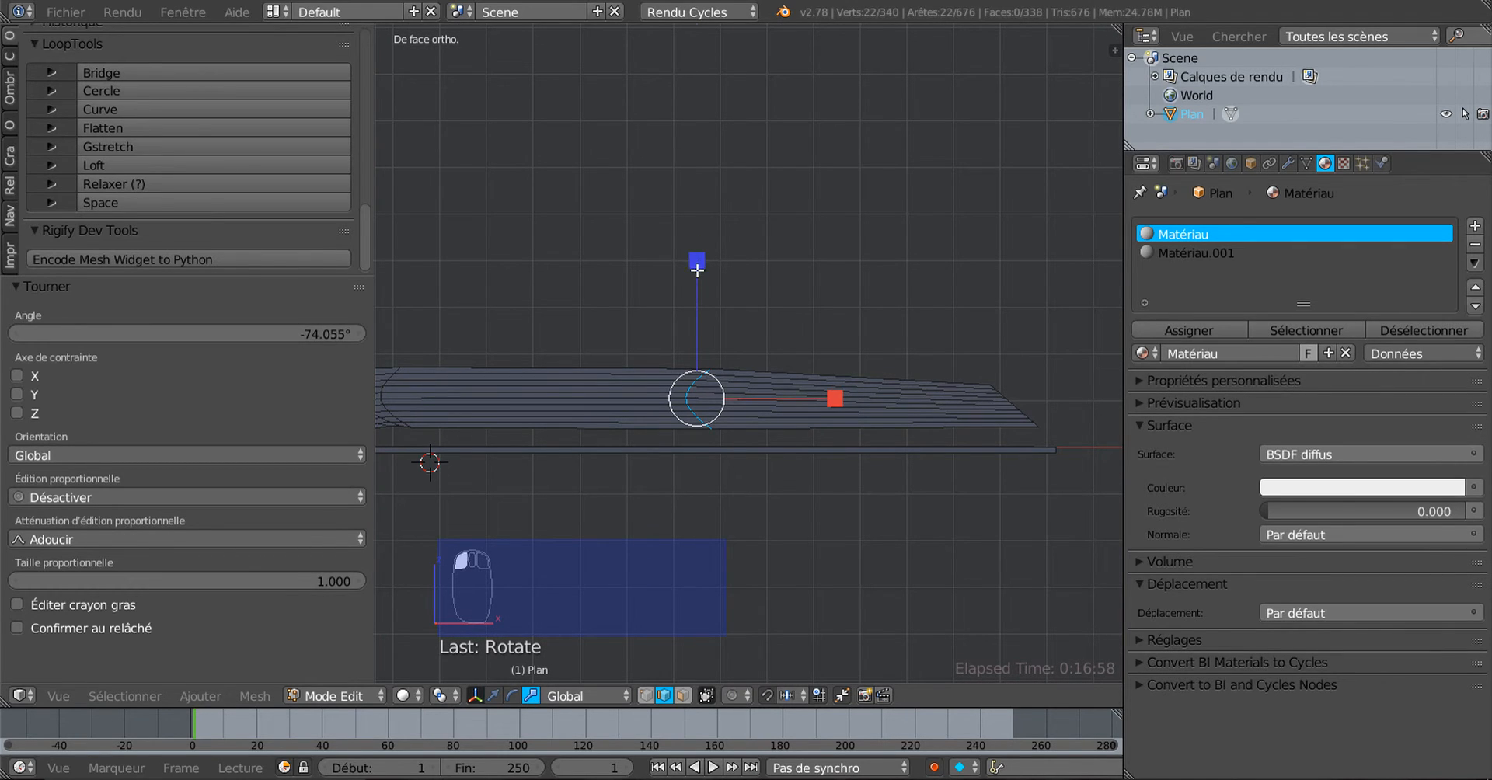
pyautogui.moveTo(697, 270); pyautogui.dragTo(696, 289)
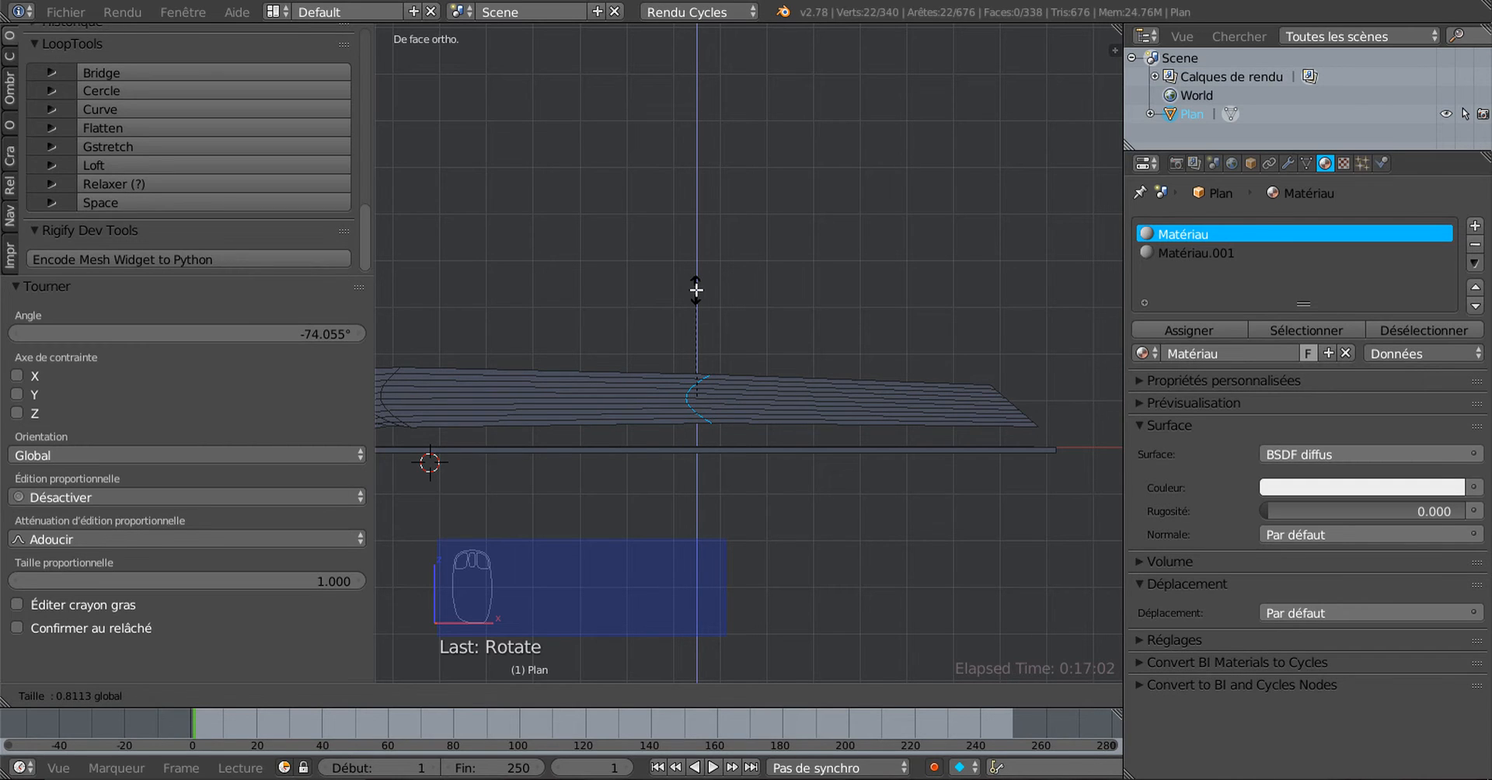
pyautogui.moveTo(696, 290); pyautogui.dragTo(697, 291)
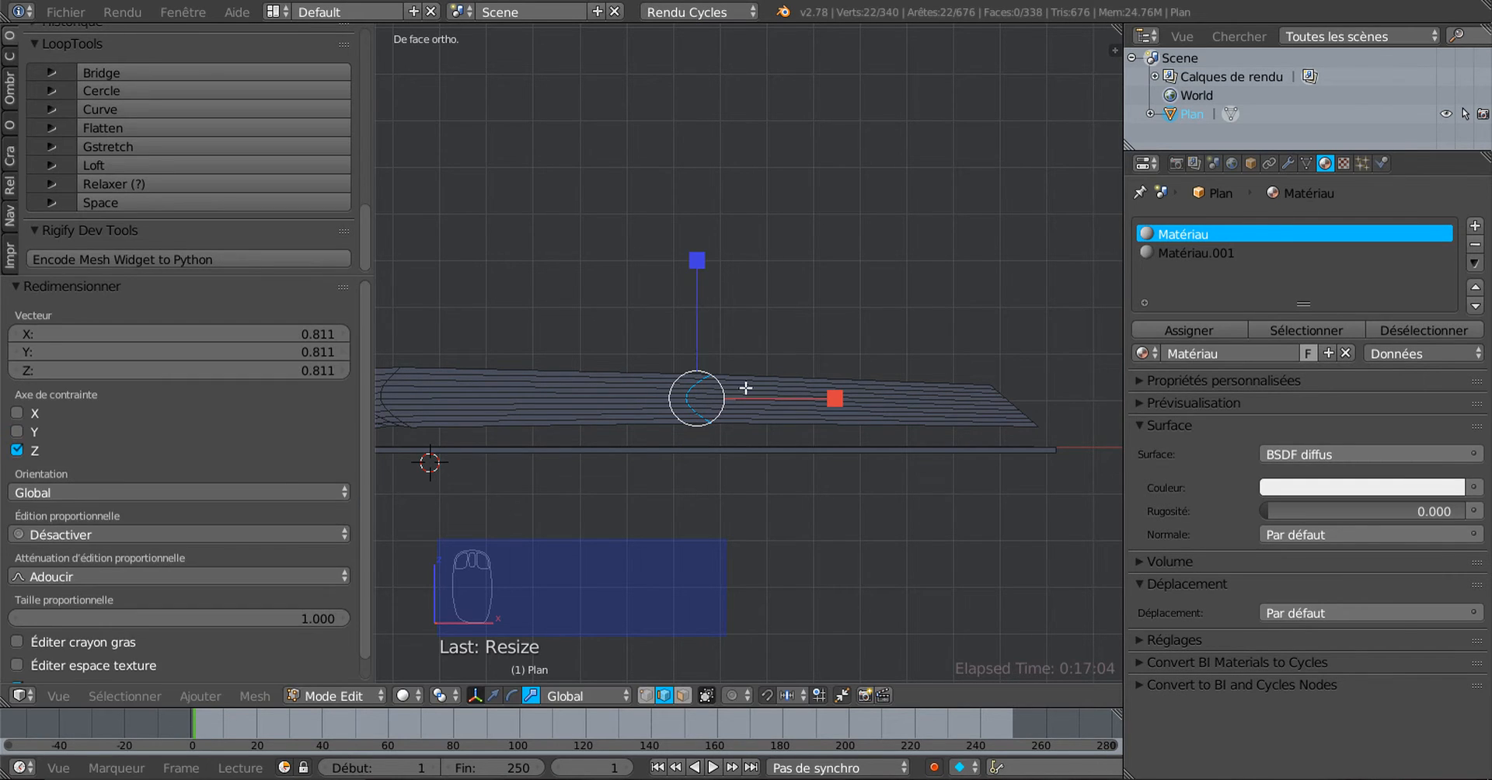
# Add one centred loop cut on each side of the page block's middle edge loop
pyautogui.keyDown('shift'); pyautogui.moveTo(746, 387); pyautogui.dragTo(848, 390, button='middle'); pyautogui.keyUp('shift')
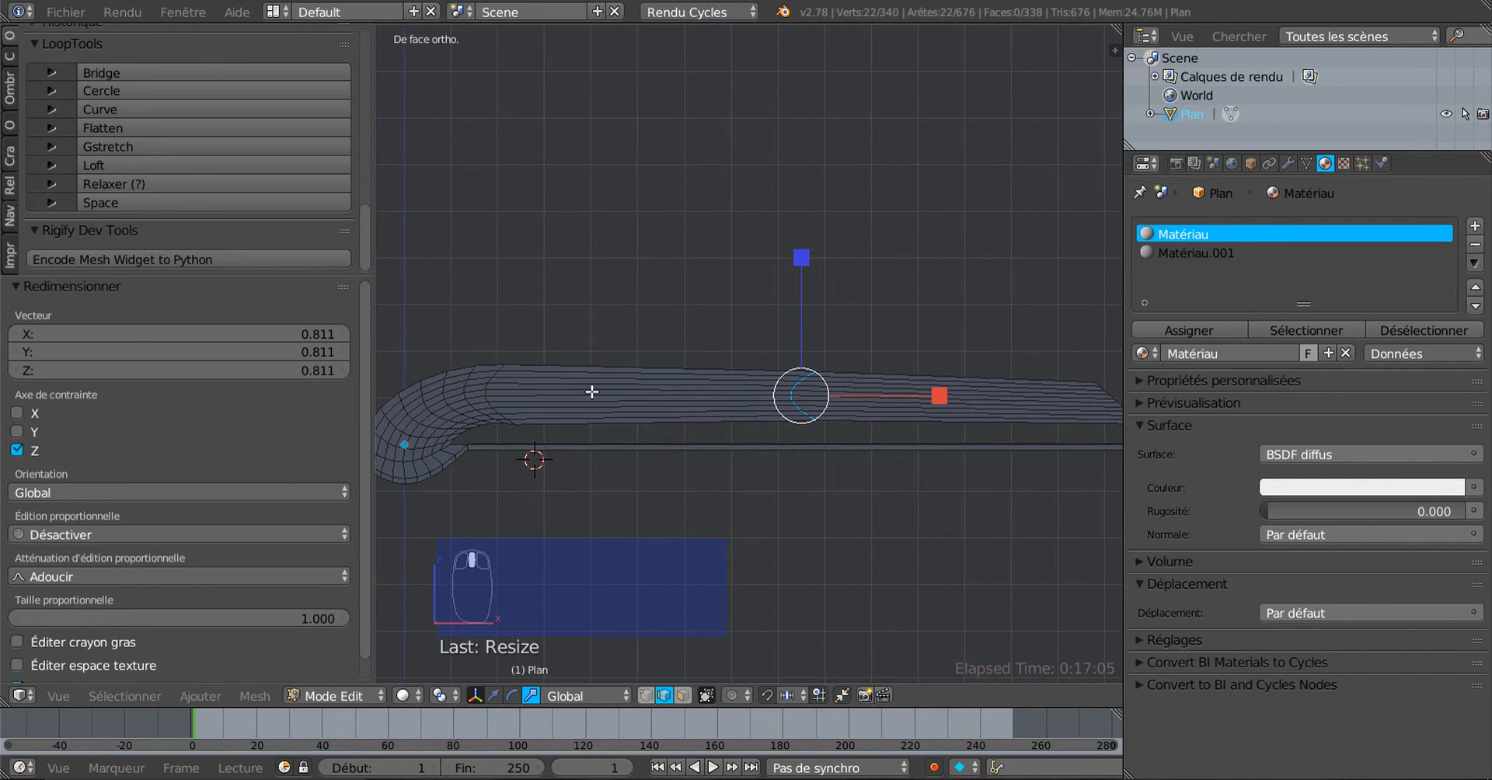
pyautogui.hotkey('ctrl', 'r')
pyautogui.click(648, 383)
pyautogui.rightClick(648, 382)
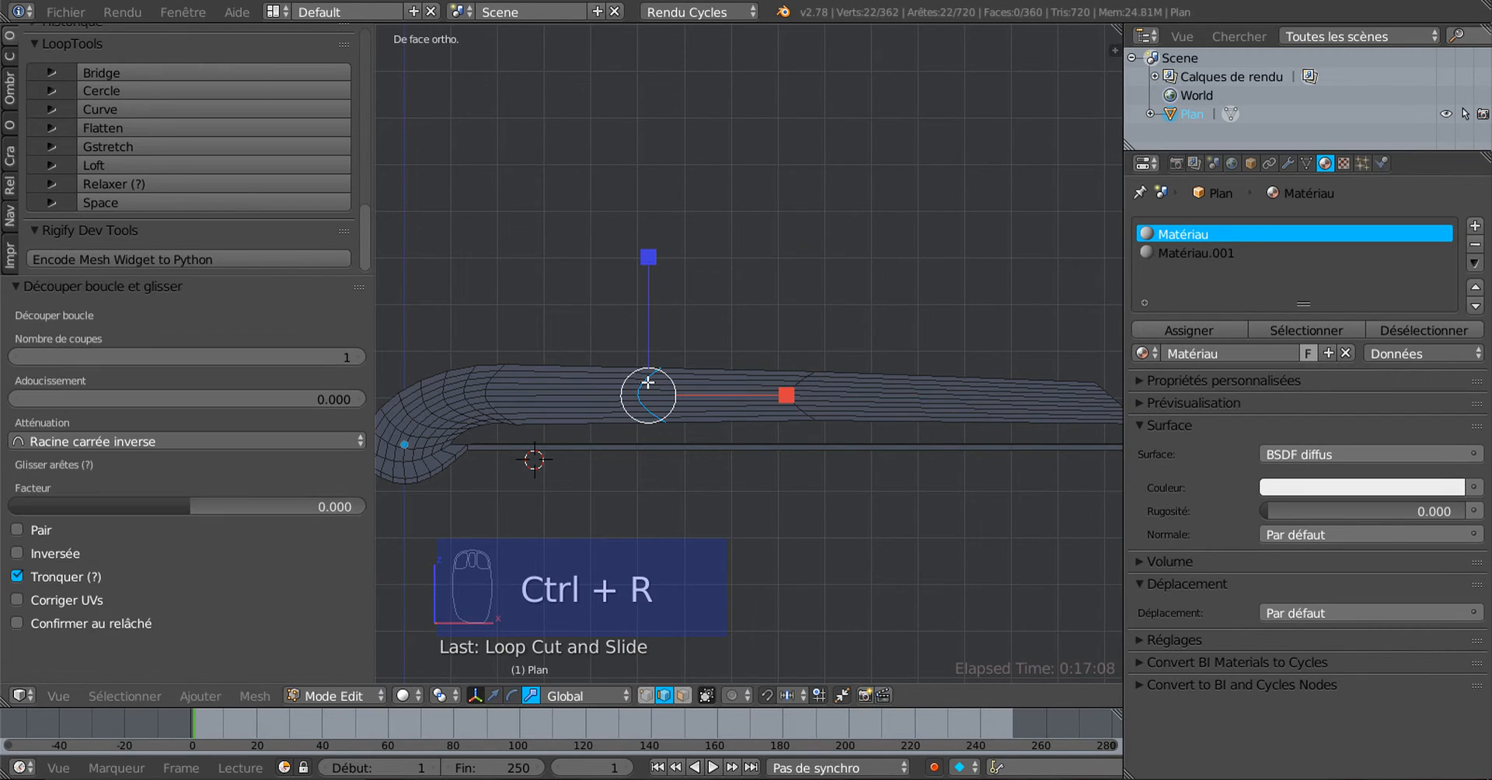
pyautogui.hotkey('ctrl', 'r')
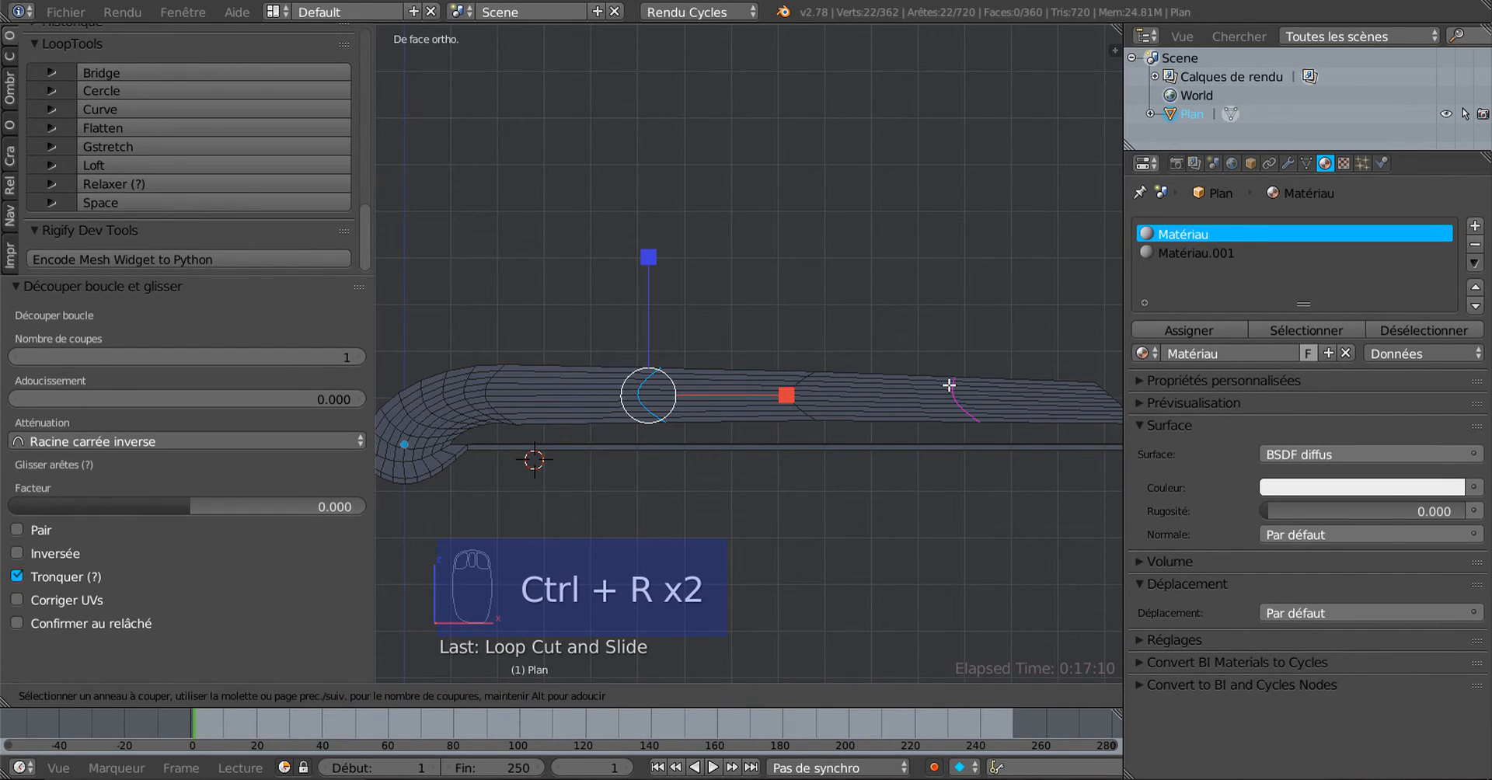
pyautogui.click(949, 386)
pyautogui.rightClick(949, 386)
pyautogui.scroll(2, 653, 448)
pyautogui.scroll(-2, 787, 418)
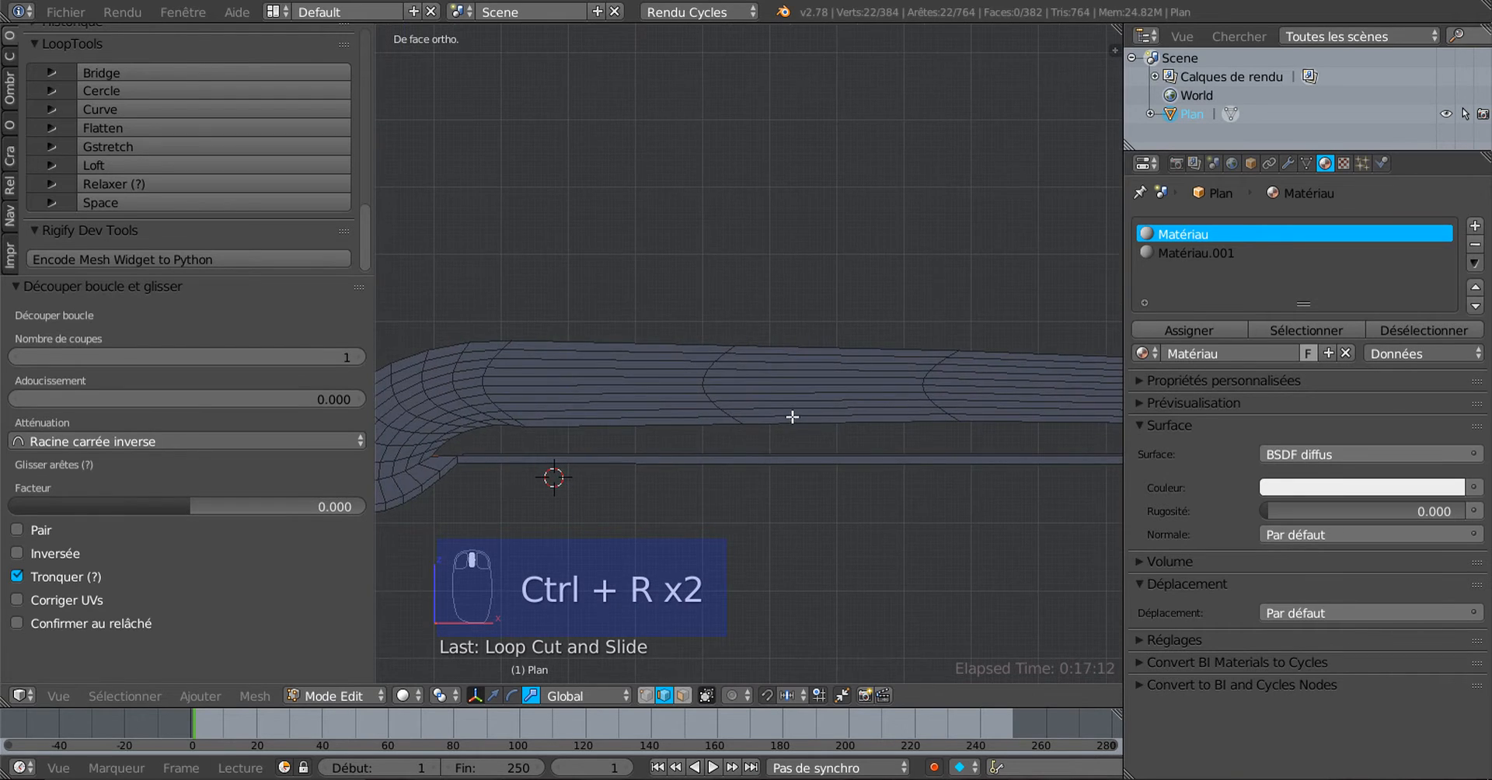
# Select the page block's edge loop between the spine curve and the middle loop and lower it slightly along Z
pyautogui.scroll(4, 637, 422)
pyautogui.keyDown('alt'); pyautogui.rightClick(686, 383); pyautogui.keyUp('alt')
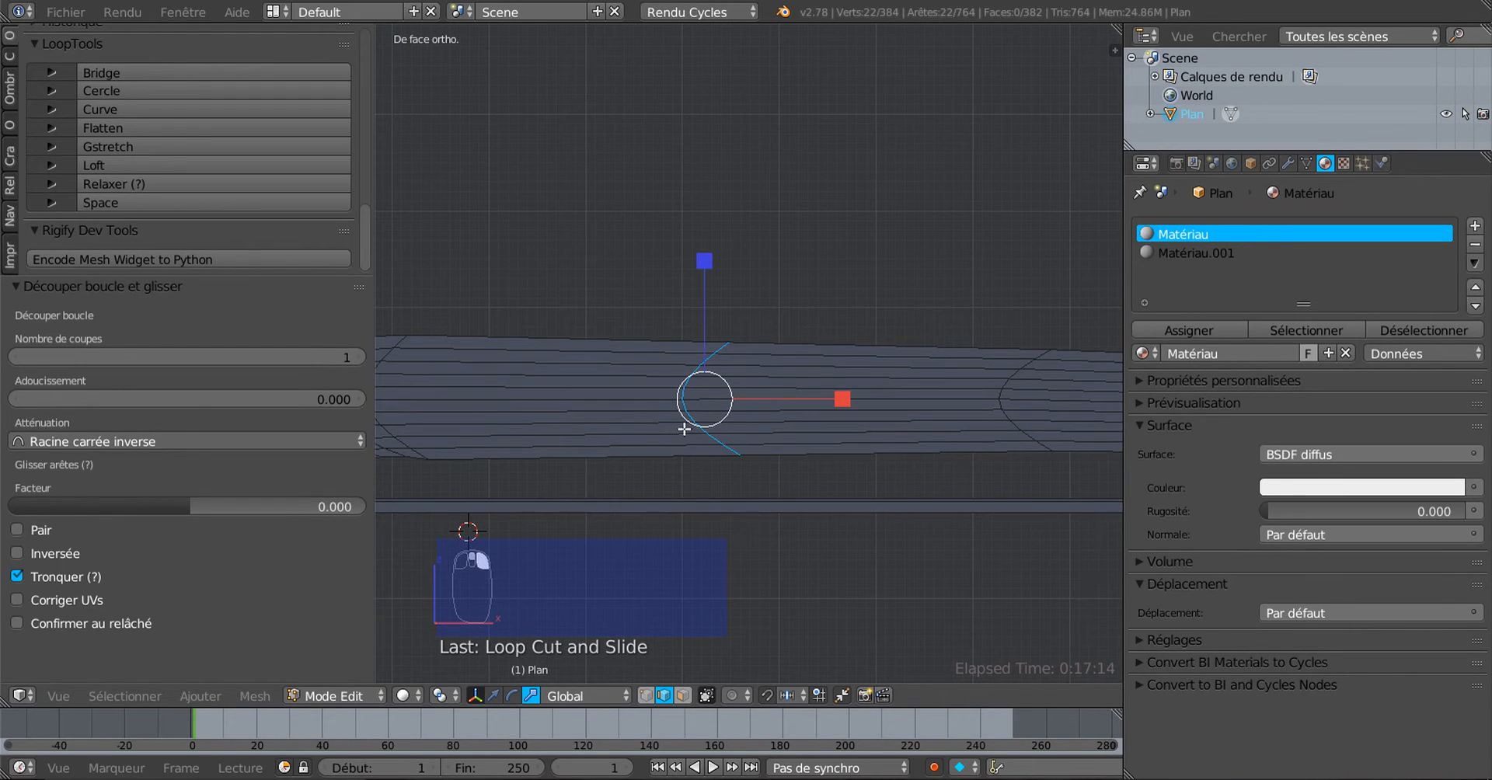
pyautogui.scroll(-2, 684, 429)
pyautogui.click(493, 696)
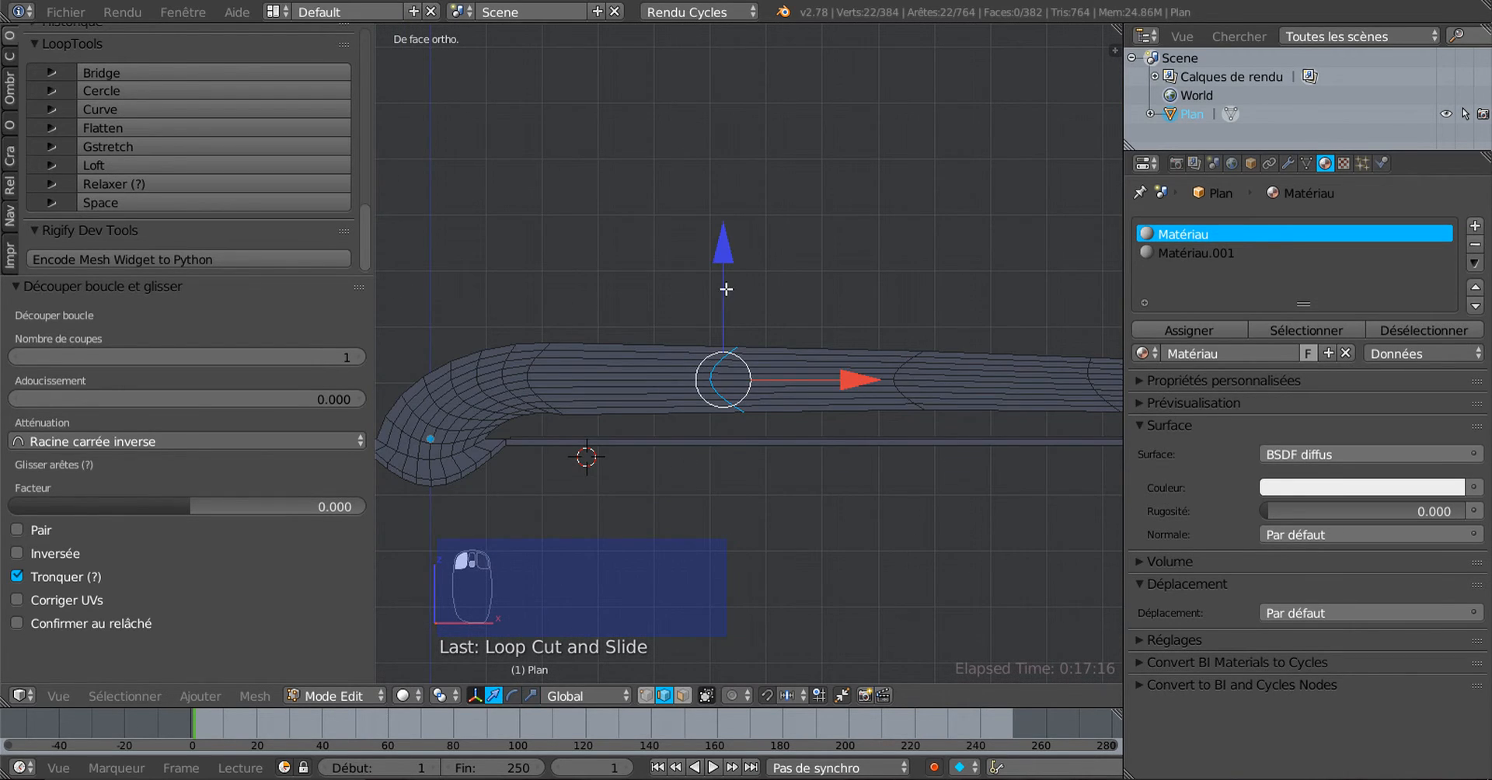
pyautogui.scroll(-1, 760, 308)
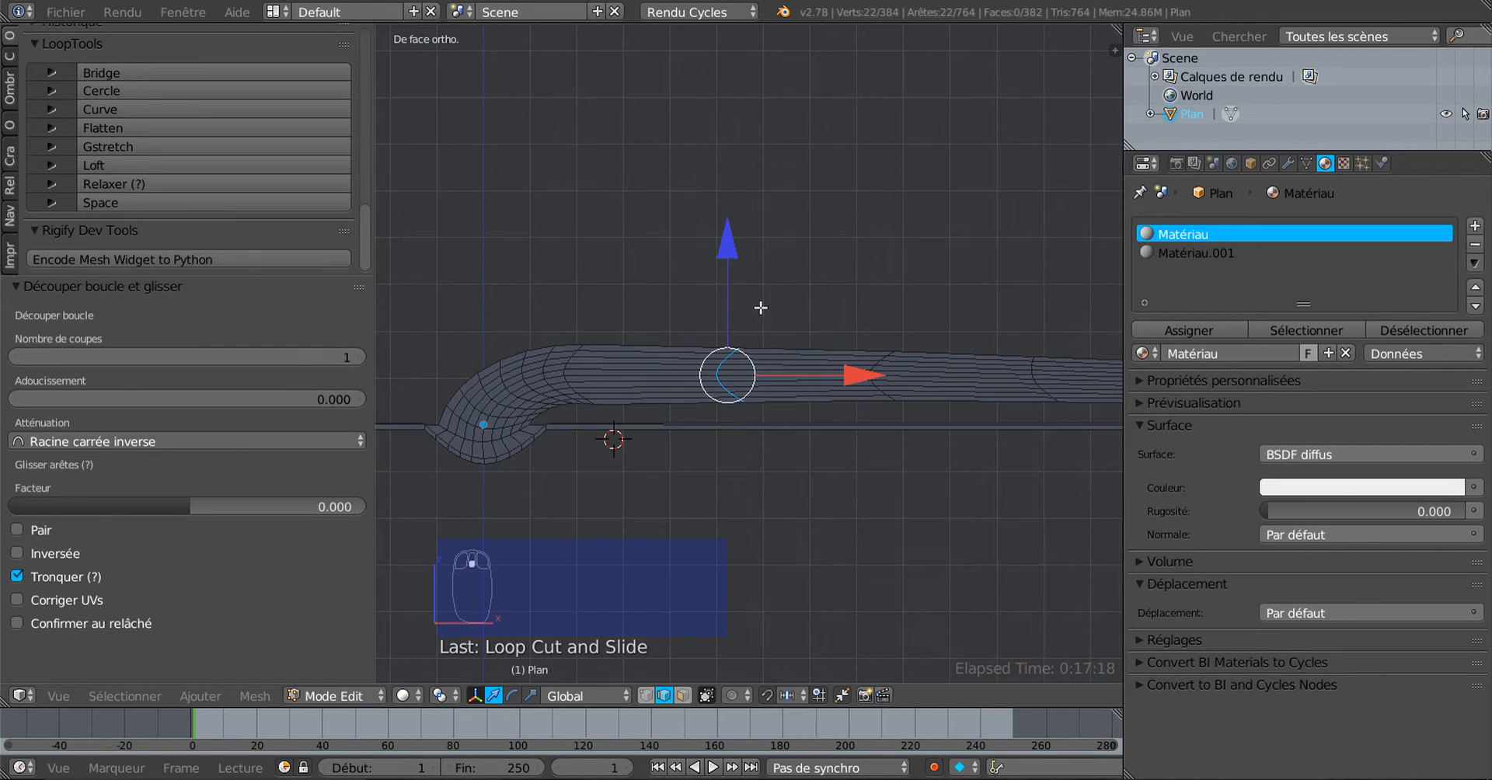
pyautogui.moveTo(724, 248); pyautogui.dragTo(727, 260)
# Lower the page block's middle edge loop slightly along Z, and the loop nearest the open end by 0.043
pyautogui.keyDown('shift'); pyautogui.moveTo(893, 436); pyautogui.dragTo(810, 363, button='middle'); pyautogui.keyUp('shift')
pyautogui.scroll(1, 809, 363)
pyautogui.keyDown('alt'); pyautogui.rightClick(816, 285); pyautogui.keyUp('alt')
pyautogui.moveTo(819, 183); pyautogui.dragTo(820, 206)
pyautogui.keyDown('alt'); pyautogui.rightClick(1006, 287); pyautogui.keyUp('alt')
pyautogui.keyDown('shift'); pyautogui.moveTo(886, 349); pyautogui.dragTo(756, 356, button='middle'); pyautogui.keyUp('shift')
pyautogui.moveTo(878, 189); pyautogui.dragTo(880, 207)
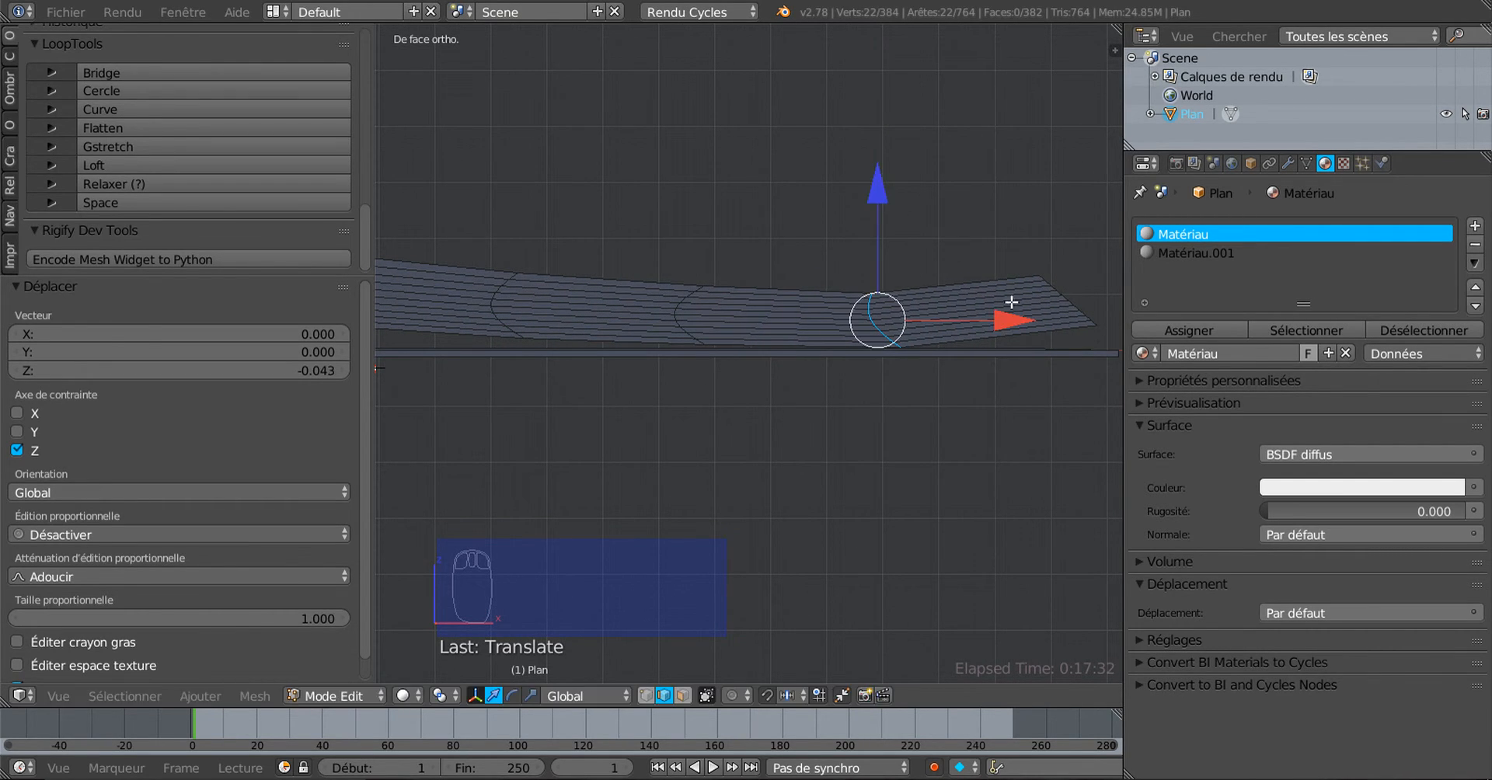
# Select the slanted edge loop on the near side of the page block's open end, working in front view
pyautogui.keyDown('shift'); pyautogui.moveTo(1009, 304); pyautogui.dragTo(789, 288, button='middle'); pyautogui.keyUp('shift')
pyautogui.keyDown('alt'); pyautogui.rightClick(850, 267); pyautogui.keyUp('alt')
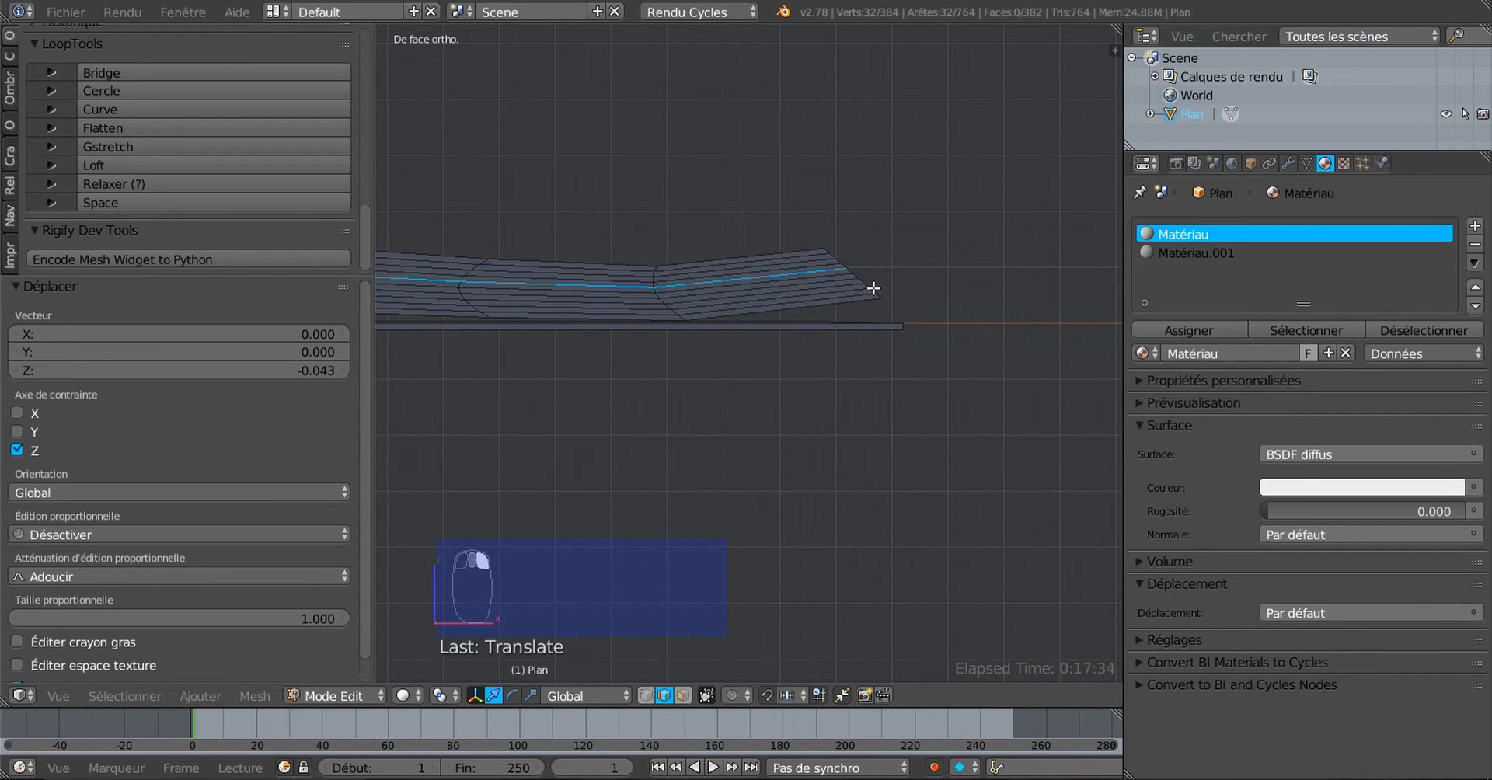
pyautogui.keyDown('alt'); pyautogui.rightClick(873, 287); pyautogui.keyUp('alt')
pyautogui.moveTo(869, 330); pyautogui.dragTo(851, 357, button='middle')
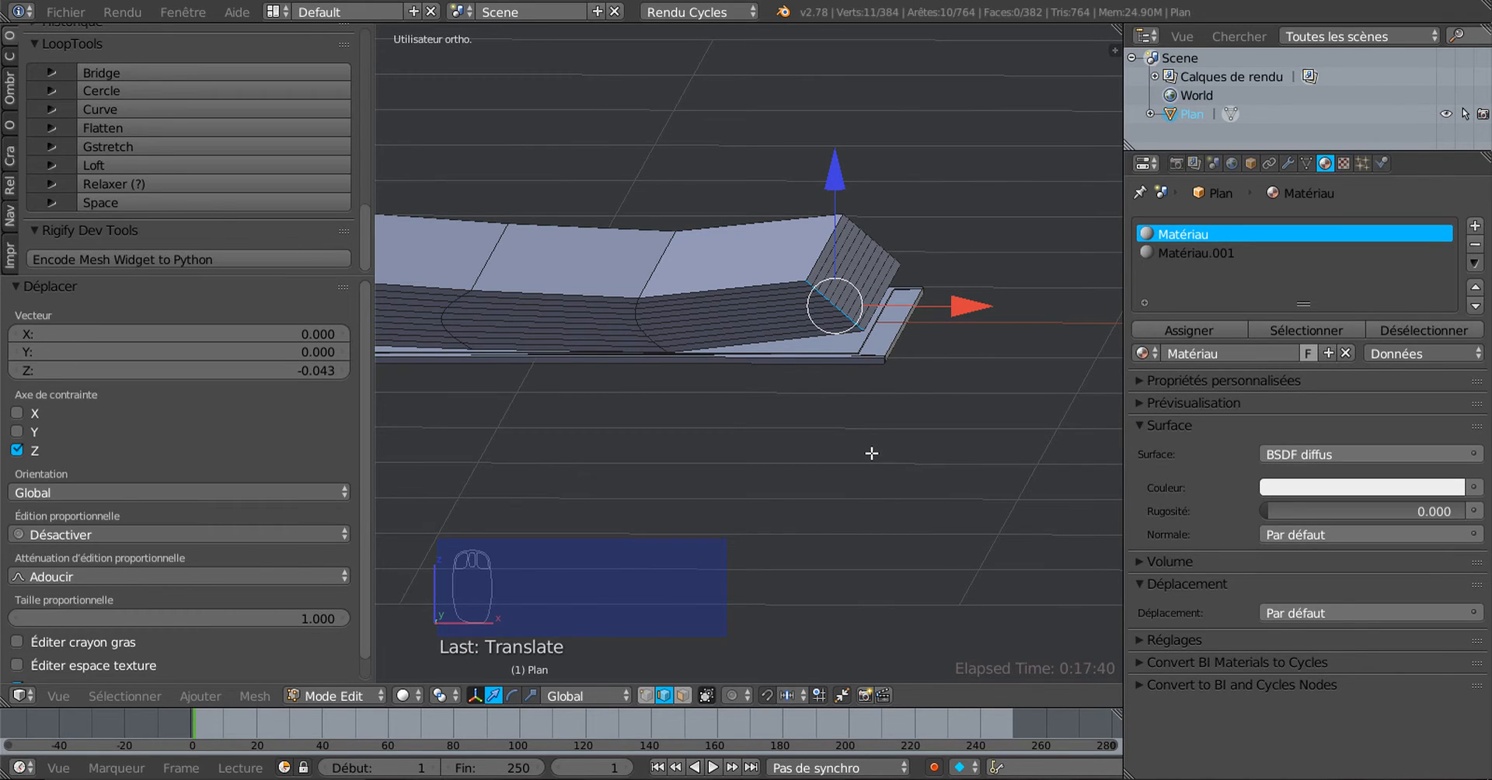
pyautogui.press('KP_1')
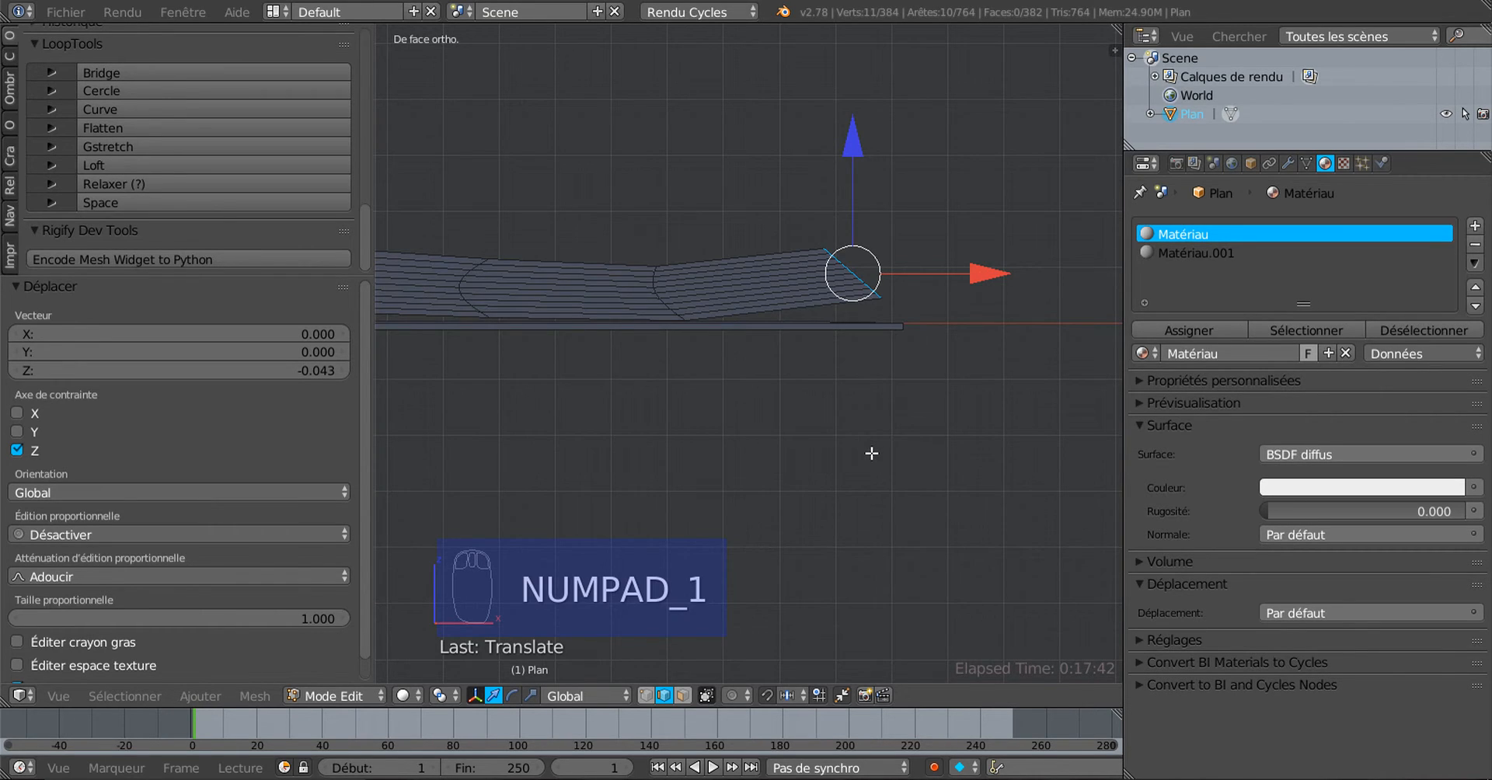
# In wireframe, circle-select all vertices of the slanted open end and deselect those of the neighbouring edge loop
pyautogui.press('z')
pyautogui.press('b')
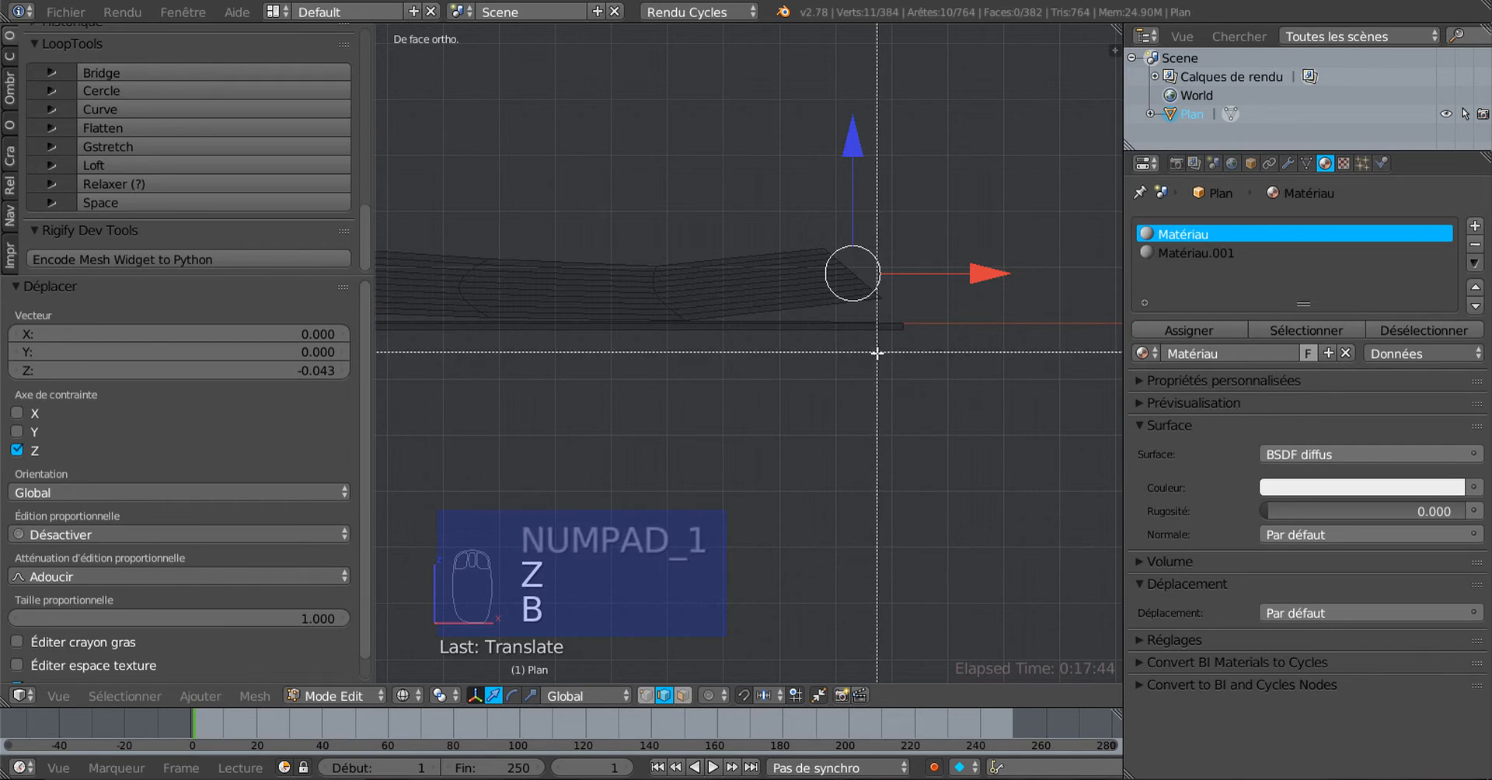
pyautogui.press('c')
pyautogui.moveTo(863, 247)
pyautogui.mouseDown()
pyautogui.moveTo(842, 249)
pyautogui.moveTo(873, 273)
pyautogui.mouseUp()
pyautogui.rightClick(986, 212)
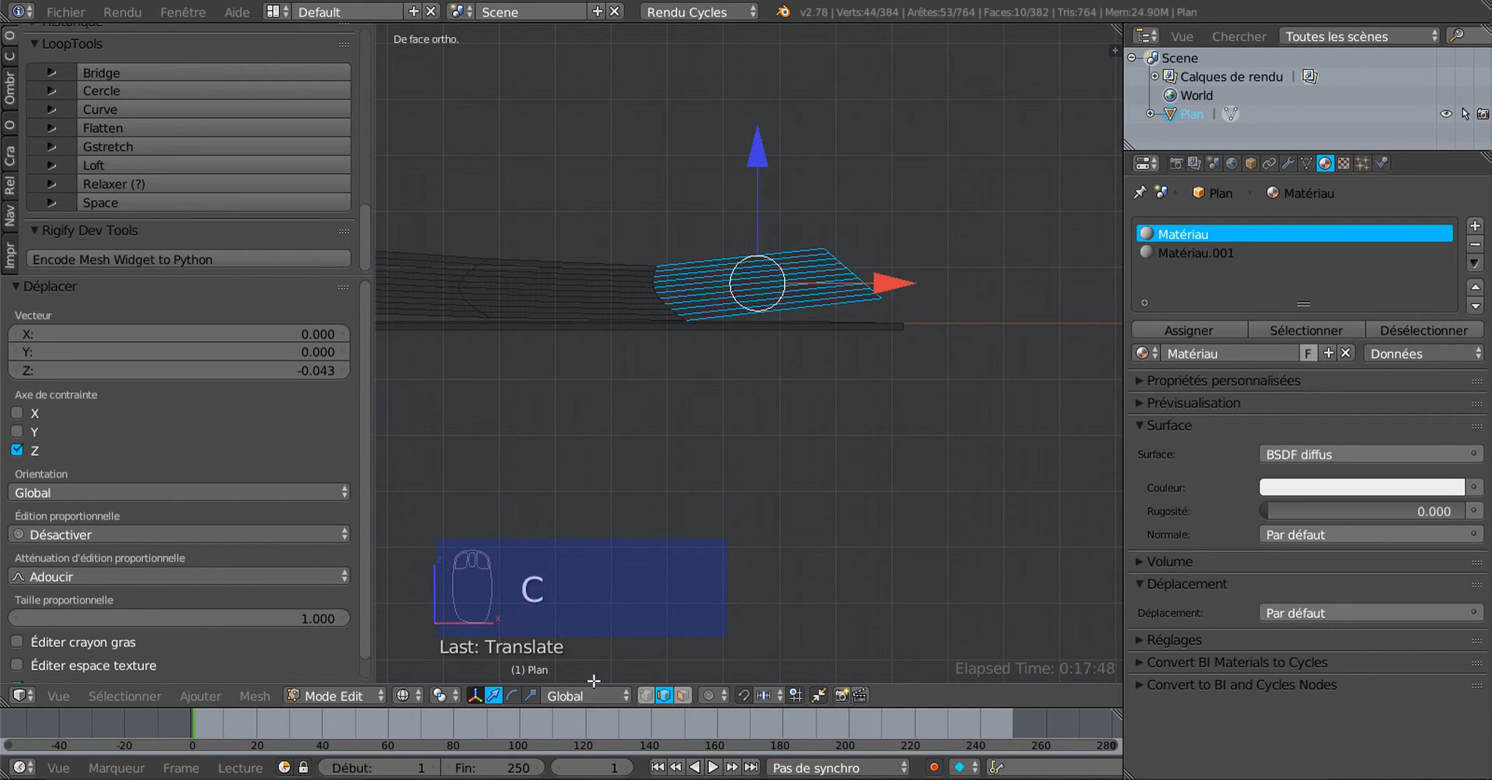
pyautogui.click(646, 696)
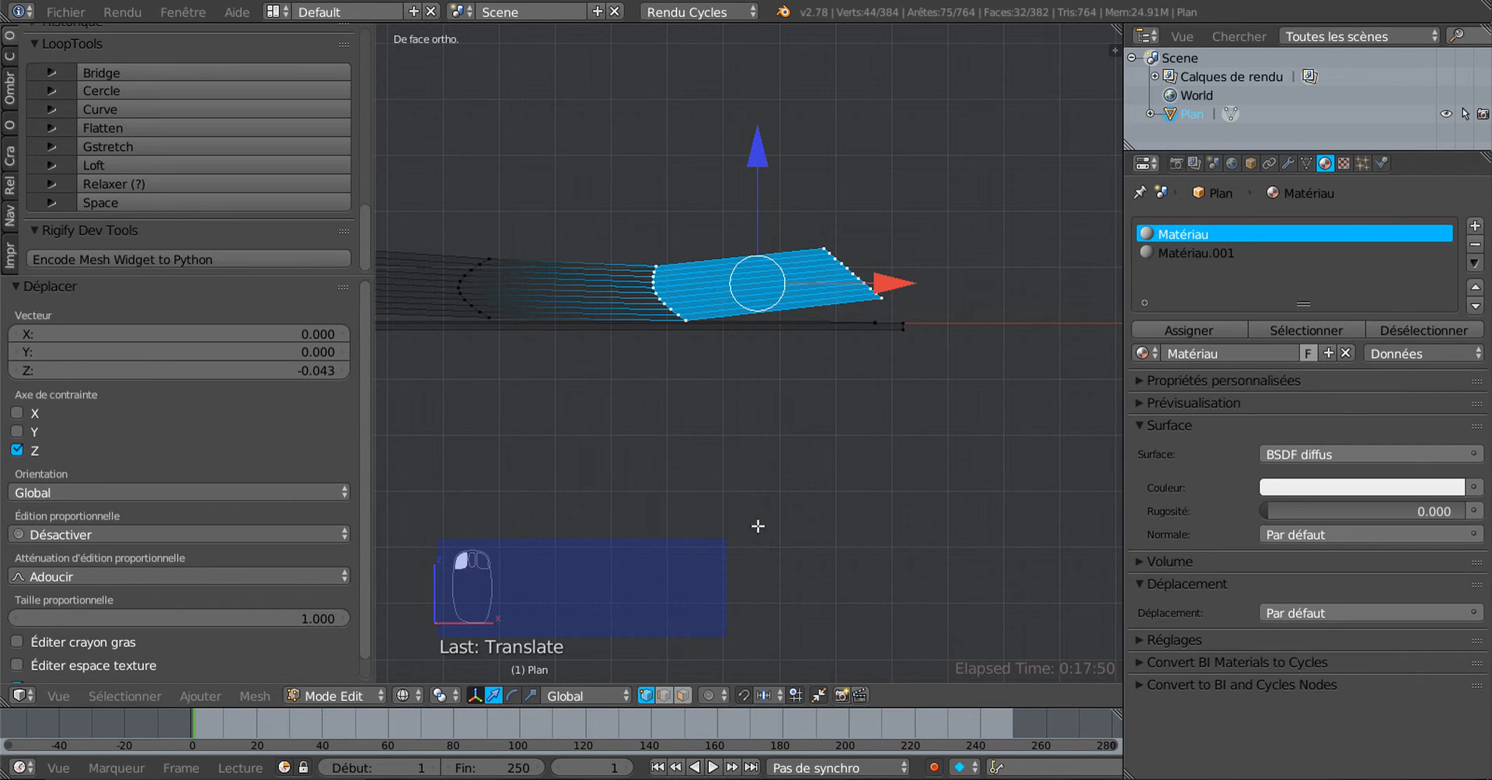
pyautogui.press('c')
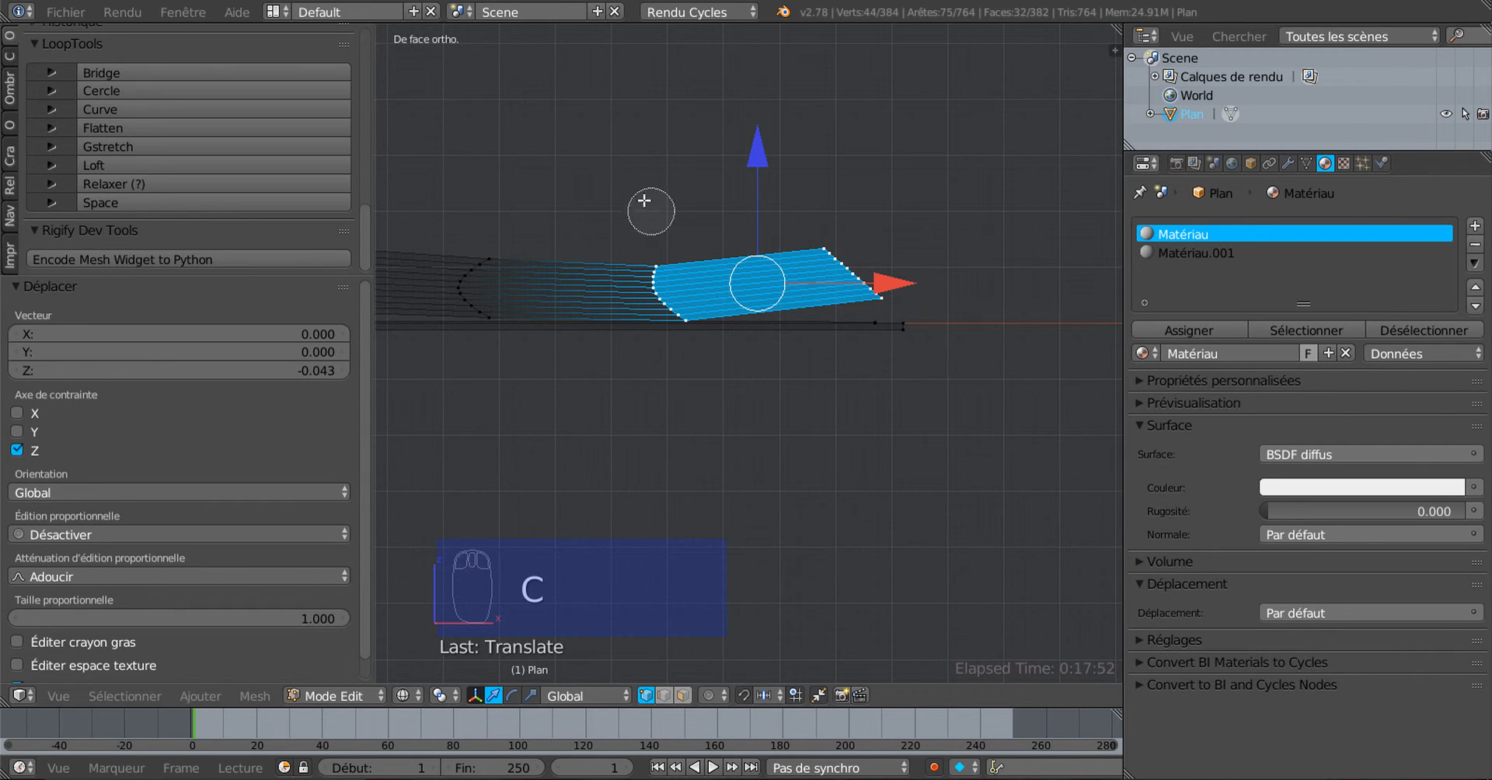
pyautogui.moveTo(665, 233); pyautogui.dragTo(693, 352, button='middle')
pyautogui.rightClick(705, 377)
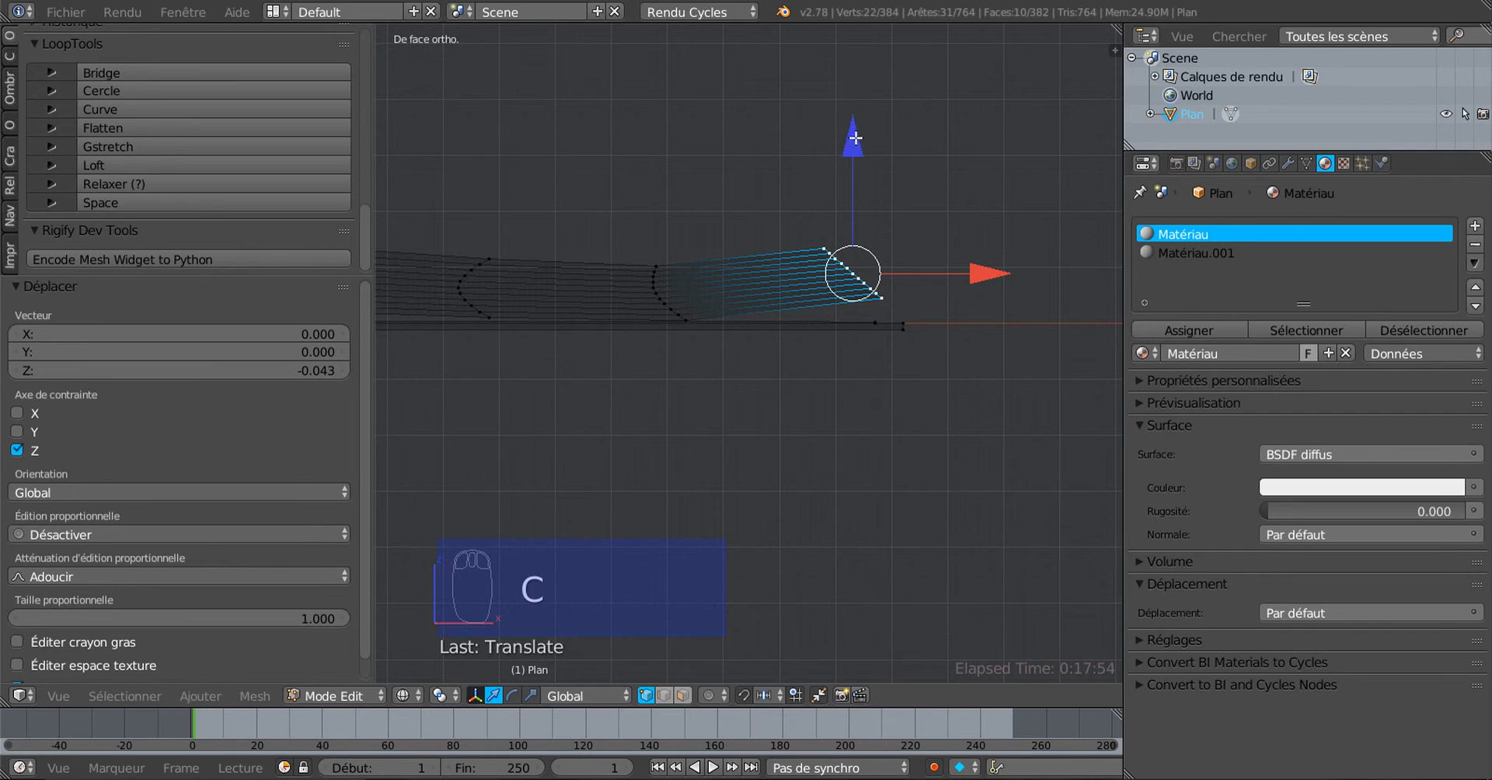
# Lower the open end's vertices onto the cover by moving them -0.037 and a further -0.003 along Z
pyautogui.moveTo(855, 138); pyautogui.dragTo(863, 154)
pyautogui.scroll(4, 856, 262)
pyautogui.moveTo(837, 266)
pyautogui.mouseDown(button='middle')
pyautogui.moveTo(821, 254)
pyautogui.moveTo(849, 256)
pyautogui.mouseUp(button='middle')
pyautogui.press('KP_1')
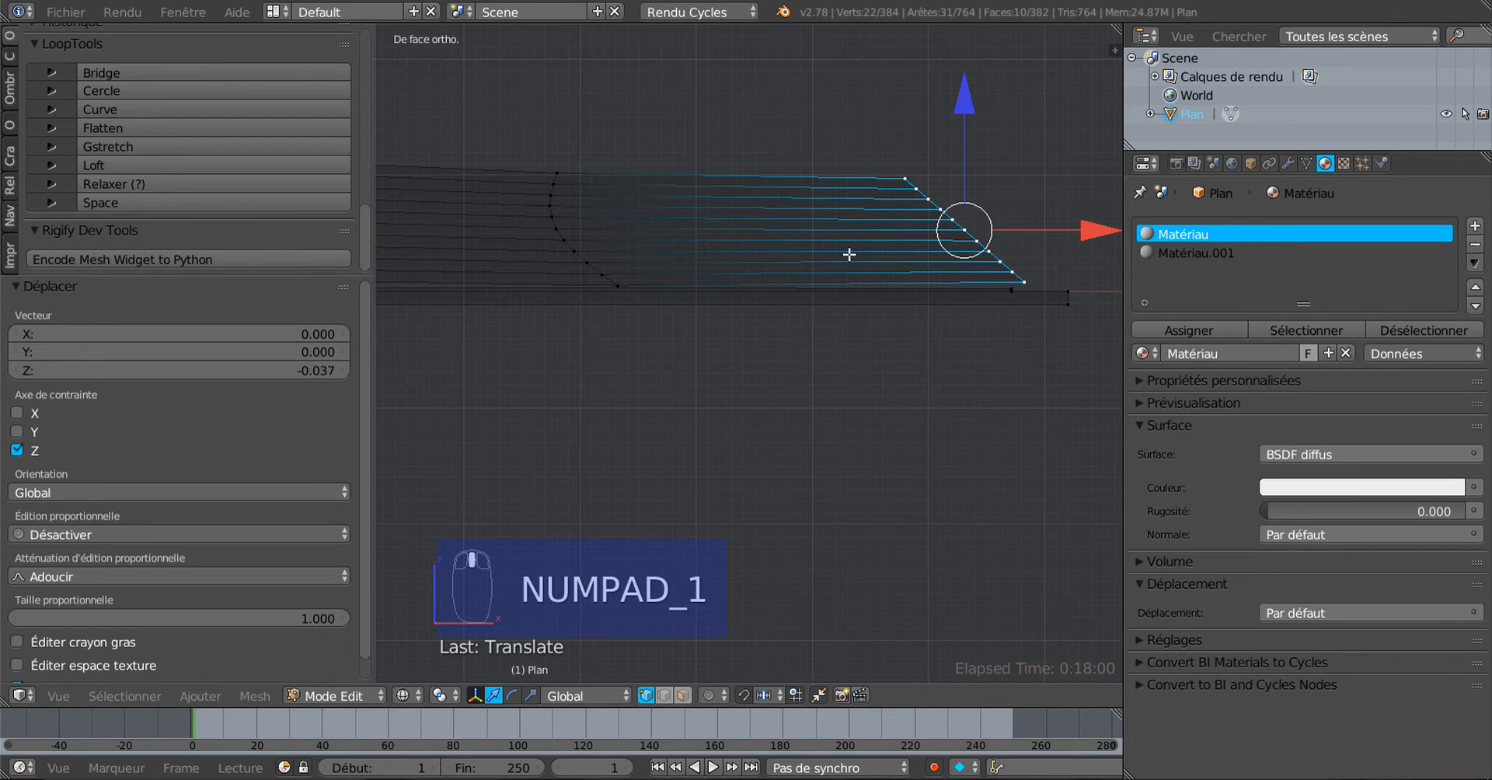
pyautogui.moveTo(968, 107); pyautogui.dragTo(969, 109)
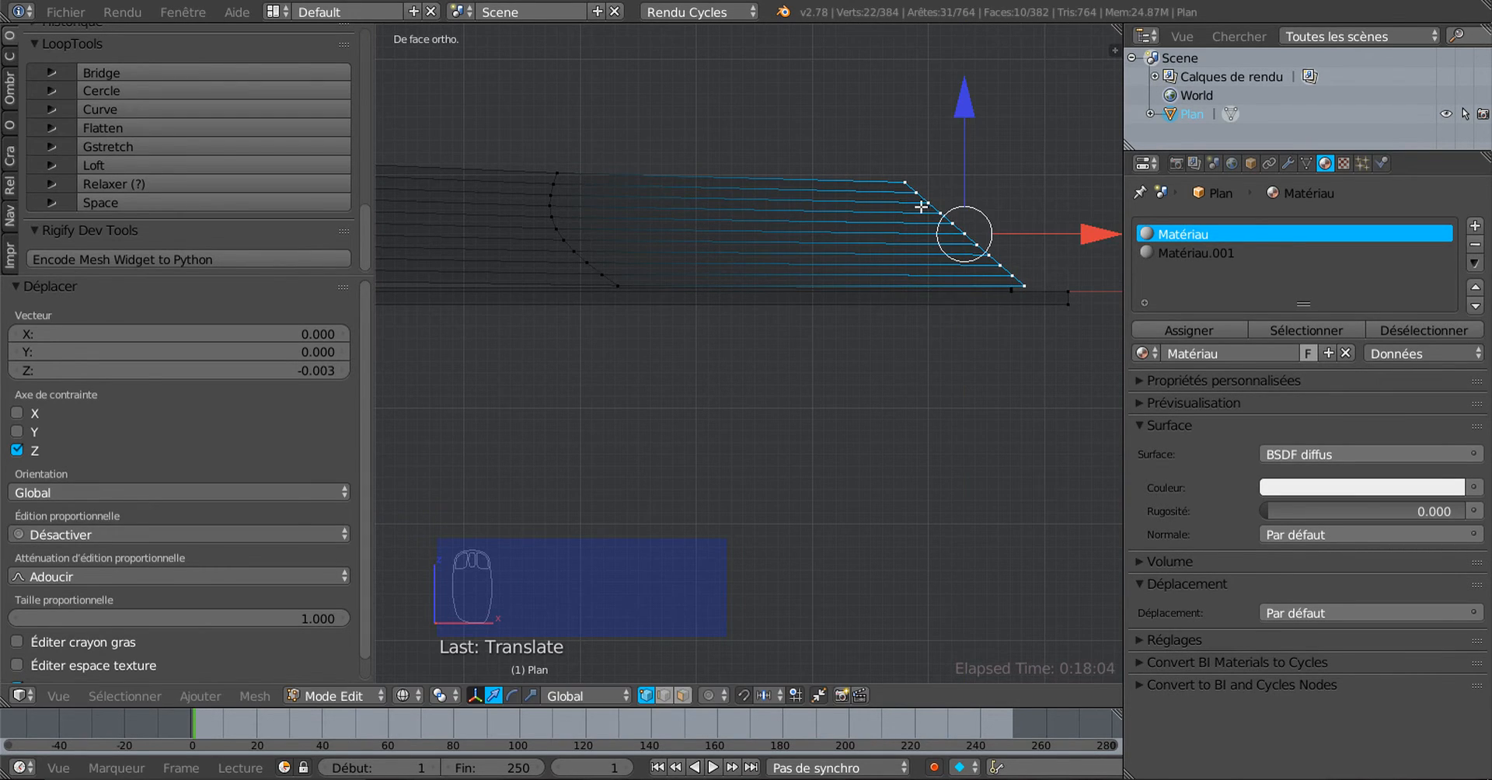
# Switch back to solid shading and examine the curved page block's shape in object mode
pyautogui.press('Tab')
pyautogui.scroll(-2, 895, 286)
pyautogui.press('Tab')
pyautogui.press('Tab')
pyautogui.scroll(-2, 875, 310)
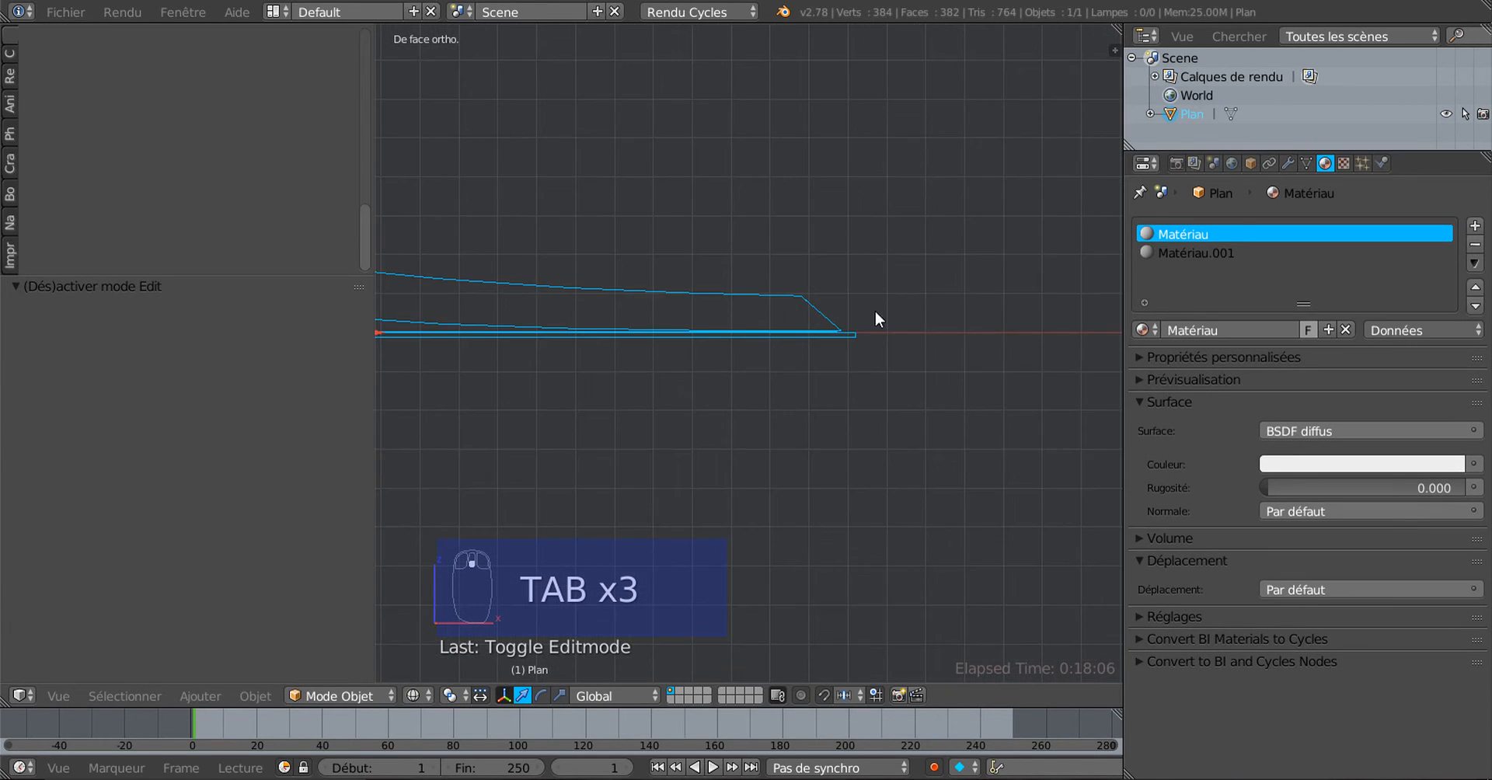
pyautogui.moveTo(729, 369)
pyautogui.keyDown('shift'); pyautogui.mouseDown(button='middle')
pyautogui.moveTo(947, 351)
pyautogui.moveTo(719, 429)
pyautogui.moveTo(844, 420)
pyautogui.moveTo(725, 417)
pyautogui.moveTo(674, 449)
pyautogui.moveTo(659, 506)
pyautogui.moveTo(712, 416)
pyautogui.moveTo(842, 433)
pyautogui.moveTo(619, 470)
pyautogui.moveTo(688, 455)
pyautogui.moveTo(685, 420)
pyautogui.mouseUp(button='middle'); pyautogui.keyUp('shift')
pyautogui.press('Tab')
pyautogui.press('z')
pyautogui.press('Tab')
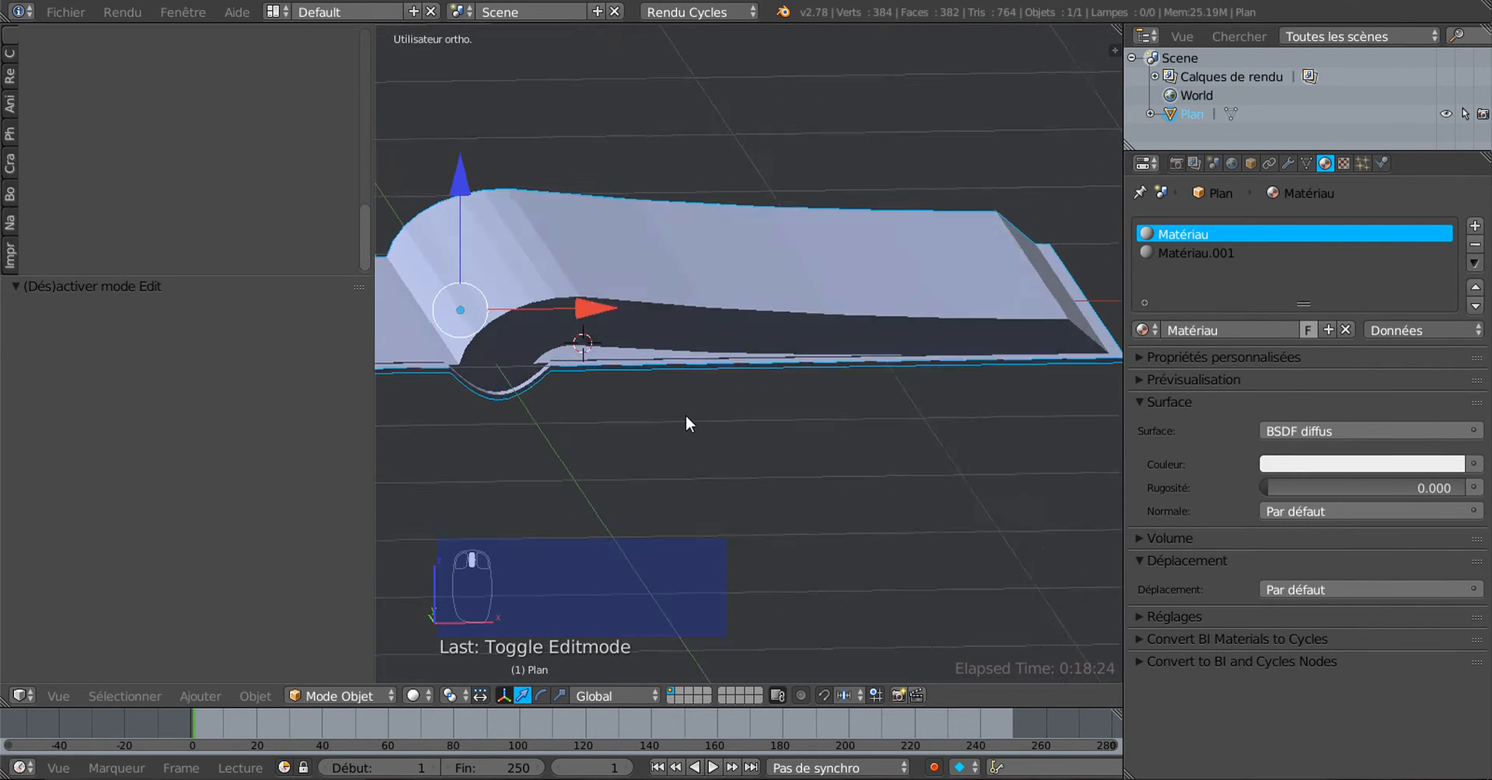
pyautogui.press('Tab')
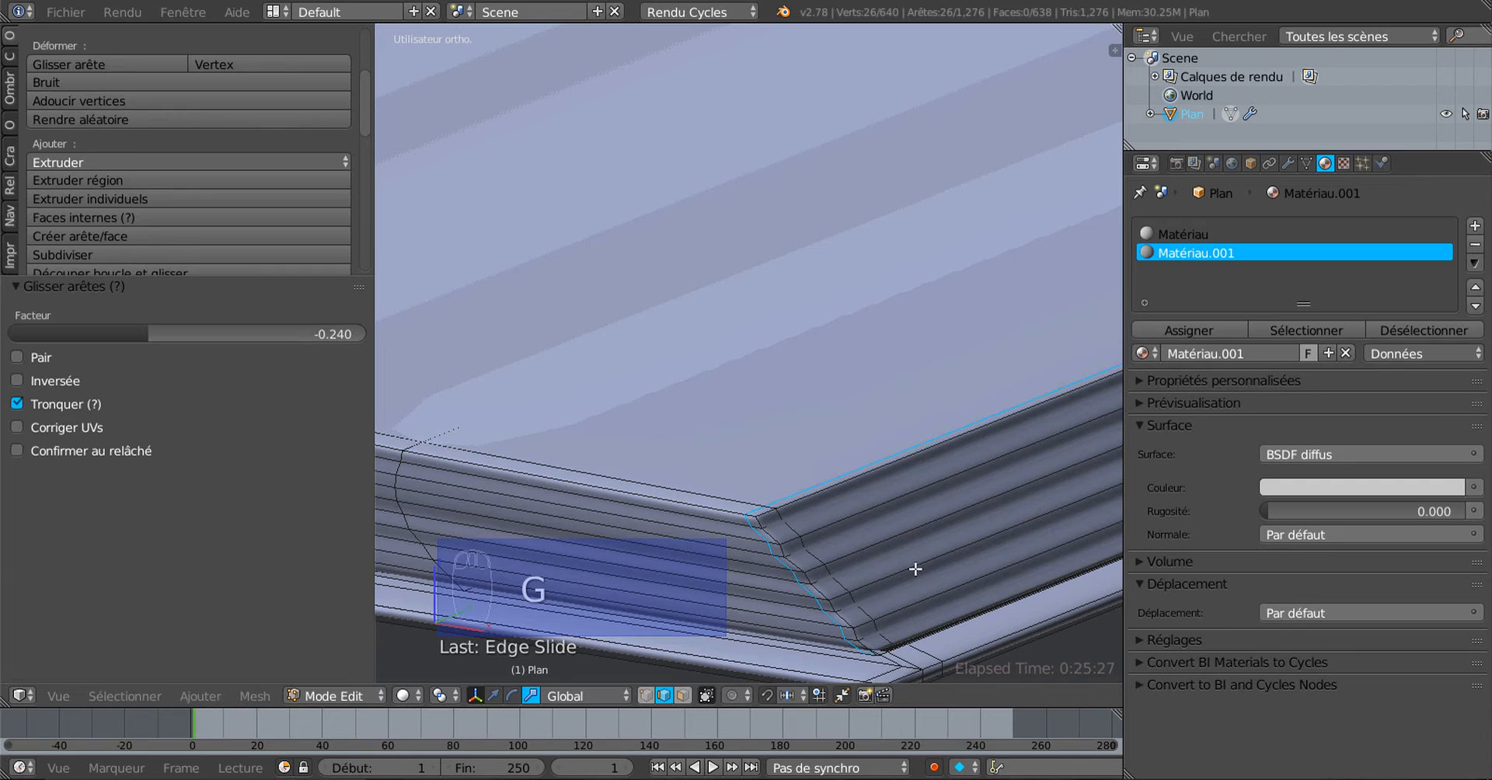
# Add three centred loop cuts to each of two adjacent lower strips around the page block's sides
pyautogui.moveTo(916, 569); pyautogui.dragTo(817, 517, button='middle')
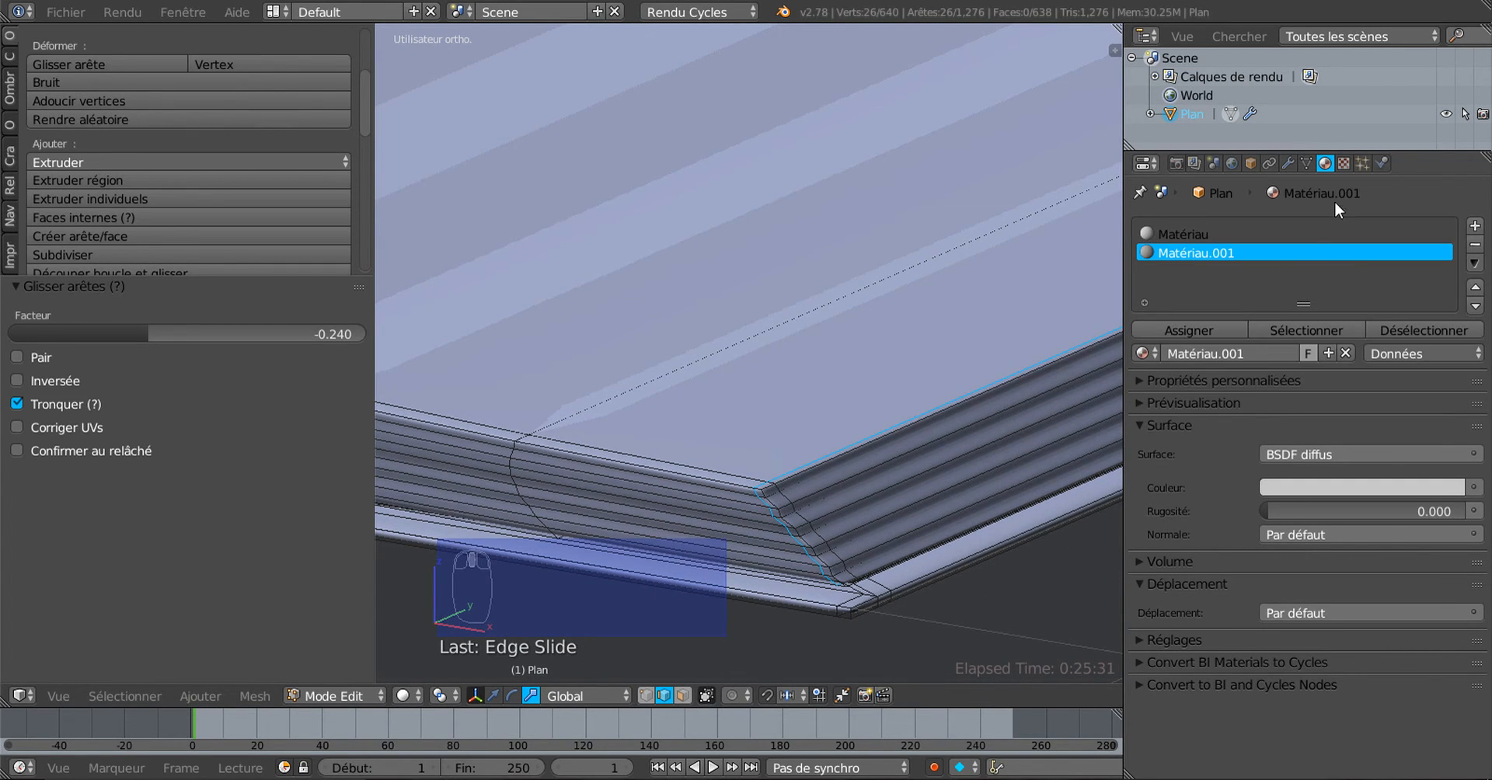
pyautogui.hotkey('ctrl', 'r')
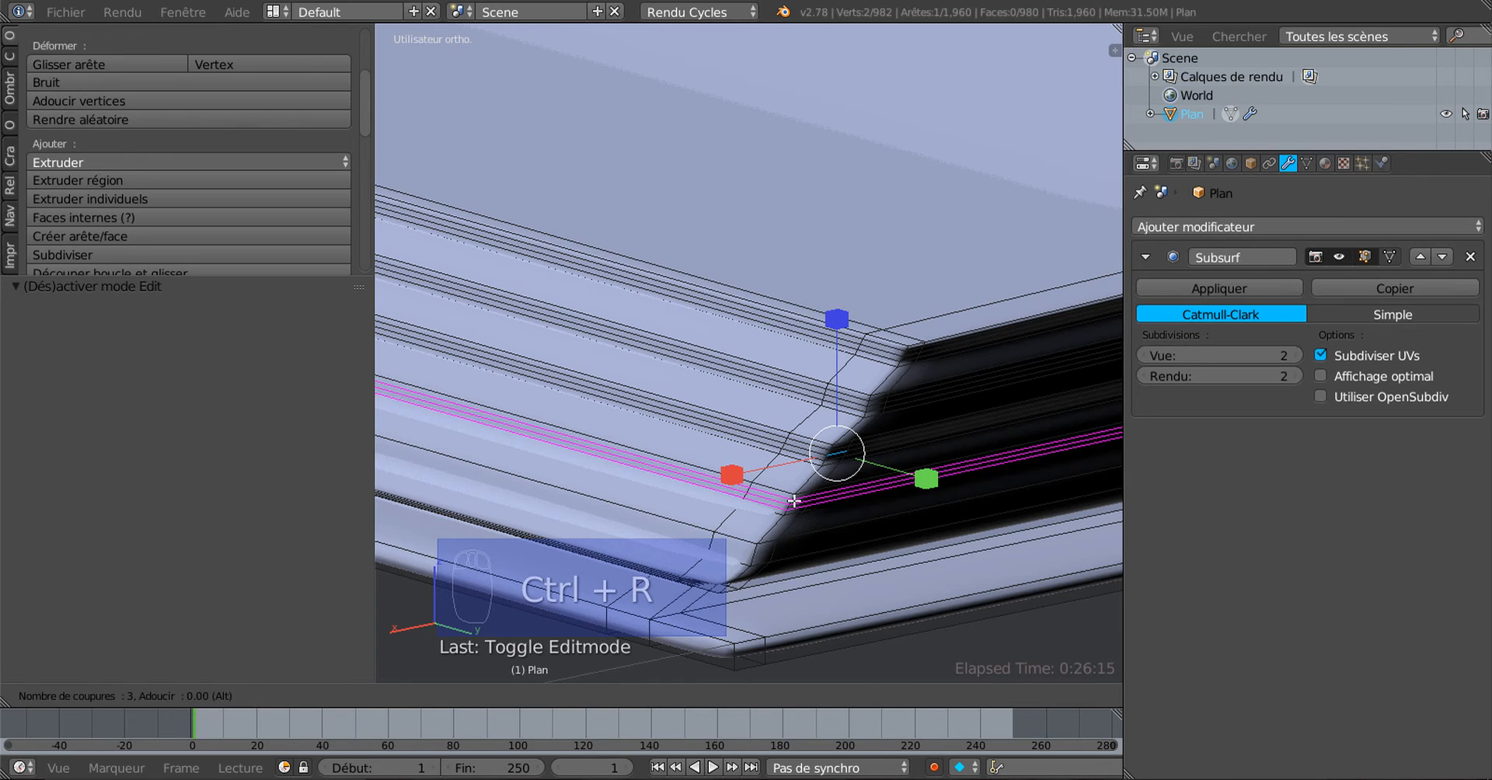
pyautogui.click(794, 502)
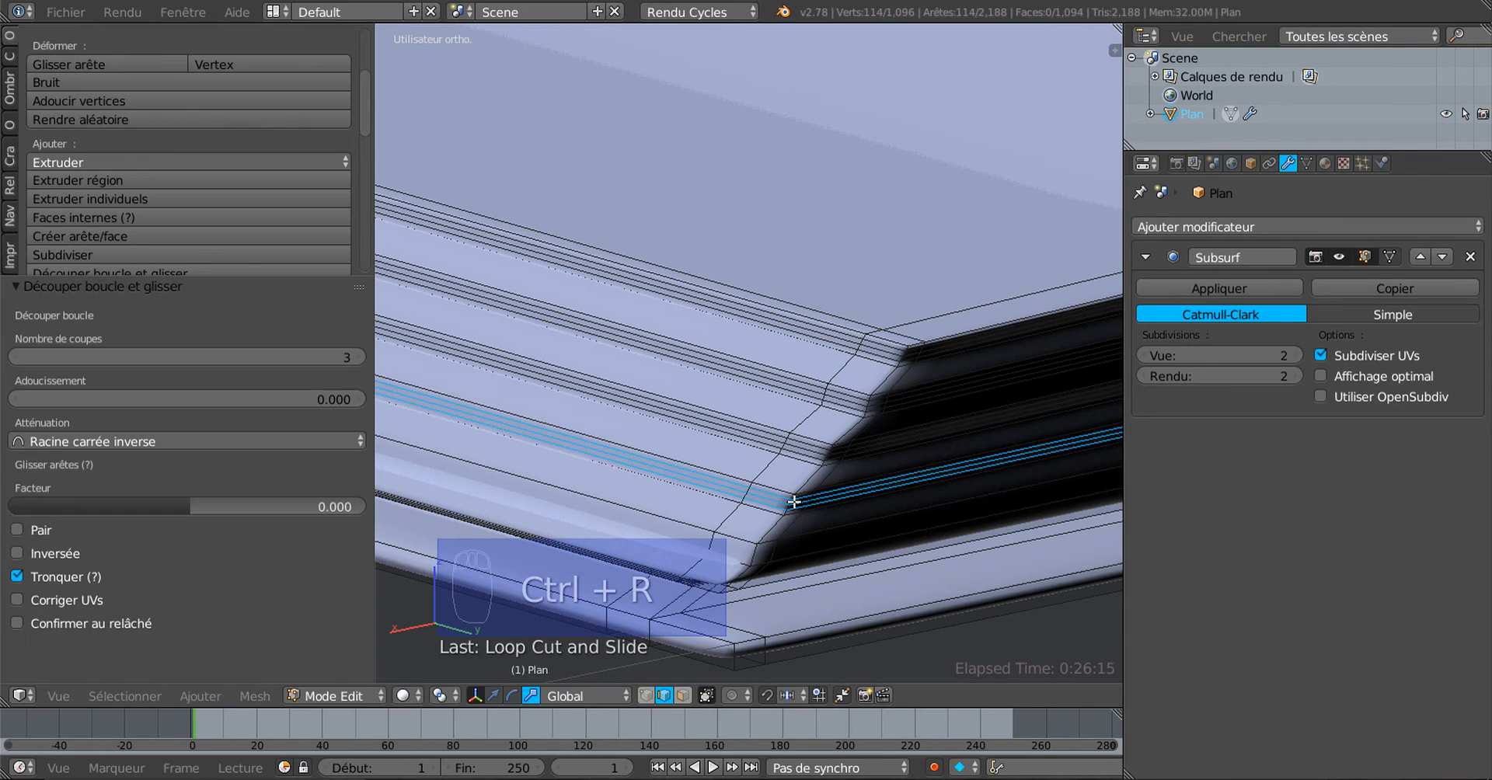
pyautogui.hotkey('ctrl', 'r')
pyautogui.click(759, 552)
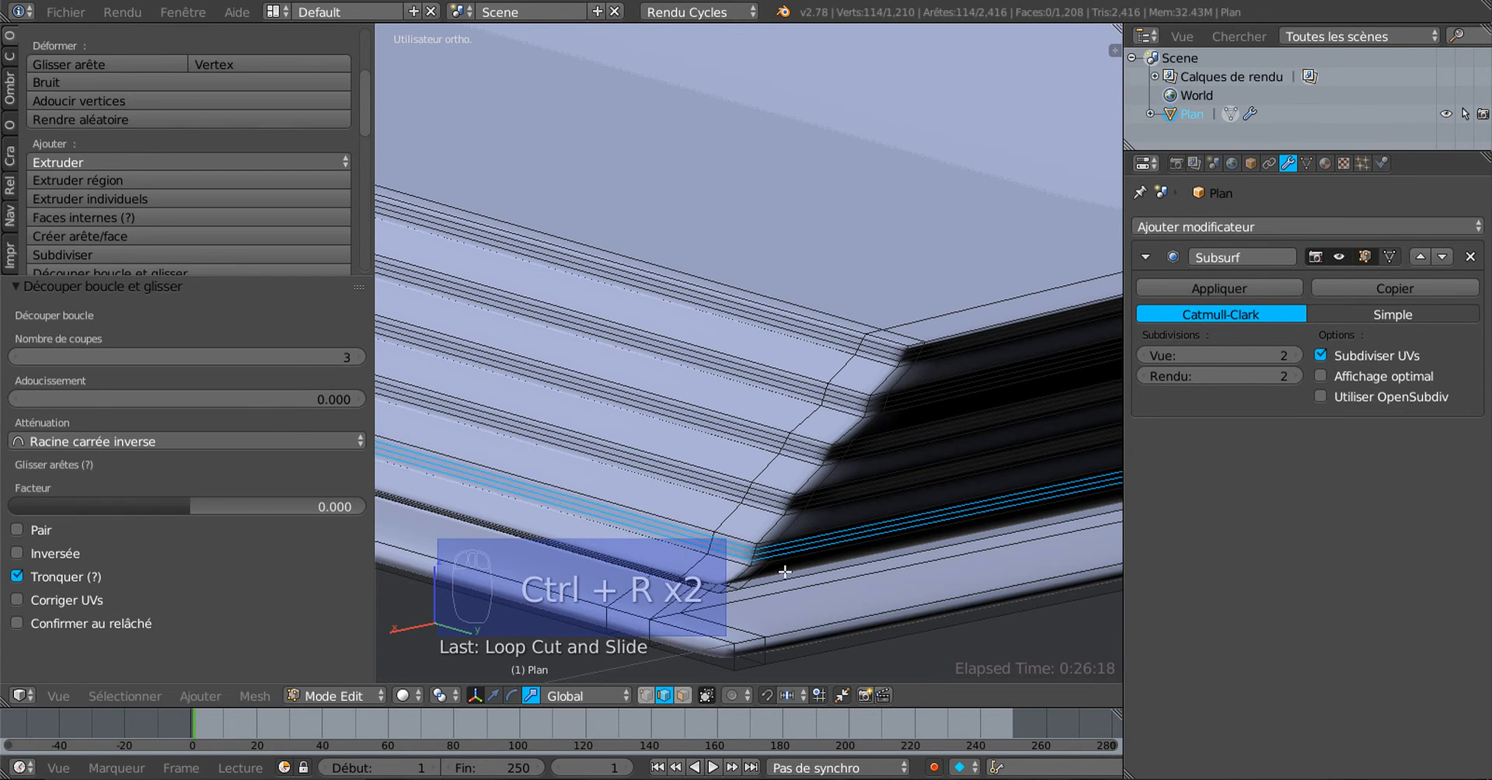
pyautogui.scroll(-3, 785, 571)
pyautogui.press('Tab')
pyautogui.moveTo(786, 573); pyautogui.dragTo(985, 591, button='middle')
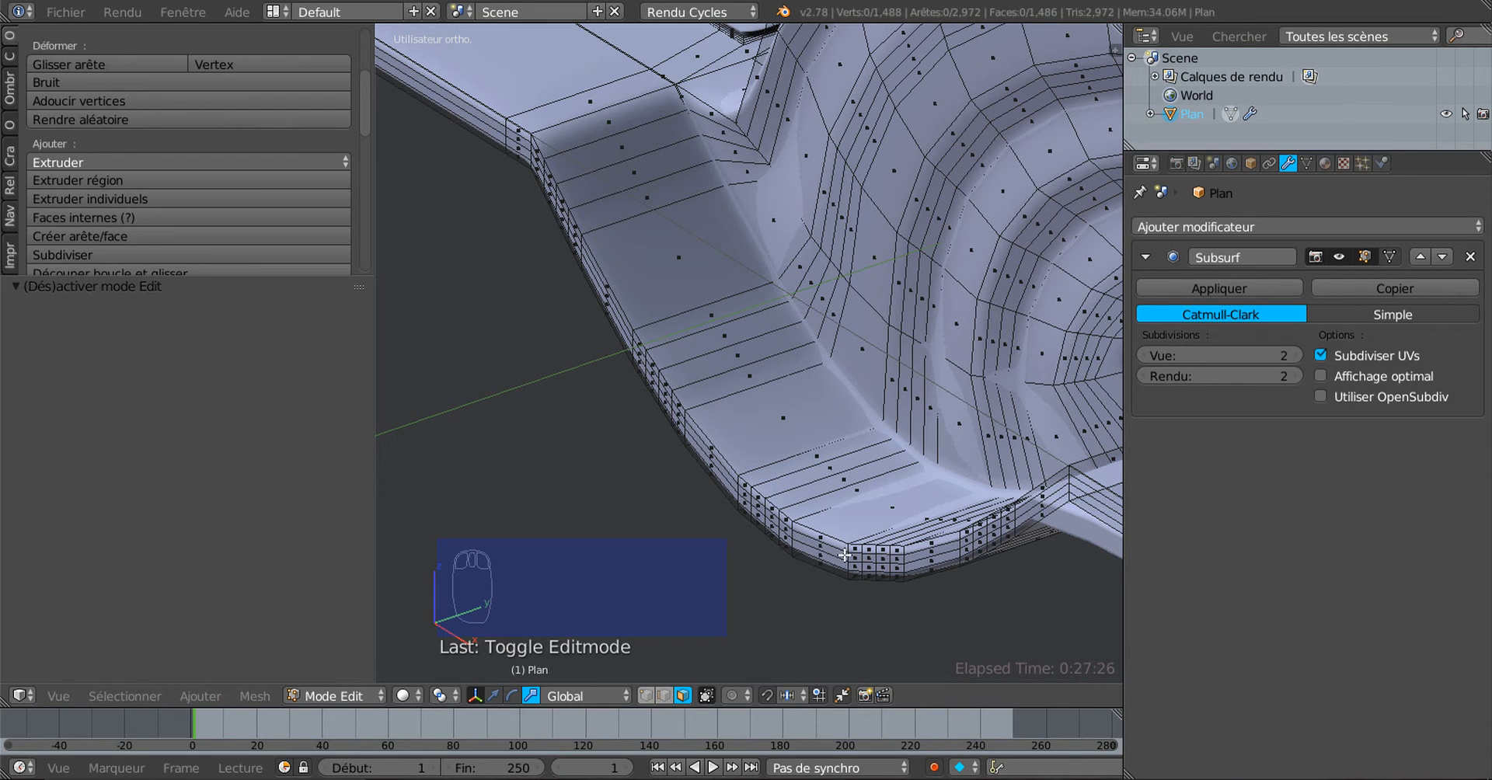
# Select the face loop around the cover's outer edge and scale it slightly along Y
pyautogui.keyDown('alt'); pyautogui.rightClick(845, 555); pyautogui.keyUp('alt')
pyautogui.scroll(3, 855, 547)
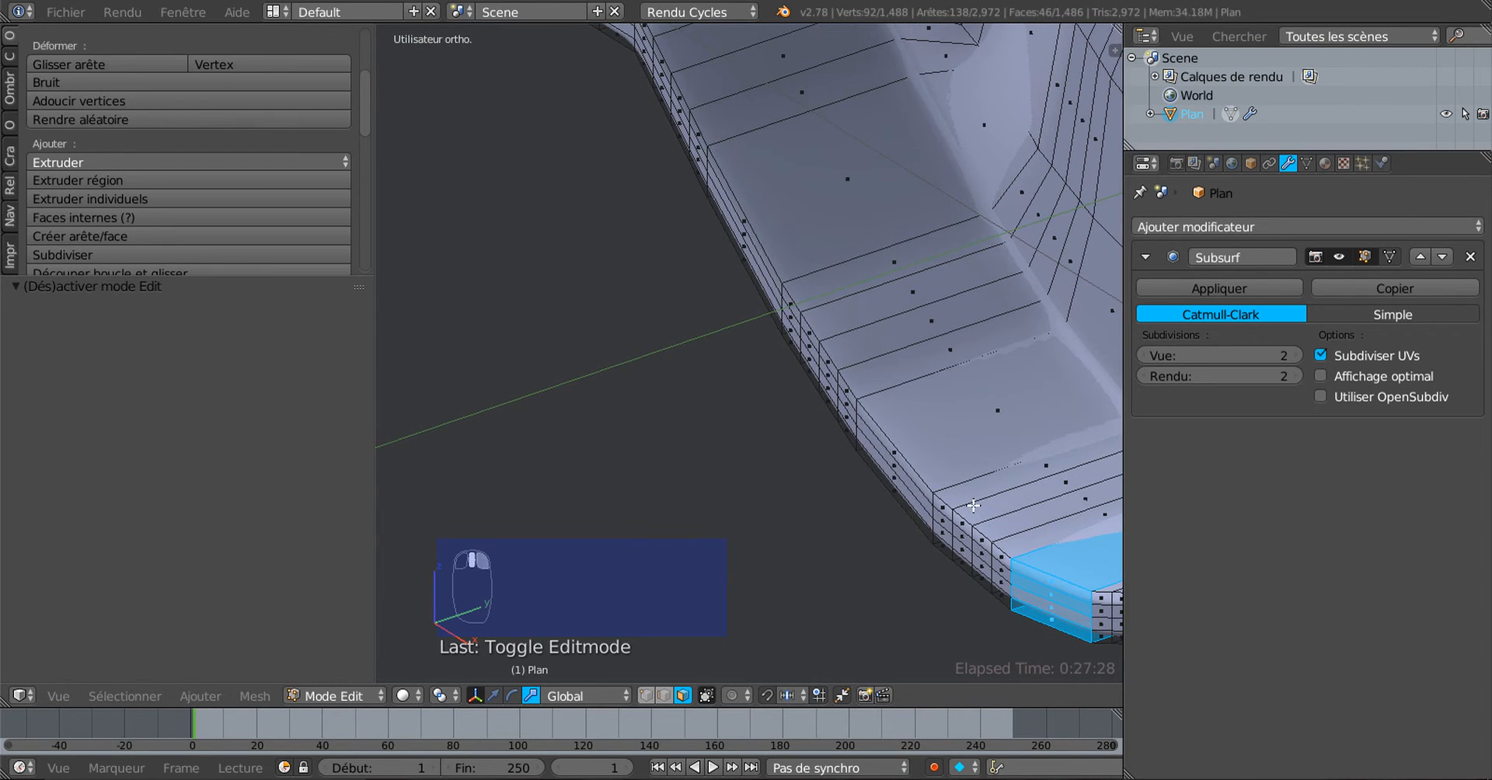
pyautogui.moveTo(973, 505); pyautogui.dragTo(867, 544, button='middle')
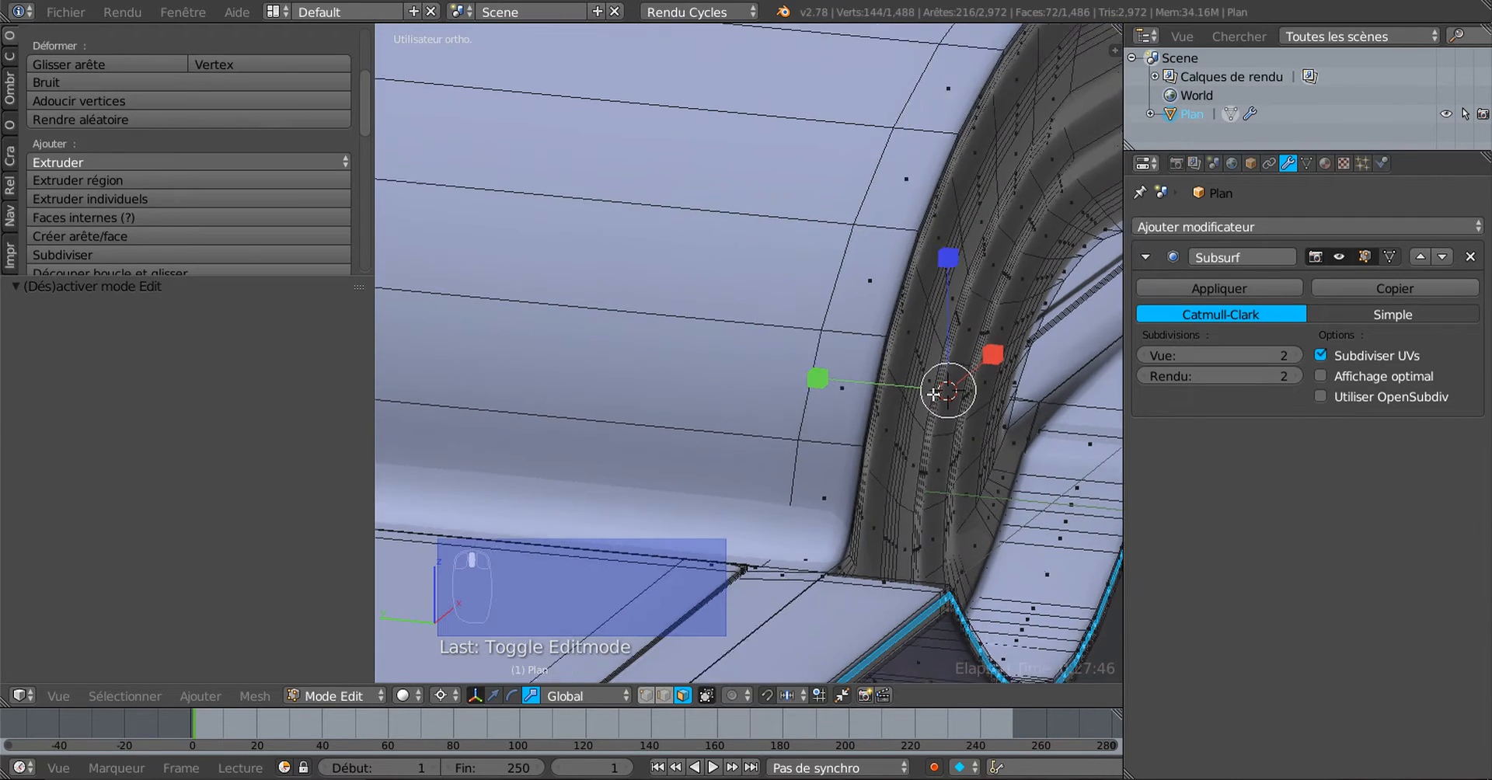
pyautogui.moveTo(933, 394); pyautogui.dragTo(712, 312, button='middle')
pyautogui.scroll(4, 820, 515)
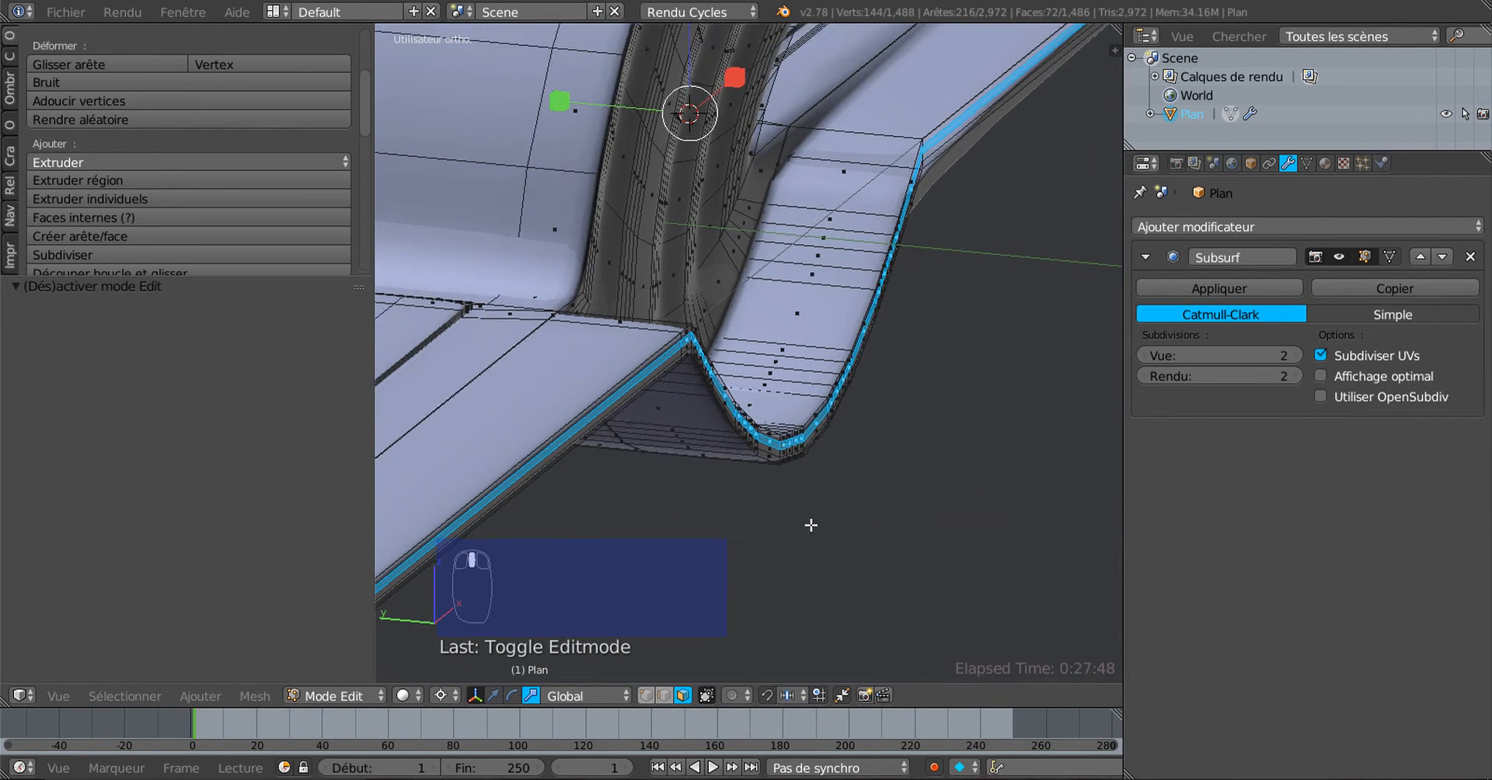
pyautogui.click(953, 562)
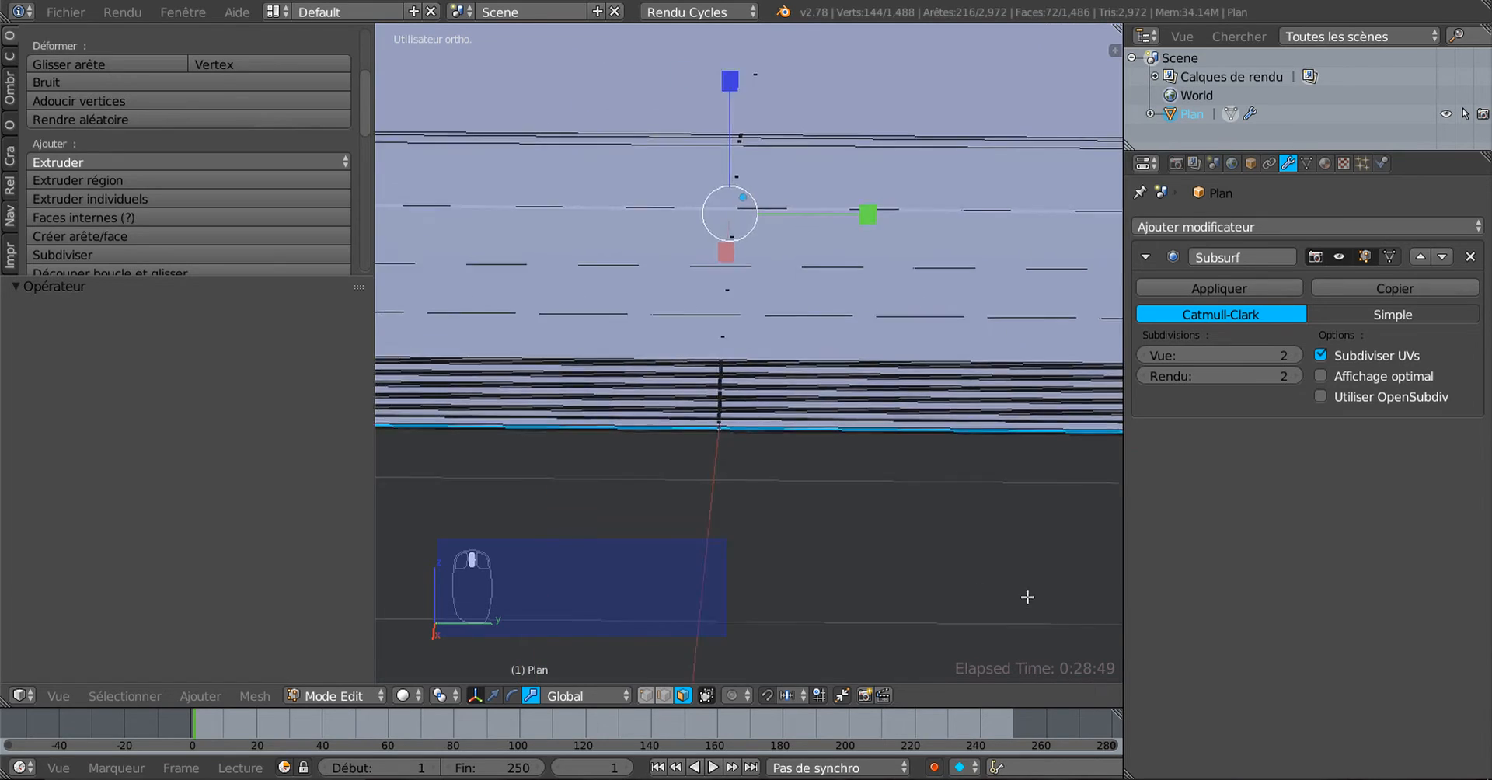
pyautogui.moveTo(1026, 599); pyautogui.dragTo(916, 500, button='middle')
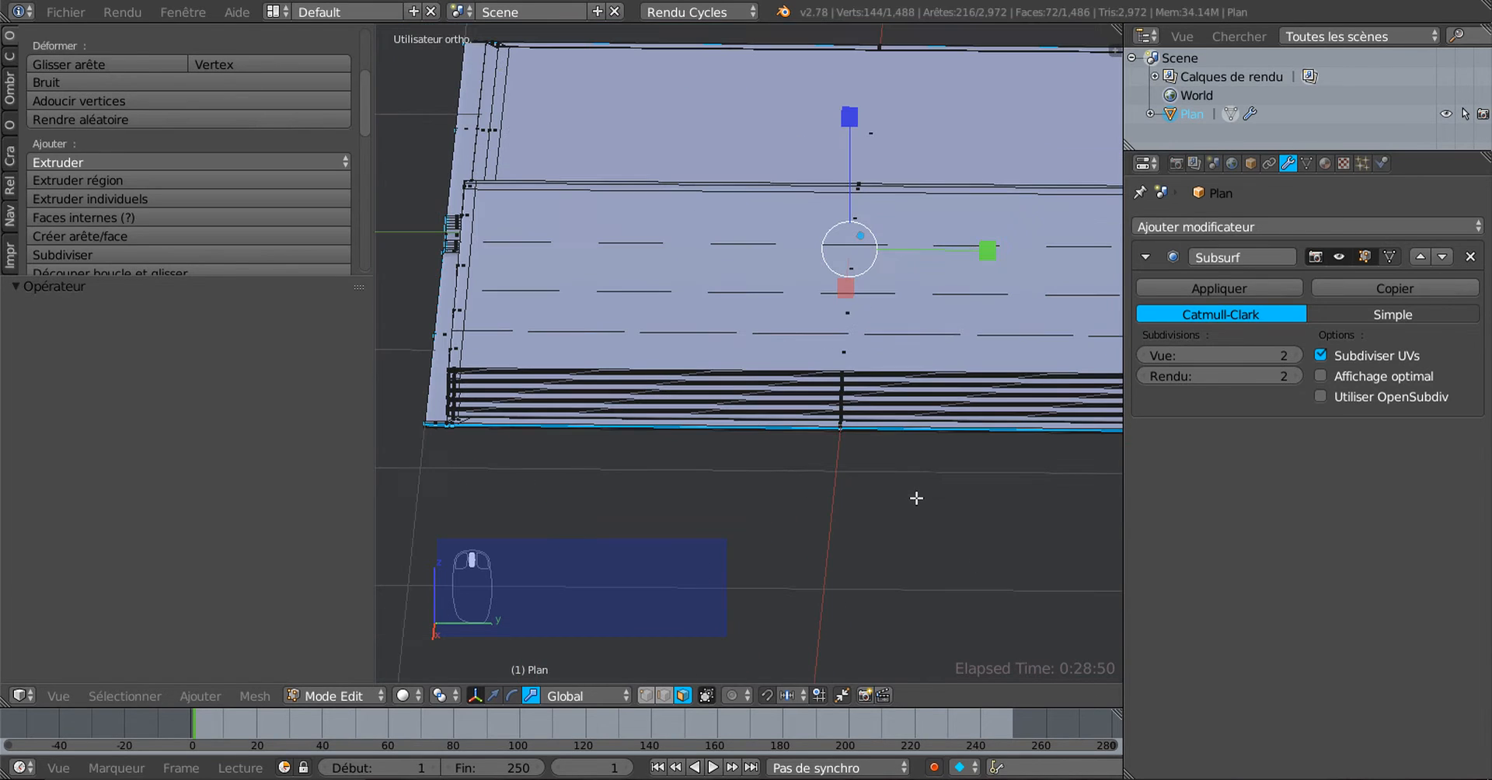
pyautogui.moveTo(985, 249); pyautogui.dragTo(983, 249)
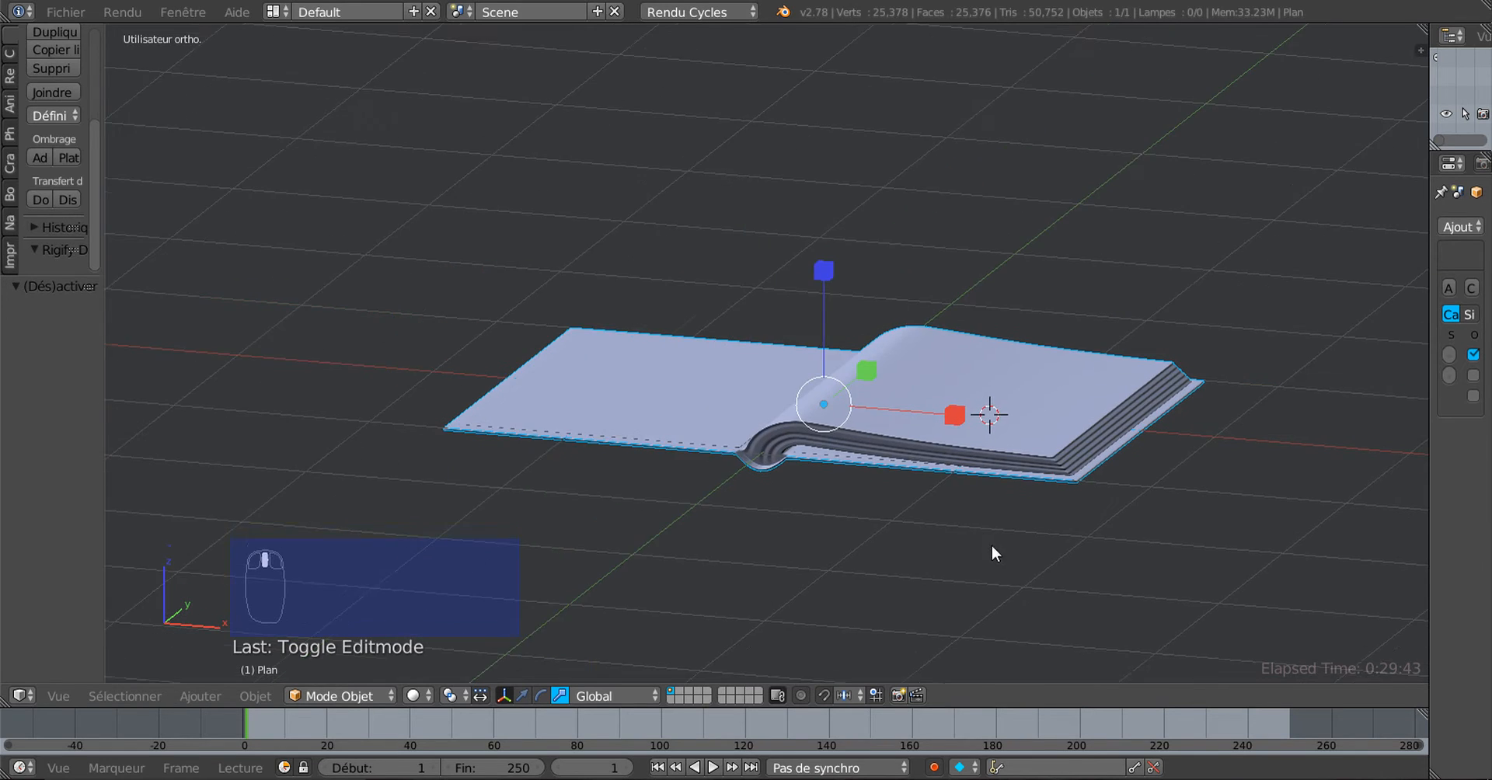
# Add two loop cuts across the whole book near its -Y end, slid to factors -0.967 and 0.969
pyautogui.moveTo(993, 550)
pyautogui.mouseDown(button='middle')
pyautogui.moveTo(929, 549)
pyautogui.moveTo(846, 476)
pyautogui.moveTo(909, 317)
pyautogui.moveTo(920, 451)
pyautogui.moveTo(902, 521)
pyautogui.mouseUp(button='middle')
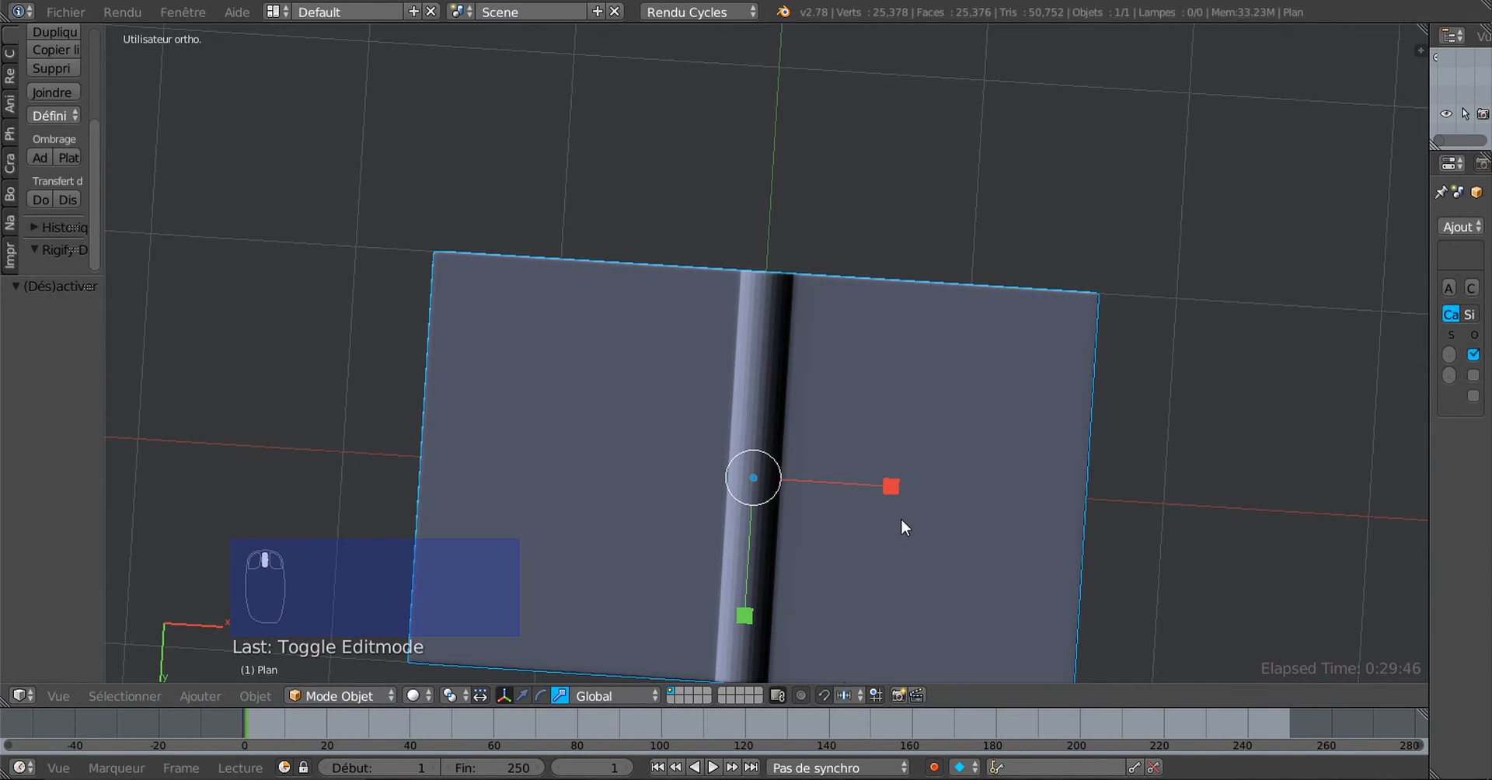
pyautogui.press('ctrl+KP_7')
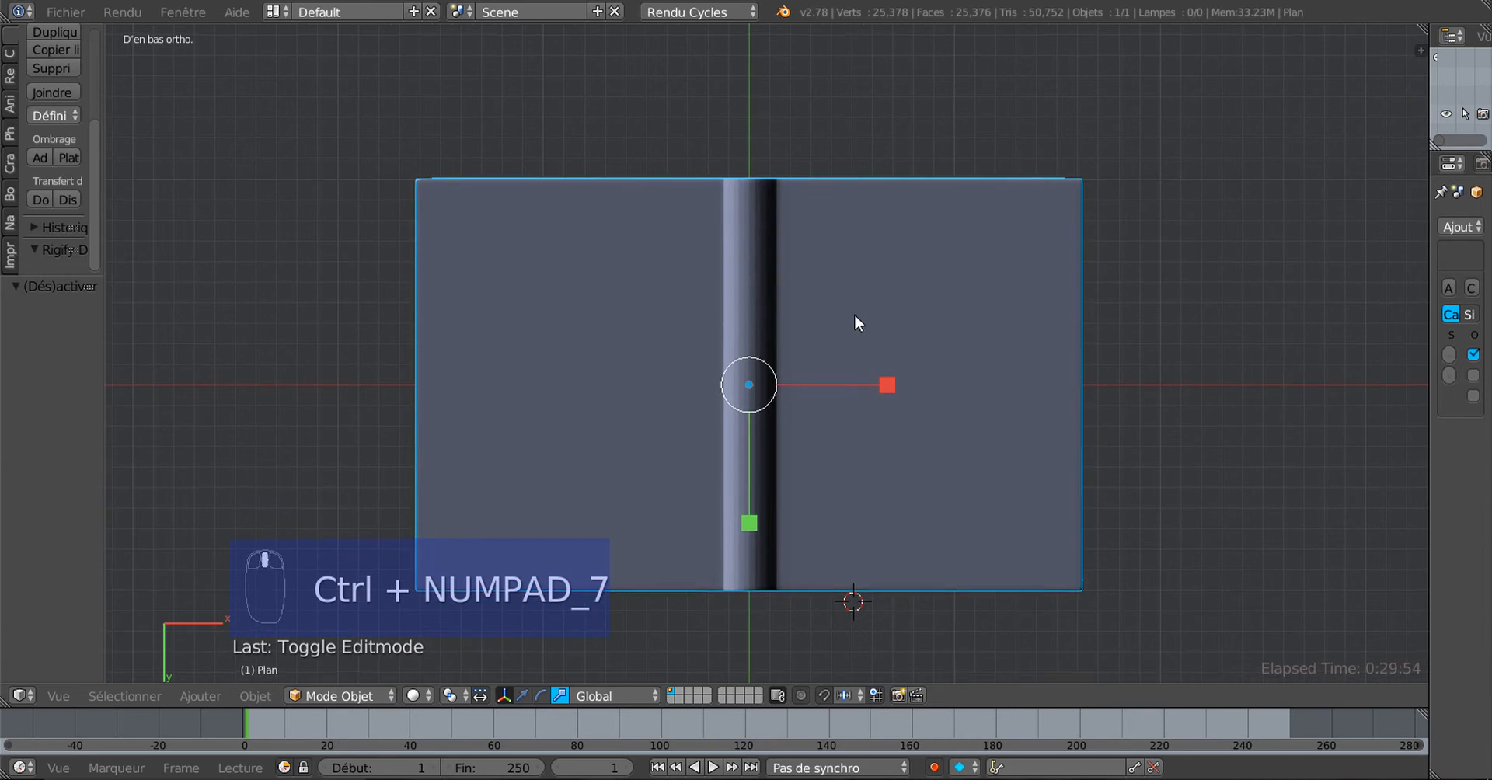
pyautogui.scroll(2, 829, 310)
pyautogui.scroll(-1, 843, 301)
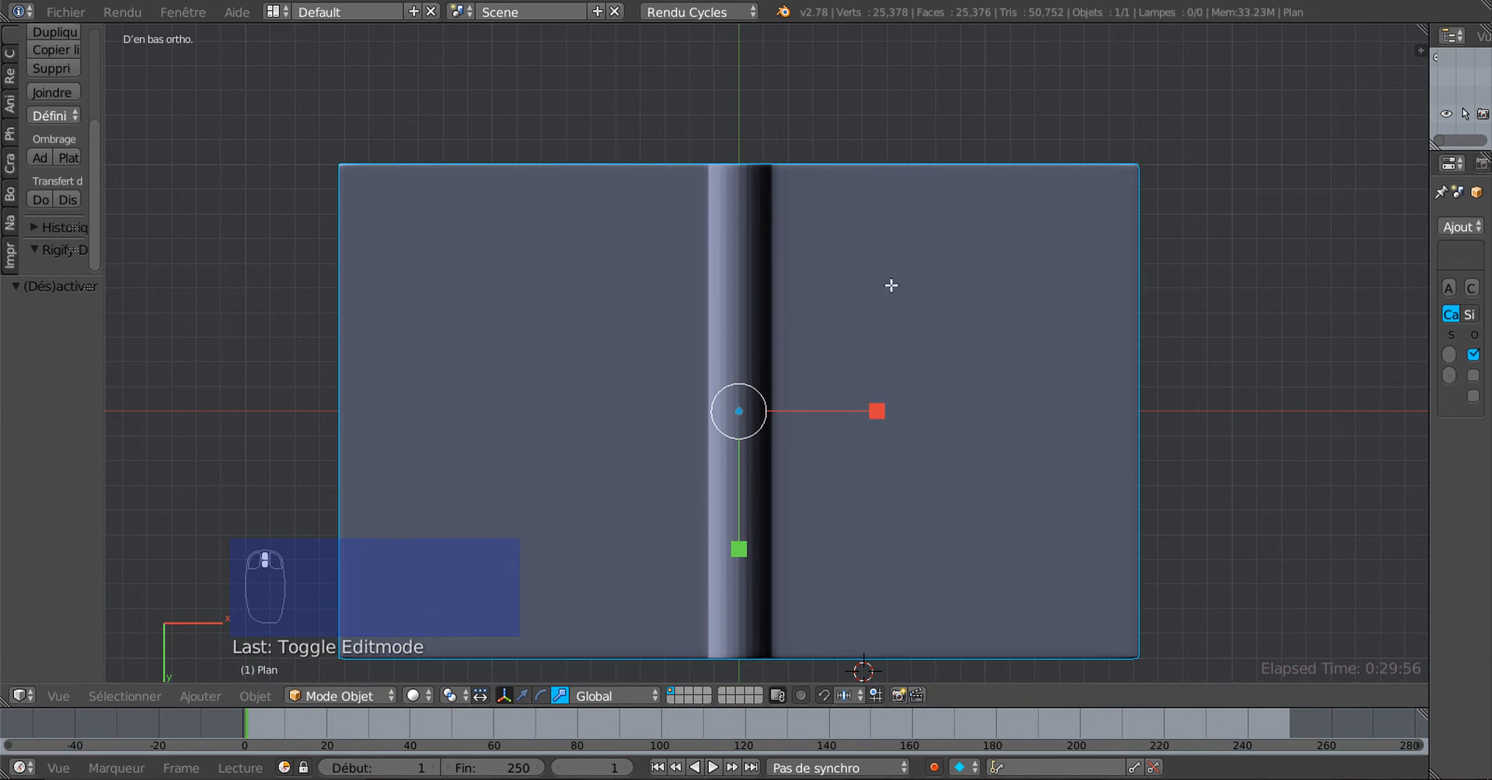
pyautogui.press('Tab')
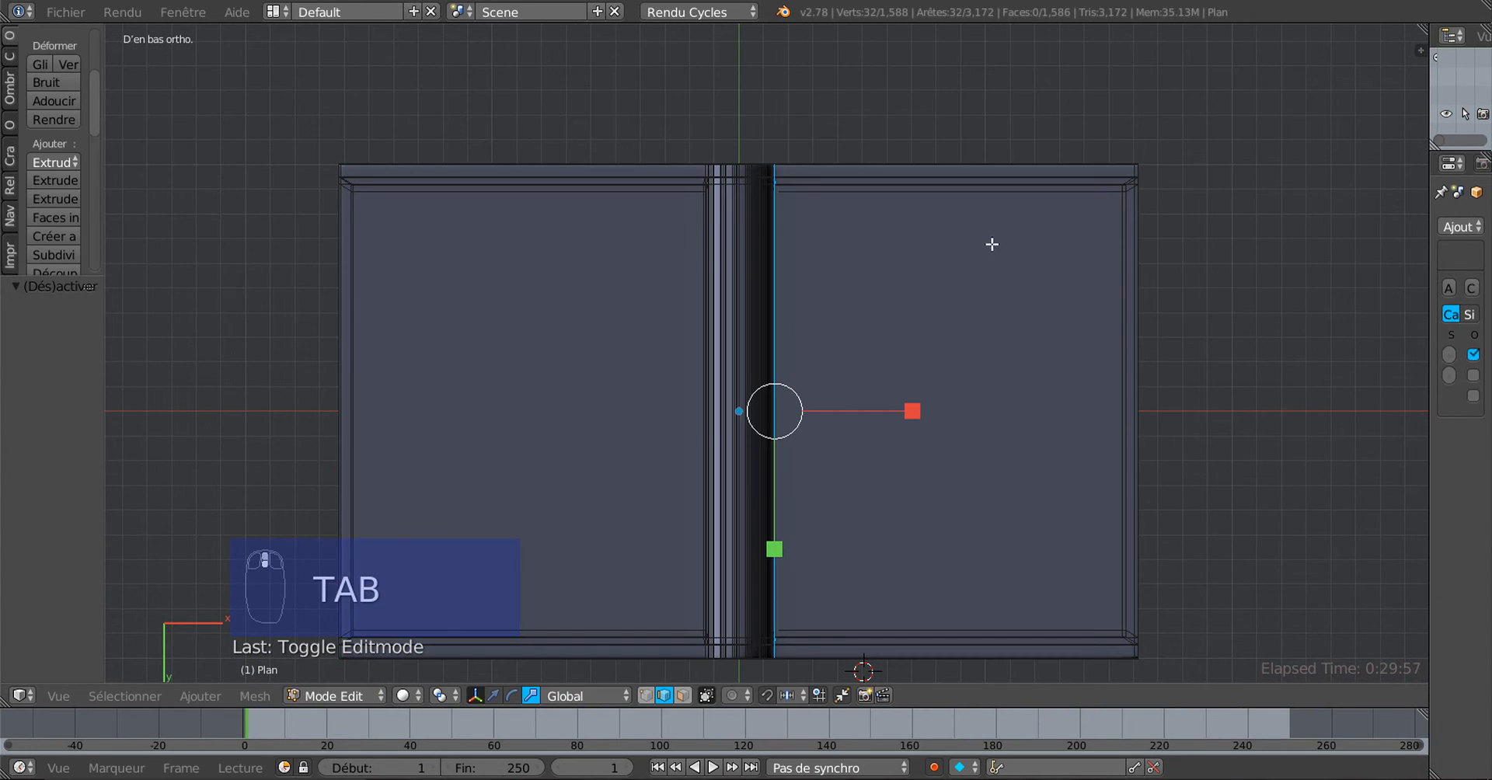
pyautogui.hotkey('ctrl', 'r')
pyautogui.click(1100, 236)
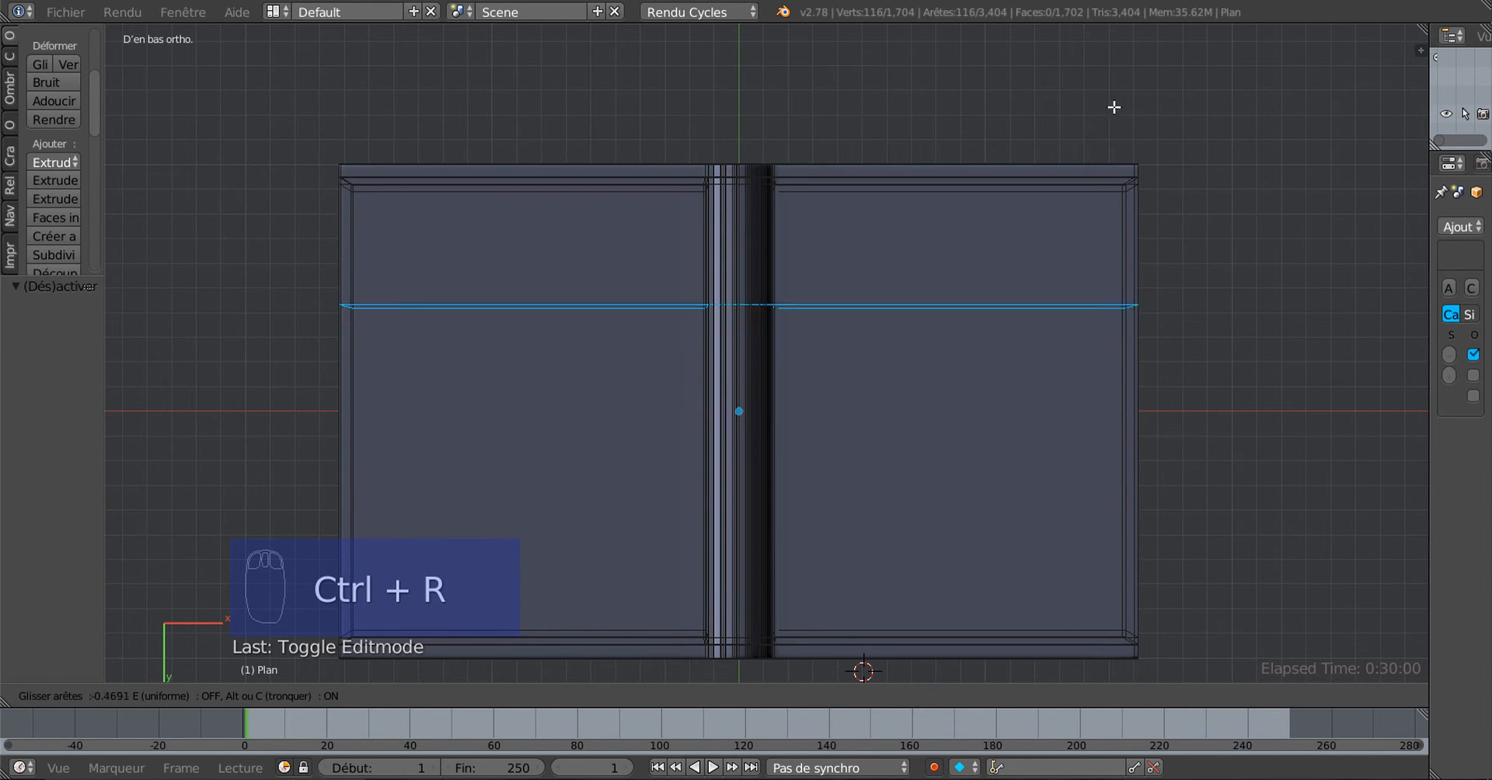
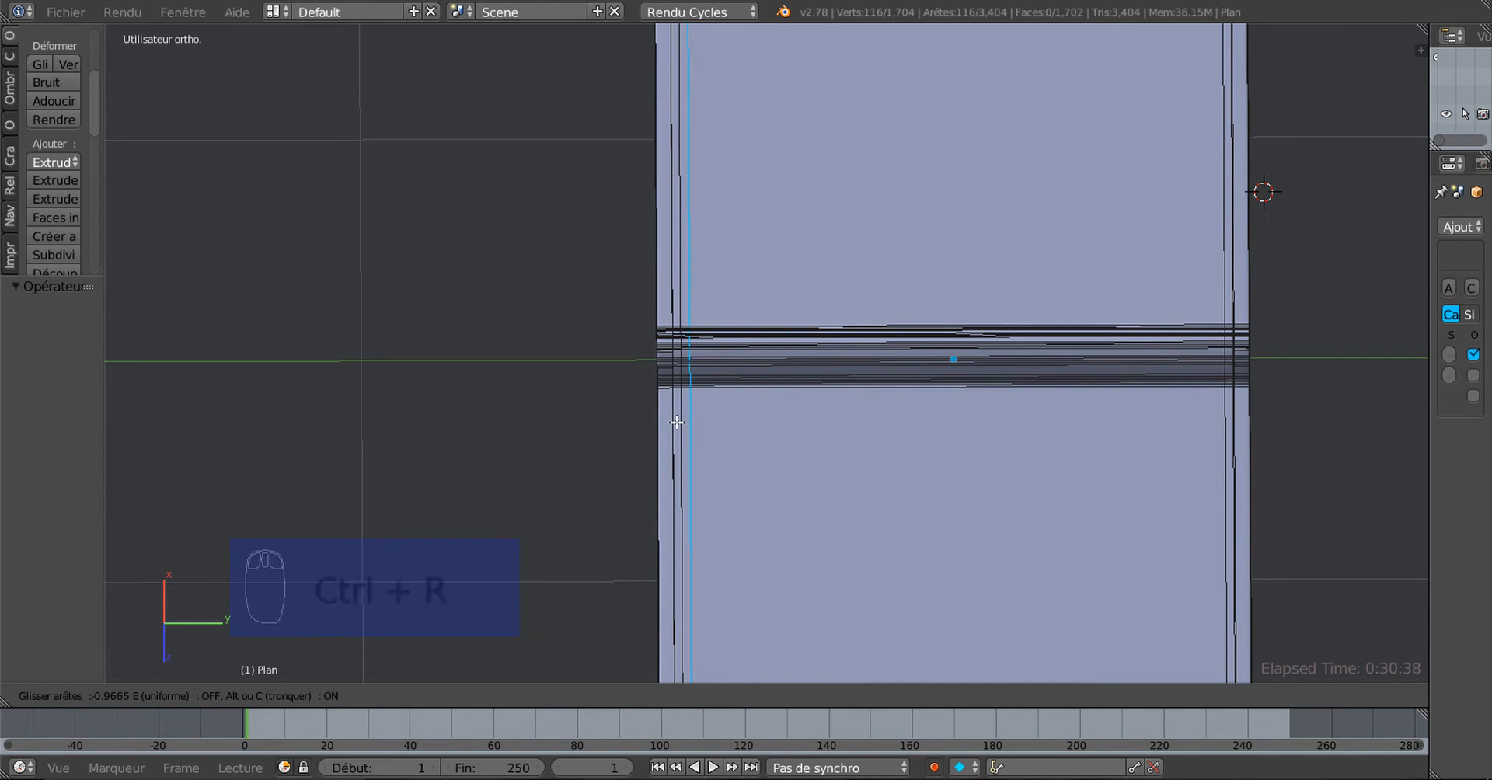
pyautogui.click(677, 417)
pyautogui.hotkey('ctrl', 'r')
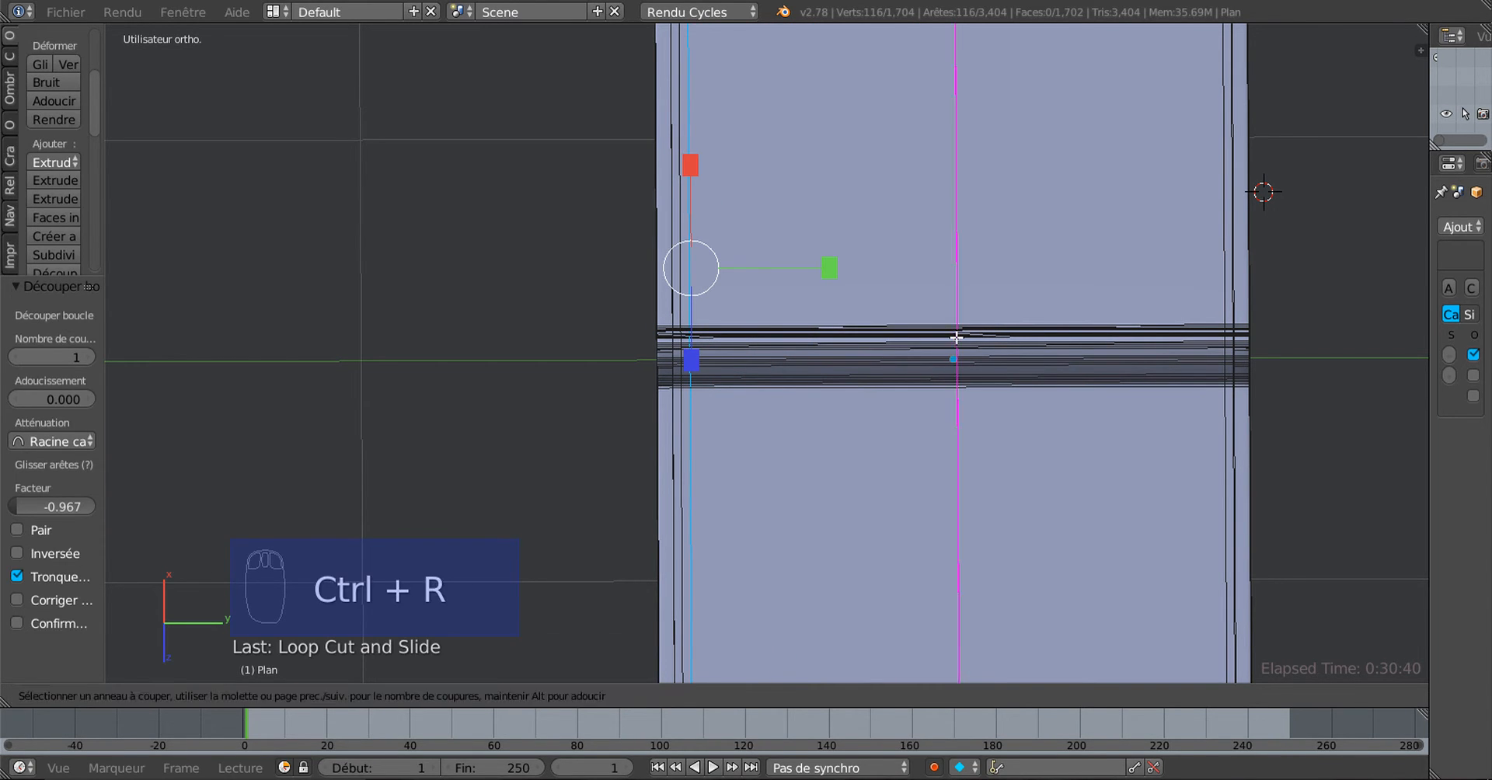
pyautogui.click(958, 336)
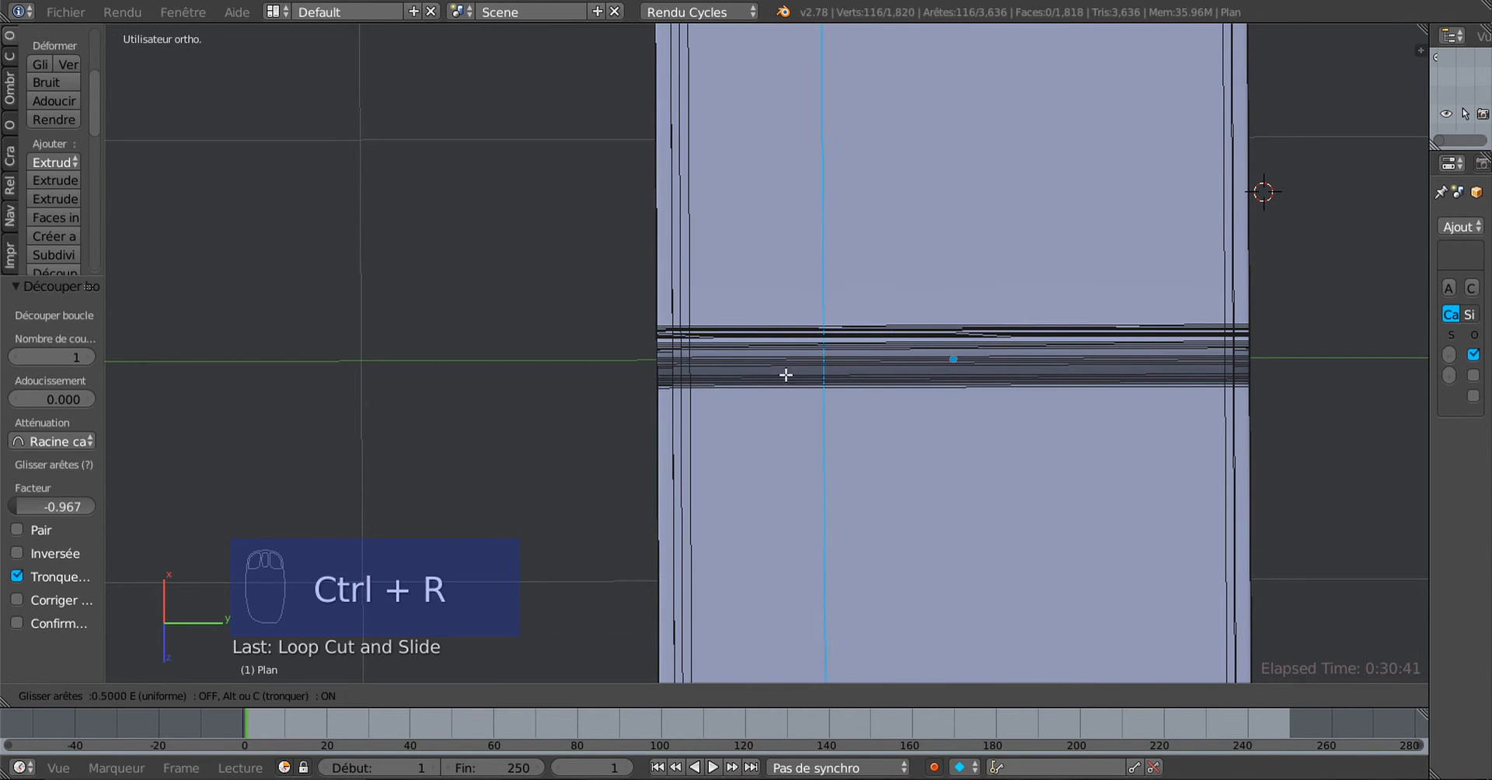
pyautogui.click(697, 443)
# Add two further loop cuts inward of those at the -Y end, slid to factors 0.971 and 0.965
pyautogui.scroll(2, 713, 419)
pyautogui.keyDown('shift'); pyautogui.moveTo(733, 419); pyautogui.dragTo(949, 397, button='middle'); pyautogui.keyUp('shift')
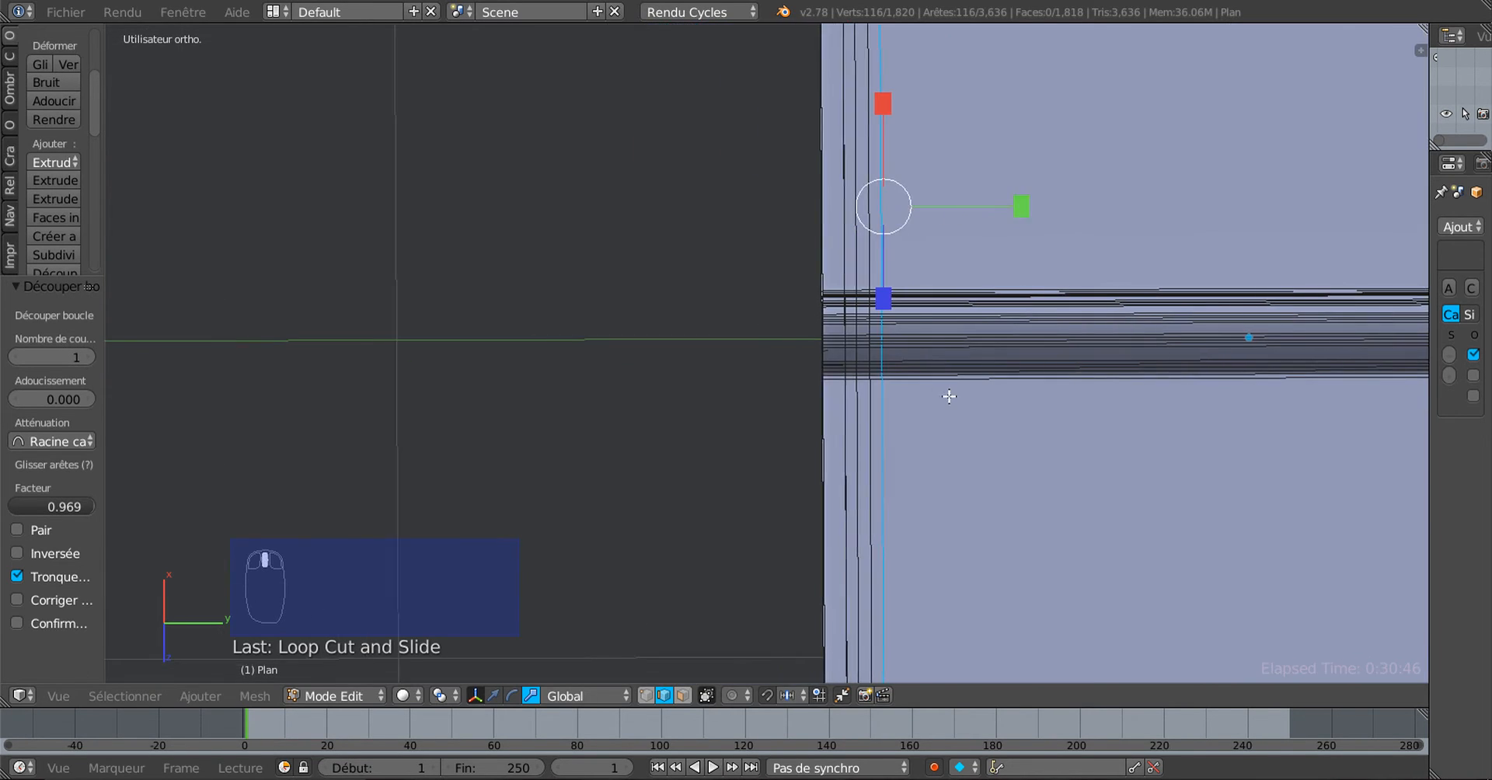
pyautogui.scroll(3, 888, 399)
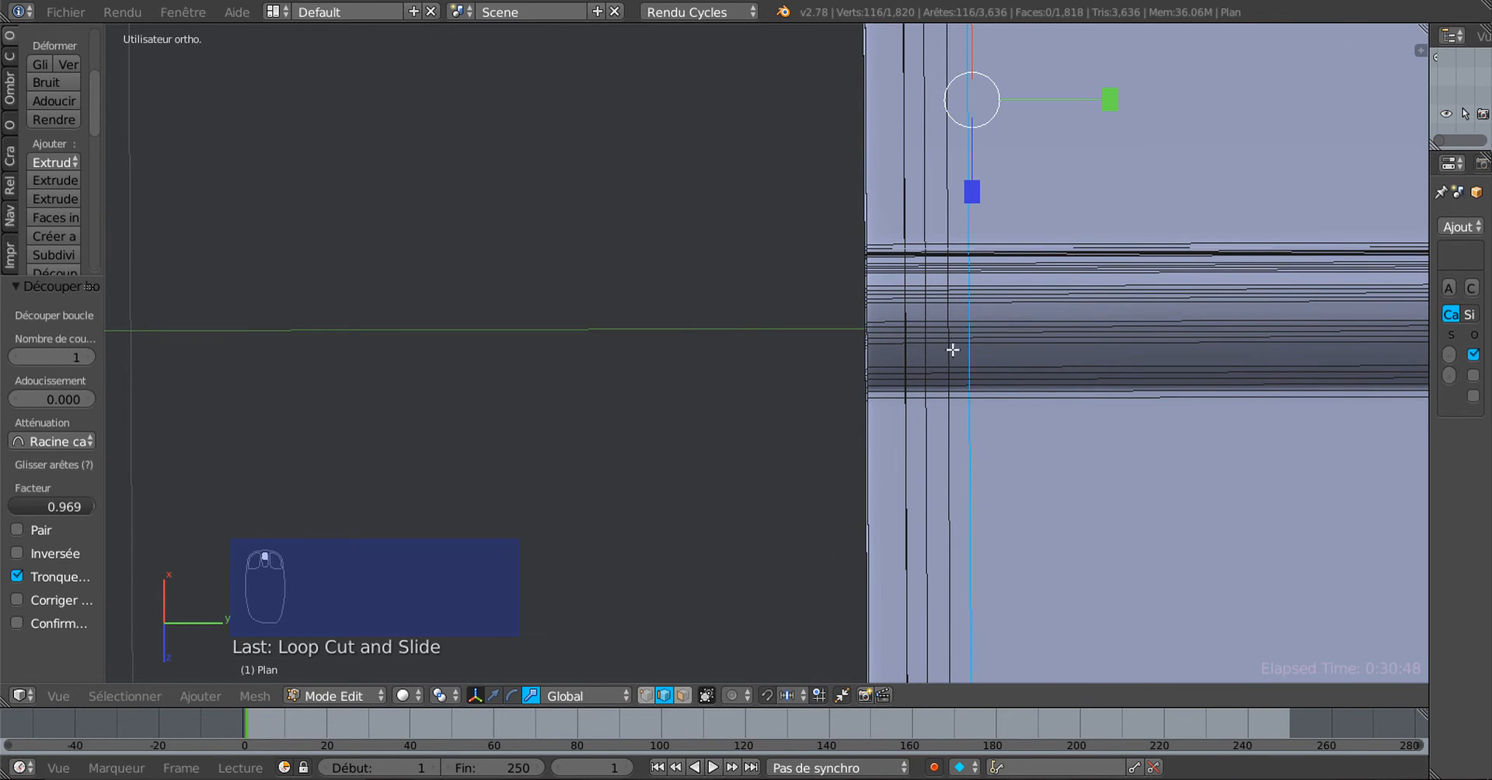
pyautogui.keyDown('shift'); pyautogui.moveTo(1046, 418); pyautogui.dragTo(746, 347, button='middle'); pyautogui.keyUp('shift')
pyautogui.scroll(-2, 764, 340)
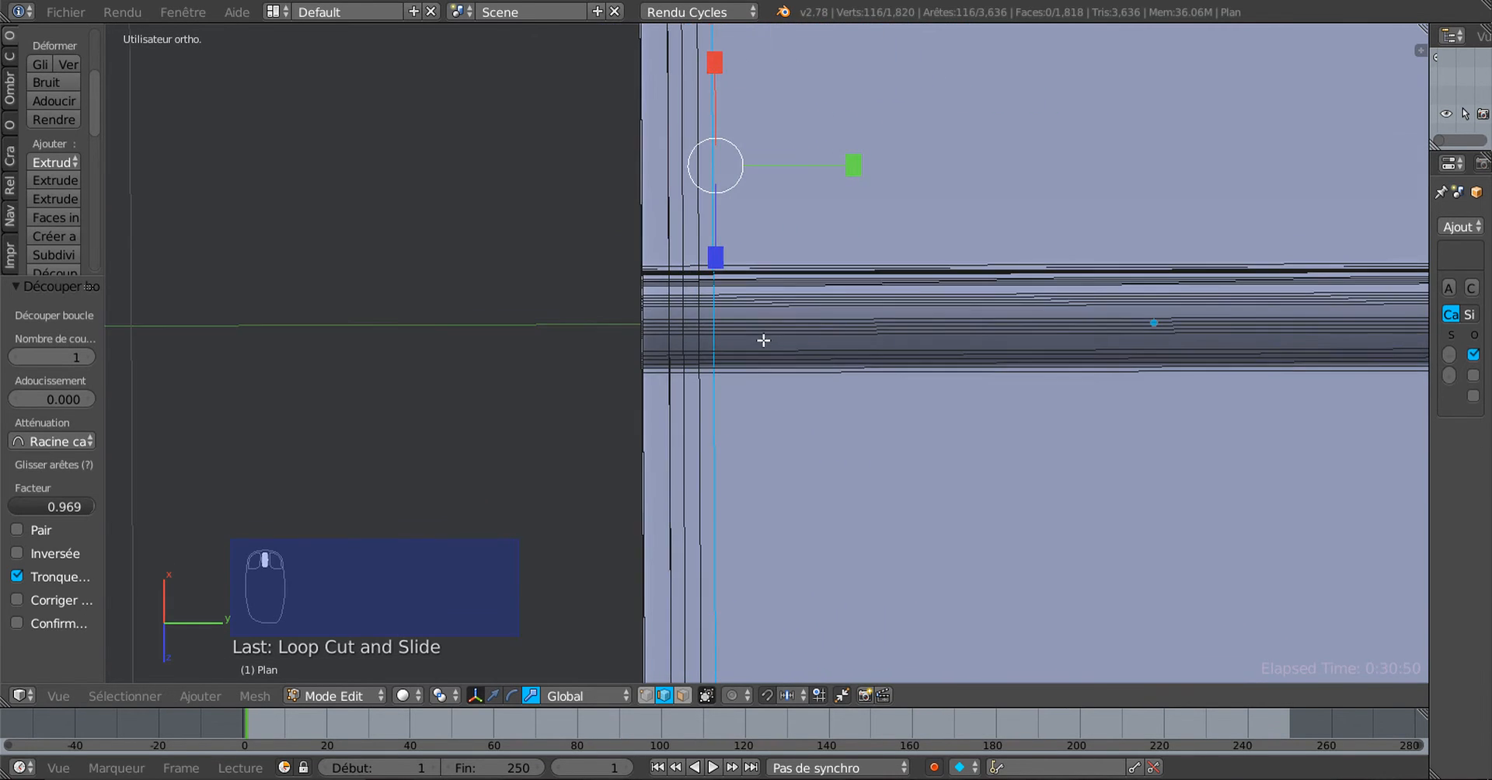
pyautogui.scroll(-1, 1090, 324)
pyautogui.hotkey('ctrl', 'r')
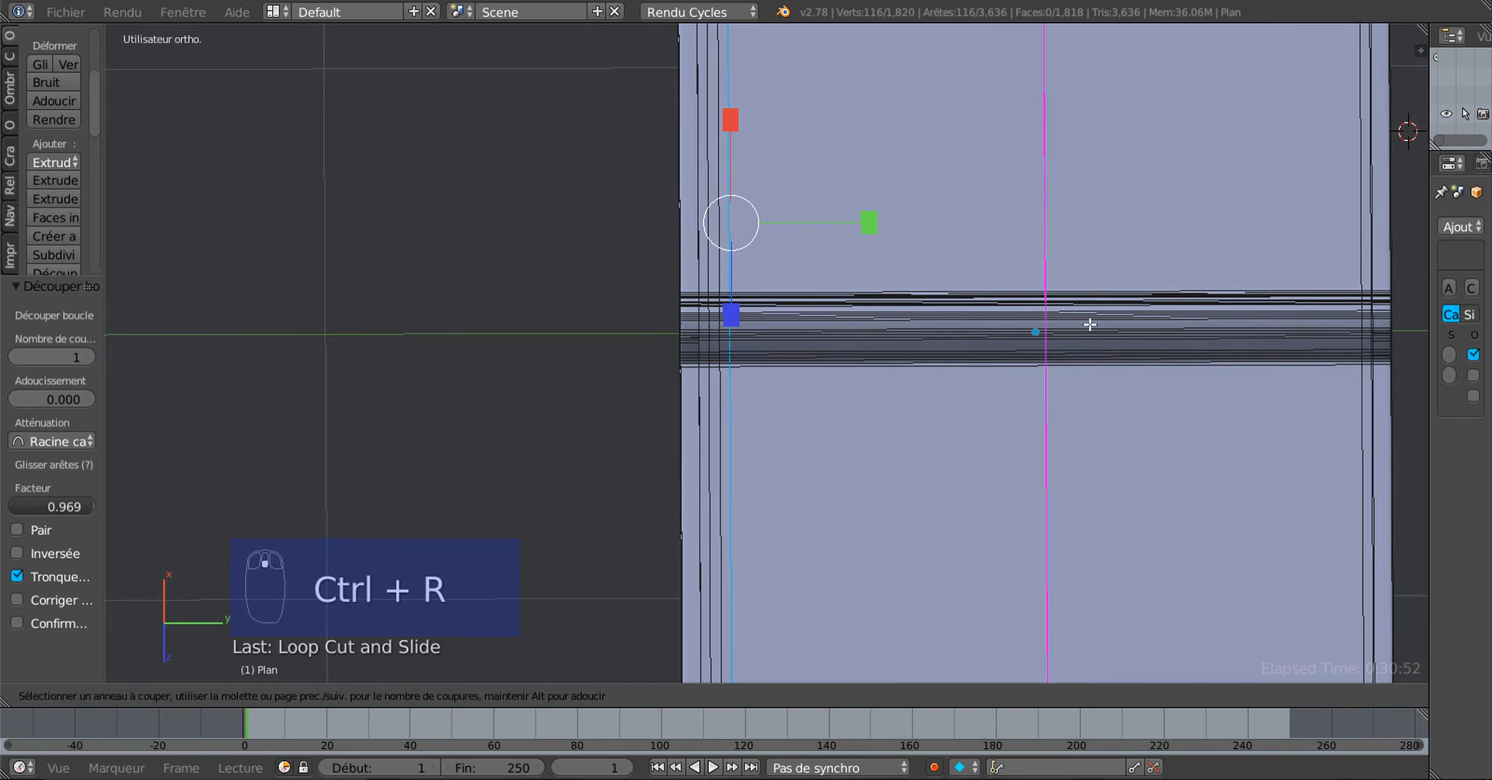
pyautogui.click(1089, 326)
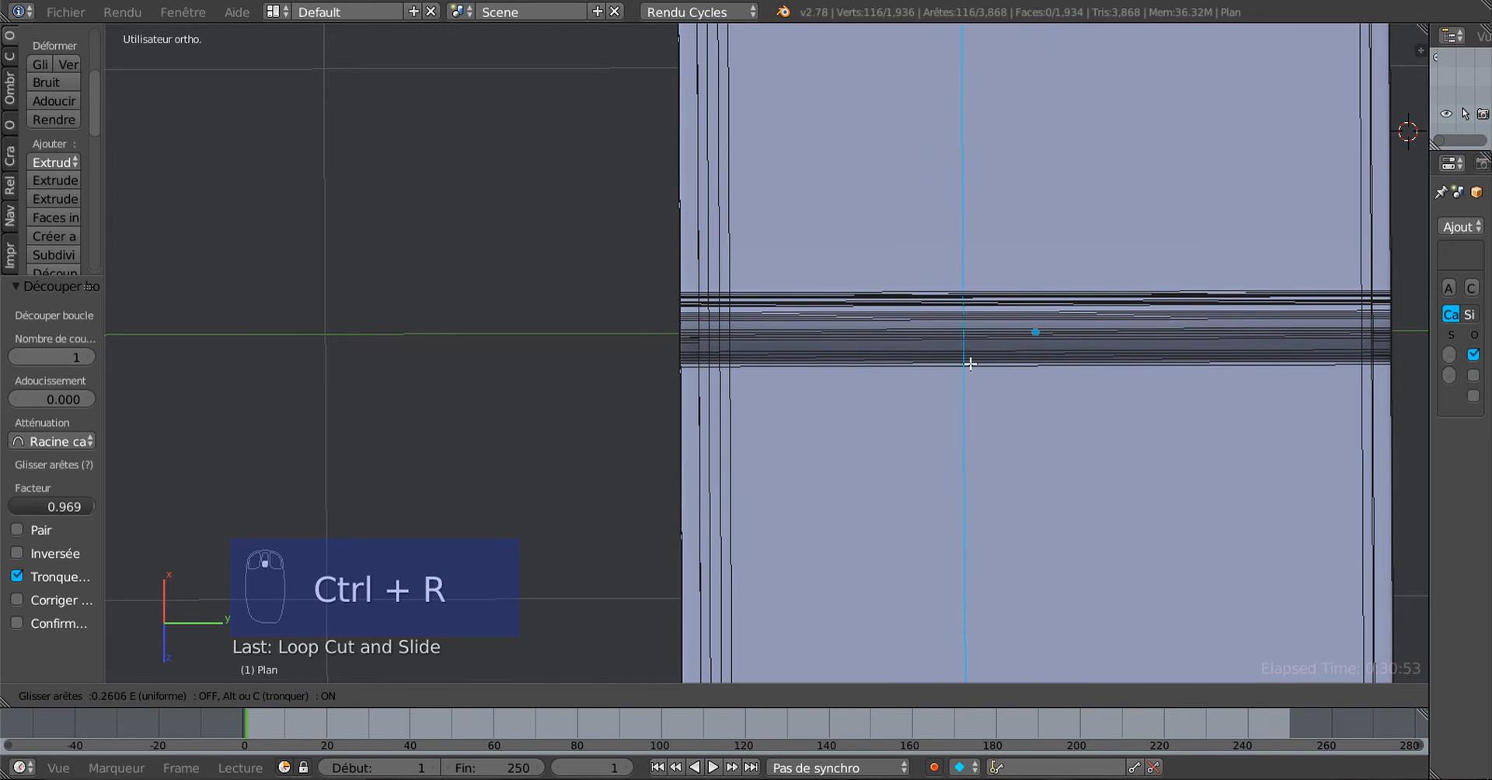
pyautogui.click(784, 437)
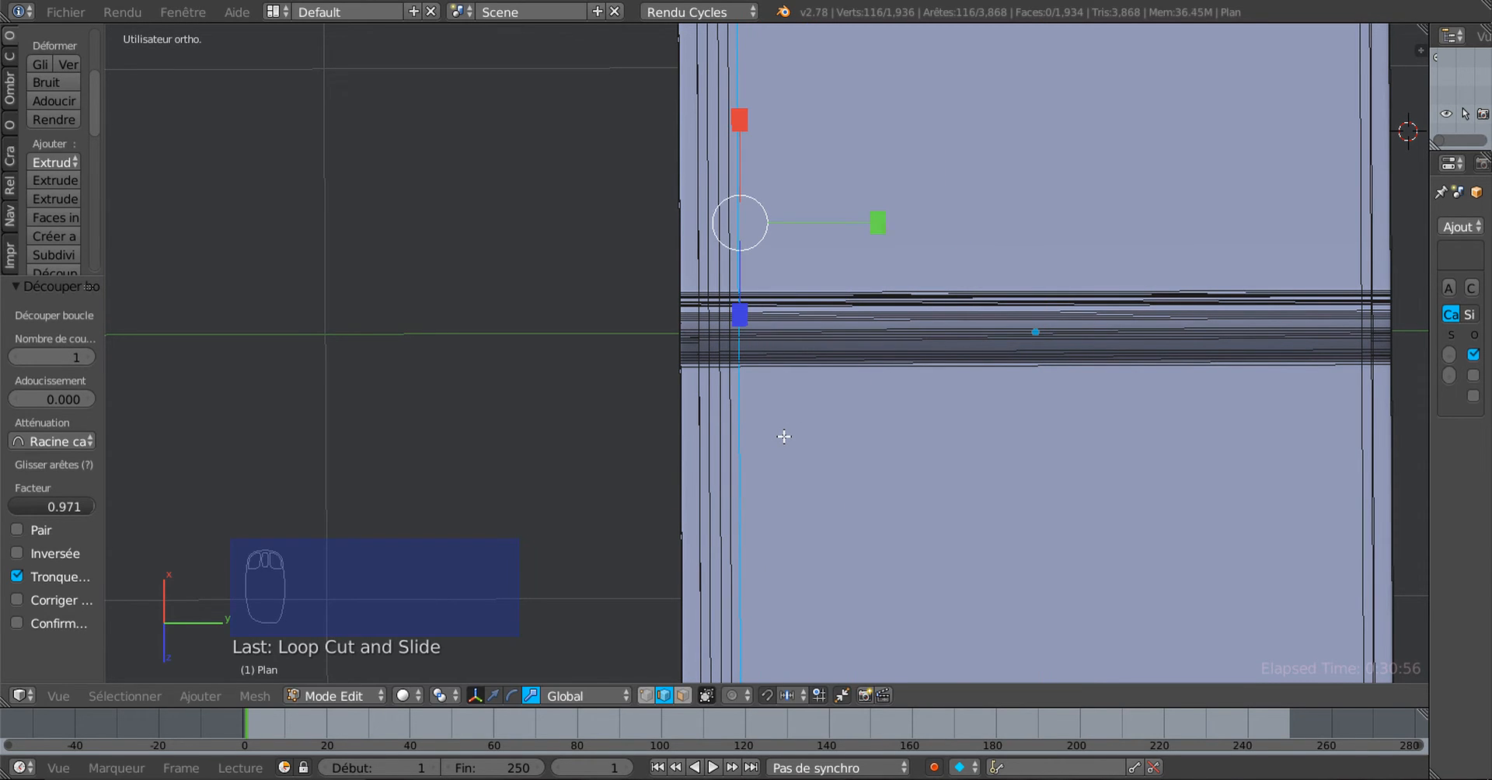
pyautogui.hotkey('ctrl', 'r')
pyautogui.click(1096, 326)
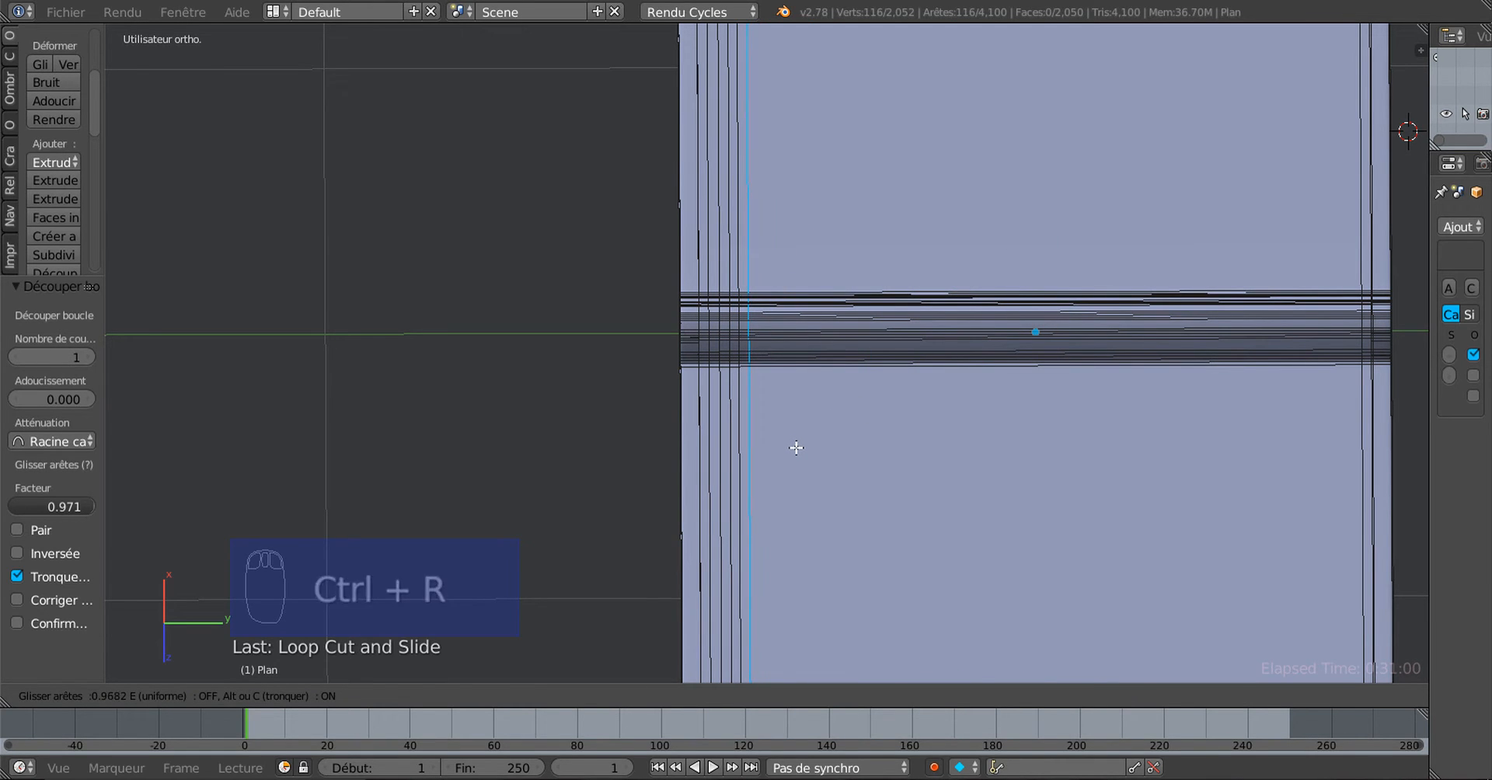
pyautogui.click(796, 446)
# Use the translate manipulator to move the innermost loop at the -Y end by -0.004 along Y
pyautogui.scroll(2, 766, 436)
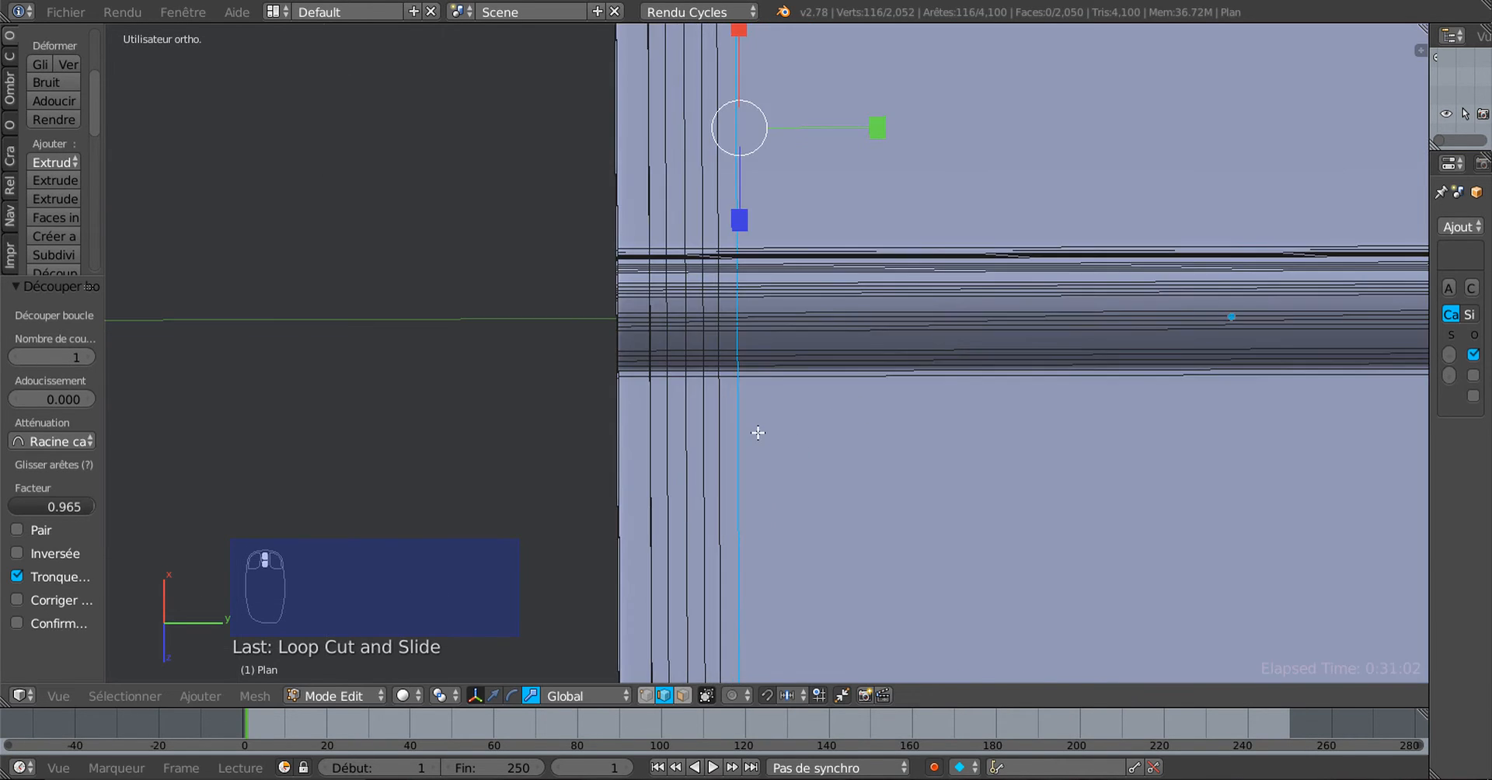
pyautogui.scroll(2, 758, 433)
pyautogui.keyDown('shift'); pyautogui.moveTo(954, 336); pyautogui.dragTo(1043, 344, button='middle'); pyautogui.keyUp('shift')
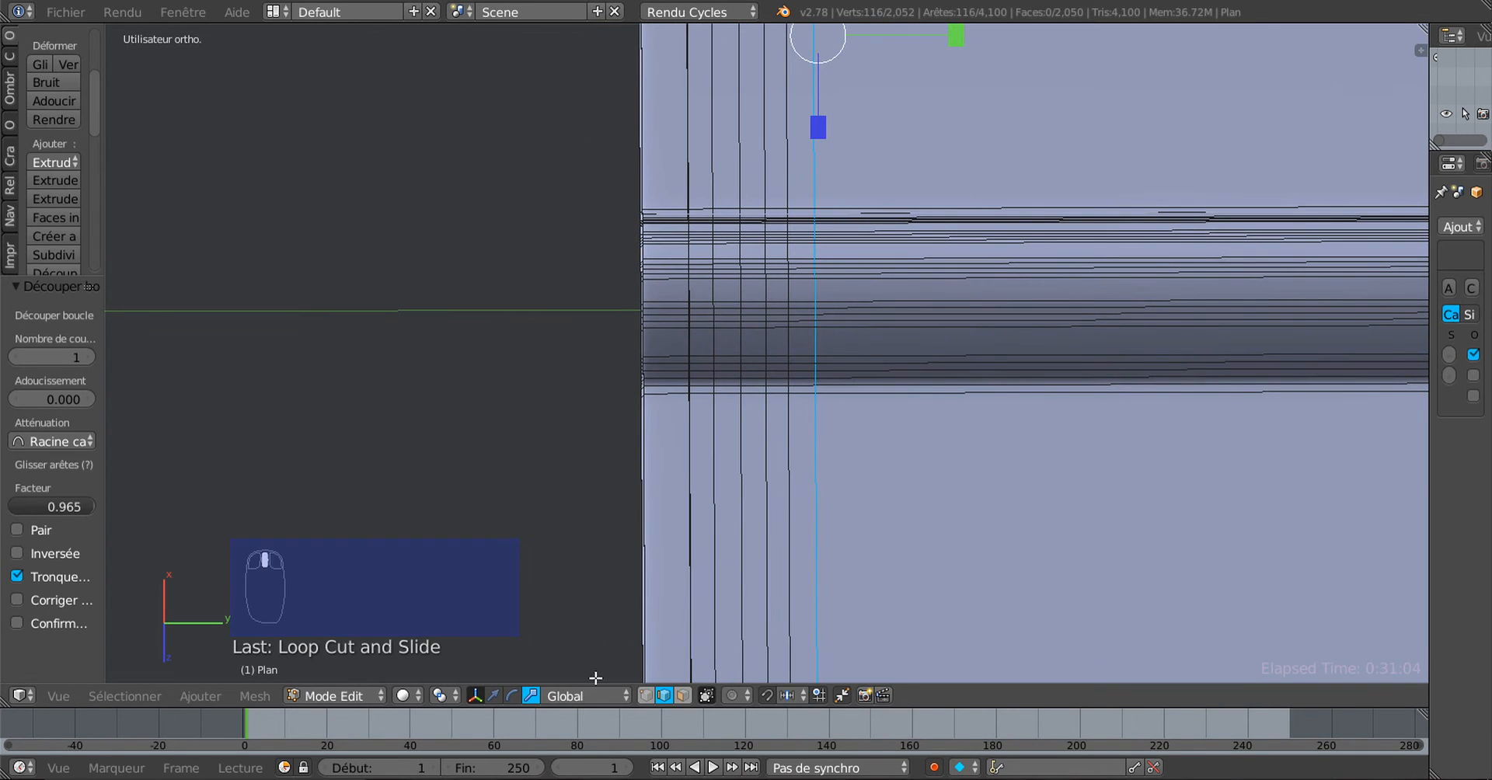
pyautogui.click(494, 695)
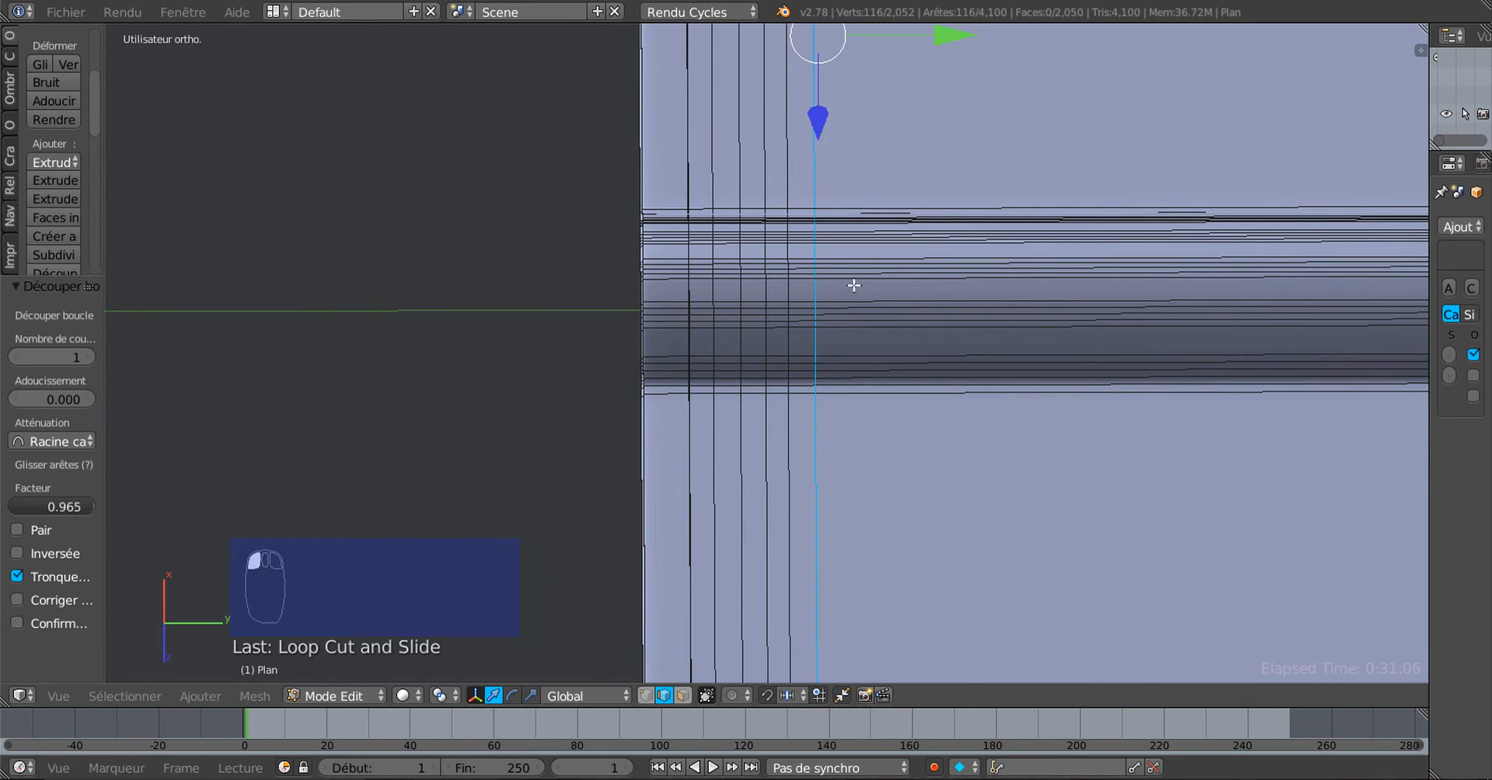
pyautogui.keyDown('shift'); pyautogui.moveTo(724, 437); pyautogui.dragTo(777, 611, button='middle'); pyautogui.keyUp('shift')
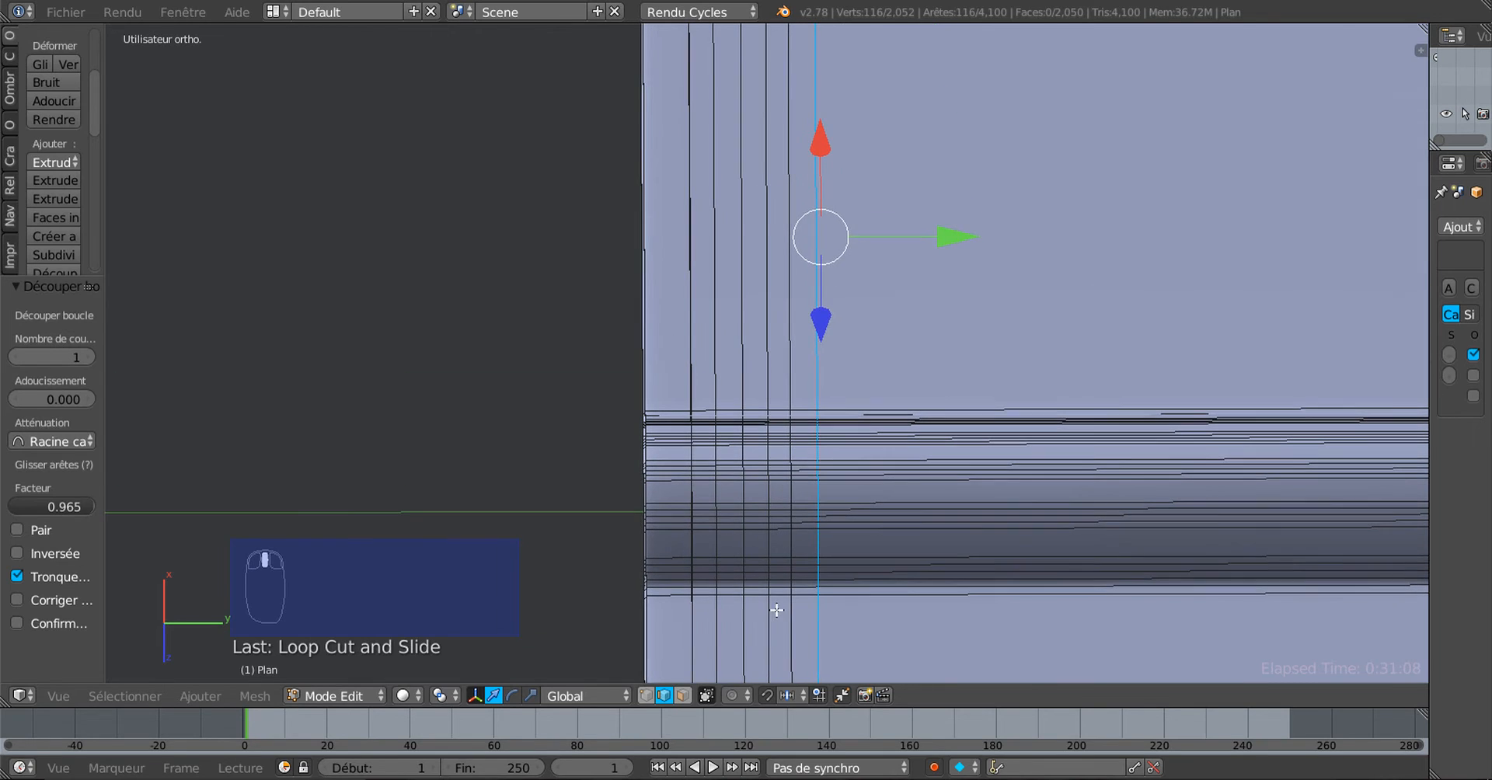
pyautogui.moveTo(949, 241); pyautogui.dragTo(945, 245)
# Even out the spacing of the other loops at the -Y end by moving them slightly along Y
pyautogui.rightClick(738, 404)
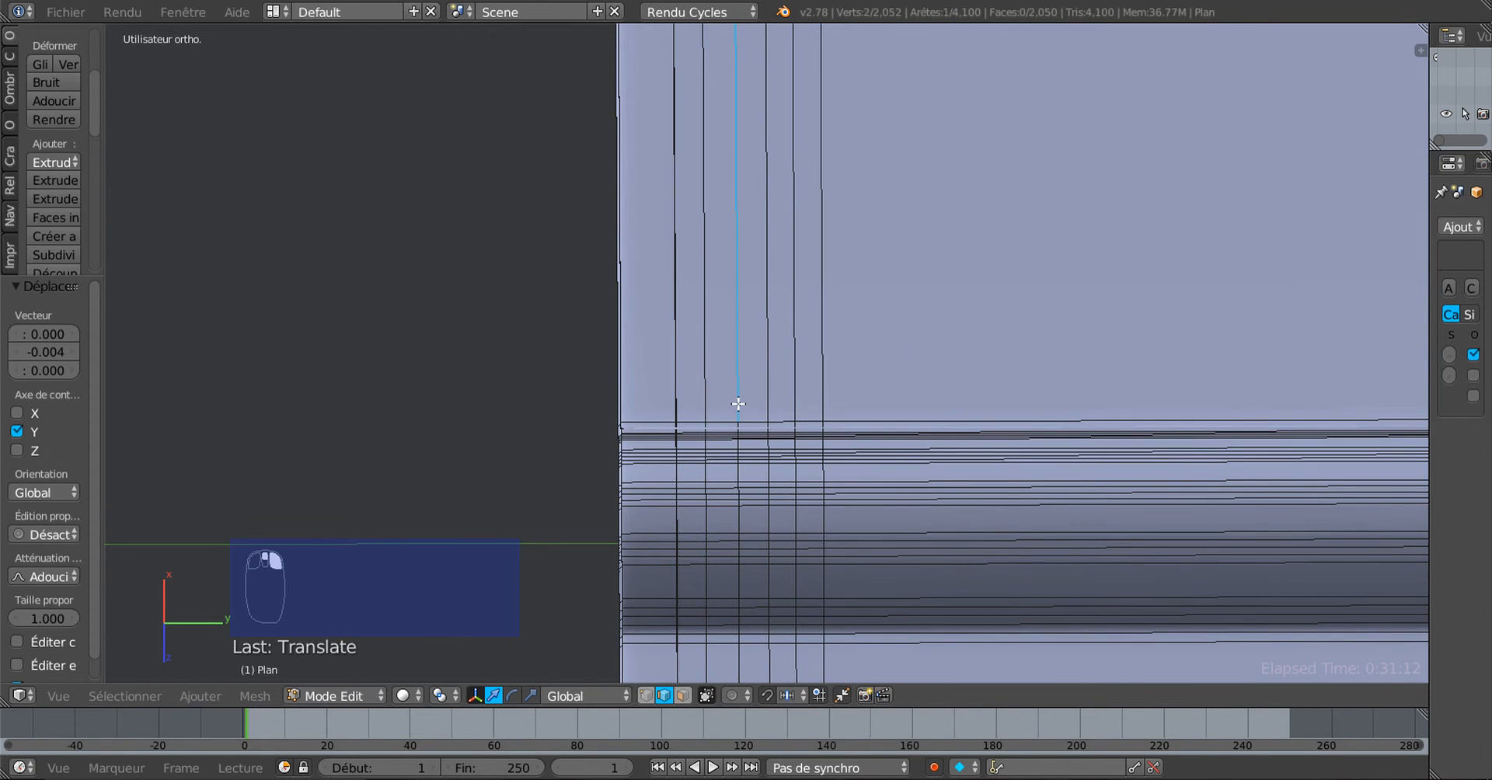
pyautogui.keyDown('alt'); pyautogui.rightClick(735, 326); pyautogui.keyUp('alt')
pyautogui.moveTo(873, 215); pyautogui.dragTo(956, 213)
pyautogui.keyDown('alt'); pyautogui.rightClick(764, 306); pyautogui.keyUp('alt')
pyautogui.keyDown('alt'); pyautogui.rightClick(793, 281); pyautogui.keyUp('alt')
pyautogui.keyDown('alt'); pyautogui.rightClick(823, 266); pyautogui.keyUp('alt')
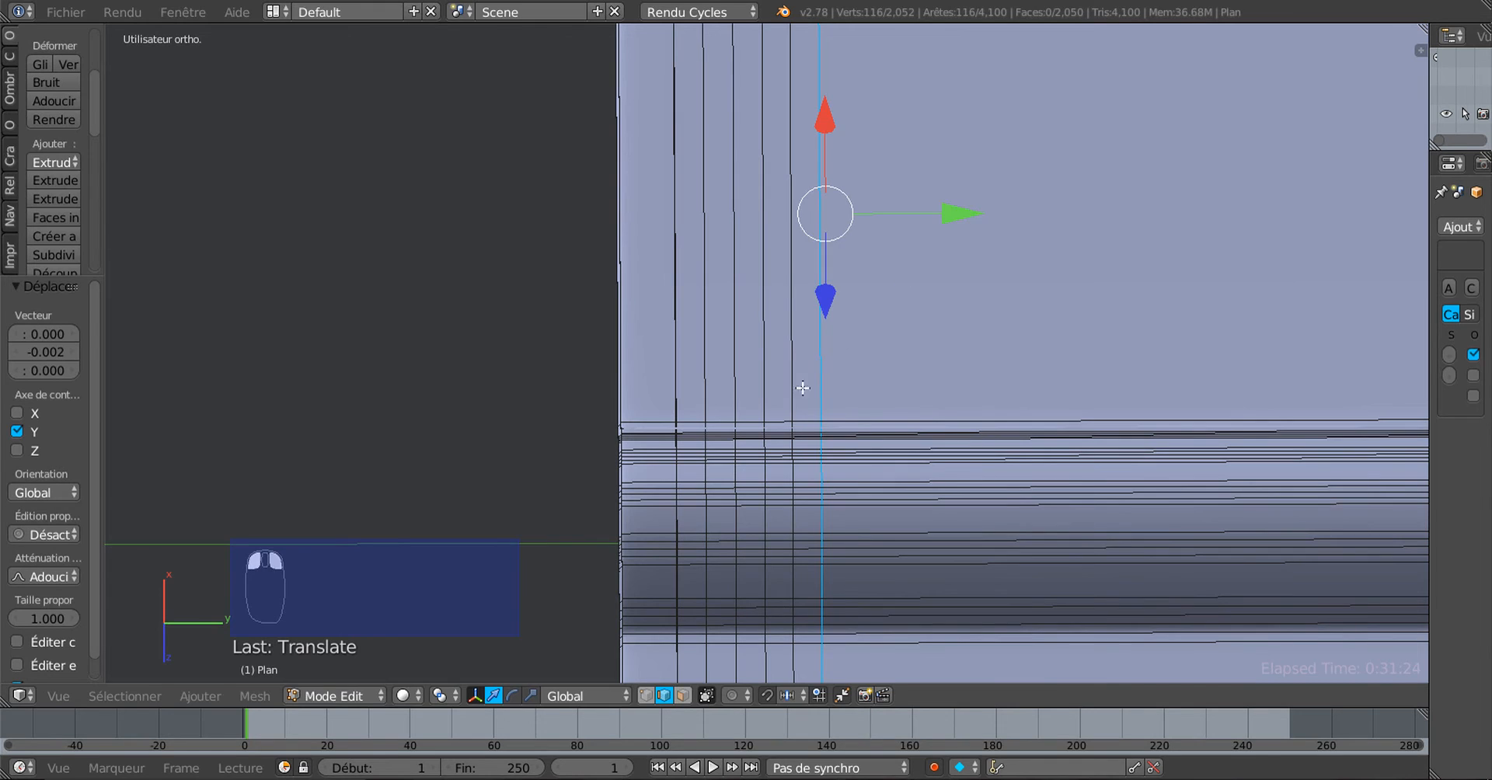
# Add two loop cuts across the book near its +Y end, slid to factors -0.960 and 0.956
pyautogui.keyDown('shift'); pyautogui.moveTo(809, 425); pyautogui.dragTo(888, 283, button='middle'); pyautogui.keyUp('shift')
pyautogui.scroll(-6, 793, 572)
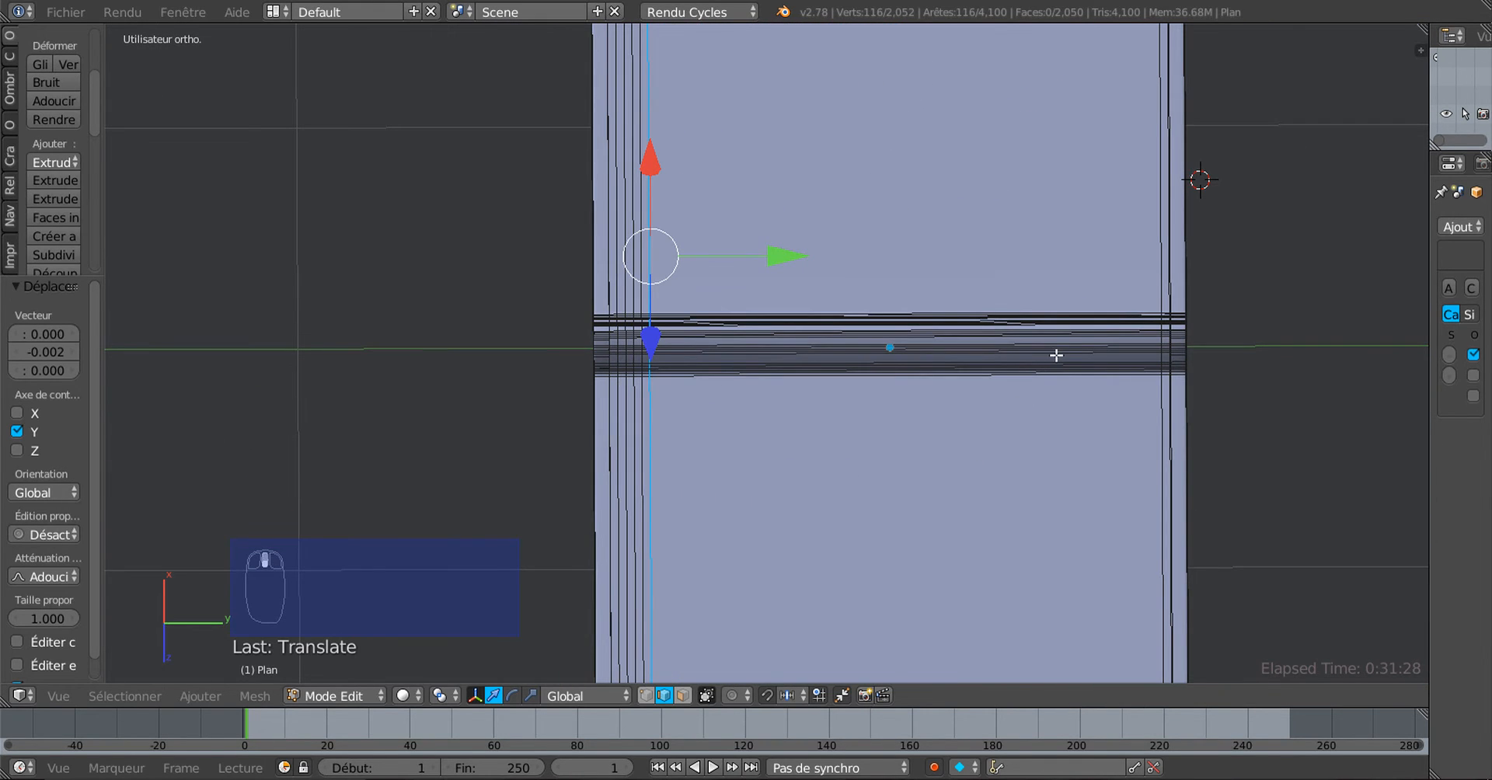
pyautogui.keyDown('shift'); pyautogui.moveTo(1089, 381); pyautogui.dragTo(994, 388, button='middle'); pyautogui.keyUp('shift')
pyautogui.scroll(2, 1148, 295)
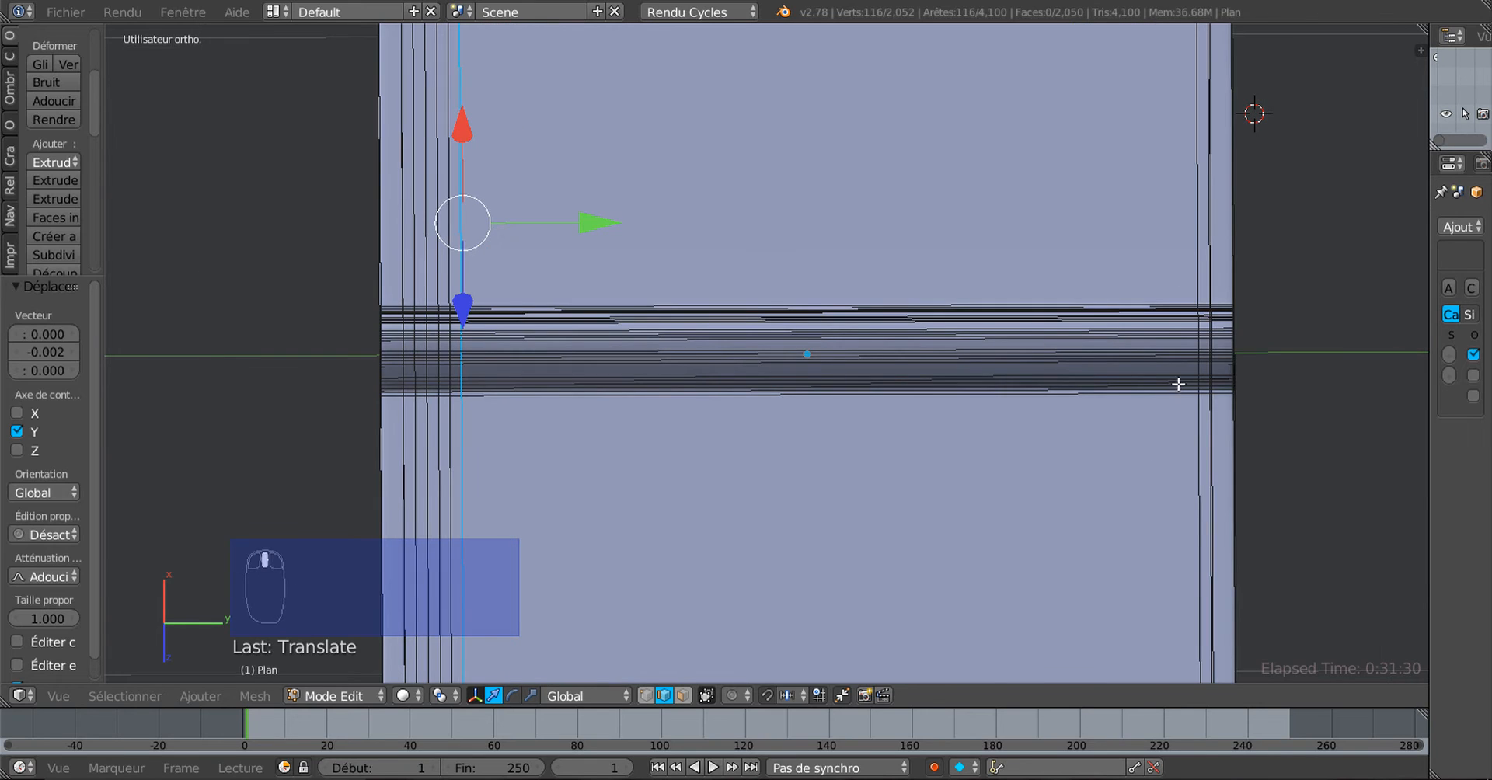
pyautogui.scroll(-1, 1033, 351)
pyautogui.hotkey('ctrl', 'r')
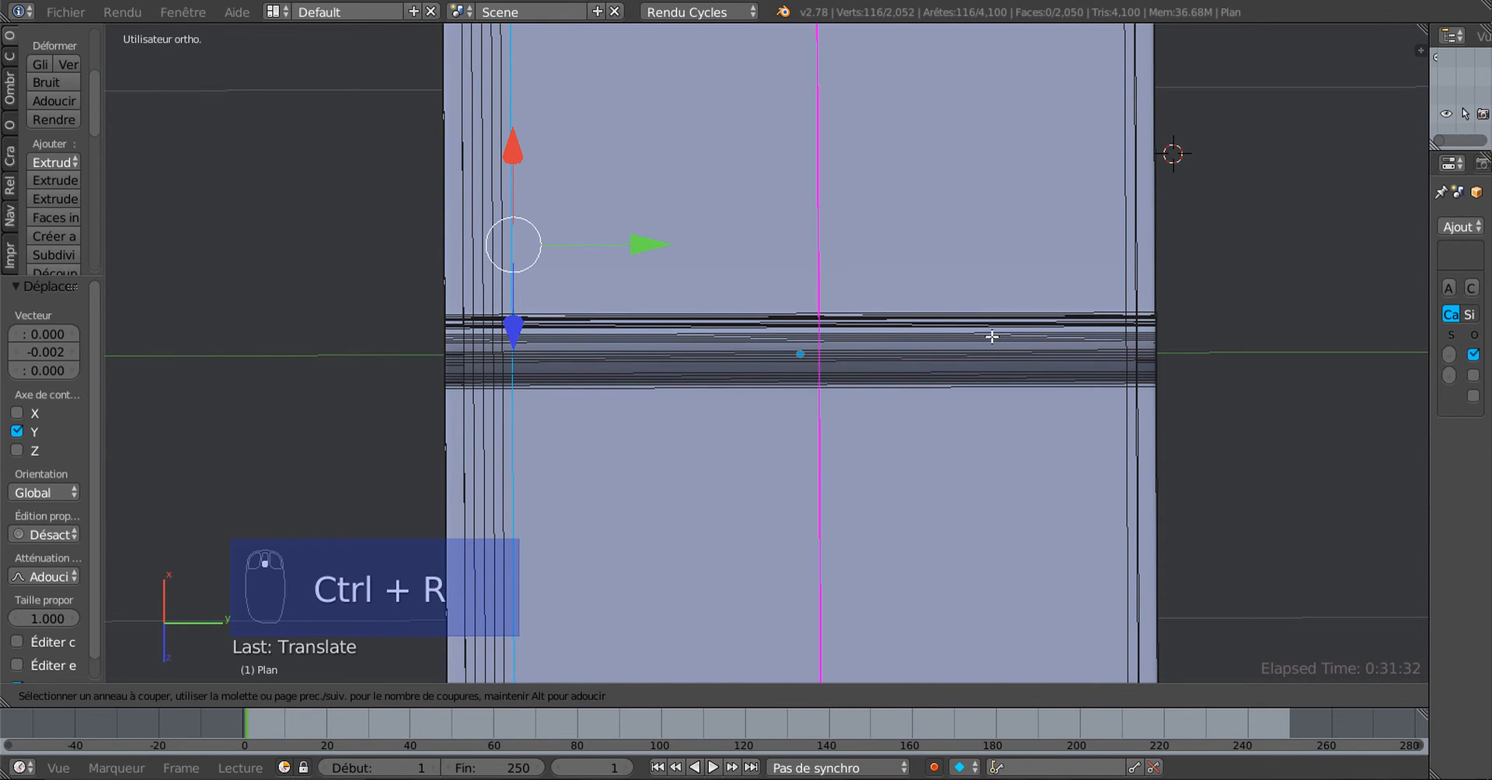
pyautogui.click(993, 337)
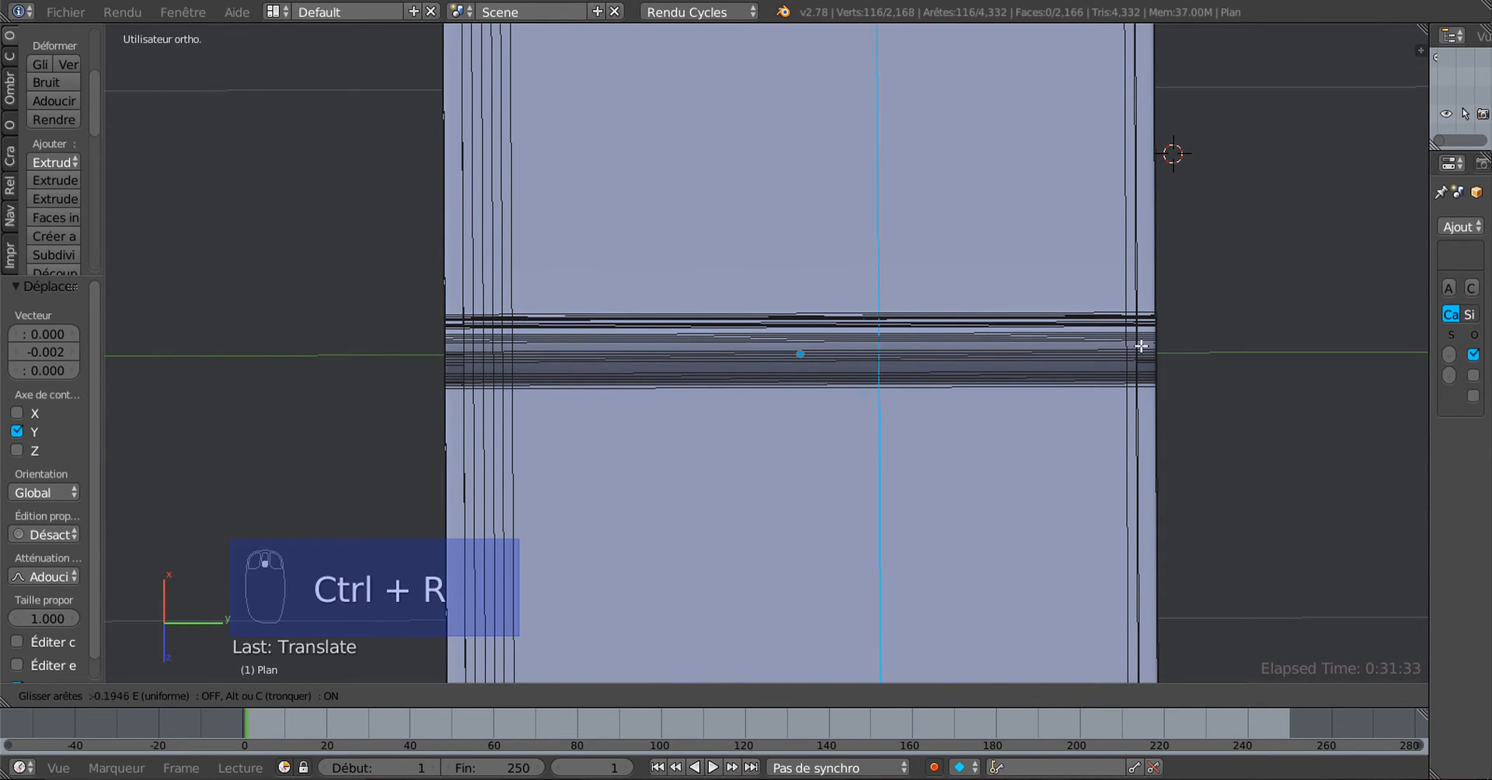
pyautogui.click(1286, 353)
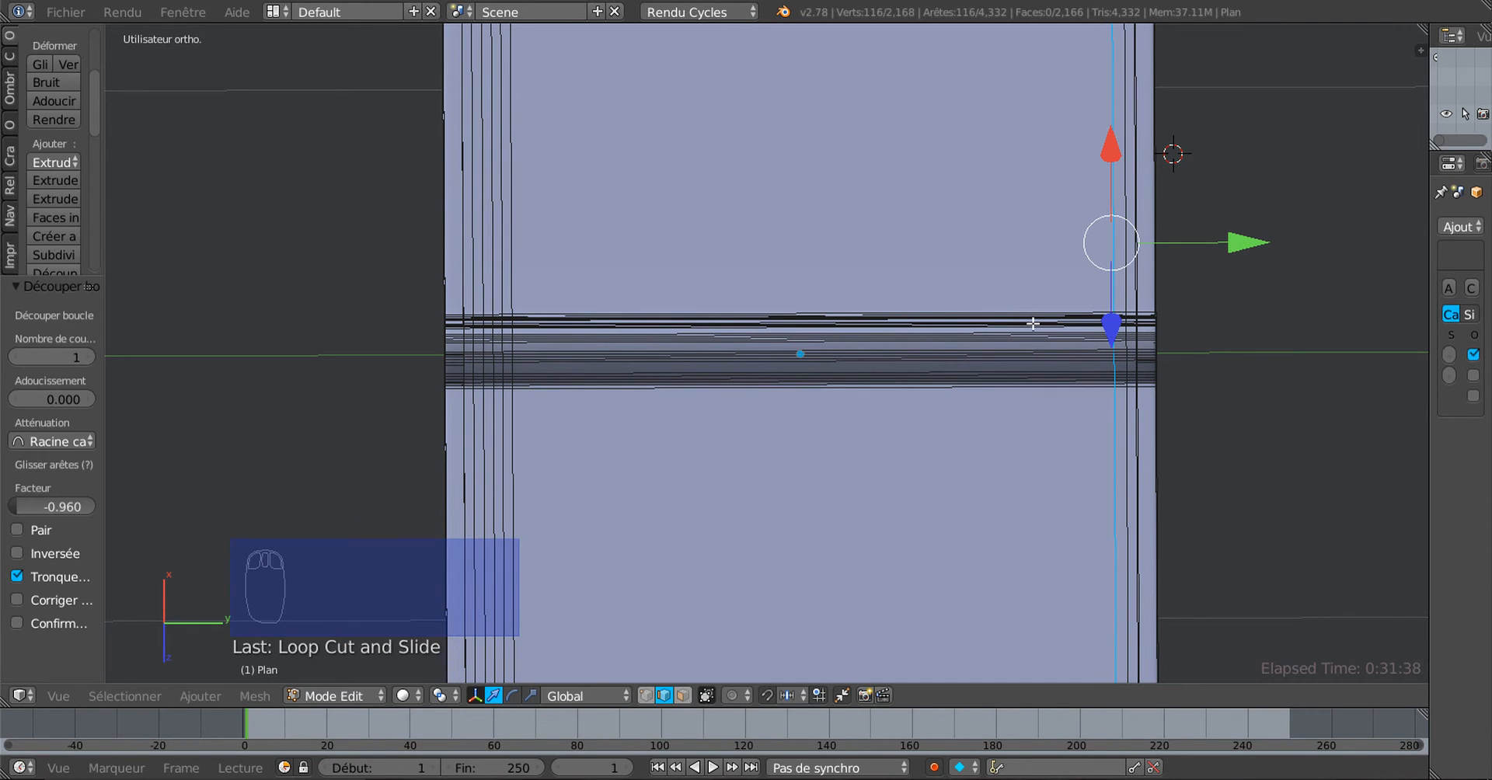
pyautogui.hotkey('ctrl', 'r')
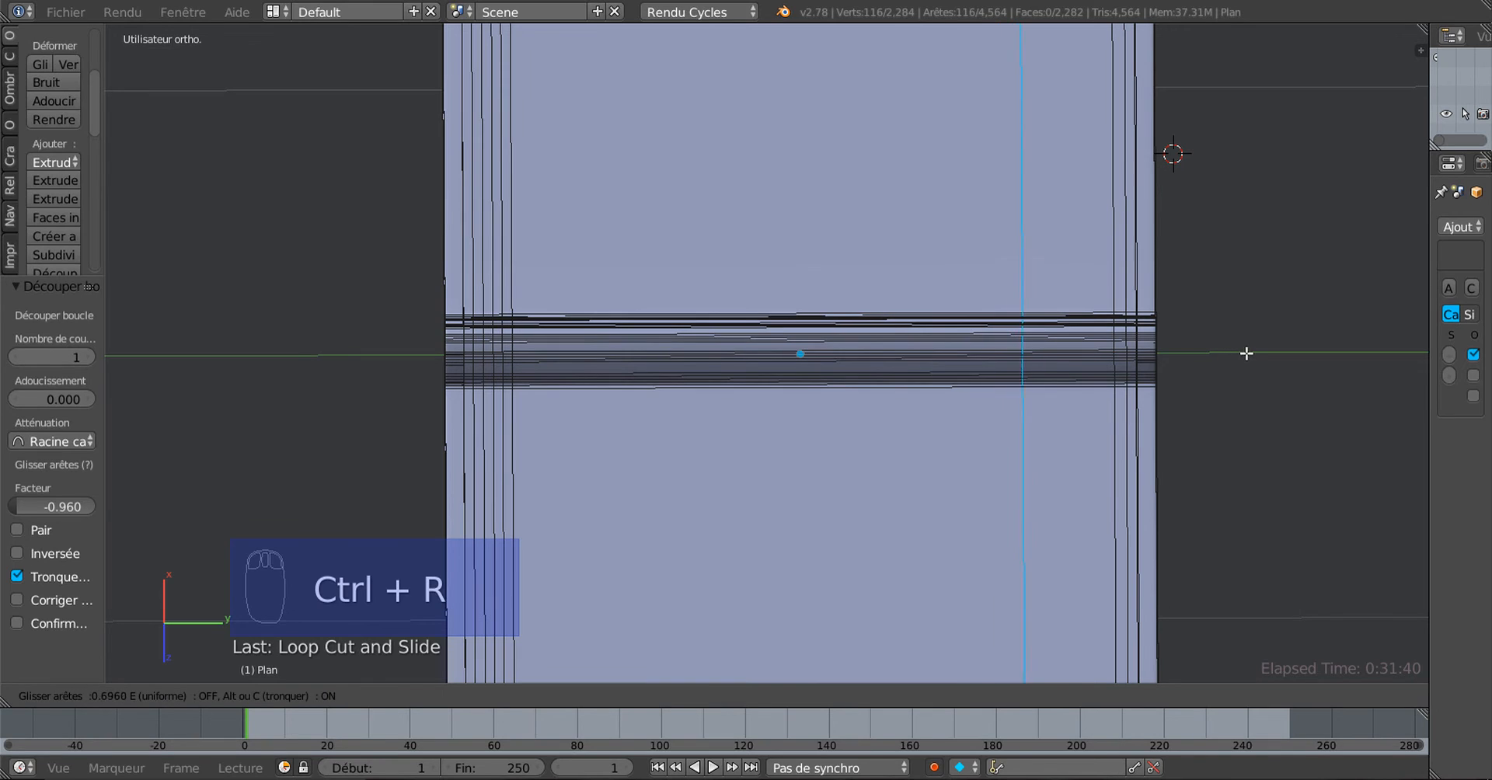
pyautogui.click(1322, 364)
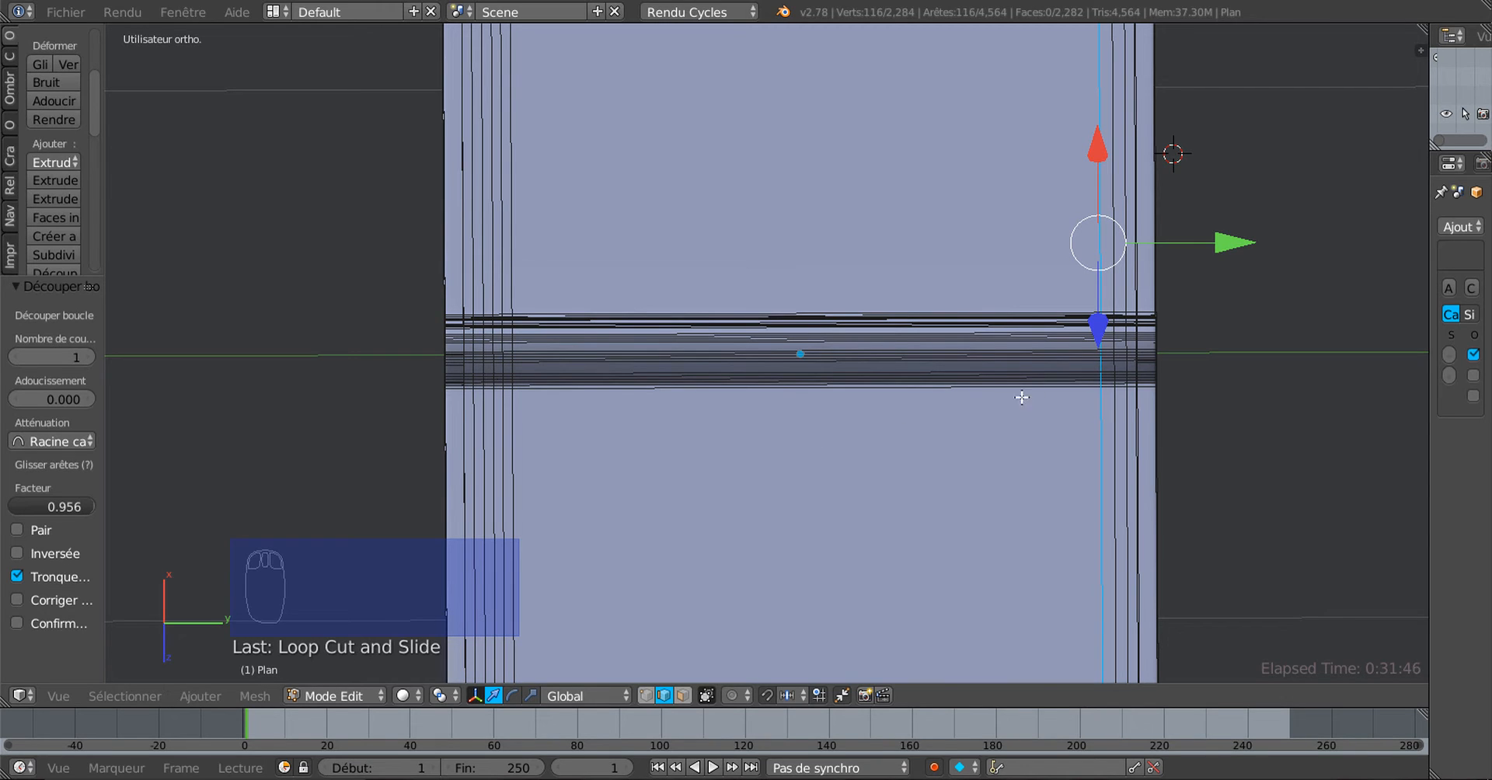
# Add two more loop cuts inward at the +Y end, slid to factors 0.962 and 0.942
pyautogui.hotkey('ctrl', 'r')
pyautogui.click(1037, 313)
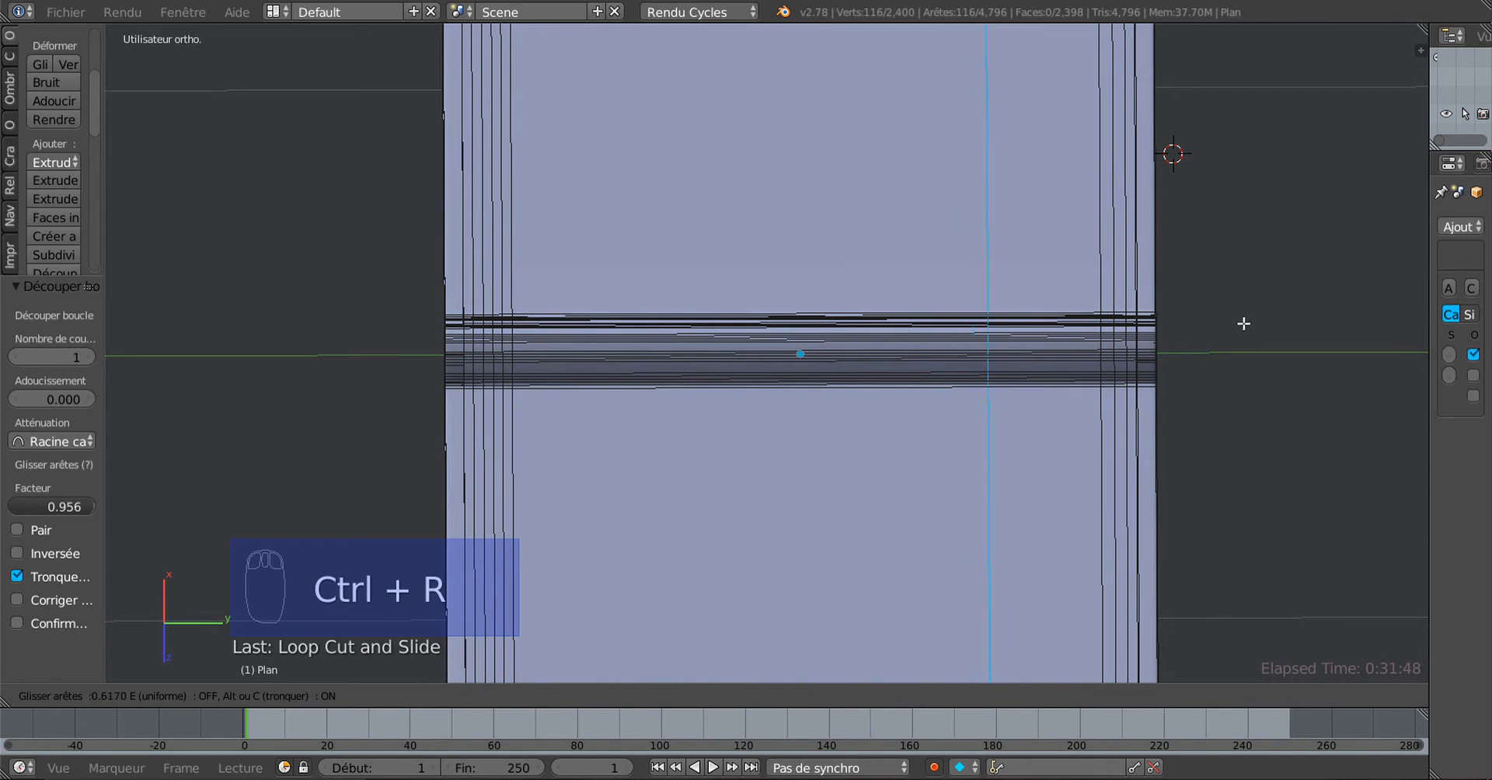
pyautogui.click(1320, 341)
pyautogui.hotkey('ctrl', 'r')
pyautogui.click(927, 298)
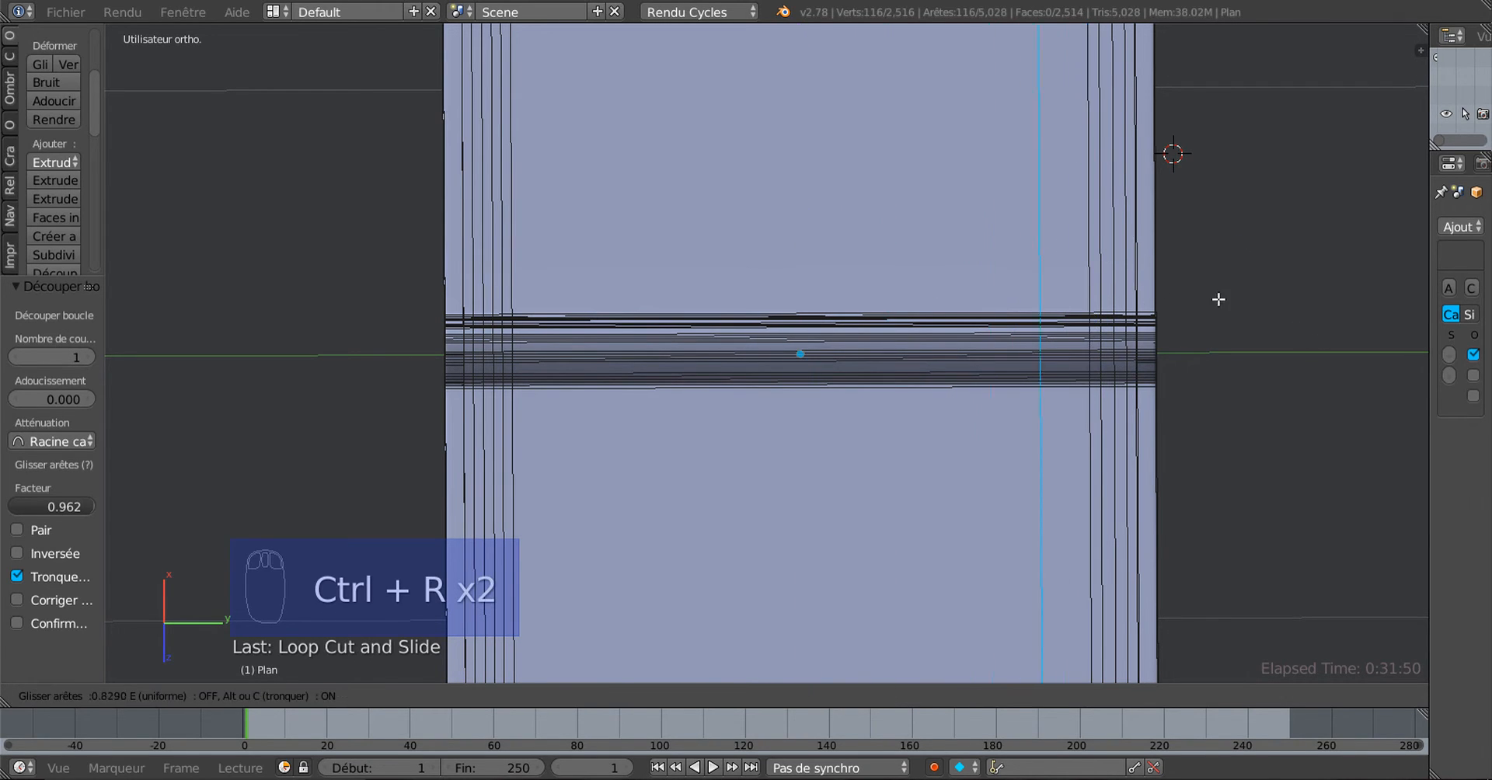
pyautogui.click(1200, 309)
# Select an edge loop near the +Y end and use the 3D cursor as pivot, placing it just outside that edge beside the spine
pyautogui.scroll(5, 932, 354)
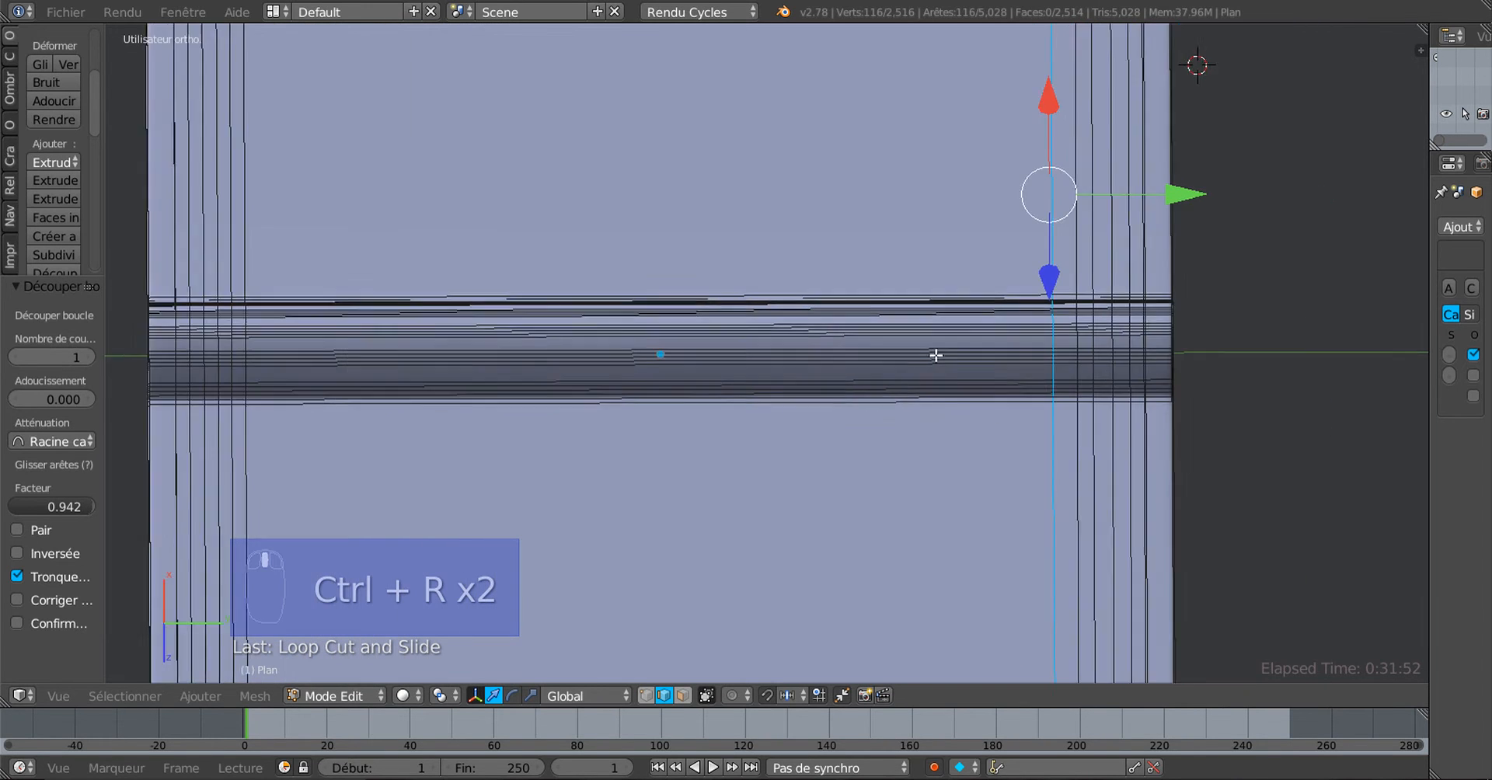
pyautogui.keyDown('shift'); pyautogui.moveTo(897, 352); pyautogui.dragTo(707, 415, button='middle'); pyautogui.keyUp('shift')
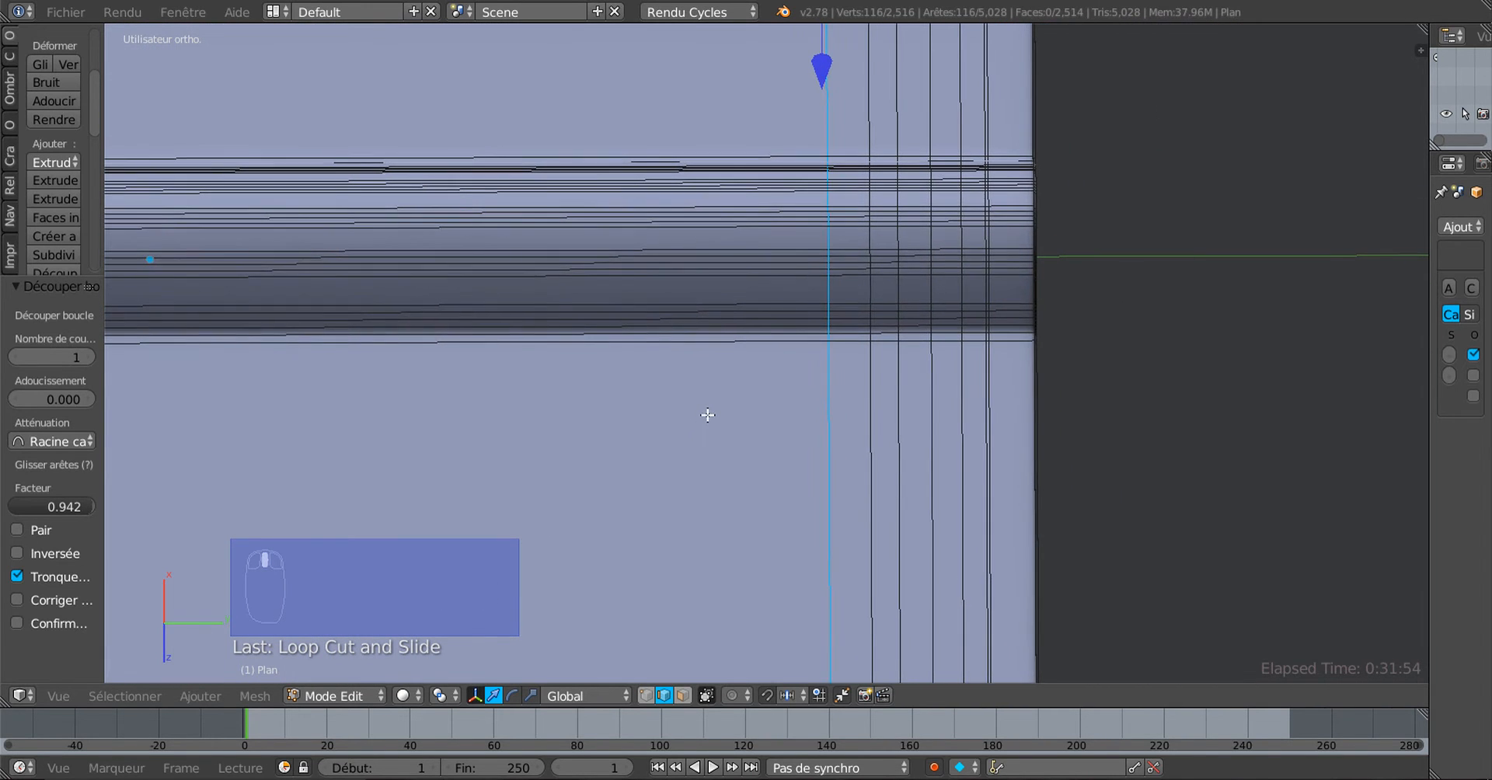
pyautogui.rightClick(931, 372)
pyautogui.scroll(-2, 928, 355)
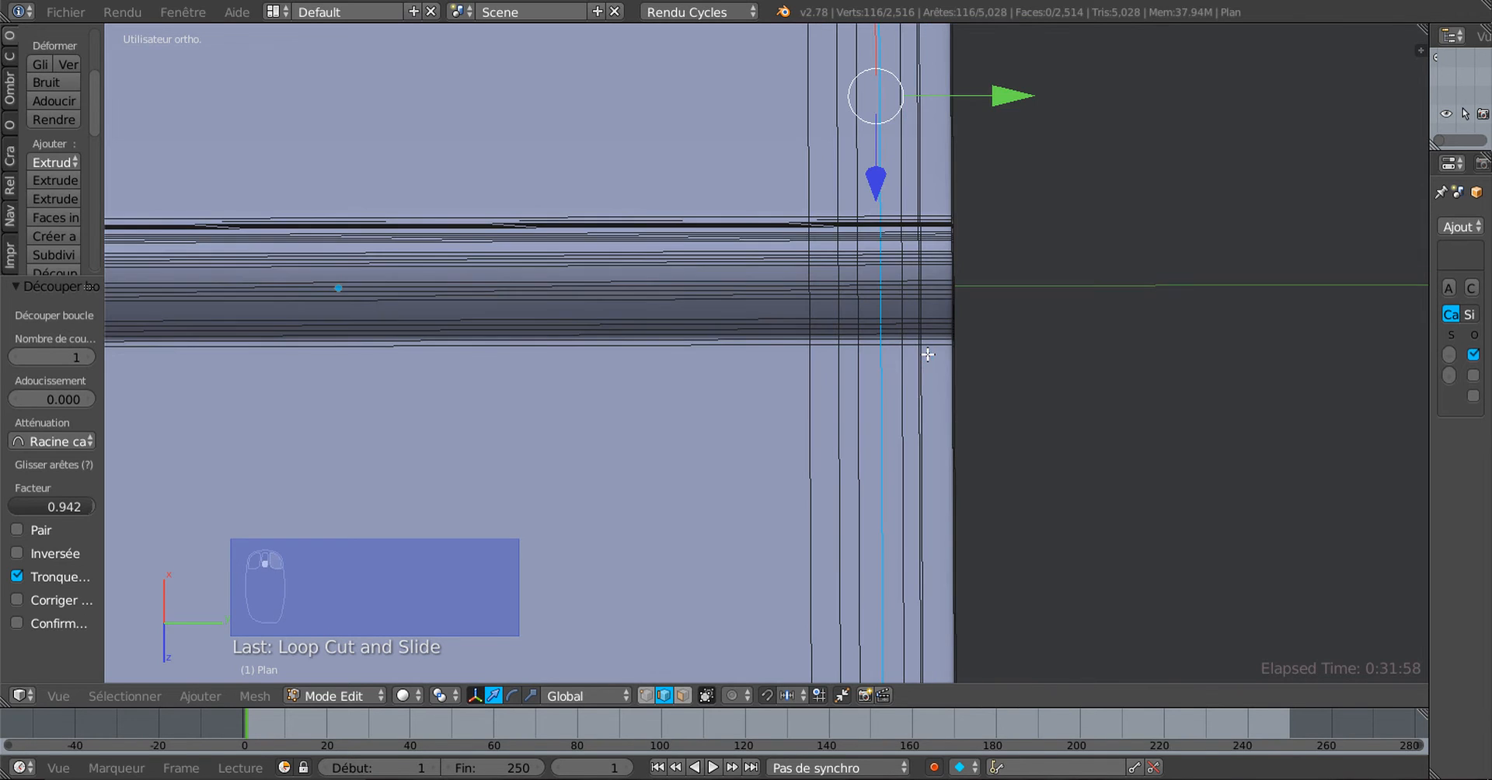
pyautogui.click(404, 696)
pyautogui.click(440, 696)
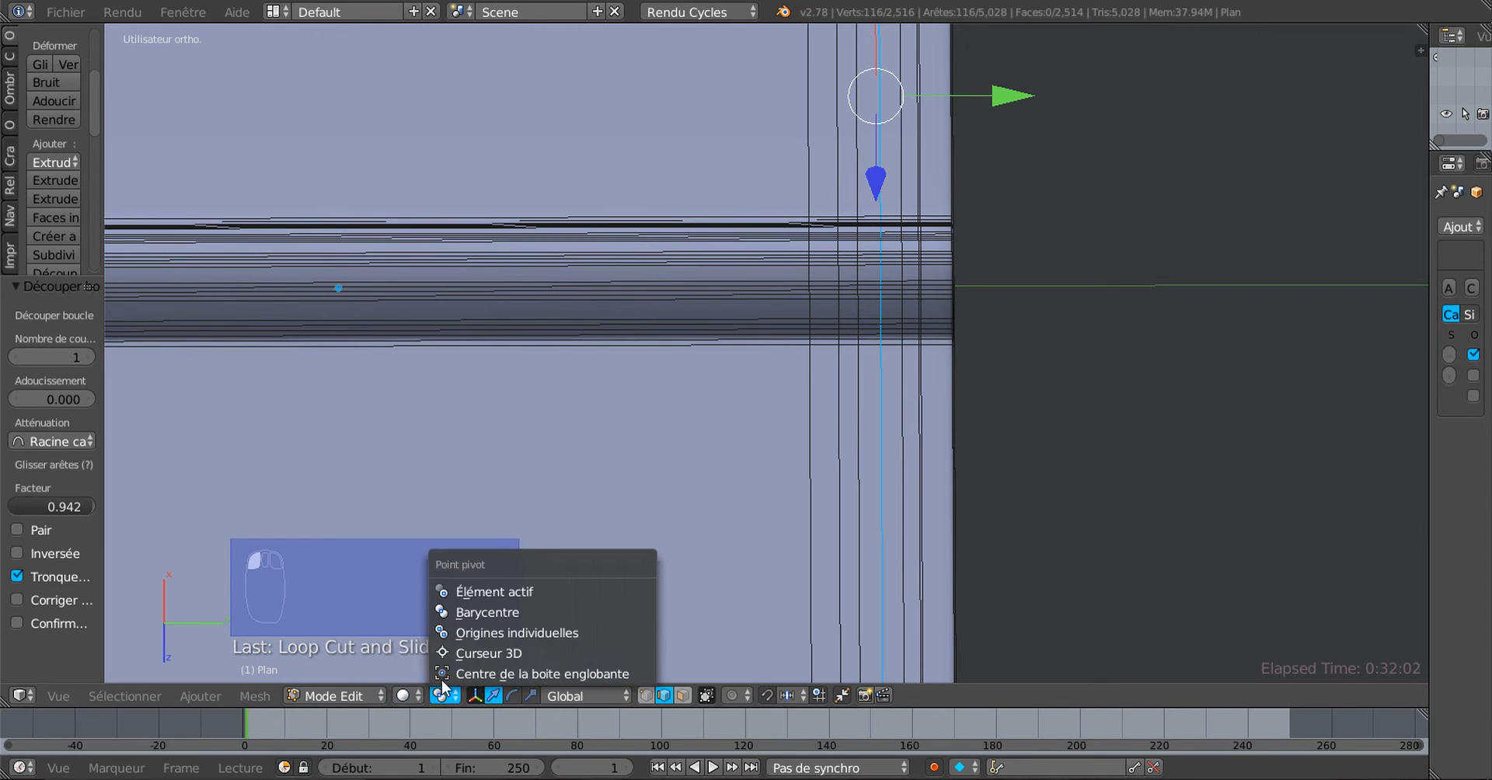
pyautogui.click(455, 655)
pyautogui.keyDown('shift'); pyautogui.moveTo(1019, 246); pyautogui.dragTo(983, 380, button='middle'); pyautogui.keyUp('shift')
pyautogui.click(971, 439)
pyautogui.scroll(3, 987, 536)
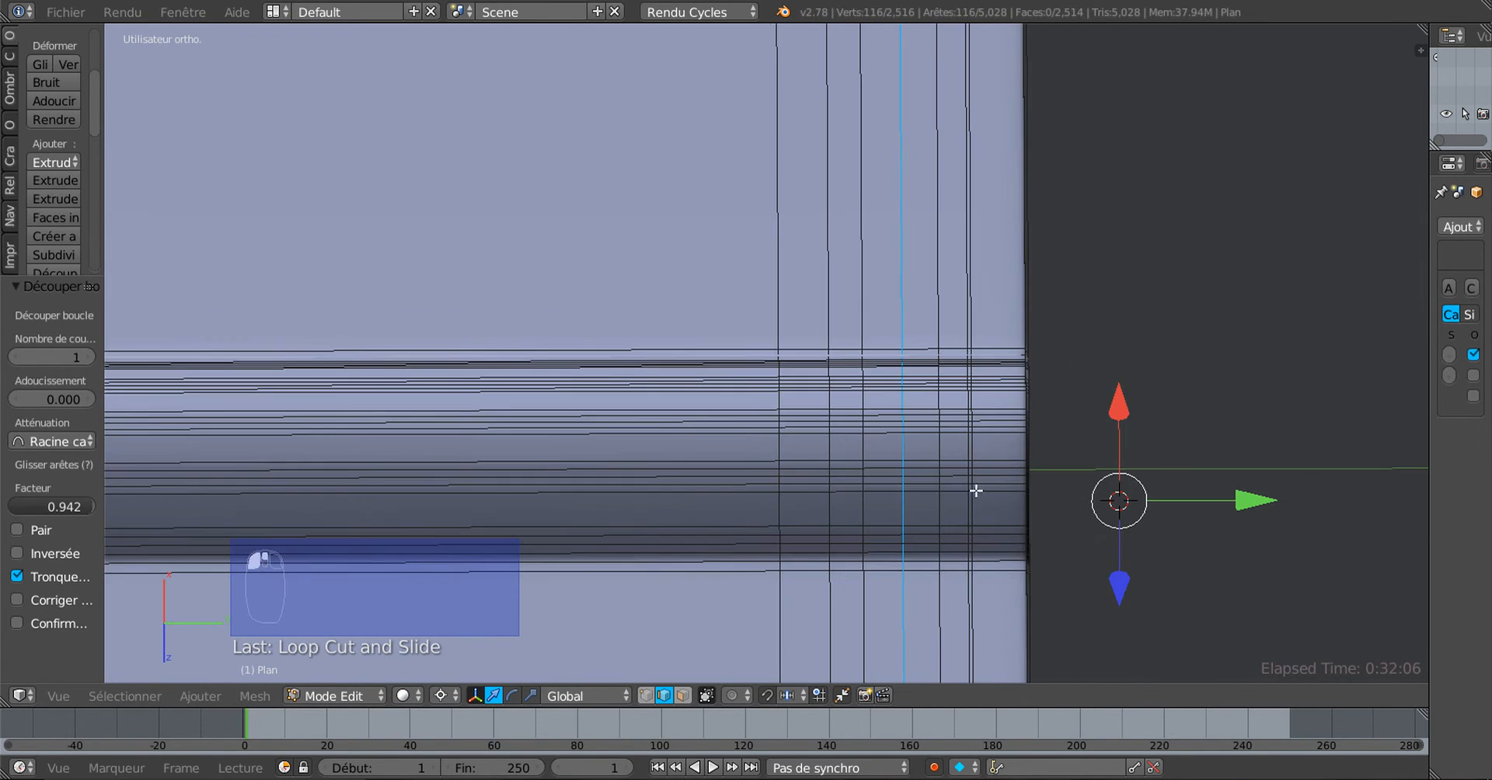
# Even out the spacing of the edge loops at the +Y end by moving them along Y by small amounts such as 0.003 and 0.0008
pyautogui.moveTo(1154, 383); pyautogui.dragTo(1160, 389)
pyautogui.keyDown('alt'); pyautogui.rightClick(788, 215); pyautogui.keyUp('alt')
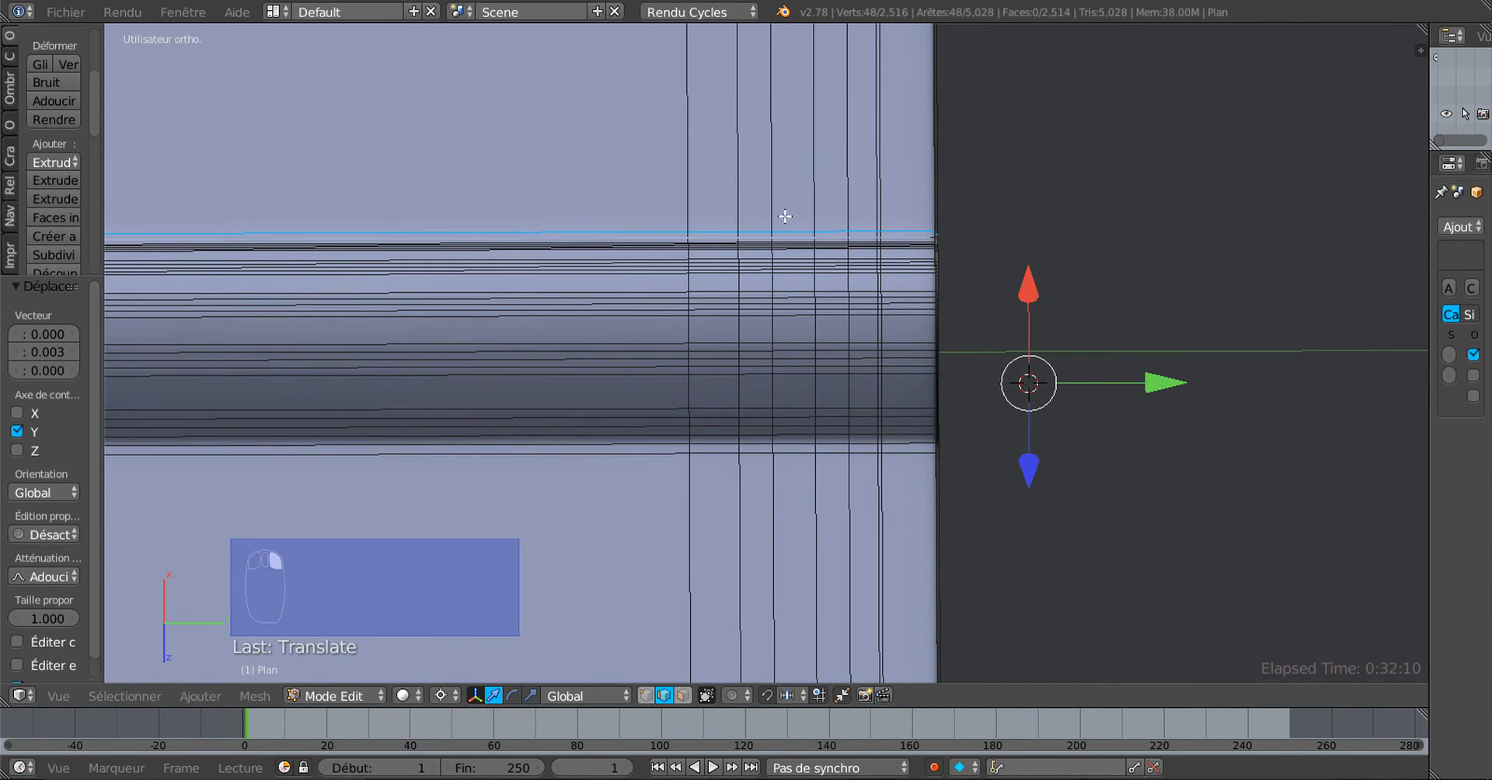
pyautogui.keyDown('alt'); pyautogui.rightClick(771, 207); pyautogui.keyUp('alt')
pyautogui.moveTo(1158, 387)
pyautogui.mouseDown()
pyautogui.moveTo(1173, 383)
pyautogui.moveTo(1146, 389)
pyautogui.mouseUp()
pyautogui.keyDown('alt'); pyautogui.rightClick(741, 200); pyautogui.keyUp('alt')
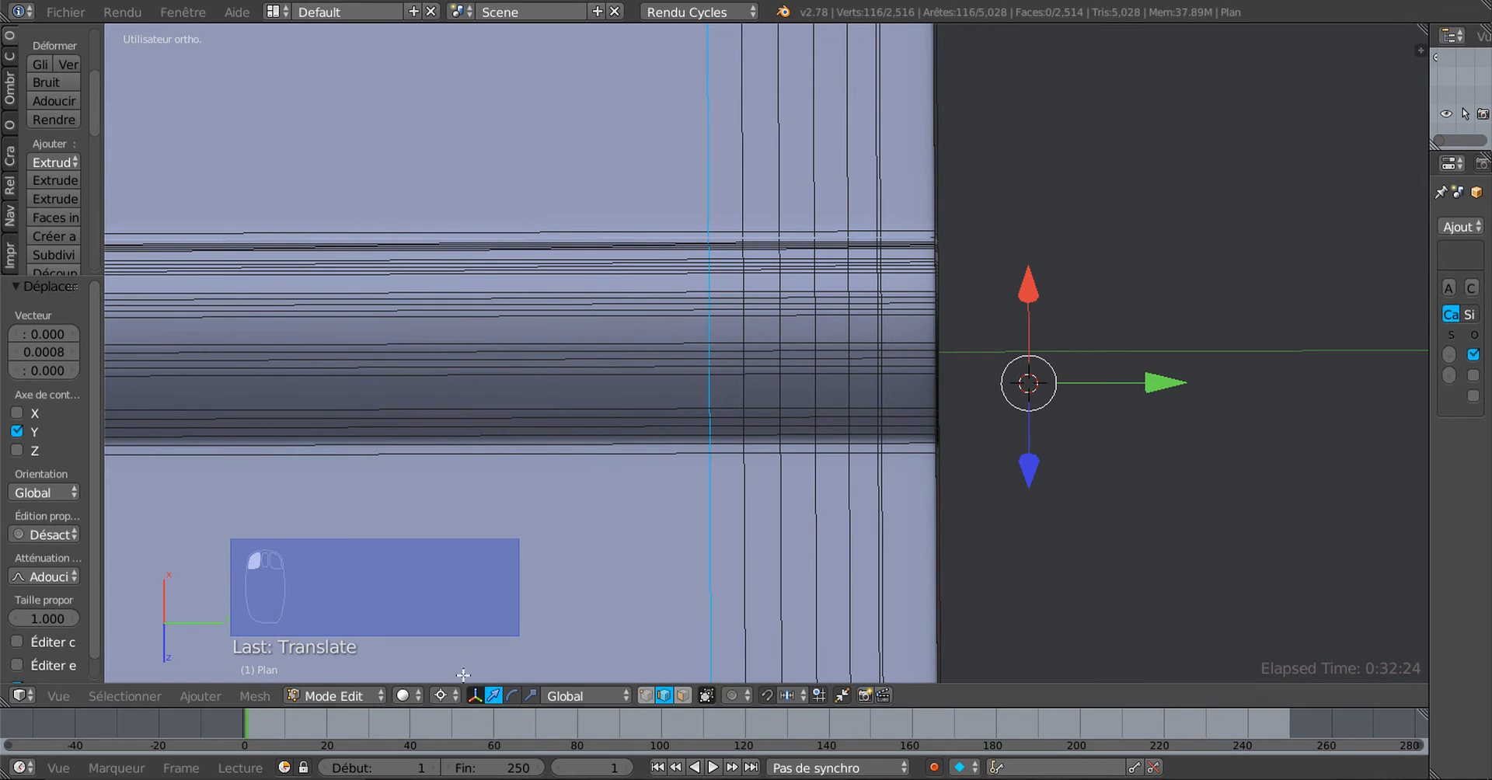
# Switch the pivot from the 3D cursor back to the selection and enable face selection mode
pyautogui.click(450, 695)
pyautogui.click(497, 631)
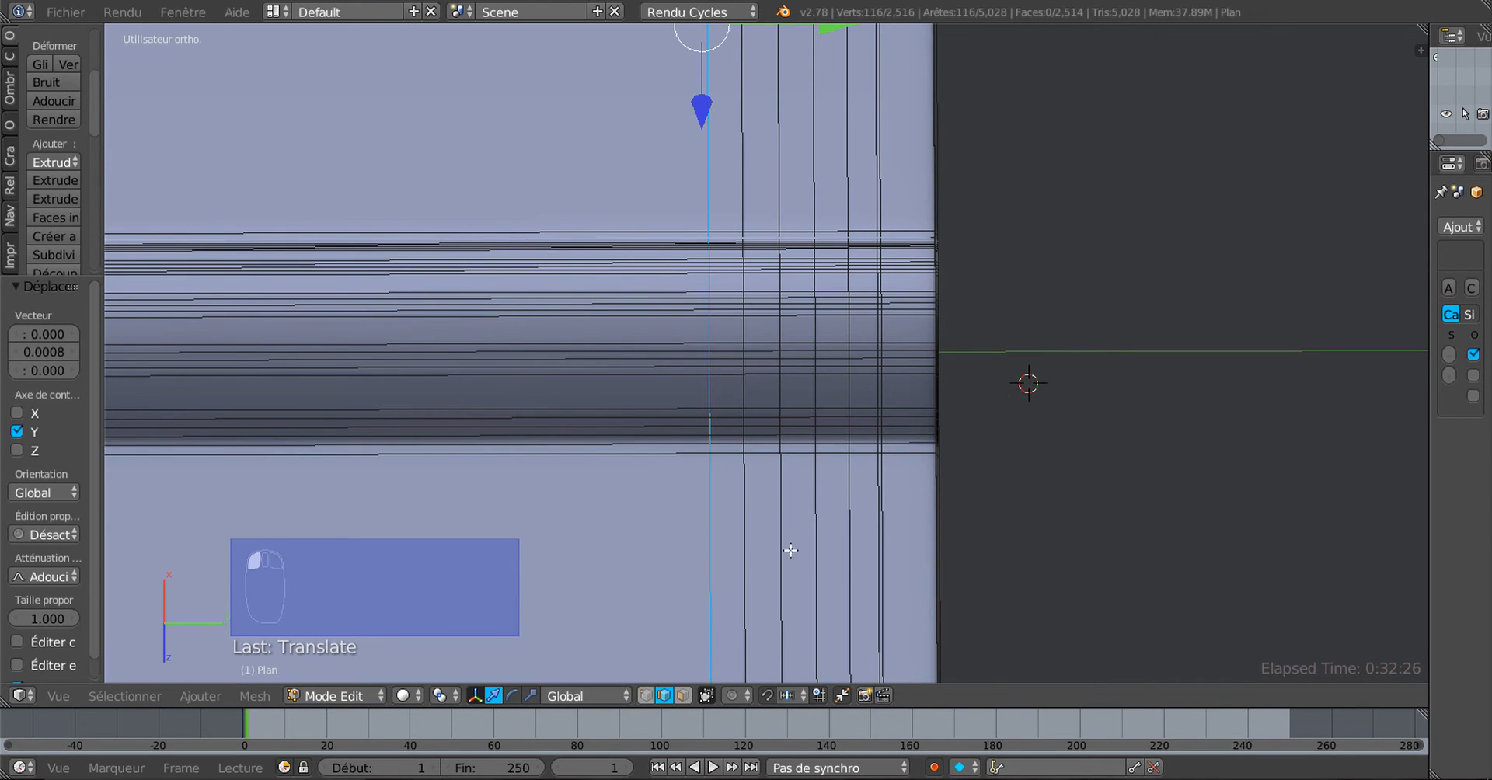
pyautogui.moveTo(790, 550); pyautogui.dragTo(743, 525, button='middle')
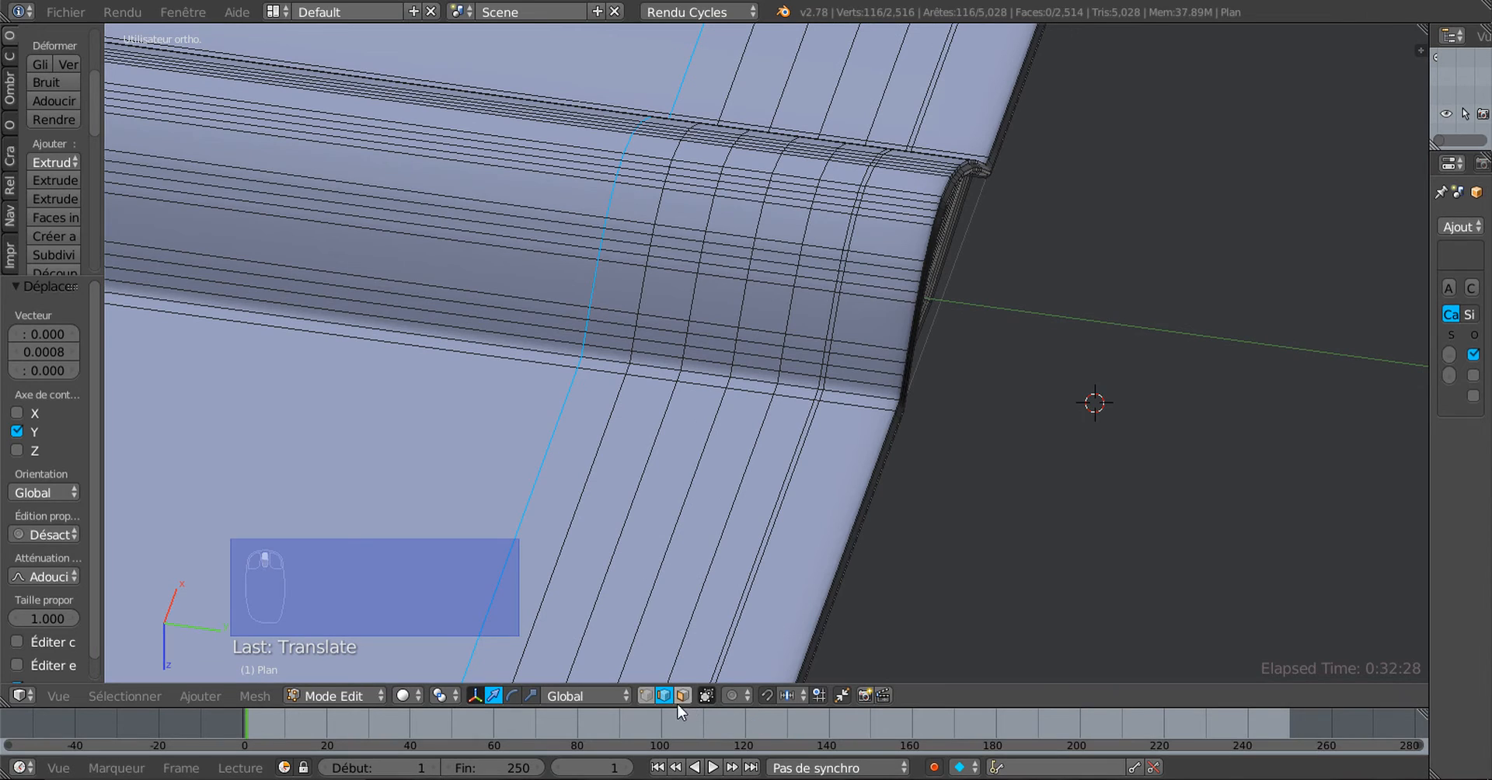
pyautogui.click(682, 695)
pyautogui.moveTo(785, 396); pyautogui.dragTo(813, 389, button='middle')
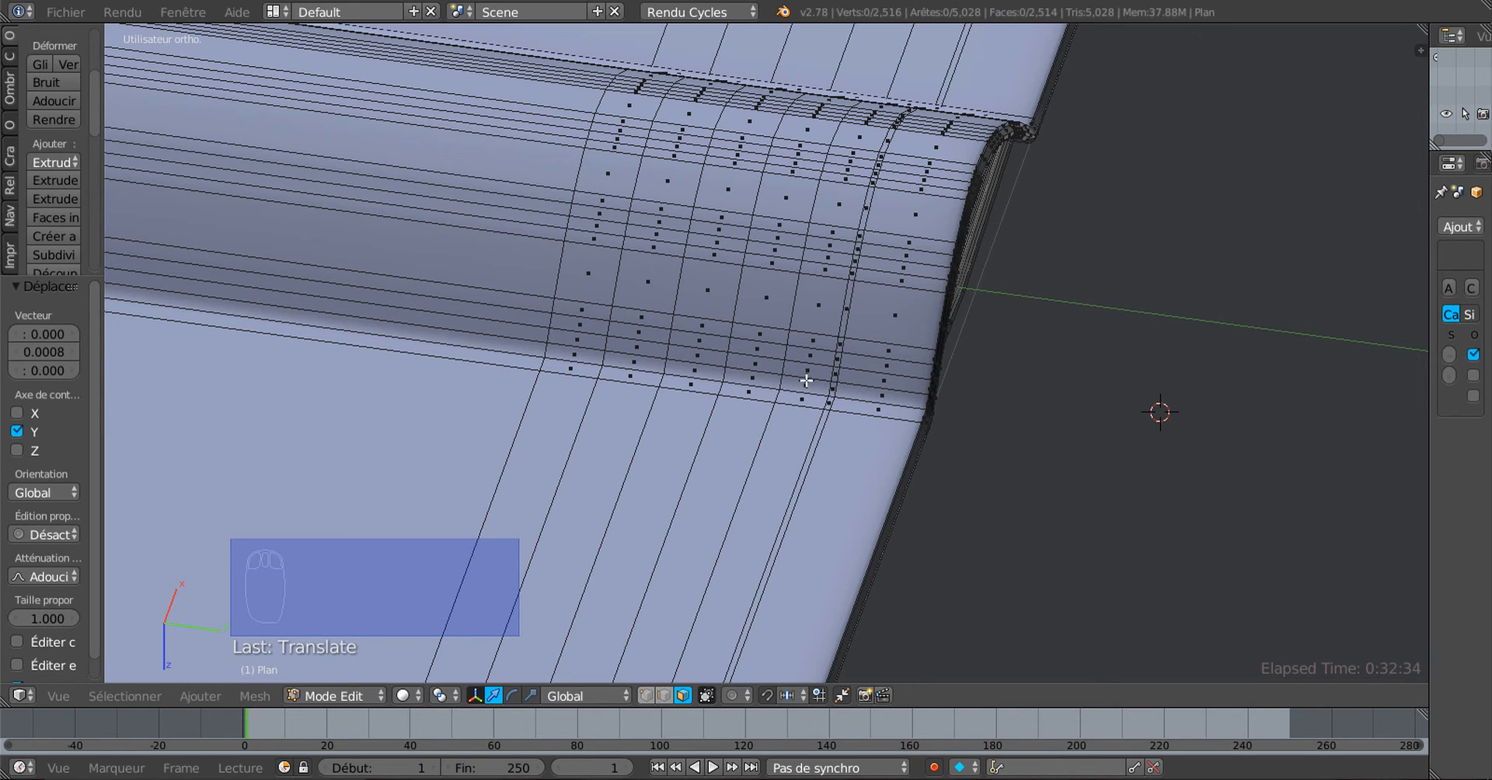
# Select the full strip of spine faces just inward of the closely spaced outer loops at the +Y end
pyautogui.rightClick(804, 388)
pyautogui.keyDown('shift'); pyautogui.rightClick(808, 365); pyautogui.keyUp('shift')
pyautogui.keyDown('shift'); pyautogui.rightClick(810, 348); pyautogui.keyUp('shift')
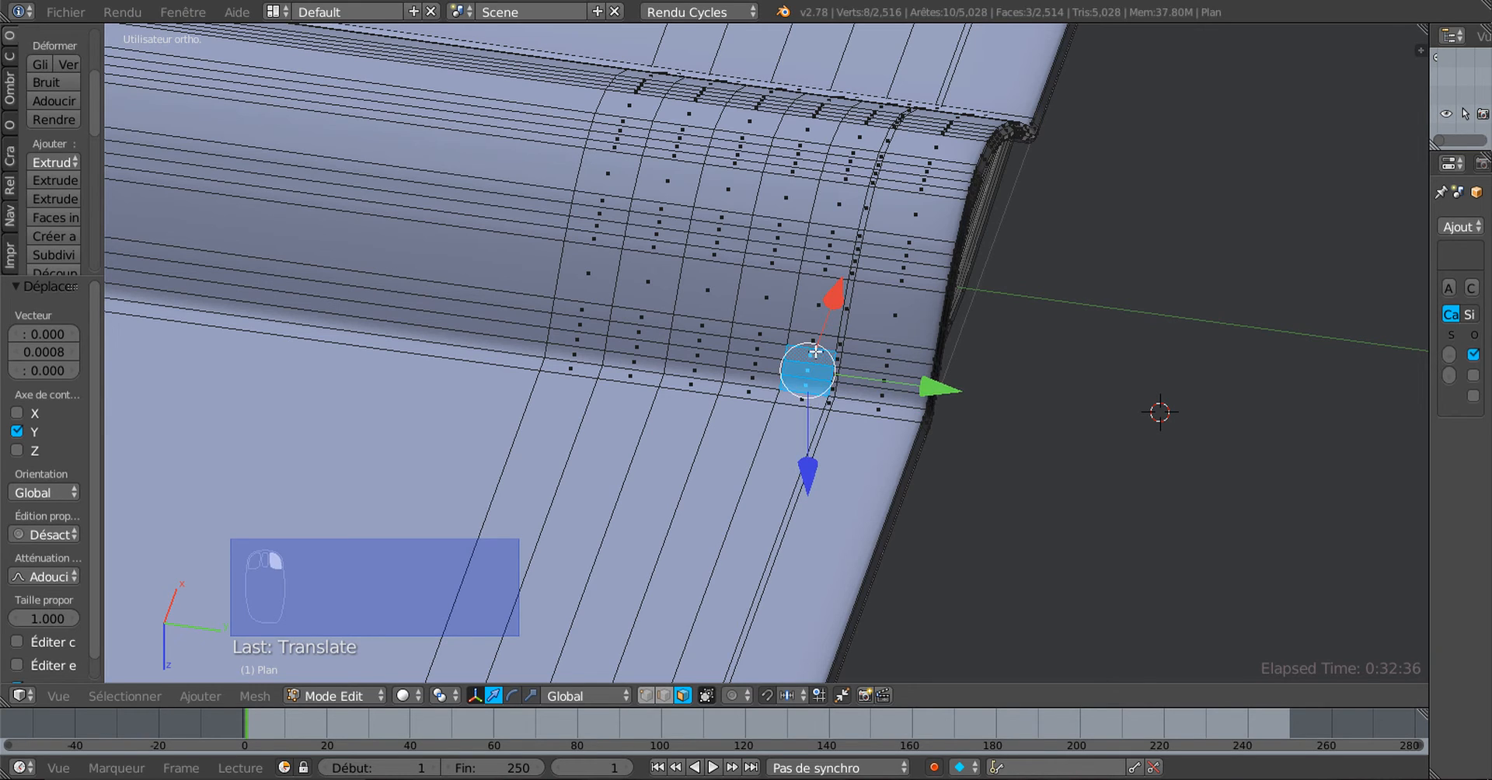
pyautogui.keyDown('shift'); pyautogui.rightClick(816, 334); pyautogui.keyUp('shift')
pyautogui.keyDown('shift'); pyautogui.rightClick(824, 307); pyautogui.keyUp('shift')
pyautogui.keyDown('shift'); pyautogui.rightClick(832, 261); pyautogui.keyUp('shift')
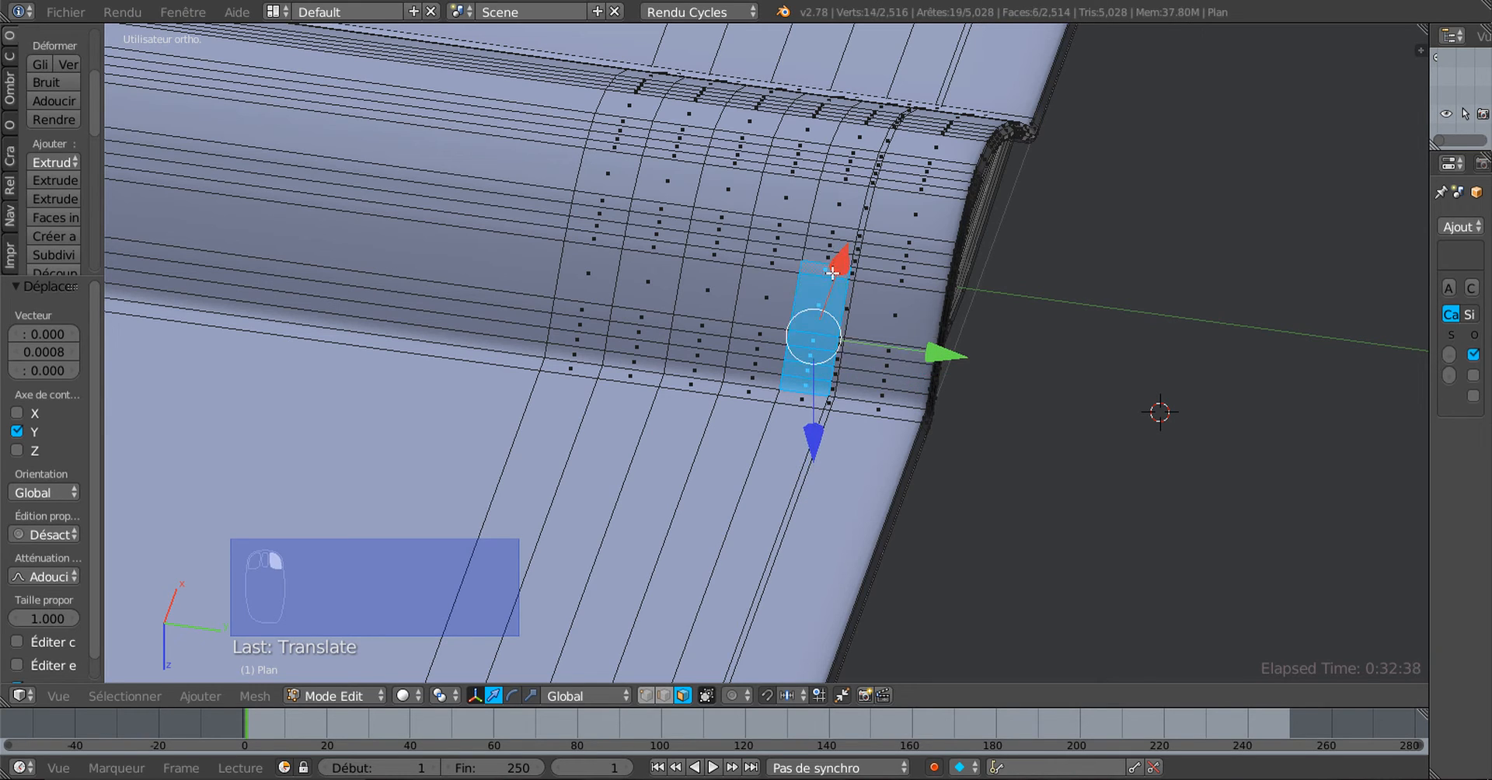
pyautogui.moveTo(833, 272); pyautogui.dragTo(735, 488, button='middle')
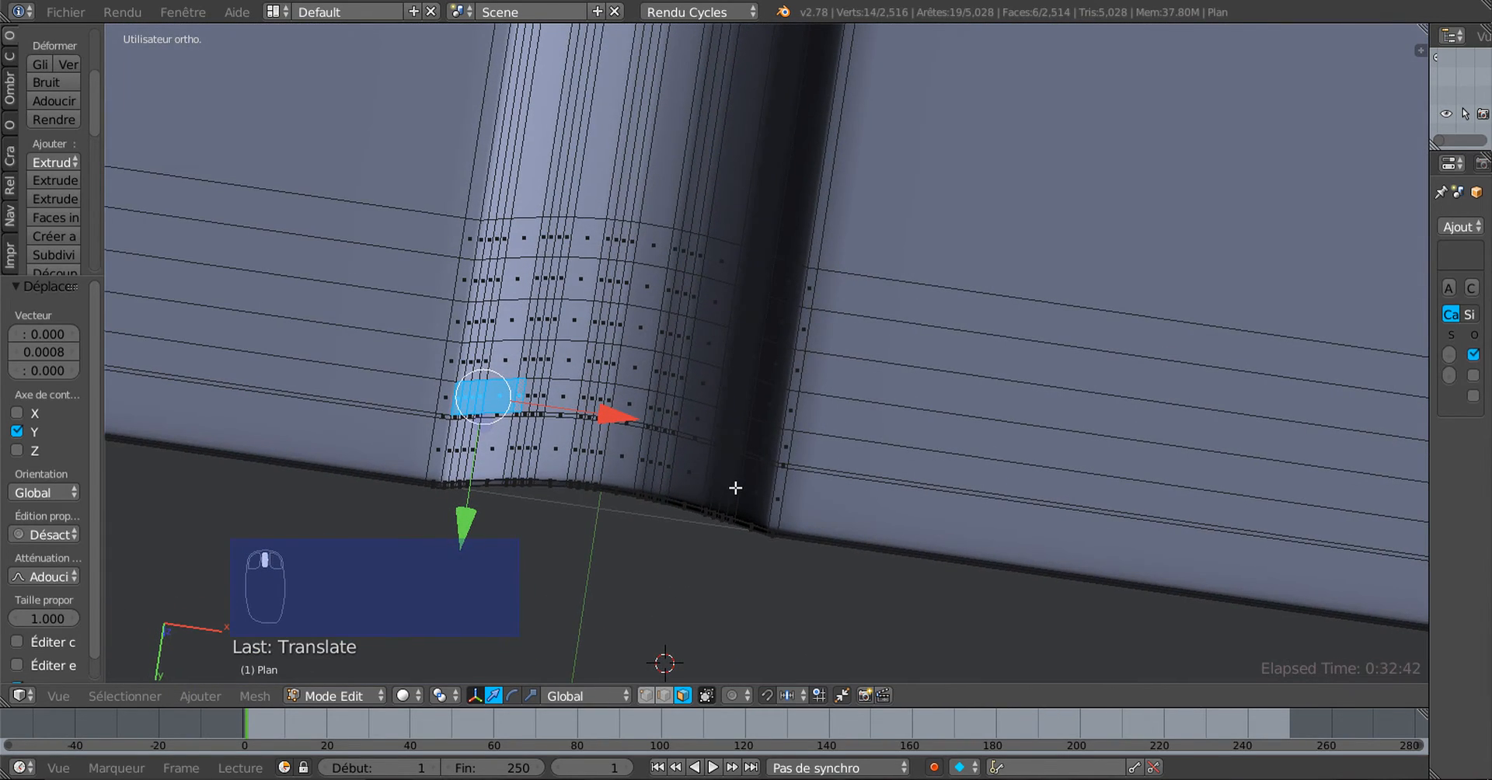
pyautogui.press('c')
pyautogui.moveTo(523, 396)
pyautogui.mouseDown()
pyautogui.moveTo(614, 398)
pyautogui.moveTo(738, 433)
pyautogui.mouseUp()
pyautogui.rightClick(738, 433)
pyautogui.moveTo(742, 462)
pyautogui.mouseDown(button='middle')
pyautogui.moveTo(736, 483)
pyautogui.moveTo(609, 456)
pyautogui.moveTo(585, 434)
pyautogui.moveTo(703, 456)
pyautogui.moveTo(760, 480)
pyautogui.moveTo(751, 490)
pyautogui.mouseUp(button='middle')
# Circle-select two more alternate face strips across the spine at the +Y end, deselecting stray faces in the row between them
pyautogui.press('c')
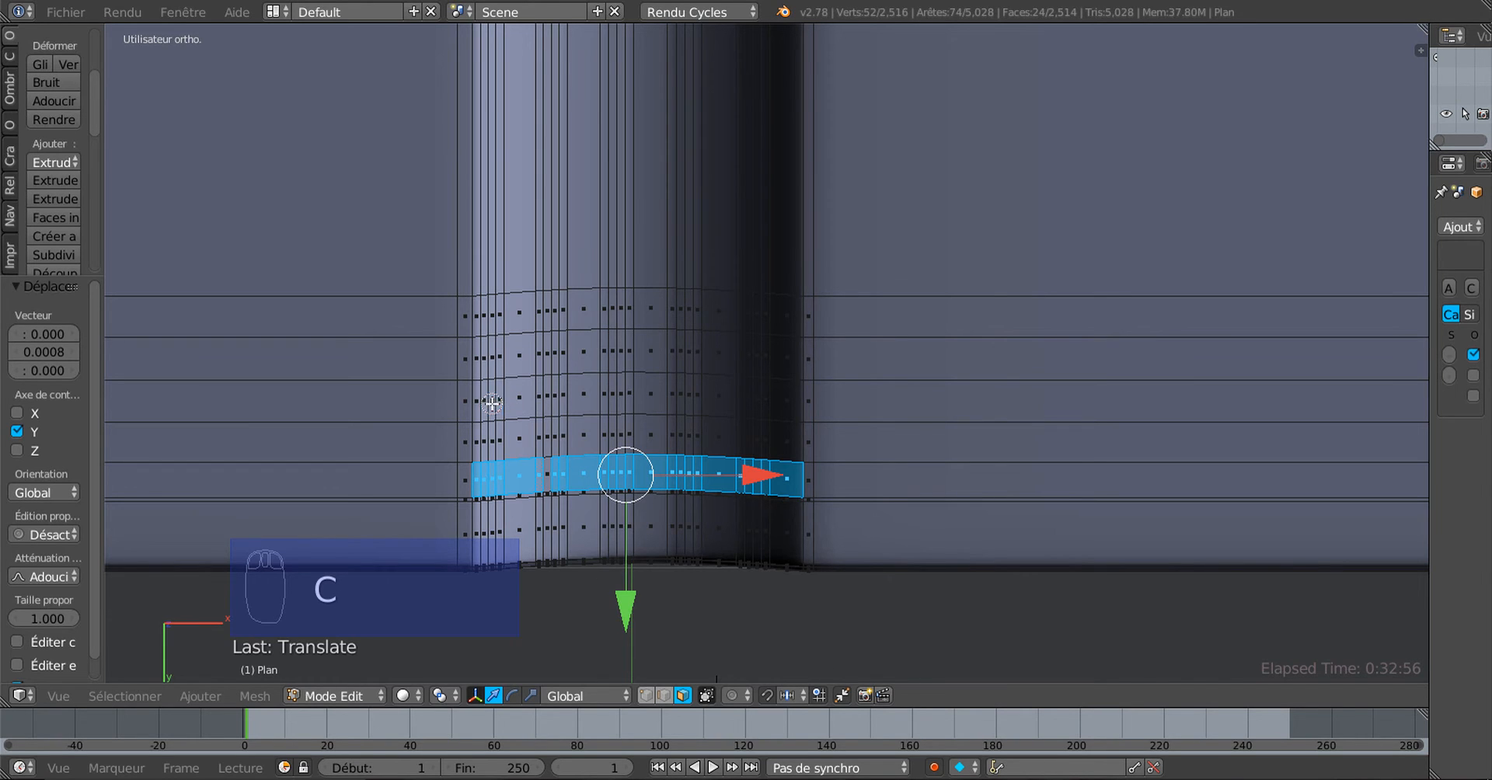
pyautogui.moveTo(492, 403); pyautogui.dragTo(771, 404)
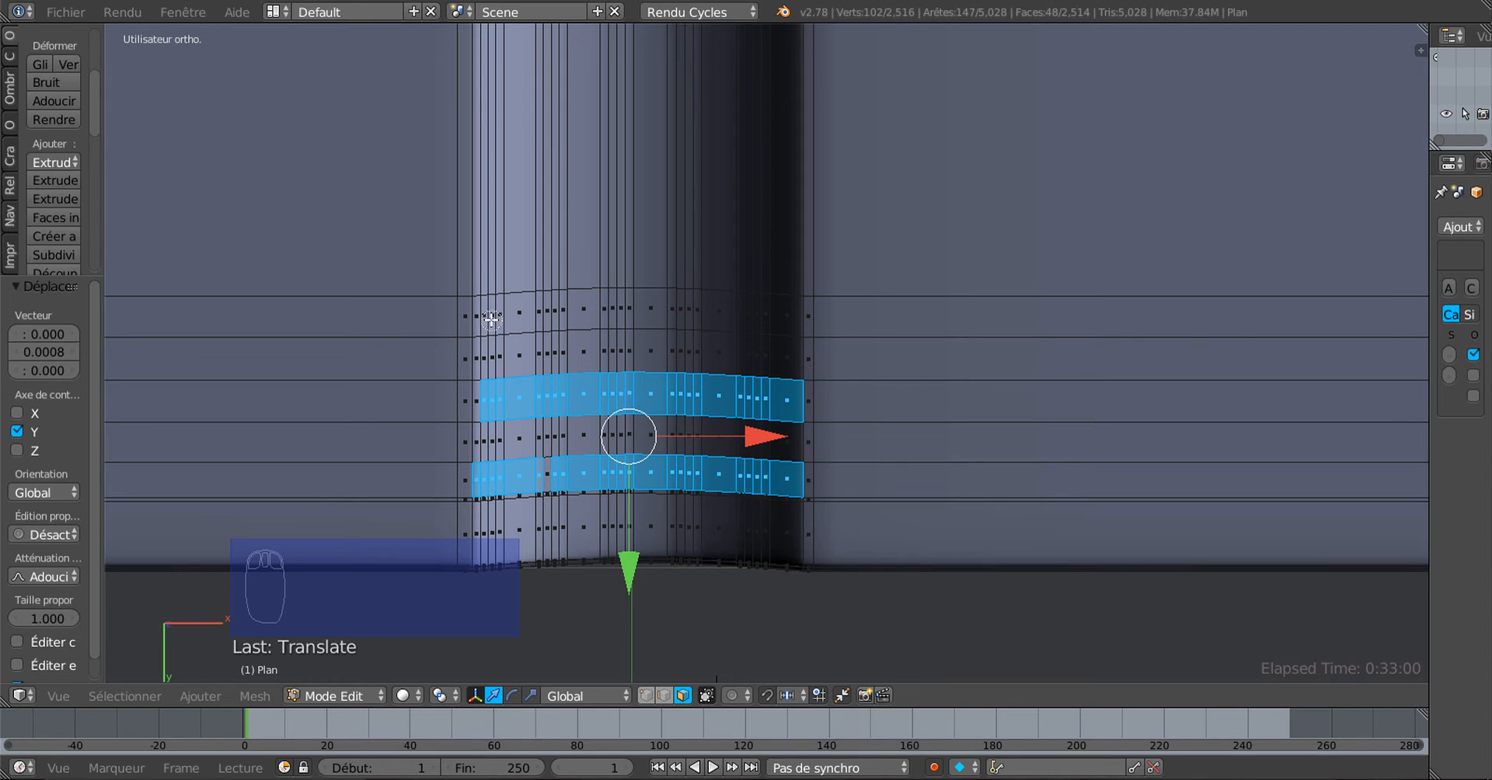
pyautogui.moveTo(489, 318); pyautogui.dragTo(774, 320)
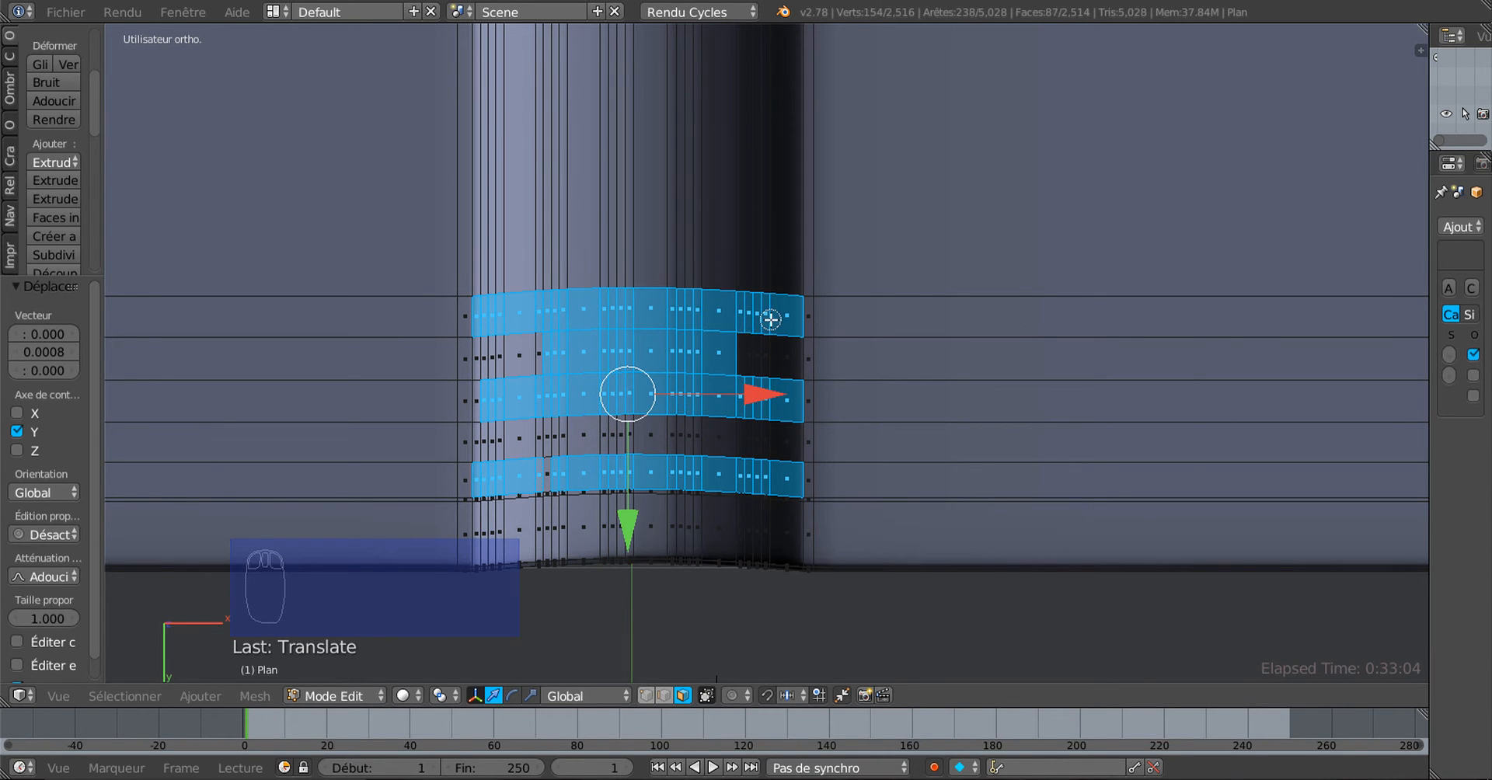
pyautogui.moveTo(725, 353); pyautogui.dragTo(531, 356, button='middle')
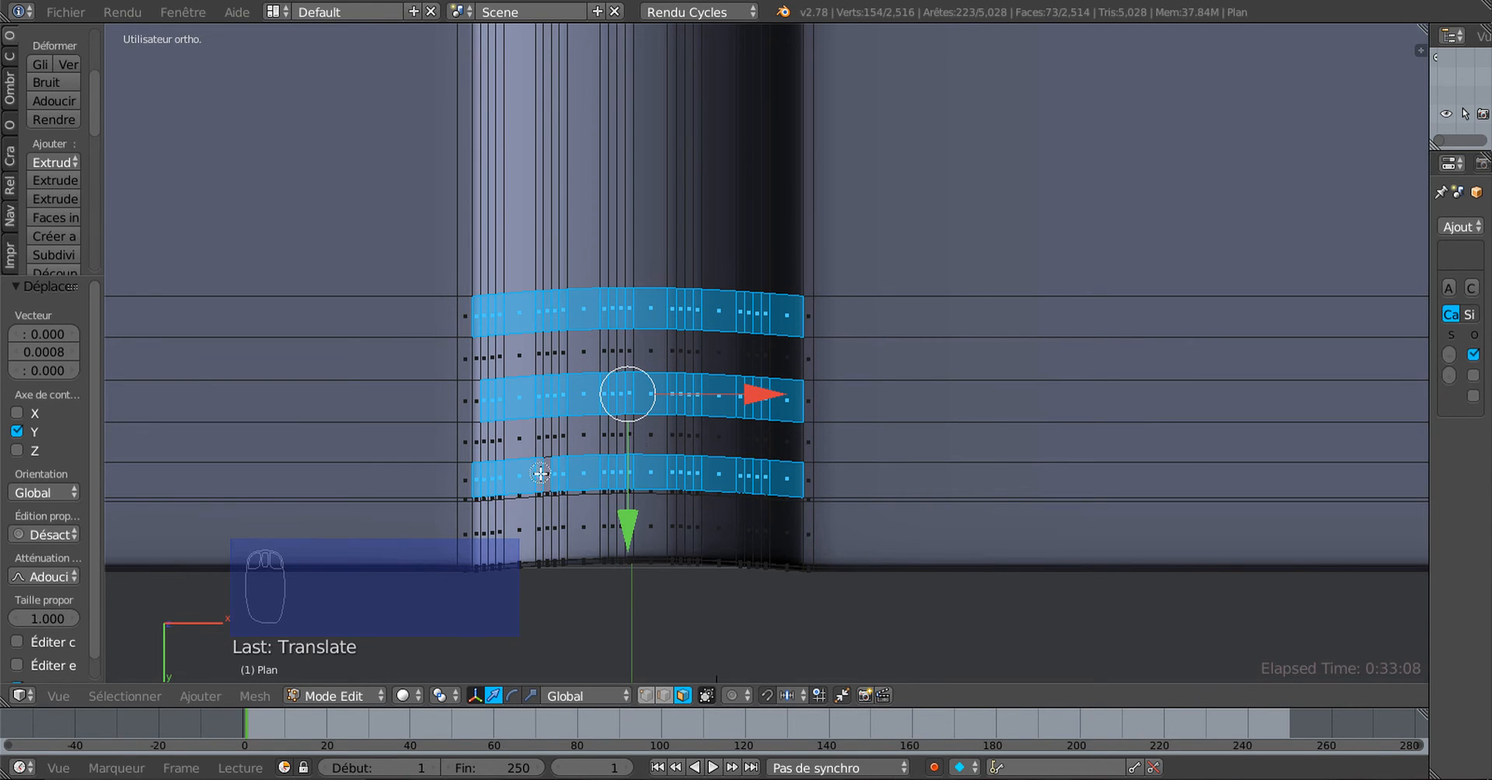
pyautogui.rightClick(611, 463)
pyautogui.scroll(-3, 723, 433)
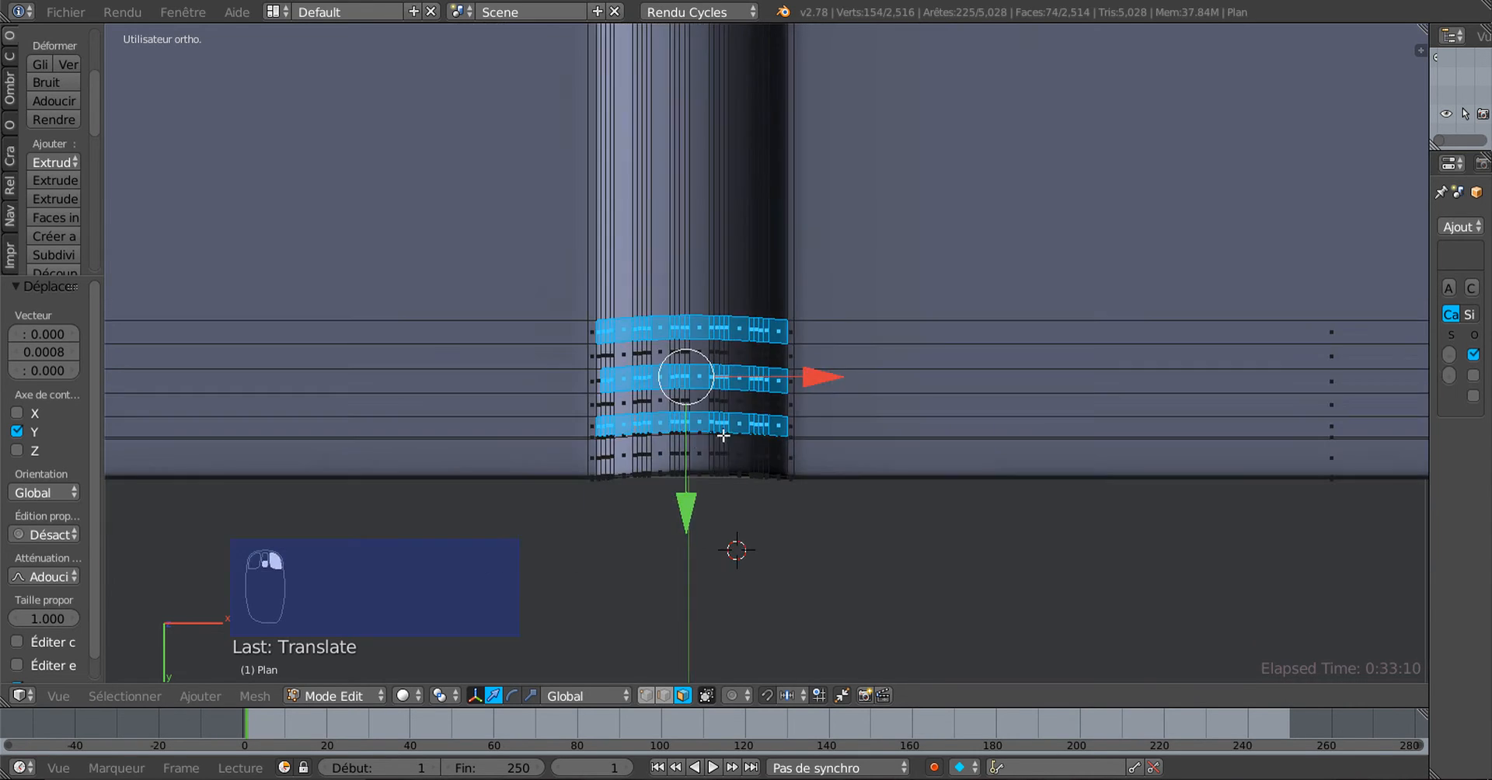
# Add the innermost strip of spine faces at the -Y end to the selection and begin the next alternate strip
pyautogui.moveTo(723, 433); pyautogui.dragTo(414, 418, button='middle')
pyautogui.scroll(-4, 799, 446)
pyautogui.moveTo(855, 486); pyautogui.dragTo(783, 542, button='middle')
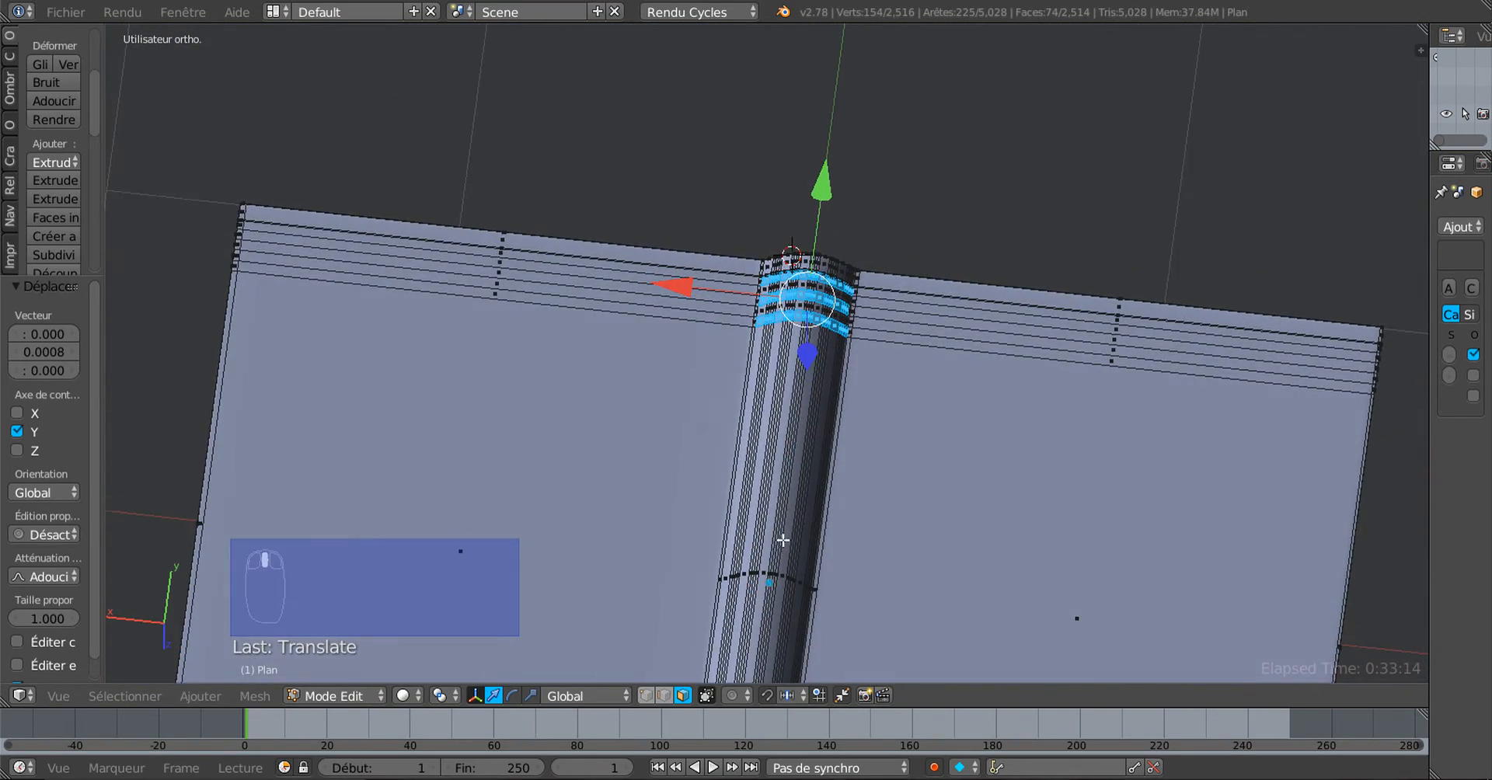
pyautogui.keyDown('shift'); pyautogui.moveTo(745, 640); pyautogui.dragTo(813, 333, button='middle'); pyautogui.keyUp('shift')
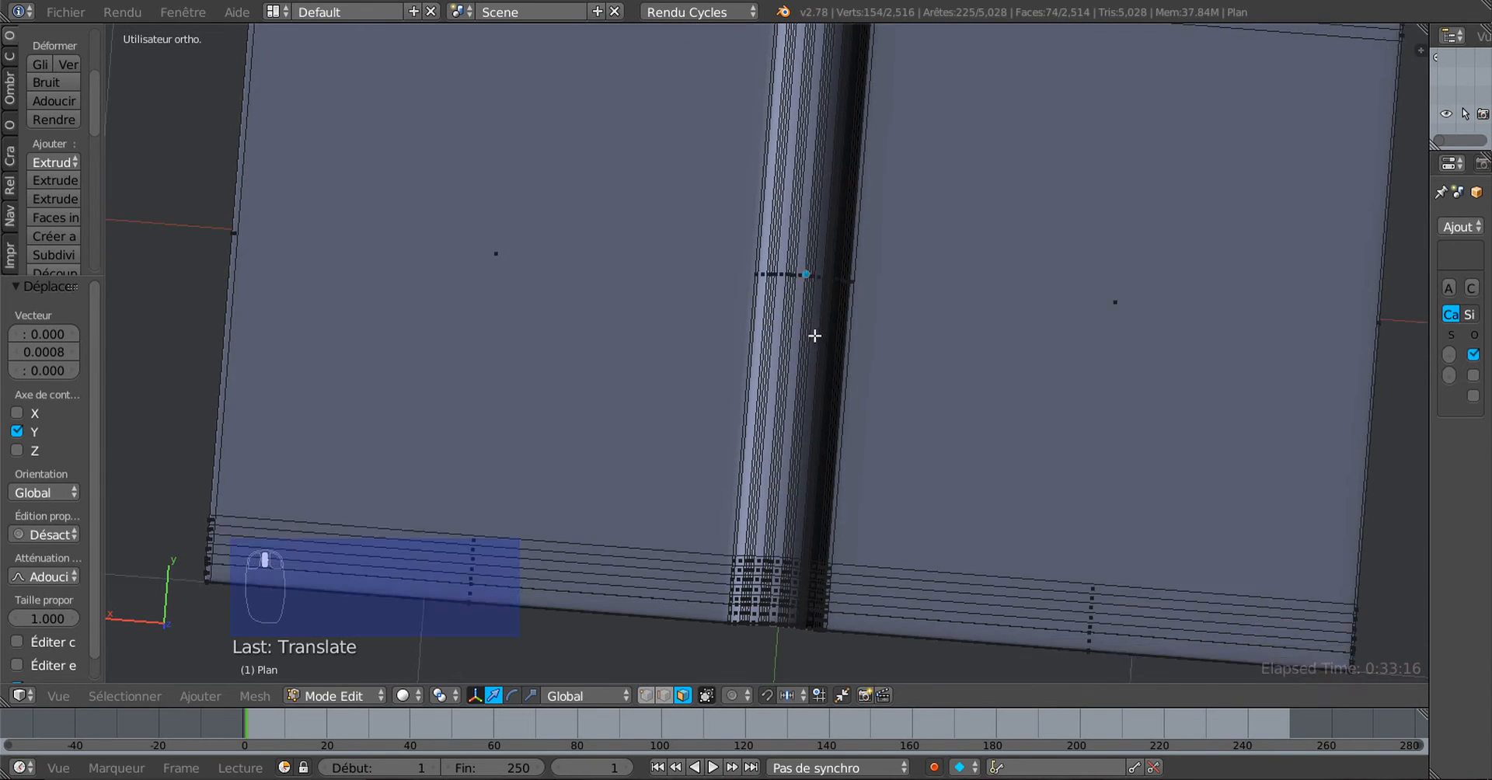
pyautogui.scroll(5, 809, 333)
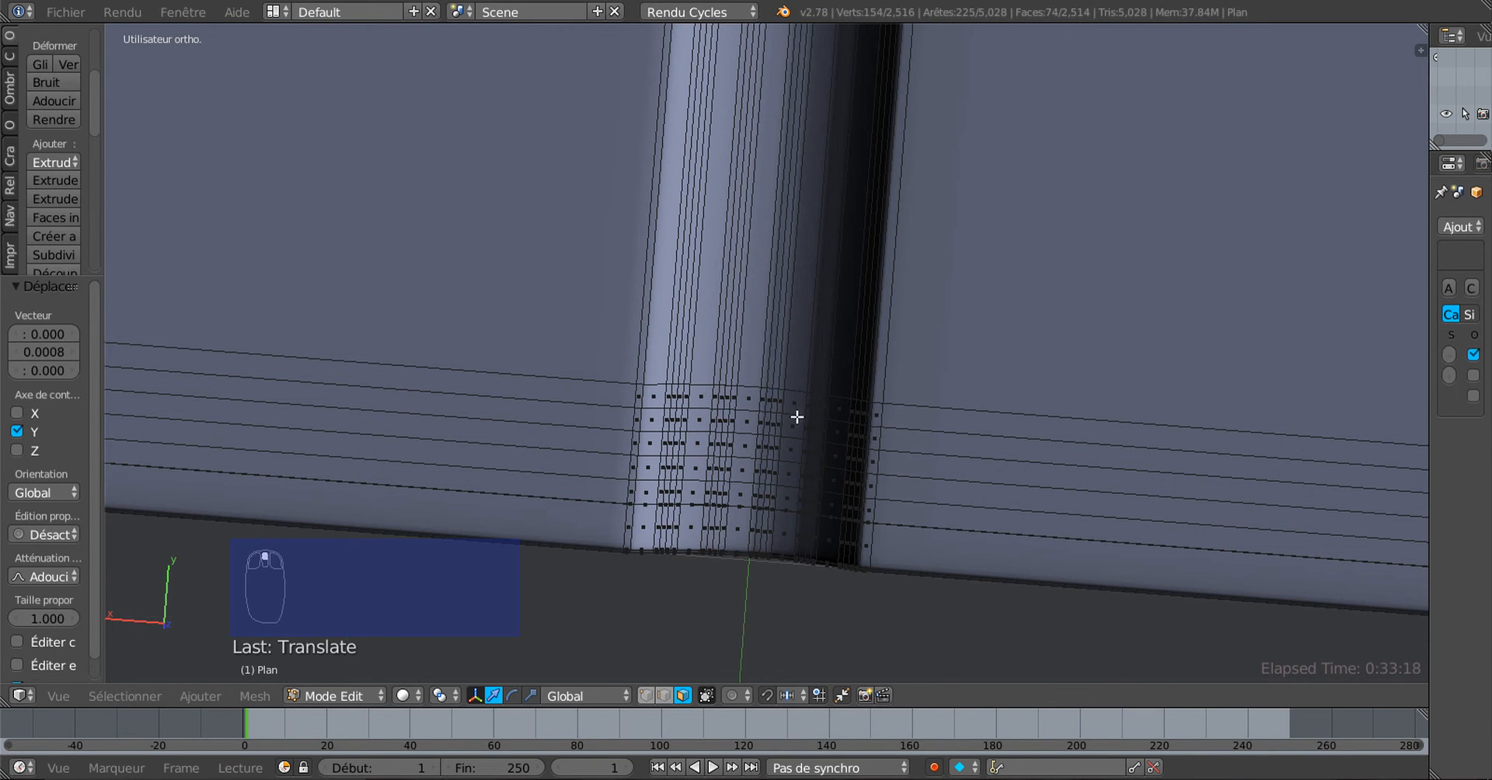
pyautogui.moveTo(797, 417); pyautogui.dragTo(750, 394, button='middle')
pyautogui.press('c')
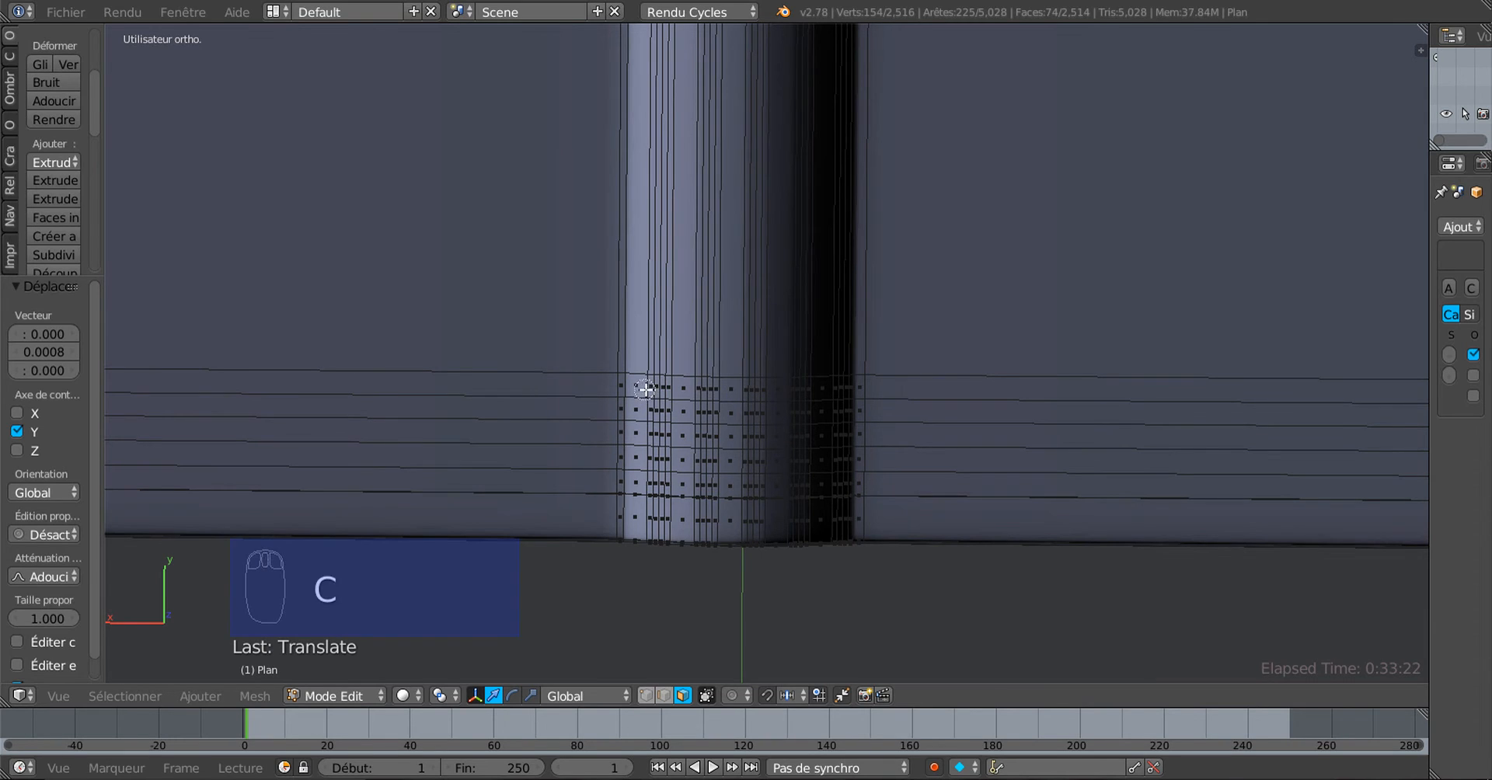
pyautogui.moveTo(646, 387); pyautogui.dragTo(821, 387)
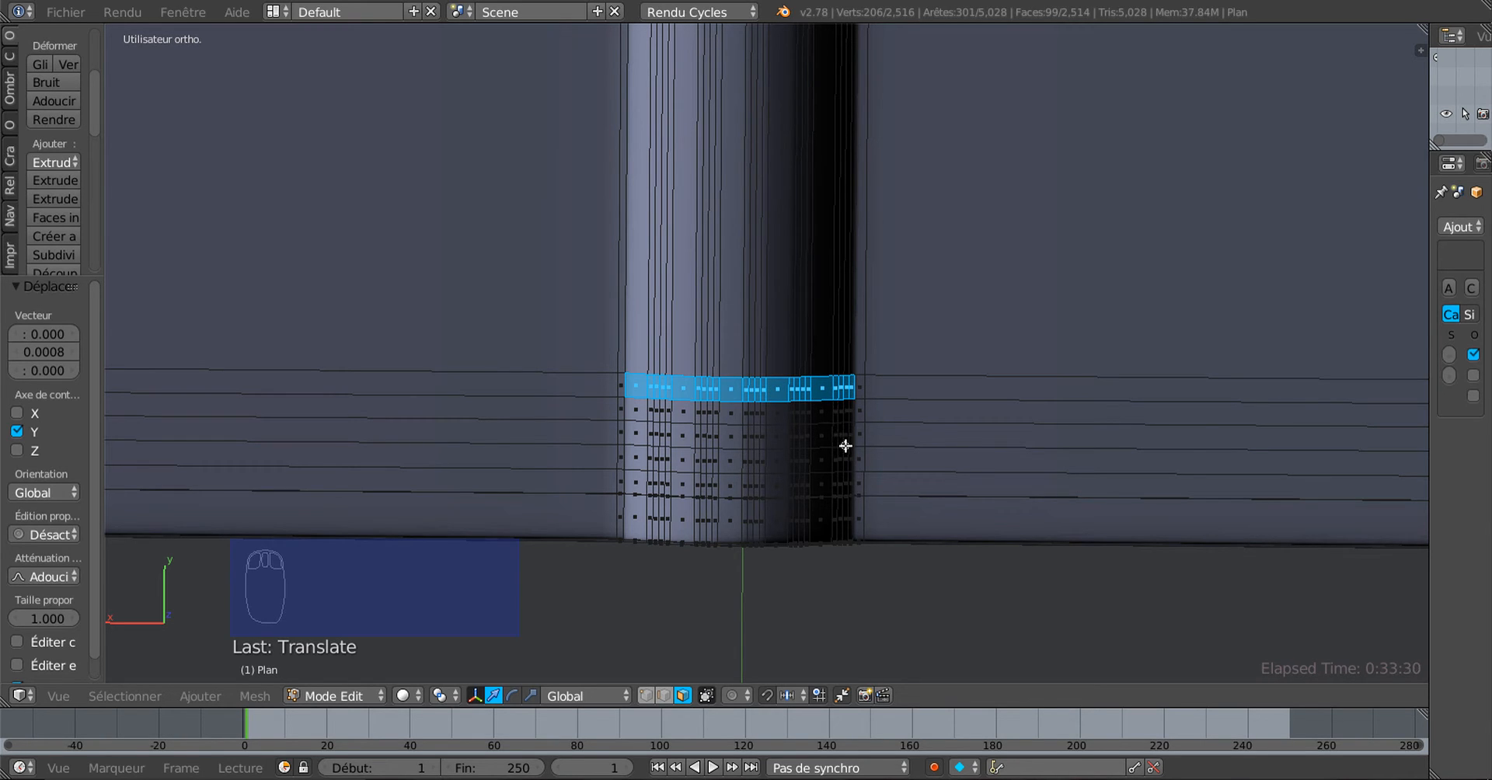
pyautogui.moveTo(845, 445); pyautogui.dragTo(844, 442)
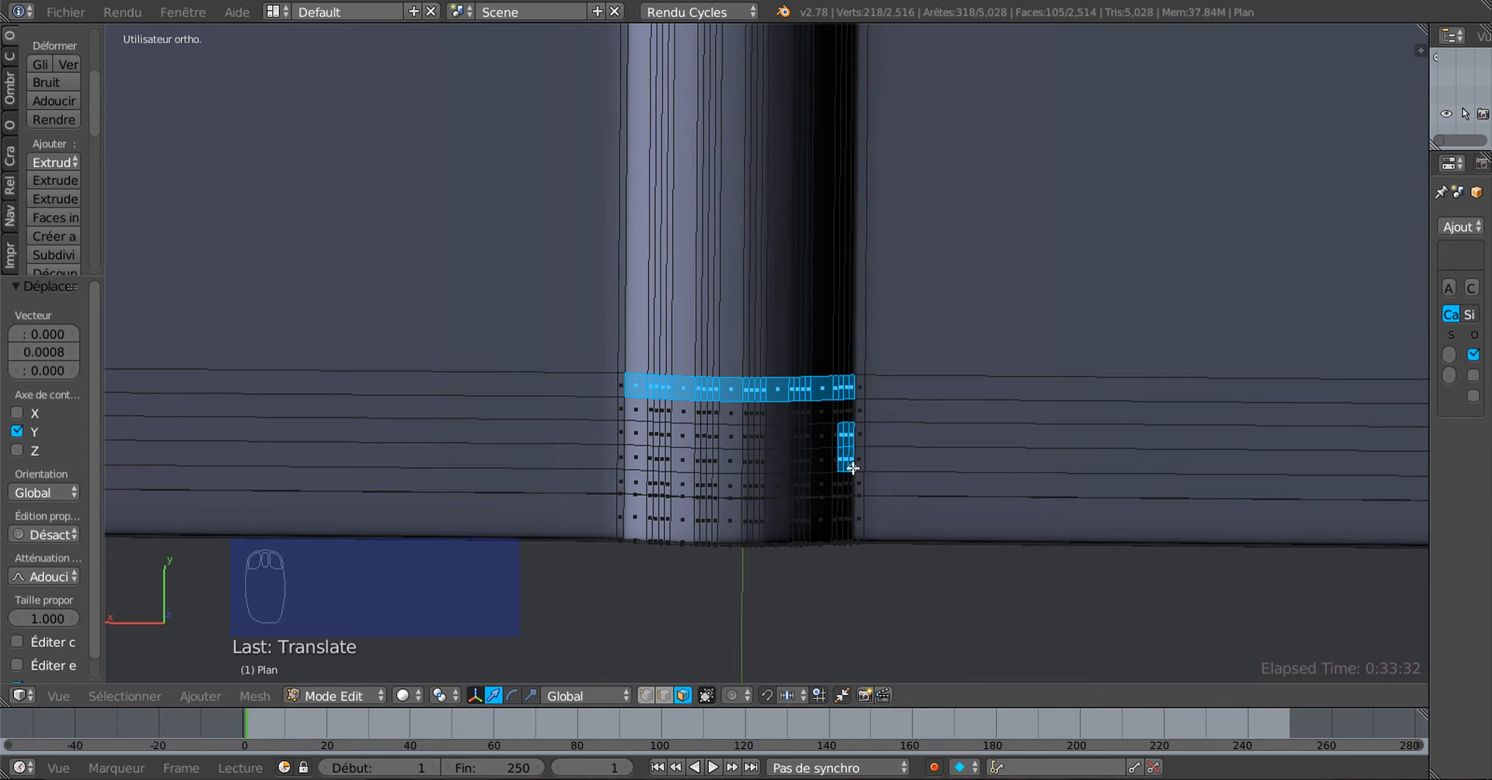
# Undo the last two circle selections and check which spine faces are still selected at the +Y end
pyautogui.hotkey('ctrl', 'z')
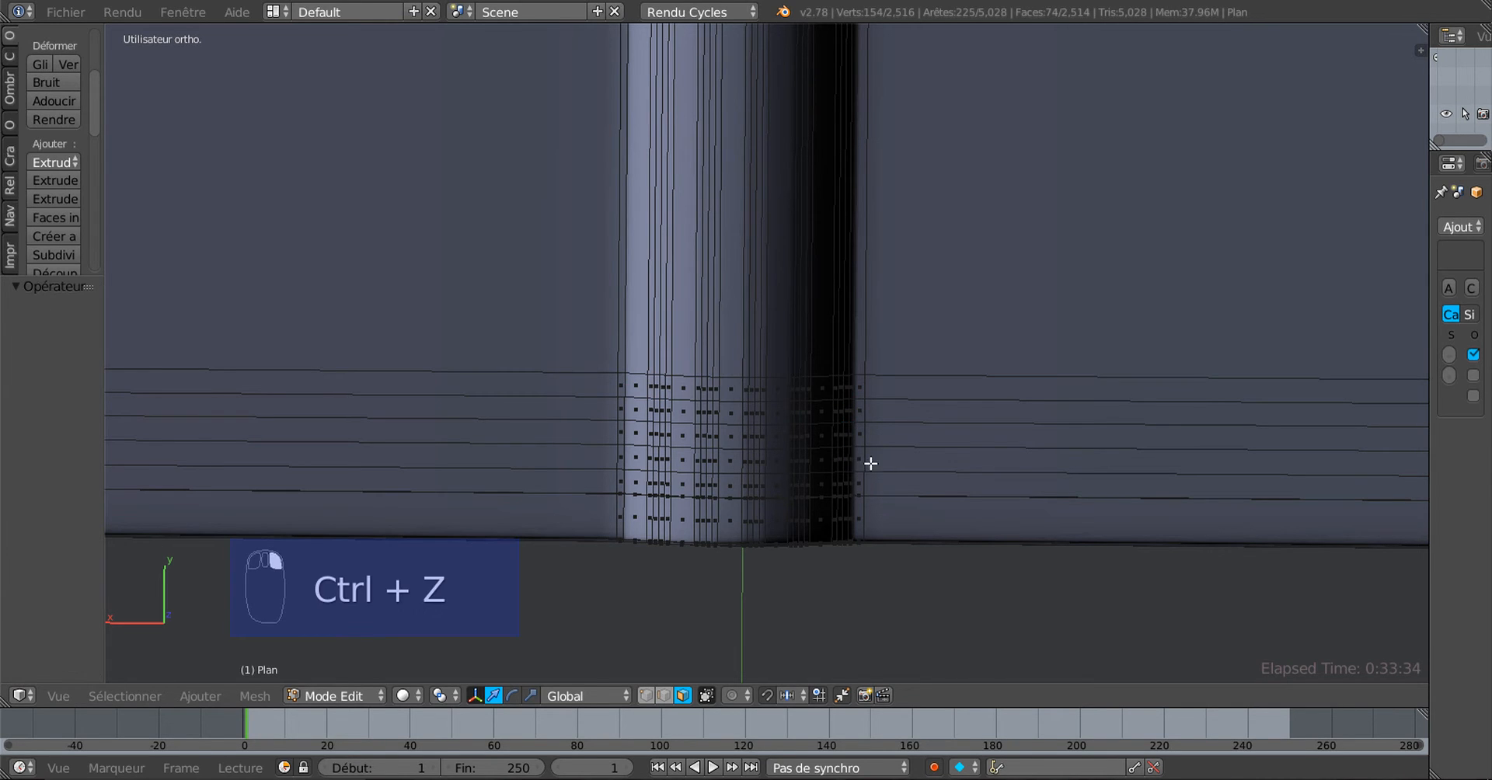
pyautogui.scroll(-6, 846, 461)
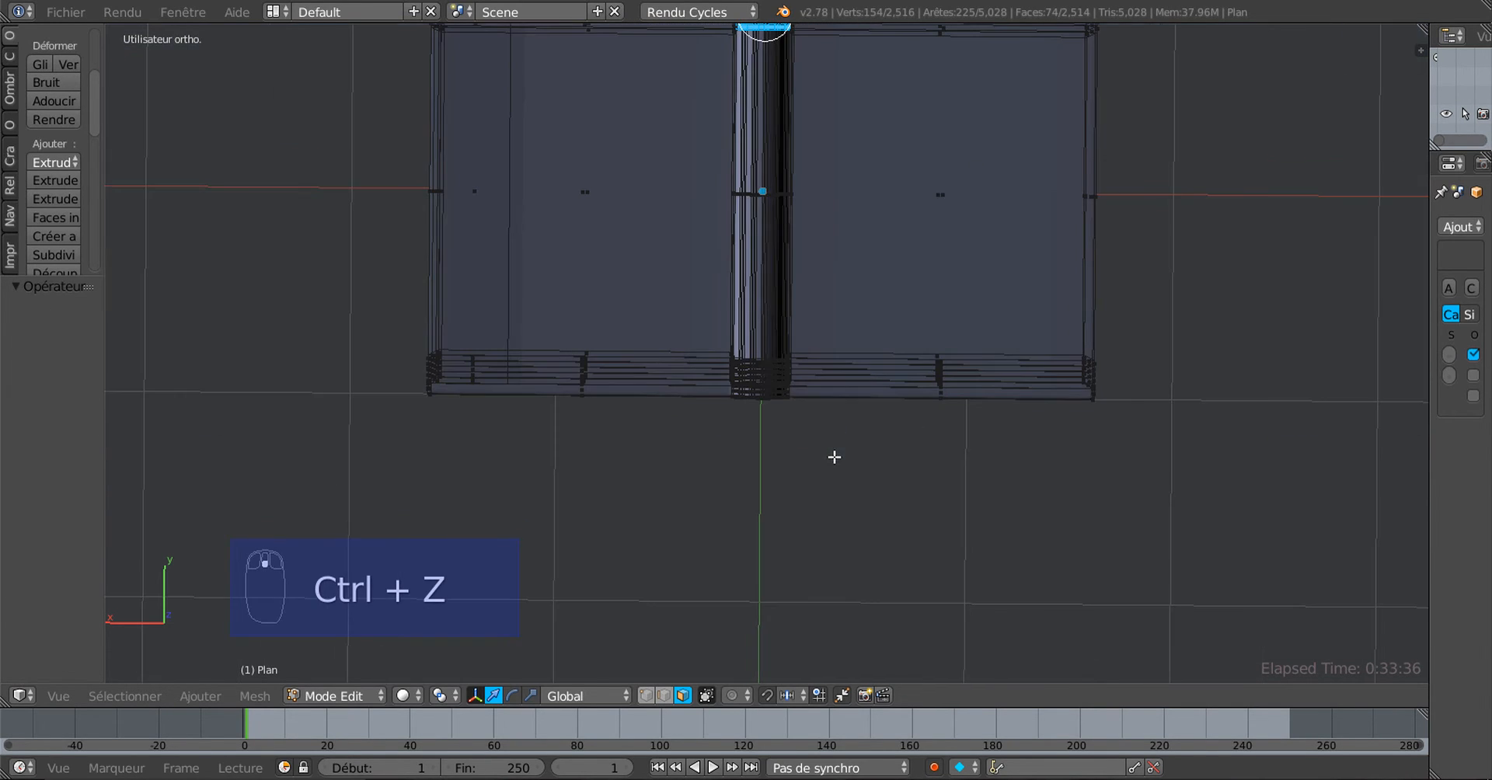
pyautogui.scroll(5, 827, 451)
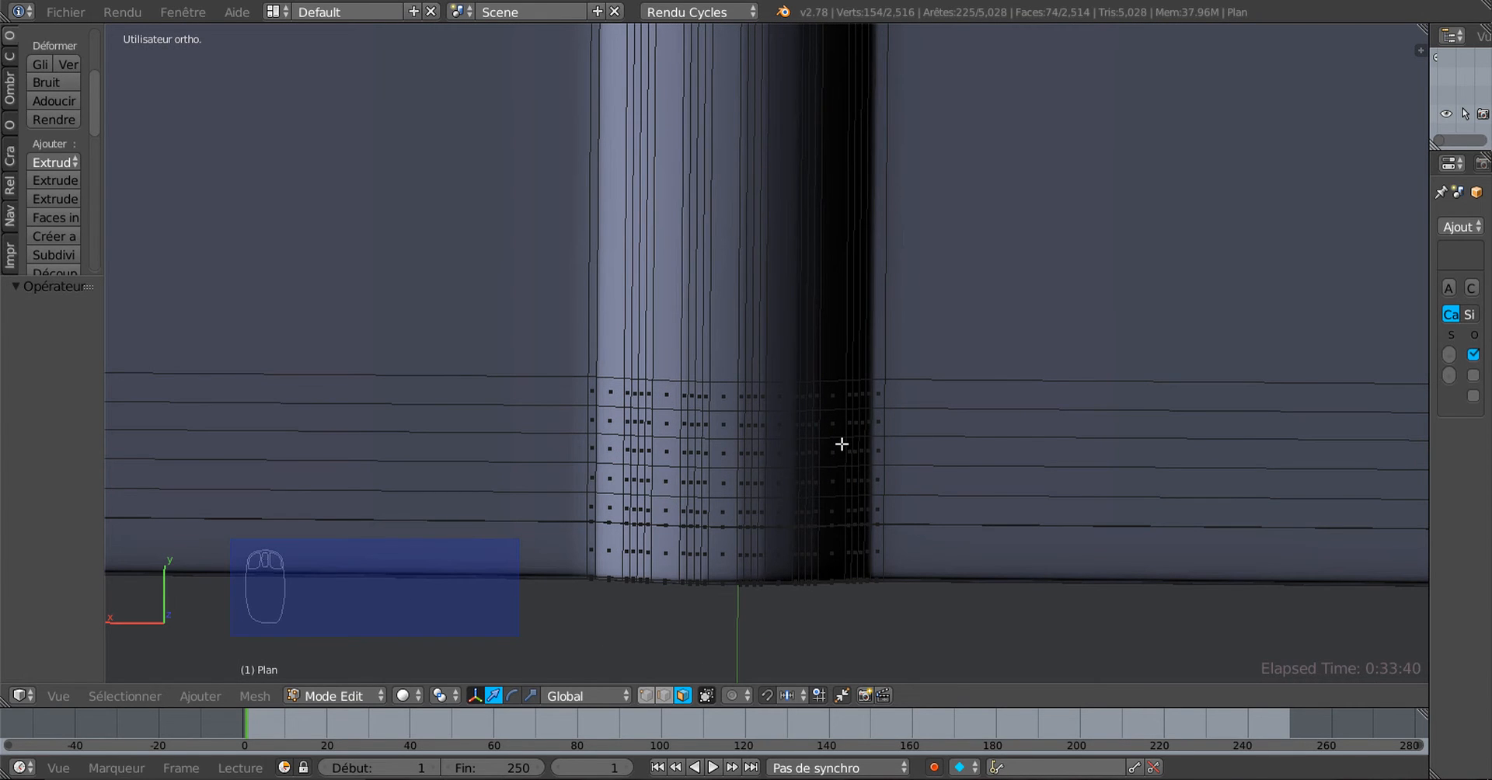
pyautogui.hotkey('ctrl', 'z')
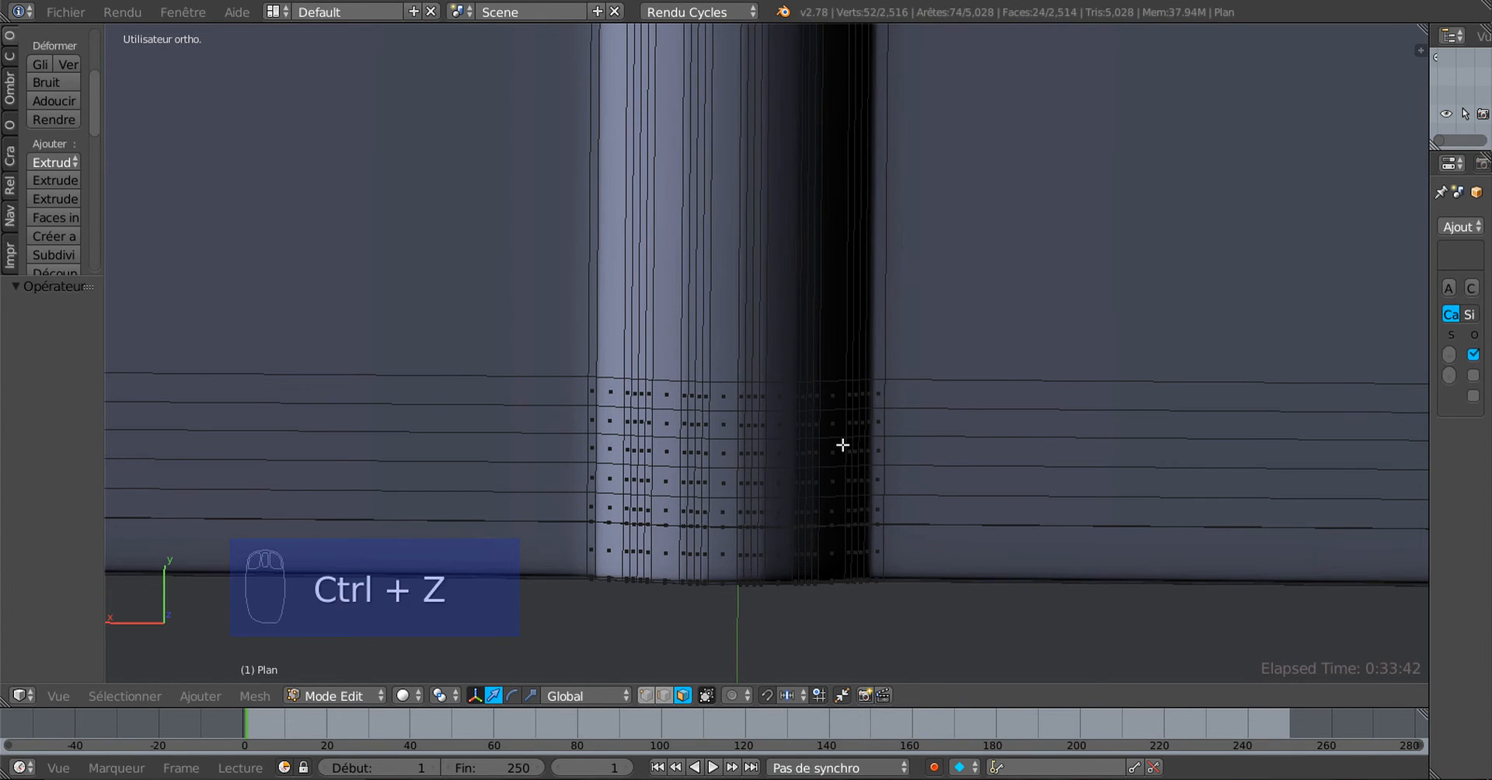
pyautogui.scroll(-5, 843, 444)
pyautogui.scroll(3, 844, 445)
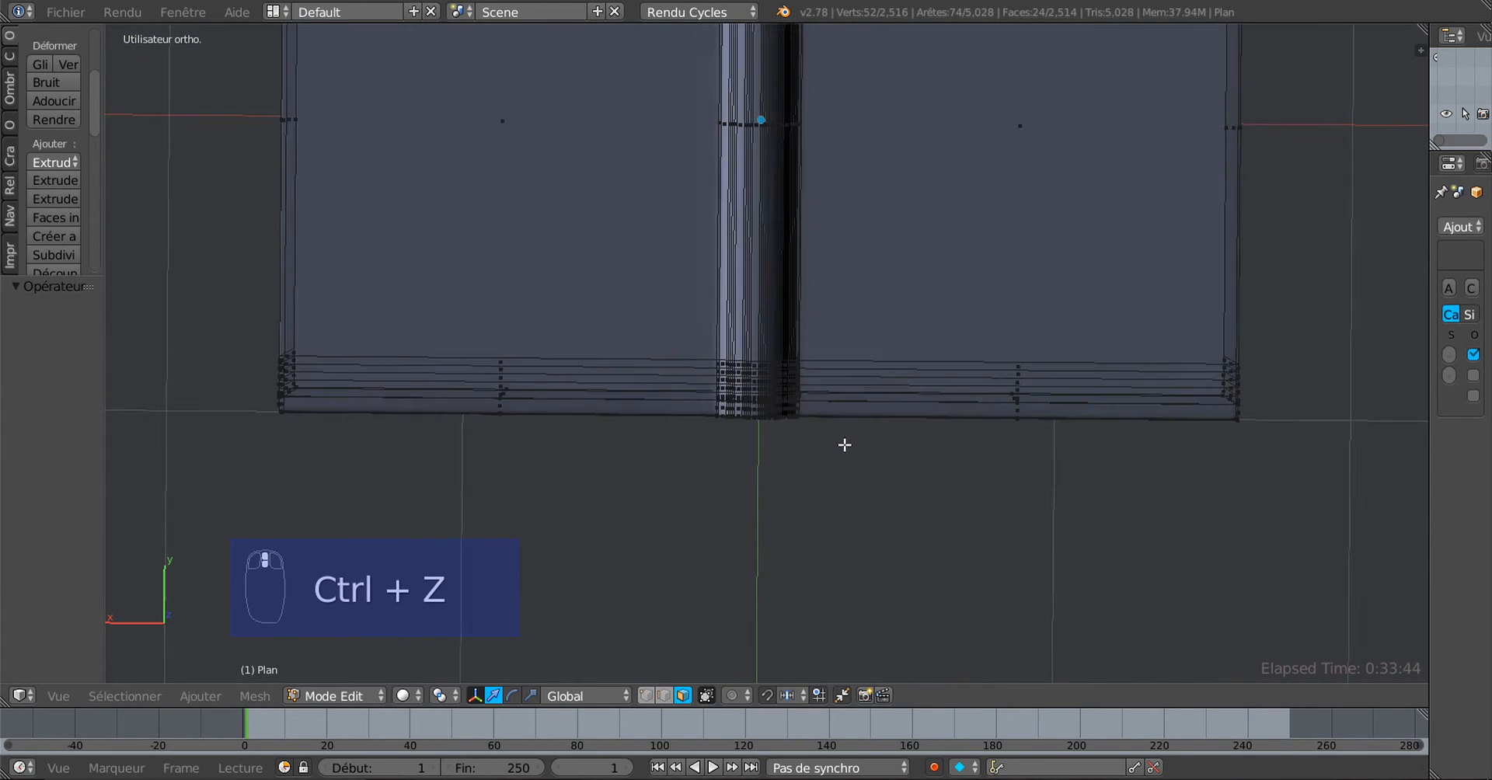
pyautogui.scroll(-2, 845, 445)
pyautogui.keyDown('shift'); pyautogui.moveTo(855, 335); pyautogui.dragTo(832, 568, button='middle'); pyautogui.keyUp('shift')
pyautogui.scroll(3, 816, 506)
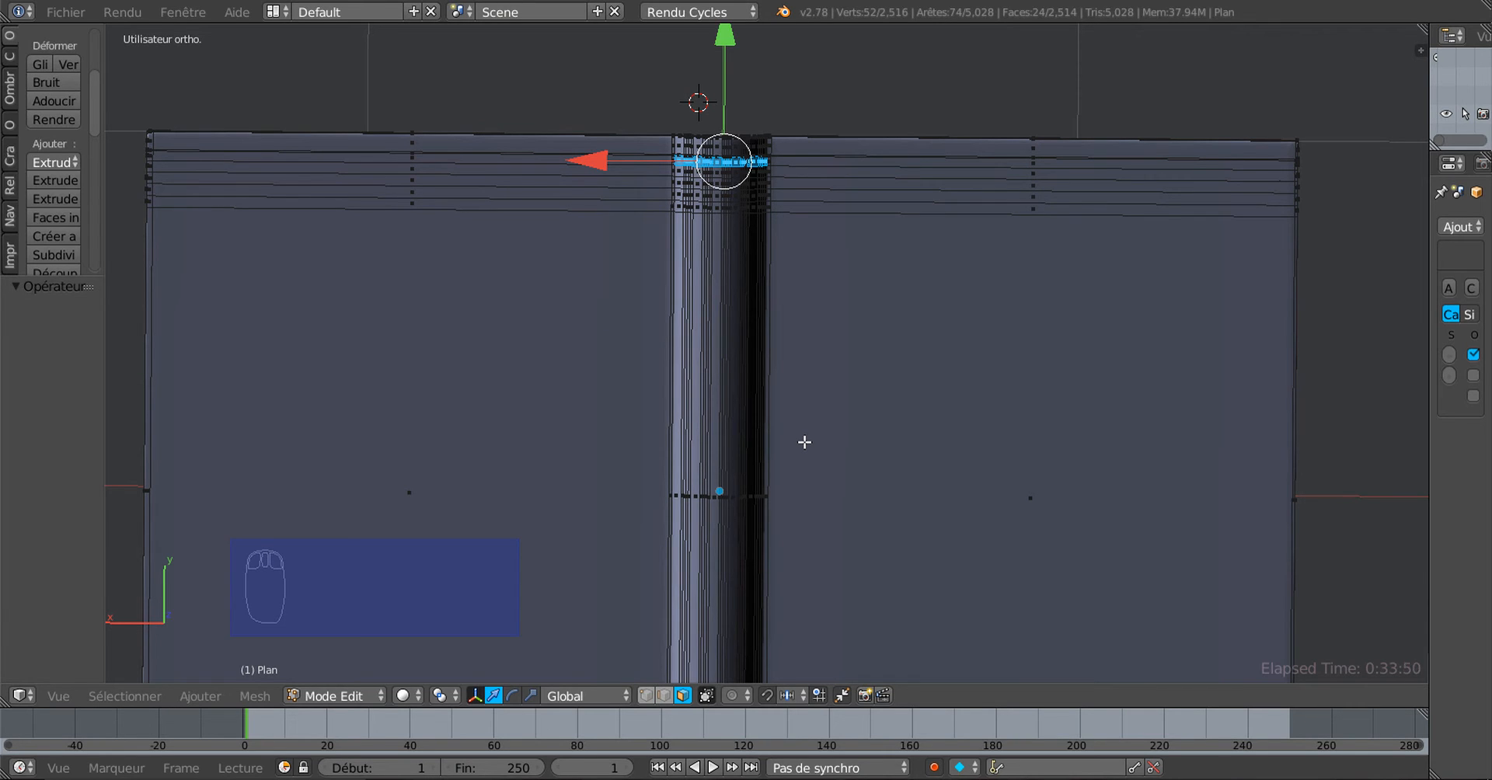
# Redo the two undone circle selections so the face strips at both ends of the spine are selected again
pyautogui.moveTo(103, 263); pyautogui.dragTo(278, 252)
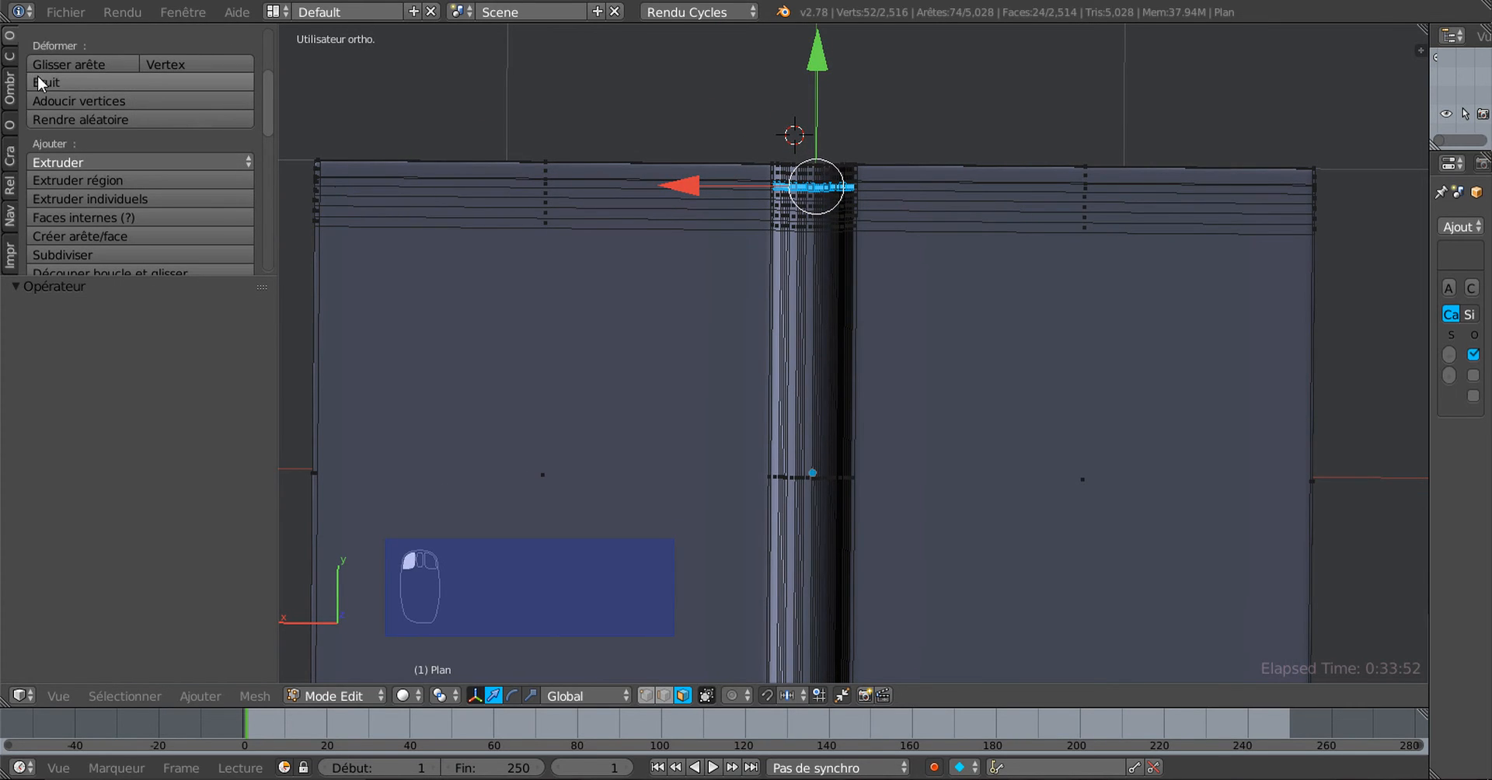
pyautogui.moveTo(268, 110); pyautogui.dragTo(270, 272)
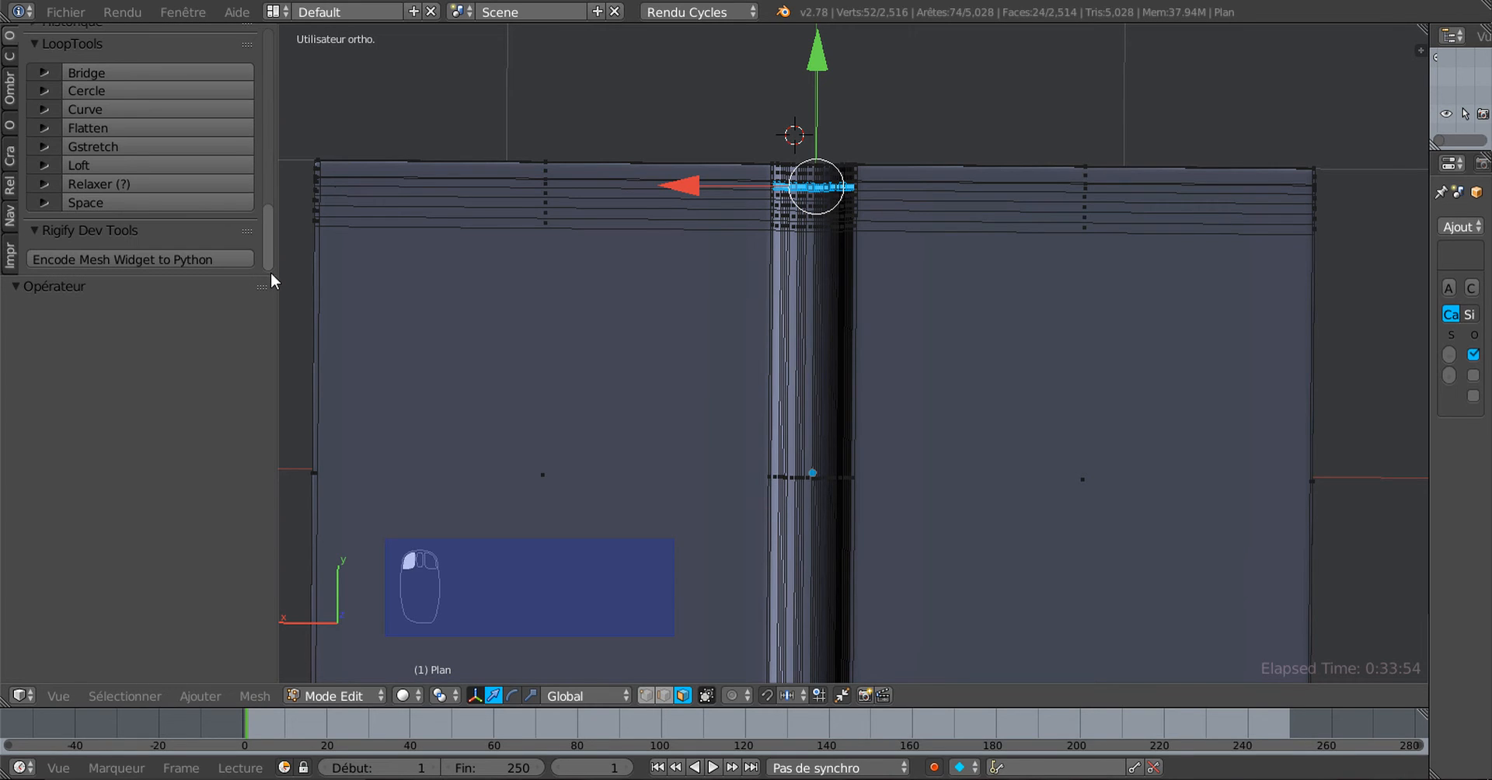
pyautogui.scroll(5, 139, 193)
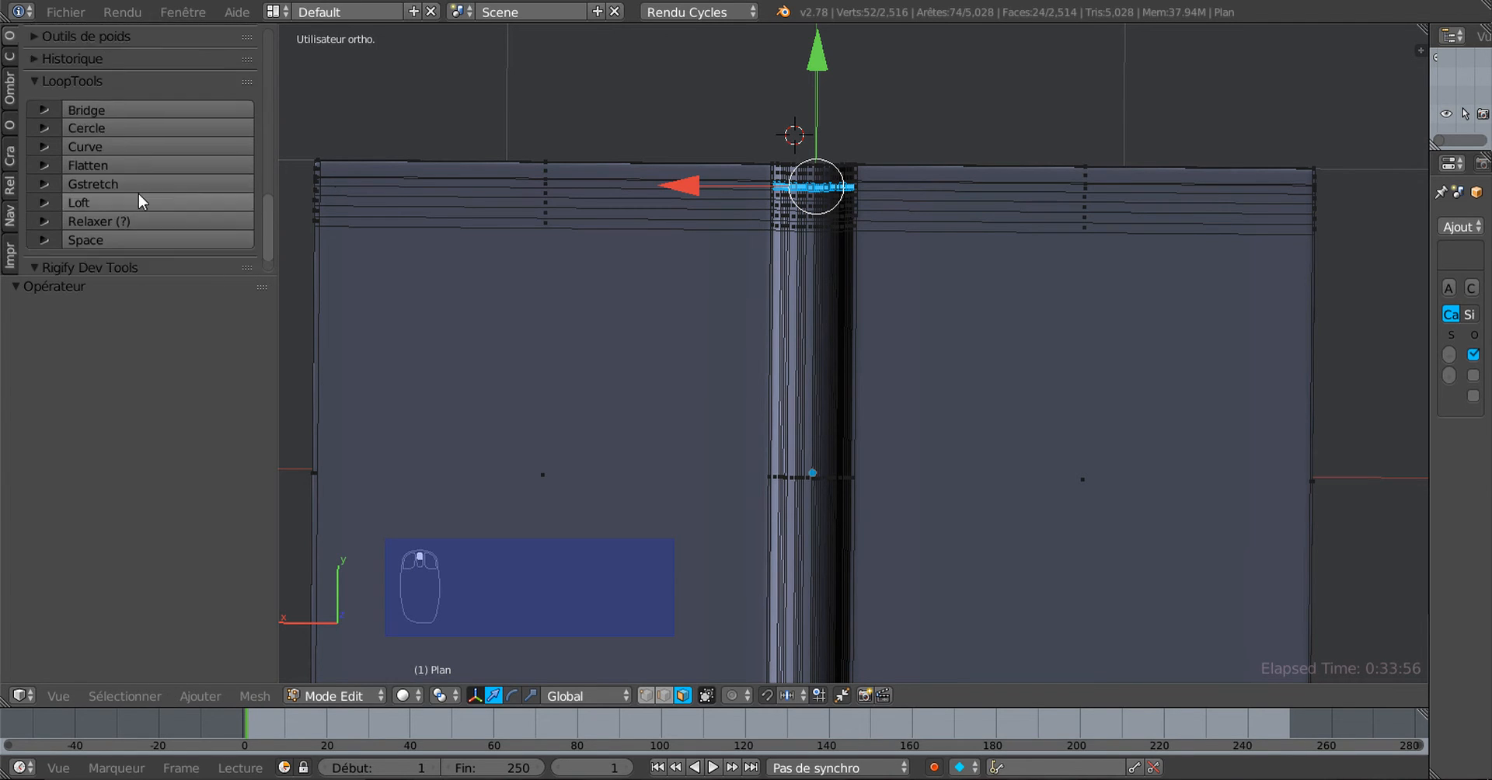
pyautogui.scroll(2, 92, 101)
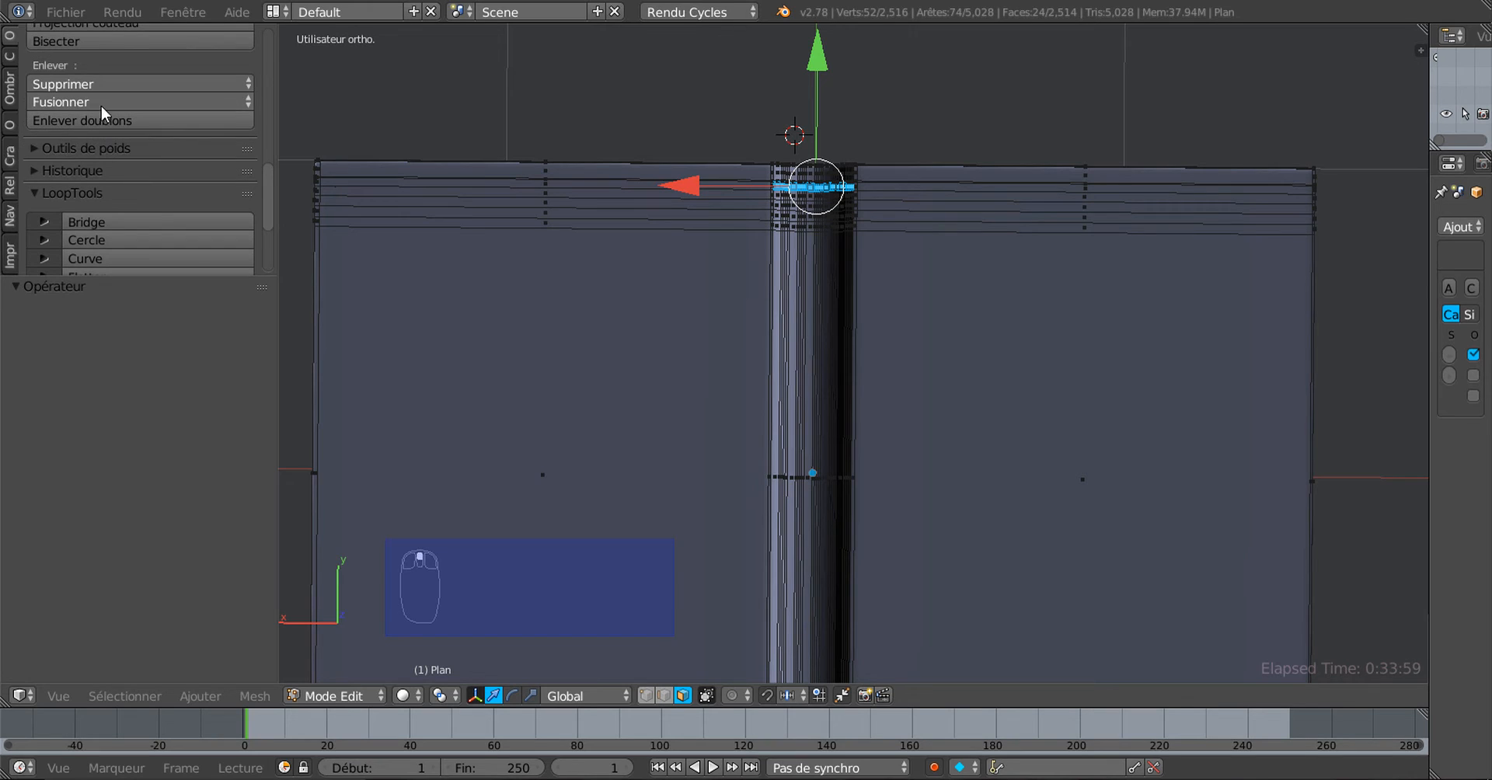
pyautogui.click(101, 172)
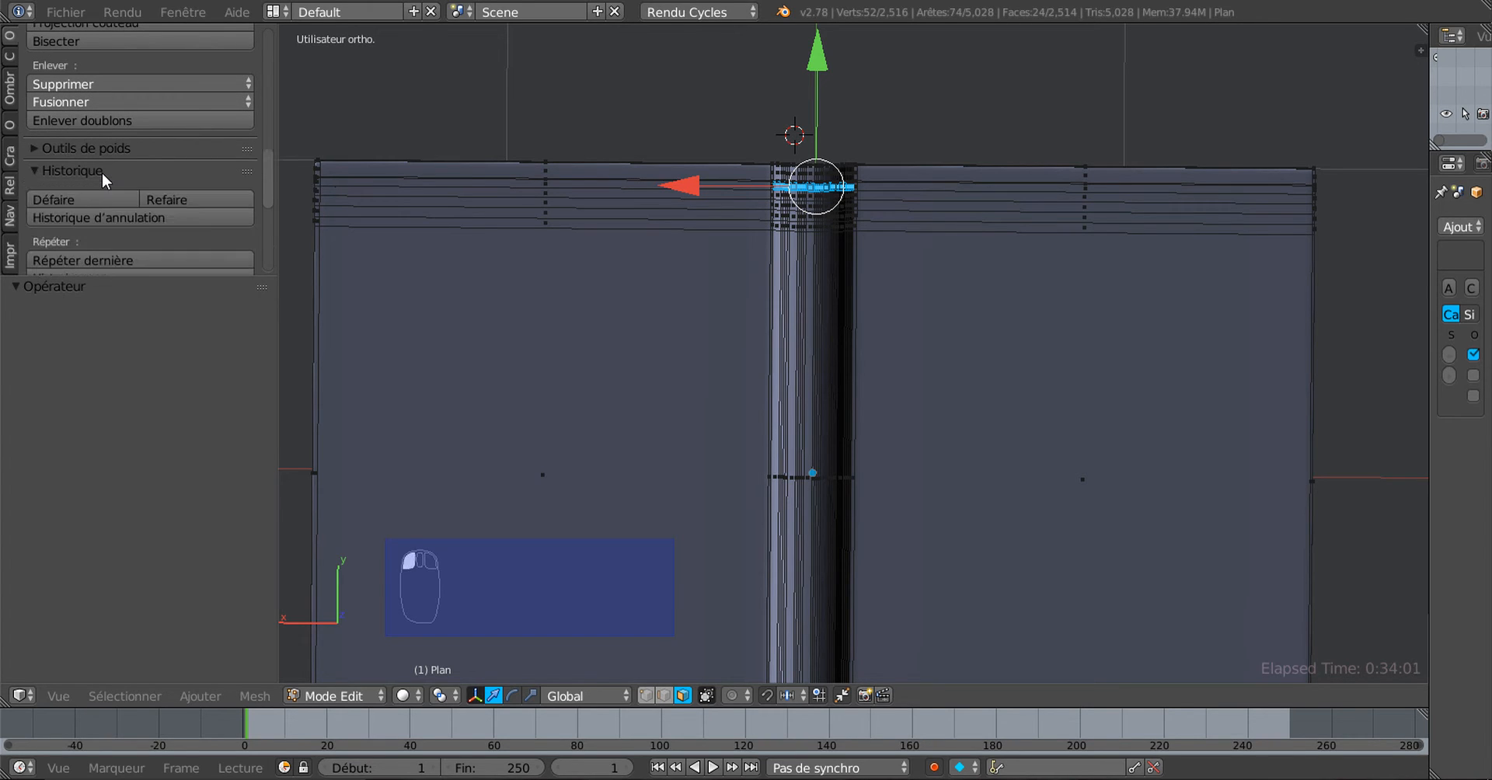
pyautogui.click(180, 199)
pyautogui.scroll(-4, 649, 223)
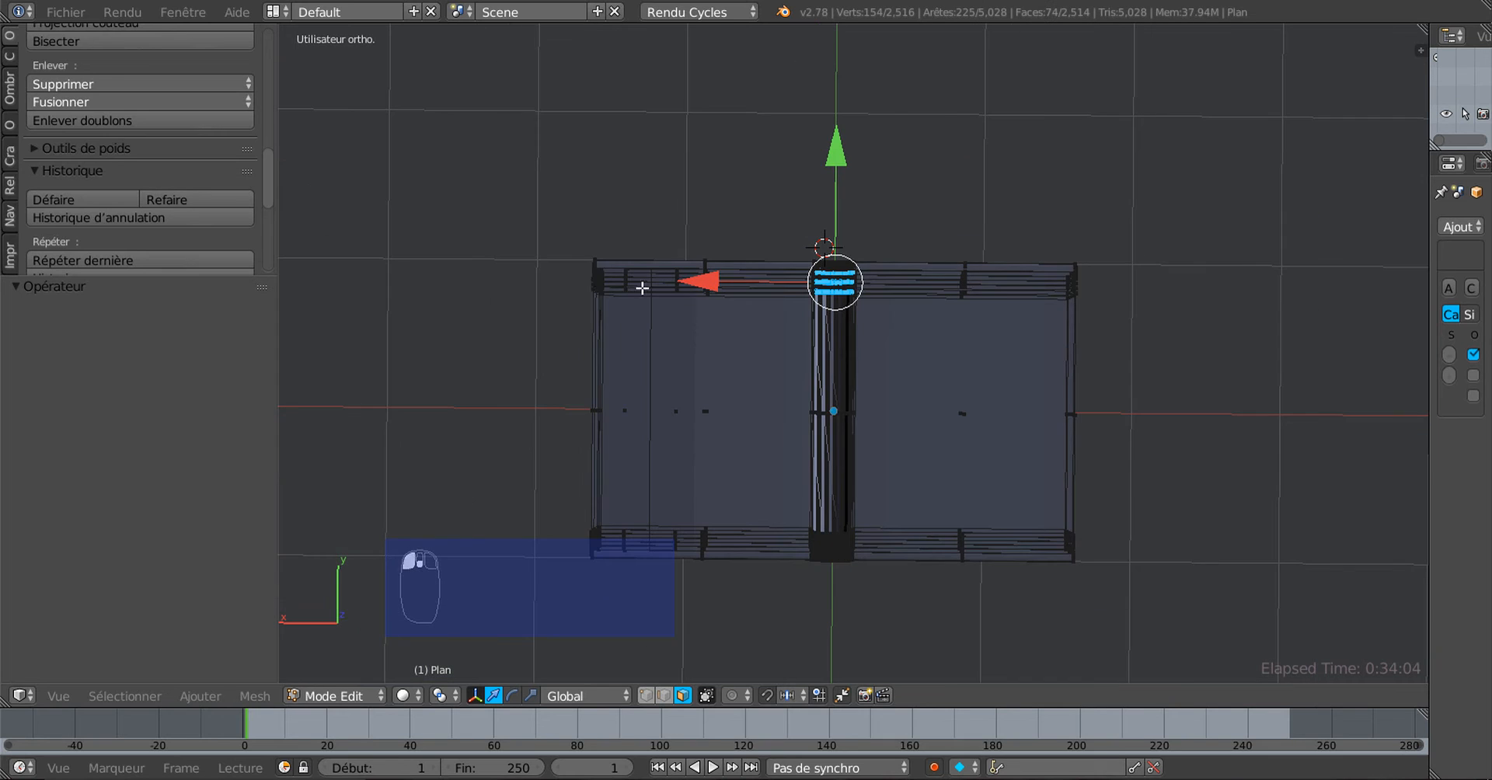
pyautogui.click(198, 201)
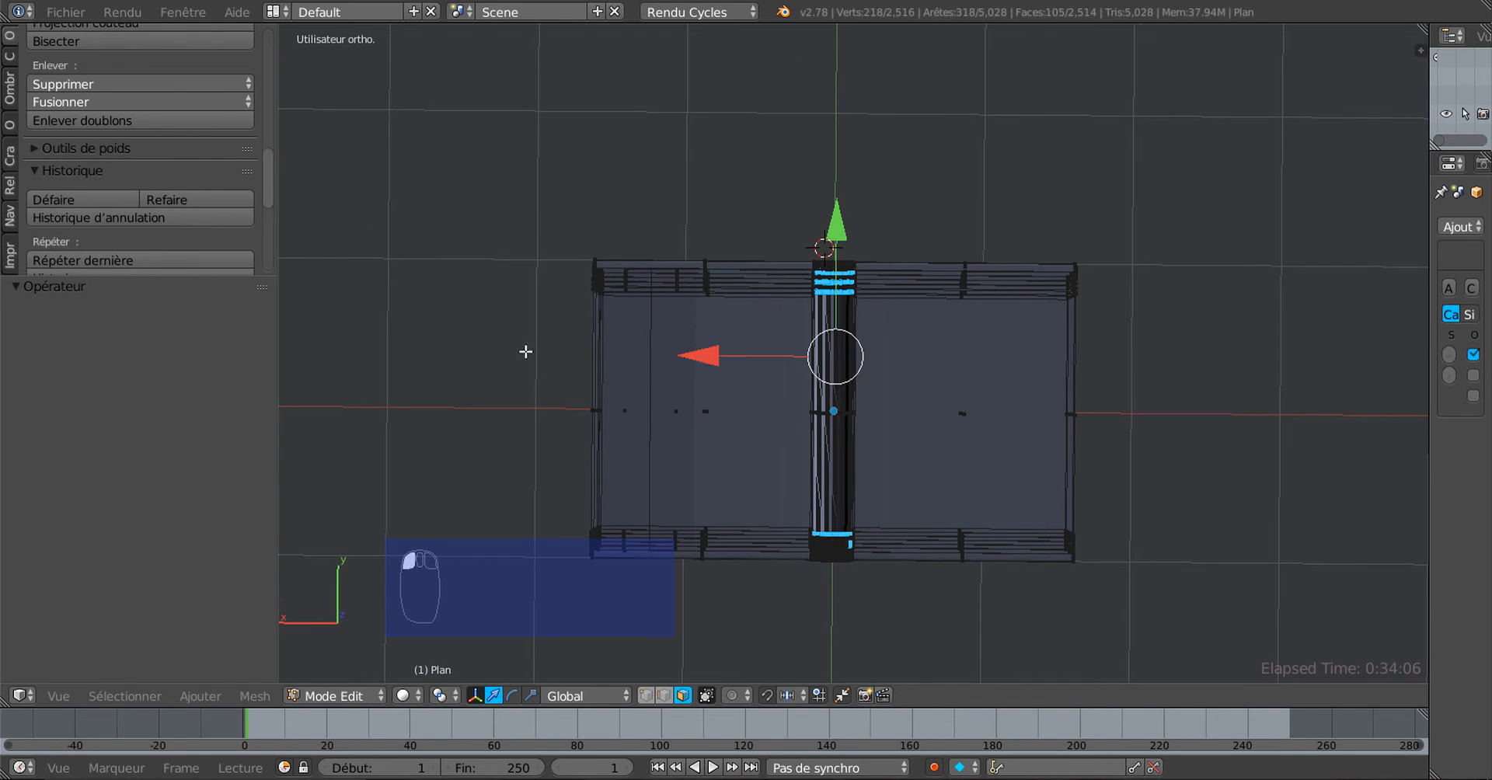
# Deselect the small stray group of faces on the dark side of the spine at the -Y end with circle select
pyautogui.keyDown('shift'); pyautogui.moveTo(466, 383); pyautogui.dragTo(548, 427, button='middle'); pyautogui.keyUp('shift')
pyautogui.scroll(6, 548, 427)
pyautogui.keyDown('shift'); pyautogui.moveTo(687, 477); pyautogui.dragTo(854, 326, button='middle'); pyautogui.keyUp('shift')
pyautogui.scroll(3, 844, 325)
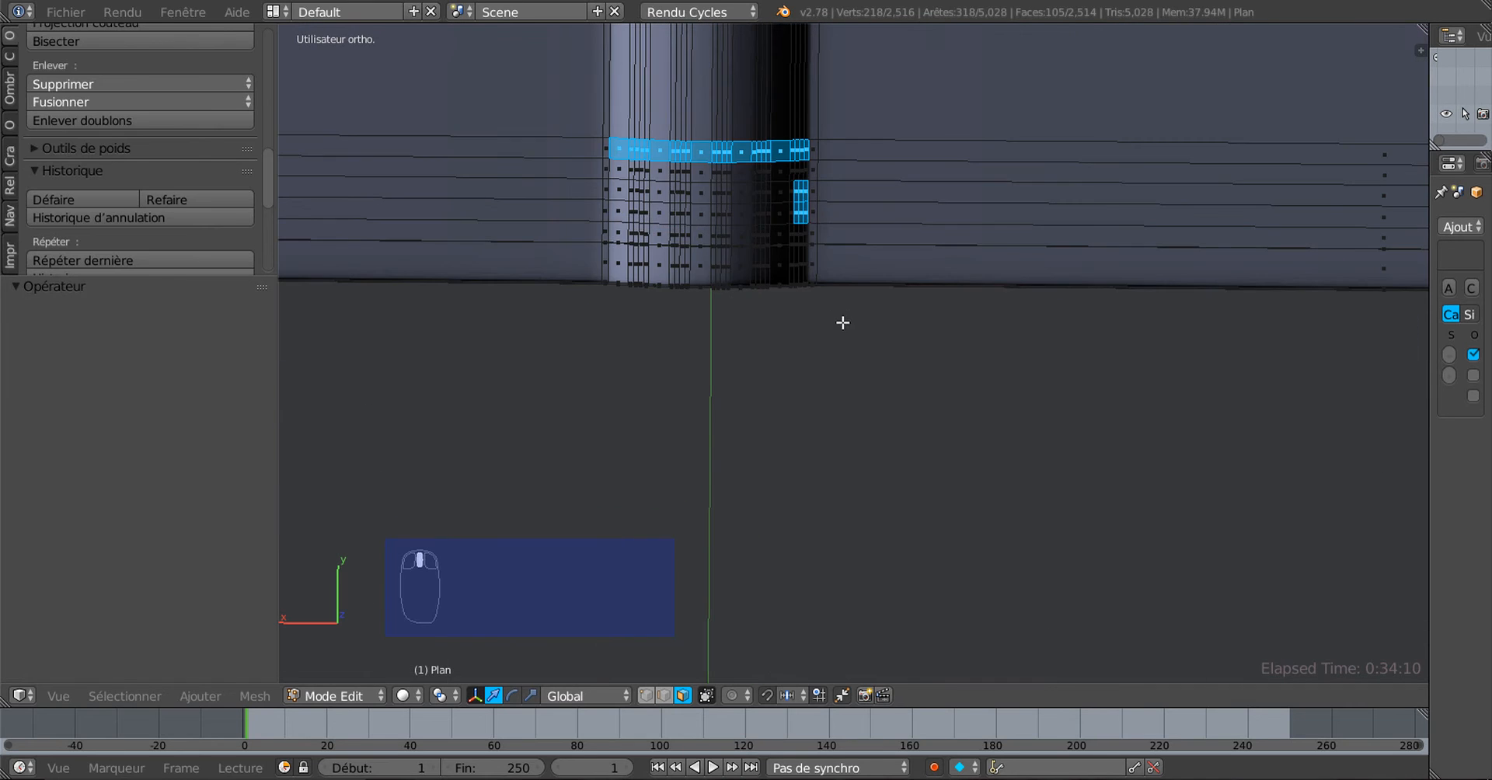
pyautogui.keyDown('shift'); pyautogui.moveTo(828, 279); pyautogui.dragTo(829, 478, button='middle'); pyautogui.keyUp('shift')
pyautogui.scroll(2, 818, 428)
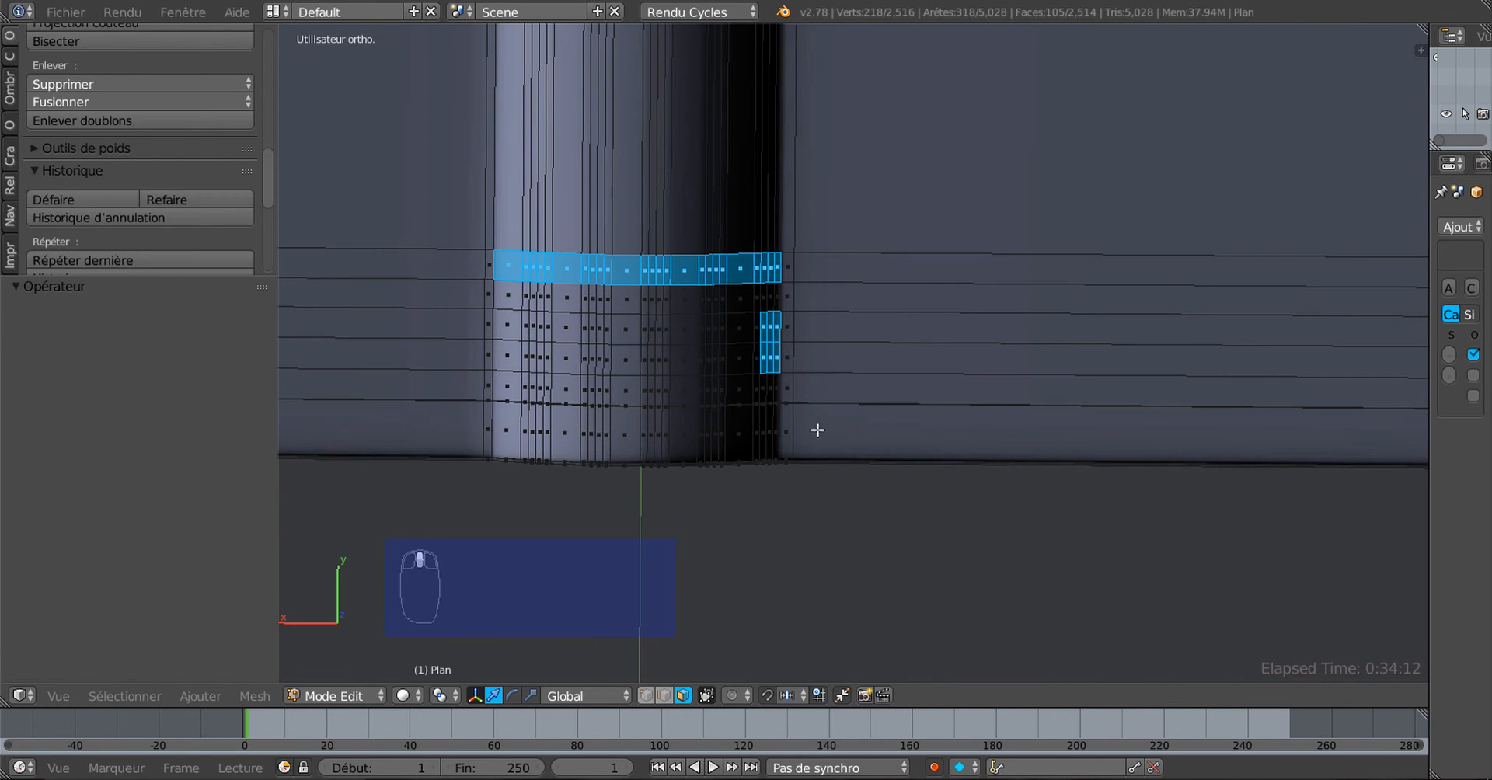
pyautogui.press('c')
pyautogui.moveTo(883, 360)
pyautogui.mouseDown(button='middle')
pyautogui.moveTo(772, 347)
pyautogui.moveTo(819, 352)
pyautogui.mouseUp(button='middle')
pyautogui.rightClick(812, 376)
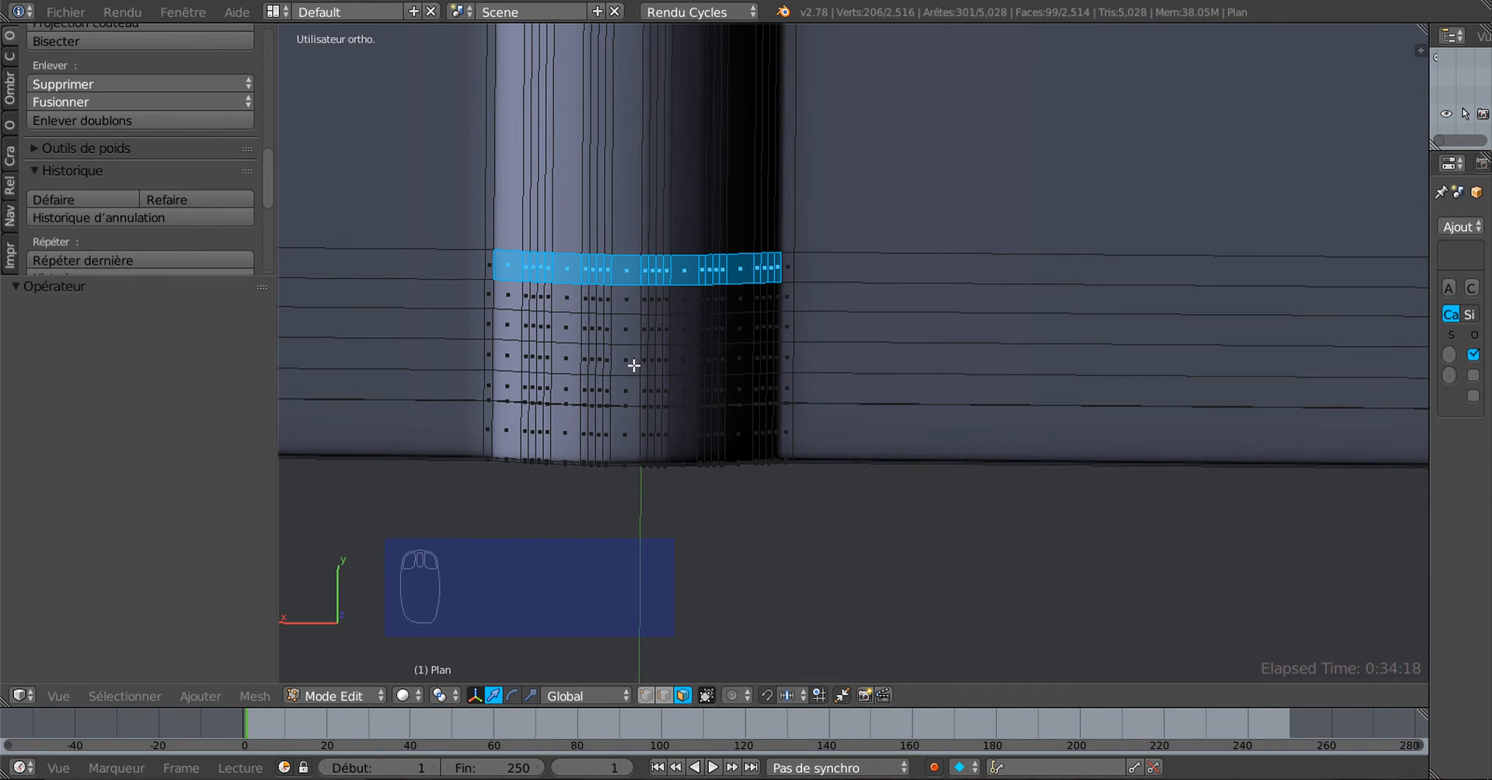
# Add two more alternate strips of spine faces at the -Y end to the selection with circle select
pyautogui.scroll(2, 634, 366)
pyautogui.press('c')
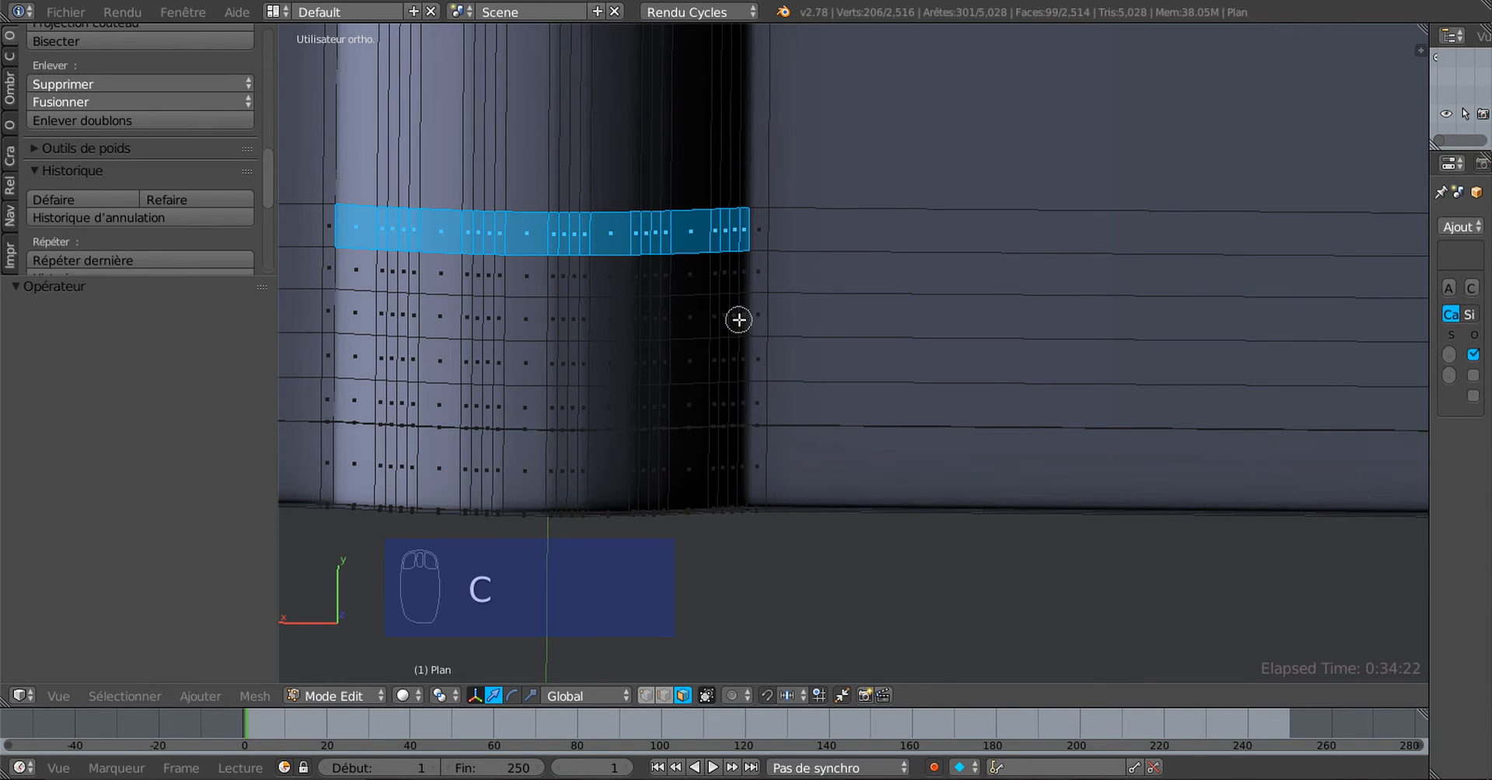
pyautogui.moveTo(726, 316); pyautogui.dragTo(383, 314)
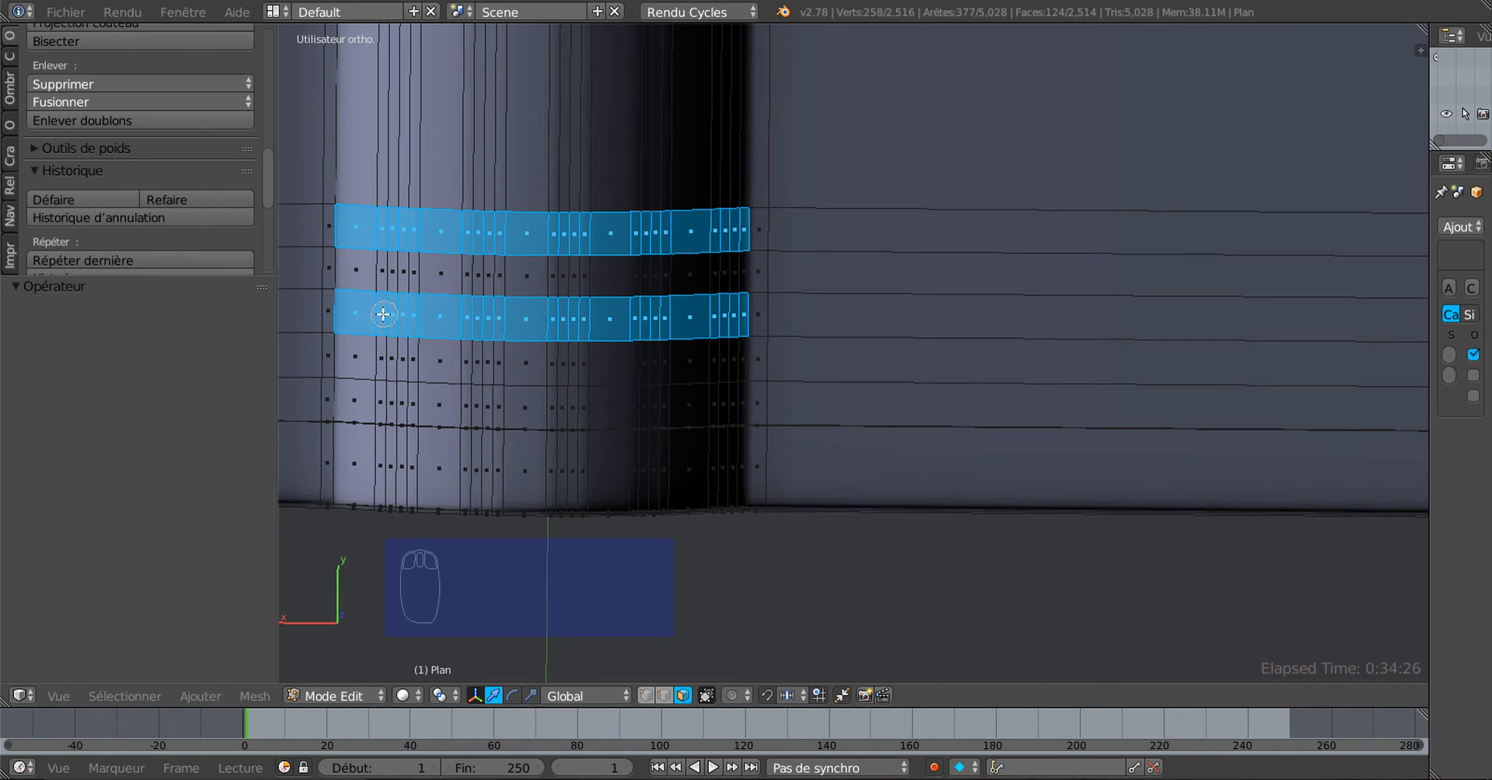
pyautogui.moveTo(347, 396); pyautogui.dragTo(726, 403)
pyautogui.moveTo(560, 360); pyautogui.dragTo(490, 363, button='middle')
pyautogui.rightClick(487, 363)
# Extrude the selected spine strips at both ends by 0.003 along their normals and move the result along the global Z axis
pyautogui.scroll(-4, 569, 443)
pyautogui.moveTo(579, 439)
pyautogui.mouseDown(button='middle')
pyautogui.moveTo(646, 336)
pyautogui.moveTo(643, 305)
pyautogui.moveTo(533, 320)
pyautogui.mouseUp(button='middle')
pyautogui.scroll(-6, 661, 320)
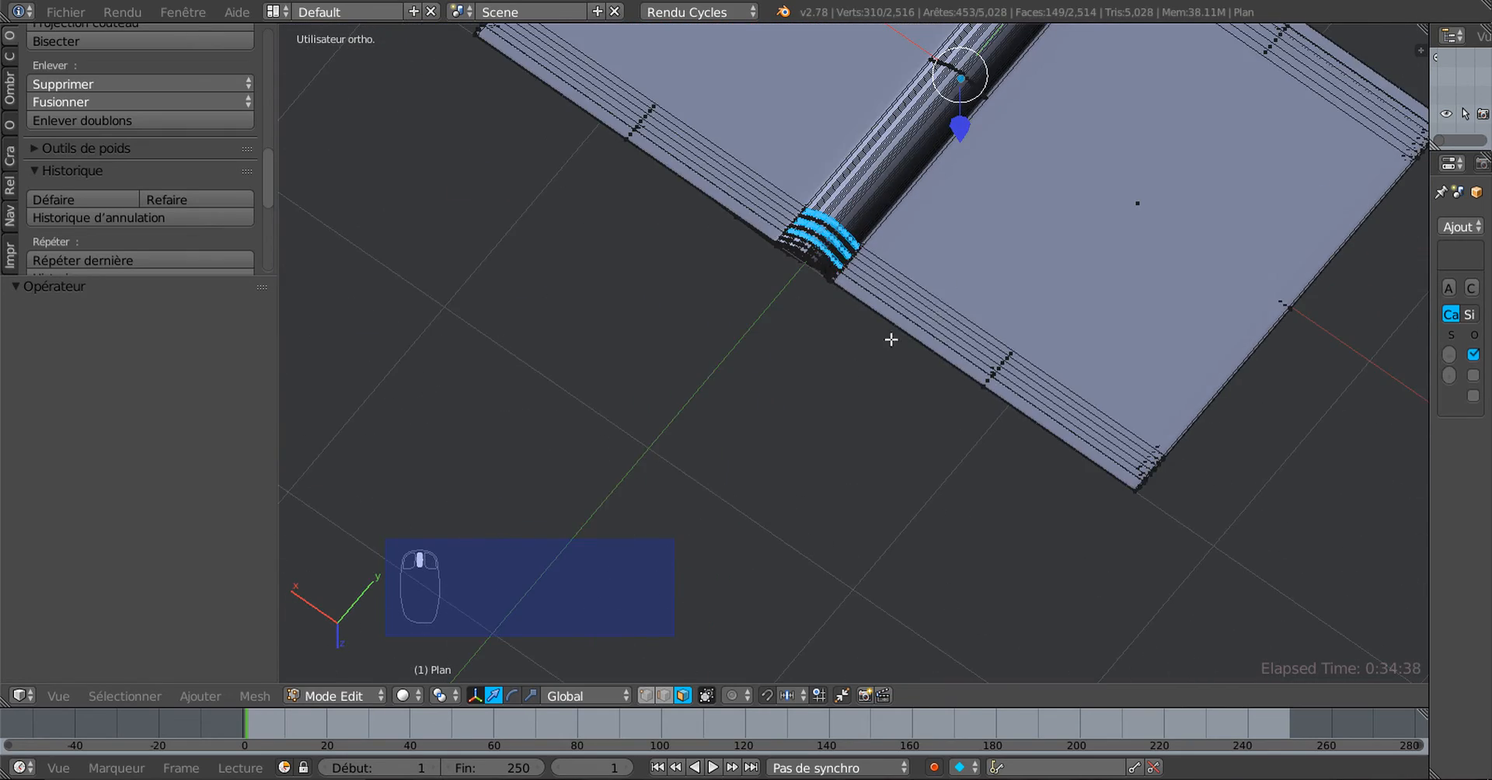
pyautogui.keyDown('shift'); pyautogui.moveTo(891, 340); pyautogui.dragTo(791, 439, button='middle'); pyautogui.keyUp('shift')
pyautogui.scroll(2, 768, 347)
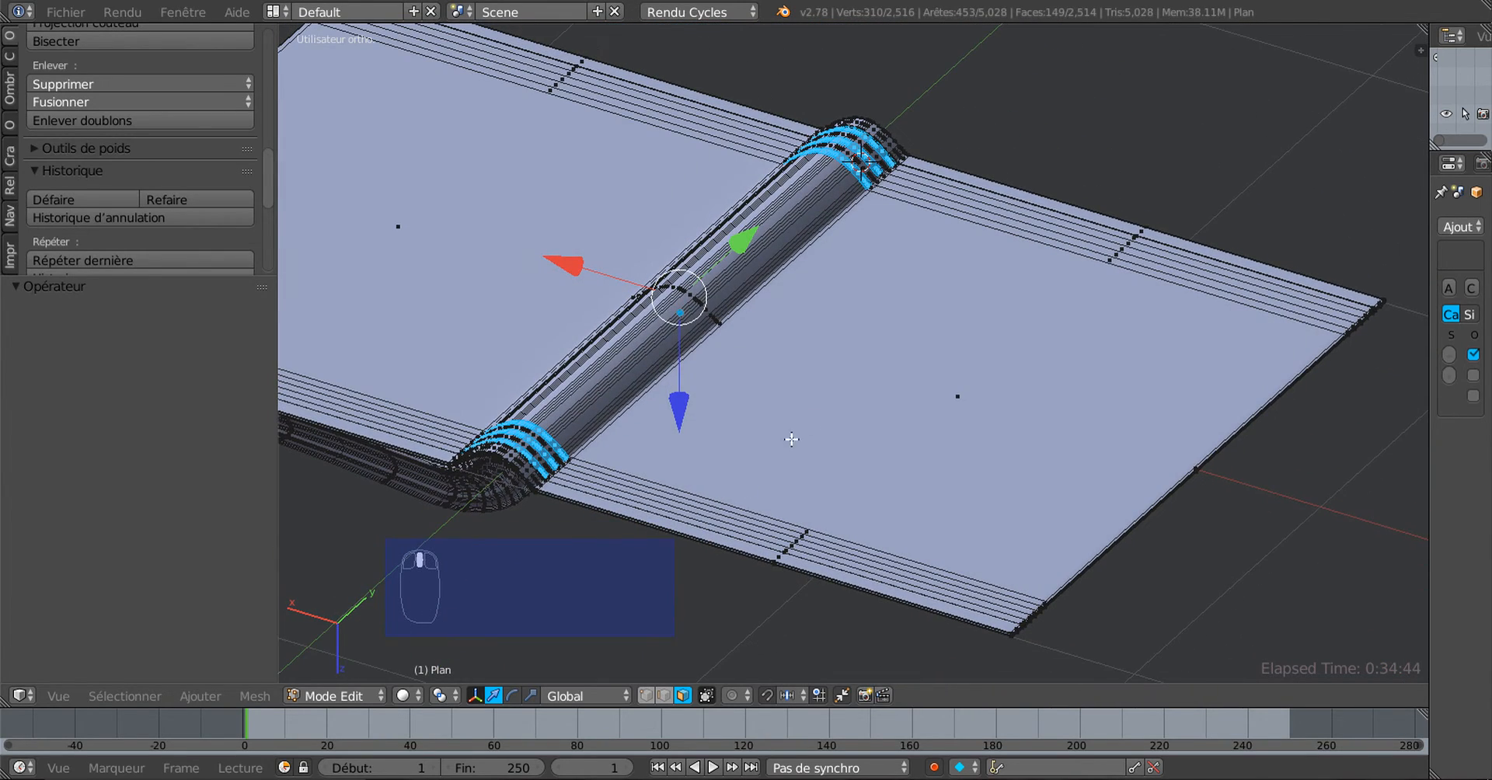
pyautogui.press('e')
pyautogui.click(701, 442)
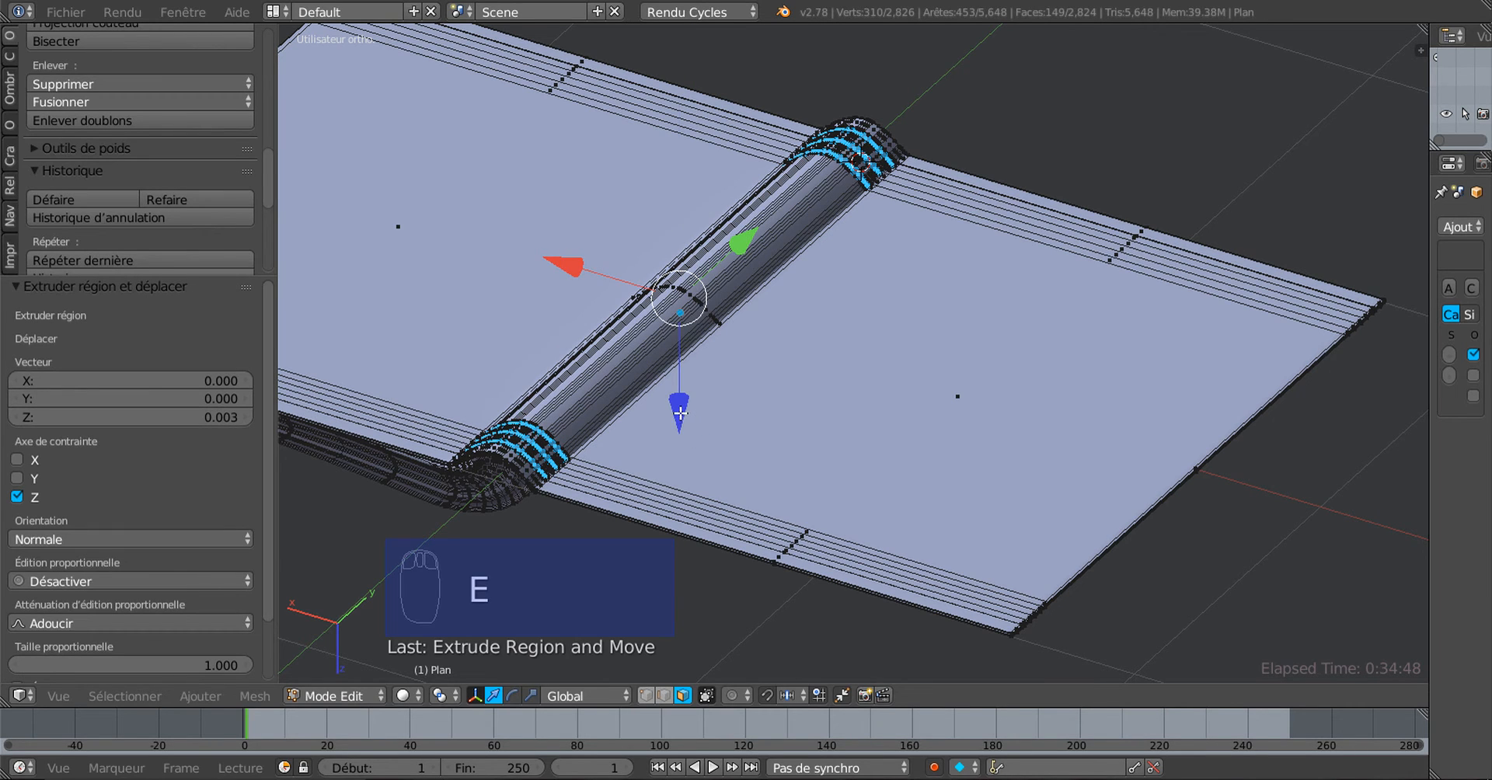
pyautogui.click(680, 413)
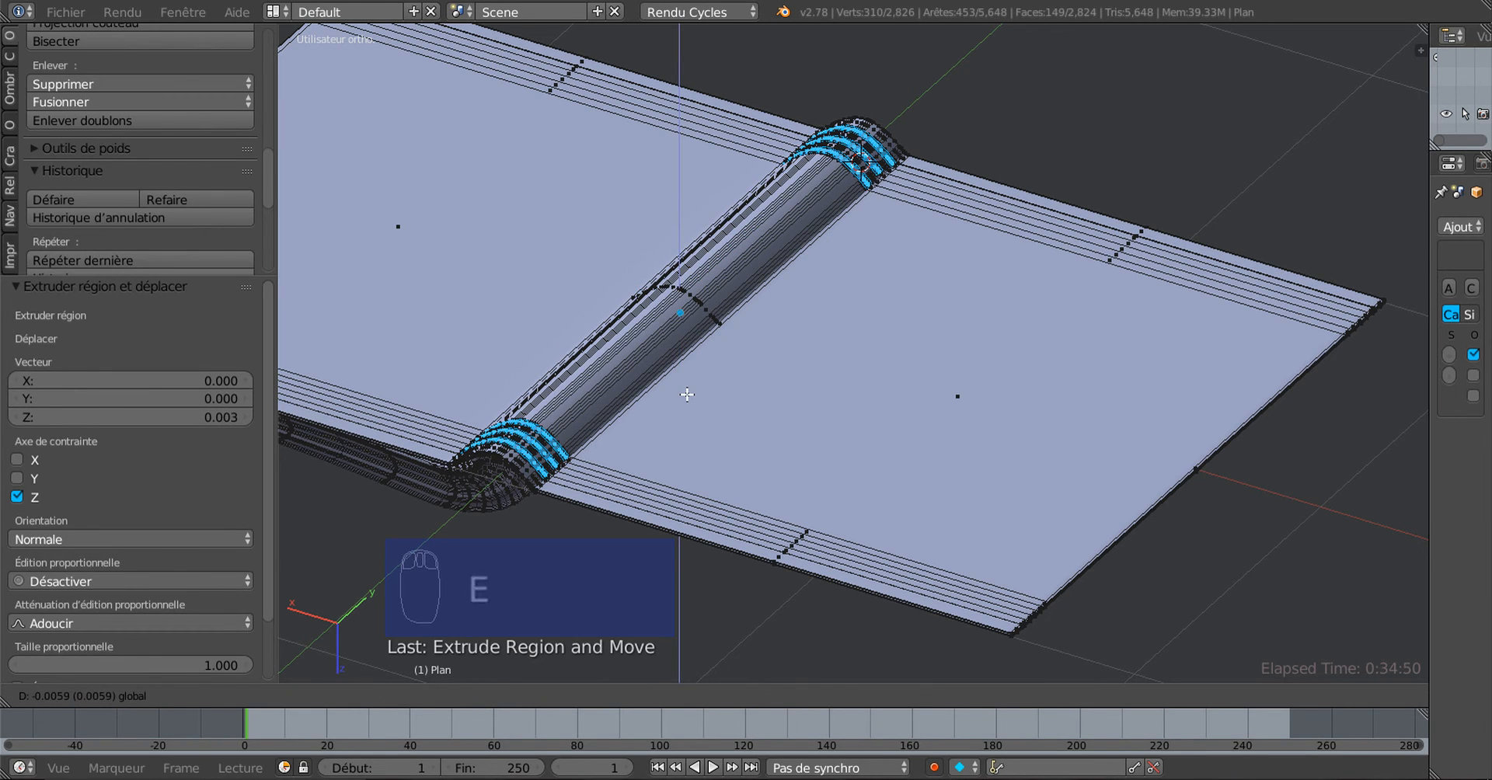
# Widen the properties area and apply smooth shading to the book in Object Mode
pyautogui.press('Tab')
pyautogui.moveTo(685, 399); pyautogui.dragTo(1089, 416, button='middle')
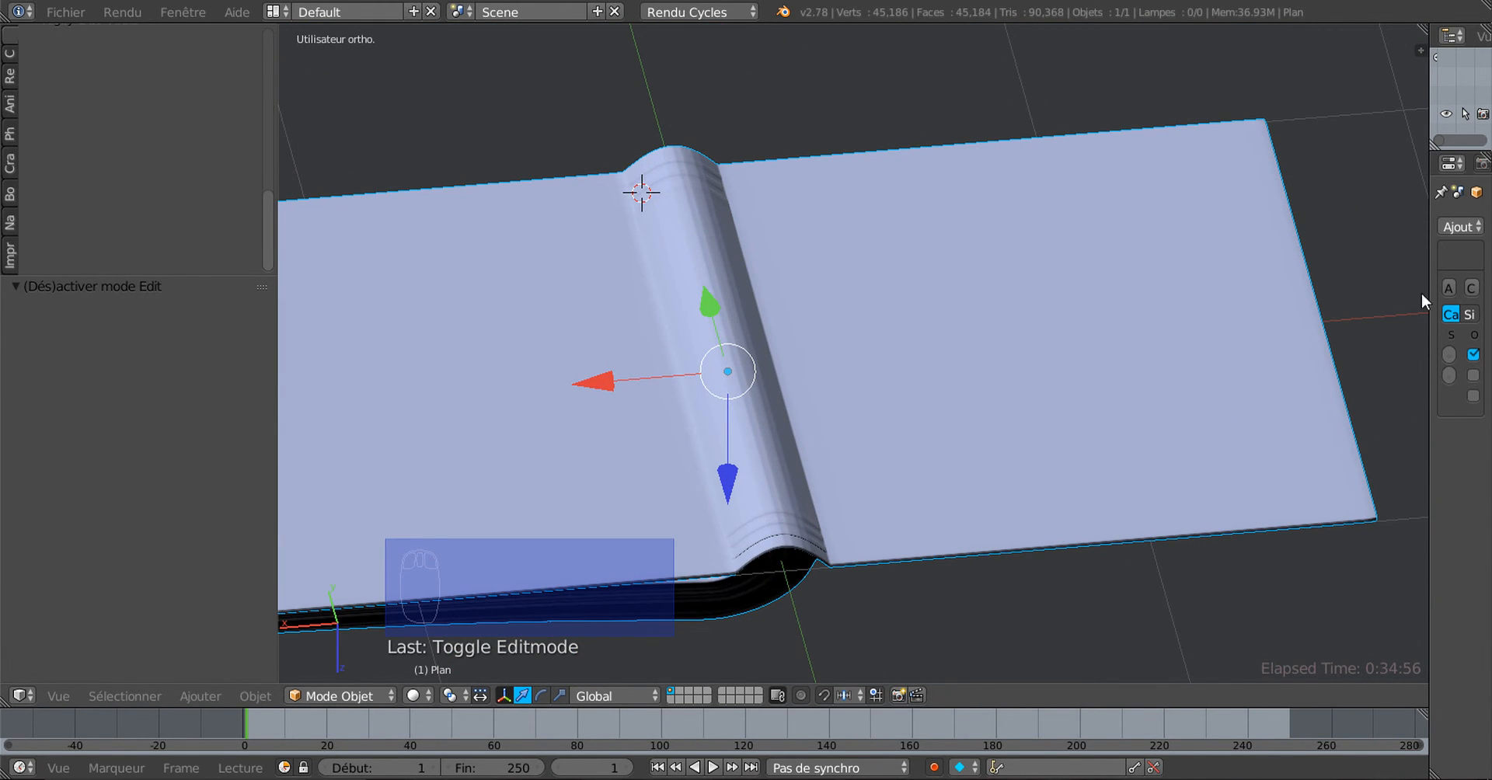
pyautogui.moveTo(1429, 273); pyautogui.dragTo(1340, 297)
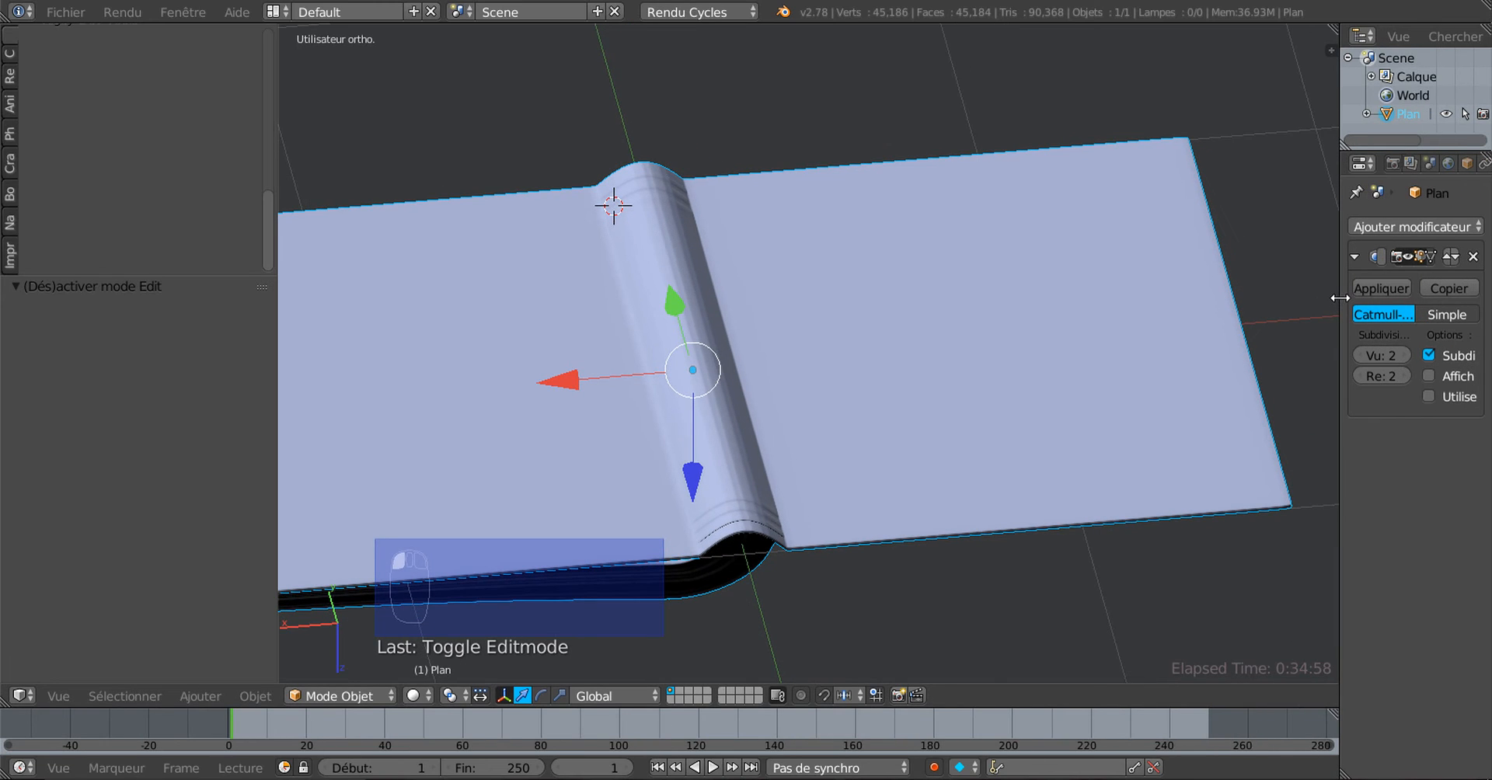
pyautogui.moveTo(784, 370); pyautogui.dragTo(779, 369, button='middle')
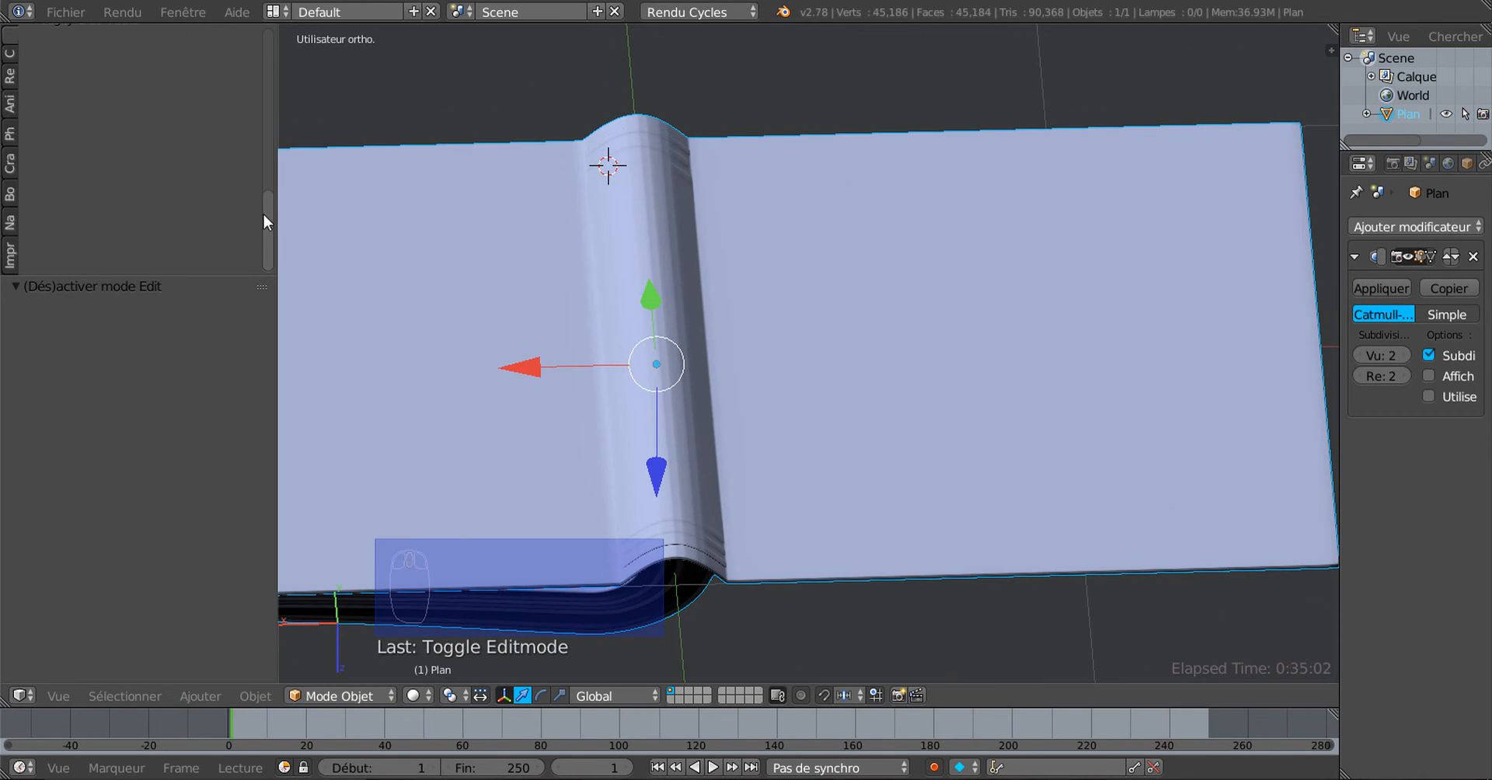
pyautogui.moveTo(263, 213); pyautogui.dragTo(264, 99)
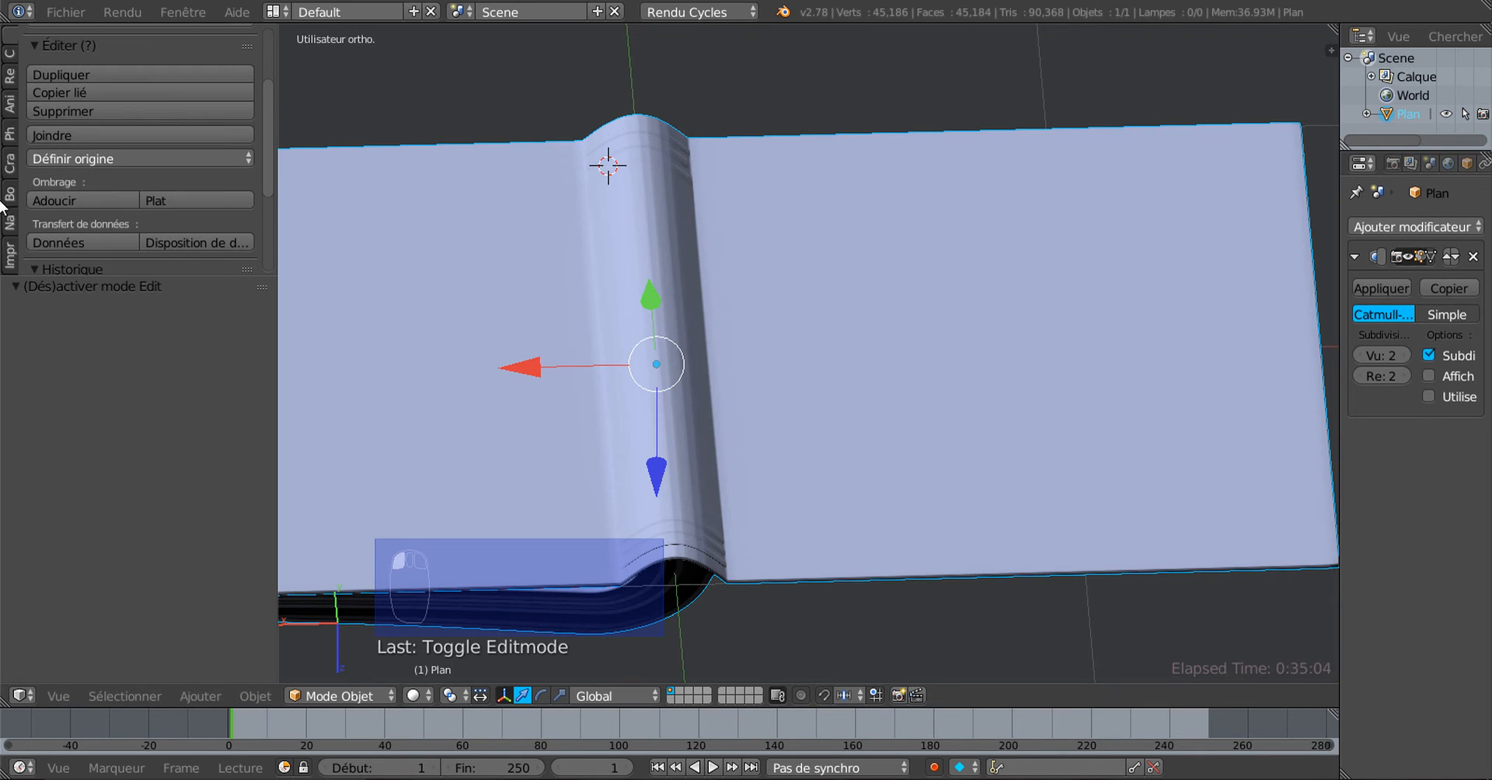
pyautogui.click(77, 201)
pyautogui.scroll(1, 800, 371)
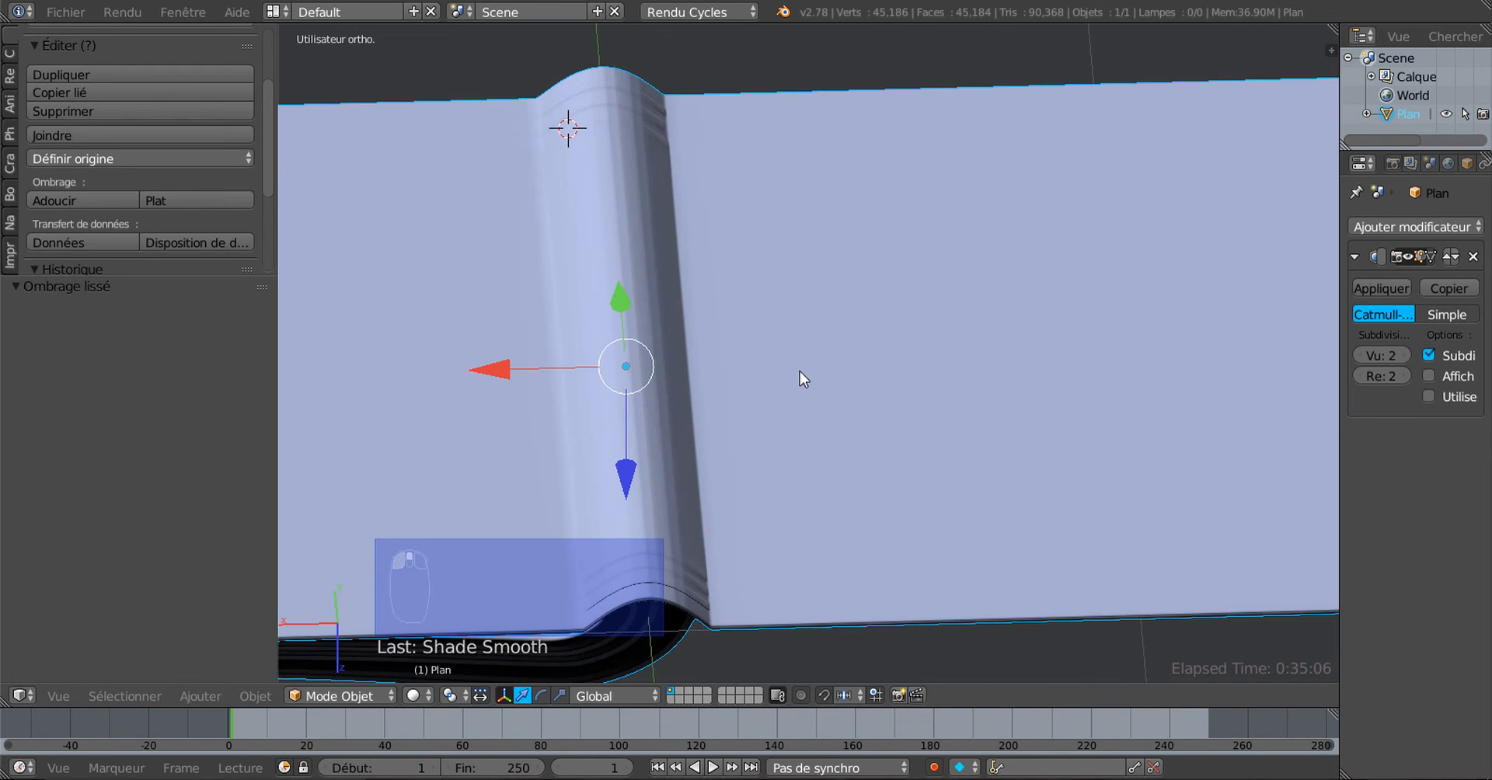
# Examine the raised bands at both spine ends from several angles and from below, alternating between Edit Mode and Object Mode
pyautogui.moveTo(799, 372); pyautogui.dragTo(549, 330, button='middle')
pyautogui.press('Tab')
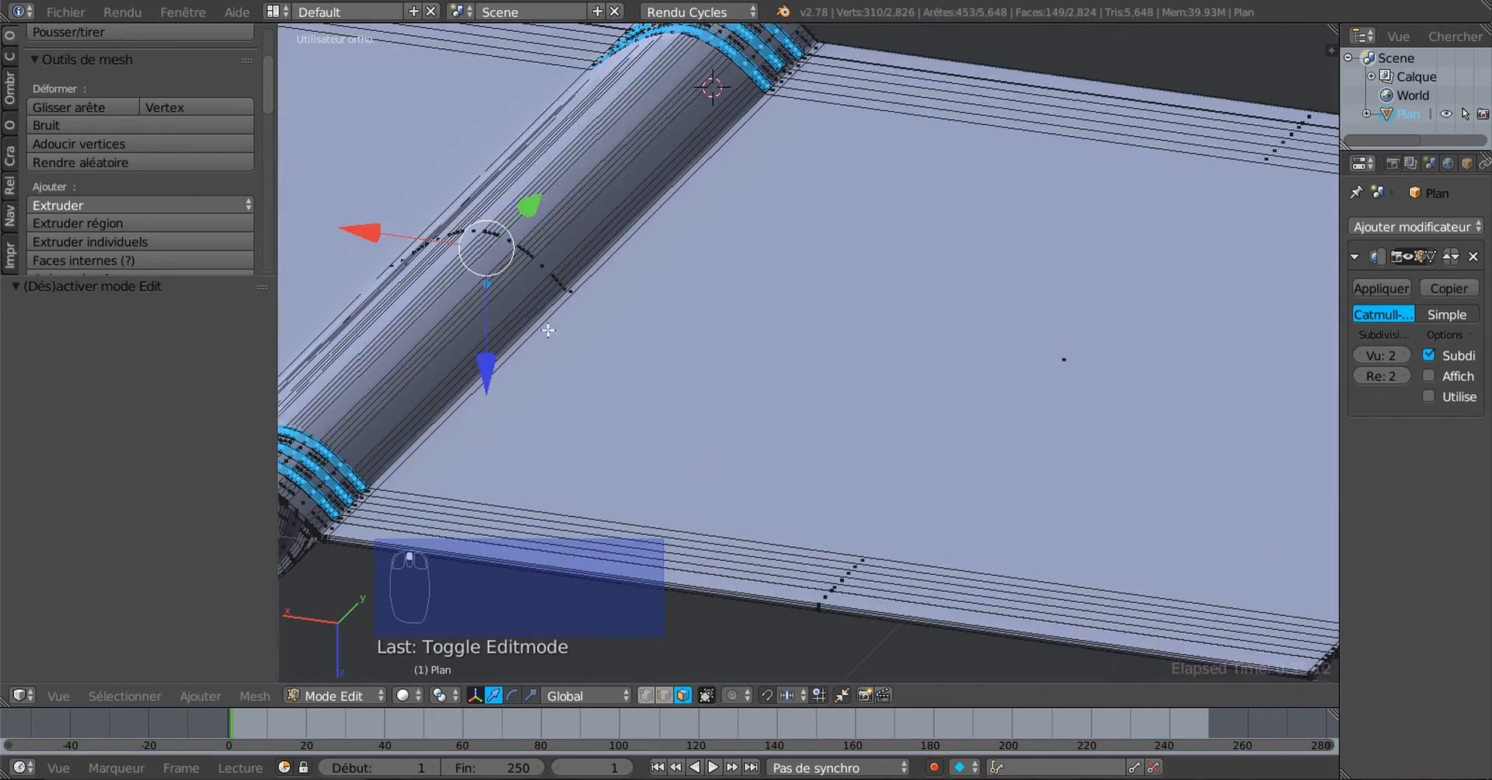
pyautogui.press('Tab')
pyautogui.moveTo(455, 311); pyautogui.dragTo(778, 394, button='middle')
pyautogui.press('Tab')
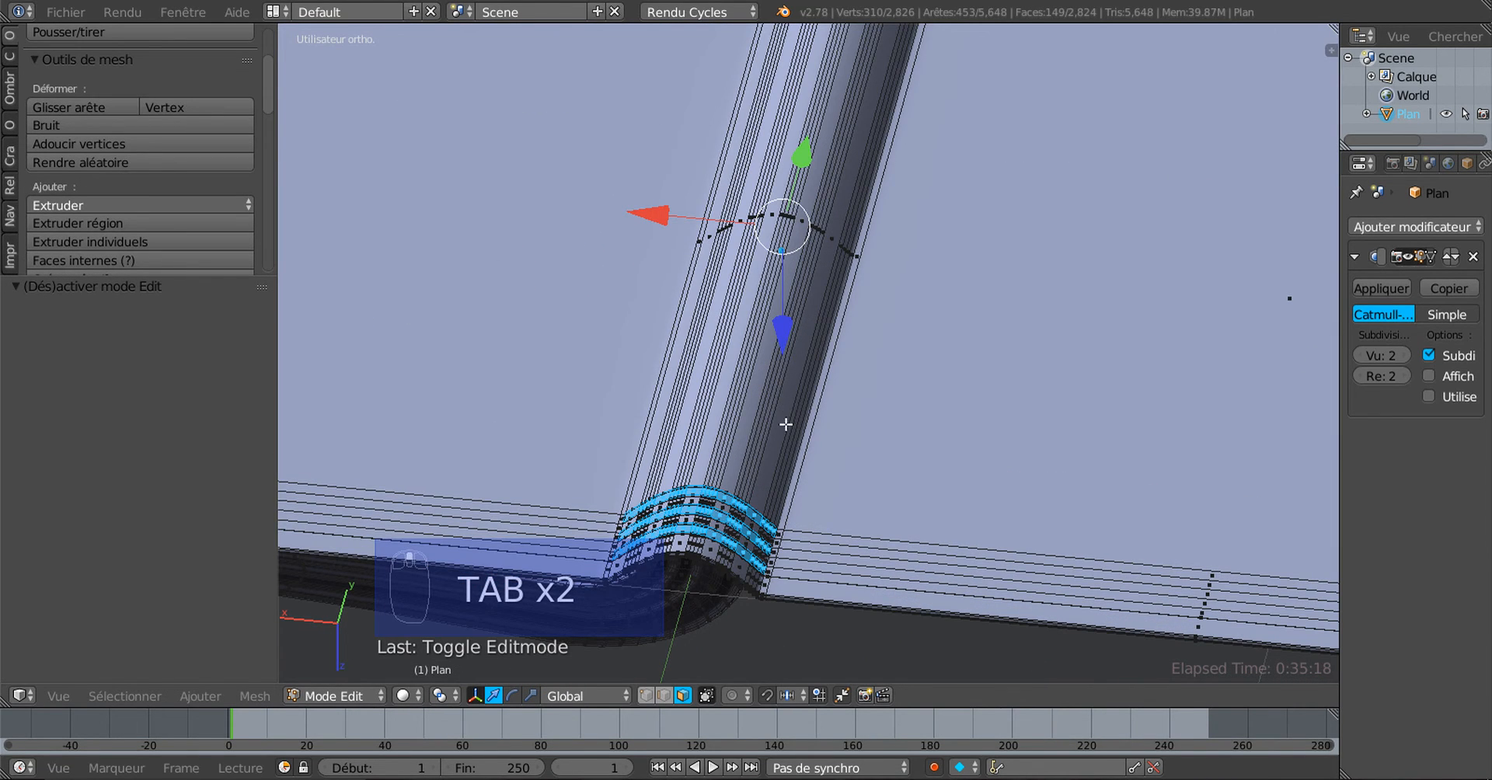
pyautogui.moveTo(870, 466); pyautogui.dragTo(775, 564, button='middle')
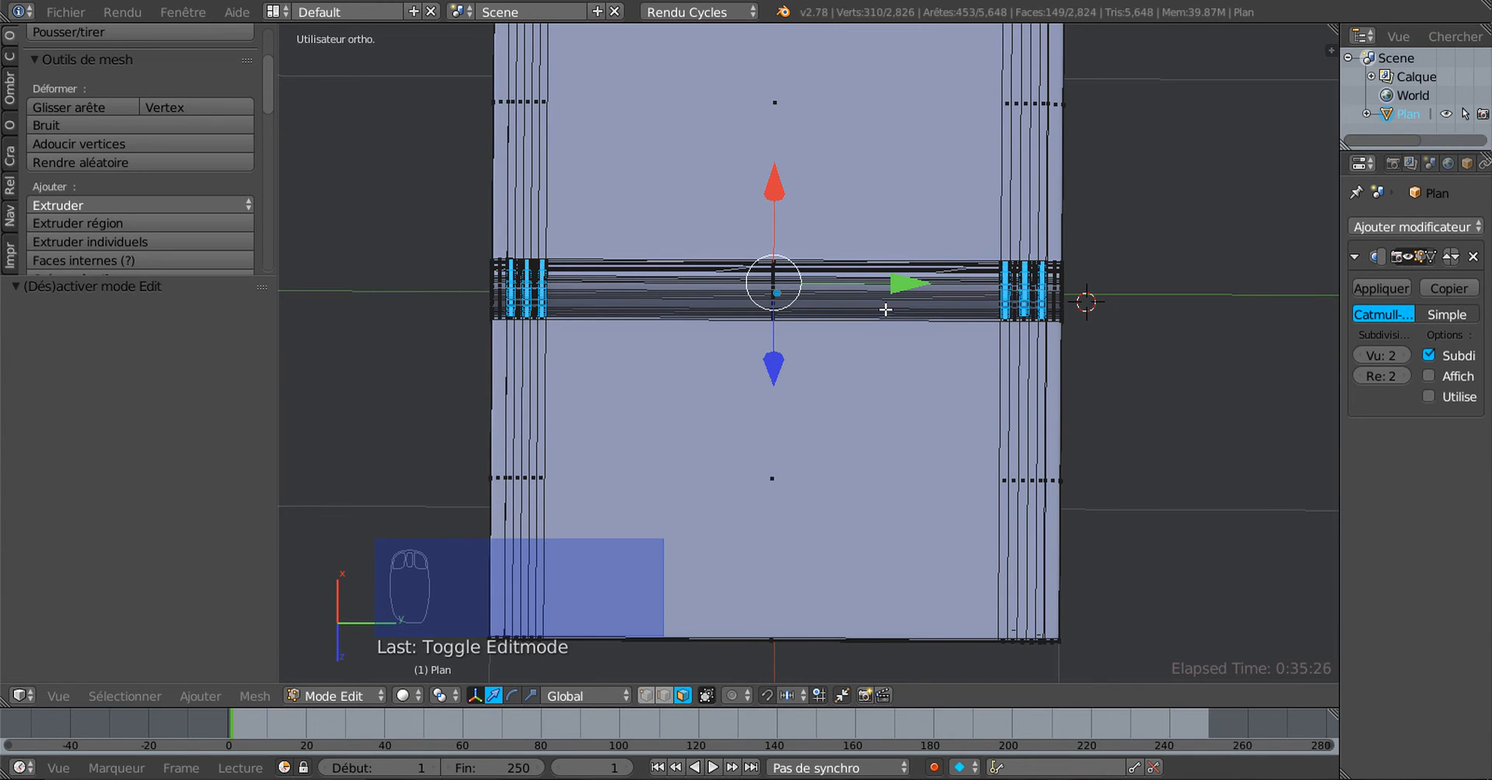
pyautogui.press('KP_7')
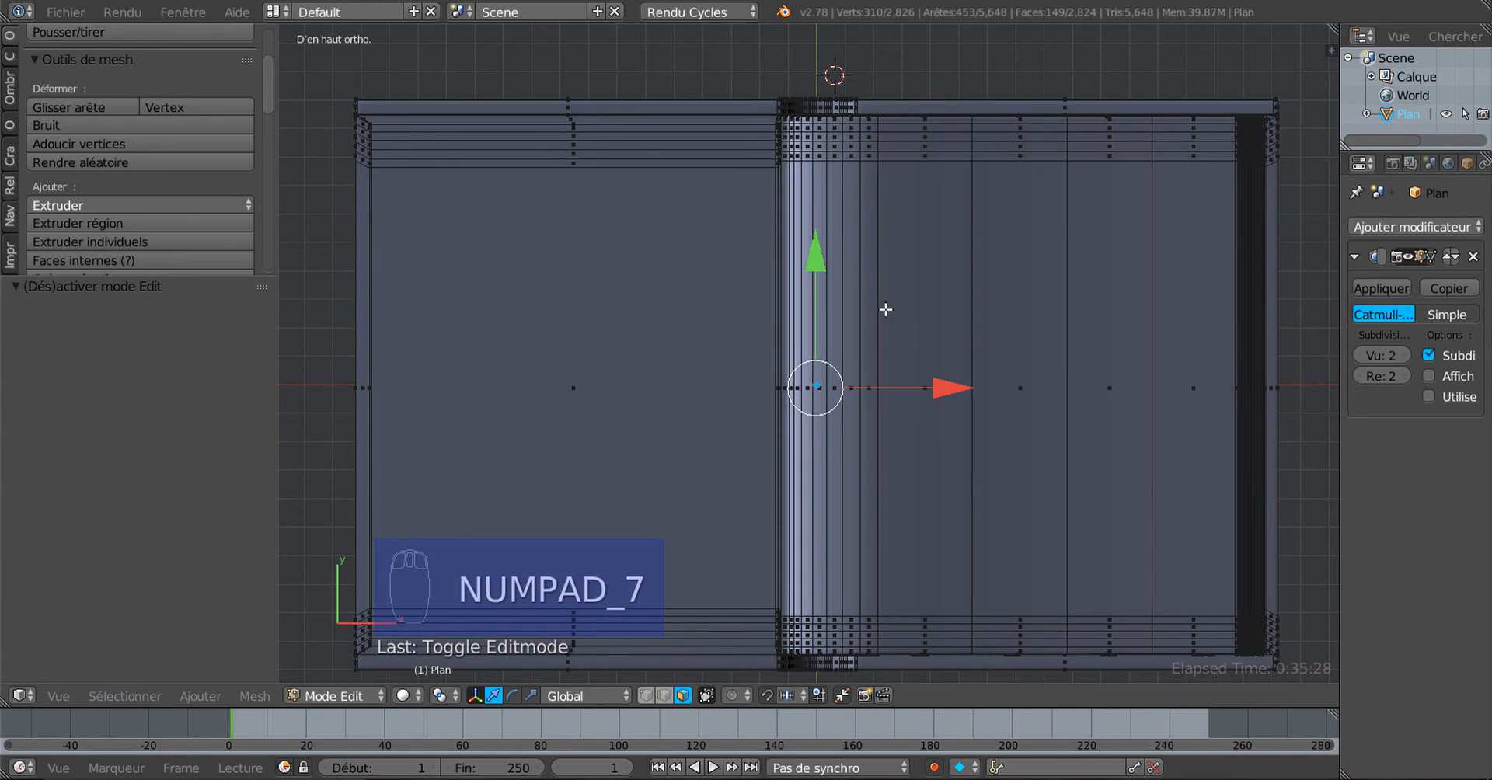
pyautogui.press('ctrl+KP_7')
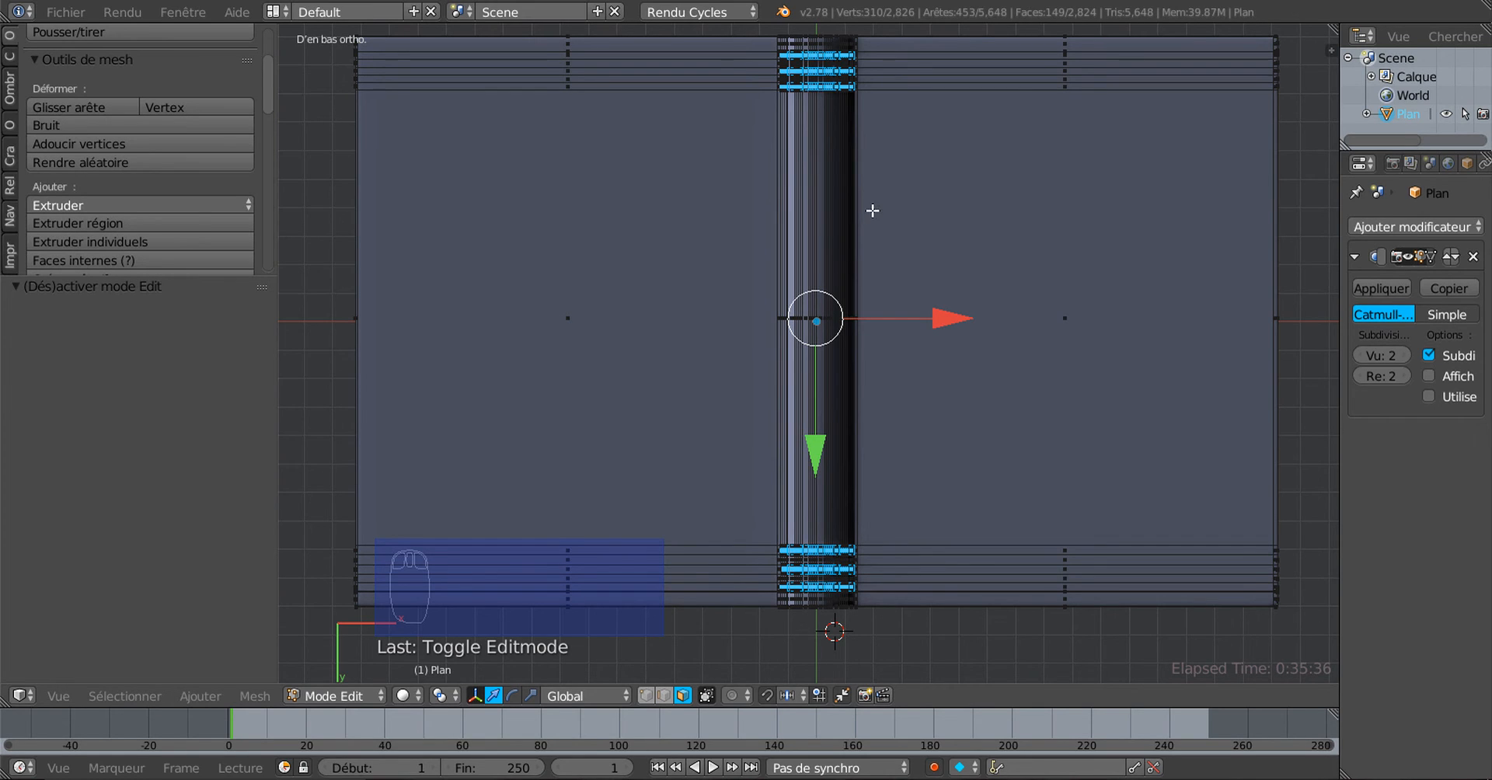
pyautogui.hotkey('shift', 'r')
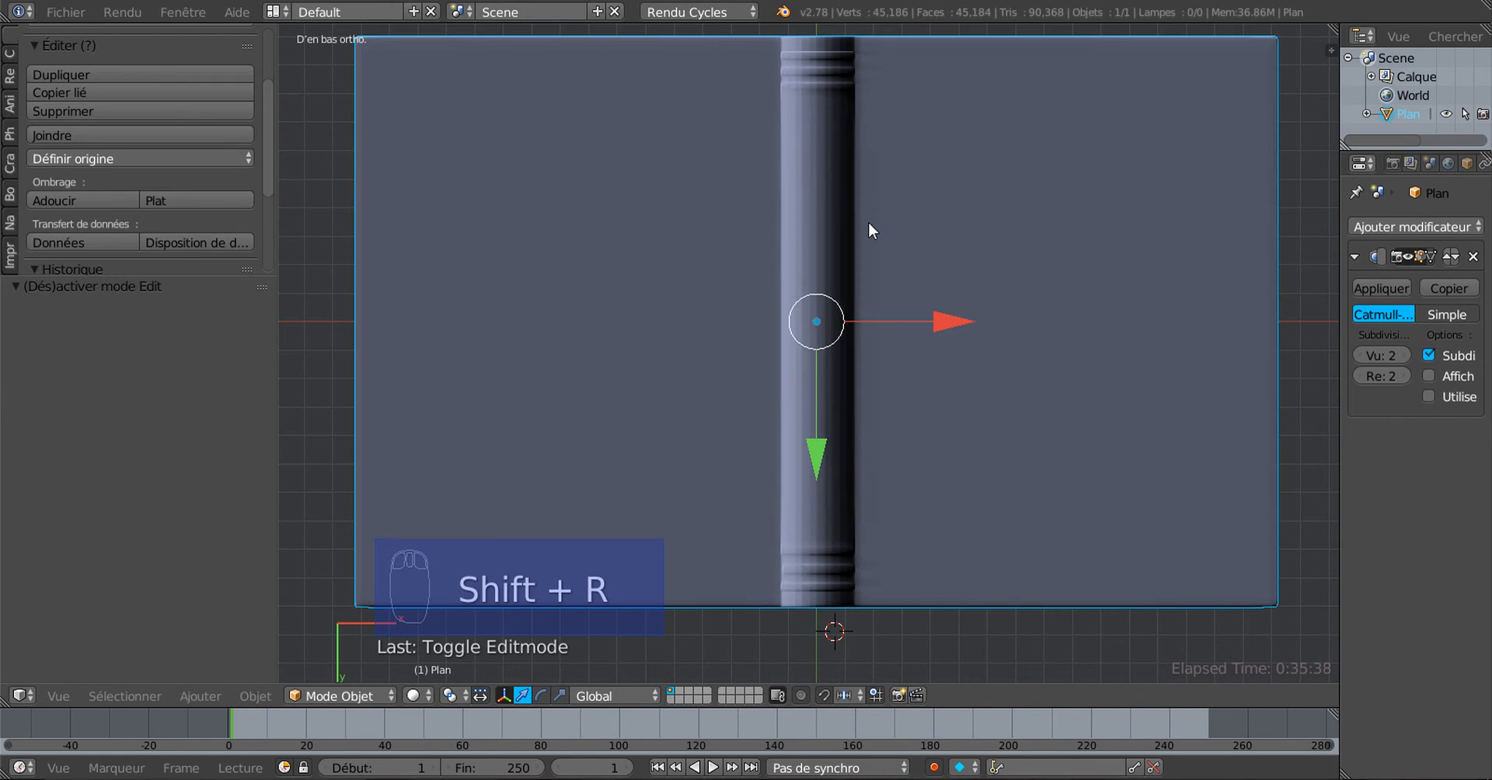
pyautogui.press('Tab')
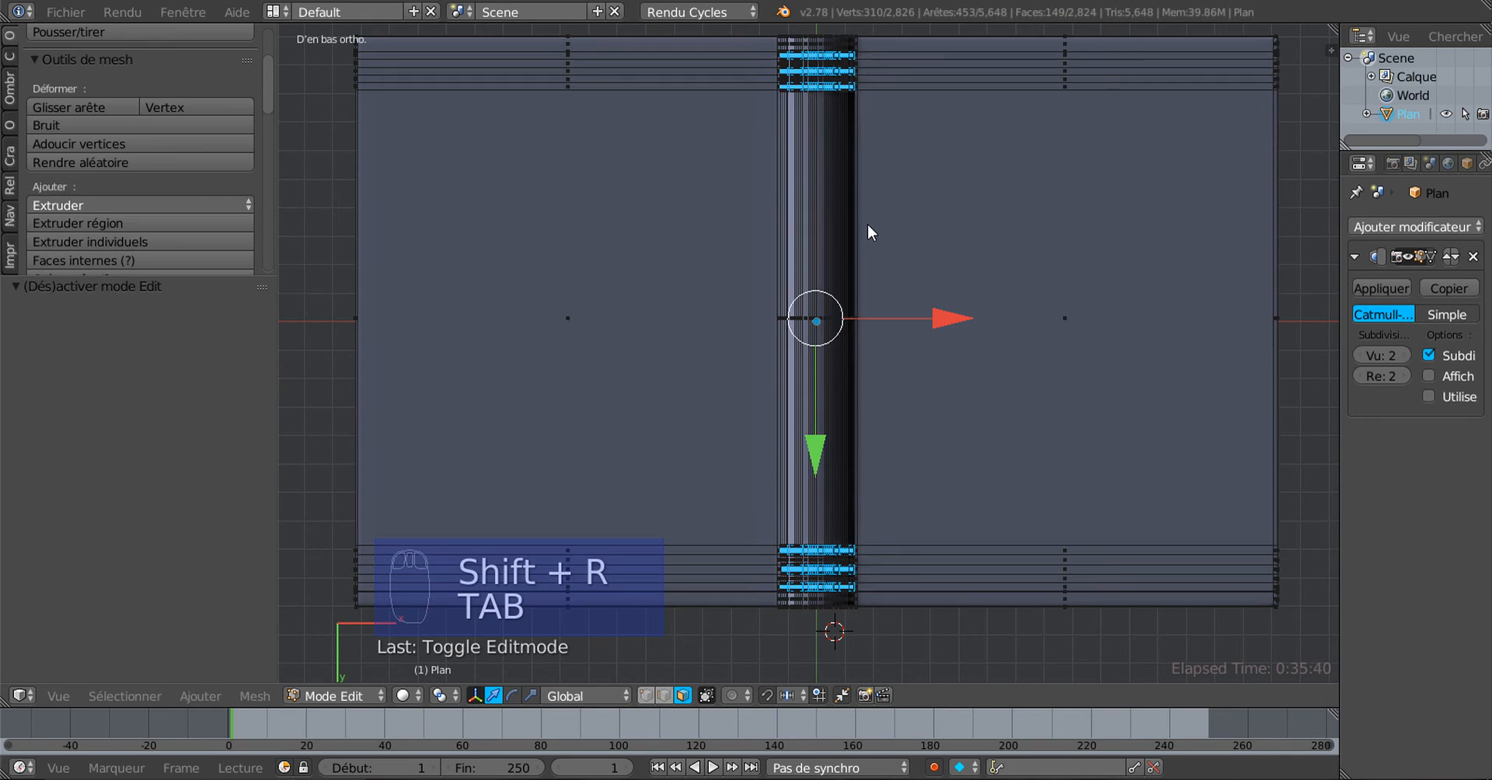
# Deselect everything, cut an edge loop across the book towards the -Y end and shift it -0.085 along Y
pyautogui.press('a')
pyautogui.press('a')
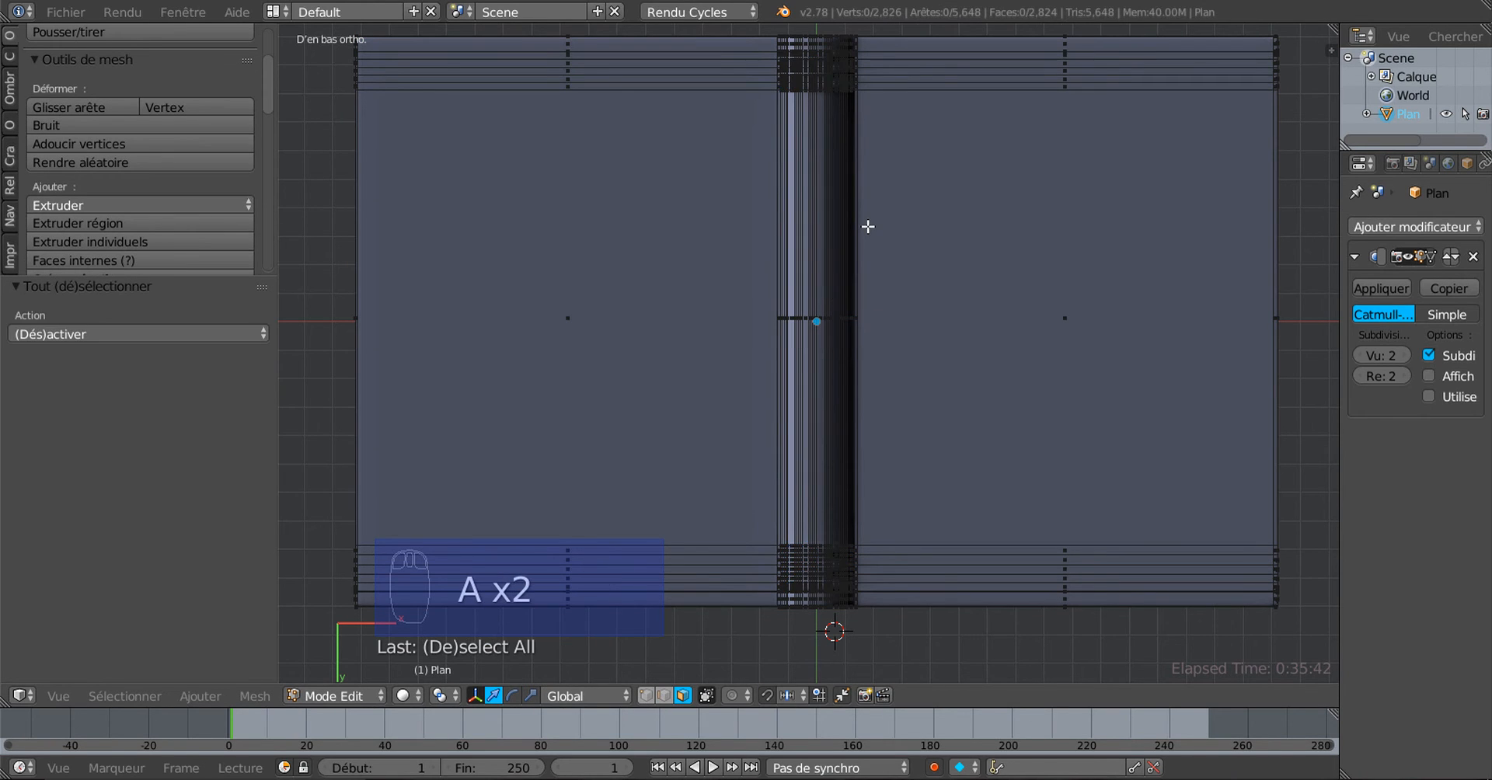
pyautogui.hotkey('ctrl', 'r')
pyautogui.click(868, 268)
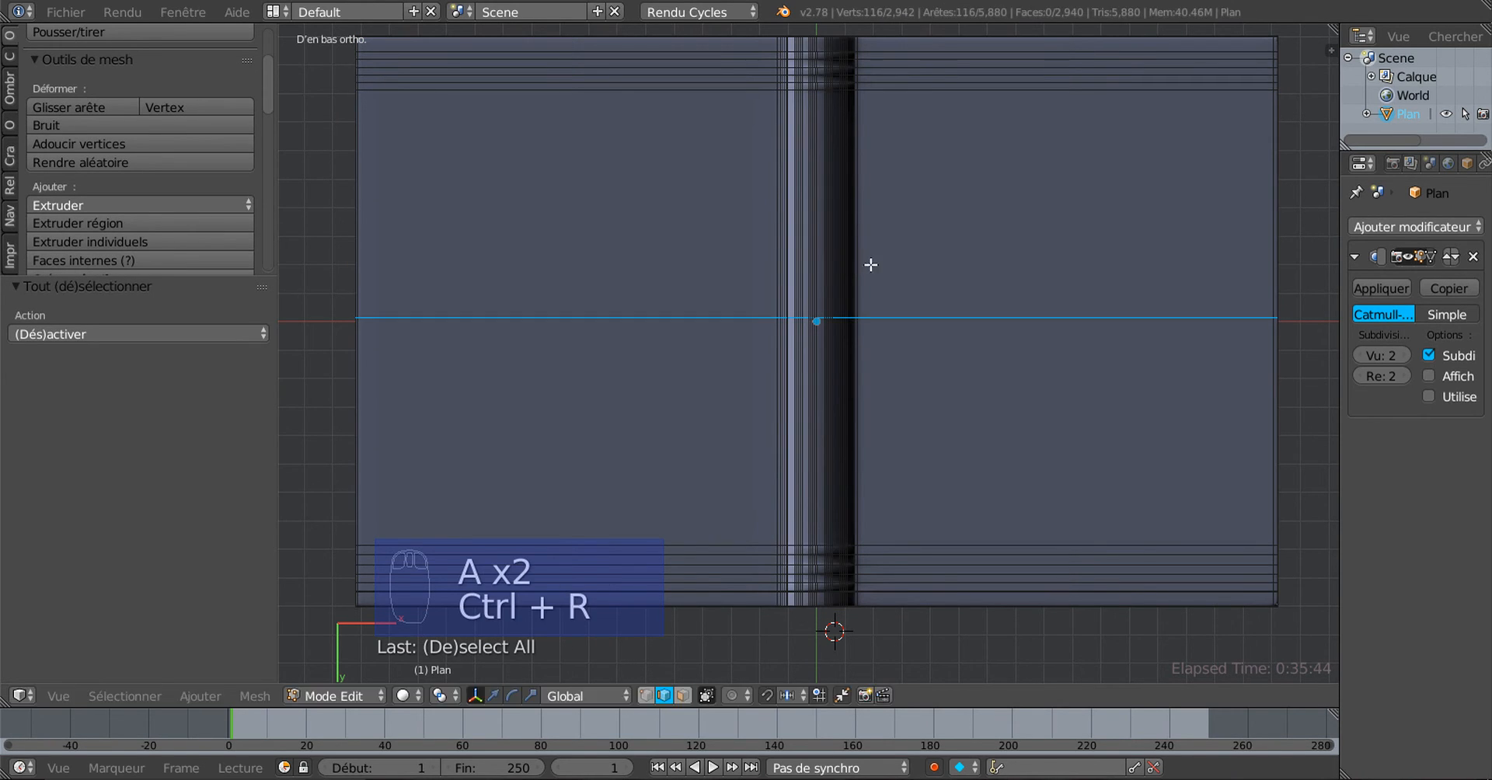
pyautogui.click(861, 147)
pyautogui.moveTo(943, 325); pyautogui.dragTo(948, 308)
# Cut another edge loop across the book towards the +Y end with a slide factor of -0.552
pyautogui.hotkey('ctrl', 'r')
pyautogui.click(876, 337)
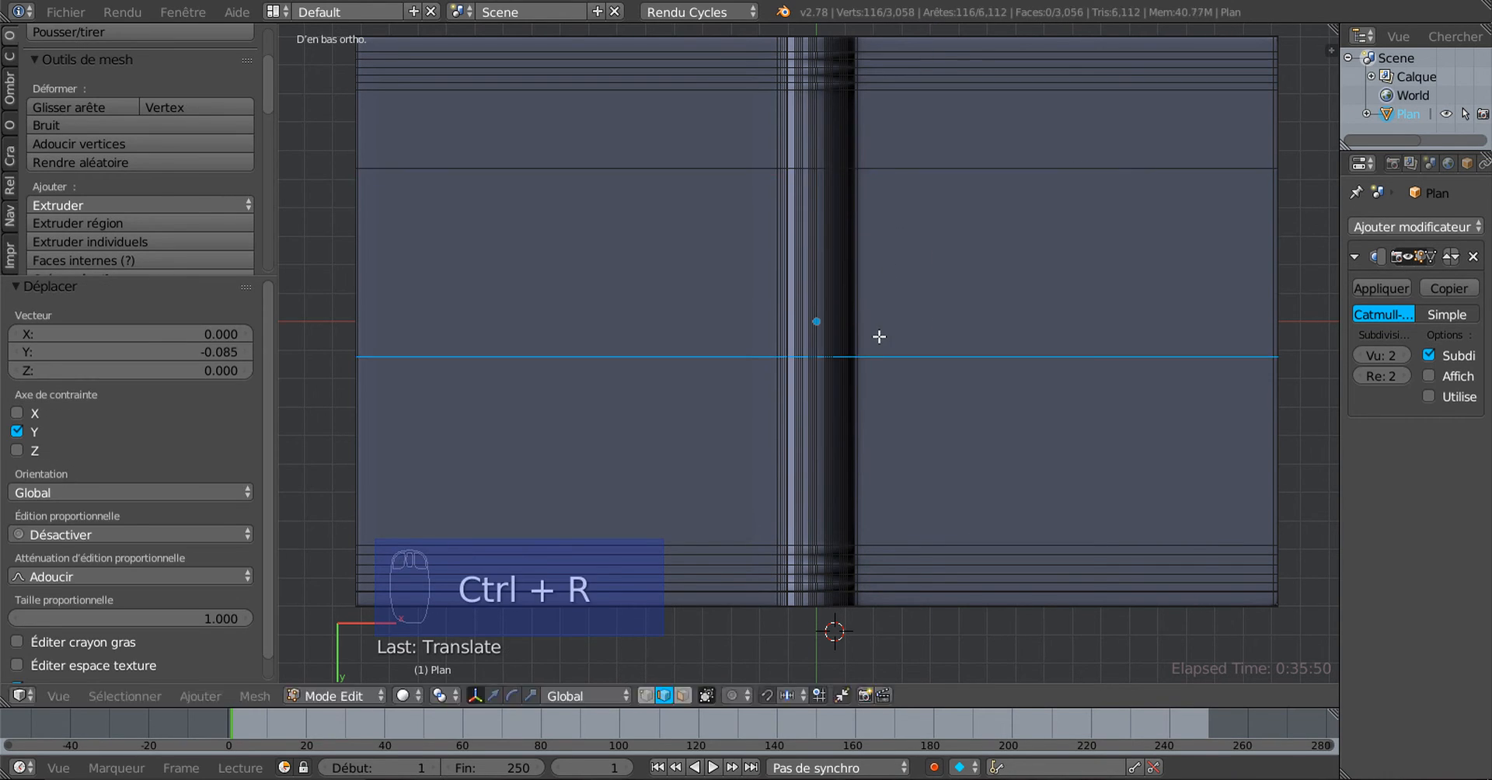
pyautogui.click(884, 436)
# Cut a companion loop just inside each of the two new edge loops, with slide factors of -0.897 and -0.893
pyautogui.hotkey('ctrl', 'r')
pyautogui.click(869, 314)
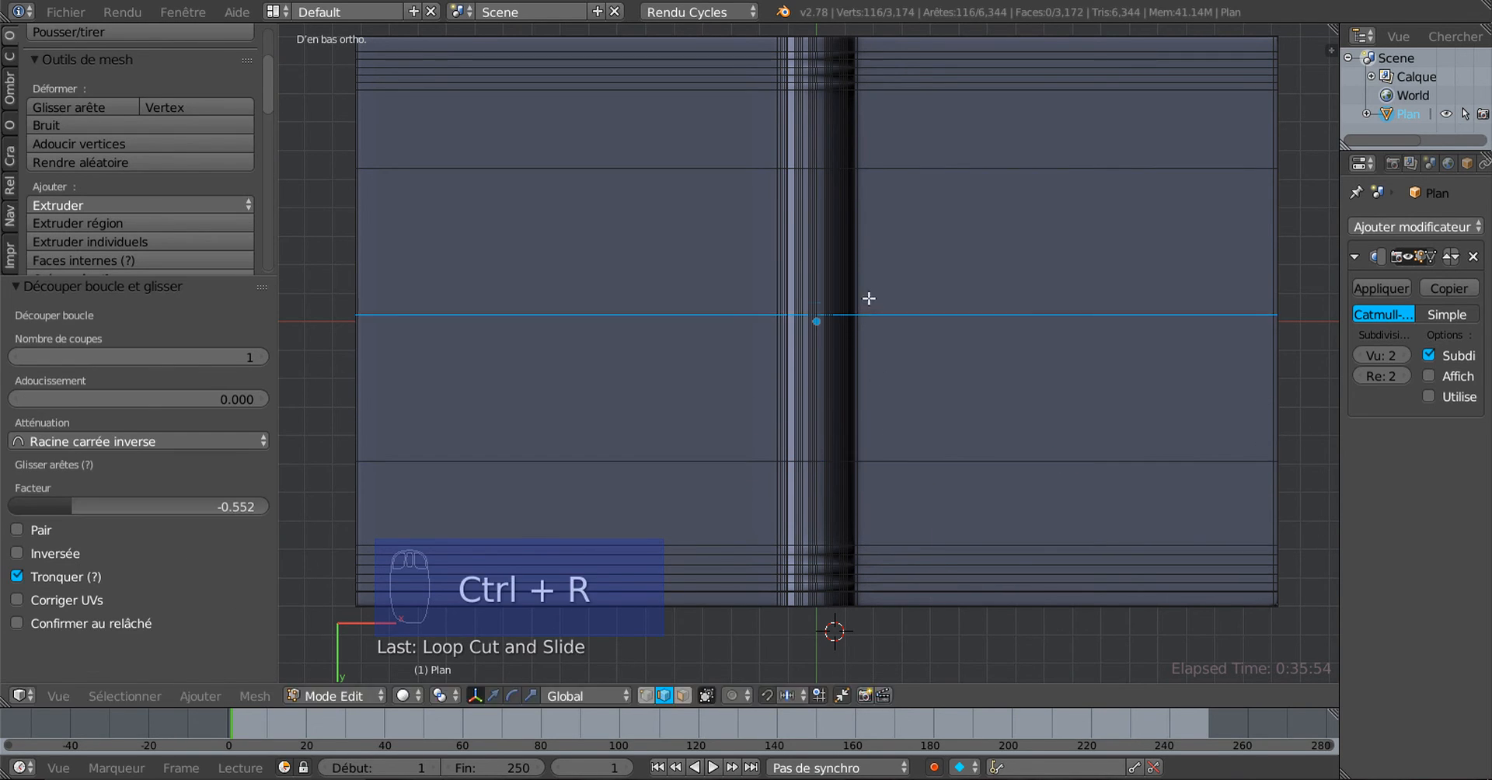
pyautogui.click(871, 190)
pyautogui.hotkey('ctrl', 'r')
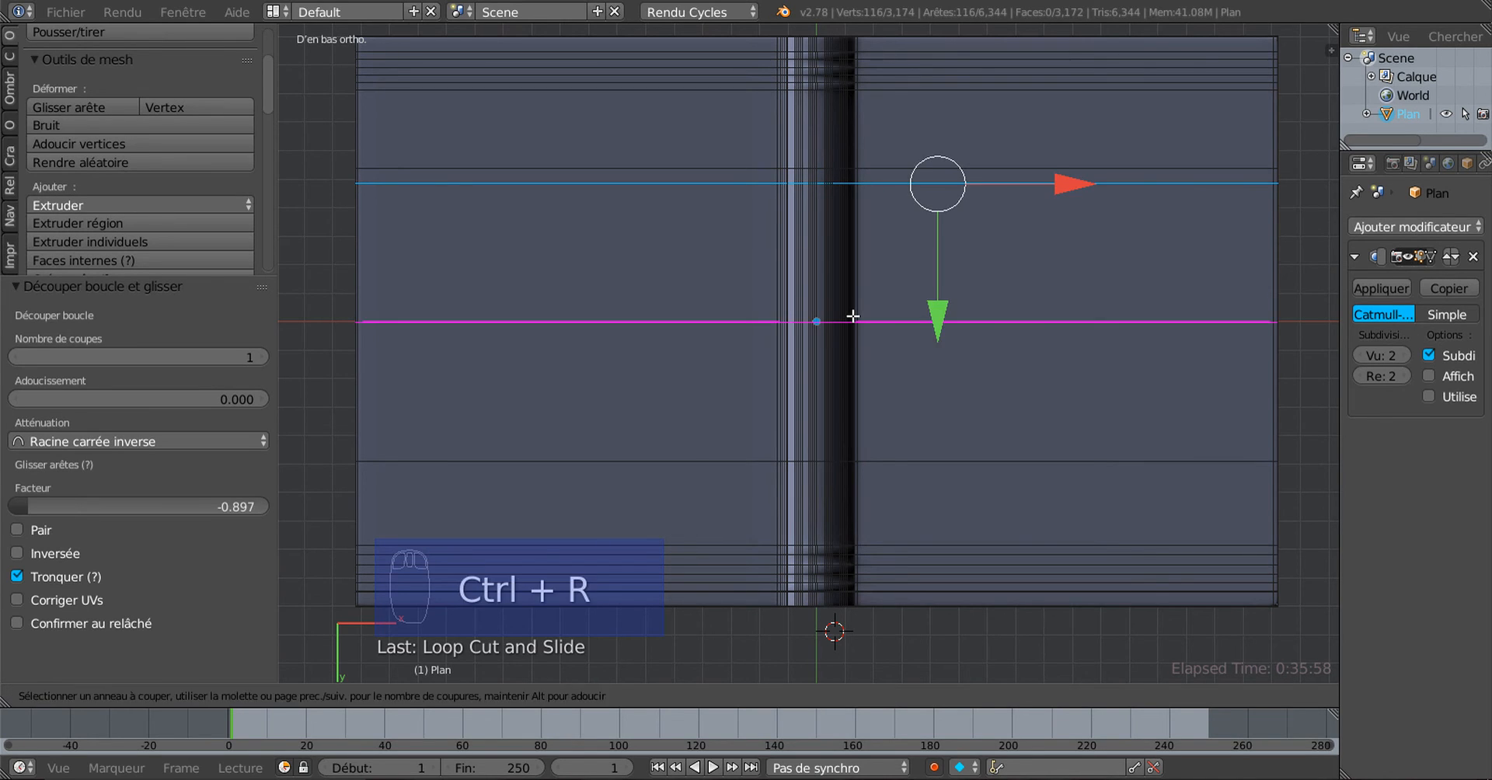
pyautogui.click(854, 321)
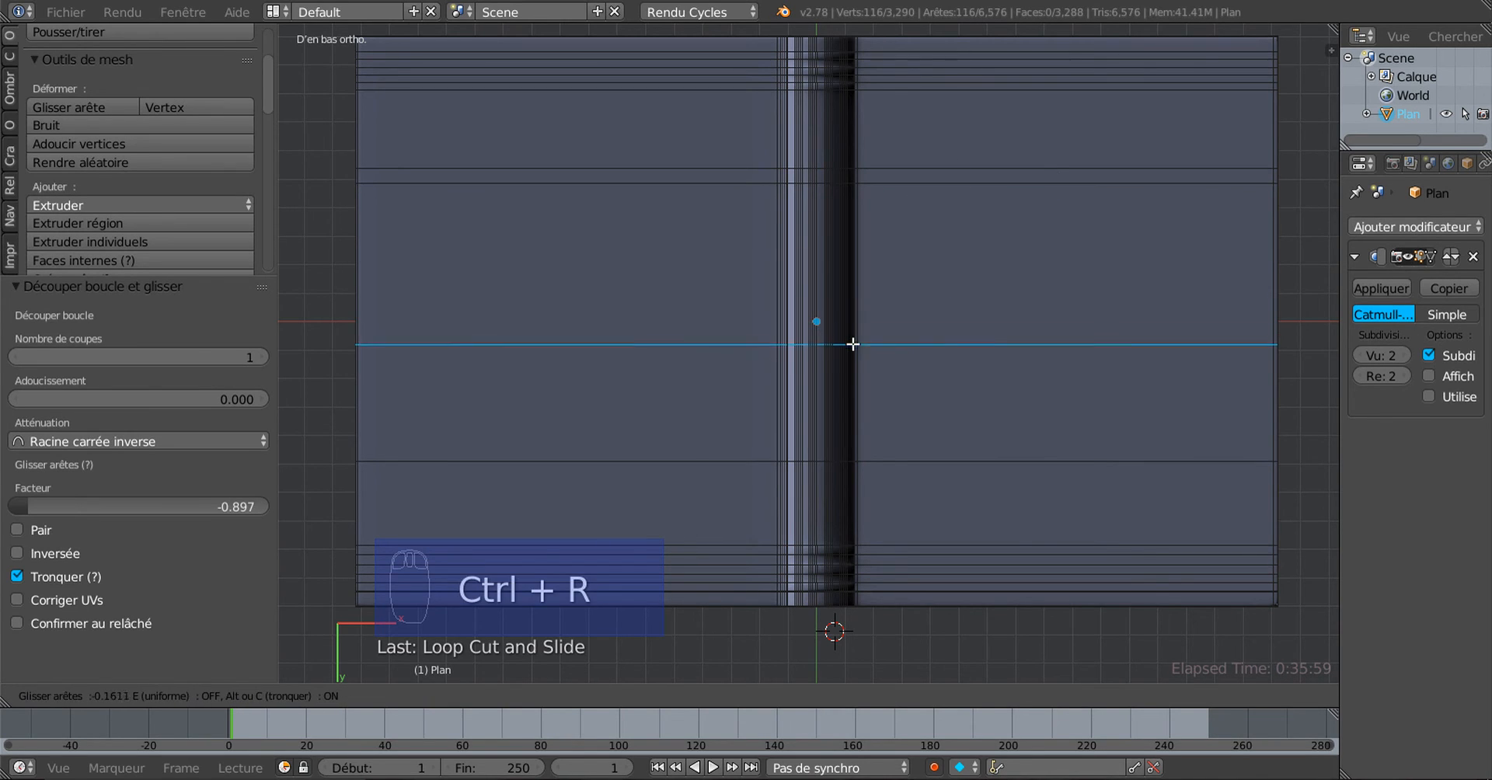
pyautogui.click(869, 441)
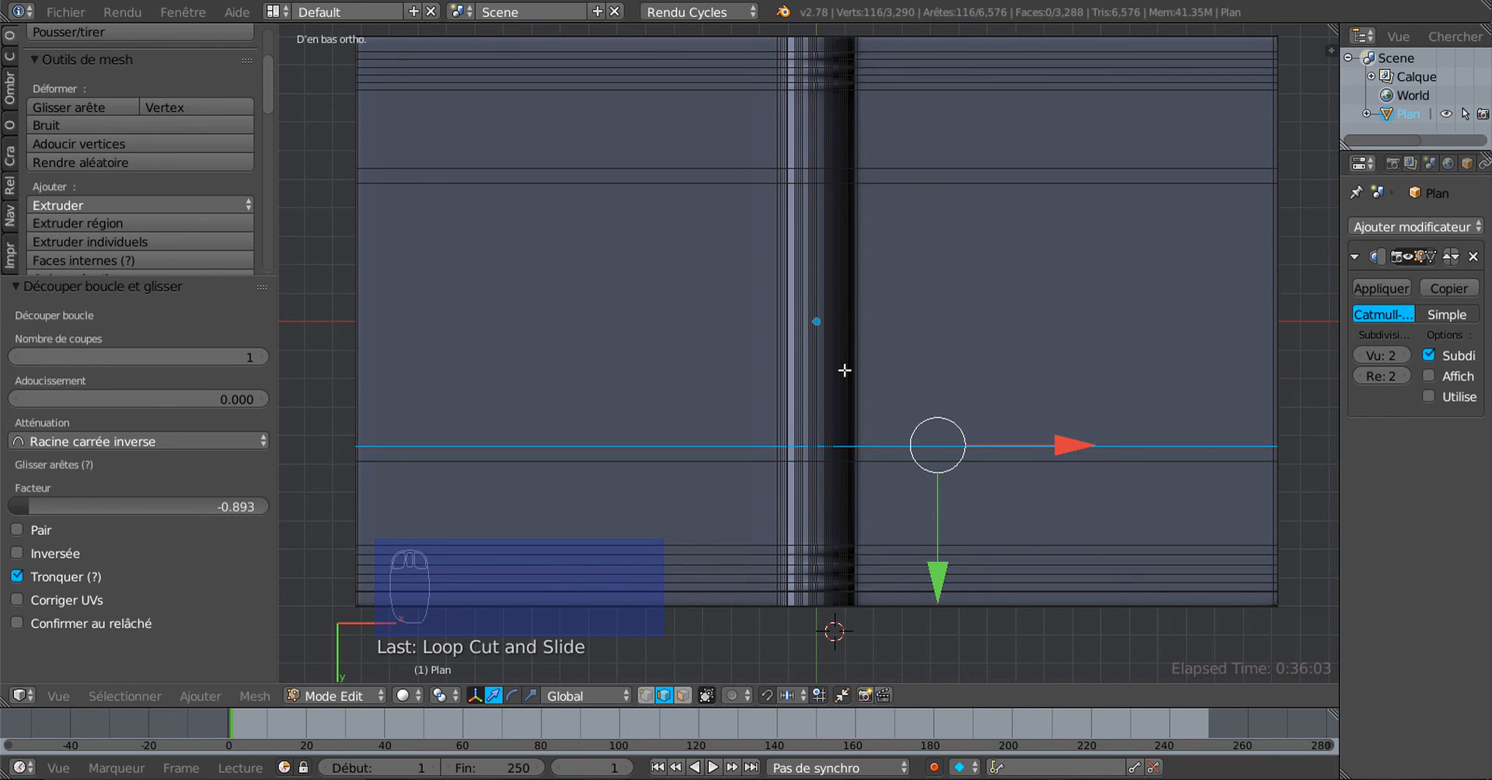
# Switch to face selection and circle-select the spine faces between the narrow loop pair on the -Y side
pyautogui.click(684, 696)
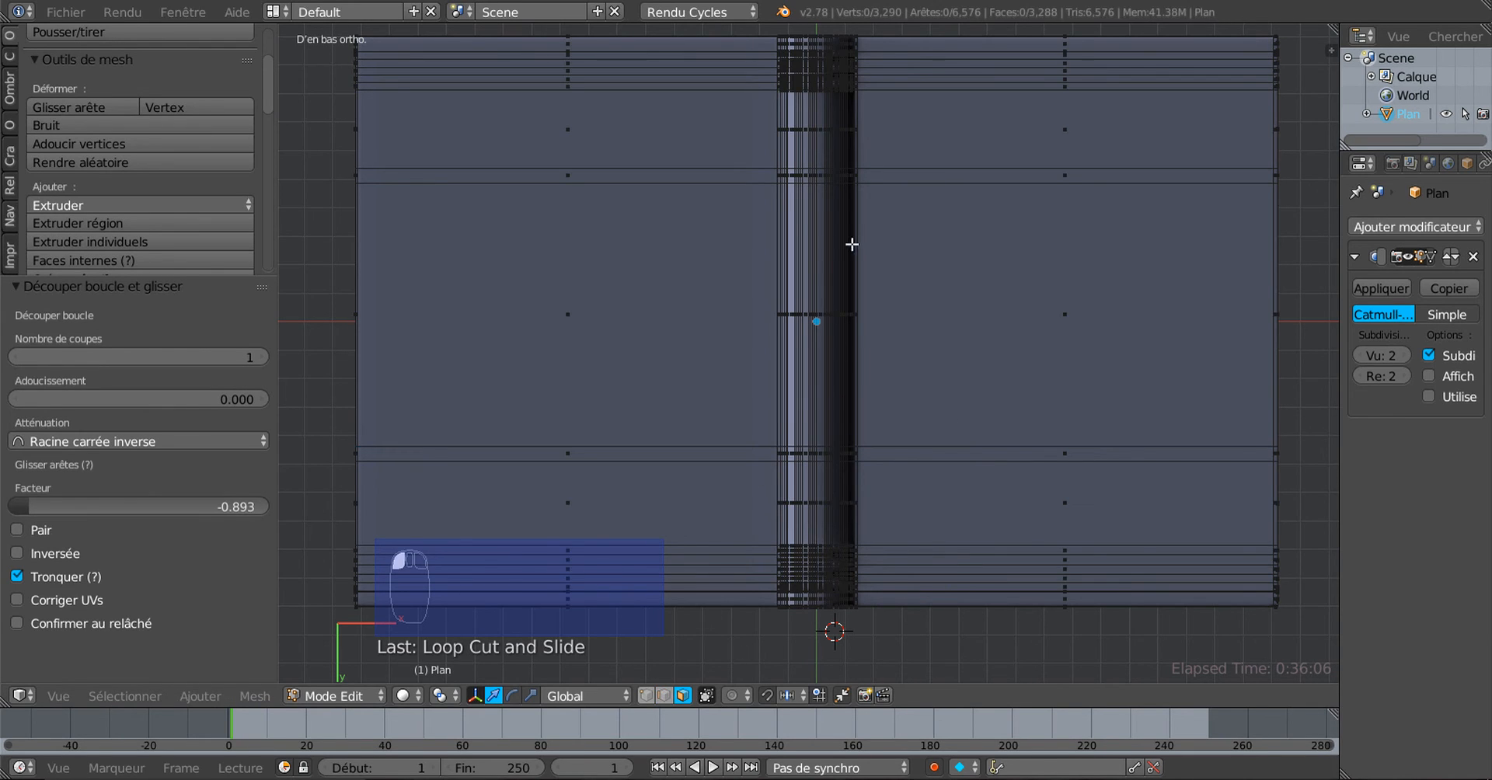
pyautogui.scroll(6, 852, 244)
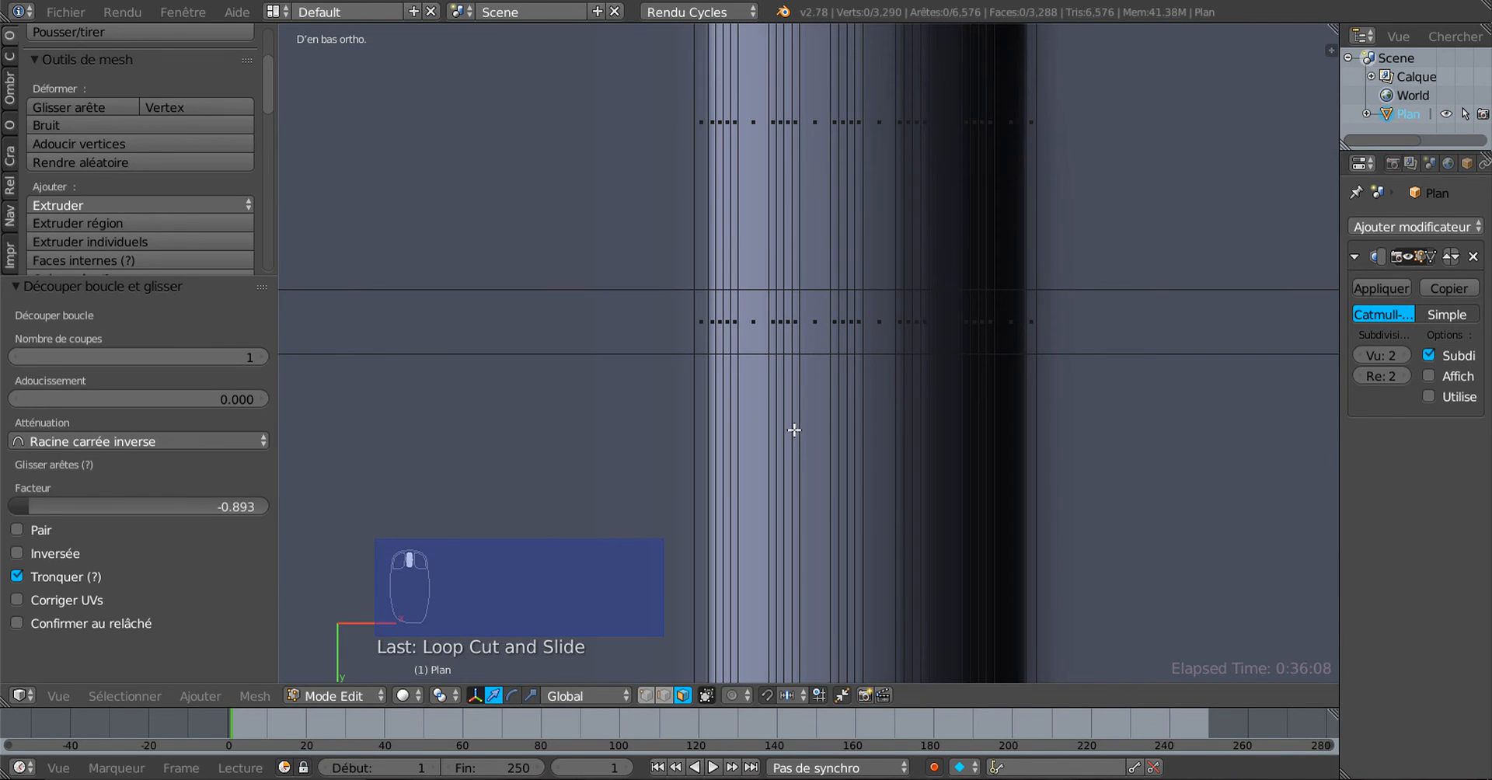
pyautogui.press('c')
pyautogui.moveTo(725, 322); pyautogui.dragTo(996, 322)
pyautogui.rightClick(975, 324)
# Add the strip of spine faces between the narrow loop pair on the +Y side to the selection
pyautogui.scroll(-4, 942, 369)
pyautogui.keyDown('shift'); pyautogui.moveTo(811, 557); pyautogui.dragTo(777, 406, button='middle'); pyautogui.keyUp('shift')
pyautogui.scroll(1, 775, 406)
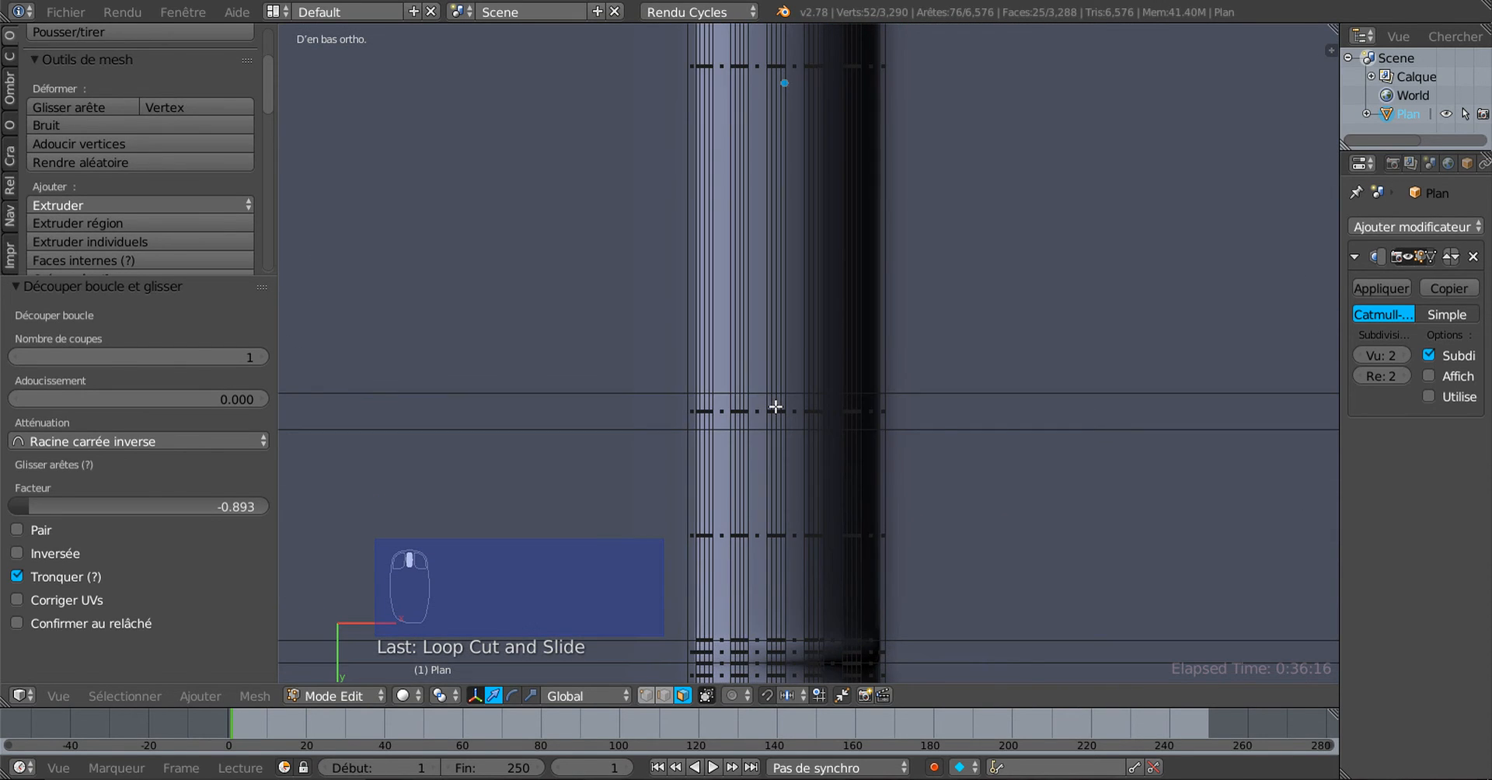
pyautogui.press('c')
pyautogui.click(715, 413)
pyautogui.moveTo(715, 413); pyautogui.dragTo(851, 410)
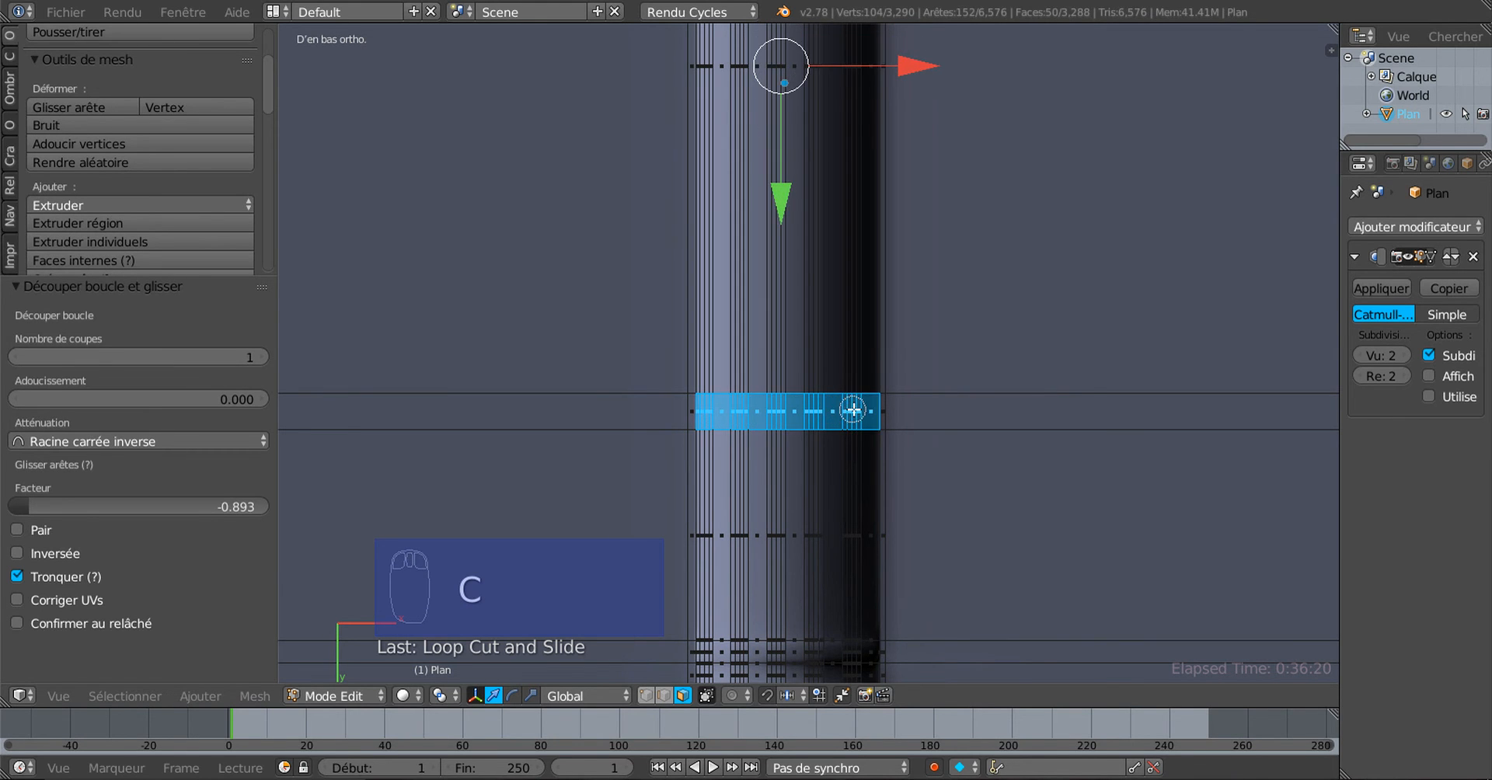
# Extrude the two selected strips of faces on the middle part of the spine
pyautogui.scroll(-4, 844, 419)
pyautogui.moveTo(819, 446); pyautogui.dragTo(870, 435, button='middle')
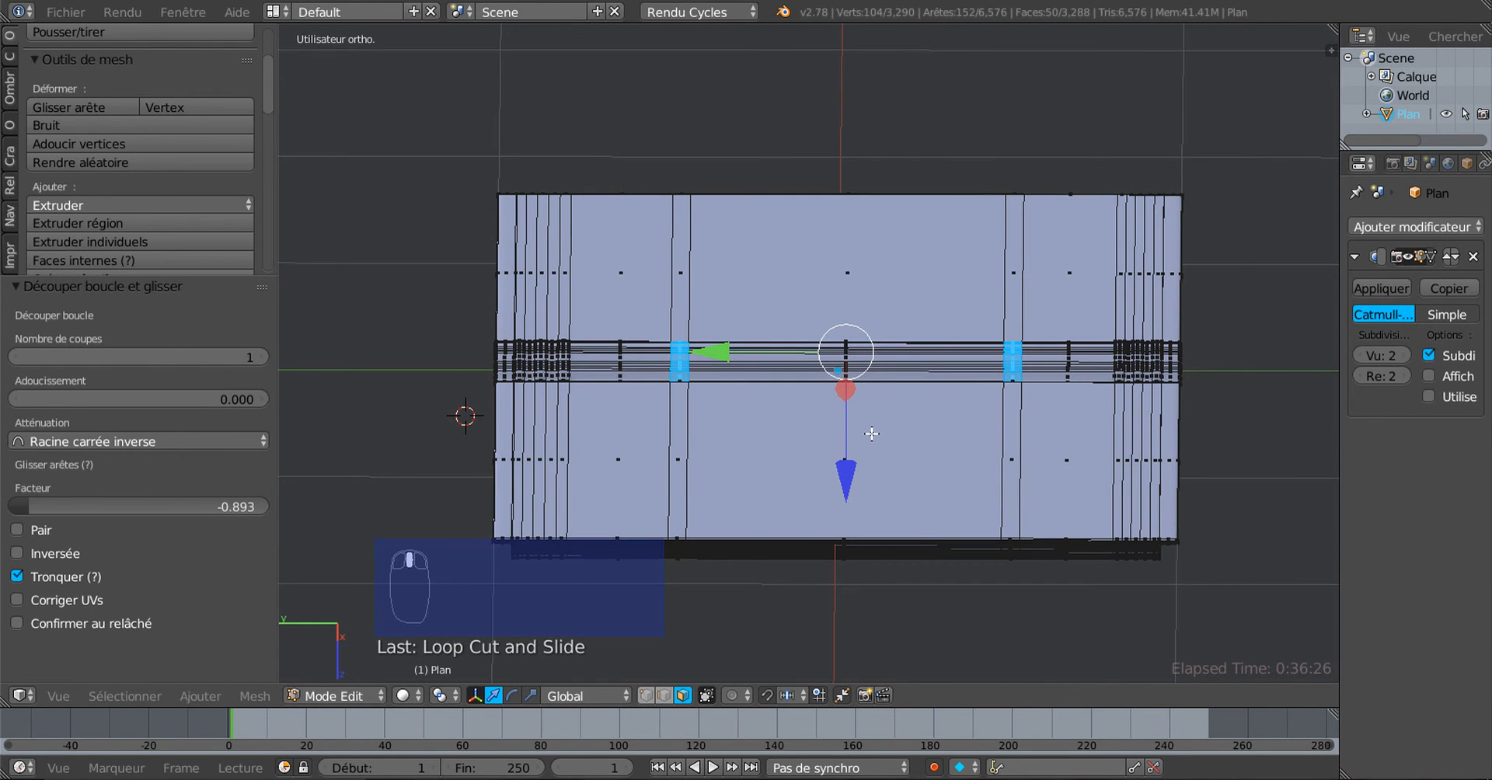
pyautogui.press('e')
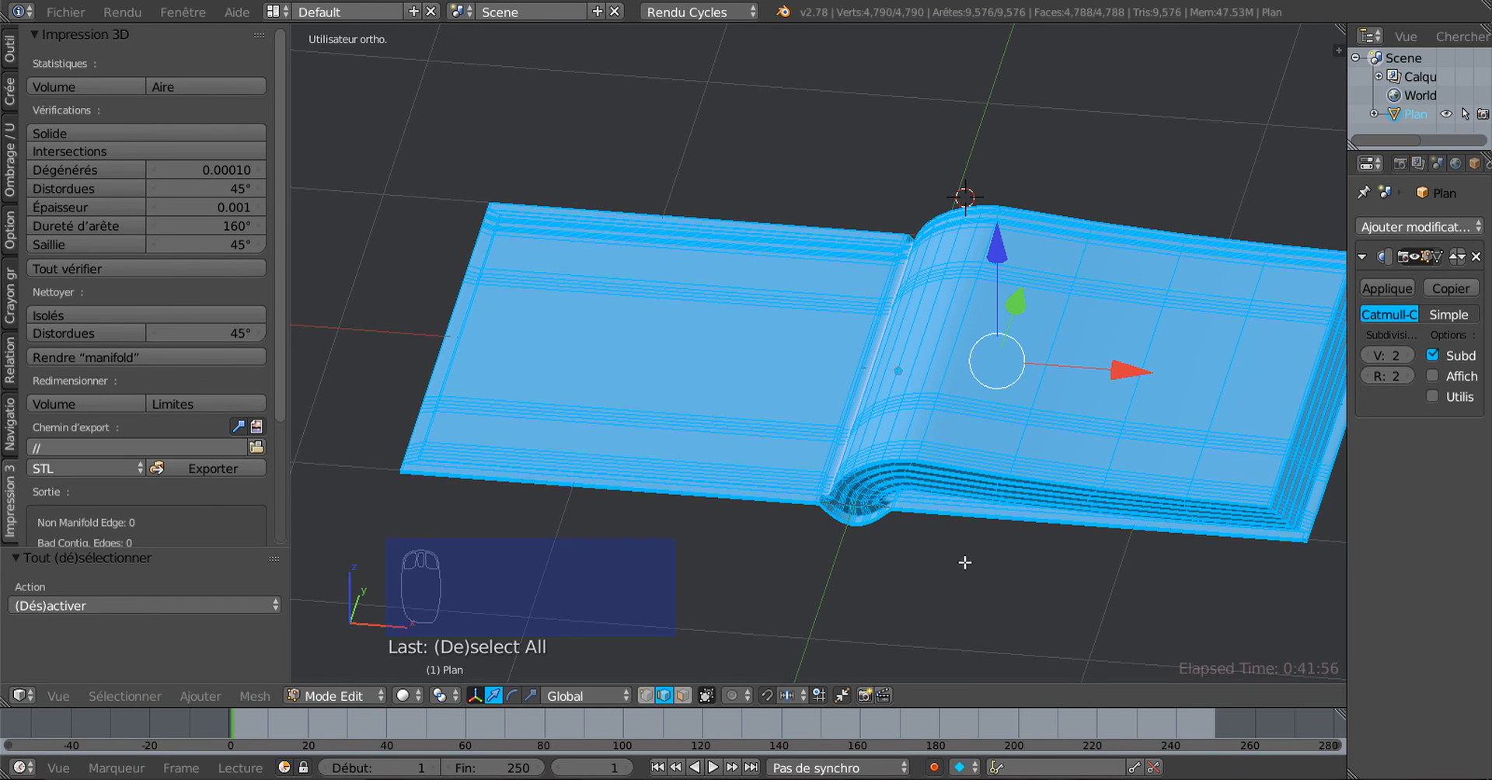
# Apply the Subsurf modifier to the book in Object Mode and run all 3D-print checks on the mesh in Edit Mode
pyautogui.press('Tab')
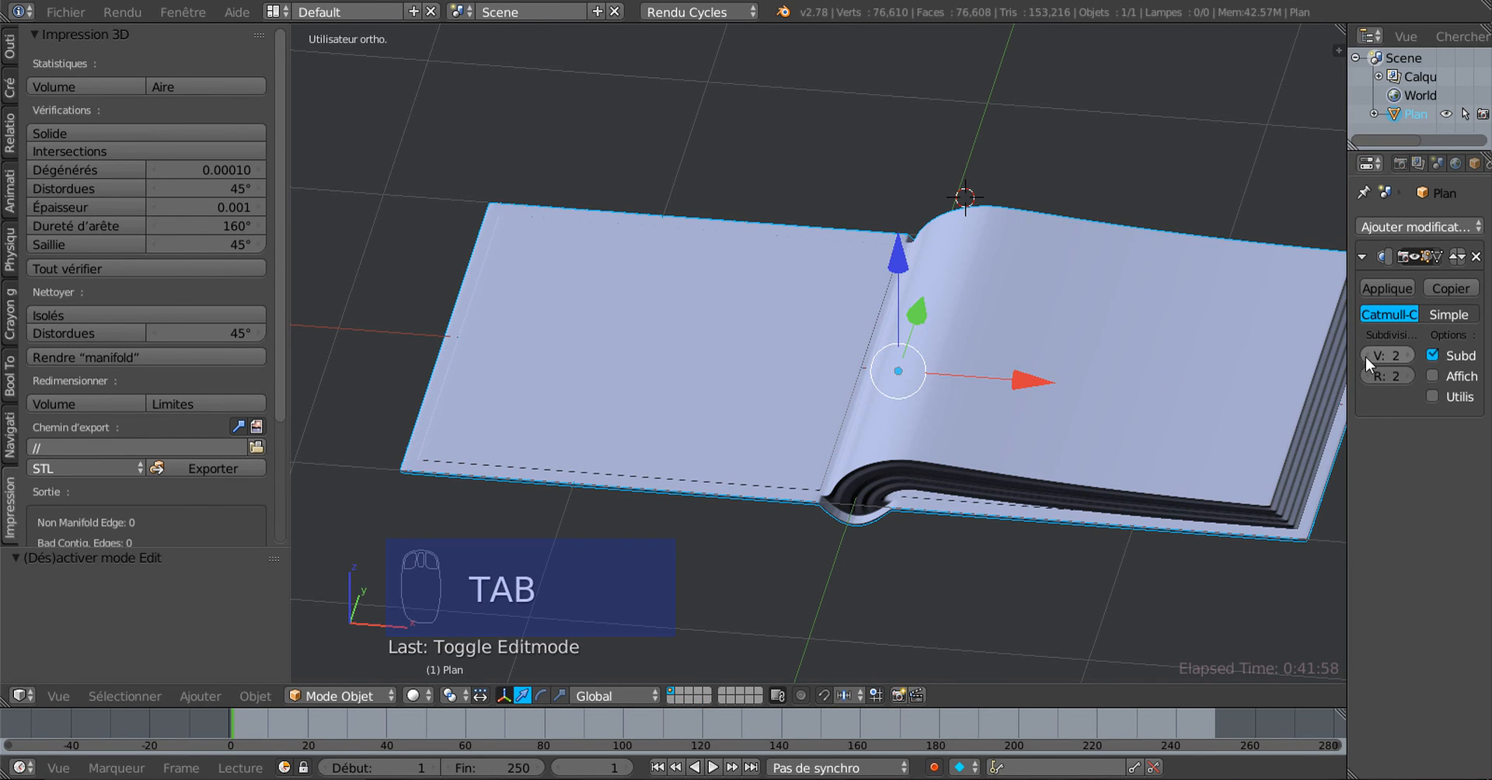
pyautogui.click(1380, 294)
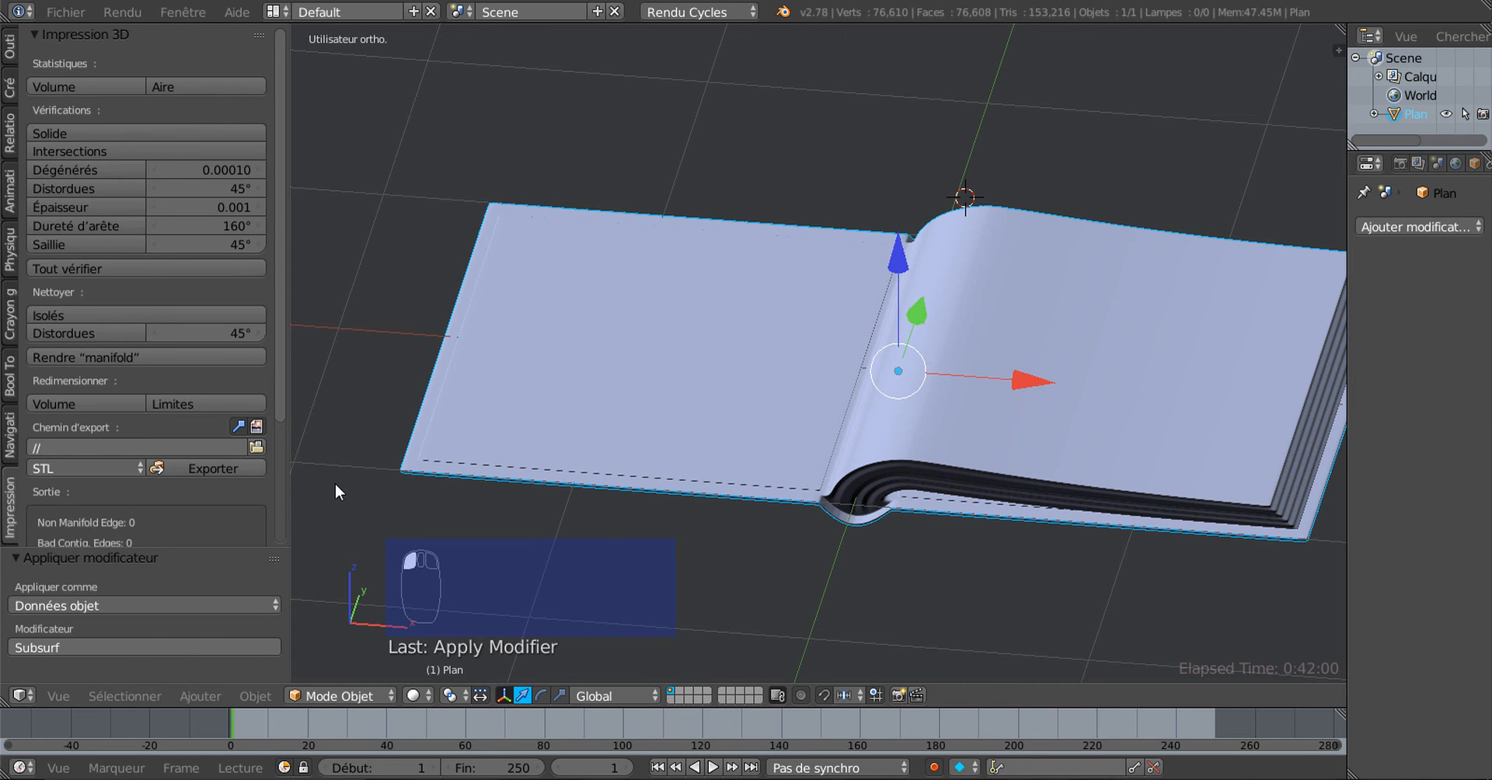
pyautogui.press('Tab')
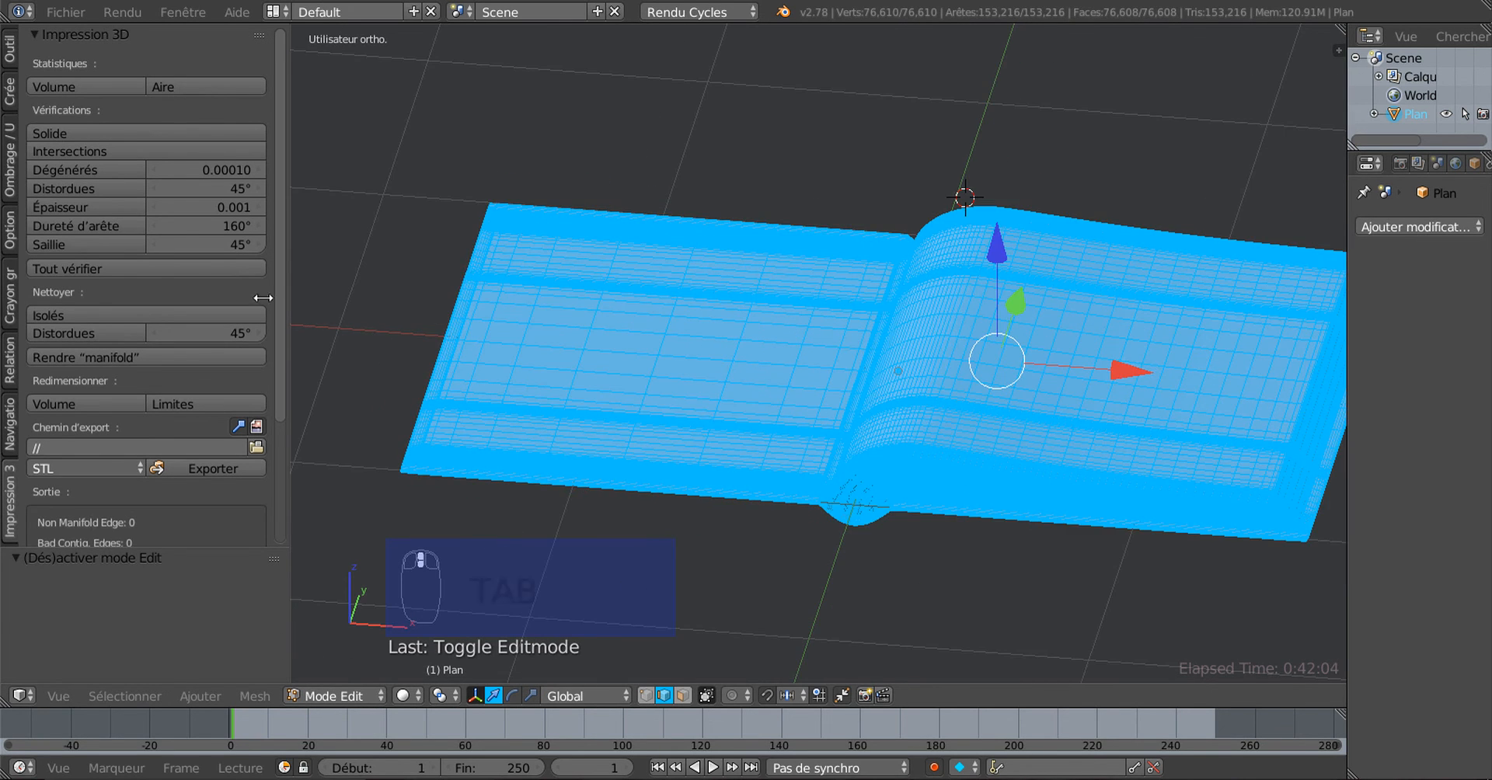
pyautogui.click(92, 268)
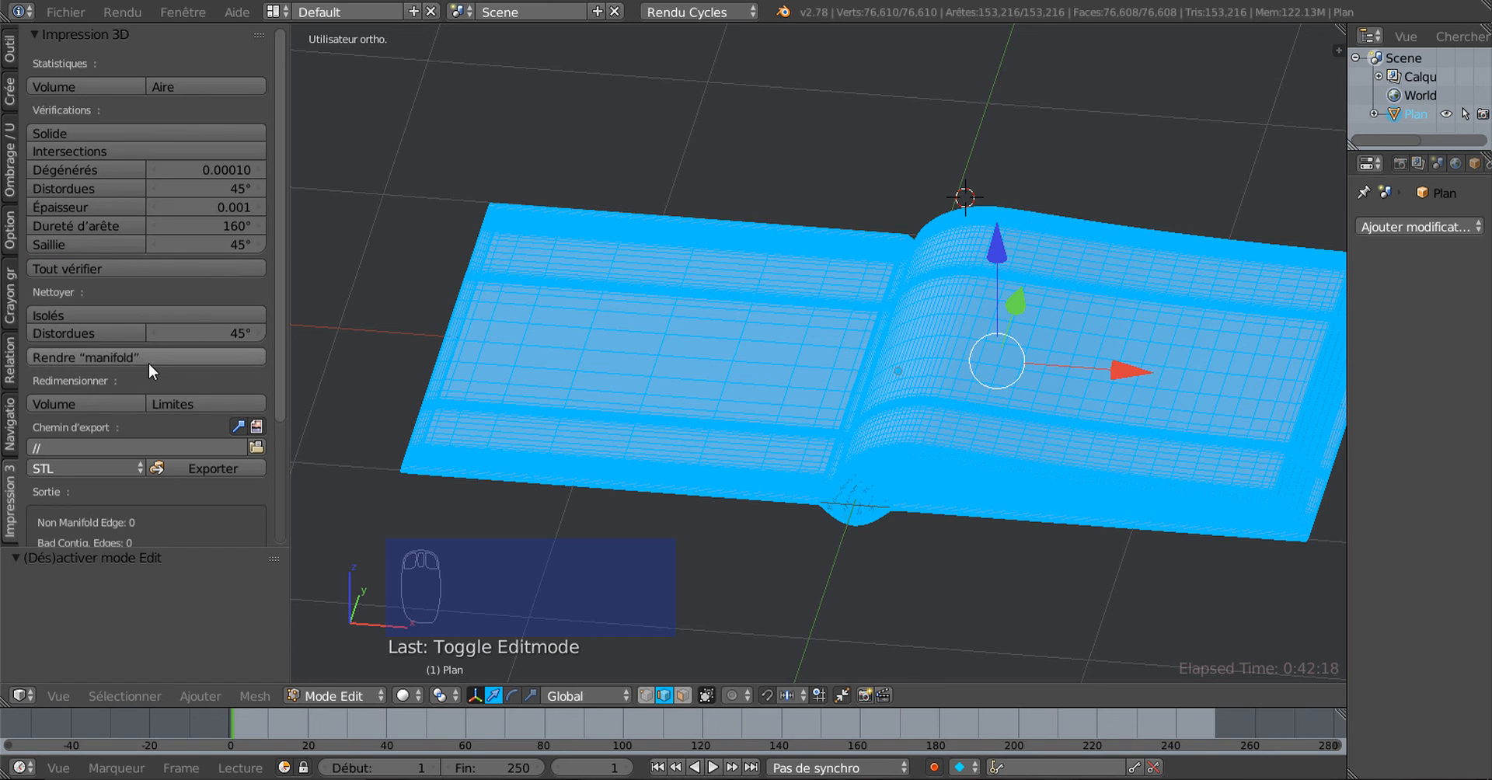
# Run the 3D-print Make Manifold cleanup on the book mesh and return to Object Mode
pyautogui.click(91, 356)
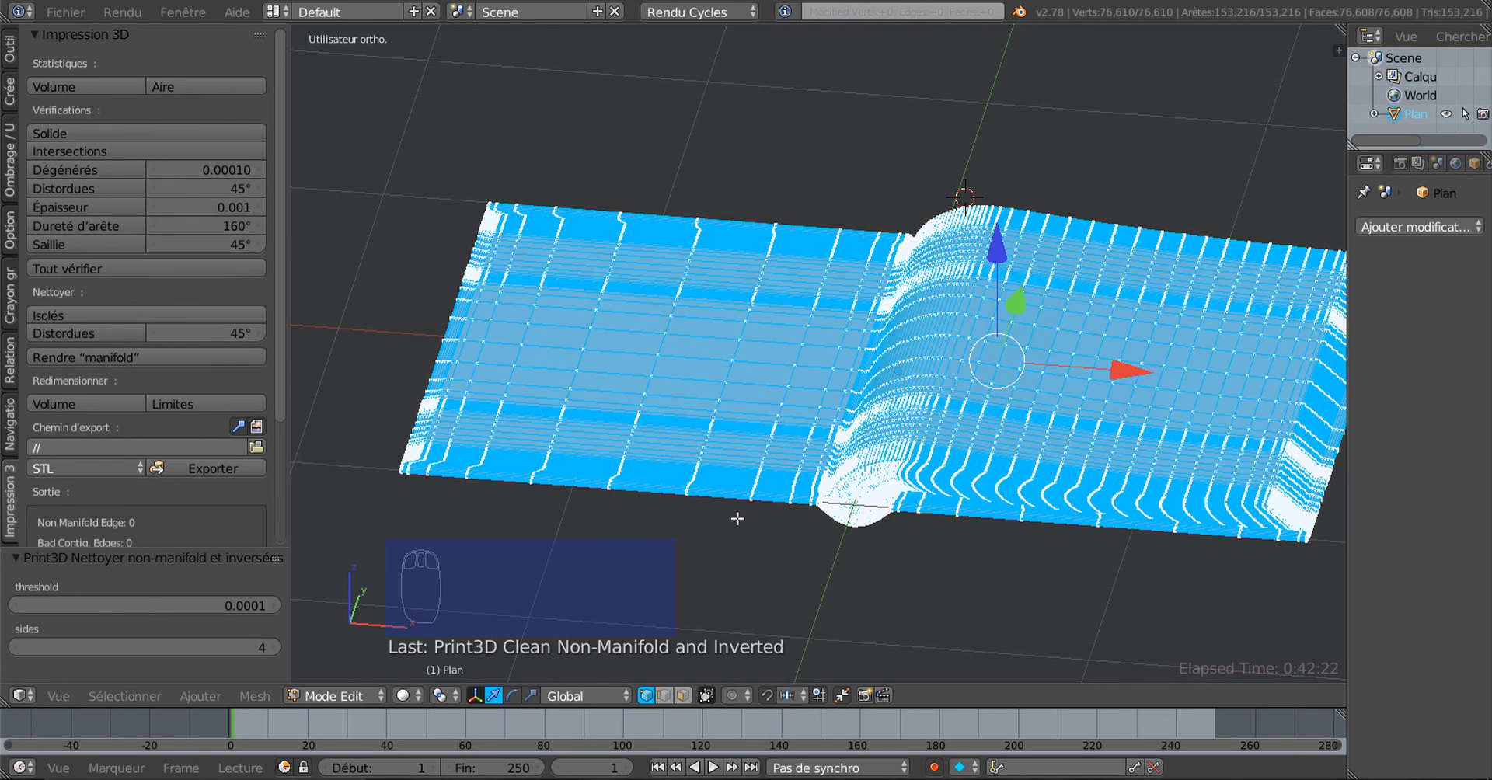
pyautogui.moveTo(736, 520); pyautogui.dragTo(689, 525, button='middle')
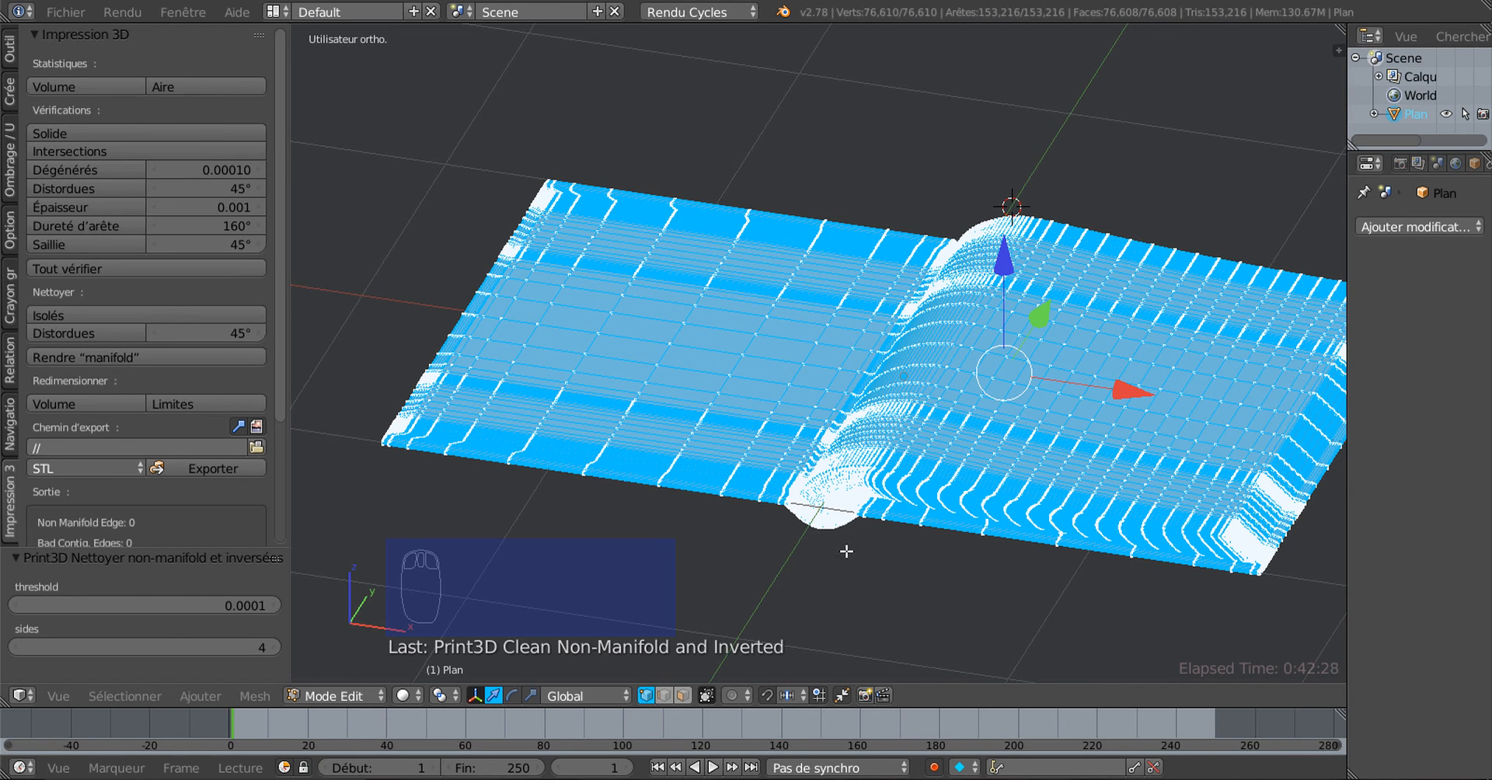
pyautogui.press('Tab')
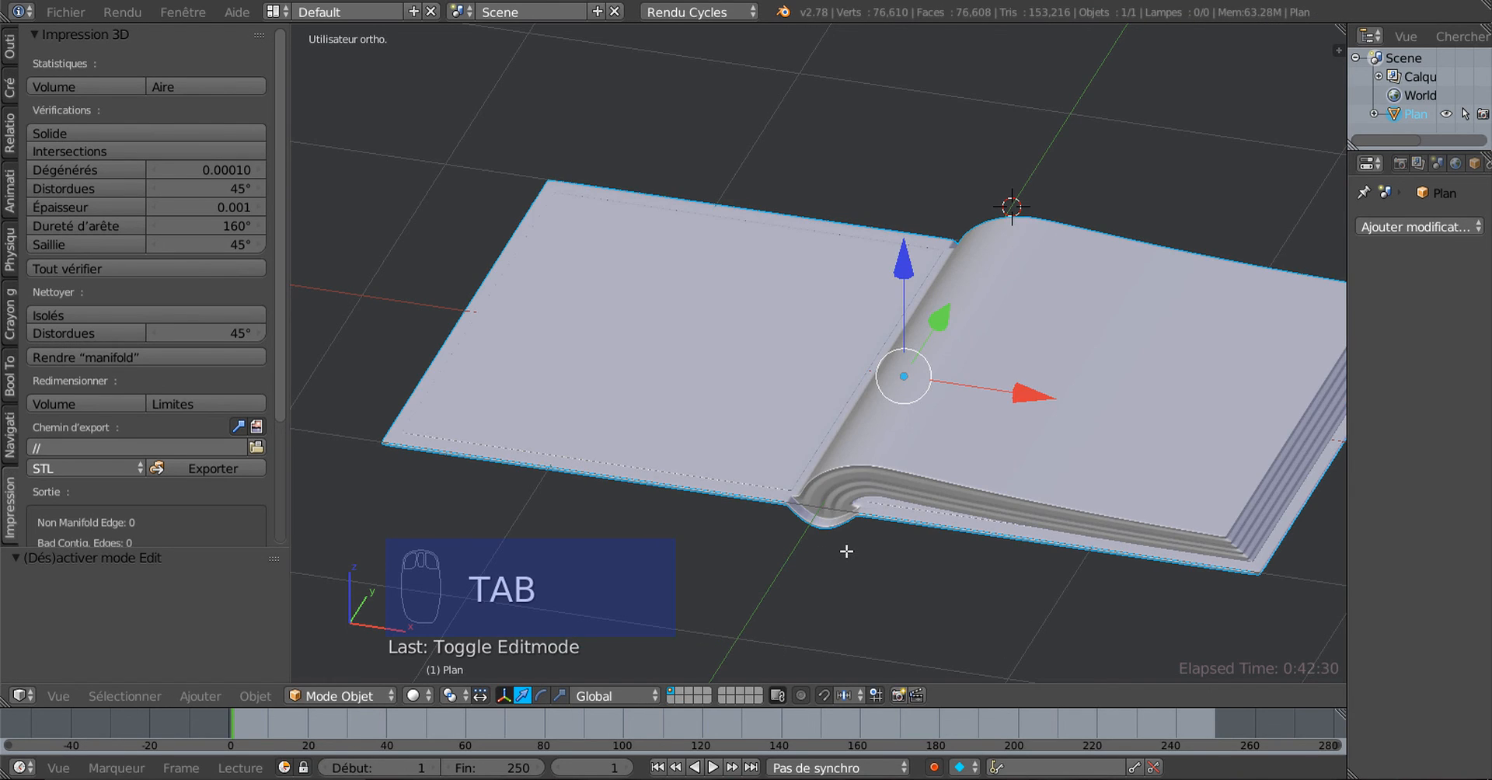
# Examine the spine's raised bands, the full 3D-print check results and the whole open book from above with the tool shelf hidden
pyautogui.moveTo(846, 551); pyautogui.dragTo(785, 497, button='middle')
pyautogui.keyDown('shift'); pyautogui.moveTo(843, 612); pyautogui.dragTo(790, 272, button='middle'); pyautogui.keyUp('shift')
pyautogui.moveTo(280, 389); pyautogui.dragTo(291, 539)
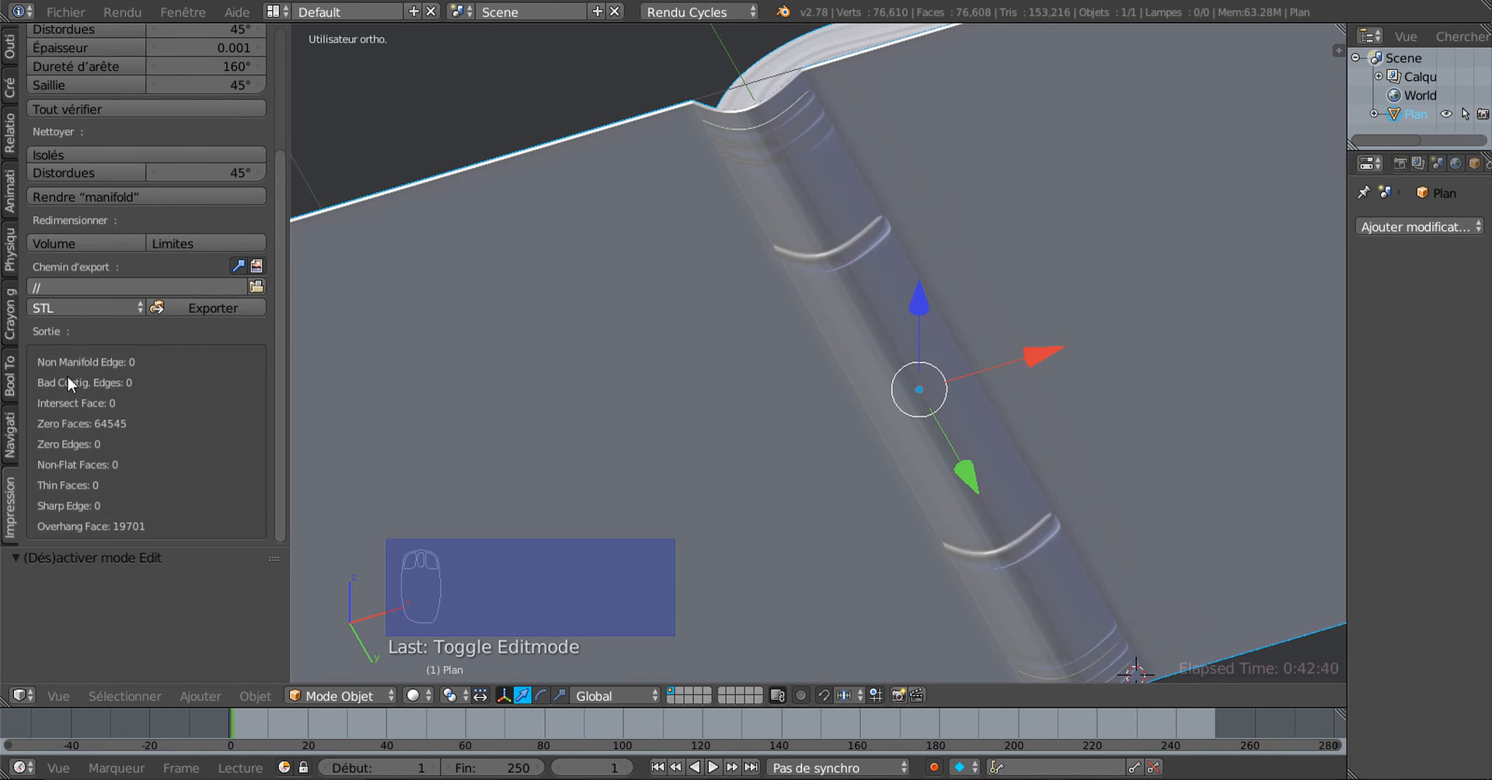
pyautogui.scroll(-5, 982, 410)
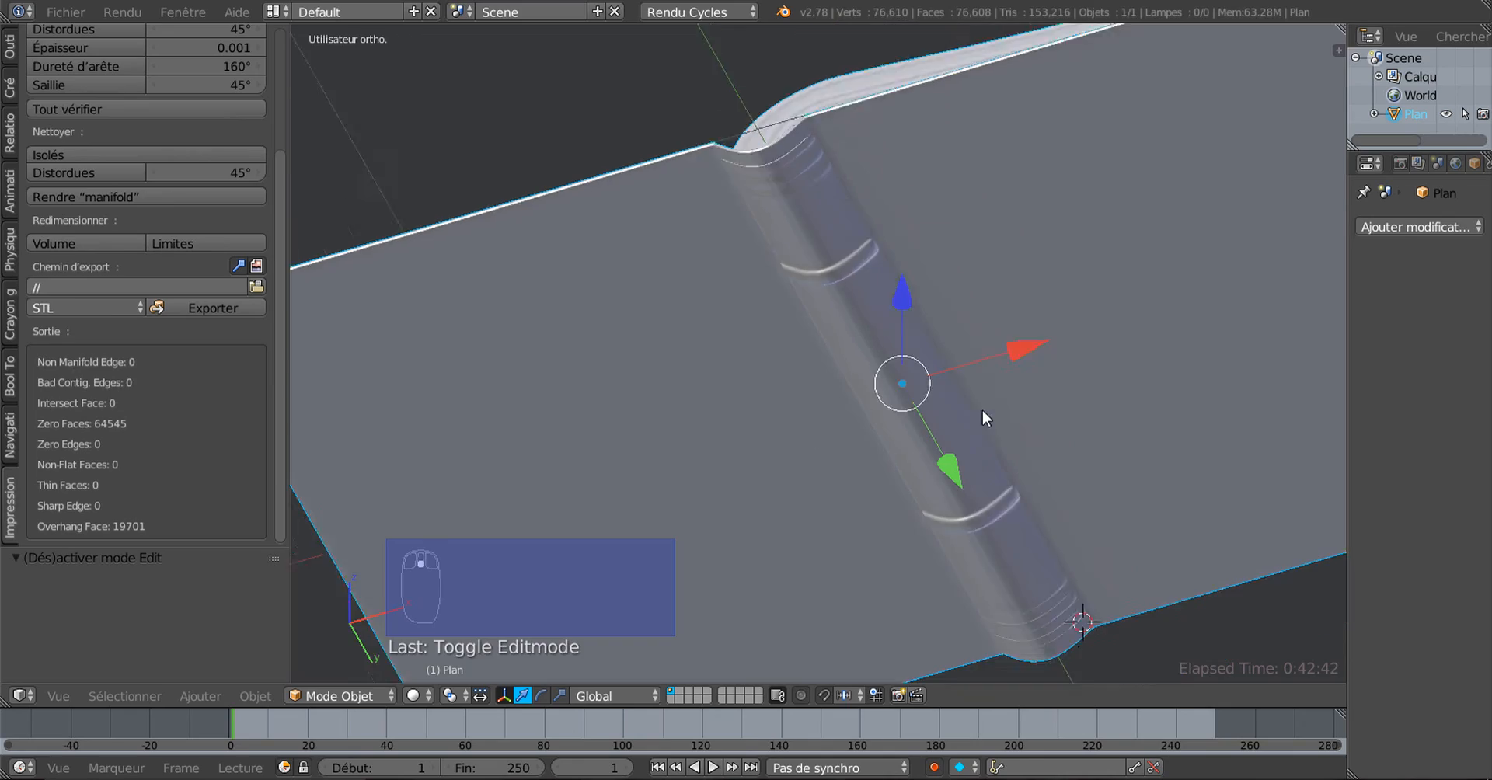
pyautogui.moveTo(964, 454); pyautogui.dragTo(983, 597, button='middle')
pyautogui.scroll(-3, 1001, 478)
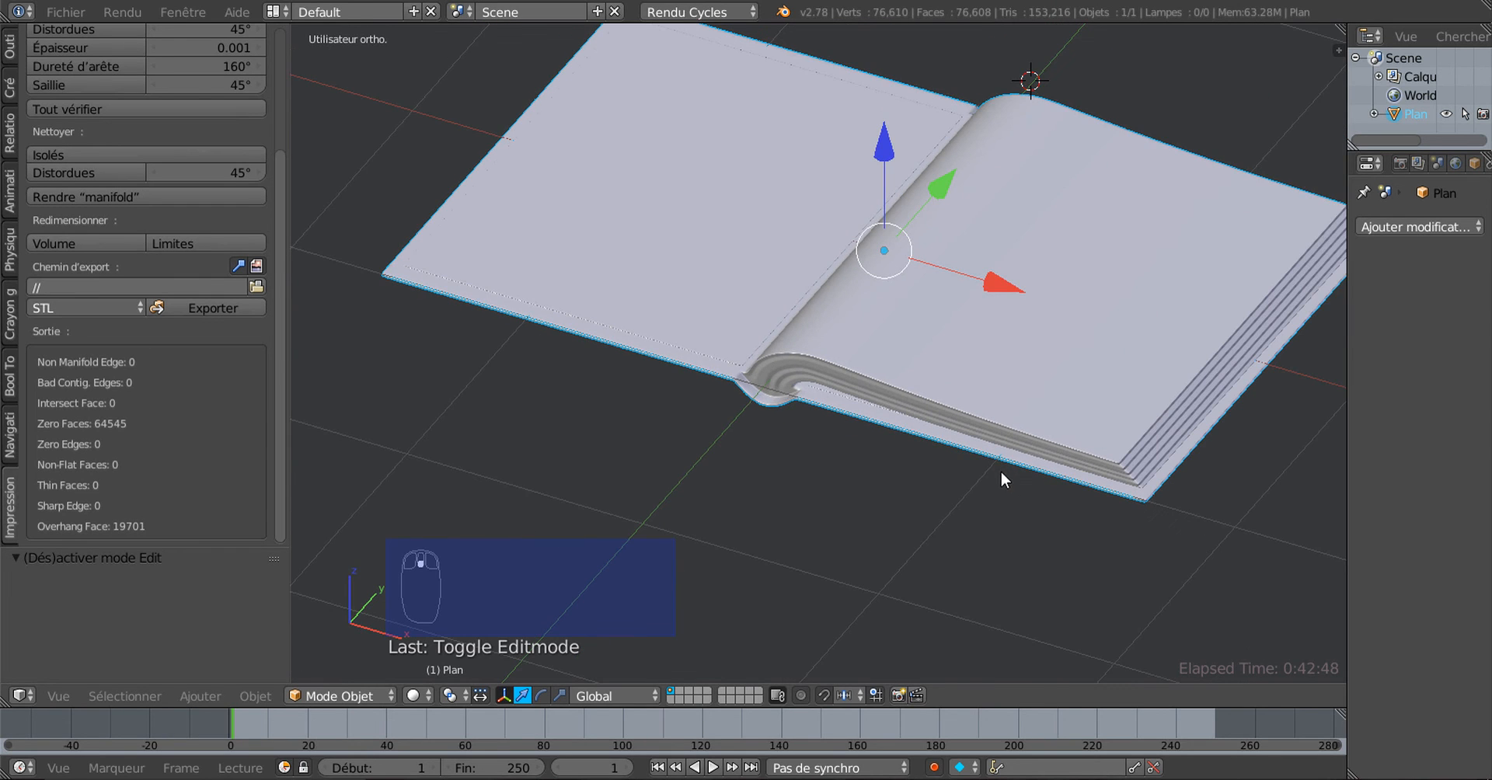
pyautogui.press('t')
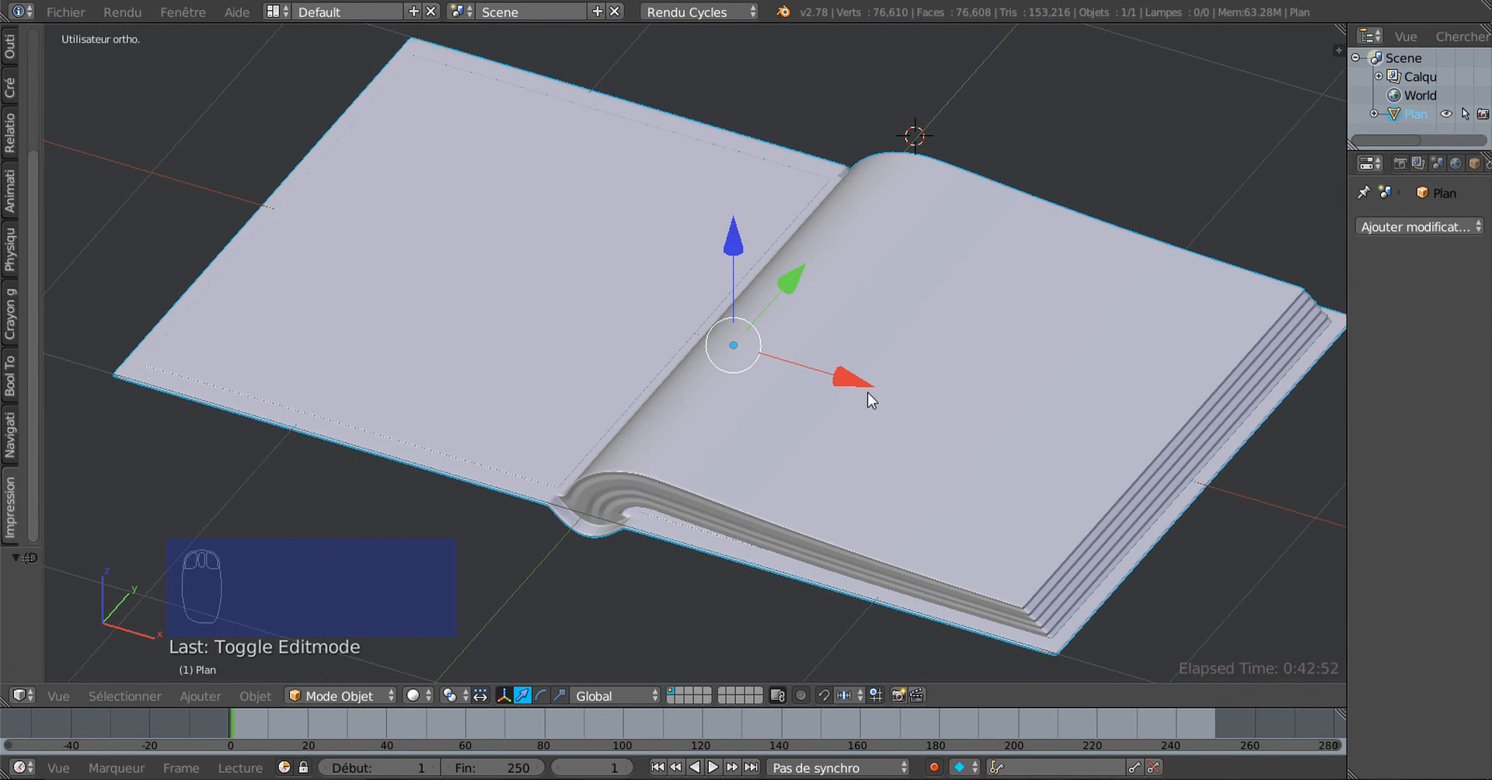
pyautogui.moveTo(854, 464); pyautogui.dragTo(885, 479, button='middle')
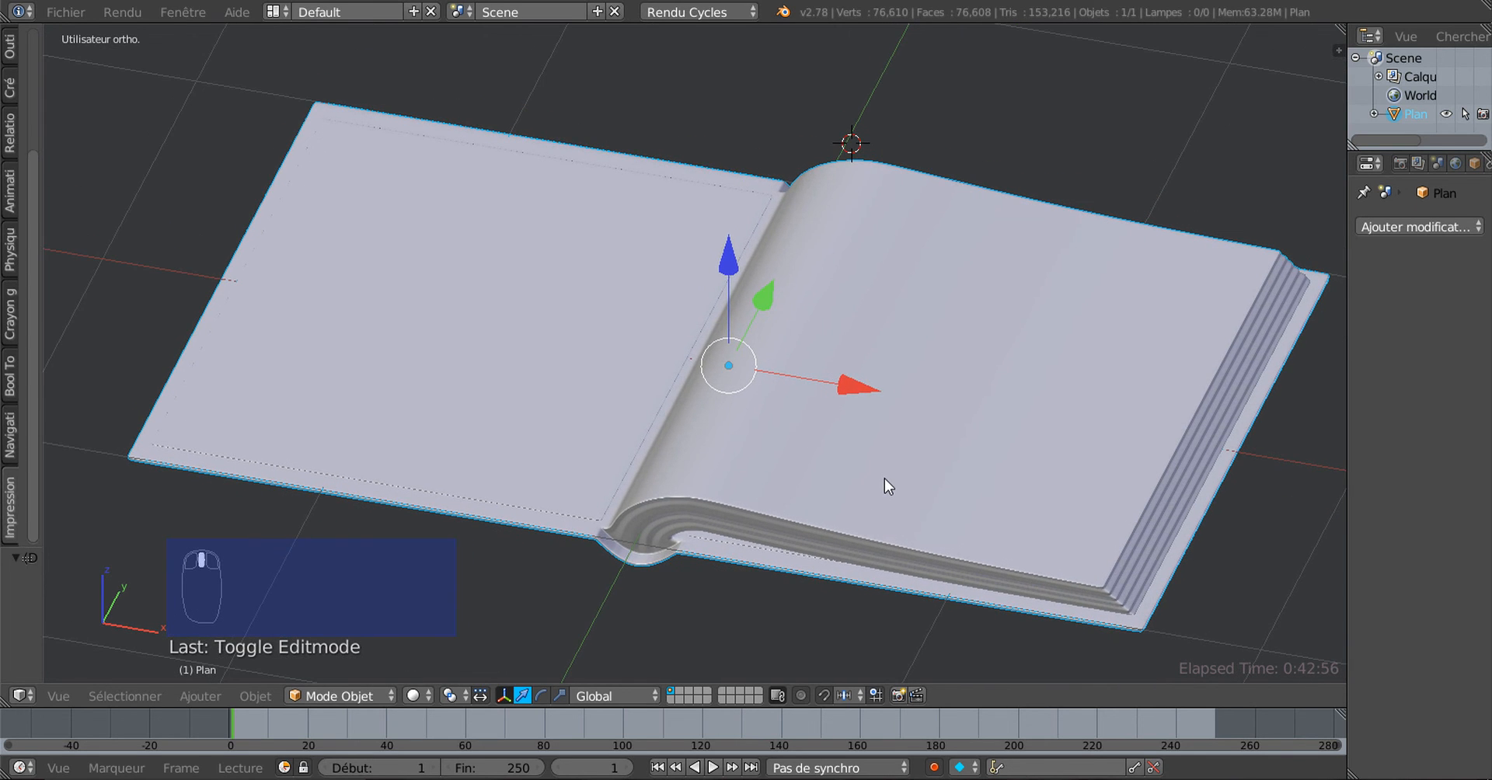